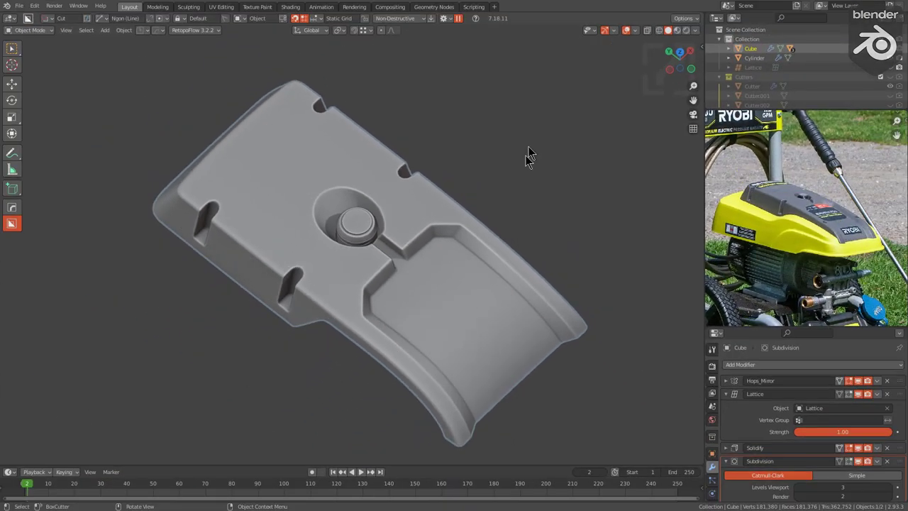
# - Select the round knob inside the cover's oval recess and resize it uniformly
pyautogui.scroll(5, 459, 285)
pyautogui.moveTo(385, 274)
pyautogui.mouseDown(button='middle')
pyautogui.moveTo(391, 291)
pyautogui.moveTo(387, 283)
pyautogui.mouseUp(button='middle')
pyautogui.click(358, 223)
pyautogui.scroll(3, 417, 258)
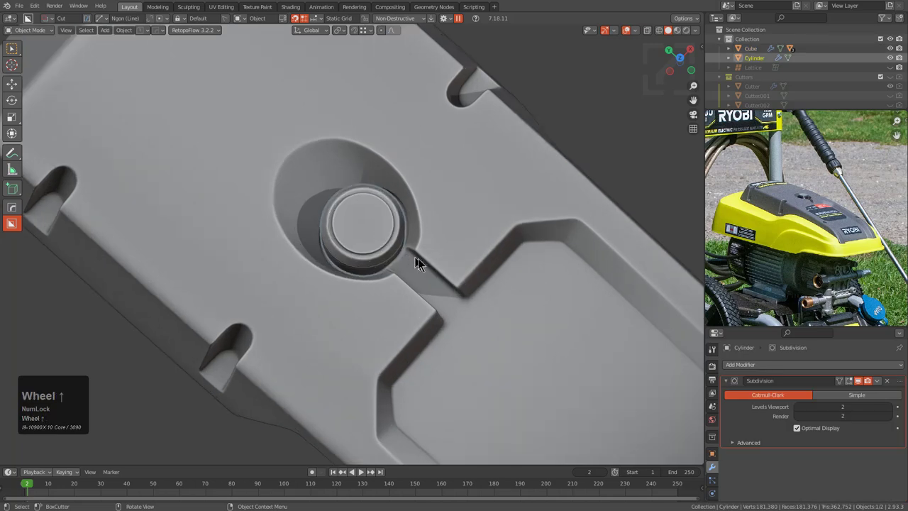
pyautogui.press('s')
pyautogui.click(446, 272)
# - Scale the round knob up uniformly by about 1.09 to match the reference photo
pyautogui.scroll(-2, 449, 299)
pyautogui.moveTo(448, 299); pyautogui.dragTo(544, 270, button='middle')
pyautogui.scroll(2, 828, 252)
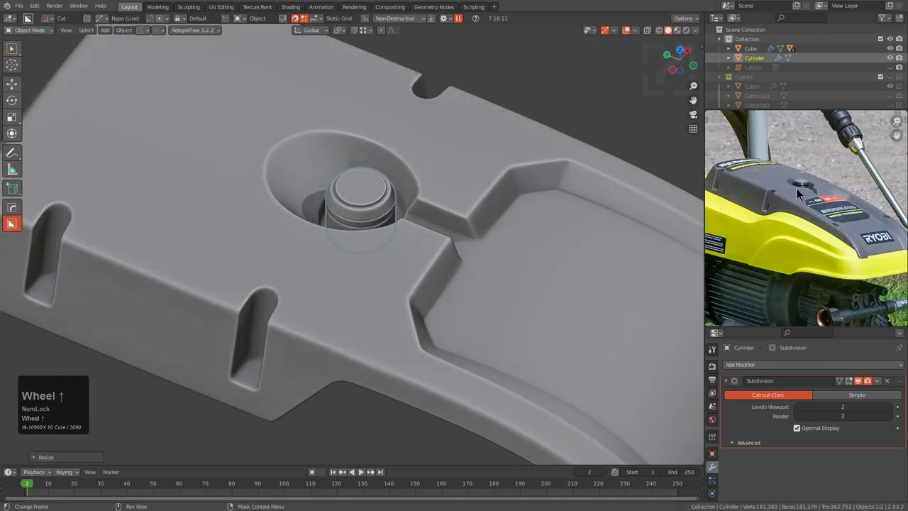
pyautogui.press('s')
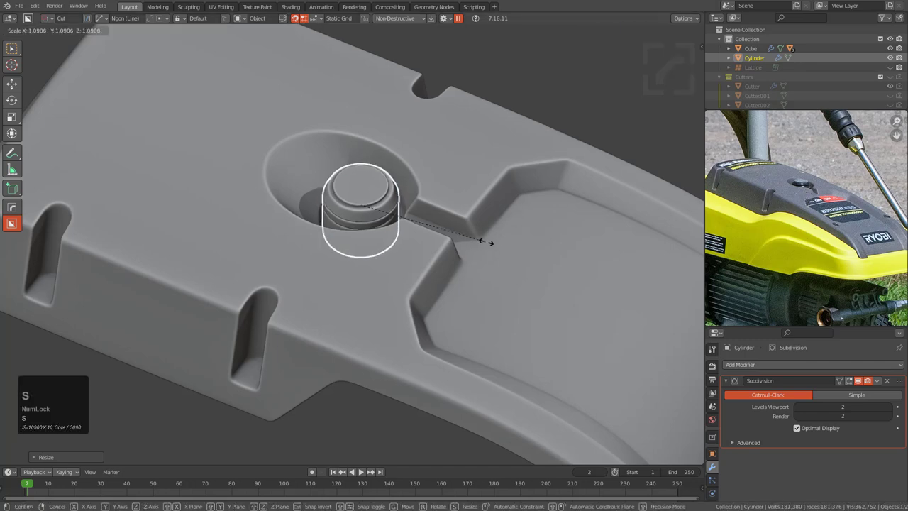
pyautogui.click(490, 243)
pyautogui.moveTo(470, 242); pyautogui.dragTo(363, 285, button='middle')
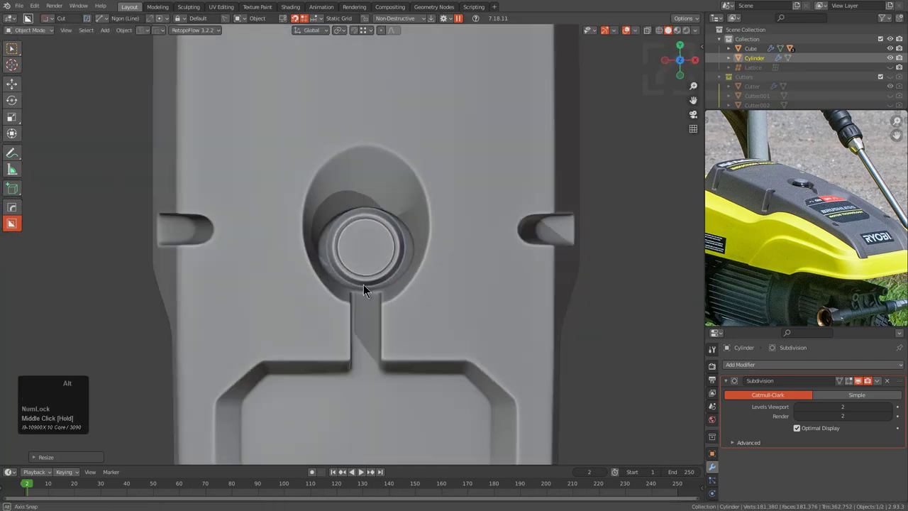
# - Disable the Lattice modifier's viewport display on the cover and enter Edit Mode on its mesh
pyautogui.click(420, 272)
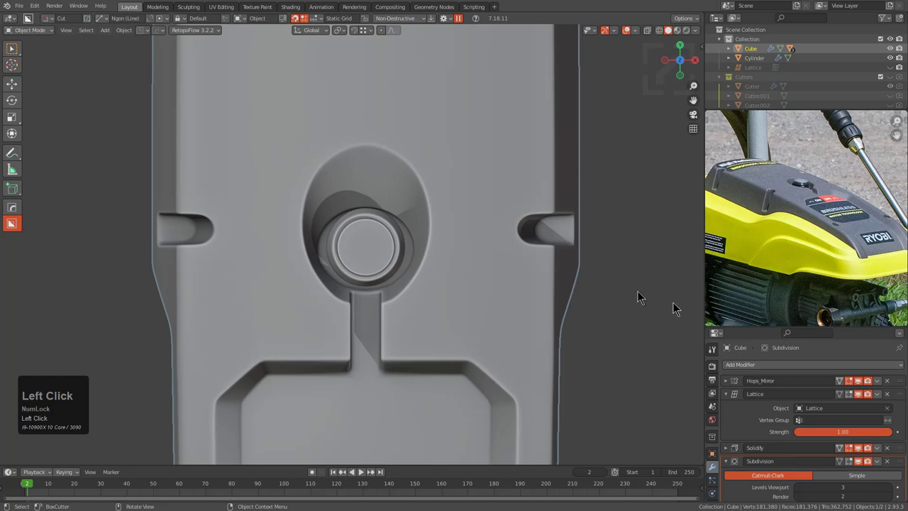
pyautogui.click(858, 395)
pyautogui.moveTo(500, 288); pyautogui.dragTo(310, 291, button='middle')
pyautogui.scroll(4, 441, 220)
pyautogui.click(445, 198)
pyautogui.press('Tab')
# - Snap the 3D cursor to the midpoint of two neighbouring centreline vertices on the slot floor
pyautogui.scroll(4, 326, 290)
pyautogui.scroll(3, 448, 253)
pyautogui.keyDown('shift'); pyautogui.moveTo(310, 291); pyautogui.dragTo(321, 234, button='middle'); pyautogui.keyUp('shift')
pyautogui.scroll(-2, 397, 270)
pyautogui.scroll(1, 393, 260)
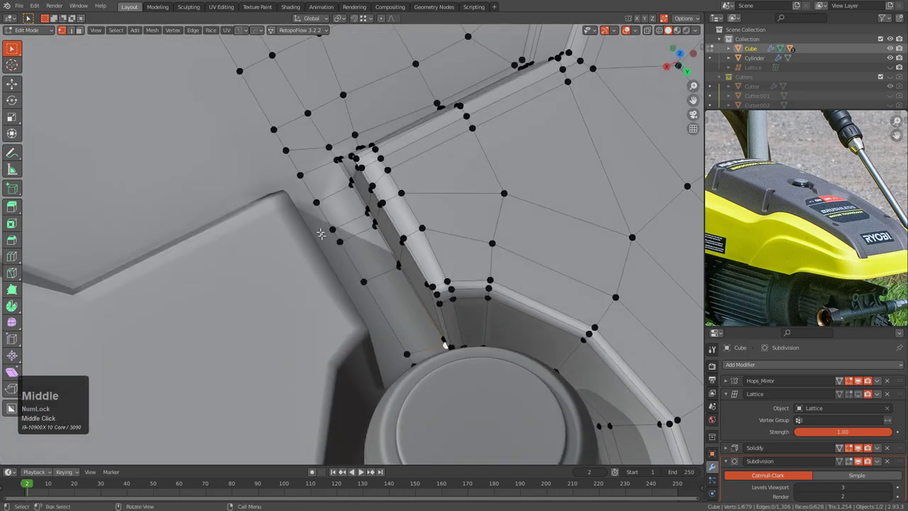
pyautogui.hotkey('shift', 's')
pyautogui.click(429, 265)
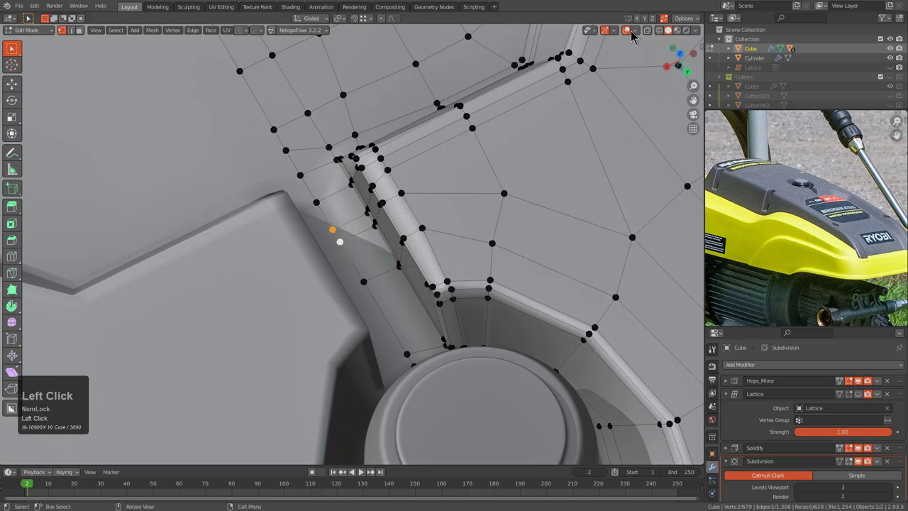
# - Turn on the 3D Cursor display in the viewport overlays
pyautogui.click(634, 31)
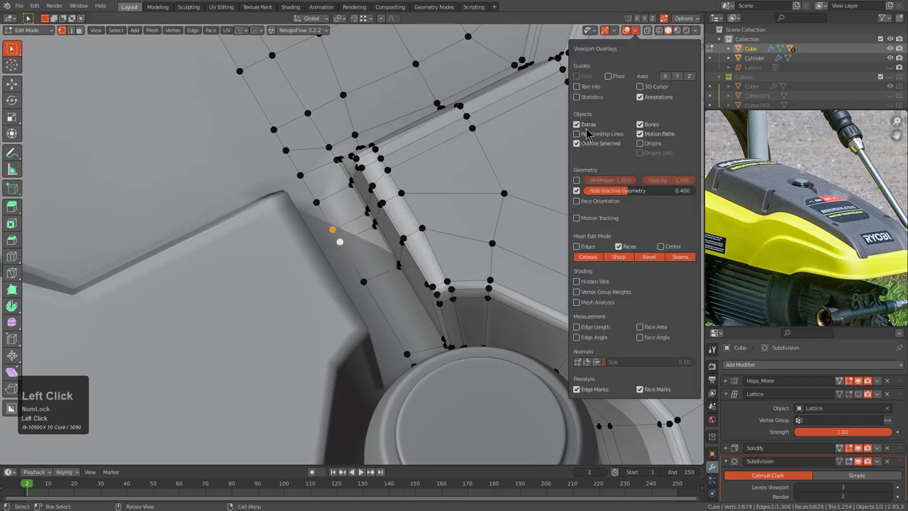
pyautogui.click(641, 86)
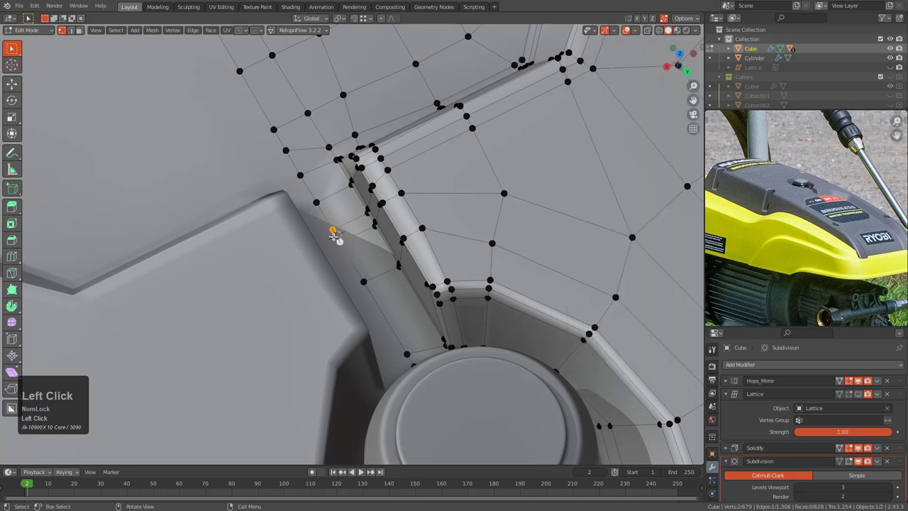
pyautogui.click(611, 31)
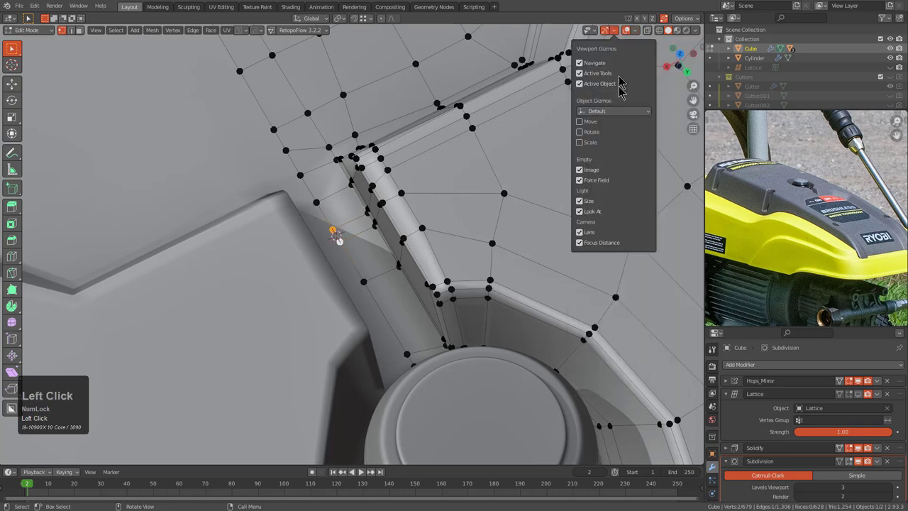
pyautogui.click(635, 31)
pyautogui.moveTo(379, 178); pyautogui.dragTo(379, 247, button='middle')
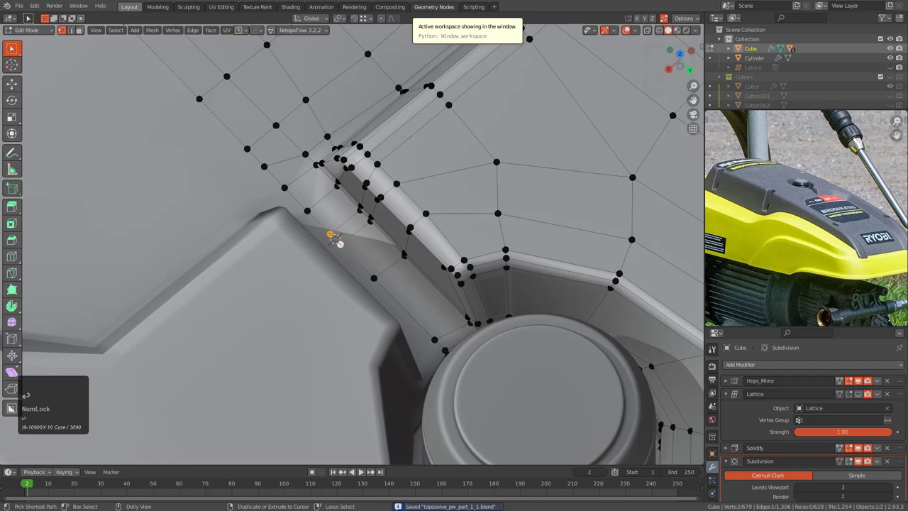
# - Using X-ray in face mode, select the floor faces of the oval recess beneath the knob
pyautogui.moveTo(369, 358)
pyautogui.mouseDown(button='middle')
pyautogui.moveTo(347, 328)
pyautogui.moveTo(383, 290)
pyautogui.moveTo(418, 340)
pyautogui.mouseUp(button='middle')
pyautogui.scroll(-2, 388, 285)
pyautogui.hotkey('alt', 'z')
pyautogui.keyDown('shift'); pyautogui.moveTo(419, 341); pyautogui.dragTo(410, 300, button='middle'); pyautogui.keyUp('shift')
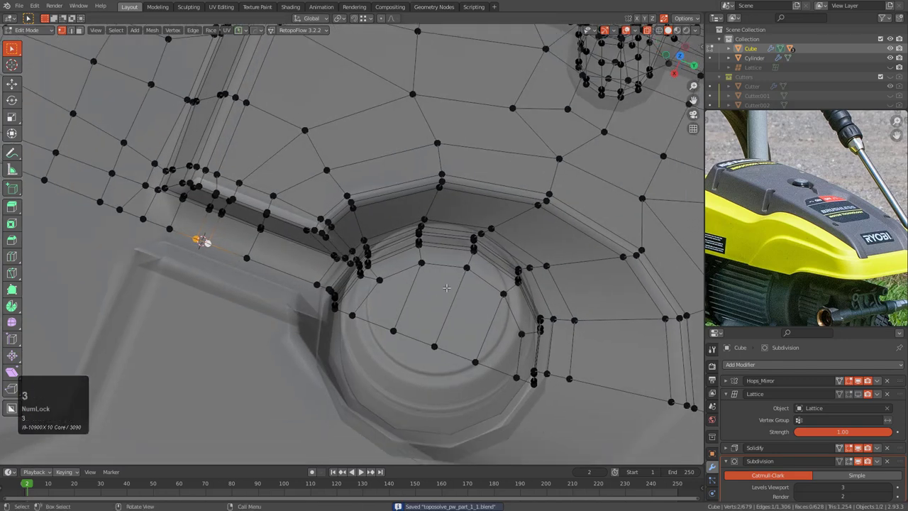
pyautogui.press('3')
pyautogui.keyDown('alt'); pyautogui.click(457, 295); pyautogui.keyUp('alt')
pyautogui.click(440, 303)
pyautogui.click(524, 357)
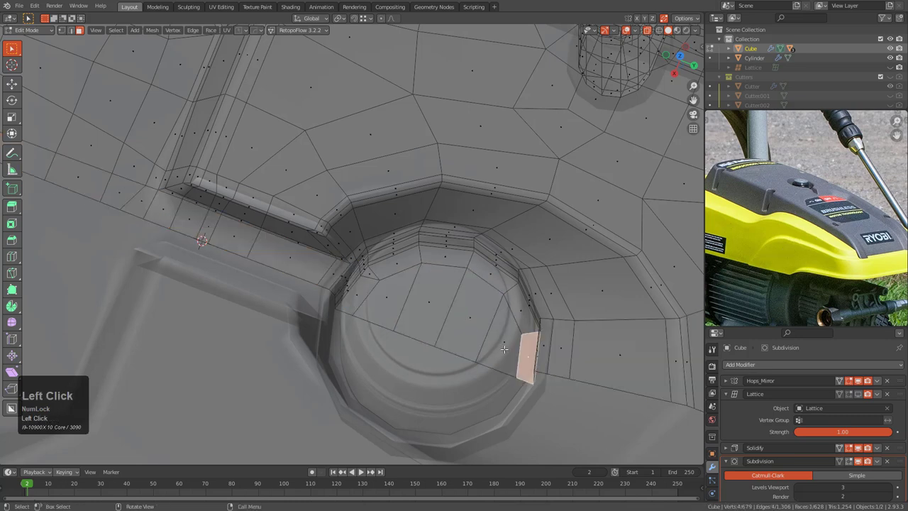
pyautogui.keyDown('ctrl'); pyautogui.click(367, 304); pyautogui.keyUp('ctrl')
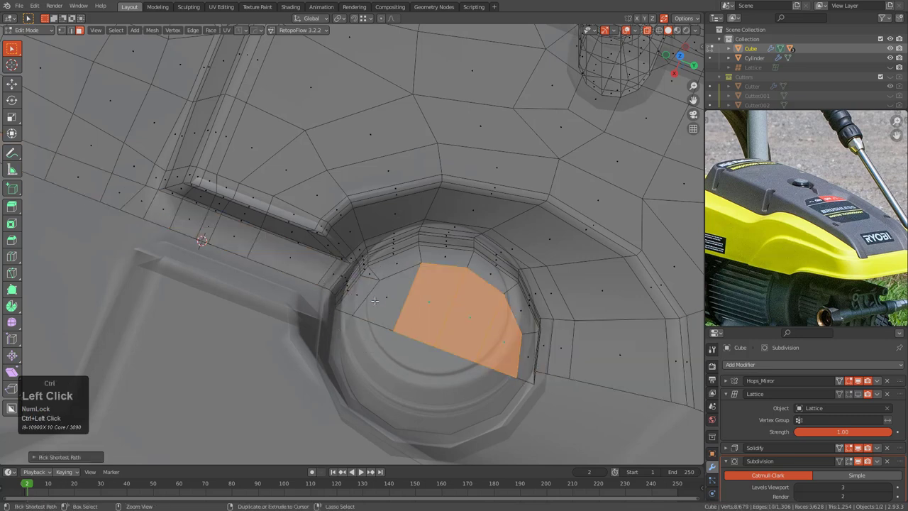
pyautogui.keyDown('ctrl'); pyautogui.click(389, 303); pyautogui.keyUp('ctrl')
pyautogui.scroll(2, 390, 303)
pyautogui.moveTo(390, 303); pyautogui.dragTo(424, 277, button='middle')
pyautogui.scroll(-4, 376, 262)
pyautogui.hotkey('alt', 'z')
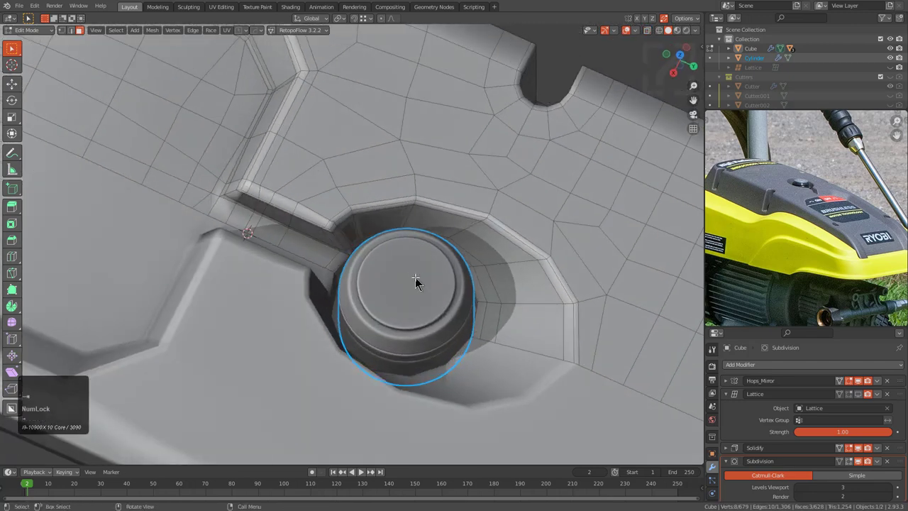
# - Hide the knob object and return to editing the cover's mesh
pyautogui.press('Tab')
pyautogui.click(418, 276)
pyautogui.click(419, 276)
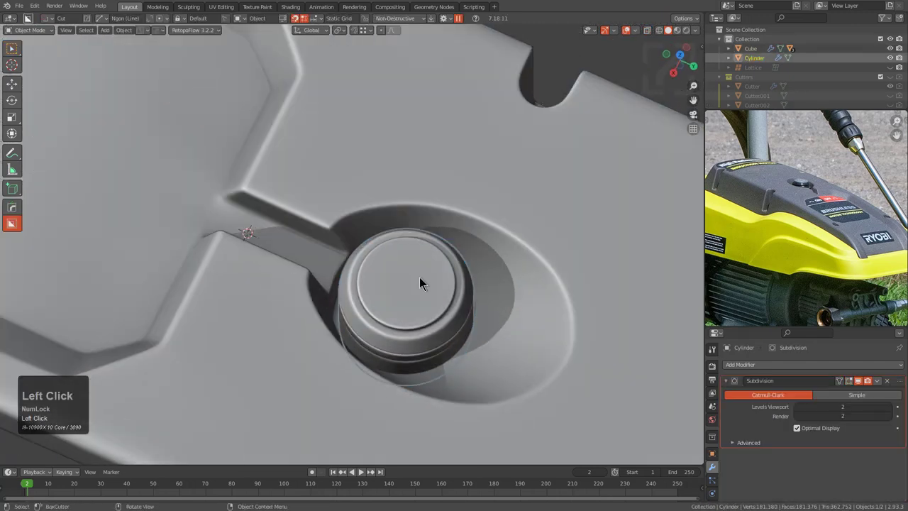
pyautogui.press('h')
pyautogui.click(400, 295)
pyautogui.press('Tab')
pyautogui.moveTo(400, 294); pyautogui.dragTo(393, 274, button='middle')
# - Add the remaining floor face and grow the selection twice to cover the recess walls
pyautogui.click(380, 280)
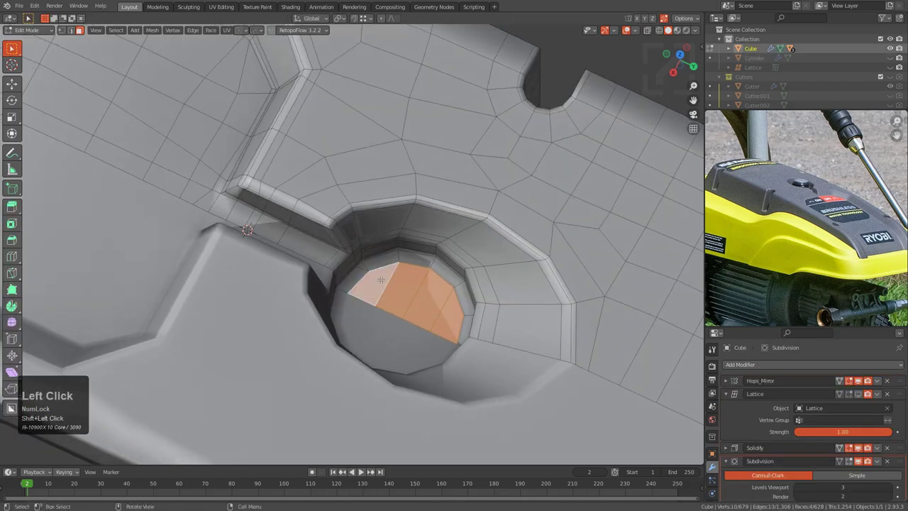
pyautogui.press('ctrl+KP_Add')
pyautogui.press('ctrl+KP_Add')
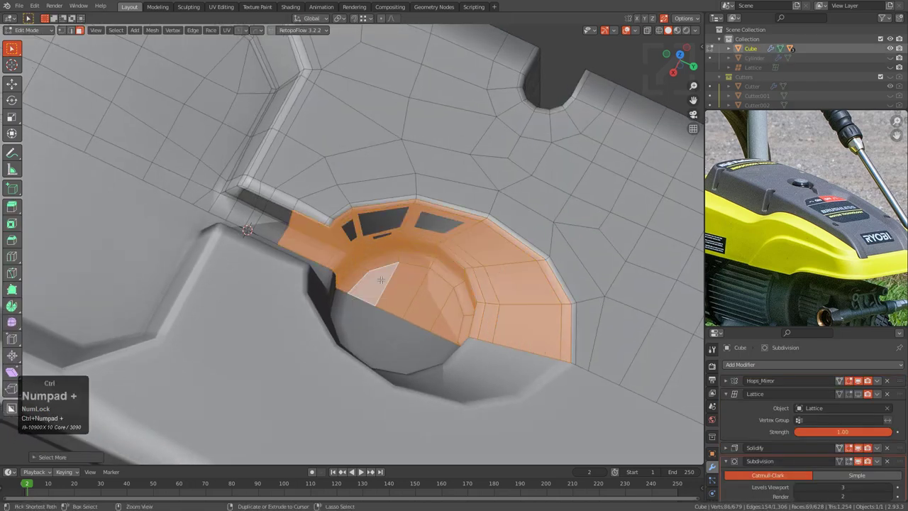
# - Extend the face selection along the slot to its open end and set the pivot point to the 3D Cursor
pyautogui.moveTo(381, 280); pyautogui.dragTo(426, 254, button='middle')
pyautogui.scroll(3, 430, 251)
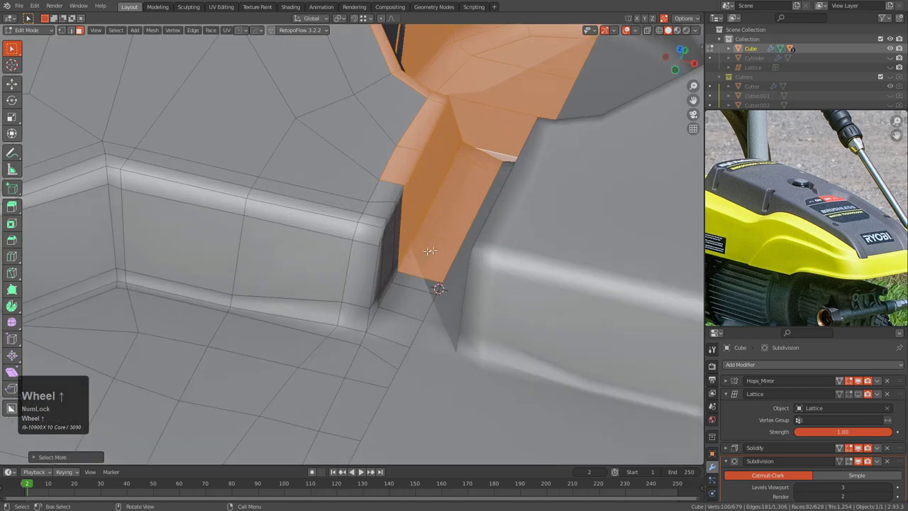
pyautogui.press('v')
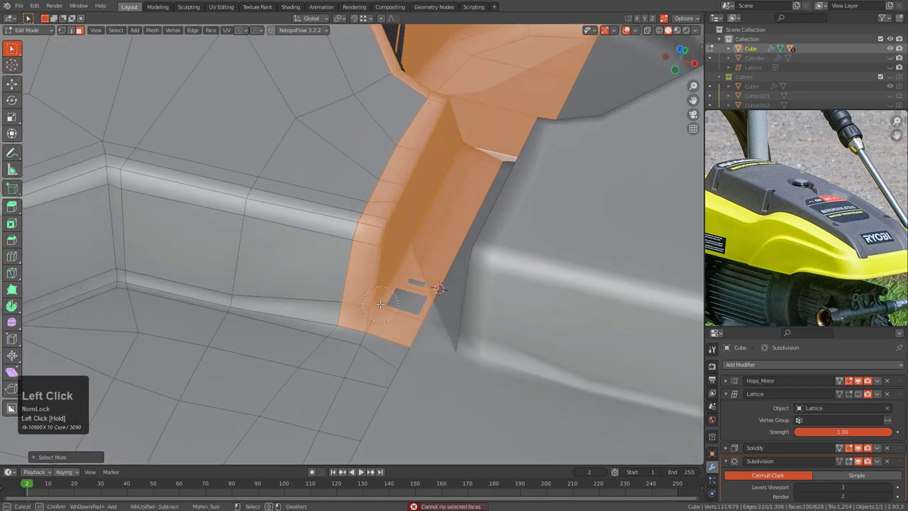
pyautogui.moveTo(418, 276); pyautogui.dragTo(455, 229, button='middle')
pyautogui.press('.')
pyautogui.click(521, 236)
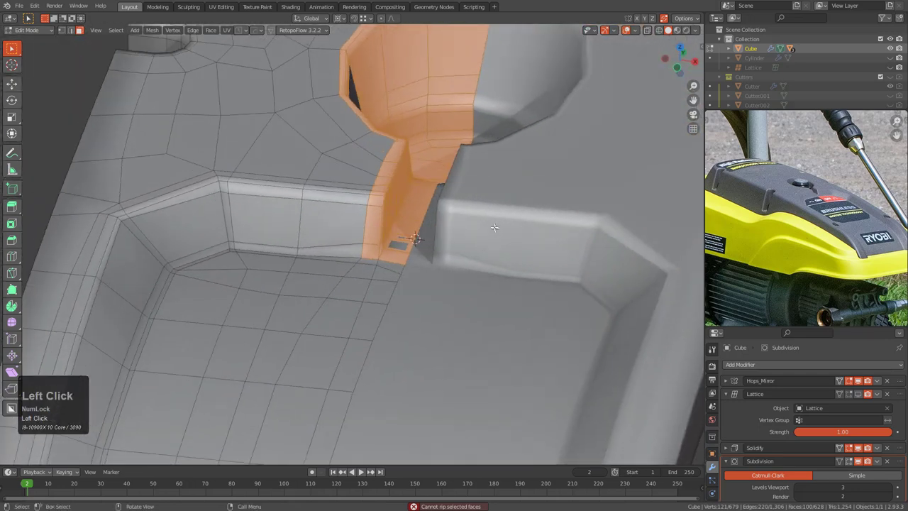
pyautogui.scroll(-2, 526, 245)
pyautogui.press('s')
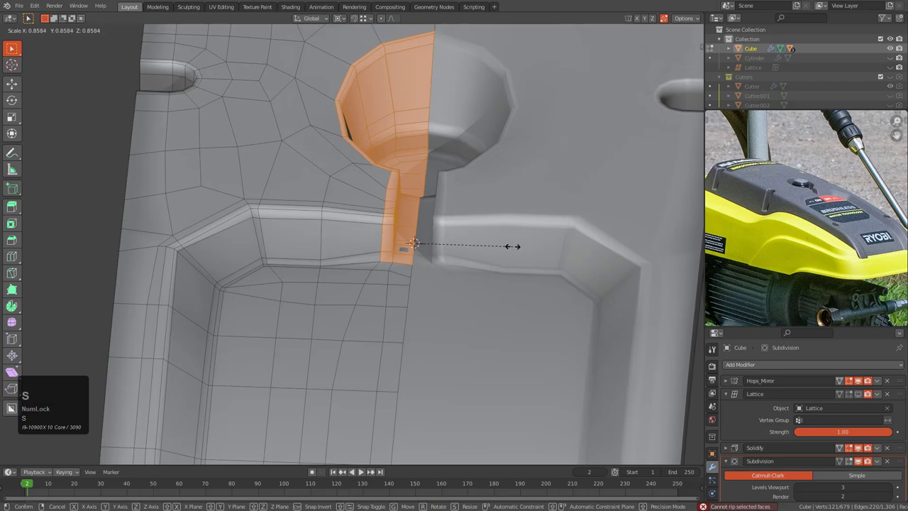
pyautogui.rightClick(504, 242)
pyautogui.moveTo(505, 243); pyautogui.dragTo(427, 239, button='middle')
pyautogui.hotkey('alt', 'z')
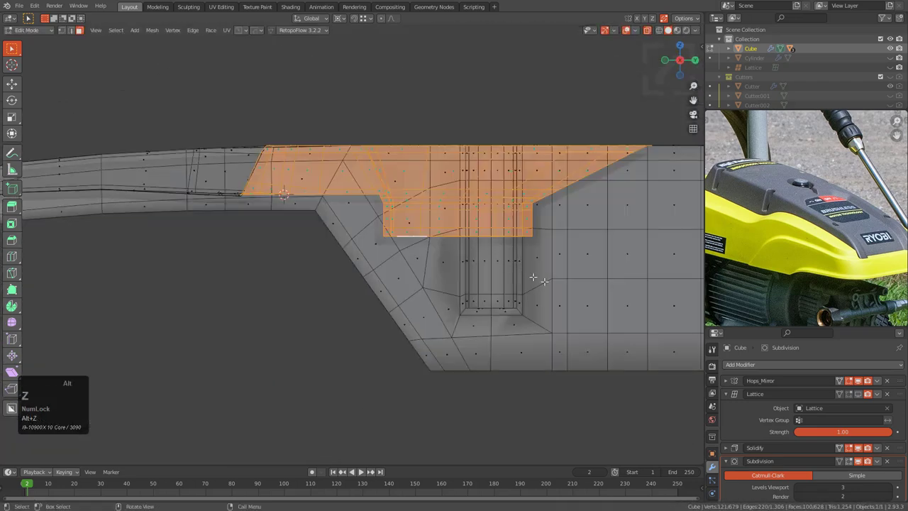
pyautogui.press('s')
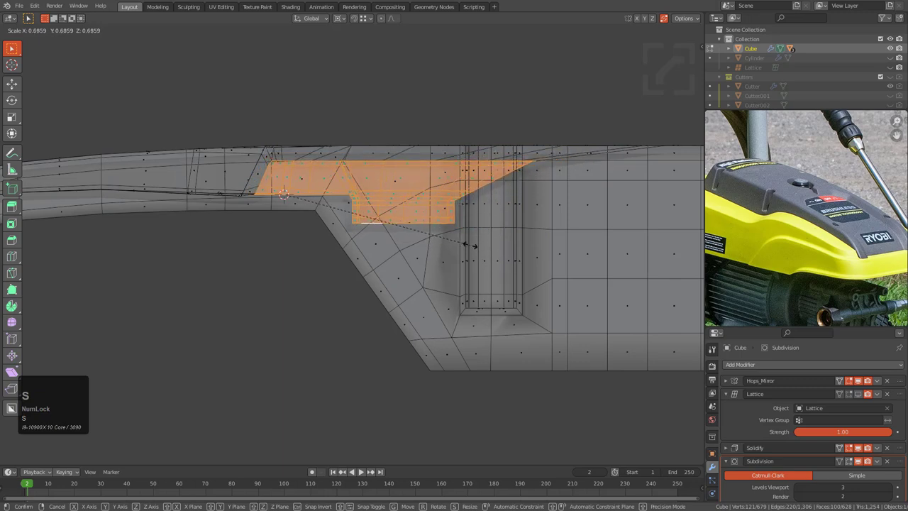
pyautogui.rightClick(469, 245)
pyautogui.moveTo(469, 245); pyautogui.dragTo(417, 268, button='middle')
pyautogui.hotkey('alt', 'z')
# - Assign the selected recess and slot geometry to a vertex group
pyautogui.scroll(1, 402, 240)
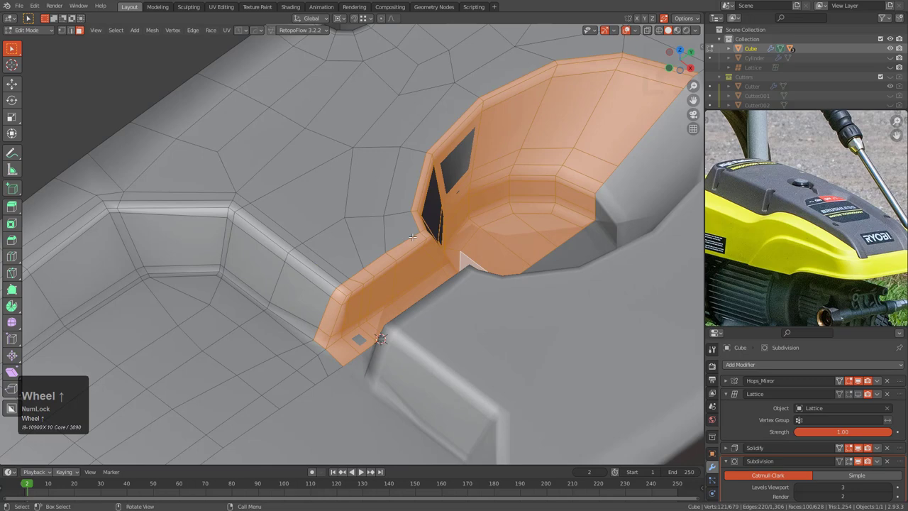
pyautogui.press('ctrl')
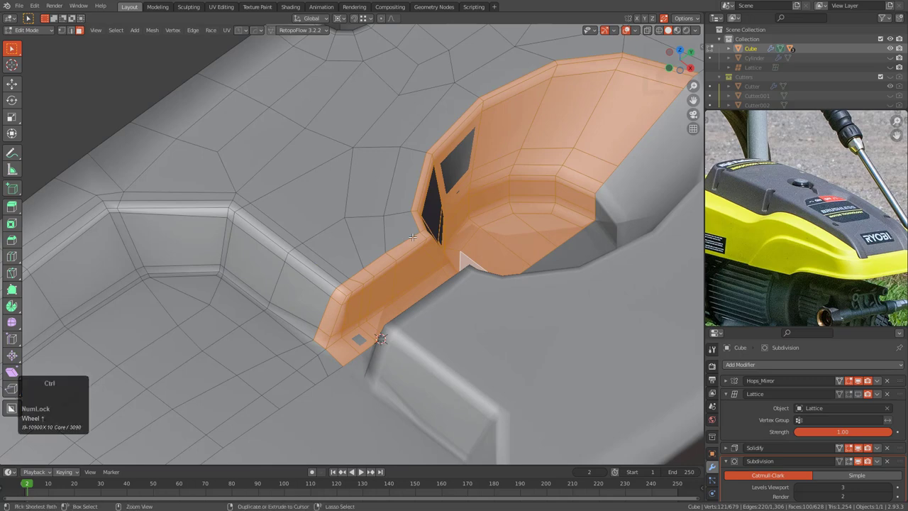
pyautogui.moveTo(413, 241); pyautogui.dragTo(401, 209, button='middle')
# - In vertex mode, snap the 3D cursor to the slot's centreline about midway along its length
pyautogui.press('1')
pyautogui.click(385, 221)
pyautogui.keyDown('ctrl'); pyautogui.click(454, 245); pyautogui.keyUp('ctrl')
pyautogui.moveTo(543, 300); pyautogui.dragTo(502, 249, button='middle')
pyautogui.hotkey('shift', 's')
pyautogui.click(602, 200)
pyautogui.press('x')
pyautogui.click(571, 205)
# - Reselect the recess and slot geometry from one slot vertex with Select Similar by Vertex Groups
pyautogui.moveTo(568, 204); pyautogui.dragTo(394, 249, button='middle')
pyautogui.scroll(2, 397, 259)
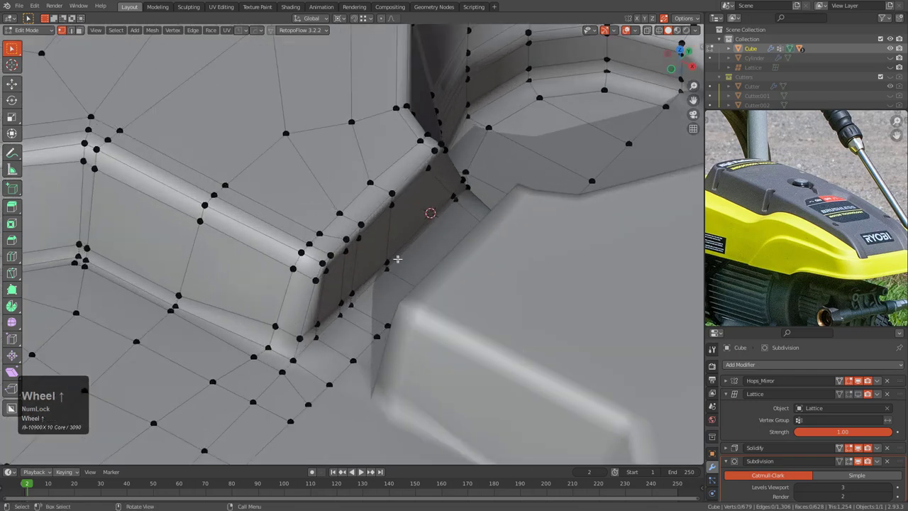
pyautogui.hotkey('shift', 'g')
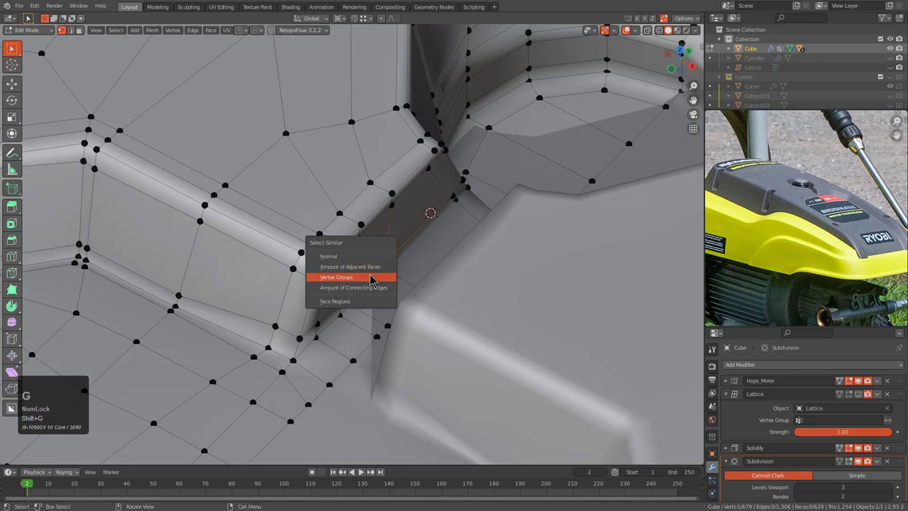
pyautogui.click(372, 279)
# - Scale the selected recess and slot geometry down to about 0.78 around the 3D cursor
pyautogui.scroll(-2, 385, 259)
pyautogui.moveTo(415, 253); pyautogui.dragTo(419, 256, button='middle')
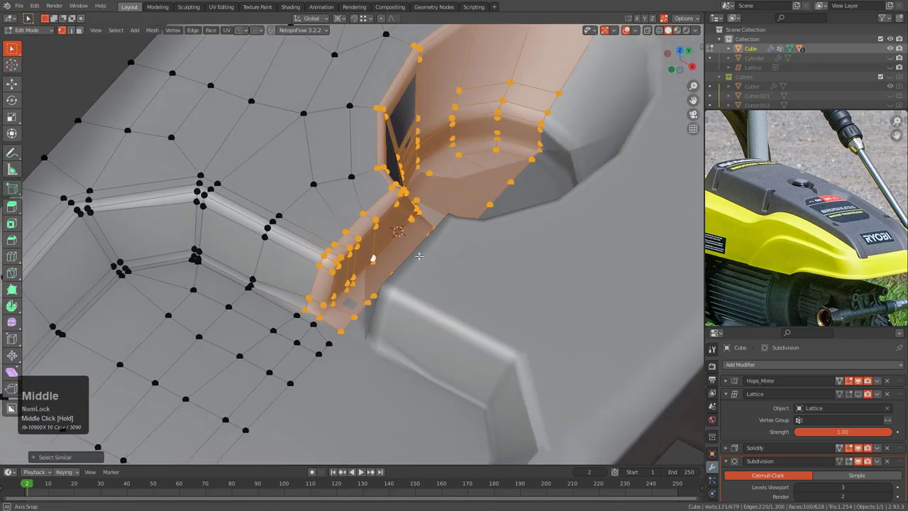
pyautogui.scroll(2, 424, 251)
pyautogui.moveTo(543, 297); pyautogui.dragTo(477, 292, button='middle')
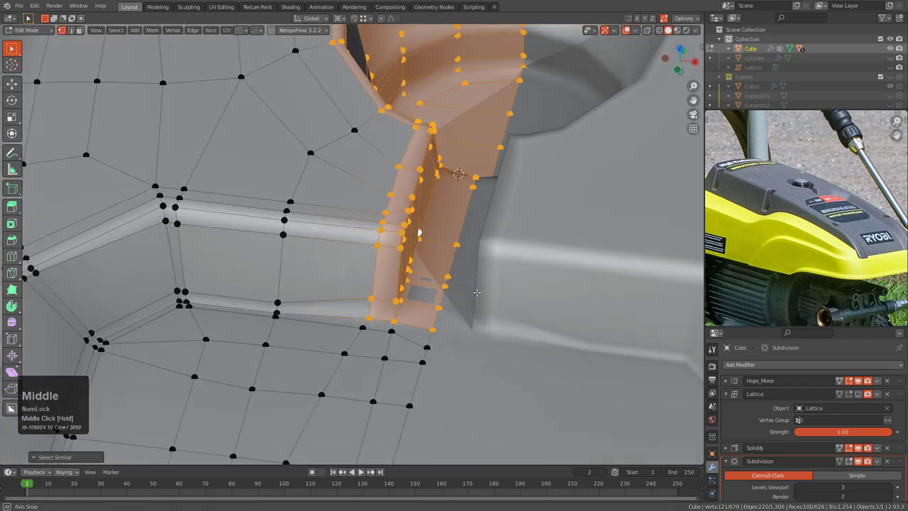
pyautogui.press('s')
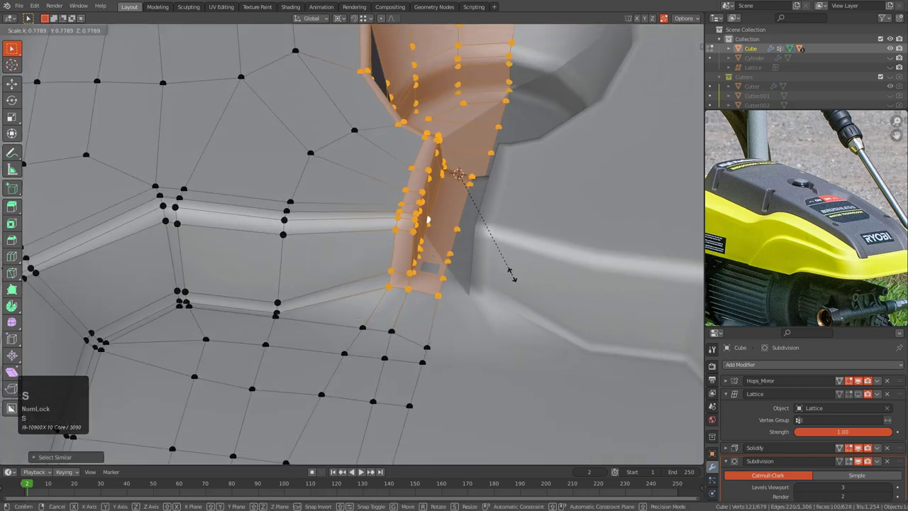
pyautogui.click(515, 279)
# - Fine-tune the size of the recess and slot in top view, enlarging them slightly around the 3D cursor
pyautogui.scroll(-5, 516, 279)
pyautogui.moveTo(516, 279); pyautogui.dragTo(480, 310, button='middle')
pyautogui.scroll(3, 491, 301)
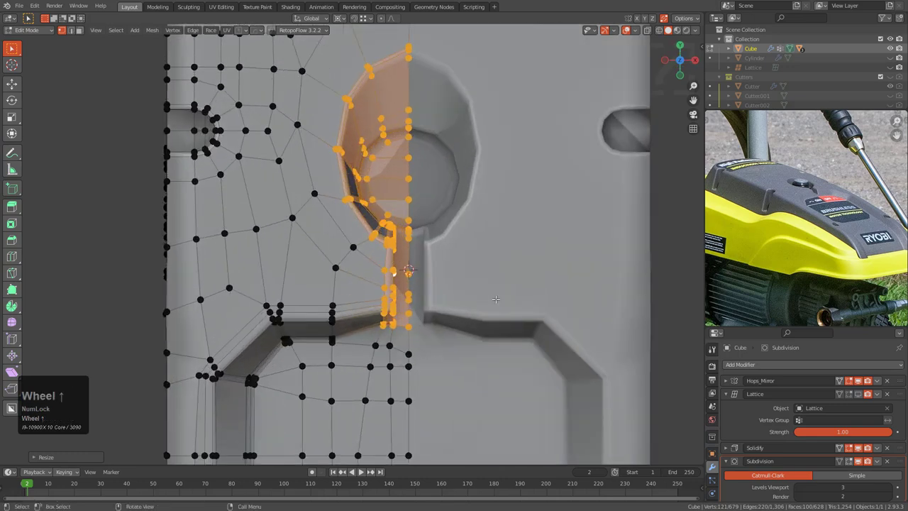
pyautogui.press('s')
pyautogui.scroll(5, 496, 303)
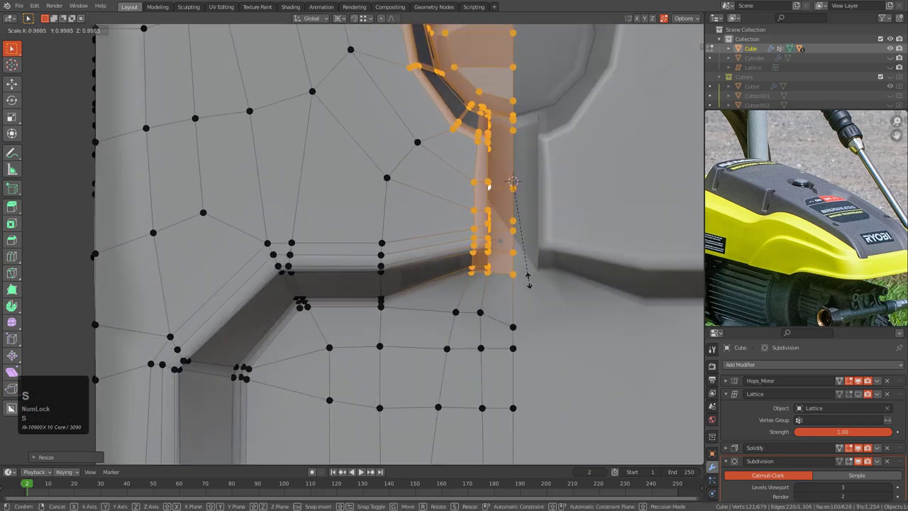
pyautogui.click(528, 283)
pyautogui.moveTo(528, 284); pyautogui.dragTo(496, 294, button='middle')
pyautogui.press('s')
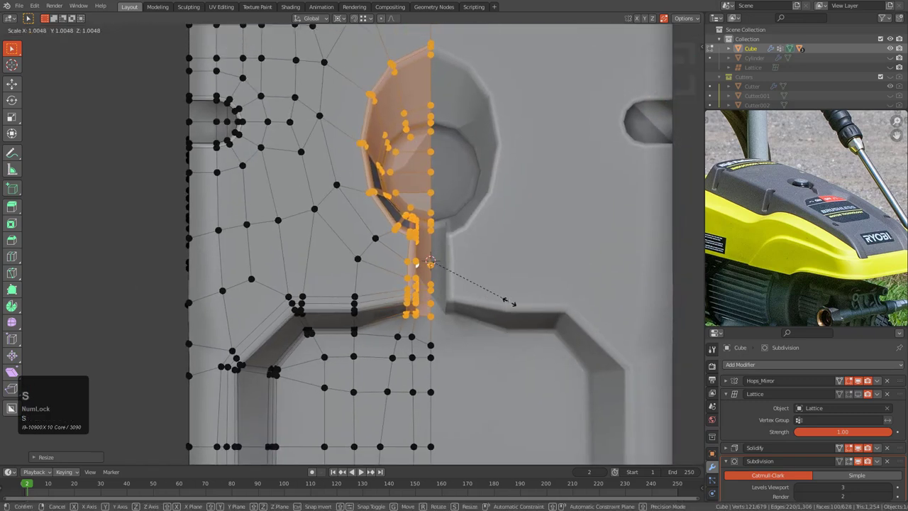
pyautogui.click(510, 300)
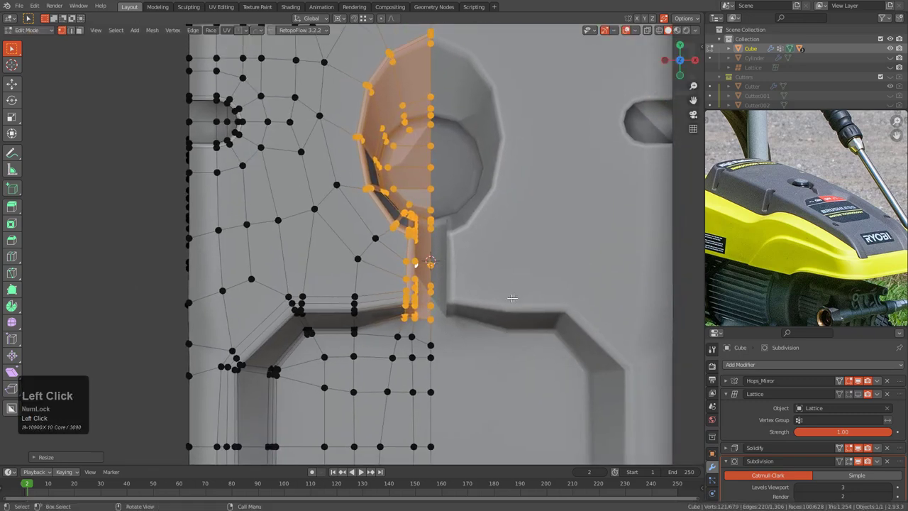
# - In see-through view, box-select the vertices at the slot's open end and move them along the Y axis
pyautogui.keyDown('shift'); pyautogui.moveTo(511, 300); pyautogui.dragTo(560, 270, button='middle'); pyautogui.keyUp('shift')
pyautogui.scroll(4, 475, 231)
pyautogui.scroll(2, 475, 230)
pyautogui.moveTo(471, 234); pyautogui.dragTo(476, 289, button='middle')
pyautogui.hotkey('alt', 'z')
pyautogui.scroll(2, 460, 285)
pyautogui.hotkey('alt', 'a')
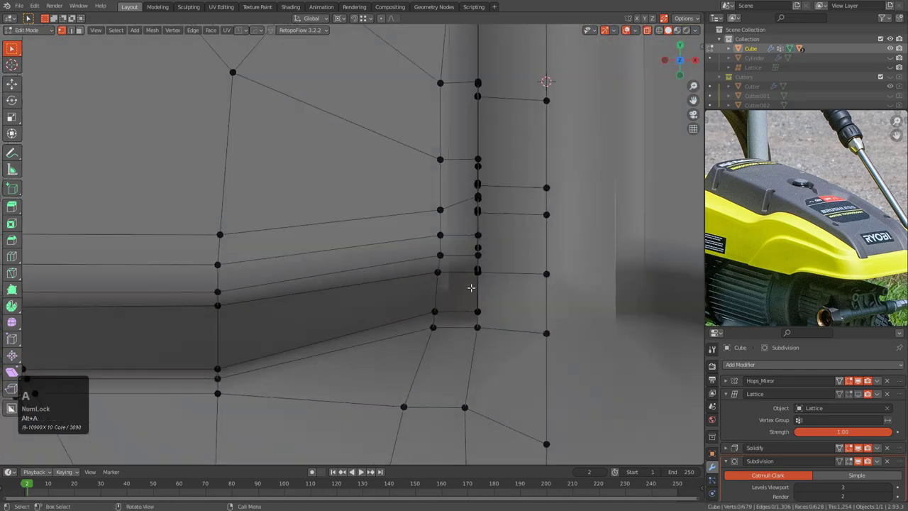
pyautogui.moveTo(466, 259); pyautogui.dragTo(394, 335)
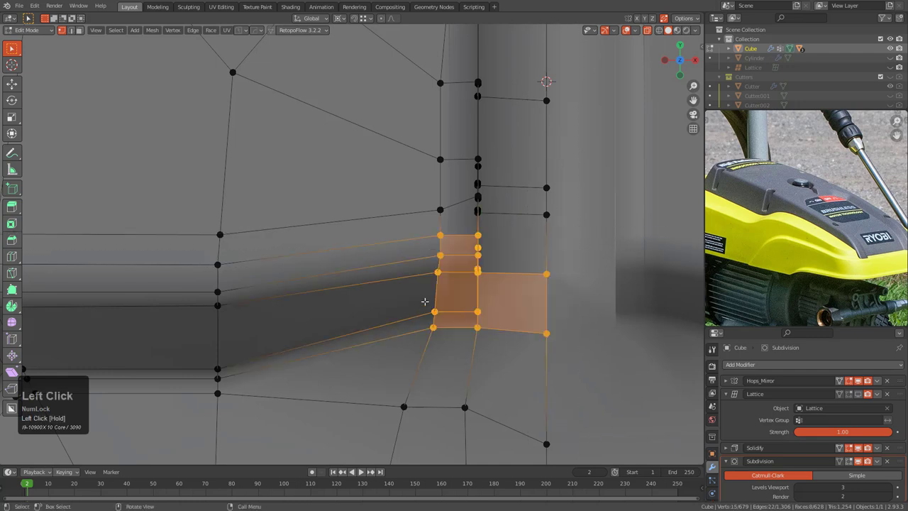
pyautogui.hotkey('ctrl', 'shift', 'Tab')
pyautogui.click(414, 308)
pyautogui.press('g')
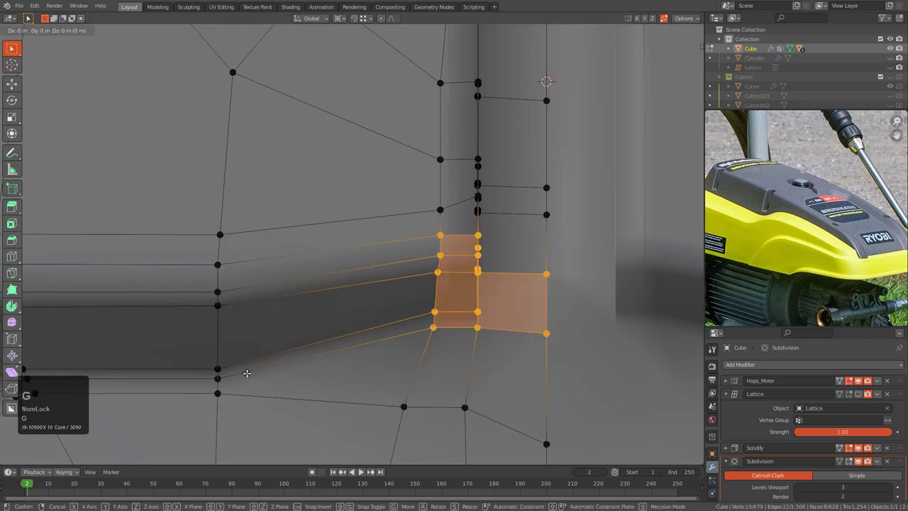
pyautogui.press('y')
pyautogui.click(293, 375)
# - Move the corner vertex at the base of the slot's mouth along the Y axis
pyautogui.moveTo(294, 375); pyautogui.dragTo(375, 273, button='middle')
pyautogui.hotkey('alt', 'a')
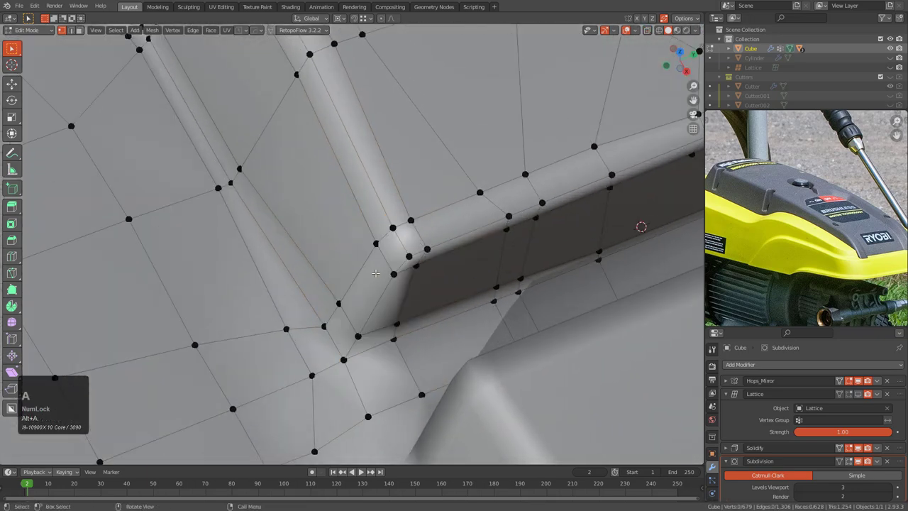
pyautogui.moveTo(364, 286); pyautogui.dragTo(363, 289)
pyautogui.moveTo(364, 288); pyautogui.dragTo(462, 286, button='middle')
pyautogui.press('g')
pyautogui.press('y')
pyautogui.click(292, 224)
# - In face mode, select the strip of floor faces running along the slot from its mouth to the oval recess
pyautogui.moveTo(292, 223); pyautogui.dragTo(386, 296, button='middle')
pyautogui.press('3')
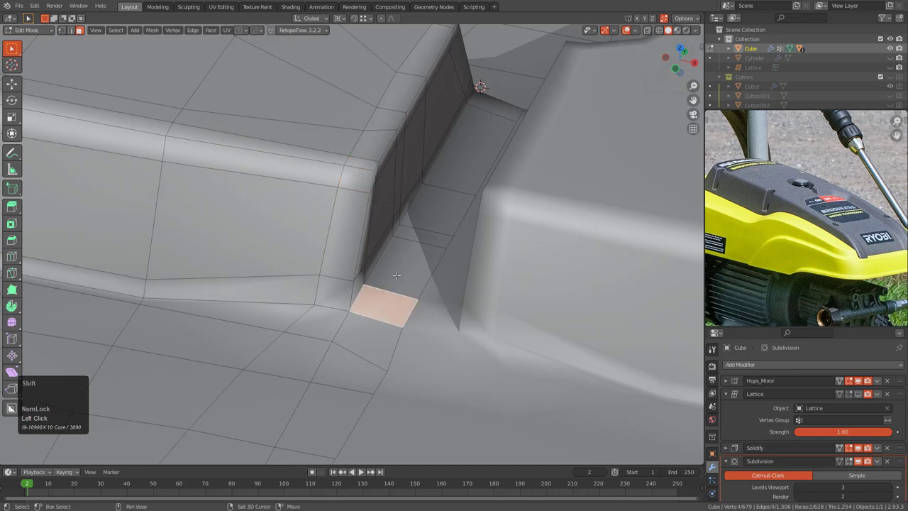
pyautogui.keyDown('shift'); pyautogui.click(419, 232); pyautogui.keyUp('shift')
pyautogui.moveTo(419, 232); pyautogui.dragTo(394, 250, button='middle')
pyautogui.keyDown('shift'); pyautogui.moveTo(394, 249); pyautogui.dragTo(383, 263, button='middle'); pyautogui.keyUp('shift')
pyautogui.keyDown('ctrl'); pyautogui.click(519, 235); pyautogui.keyUp('ctrl')
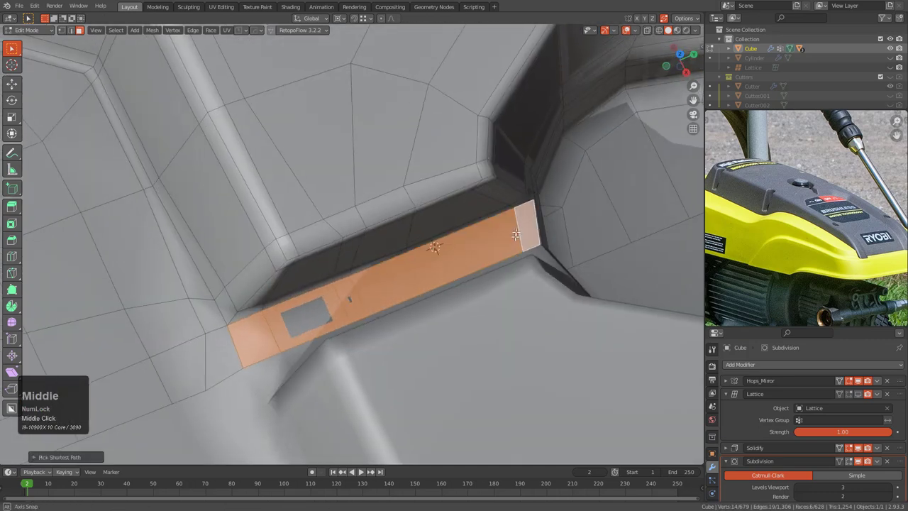
pyautogui.moveTo(510, 186); pyautogui.dragTo(527, 155, button='middle')
pyautogui.scroll(1, 527, 156)
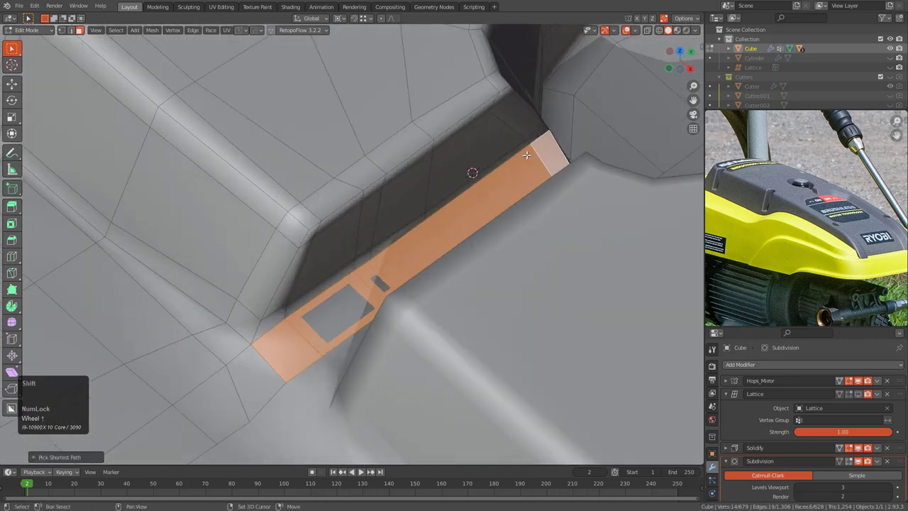
# - Lower the slot floor faces together with the small corner face at the mouth along Z by about 0.027 m
pyautogui.moveTo(274, 315); pyautogui.dragTo(385, 285, button='middle')
pyautogui.scroll(2, 385, 286)
pyautogui.press('g')
pyautogui.press('z')
pyautogui.click(337, 258)
pyautogui.press('g')
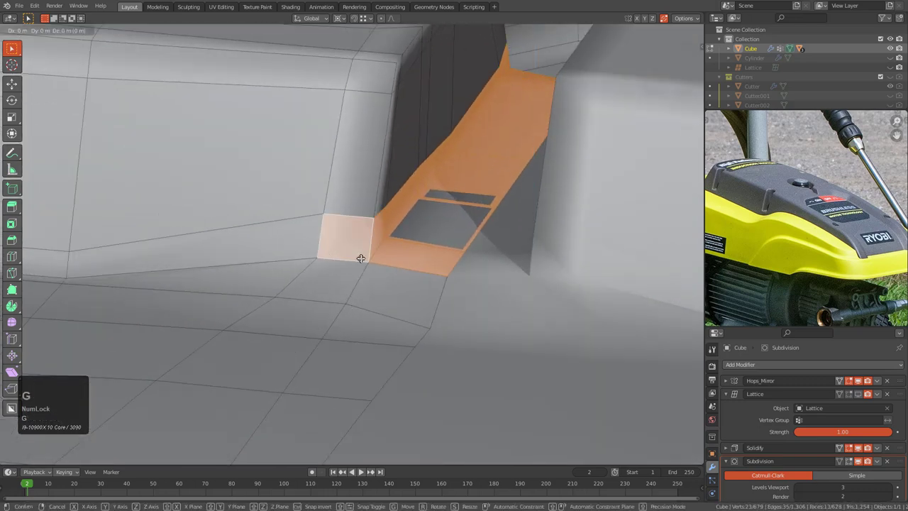
pyautogui.press('z')
pyautogui.rightClick(361, 279)
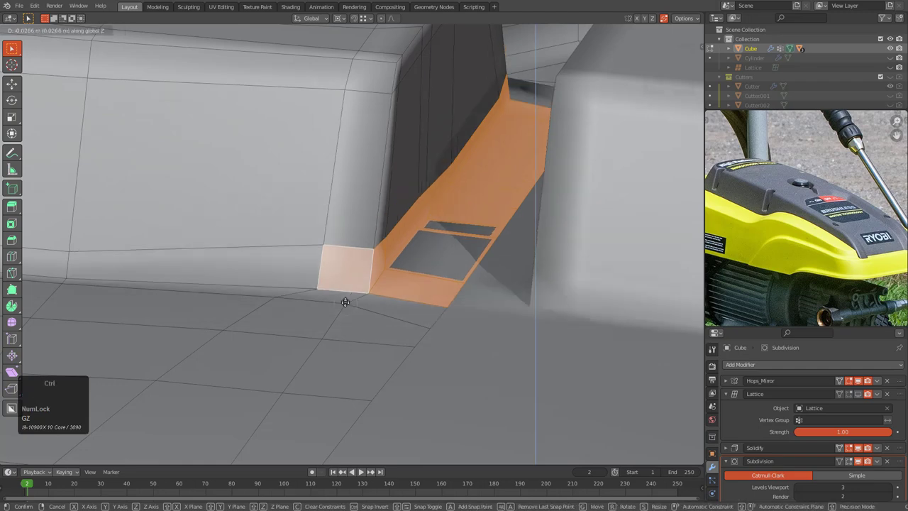
pyautogui.keyDown('ctrl'); pyautogui.click(345, 304); pyautogui.keyUp('ctrl')
# - In vertex mode, slide the vertices just in front of the slot's mouth along their edges to even out the spacing
pyautogui.moveTo(345, 305); pyautogui.dragTo(506, 303, button='middle')
pyautogui.scroll(2, 506, 304)
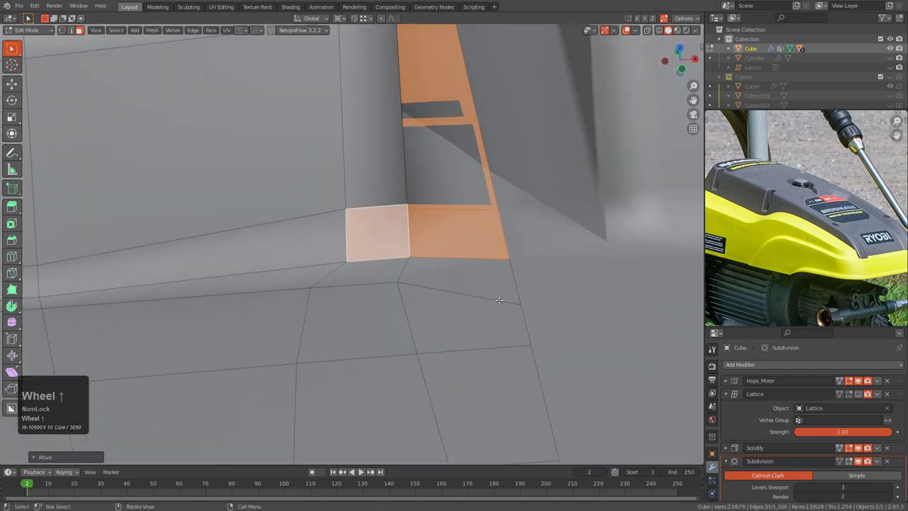
pyautogui.press('1')
pyautogui.click(507, 302)
pyautogui.press('g')
pyautogui.press('g')
pyautogui.click(411, 282)
pyautogui.click(314, 287)
pyautogui.press('g')
pyautogui.press('g')
pyautogui.click(329, 285)
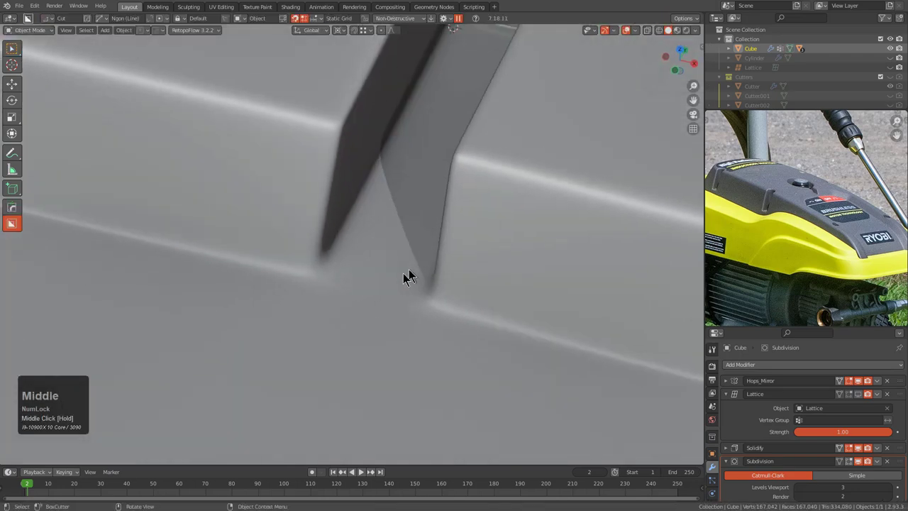
# - Examine the mesh where the slot floor meets the oval recess wall, in both solid and see-through view
pyautogui.scroll(-2, 375, 209)
pyautogui.moveTo(375, 208); pyautogui.dragTo(492, 219, button='middle')
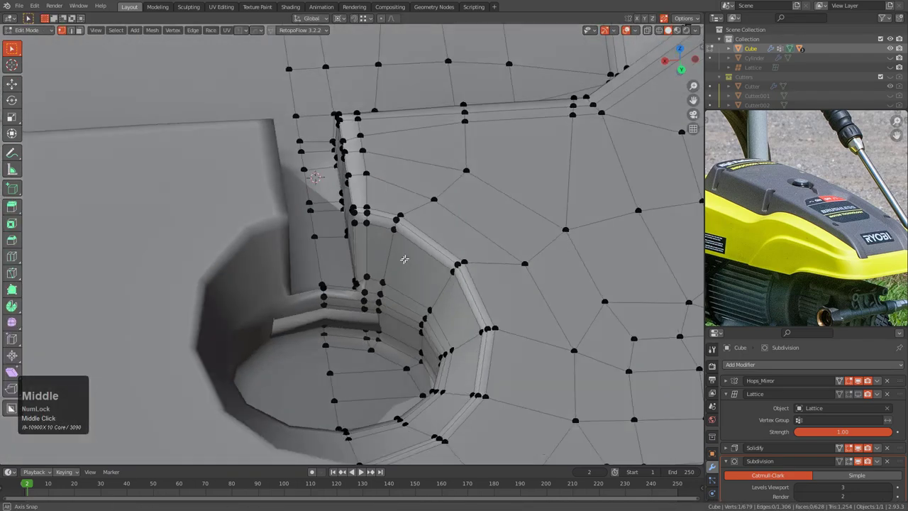
pyautogui.scroll(2, 444, 232)
pyautogui.moveTo(444, 232); pyautogui.dragTo(504, 258, button='middle')
pyautogui.hotkey('alt', 'z')
pyautogui.hotkey('alt', 'z')
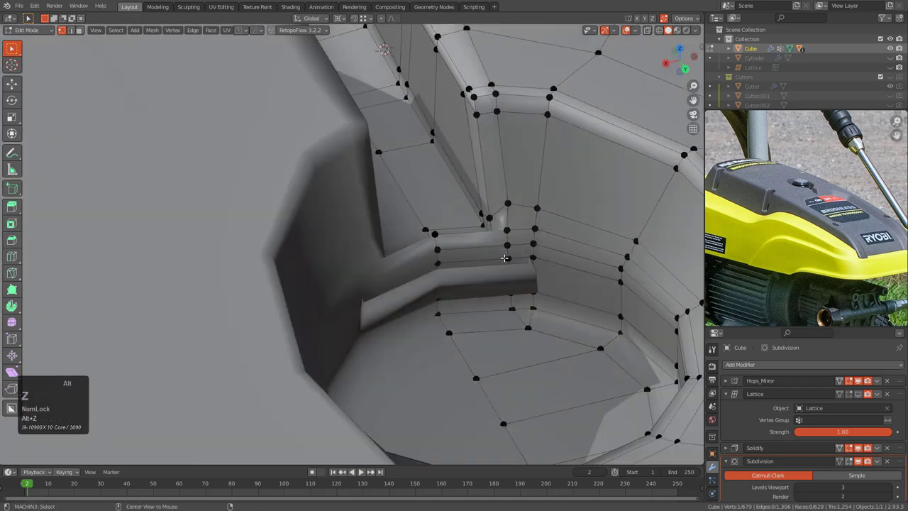
pyautogui.scroll(-3, 504, 257)
pyautogui.scroll(3, 491, 275)
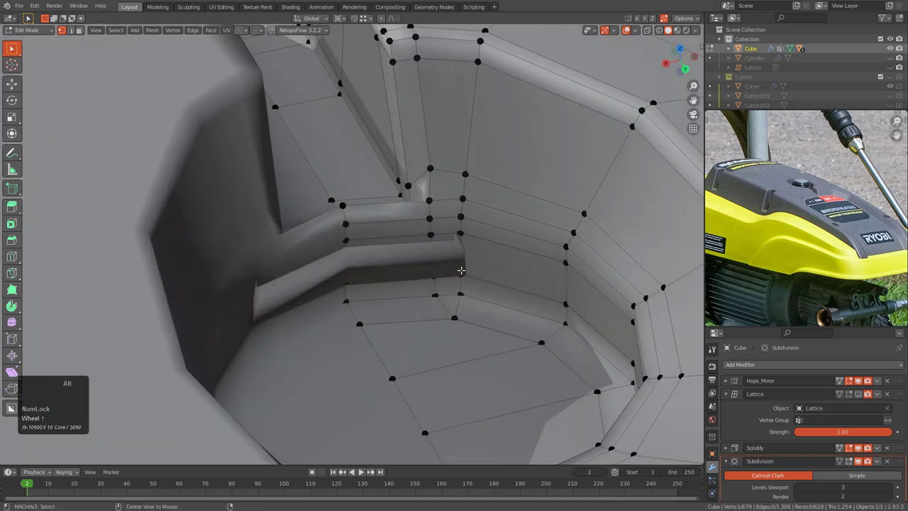
pyautogui.hotkey('alt', 'z')
pyautogui.moveTo(461, 272)
pyautogui.mouseDown(button='middle')
pyautogui.moveTo(543, 305)
pyautogui.moveTo(476, 268)
pyautogui.mouseUp(button='middle')
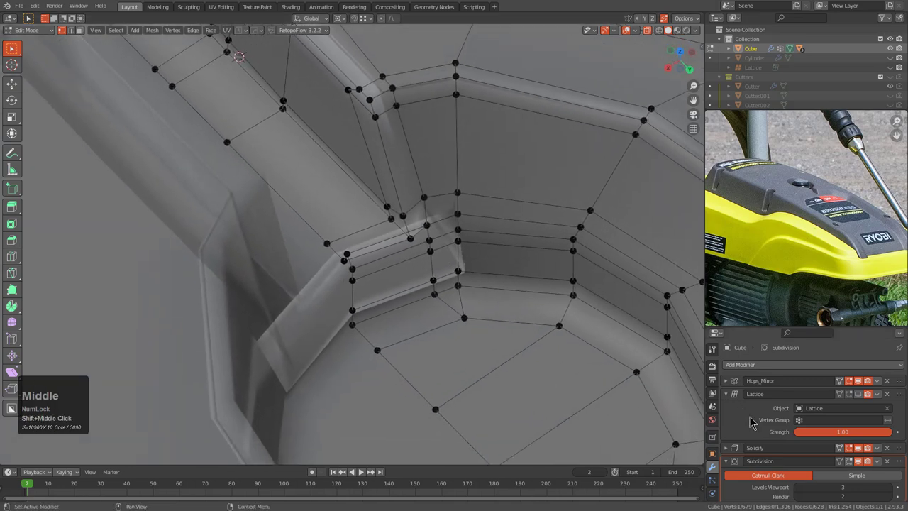
# - Turn off the Solidify modifier's display in Edit Mode so the slot and recess junction shows without thickness
pyautogui.click(848, 448)
pyautogui.hotkey('alt', 'z')
pyautogui.moveTo(458, 273); pyautogui.dragTo(516, 382, button='middle')
pyautogui.hotkey('alt', 'z')
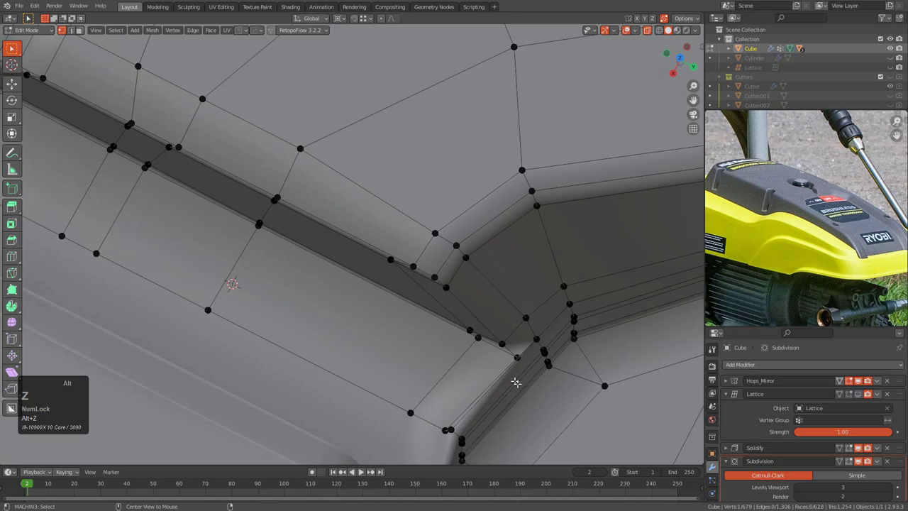
# - Edge-slide the short edge at the inner corner between the slot and recess by about 0.25
pyautogui.press('KP_Decimal')
pyautogui.moveTo(446, 294); pyautogui.dragTo(467, 217, button='middle')
pyautogui.press('g')
pyautogui.press('g')
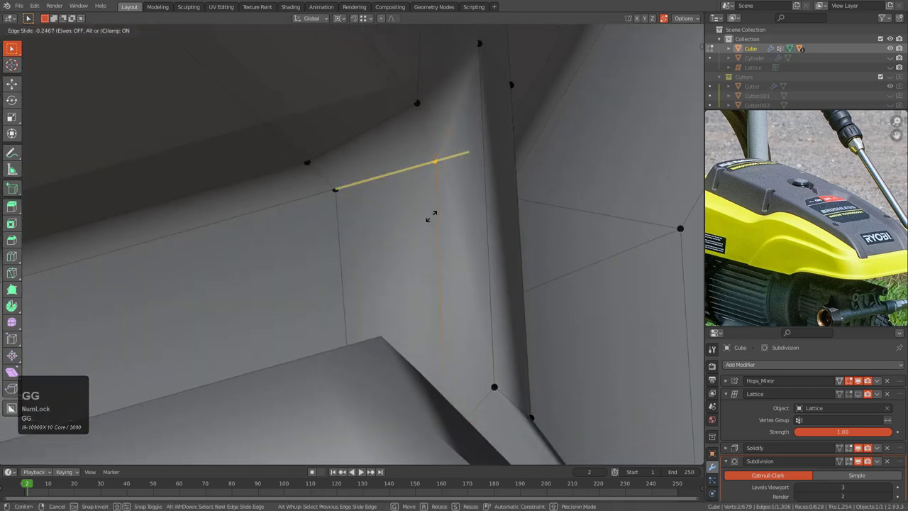
pyautogui.click(430, 216)
pyautogui.scroll(-3, 466, 250)
pyautogui.moveTo(468, 251); pyautogui.dragTo(312, 280, button='middle')
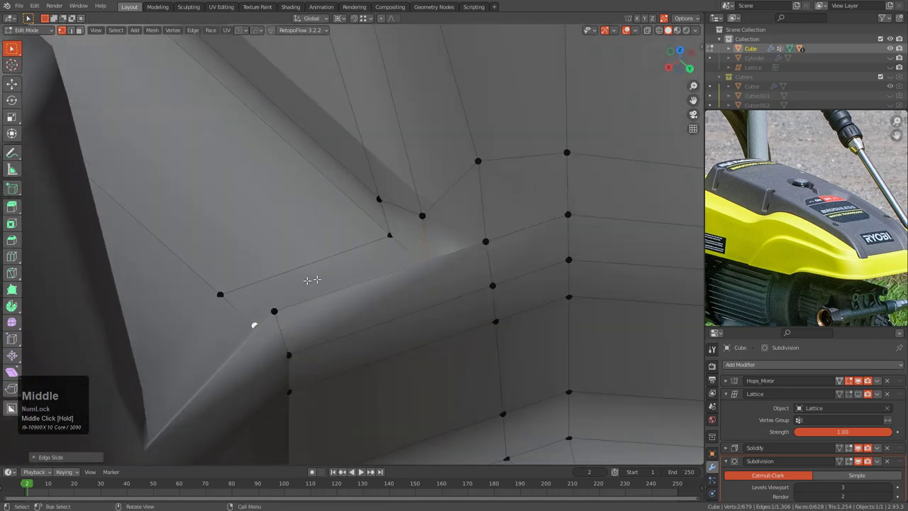
# - Add the neighbouring recess-wall vertex to the selection and move it along Z with snapping to level the junction
pyautogui.keyDown('shift'); pyautogui.click(485, 236); pyautogui.keyUp('shift')
pyautogui.moveTo(485, 239)
pyautogui.mouseDown(button='middle')
pyautogui.moveTo(517, 274)
pyautogui.moveTo(468, 236)
pyautogui.mouseUp(button='middle')
pyautogui.press('g')
pyautogui.press('z')
pyautogui.keyDown('ctrl'); pyautogui.click(408, 203); pyautogui.keyUp('ctrl')
pyautogui.moveTo(426, 207)
pyautogui.mouseDown(button='middle')
pyautogui.moveTo(379, 202)
pyautogui.moveTo(425, 201)
pyautogui.mouseUp(button='middle')
pyautogui.scroll(-2, 426, 201)
# - Slide the selected junction geometry along its edges and check the shading in Object Mode
pyautogui.press('g')
pyautogui.press('g')
pyautogui.click(425, 223)
pyautogui.press('Tab')
pyautogui.moveTo(424, 233); pyautogui.dragTo(393, 222, button='middle')
pyautogui.press('Tab')
# - Vertex-slide the point between the slot's corner and the recess wall along its edge, checking the smoothed surface
pyautogui.moveTo(470, 200); pyautogui.dragTo(430, 178, button='middle')
pyautogui.press('g')
pyautogui.press('g')
pyautogui.moveTo(433, 241); pyautogui.dragTo(457, 224, button='middle')
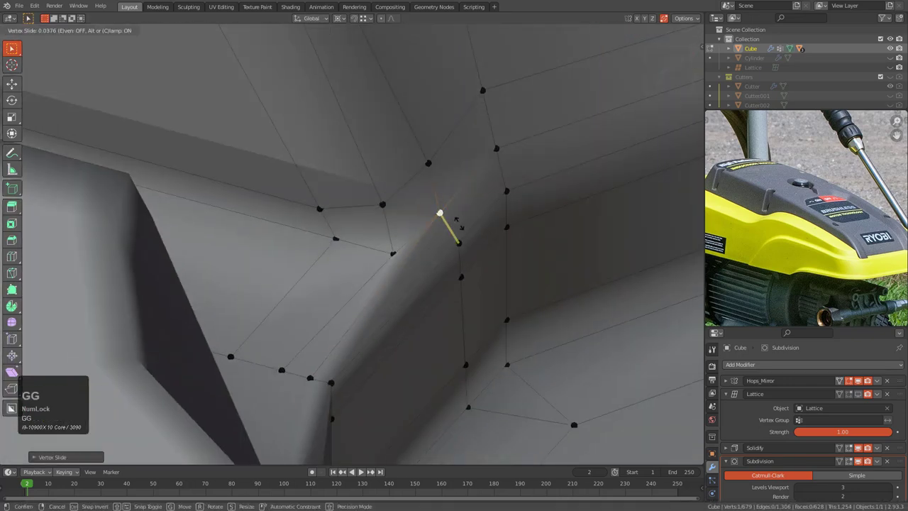
pyautogui.scroll(4, 469, 241)
pyautogui.press('Tab')
pyautogui.moveTo(391, 246); pyautogui.dragTo(396, 267, button='middle')
pyautogui.press('Tab')
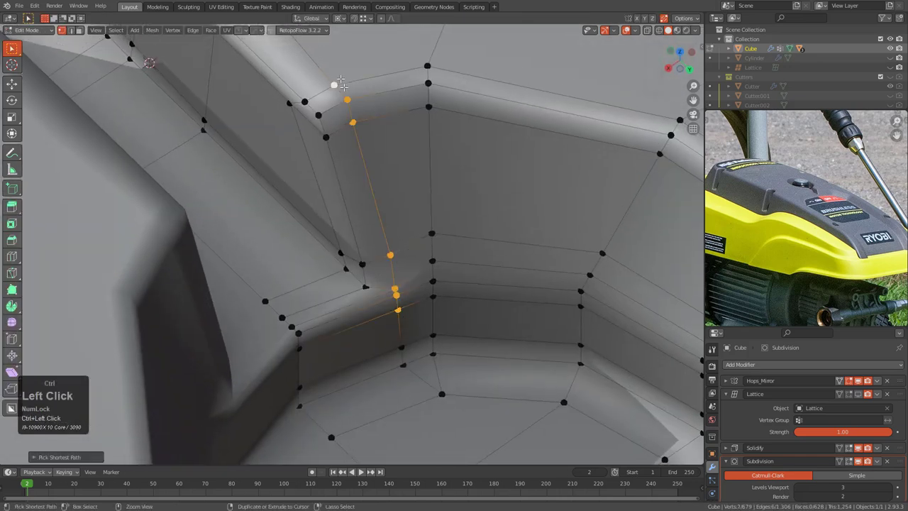
pyautogui.press('g')
pyautogui.press('g')
pyautogui.rightClick(350, 120)
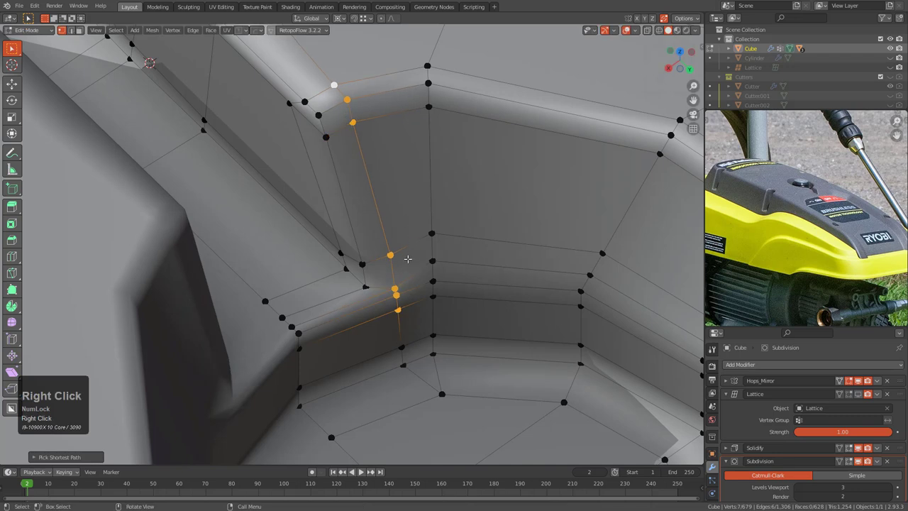
# - Slide the vertical row of recess-wall vertices closer to the slot's corner, adjusting the lower vertex separately
pyautogui.press('g')
pyautogui.press('g')
pyautogui.click(386, 264)
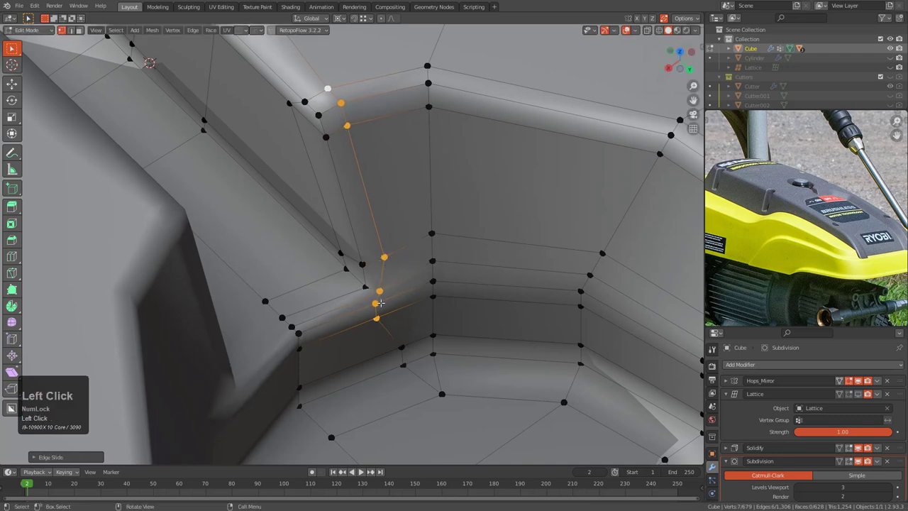
pyautogui.press('g')
pyautogui.press('g')
pyautogui.click(385, 317)
# - Vertex-slide single points on the recess wall beside the slot corner, near its base and at its upper rim
pyautogui.press('g')
pyautogui.press('g')
pyautogui.click(374, 257)
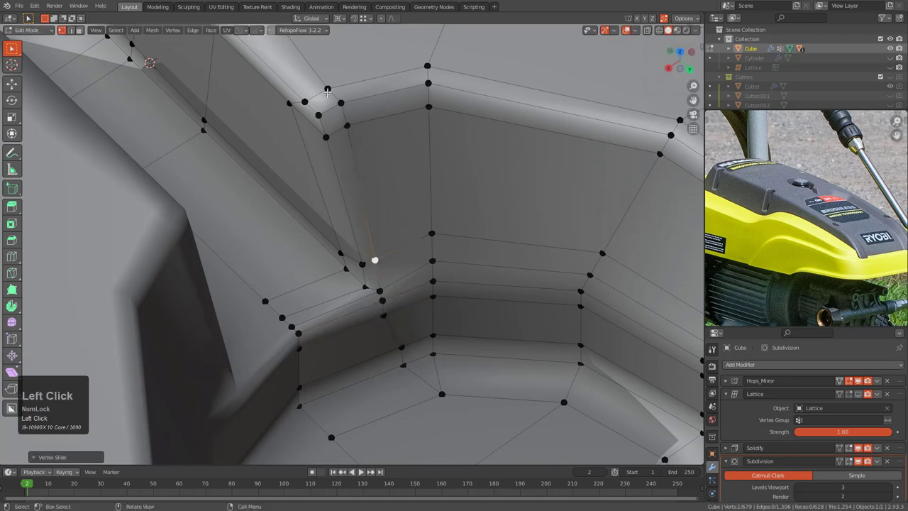
pyautogui.press('g')
pyautogui.press('g')
pyautogui.click(338, 132)
# - Slide the vertex on the slot wall's upper edge closer to the rounded corner at the recess
pyautogui.moveTo(338, 131); pyautogui.dragTo(387, 145, button='middle')
pyautogui.click(272, 165)
pyautogui.press('g')
pyautogui.press('g')
pyautogui.click(283, 166)
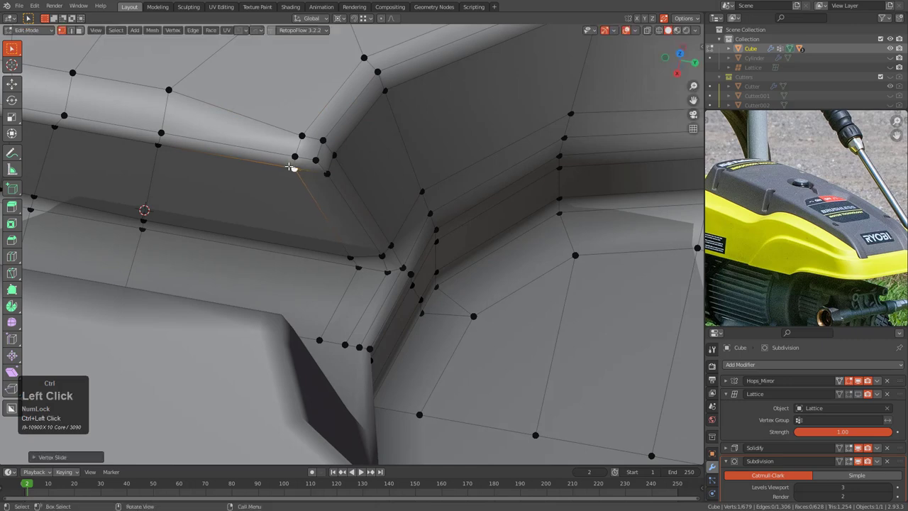
# - Select the three vertices along the slot's upper rim and slide them toward the slot edge
pyautogui.moveTo(293, 165); pyautogui.dragTo(305, 184, button='middle')
pyautogui.click(253, 179)
pyautogui.keyDown('ctrl'); pyautogui.click(346, 193); pyautogui.keyUp('ctrl')
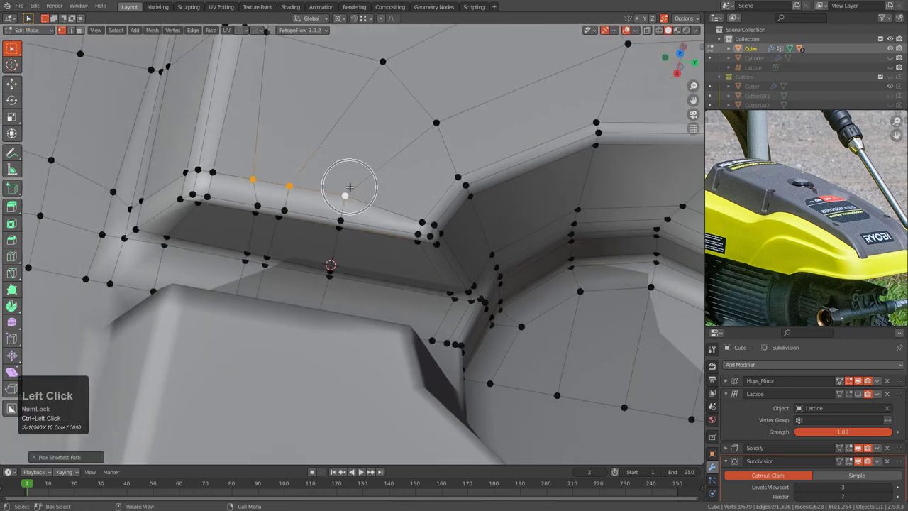
pyautogui.press('g')
pyautogui.press('g')
pyautogui.click(345, 201)
# - Select the vertex path around the outer corner at the slot's mouth and edge-slide it closer to the rim
pyautogui.keyDown('shift'); pyautogui.moveTo(344, 201); pyautogui.dragTo(385, 220, button='middle'); pyautogui.keyUp('shift')
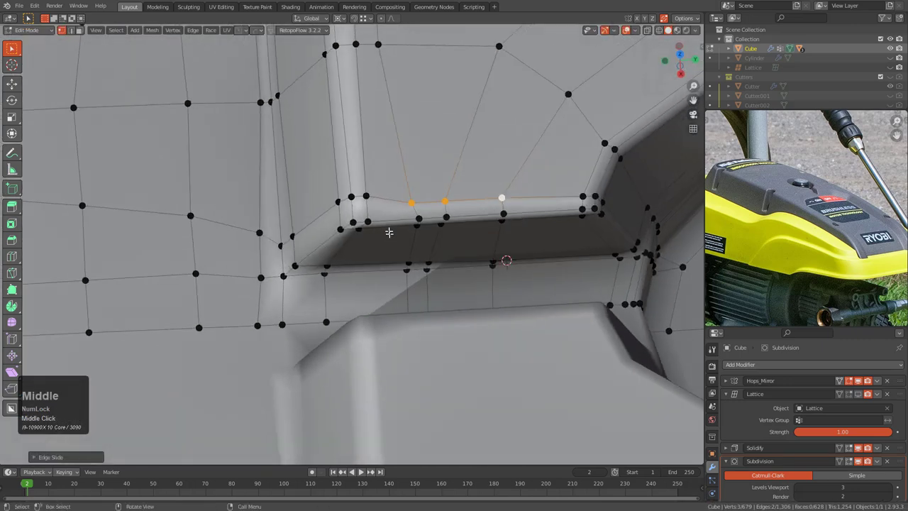
pyautogui.scroll(2, 256, 253)
pyautogui.press('g')
pyautogui.press('g')
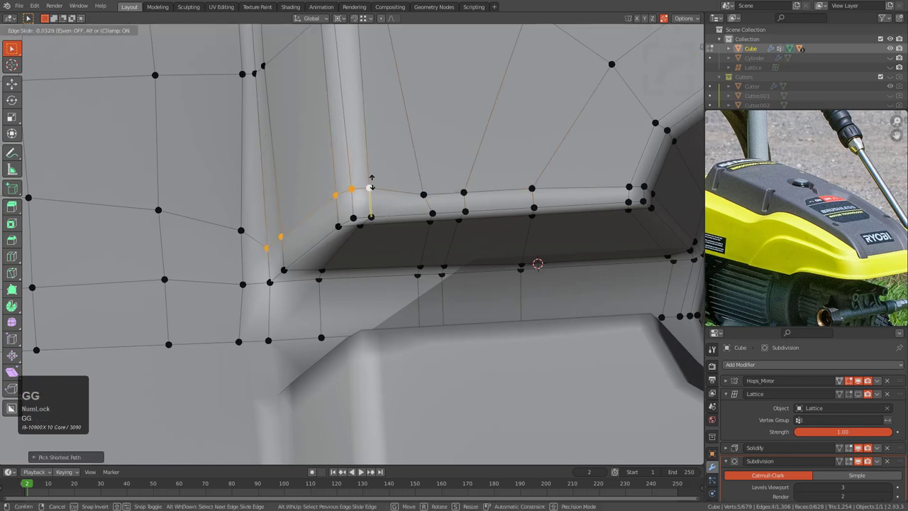
pyautogui.click(377, 202)
# - Vertex-slide the two middle points of the slot's upper rim to even their spacing, and check the result in Object Mode
pyautogui.click(470, 187)
pyautogui.press('g')
pyautogui.press('g')
pyautogui.click(479, 181)
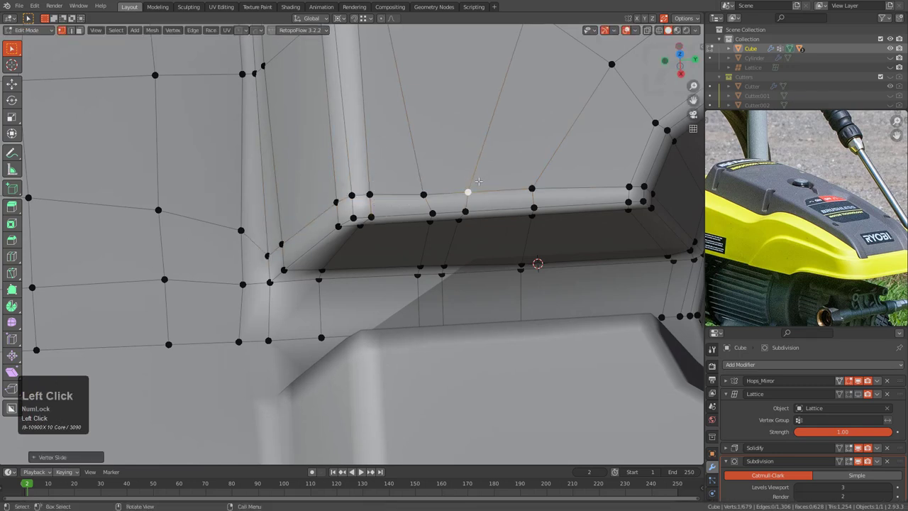
pyautogui.click(423, 194)
pyautogui.press('g')
pyautogui.press('g')
pyautogui.click(430, 193)
pyautogui.scroll(-4, 474, 259)
pyautogui.press('Tab')
pyautogui.moveTo(476, 271); pyautogui.dragTo(329, 266, button='middle')
# - In Edit Mode, reposition the vertices at the base of the recess wall to straighten the vertical edge below the slot's corner
pyautogui.scroll(4, 312, 236)
pyautogui.press('Tab')
pyautogui.moveTo(318, 173); pyautogui.dragTo(446, 229, button='middle')
pyautogui.scroll(3, 459, 237)
pyautogui.scroll(4, 371, 283)
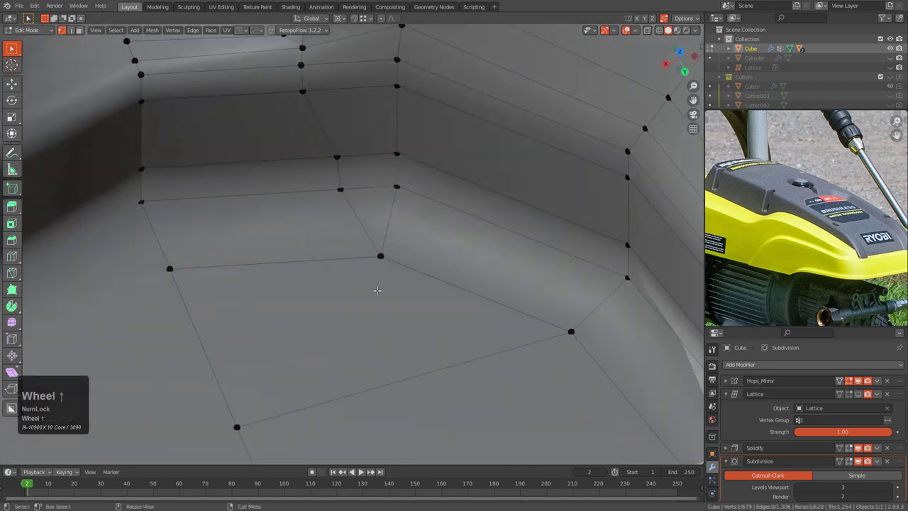
pyautogui.keyDown('shift'); pyautogui.scroll(-2, 350, 208); pyautogui.keyUp('shift')
pyautogui.moveTo(350, 208); pyautogui.dragTo(352, 210, button='middle')
pyautogui.scroll(2, 355, 211)
pyautogui.press('g')
pyautogui.click(337, 190)
pyautogui.press('g')
pyautogui.press('g')
pyautogui.click(314, 148)
# - Examine the smoothed slot and recess on the whole cover in Object Mode
pyautogui.press('Tab')
pyautogui.scroll(-2, 328, 184)
pyautogui.moveTo(328, 184); pyautogui.dragTo(407, 239, button='middle')
pyautogui.scroll(-2, 362, 221)
pyautogui.moveTo(363, 216); pyautogui.dragTo(433, 214, button='middle')
pyautogui.scroll(-4, 371, 233)
pyautogui.scroll(-3, 454, 200)
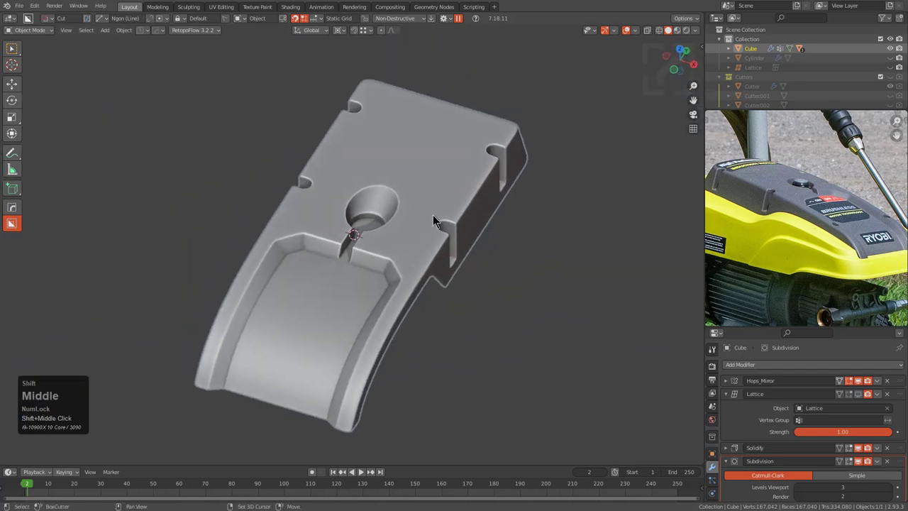
# - Unhide the knob and lattice objects, clear their selection and view the complete cover
pyautogui.scroll(4, 432, 214)
pyautogui.hotkey('alt', 'h')
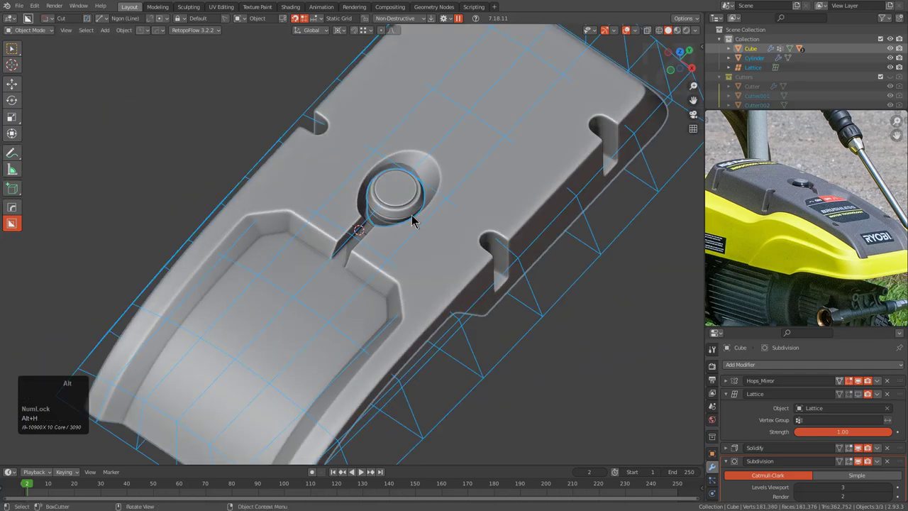
pyautogui.hotkey('alt', 'a')
pyautogui.moveTo(411, 237); pyautogui.dragTo(464, 237, button='middle')
pyautogui.click(430, 225)
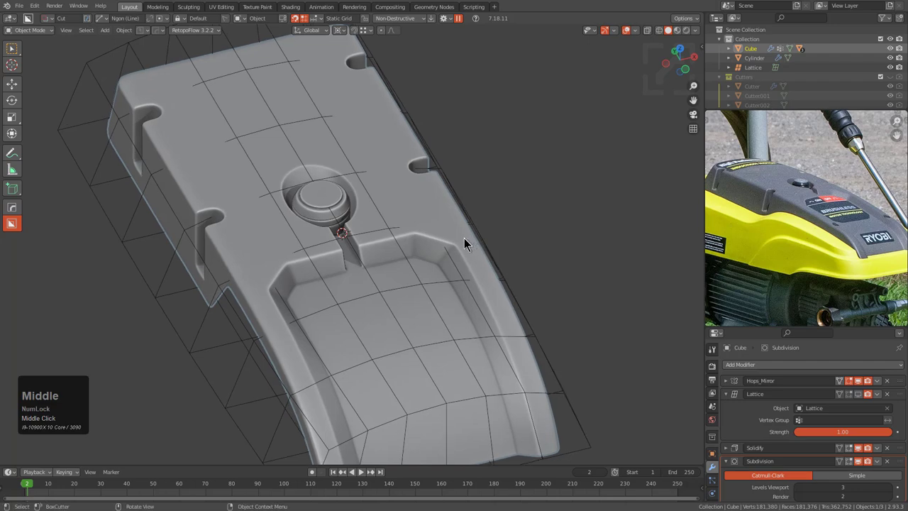
pyautogui.scroll(-2, 482, 242)
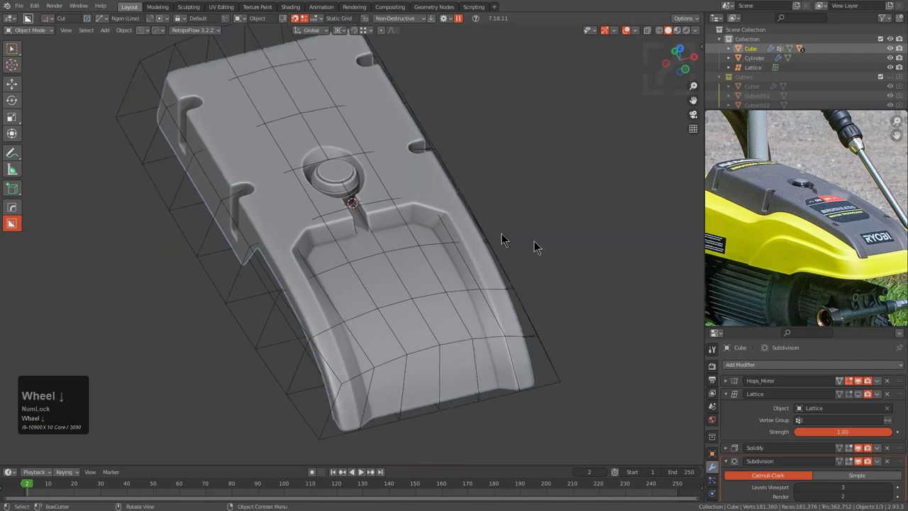
# - Turn on the Lattice modifier's viewport display for the cover and move the knob along Y within the oval recess towards the slot
pyautogui.click(856, 391)
pyautogui.keyDown('alt'); pyautogui.moveTo(423, 239); pyautogui.dragTo(391, 277, button='middle'); pyautogui.keyUp('alt')
pyautogui.scroll(3, 392, 213)
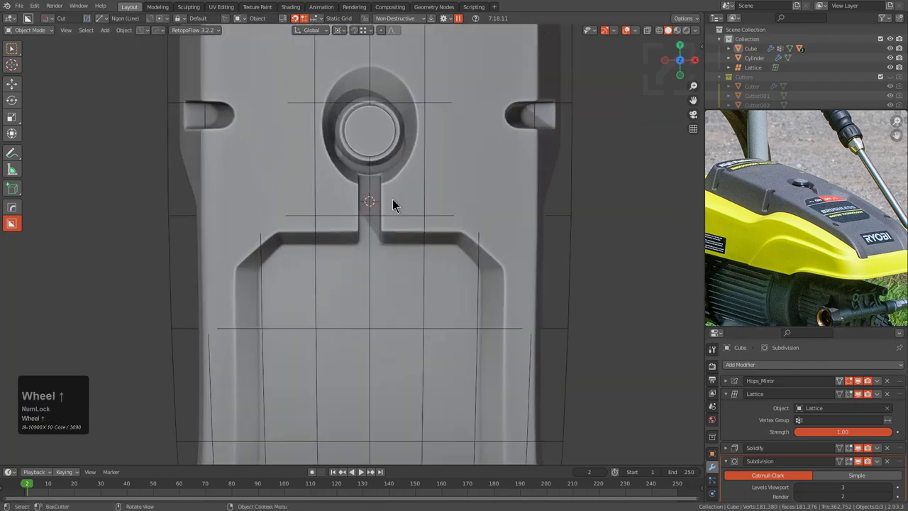
pyautogui.scroll(3, 392, 204)
pyautogui.click(421, 211)
pyautogui.press('g')
pyautogui.press('y')
pyautogui.click(427, 238)
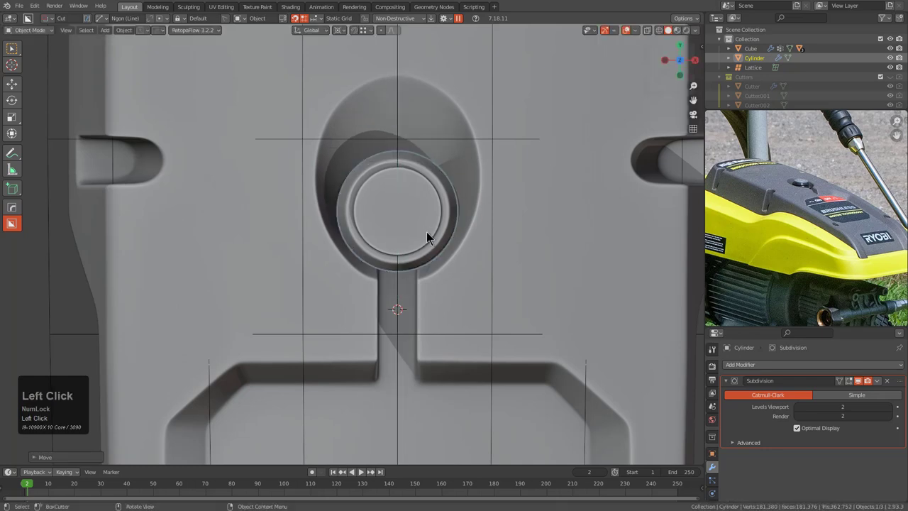
# - Hide the lattice object and save the file
pyautogui.scroll(-5, 424, 244)
pyautogui.hotkey('alt', 'a')
pyautogui.hotkey('ctrl', 's')
pyautogui.moveTo(401, 313); pyautogui.dragTo(424, 268, button='middle')
pyautogui.press('w')
pyautogui.click(470, 250)
pyautogui.press('h')
pyautogui.hotkey('ctrl', 's')
pyautogui.scroll(2, 440, 267)
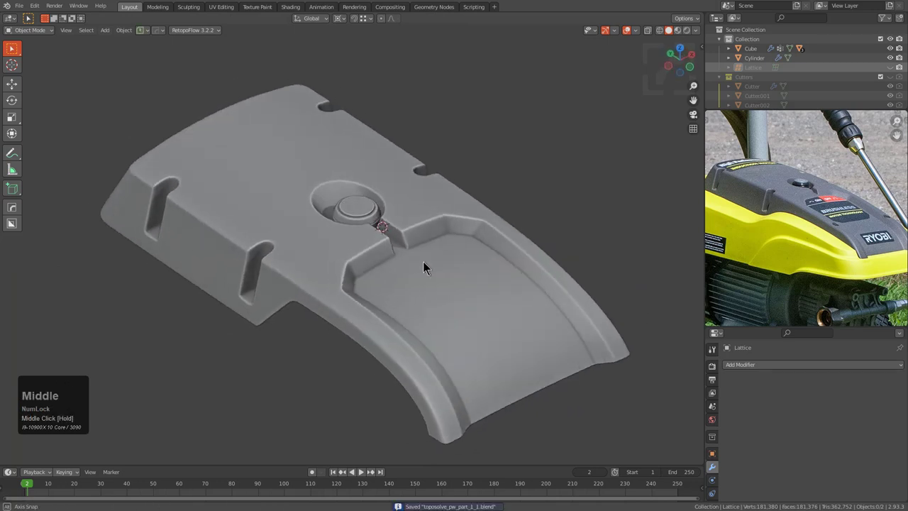
# - Compare the cover's side groove and angled lower cutout with the reference photo, saving the file along the way
pyautogui.click(343, 277)
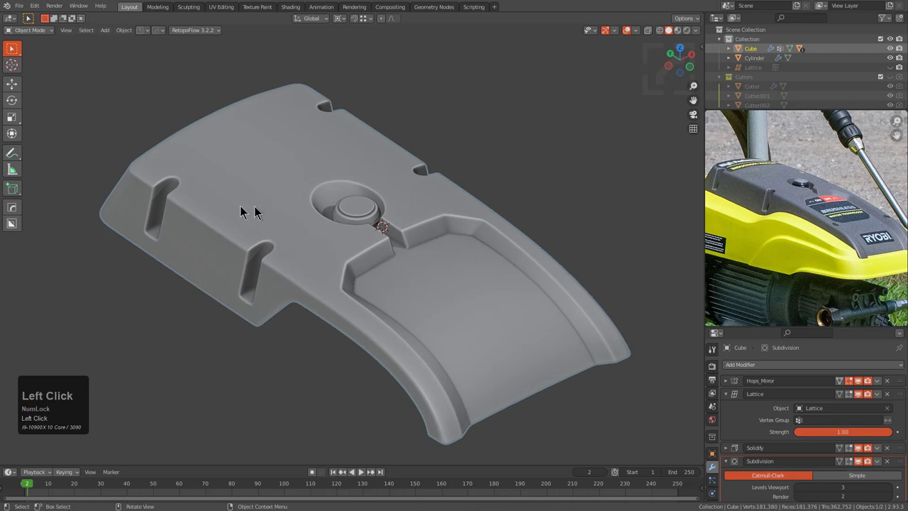
pyautogui.moveTo(365, 273); pyautogui.dragTo(388, 271, button='middle')
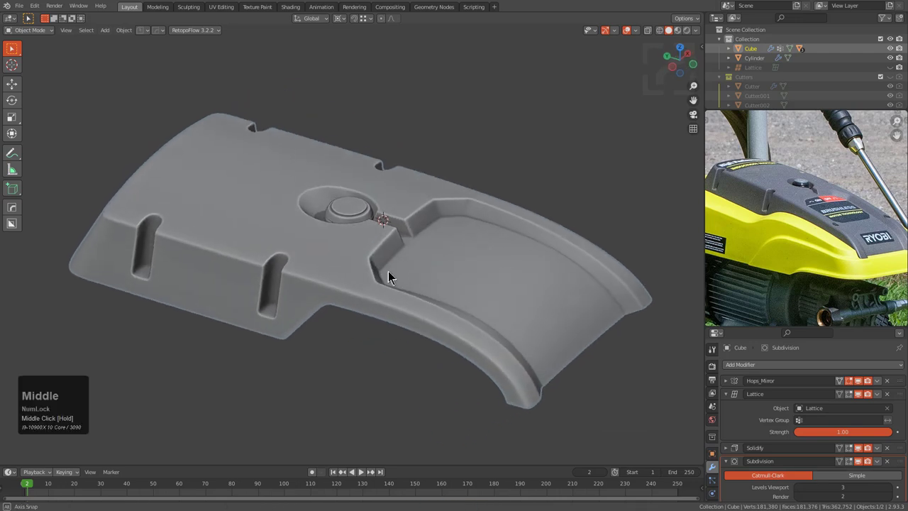
pyautogui.scroll(3, 376, 234)
pyautogui.scroll(2, 787, 181)
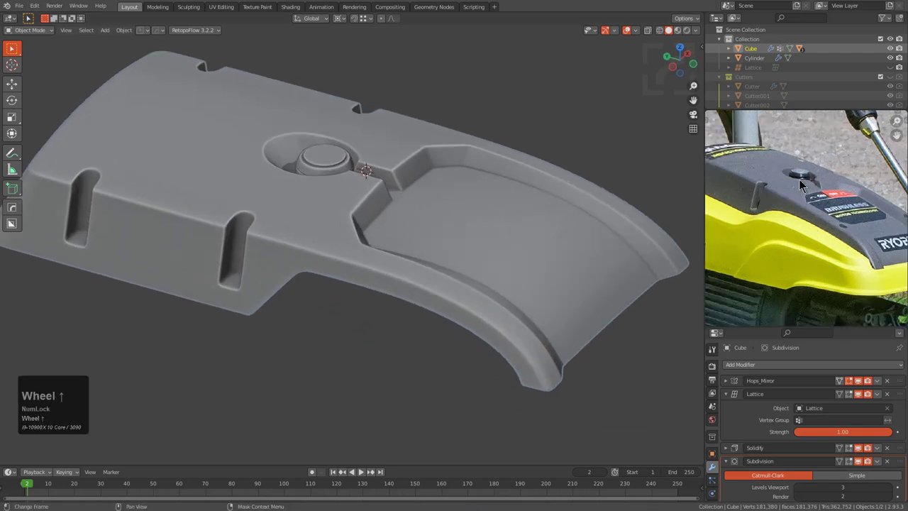
pyautogui.moveTo(310, 255); pyautogui.dragTo(396, 259, button='middle')
pyautogui.scroll(-3, 298, 266)
pyautogui.hotkey('ctrl', 's')
pyautogui.scroll(3, 331, 288)
pyautogui.scroll(2, 405, 248)
pyautogui.press('Tab')
pyautogui.scroll(4, 417, 229)
pyautogui.press('Tab')
pyautogui.scroll(4, 785, 219)
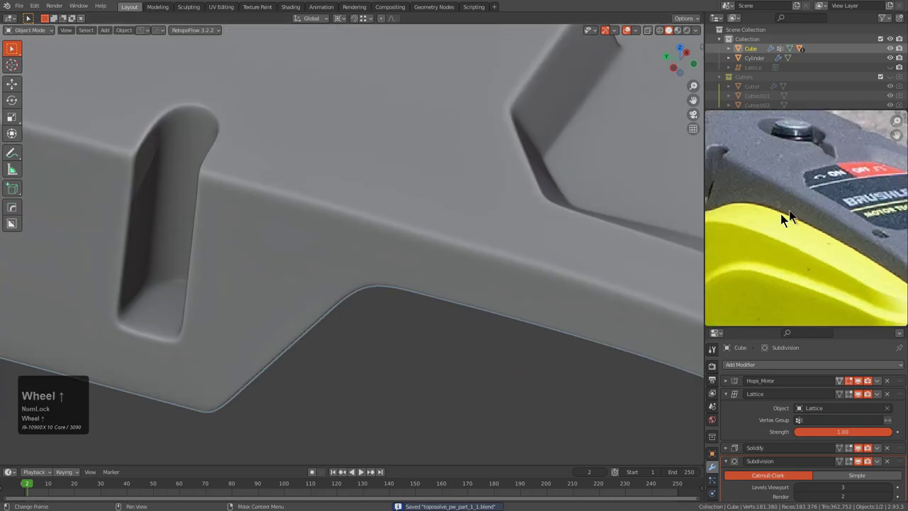
pyautogui.moveTo(862, 215); pyautogui.dragTo(800, 227, button='middle')
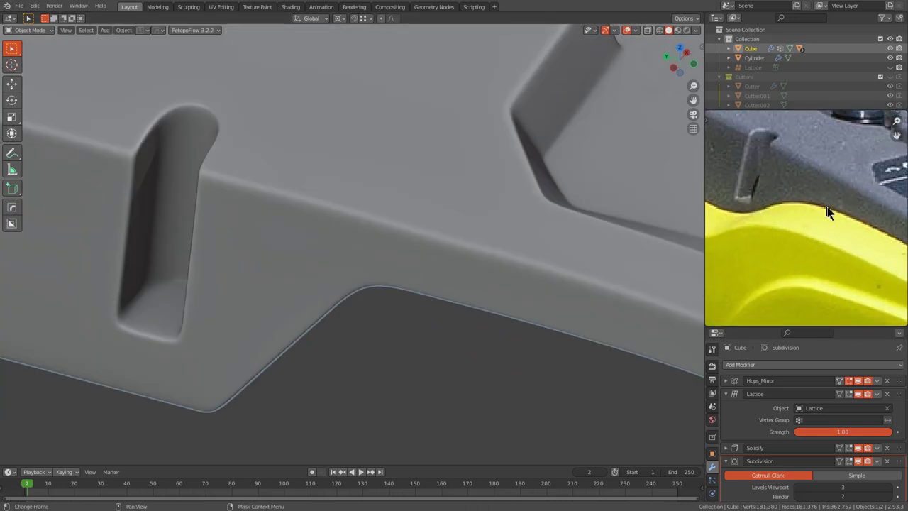
# - In Edit Mode, slide the edge near the angled side cutout's inner corner to adjust its spacing
pyautogui.press('Tab')
pyautogui.scroll(-4, 376, 283)
pyautogui.moveTo(376, 284); pyautogui.dragTo(394, 245, button='middle')
pyautogui.scroll(3, 382, 219)
pyautogui.scroll(2, 394, 245)
pyautogui.click(384, 229)
pyautogui.press('g')
pyautogui.press('g')
pyautogui.click(377, 245)
# - Vertex-slide the points of the rows crossing the cutout's diagonal edge to even out their spacing beside the groove
pyautogui.press('1')
pyautogui.click(354, 199)
pyautogui.press('g')
pyautogui.press('g')
pyautogui.click(344, 235)
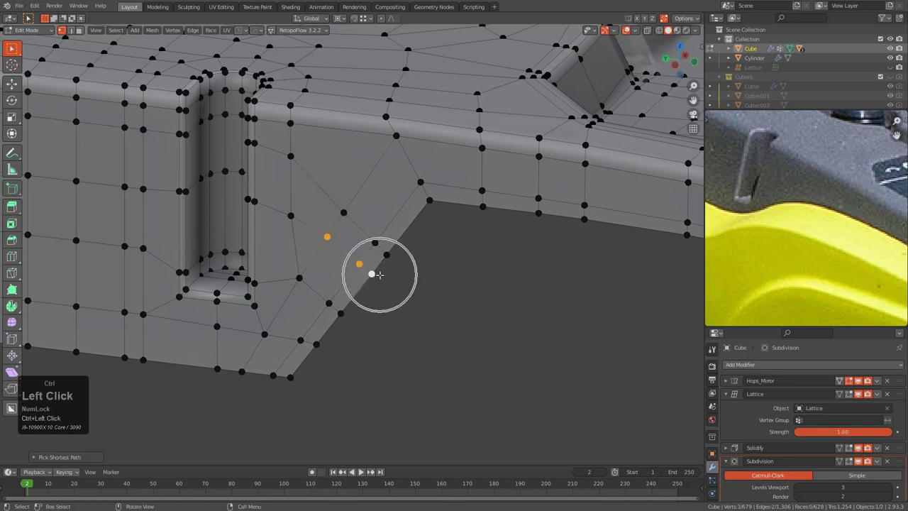
pyautogui.press('g')
pyautogui.press('g')
pyautogui.click(380, 282)
pyautogui.click(320, 246)
pyautogui.press('g')
pyautogui.press('g')
# - Slide the pair of vertices on the upper side edge beyond the cutout corner to even out the rail's topology
pyautogui.click(481, 186)
pyautogui.keyDown('shift'); pyautogui.click(485, 208); pyautogui.keyUp('shift')
pyautogui.press('g')
pyautogui.press('g')
pyautogui.click(491, 202)
pyautogui.moveTo(491, 202); pyautogui.dragTo(473, 251, button='middle')
pyautogui.press('g')
pyautogui.press('g')
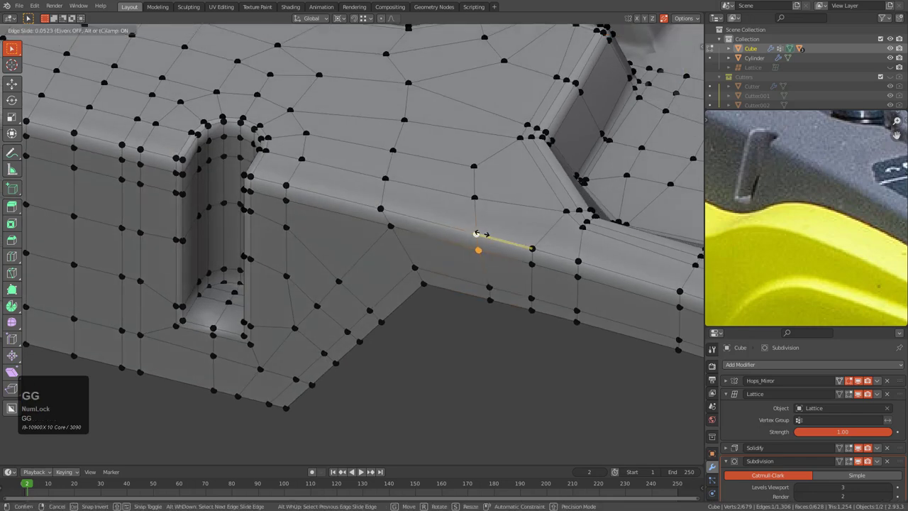
pyautogui.click(508, 233)
# - Slide the individual vertices on the rail's top edge and the top surface above it into smoother alignment
pyautogui.click(497, 254)
pyautogui.press('g')
pyautogui.press('g')
pyautogui.click(491, 253)
pyautogui.click(476, 199)
pyautogui.press('g')
pyautogui.press('g')
pyautogui.click(488, 200)
# - Examine the adjusted topology and shading around the cutout corner in Edit Mode and Object Mode
pyautogui.moveTo(496, 202); pyautogui.dragTo(426, 239, button='middle')
pyautogui.scroll(-2, 426, 239)
pyautogui.keyDown('shift'); pyautogui.moveTo(488, 250); pyautogui.dragTo(479, 223, button='middle'); pyautogui.keyUp('shift')
pyautogui.scroll(3, 455, 272)
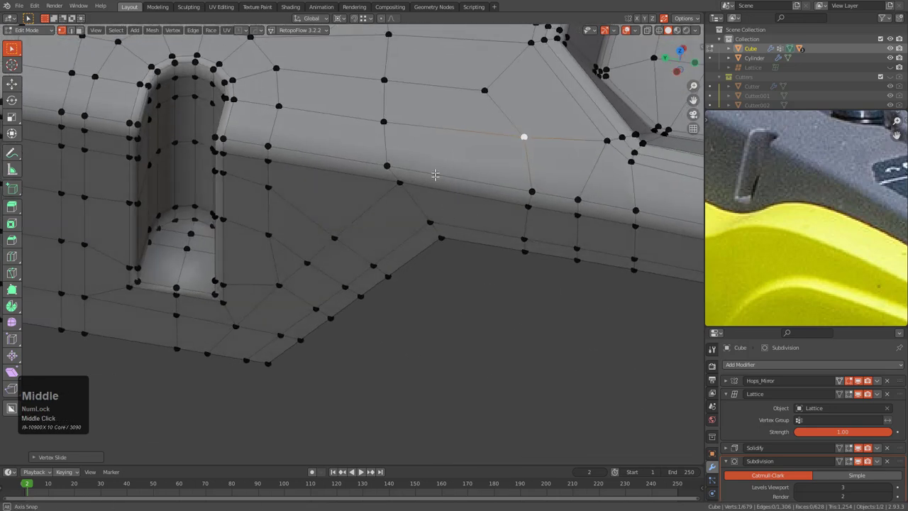
pyautogui.moveTo(435, 174); pyautogui.dragTo(419, 196, button='middle')
pyautogui.scroll(2, 418, 144)
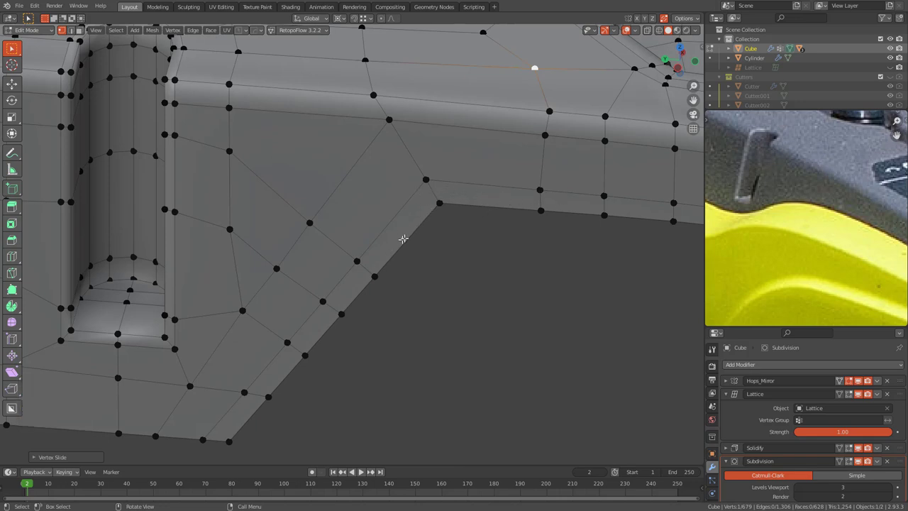
pyautogui.scroll(-2, 415, 237)
pyautogui.press('Tab')
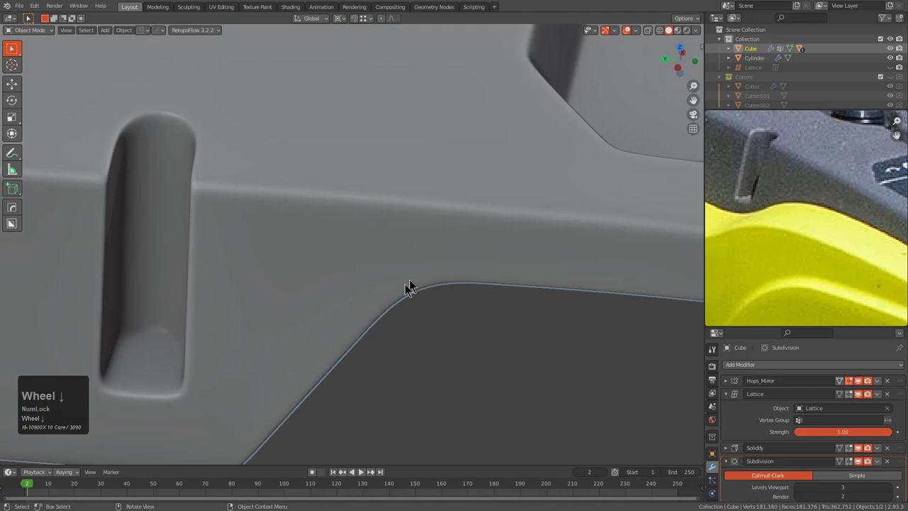
pyautogui.scroll(-3, 408, 287)
pyautogui.moveTo(401, 294); pyautogui.dragTo(369, 252, button='middle')
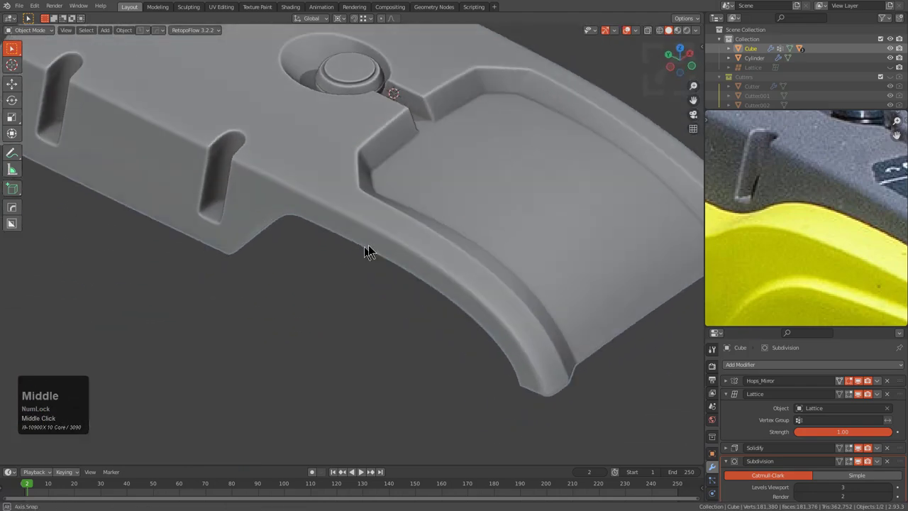
# - In edge select mode, dissolve one of the closely spaced edge loops crossing the side rail past the cutout corner
pyautogui.scroll(3, 383, 241)
pyautogui.press('Tab')
pyautogui.scroll(5, 411, 249)
pyautogui.press('2')
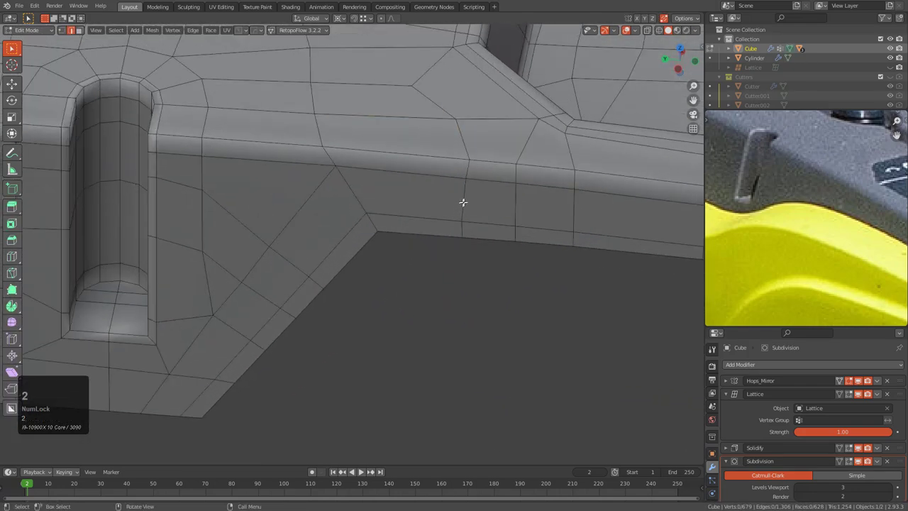
pyautogui.scroll(-2, 464, 192)
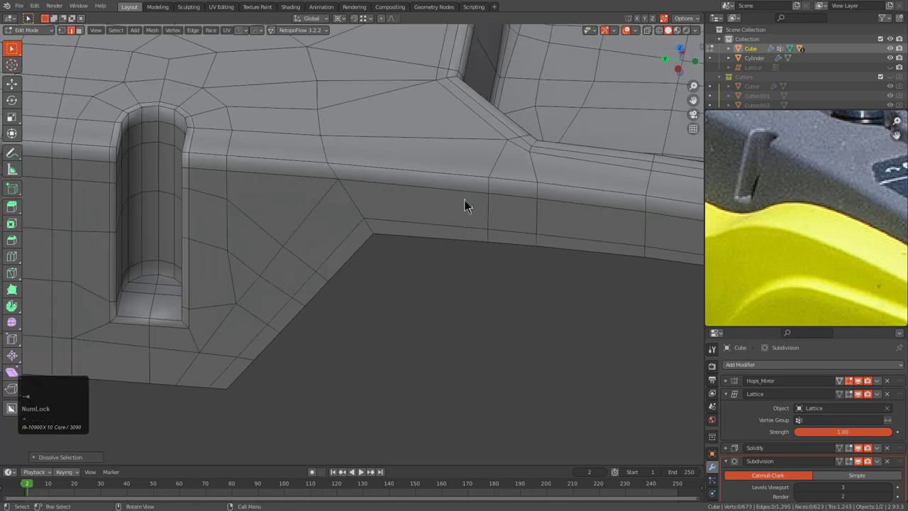
# - Dissolve the surplus edge loop crossing the cutout's diagonal section and check the side's shading in Object Mode
pyautogui.press('Tab')
pyautogui.moveTo(463, 201); pyautogui.dragTo(451, 185, button='middle')
pyautogui.scroll(-2, 305, 295)
pyautogui.press('Tab')
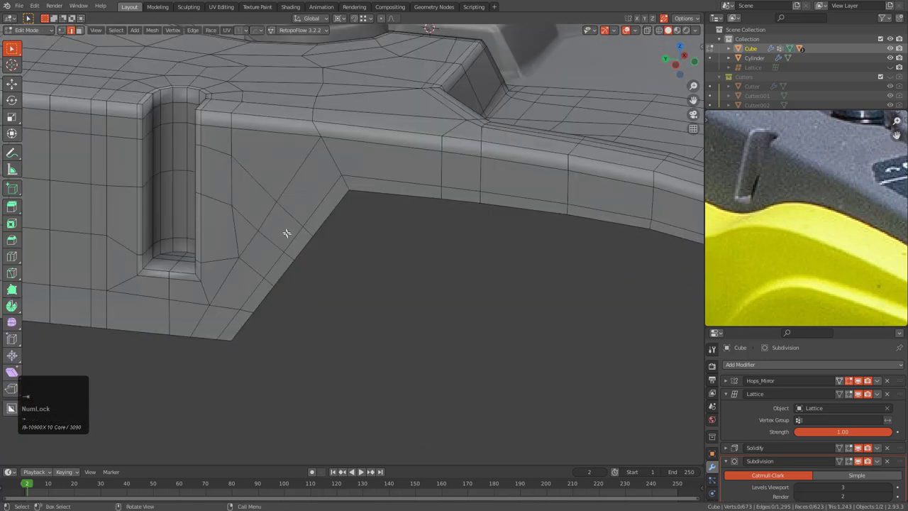
pyautogui.press('Tab')
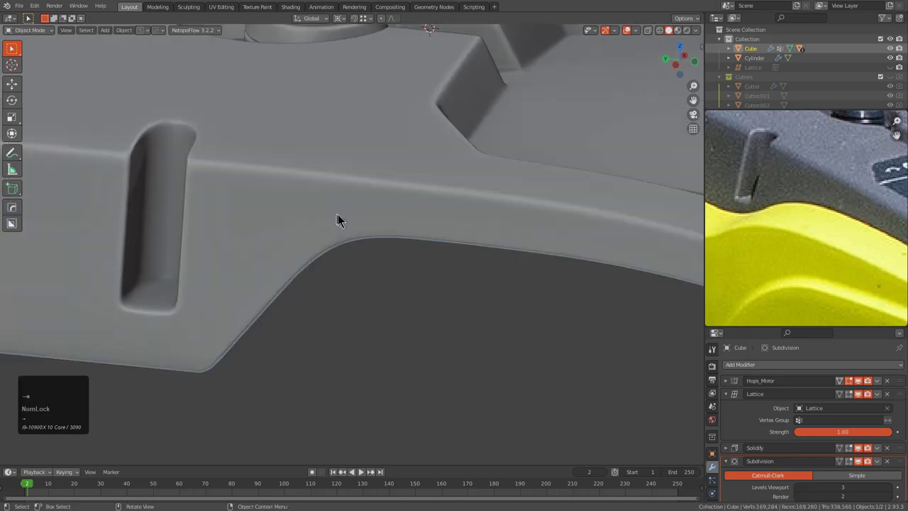
pyautogui.moveTo(336, 217); pyautogui.dragTo(385, 224, button='middle')
pyautogui.scroll(-4, 494, 266)
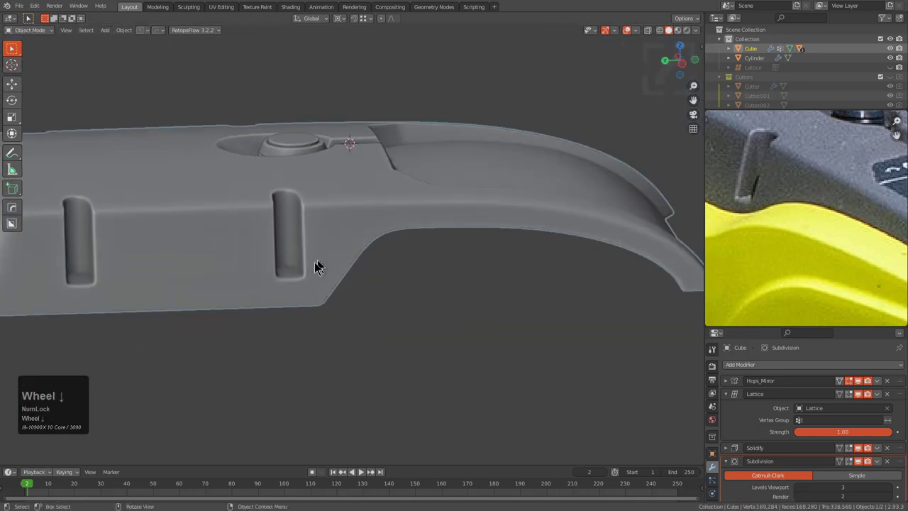
pyautogui.keyDown('shift'); pyautogui.moveTo(319, 265); pyautogui.dragTo(516, 229, button='middle'); pyautogui.keyUp('shift')
# - In Edit Mode, edge-slide the vertical edge segment on the rail's side wall nearest the cutout corner
pyautogui.press('Tab')
pyautogui.moveTo(455, 229); pyautogui.dragTo(539, 246, button='middle')
pyautogui.scroll(4, 421, 245)
pyautogui.keyDown('shift'); pyautogui.moveTo(421, 246); pyautogui.dragTo(395, 302, button='middle'); pyautogui.keyUp('shift')
pyautogui.moveTo(396, 247); pyautogui.dragTo(399, 225, button='middle')
pyautogui.scroll(1, 403, 229)
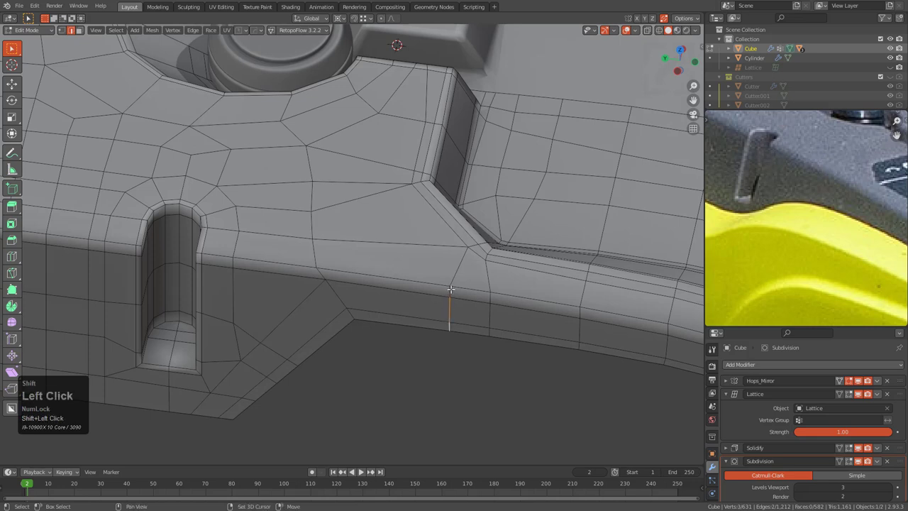
pyautogui.press('g')
pyautogui.press('g')
pyautogui.click(471, 299)
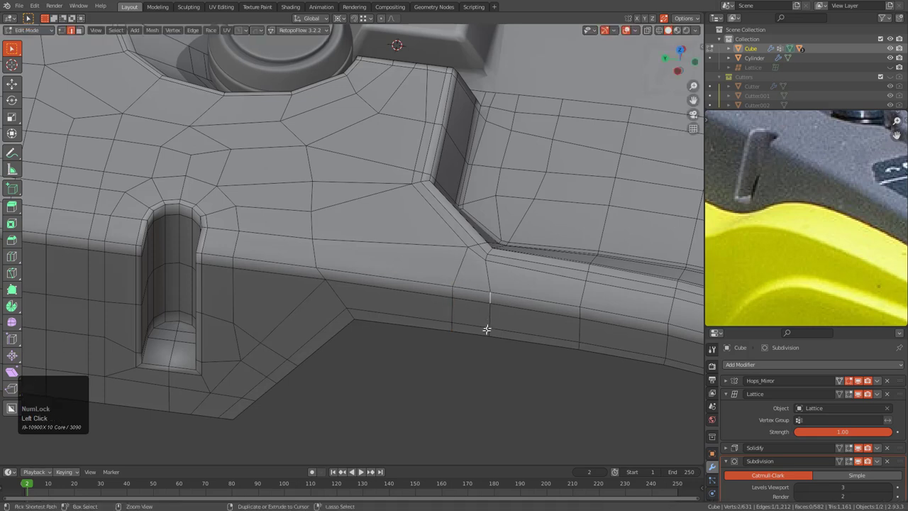
# - Edge-slide the neighbouring vertical segment on the rail's side wall towards the cutout and check the shading in Object Mode
pyautogui.press('g')
pyautogui.press('g')
pyautogui.click(460, 300)
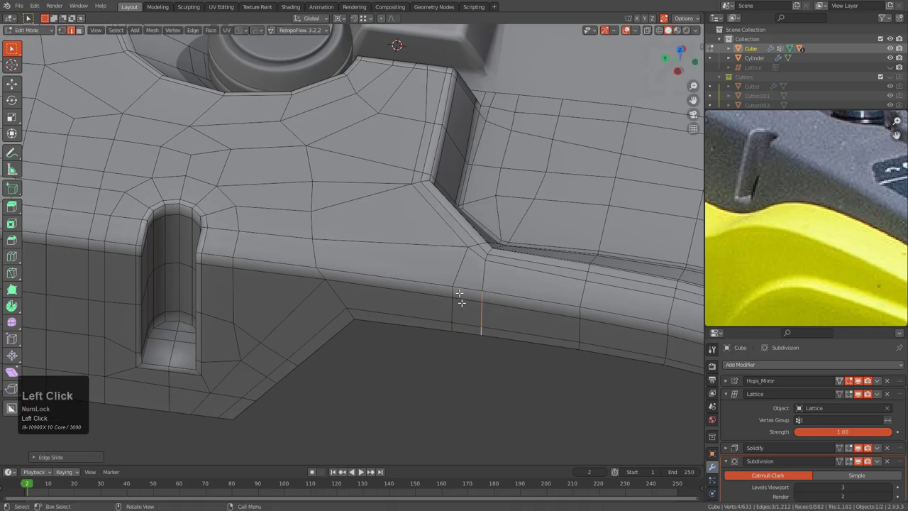
pyautogui.press('Tab')
pyautogui.moveTo(465, 337); pyautogui.dragTo(359, 203, button='middle')
# - Inspect the cover's wireframe along the rail and around both side grooves in Edit Mode
pyautogui.press('Tab')
pyautogui.moveTo(347, 164); pyautogui.dragTo(383, 163, button='middle')
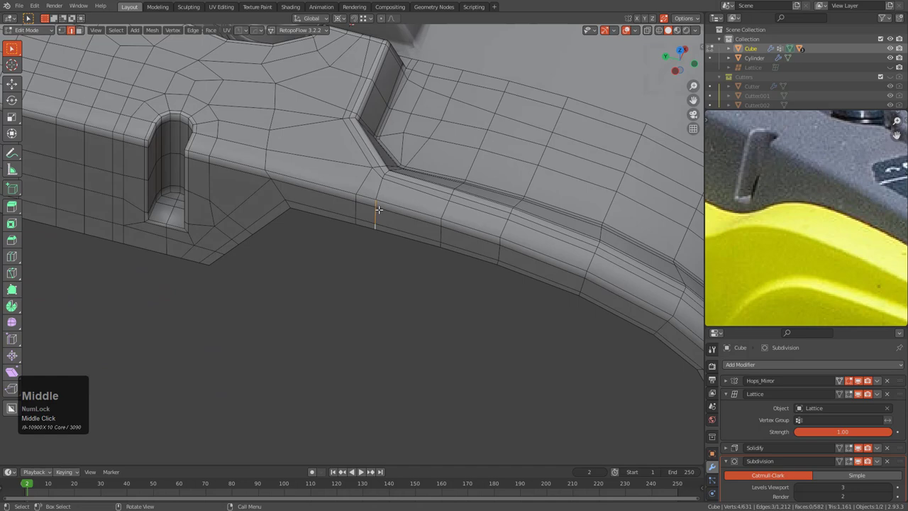
pyautogui.scroll(2, 386, 146)
pyautogui.scroll(-1, 350, 176)
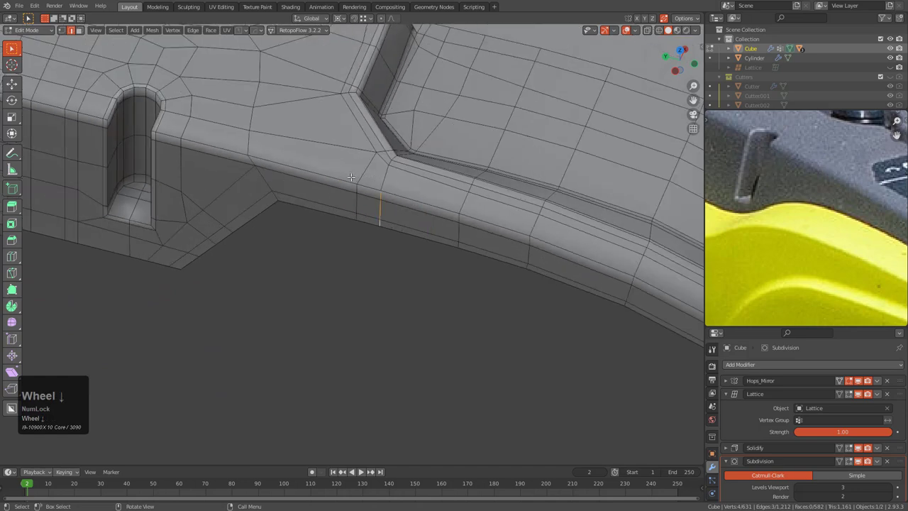
pyautogui.moveTo(237, 151)
pyautogui.mouseDown(button='middle')
pyautogui.moveTo(366, 217)
pyautogui.moveTo(378, 235)
pyautogui.moveTo(419, 239)
pyautogui.mouseUp(button='middle')
pyautogui.scroll(-2, 428, 240)
pyautogui.scroll(1, 348, 217)
pyautogui.keyDown('shift'); pyautogui.moveTo(349, 217); pyautogui.dragTo(454, 249, button='middle'); pyautogui.keyUp('shift')
pyautogui.scroll(3, 454, 251)
pyautogui.scroll(-1, 439, 236)
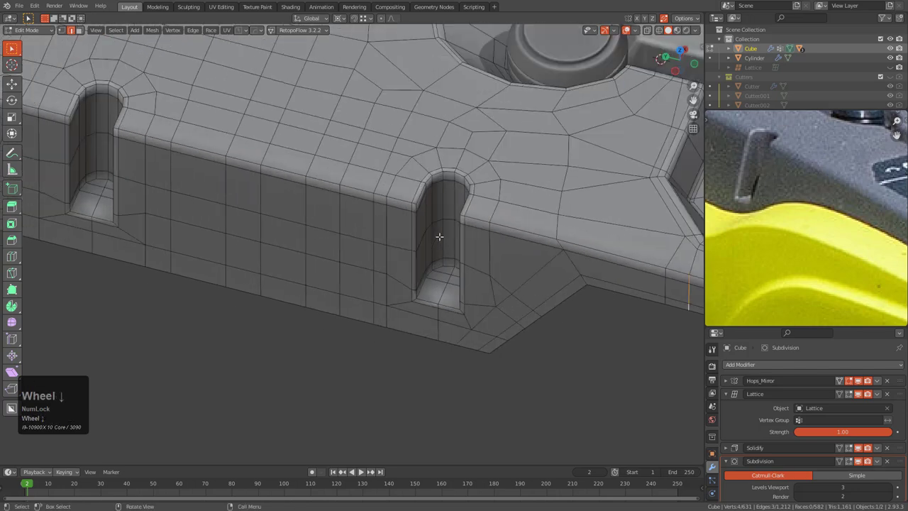
pyautogui.scroll(-3, 439, 236)
# - Save the file and review the complete cover in Object Mode
pyautogui.press('Tab')
pyautogui.scroll(-2, 407, 229)
pyautogui.moveTo(407, 229); pyautogui.dragTo(440, 283, button='middle')
pyautogui.hotkey('ctrl', 's')
pyautogui.scroll(-4, 773, 248)
pyautogui.scroll(2, 773, 248)
pyautogui.moveTo(468, 237); pyautogui.dragTo(482, 229, button='middle')
pyautogui.moveTo(526, 268); pyautogui.dragTo(510, 280, button='middle')
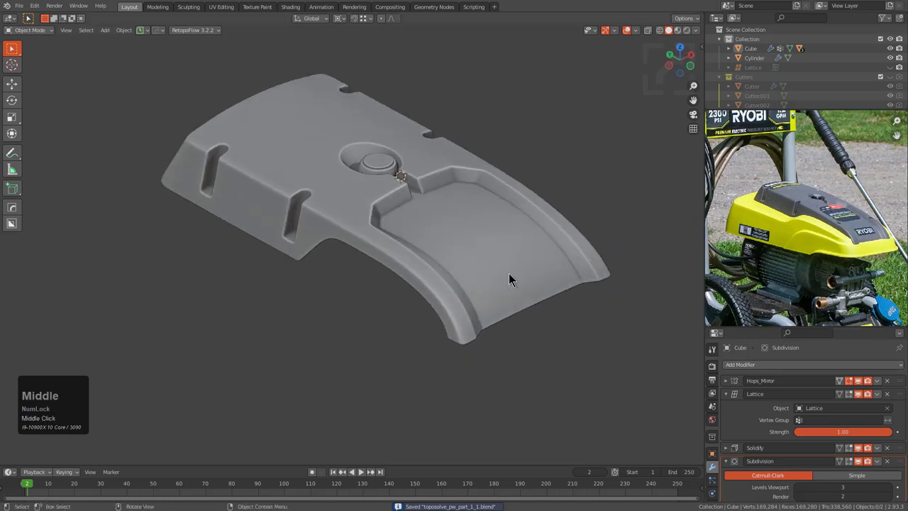
# - Compare the cover's front lower lip with the reference photo around the RYOBI label
pyautogui.scroll(2, 510, 280)
pyautogui.scroll(5, 801, 241)
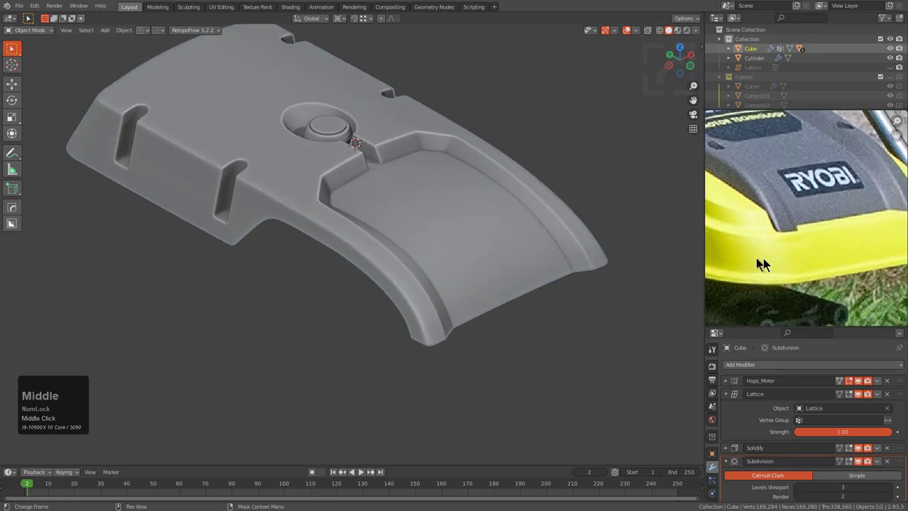
pyautogui.scroll(2, 766, 262)
pyautogui.moveTo(503, 320); pyautogui.dragTo(385, 291, button='middle')
pyautogui.scroll(2, 397, 287)
pyautogui.keyDown('shift'); pyautogui.scroll(-2, 420, 282); pyautogui.keyUp('shift')
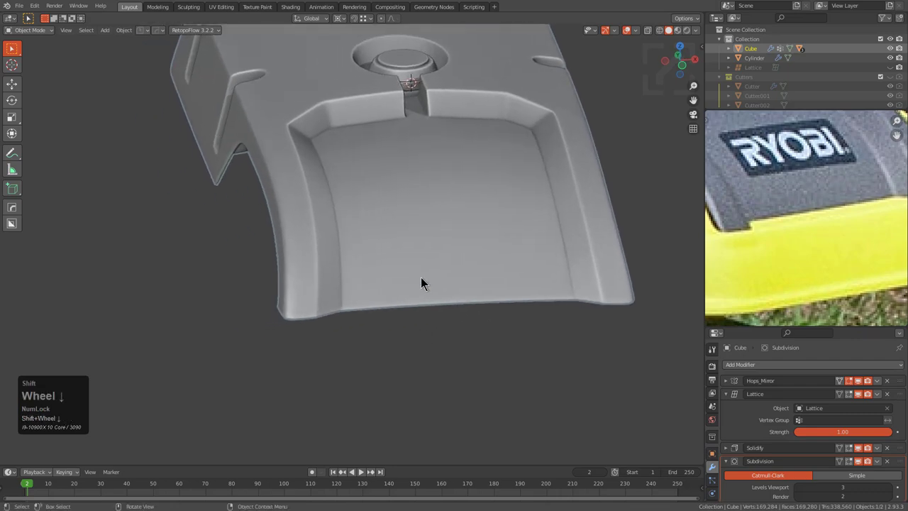
pyautogui.scroll(-2, 420, 281)
pyautogui.press('KP_1')
pyautogui.scroll(2, 418, 274)
# - In Edit Mode, add a loop cut parallel to the front lip's lower edge, just above the lowest edge row
pyautogui.press('Tab')
pyautogui.keyDown('shift'); pyautogui.moveTo(360, 253); pyautogui.dragTo(427, 163, button='middle'); pyautogui.keyUp('shift')
pyautogui.scroll(3, 370, 258)
pyautogui.keyDown('shift'); pyautogui.scroll(1, 427, 163); pyautogui.keyUp('shift')
pyautogui.scroll(1, 391, 302)
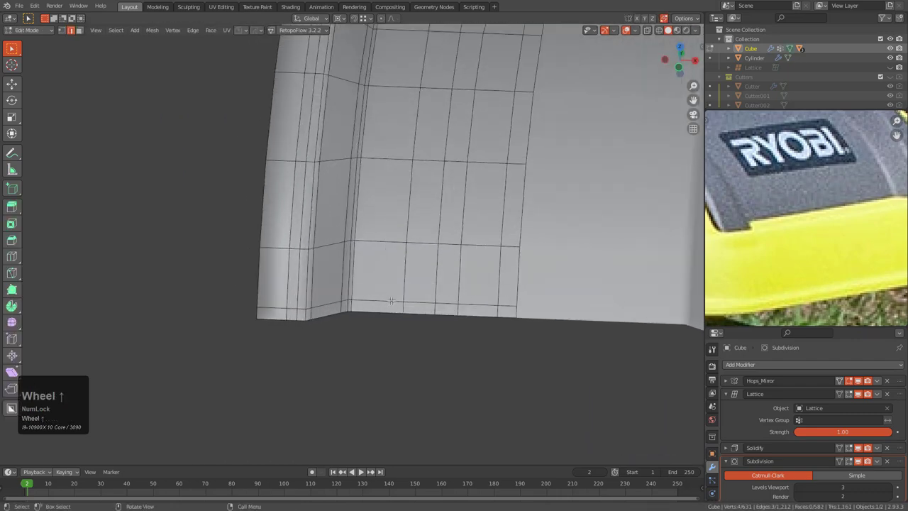
pyautogui.scroll(2, 356, 286)
pyautogui.click(348, 287)
pyautogui.click(345, 298)
# - Delete the two lowest rows of faces on the large recess's floor to notch the front lip, and view the result
pyautogui.press('3')
pyautogui.click(397, 312)
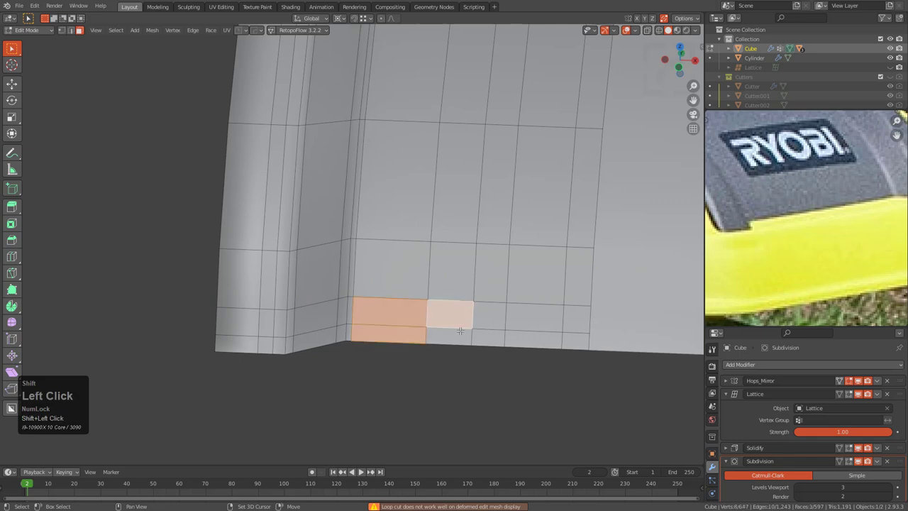
pyautogui.press('x')
pyautogui.click(572, 341)
pyautogui.hotkey('ctrl', 'z')
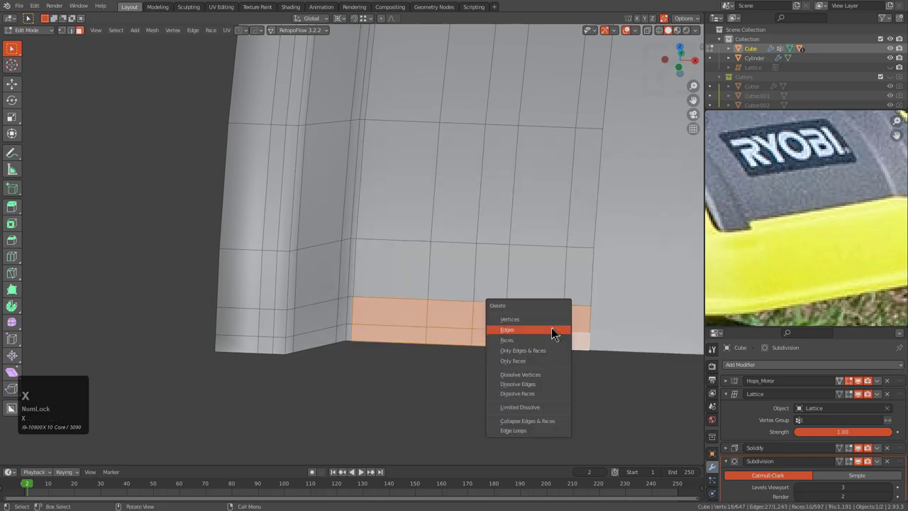
pyautogui.click(551, 329)
pyautogui.press('Tab')
pyautogui.scroll(-4, 502, 306)
pyautogui.moveTo(498, 306); pyautogui.dragTo(504, 284, button='middle')
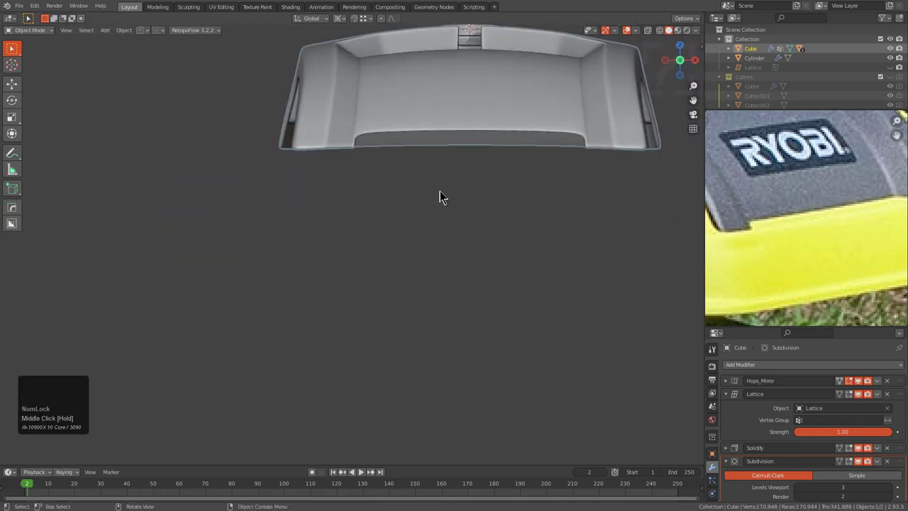
# - Delete the remaining narrow strip of faces between the front notch and the sloped side wall
pyautogui.moveTo(326, 154); pyautogui.dragTo(404, 270, button='middle')
pyautogui.press('Tab')
pyautogui.scroll(4, 489, 332)
pyautogui.scroll(2, 425, 270)
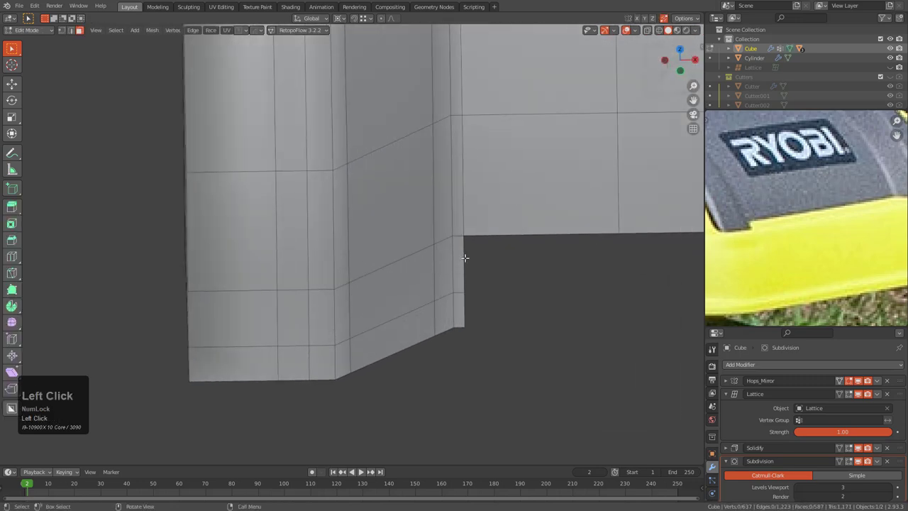
pyautogui.press('x')
pyautogui.click(459, 307)
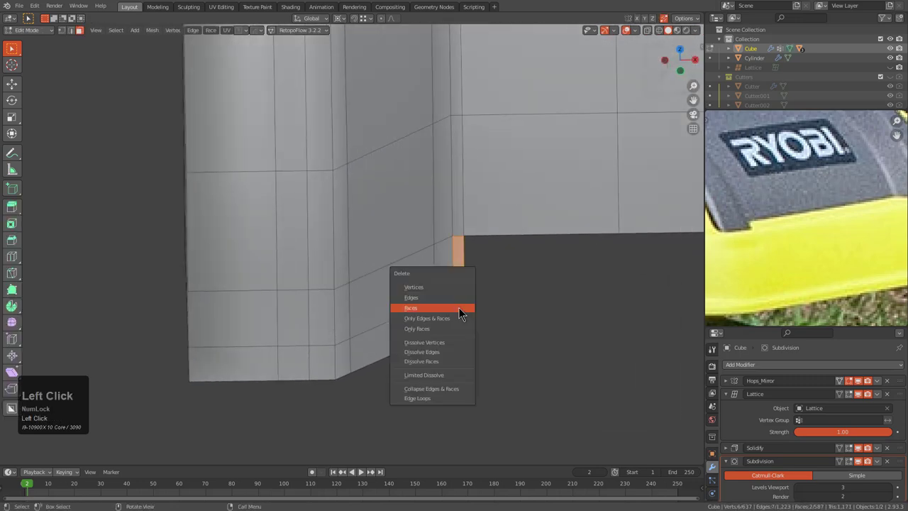
# - Leave Edit Mode and examine the notched front lip from several angles against the reference photo of the pressure washer cover
pyautogui.scroll(-3, 447, 297)
pyautogui.press('Tab')
pyautogui.scroll(-3, 449, 301)
pyautogui.moveTo(434, 298); pyautogui.dragTo(423, 296, button='middle')
pyautogui.scroll(-2, 423, 301)
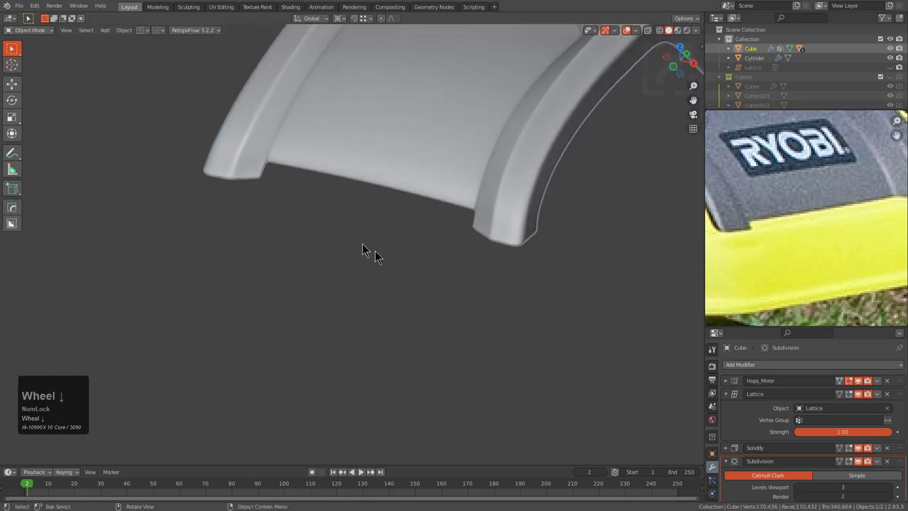
pyautogui.moveTo(376, 255); pyautogui.dragTo(440, 326, button='middle')
pyautogui.scroll(-2, 439, 304)
pyautogui.press('KP_Decimal')
pyautogui.scroll(2, 444, 277)
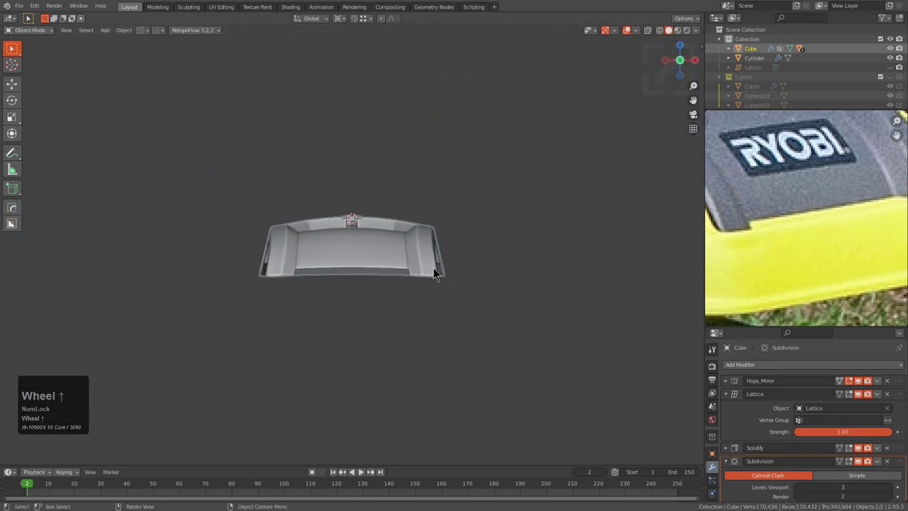
pyautogui.scroll(-2, 816, 227)
pyautogui.moveTo(815, 227); pyautogui.dragTo(775, 218, button='middle')
pyautogui.scroll(-3, 837, 234)
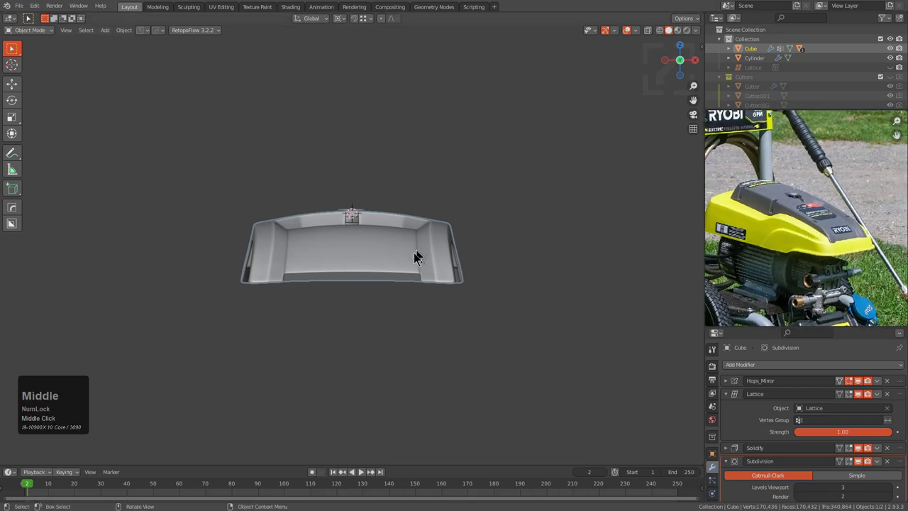
# - Reduce the Lattice modifier's strength to 0.07 and view the straightened cover from the side
pyautogui.moveTo(873, 431); pyautogui.dragTo(870, 431)
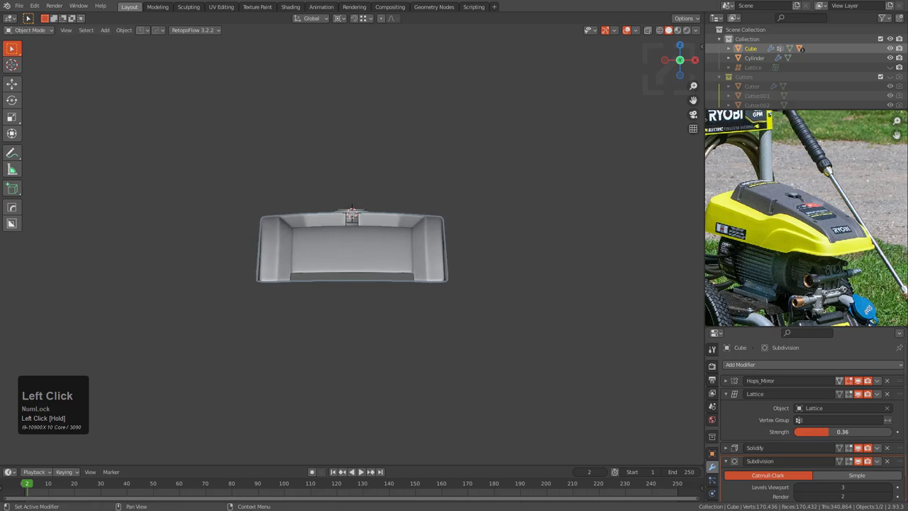
pyautogui.moveTo(870, 431); pyautogui.dragTo(866, 431)
pyautogui.moveTo(456, 314); pyautogui.dragTo(361, 268, button='middle')
pyautogui.scroll(3, 820, 251)
pyautogui.scroll(2, 319, 238)
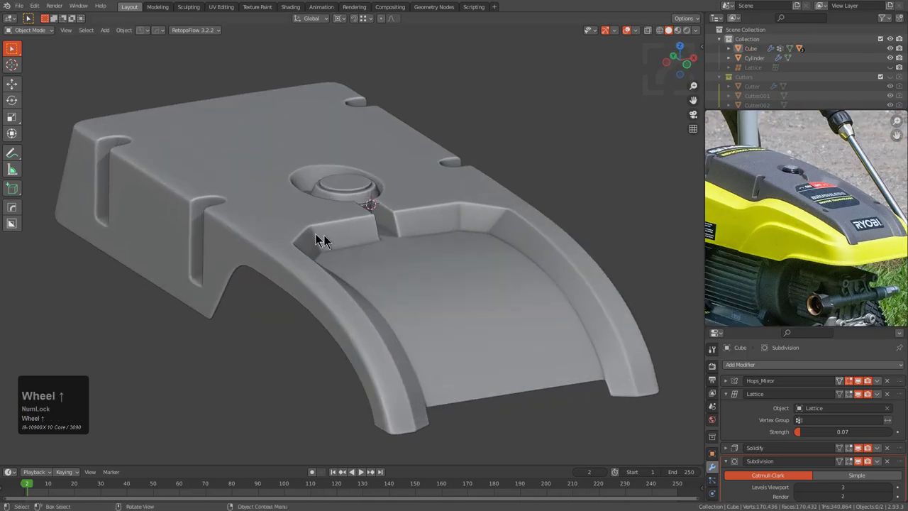
# - In the cover's Edit Mode, subdivide the short edges along the front notch's lowest face row and across the adjoining rim's inner strip
pyautogui.click(307, 231)
pyautogui.scroll(-1, 254, 181)
pyautogui.moveTo(254, 181); pyautogui.dragTo(337, 251, button='middle')
pyautogui.moveTo(273, 199); pyautogui.dragTo(405, 176, button='middle')
pyautogui.scroll(1, 275, 221)
pyautogui.scroll(3, 417, 278)
pyautogui.press('Tab')
pyautogui.moveTo(401, 299); pyautogui.dragTo(409, 248, button='middle')
pyautogui.scroll(3, 546, 229)
pyautogui.scroll(1, 410, 248)
pyautogui.scroll(1, 410, 248)
pyautogui.keyDown('shift'); pyautogui.moveTo(503, 245); pyautogui.dragTo(387, 224, button='middle'); pyautogui.keyUp('shift')
pyautogui.scroll(-1, 459, 229)
pyautogui.press('2')
pyautogui.click(591, 253)
pyautogui.keyDown('shift'); pyautogui.click(576, 234); pyautogui.keyUp('shift')
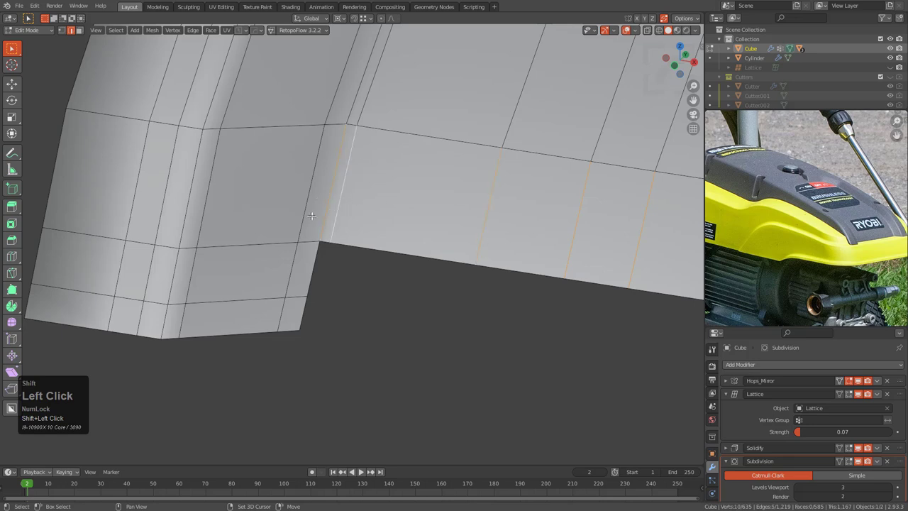
pyautogui.click(307, 257)
pyautogui.rightClick(293, 214)
pyautogui.click(294, 215)
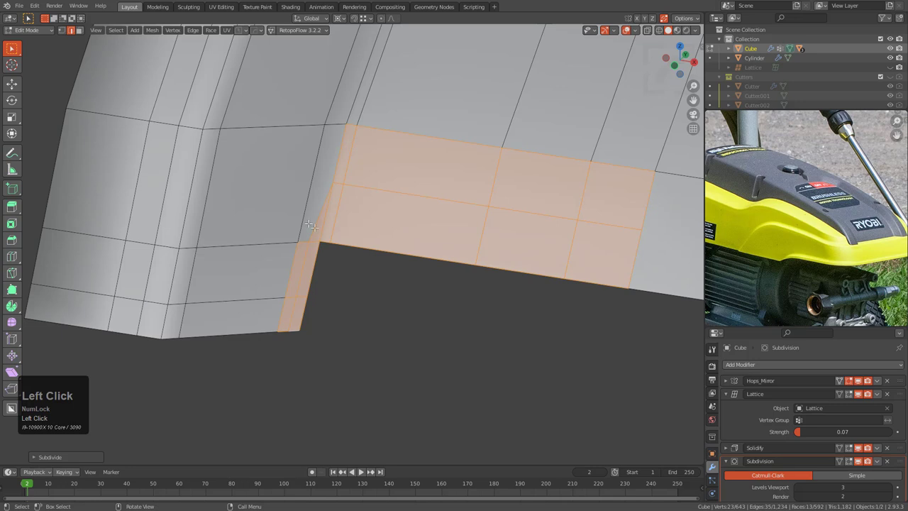
# - Select the new horizontal edges along the front notch and slide them close to its lower border as a support row
pyautogui.keyDown('shift'); pyautogui.moveTo(293, 215); pyautogui.dragTo(358, 230, button='middle'); pyautogui.keyUp('shift')
pyautogui.click(492, 176)
pyautogui.scroll(-1, 539, 193)
pyautogui.keyDown('ctrl'); pyautogui.click(667, 227); pyautogui.keyUp('ctrl')
pyautogui.moveTo(577, 228)
pyautogui.keyDown('shift'); pyautogui.mouseDown(button='middle')
pyautogui.moveTo(554, 231)
pyautogui.moveTo(588, 241)
pyautogui.mouseUp(button='middle'); pyautogui.keyUp('shift')
pyautogui.scroll(2, 487, 190)
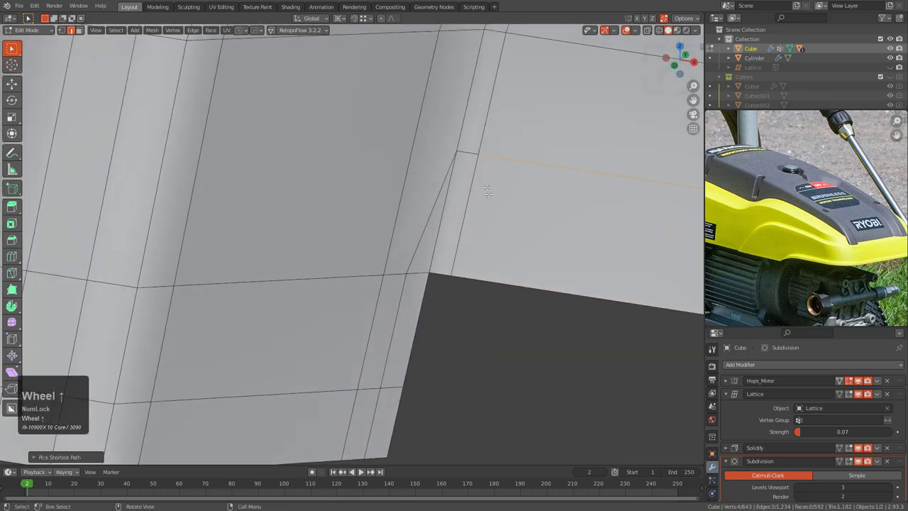
pyautogui.click(459, 147)
pyautogui.press('g')
pyautogui.press('g')
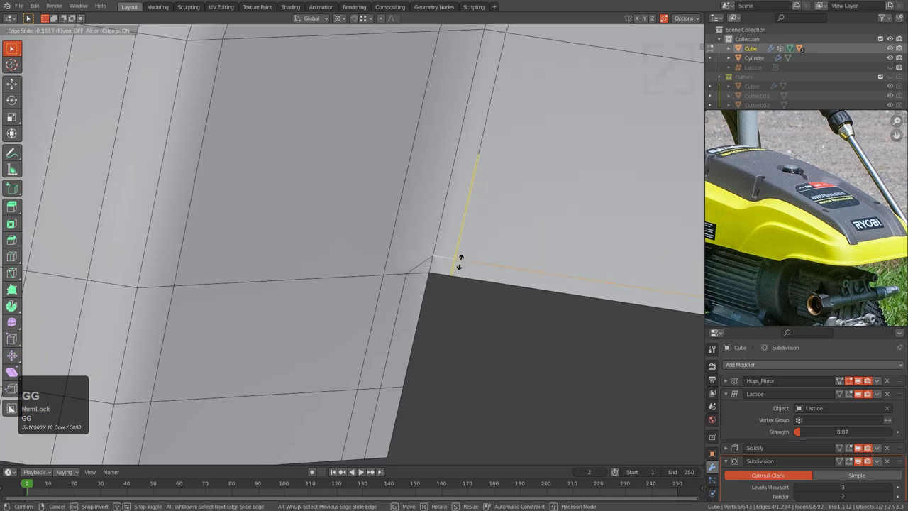
pyautogui.click(458, 261)
pyautogui.scroll(-3, 456, 274)
pyautogui.press('Tab')
pyautogui.scroll(-3, 424, 272)
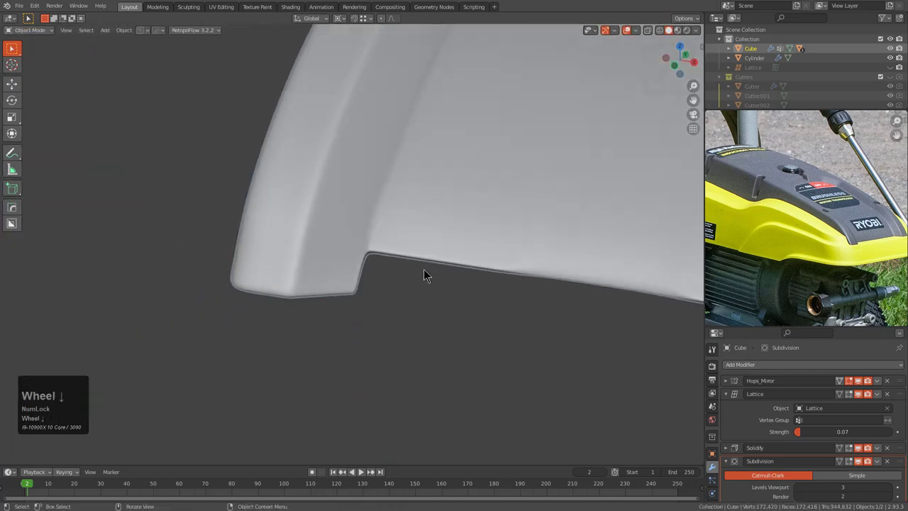
pyautogui.scroll(-3, 424, 273)
pyautogui.moveTo(425, 269); pyautogui.dragTo(390, 260, button='middle')
pyautogui.scroll(3, 409, 249)
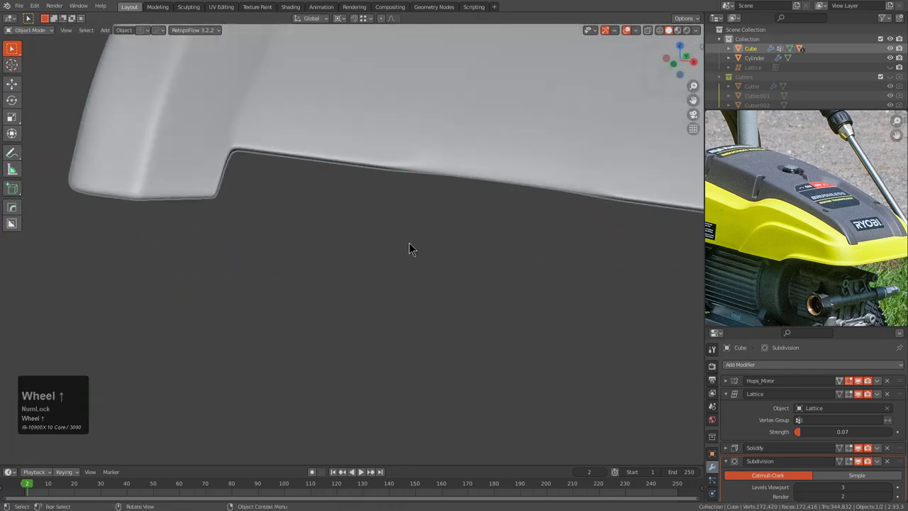
# - Cut a support edge into the notch's remaining central face near its lower border and connect it to the existing support row
pyautogui.press('Tab')
pyautogui.moveTo(433, 194); pyautogui.dragTo(486, 214, button='middle')
pyautogui.hotkey('ctrl', 'r')
pyautogui.click(484, 219)
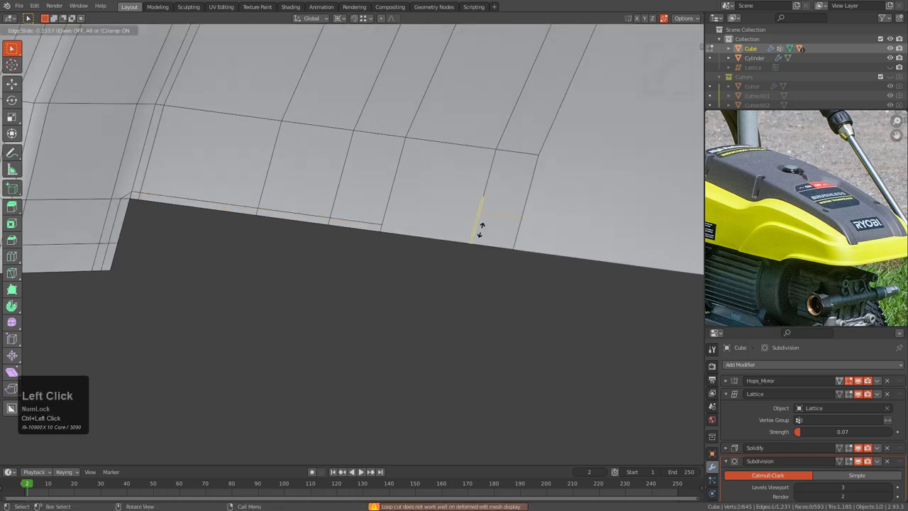
pyautogui.click(474, 249)
pyautogui.press('1')
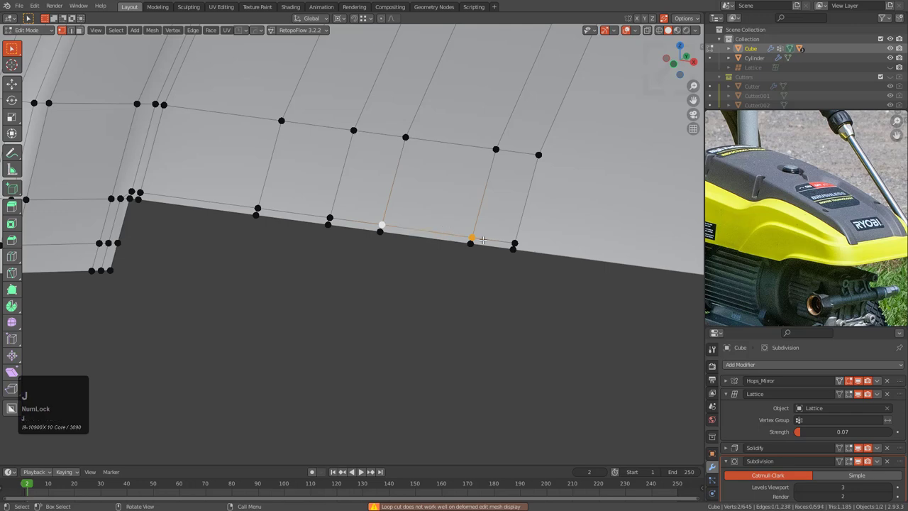
pyautogui.scroll(-2, 483, 241)
pyautogui.moveTo(482, 240); pyautogui.dragTo(350, 148, button='middle')
pyautogui.press('Tab')
pyautogui.scroll(-4, 375, 262)
pyautogui.scroll(5, 460, 306)
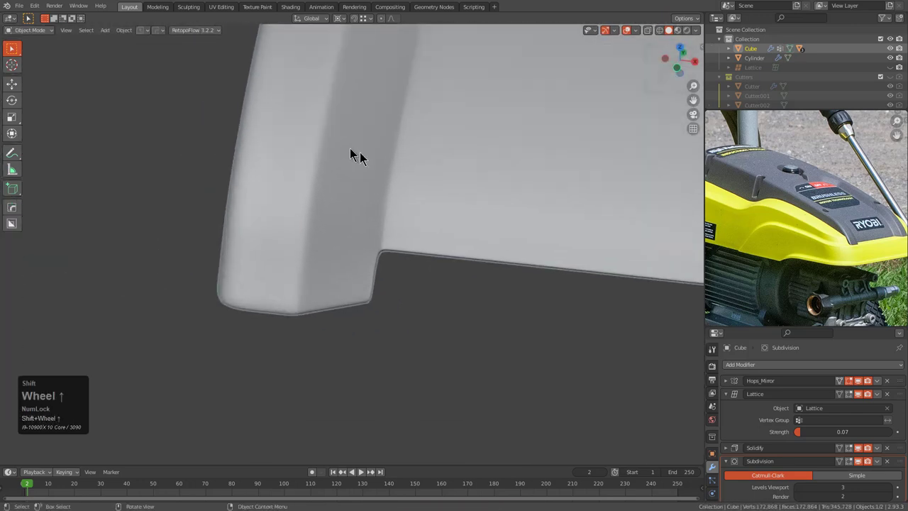
pyautogui.scroll(8, 408, 254)
pyautogui.scroll(-4, 408, 255)
# - Slide the lowest edge loop across the side rim's front tip close to the tip's bottom edge
pyautogui.press('Tab')
pyautogui.scroll(-2, 390, 283)
pyautogui.keyDown('shift'); pyautogui.moveTo(376, 298); pyautogui.dragTo(399, 265, button='middle'); pyautogui.keyUp('shift')
pyautogui.keyDown('alt'); pyautogui.click(370, 271); pyautogui.keyUp('alt')
pyautogui.press('g')
pyautogui.rightClick(369, 272)
pyautogui.press('2')
pyautogui.press('1')
pyautogui.press('2')
pyautogui.keyDown('alt'); pyautogui.click(305, 240); pyautogui.keyUp('alt')
pyautogui.rightClick(292, 286)
pyautogui.keyDown('alt'); pyautogui.click(294, 285); pyautogui.keyUp('alt')
pyautogui.press('g')
pyautogui.press('g')
pyautogui.click(326, 305)
# - Inspect the shaded cover in Object Mode and compare its front lip and side arch with the reference photo
pyautogui.scroll(-5, 448, 284)
pyautogui.press('Tab')
pyautogui.scroll(-2, 447, 284)
pyautogui.moveTo(447, 284); pyautogui.dragTo(470, 330, button='middle')
pyautogui.scroll(2, 434, 325)
pyautogui.scroll(3, 480, 319)
pyautogui.scroll(4, 794, 228)
pyautogui.moveTo(794, 228); pyautogui.dragTo(739, 193, button='middle')
pyautogui.scroll(-3, 769, 211)
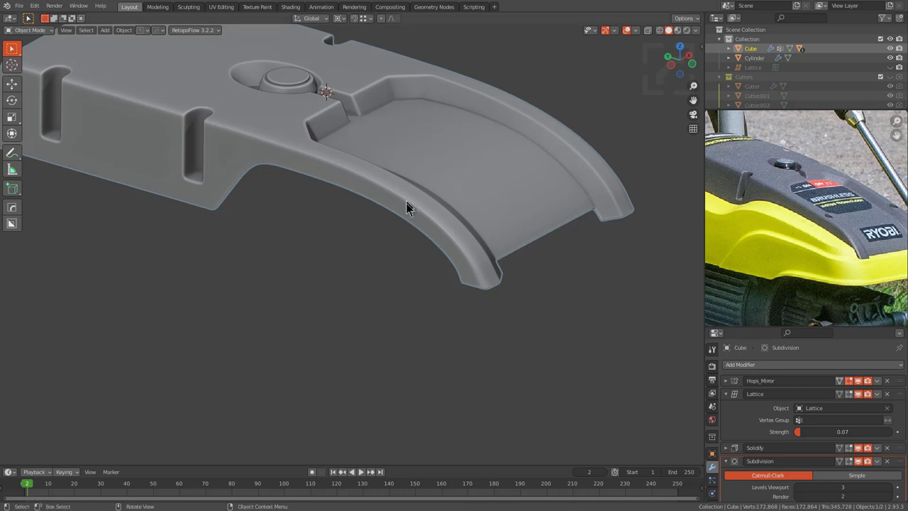
# - Slide the second-lowest vertex row of the front side arch upward, away from its lower edge
pyautogui.scroll(3, 409, 231)
pyautogui.press('Tab')
pyautogui.keyDown('shift'); pyautogui.moveTo(424, 192); pyautogui.dragTo(439, 276, button='middle'); pyautogui.keyUp('shift')
pyautogui.scroll(-1, 439, 276)
pyautogui.press('1')
pyautogui.click(285, 187)
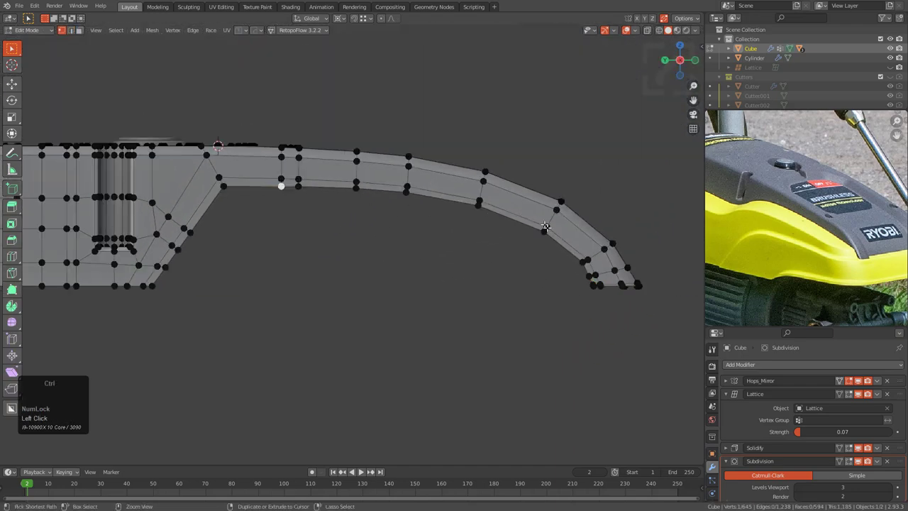
pyautogui.keyDown('ctrl'); pyautogui.click(543, 230); pyautogui.keyUp('ctrl')
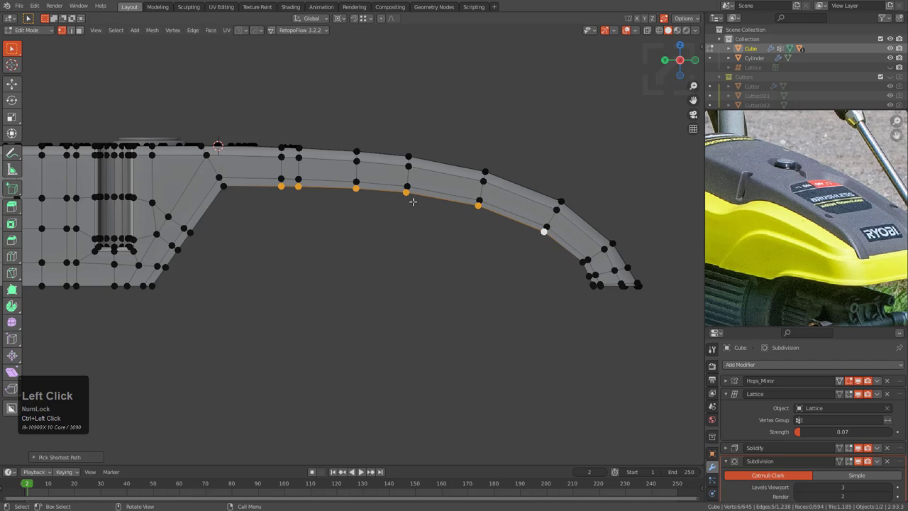
pyautogui.click(546, 224)
pyautogui.keyDown('ctrl'); pyautogui.click(280, 176); pyautogui.keyUp('ctrl')
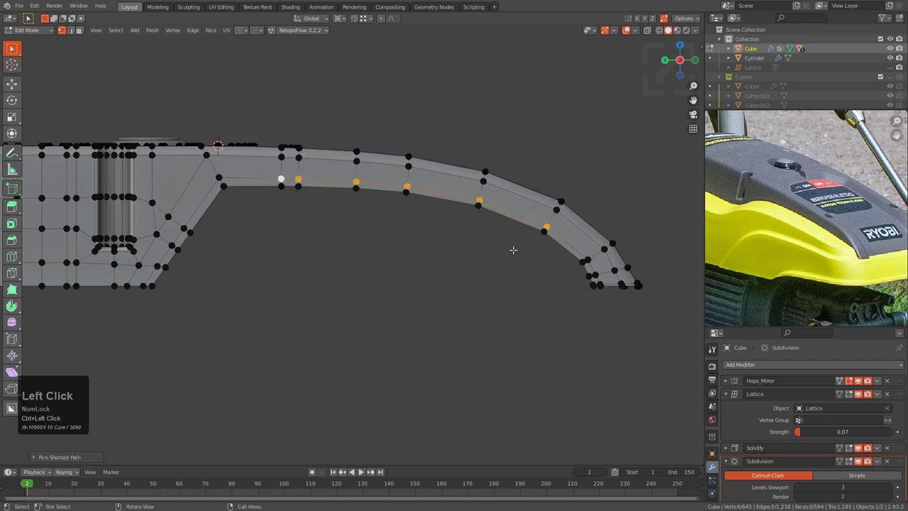
pyautogui.press('g')
pyautogui.press('g')
pyautogui.click(513, 243)
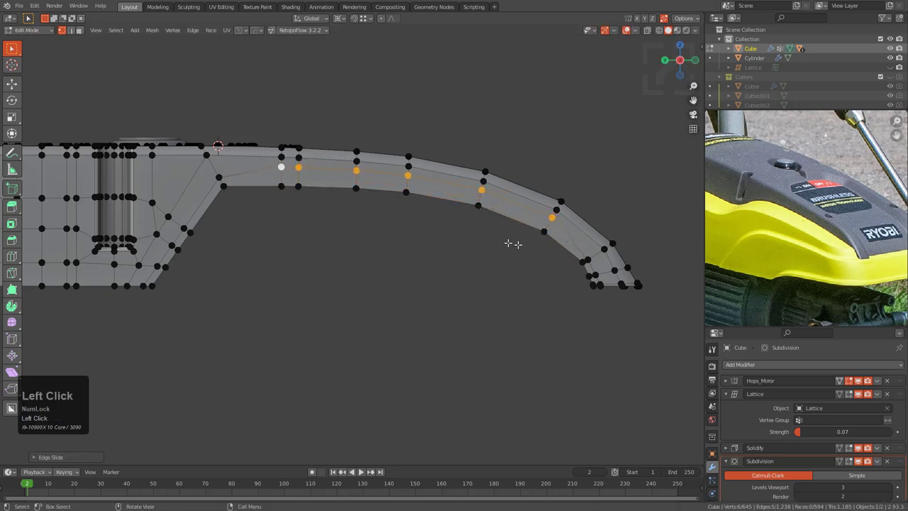
# - Reshape the front side arch's bottom vertex row with a 3-point Mira curve, extending its front end forward into a smoother arc
pyautogui.click(280, 186)
pyautogui.keyDown('ctrl'); pyautogui.click(543, 231); pyautogui.keyUp('ctrl')
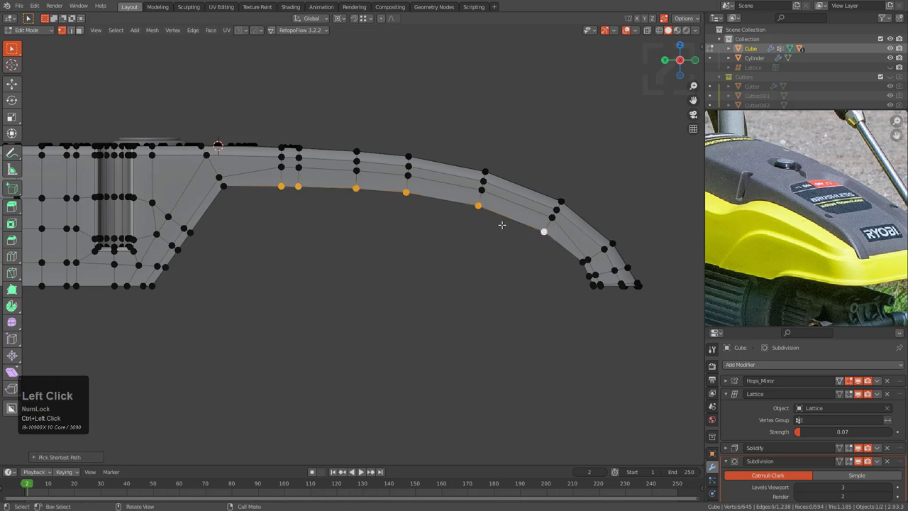
pyautogui.hotkey('ctrl', 'shift', '`')
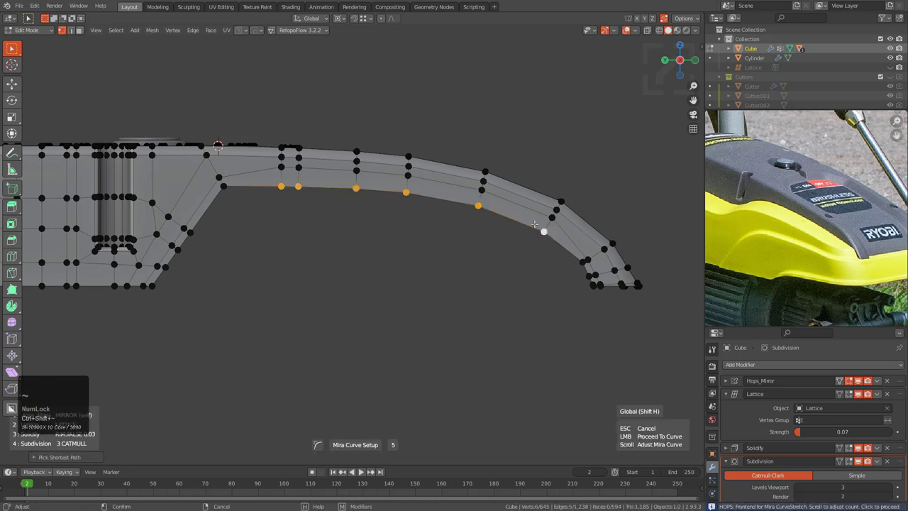
pyautogui.scroll(-1, 534, 224)
pyautogui.click(544, 231)
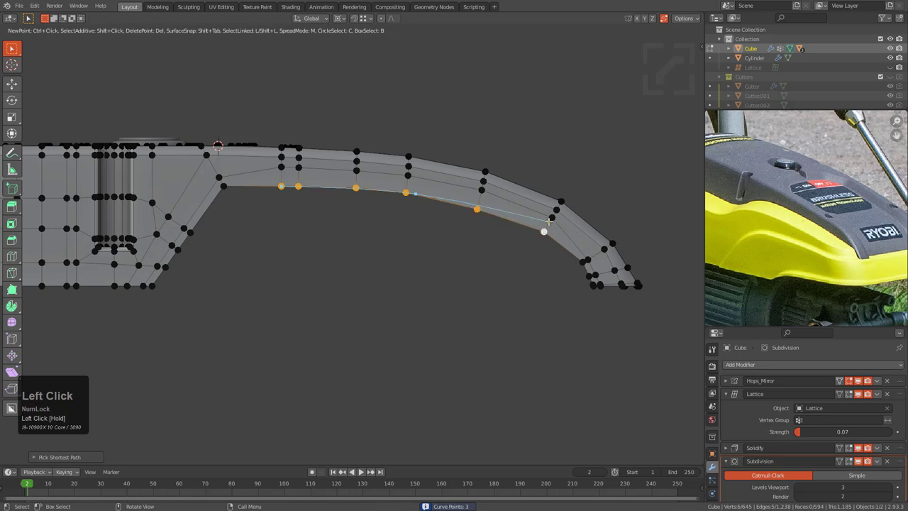
pyautogui.moveTo(549, 222); pyautogui.dragTo(549, 224)
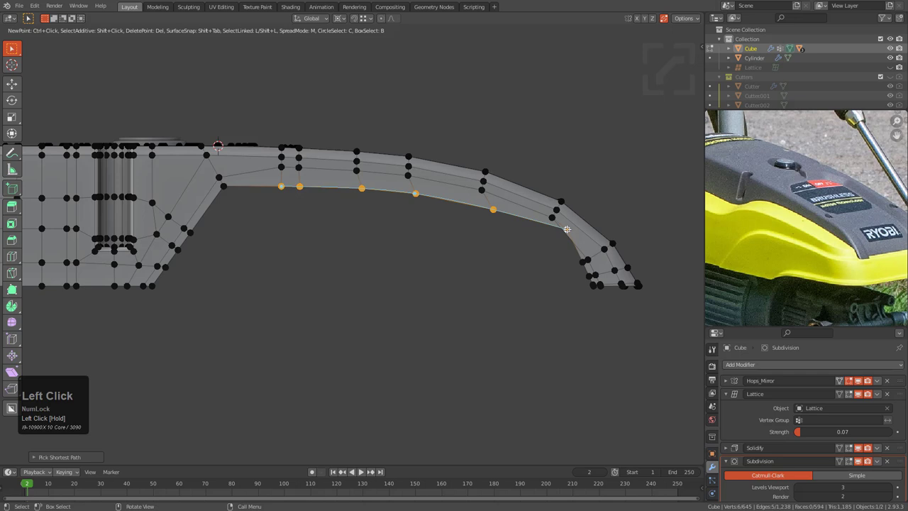
pyautogui.moveTo(282, 186); pyautogui.dragTo(276, 185)
pyautogui.rightClick(506, 216)
# - Subdivide the long outer edges at the side rim's front bend and add a centred loop cut across the adjoining rim faces
pyautogui.scroll(2, 401, 210)
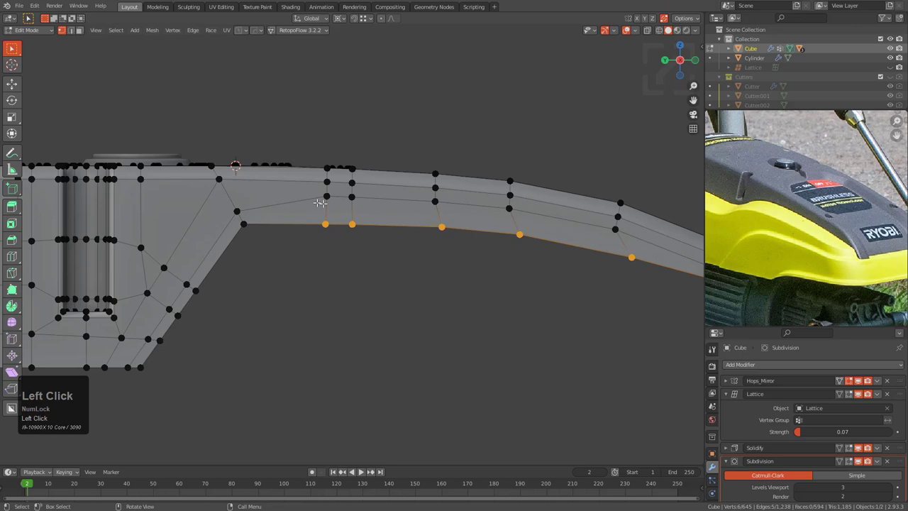
pyautogui.click(321, 202)
pyautogui.keyDown('shift'); pyautogui.moveTo(548, 273); pyautogui.dragTo(298, 213); pyautogui.keyUp('shift')
pyautogui.scroll(2, 383, 205)
pyautogui.click(515, 192)
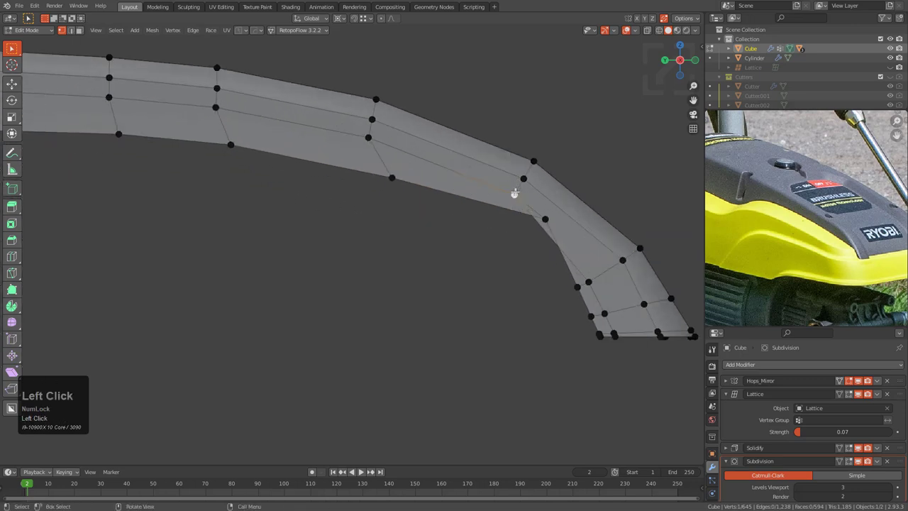
pyautogui.moveTo(514, 192); pyautogui.dragTo(437, 226, button='middle')
pyautogui.scroll(2, 437, 225)
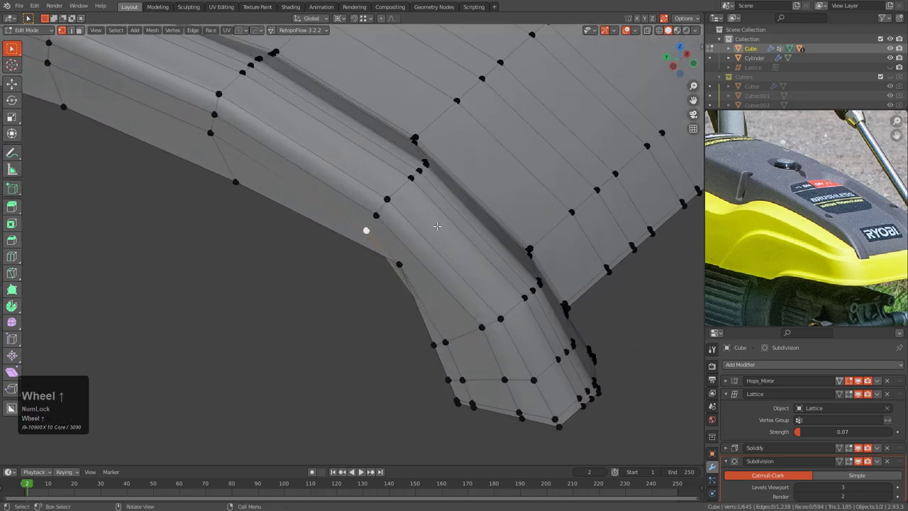
pyautogui.press('2')
pyautogui.click(429, 268)
pyautogui.rightClick(427, 248)
pyautogui.click(413, 215)
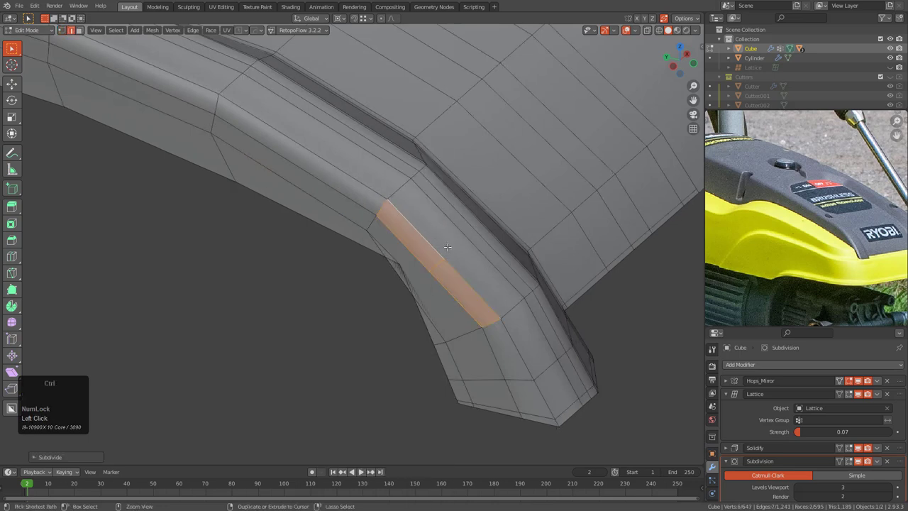
pyautogui.hotkey('ctrl', 'r')
pyautogui.click(458, 239)
pyautogui.rightClick(459, 239)
# - Try dissolving the full edge loop just behind the new cut on the side rim, and undo it
pyautogui.scroll(2, 496, 240)
pyautogui.press('1')
pyautogui.click(512, 239)
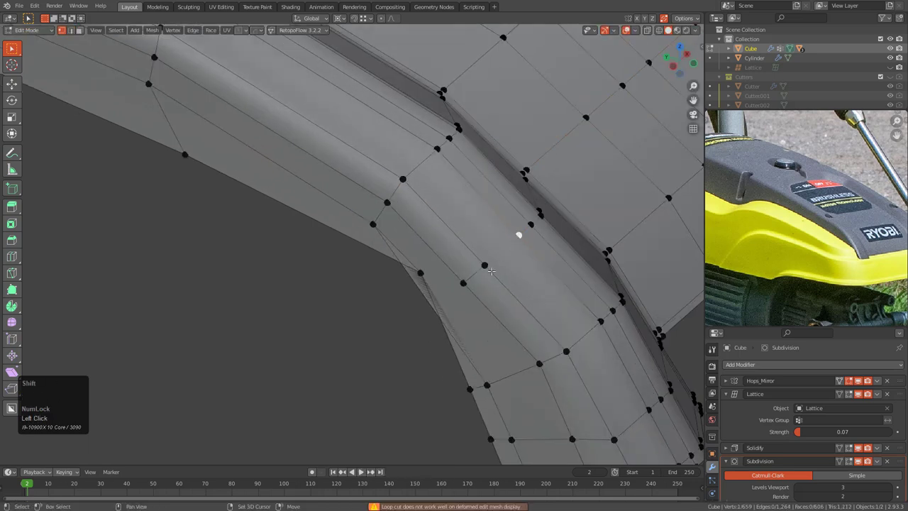
pyautogui.press('2')
pyautogui.keyDown('alt'); pyautogui.click(501, 250); pyautogui.keyUp('alt')
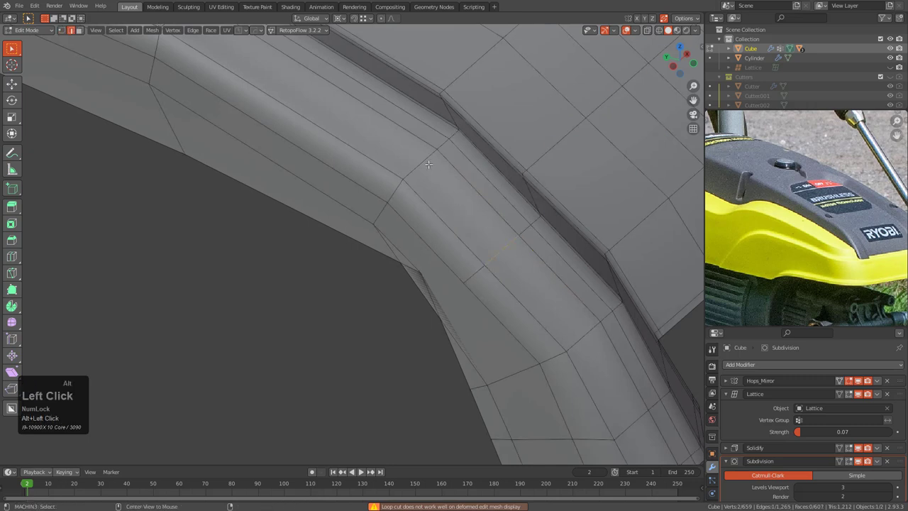
pyautogui.keyDown('alt'); pyautogui.click(424, 159); pyautogui.keyUp('alt')
pyautogui.hotkey('ctrl', 'x')
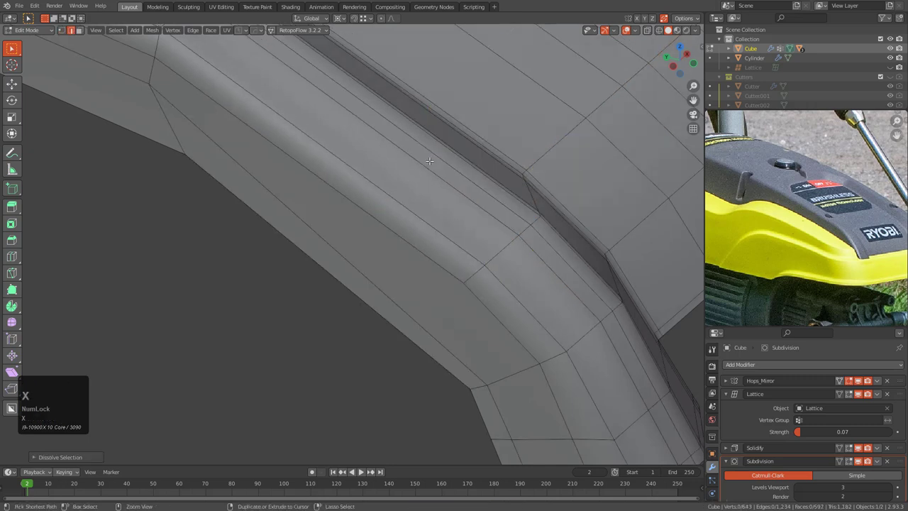
pyautogui.hotkey('ctrl', 'z')
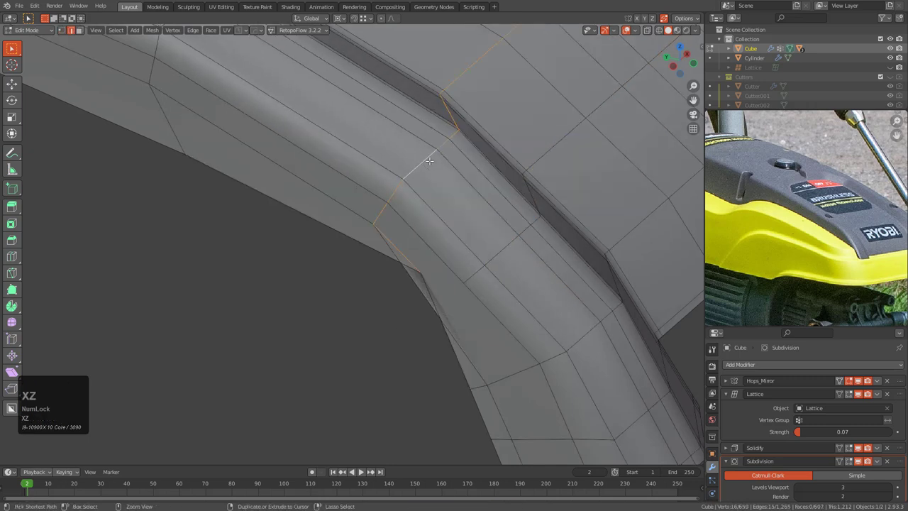
# - Connect the arch's lower corner vertex to the end of the new cut and slide the corner to even out the bend
pyautogui.press('1')
pyautogui.click(421, 274)
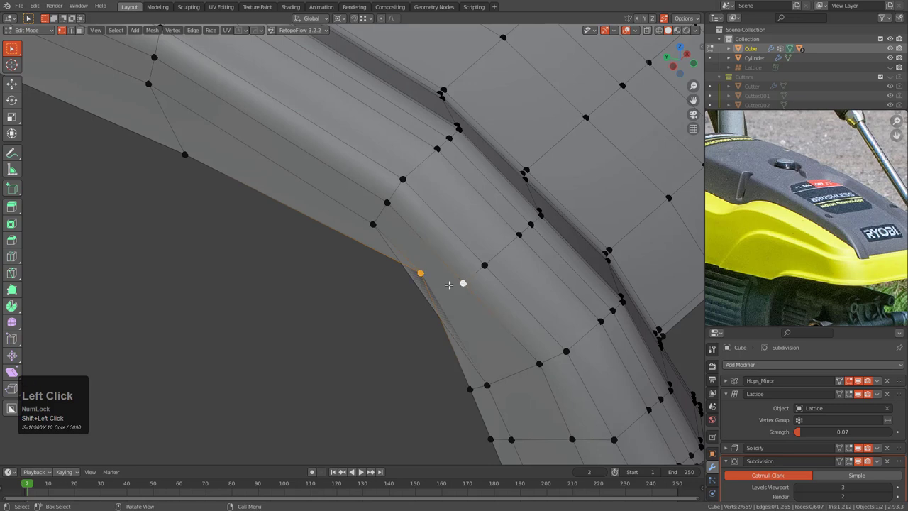
pyautogui.click(418, 272)
pyautogui.press('g')
pyautogui.press('g')
pyautogui.click(401, 267)
pyautogui.press('g')
pyautogui.press('g')
pyautogui.click(402, 267)
# - Try dissolving the edge loop behind the reconnected corner, check the bend's shape, and undo the dissolve
pyautogui.press('2')
pyautogui.keyDown('alt'); pyautogui.click(381, 217); pyautogui.keyUp('alt')
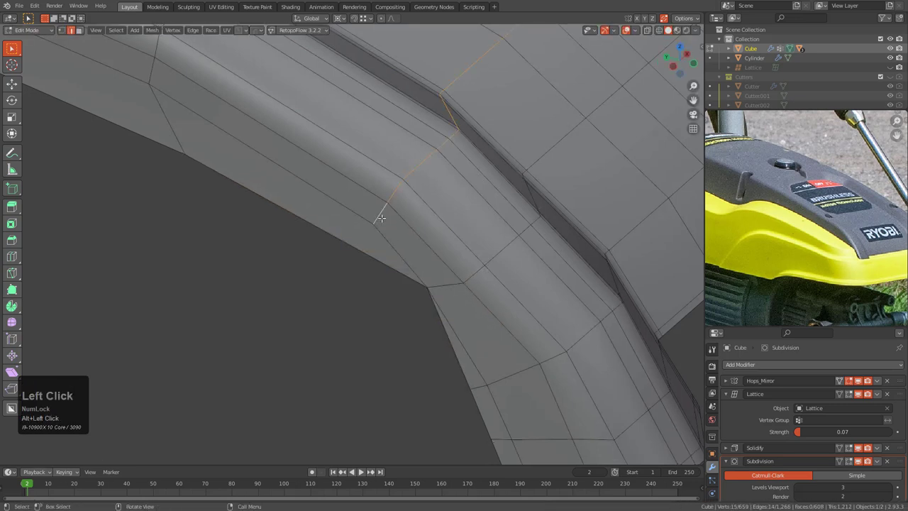
pyautogui.hotkey('ctrl', 'x')
pyautogui.scroll(-5, 414, 222)
pyautogui.moveTo(413, 222); pyautogui.dragTo(478, 297, button='middle')
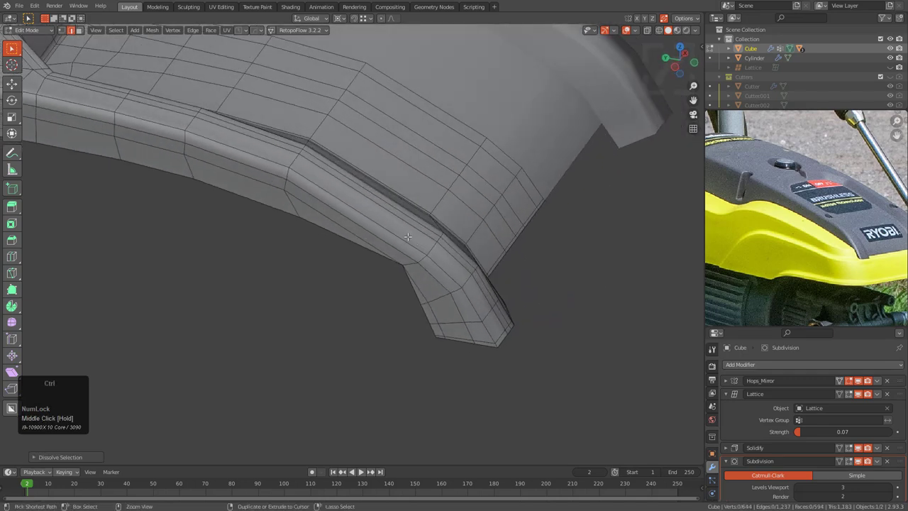
pyautogui.hotkey('ctrl', 'z')
pyautogui.scroll(1, 444, 209)
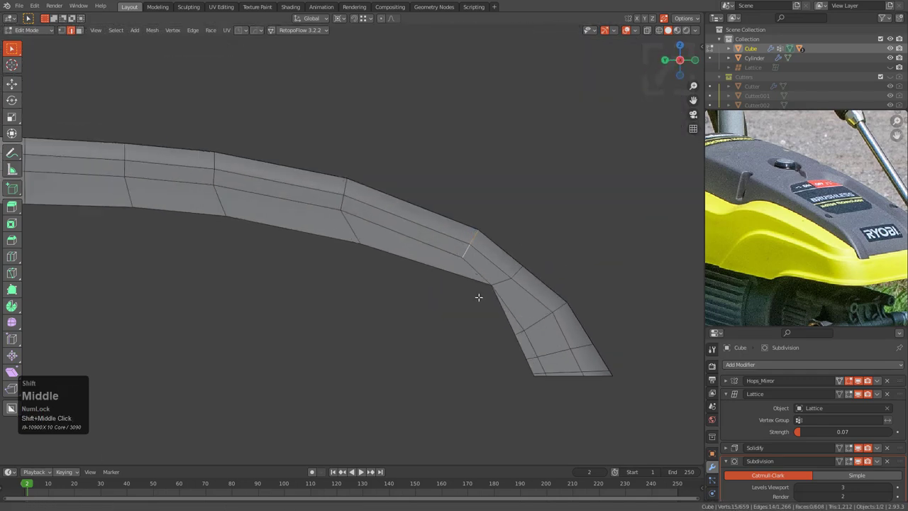
# - Slide the selected cross edge loop just before the side rim's bend along the rim to even out the spacing
pyautogui.scroll(2, 478, 296)
pyautogui.press('g')
pyautogui.press('g')
pyautogui.click(477, 267)
pyautogui.scroll(2, 478, 266)
pyautogui.hotkey('alt', 'a')
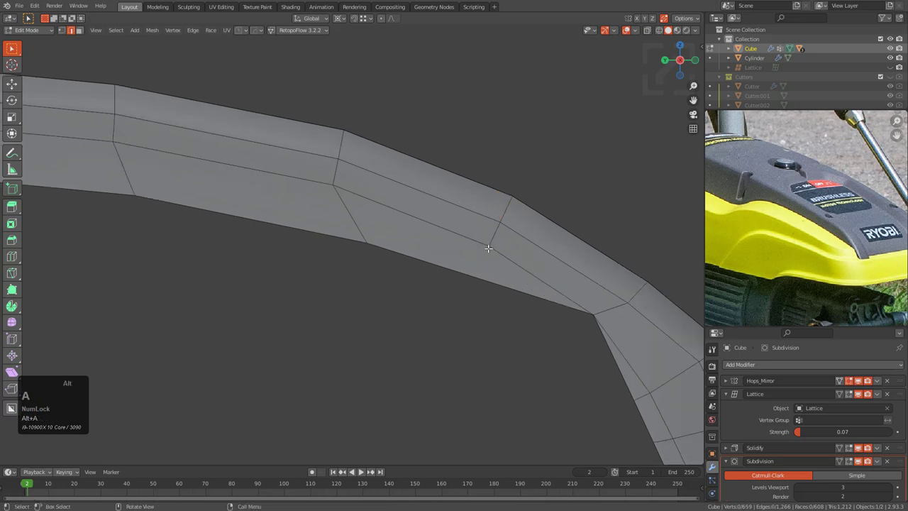
# - Knife-cut a new edge from the cross loop's end vertex down to the arch's lower edge
pyautogui.press('k')
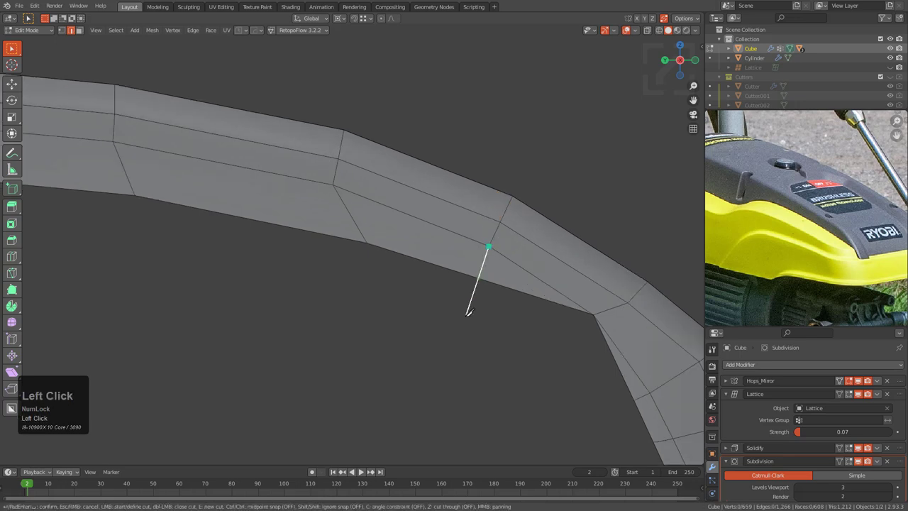
pyautogui.press('KP_Enter')
pyautogui.moveTo(454, 319); pyautogui.dragTo(534, 297, button='middle')
# - Slide the arch's lower-edge vertices one by one so that the cross edges run straight across the rim
pyautogui.click(468, 258)
pyautogui.keyDown('shift'); pyautogui.moveTo(468, 257); pyautogui.dragTo(593, 264, button='middle'); pyautogui.keyUp('shift')
pyautogui.press('g')
pyautogui.press('g')
pyautogui.click(471, 248)
pyautogui.click(461, 233)
pyautogui.press('g')
pyautogui.press('g')
pyautogui.click(445, 229)
pyautogui.click(383, 225)
pyautogui.press('g')
pyautogui.press('g')
pyautogui.click(373, 225)
# - Select the path of vertices along the rim's inner lengthwise loop and slide it by about 0.67 toward the arch's lower edge
pyautogui.click(269, 195)
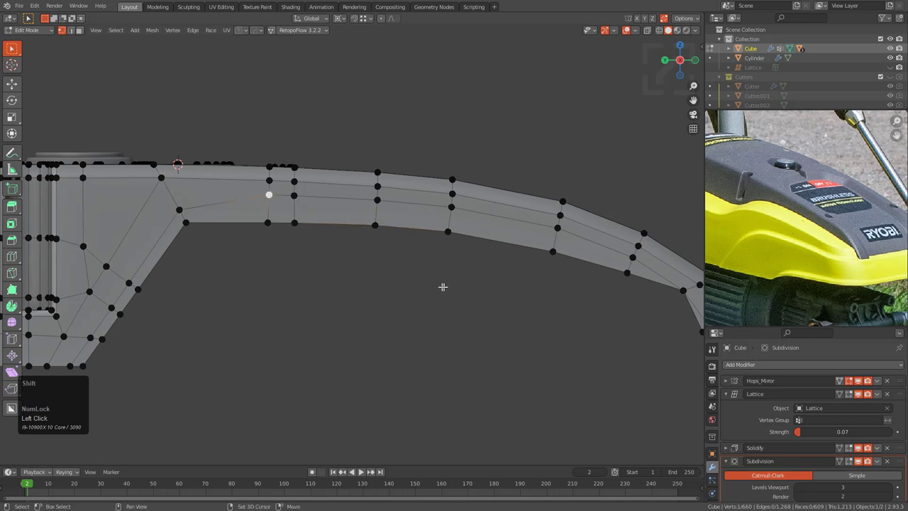
pyautogui.keyDown('shift'); pyautogui.moveTo(592, 269); pyautogui.dragTo(472, 254, button='middle'); pyautogui.keyUp('shift')
pyautogui.keyDown('ctrl'); pyautogui.click(504, 237); pyautogui.keyUp('ctrl')
pyautogui.press('g')
pyautogui.press('g')
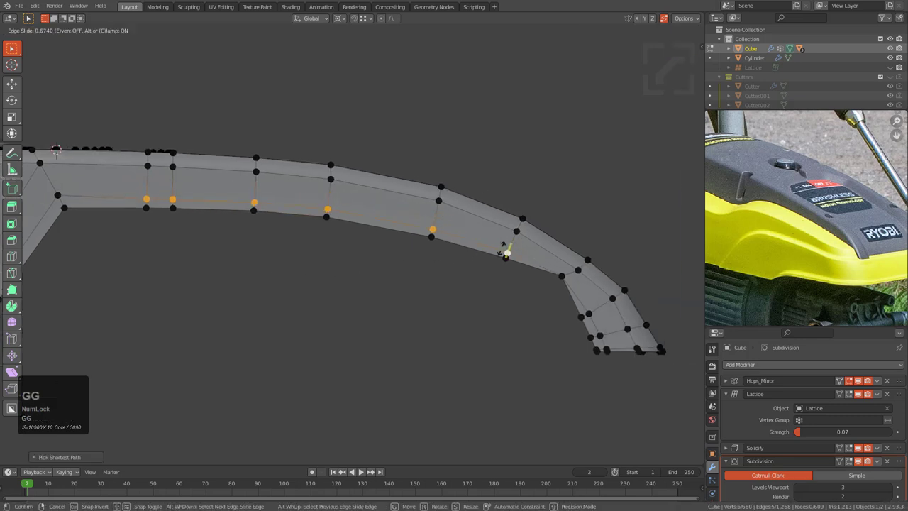
pyautogui.click(506, 249)
pyautogui.moveTo(505, 250); pyautogui.dragTo(478, 316, button='middle')
# - Knife-cut the inner lengthwise loop around the arch's lower corner, linking its vertices on both sides of the bend
pyautogui.hotkey('alt', 'a')
pyautogui.press('k')
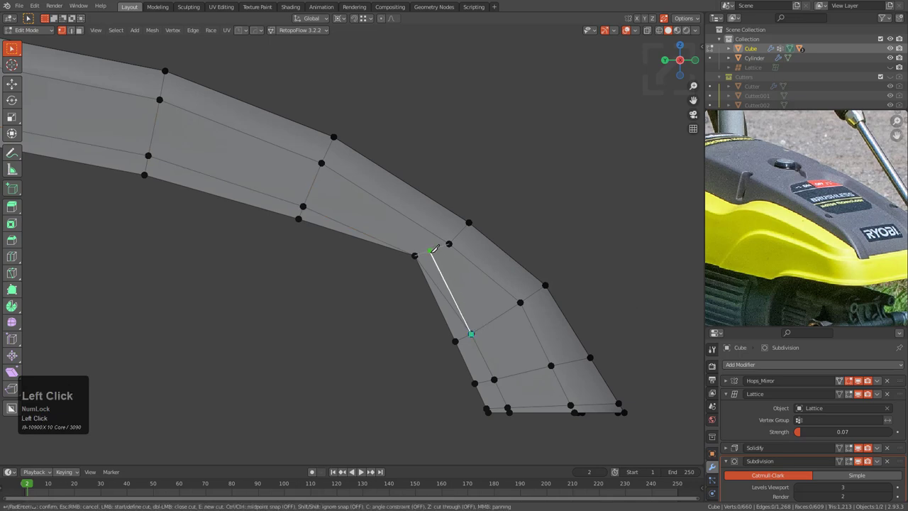
pyautogui.press('KP_Enter')
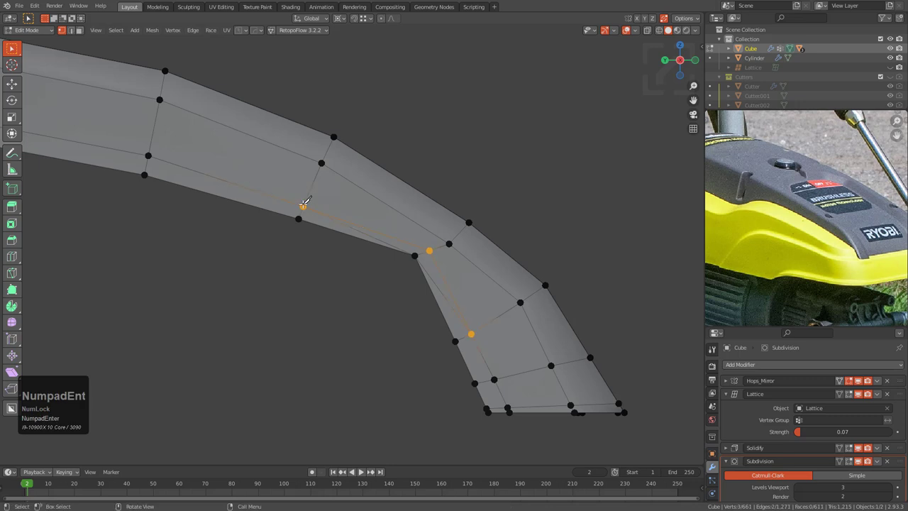
# - Dissolve the two leftover diagonal edges that meet at the arch's lower corner
pyautogui.scroll(3, 354, 221)
pyautogui.press('2')
pyautogui.click(376, 229)
pyautogui.keyDown('shift'); pyautogui.click(500, 322); pyautogui.keyUp('shift')
pyautogui.hotkey('ctrl', 'x')
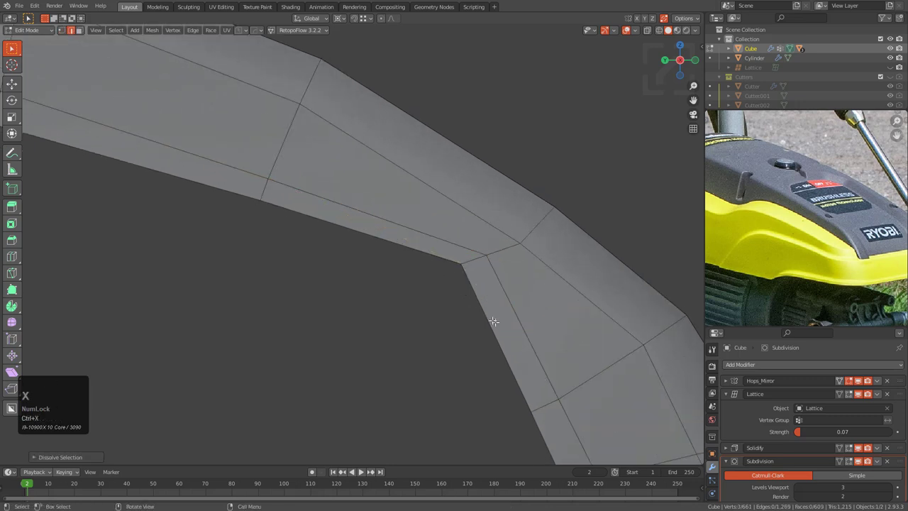
# - Leave mesh editing, check the smoothed arch from the side, and save the file
pyautogui.scroll(-6, 492, 320)
pyautogui.press('Tab')
pyautogui.keyDown('shift'); pyautogui.moveTo(386, 278); pyautogui.dragTo(531, 292, button='middle'); pyautogui.keyUp('shift')
pyautogui.scroll(-3, 431, 250)
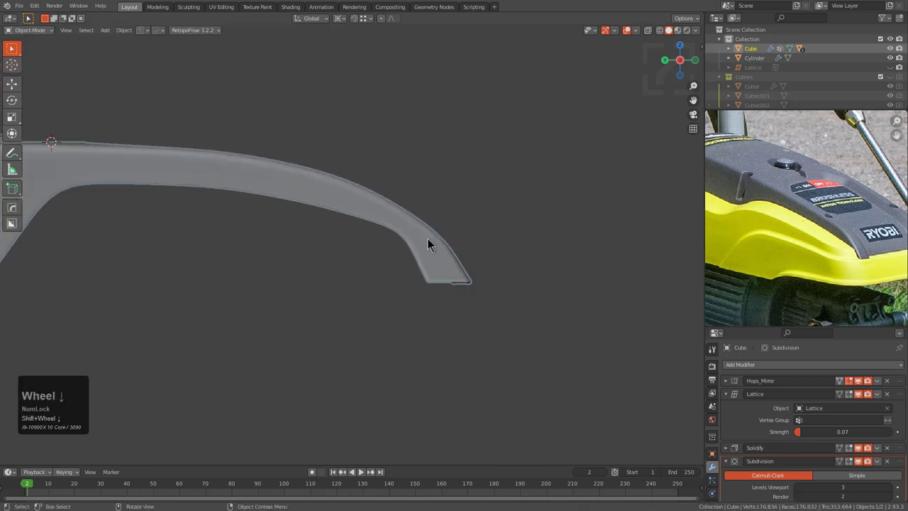
pyautogui.scroll(-2, 416, 279)
pyautogui.hotkey('alt', 'a')
pyautogui.hotkey('ctrl', 's')
pyautogui.scroll(-1, 424, 293)
pyautogui.scroll(-1, 438, 291)
# - Select the cover, frame it in the view, and collapse the Lattice modifier's settings
pyautogui.click(418, 288)
pyautogui.press('KP_Decimal')
pyautogui.click(725, 394)
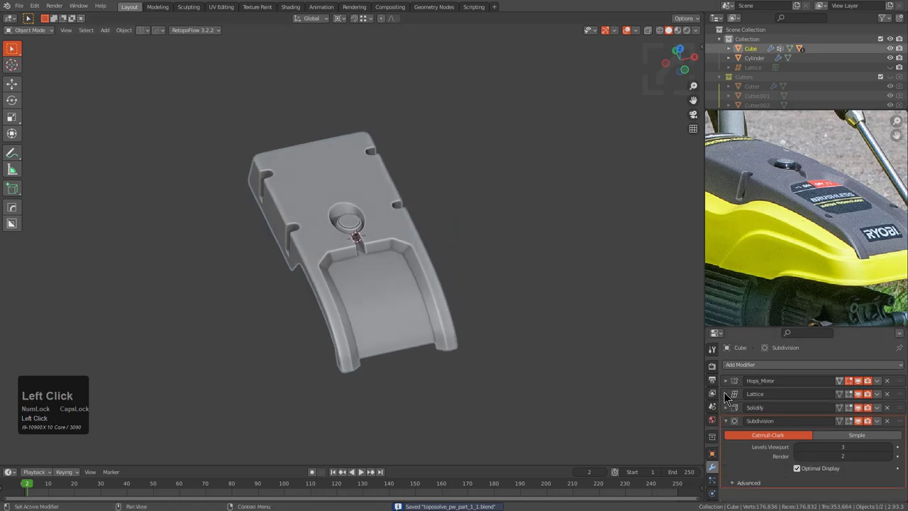
pyautogui.scroll(3, 410, 289)
pyautogui.moveTo(414, 286); pyautogui.dragTo(400, 261, button='middle')
pyautogui.press('q')
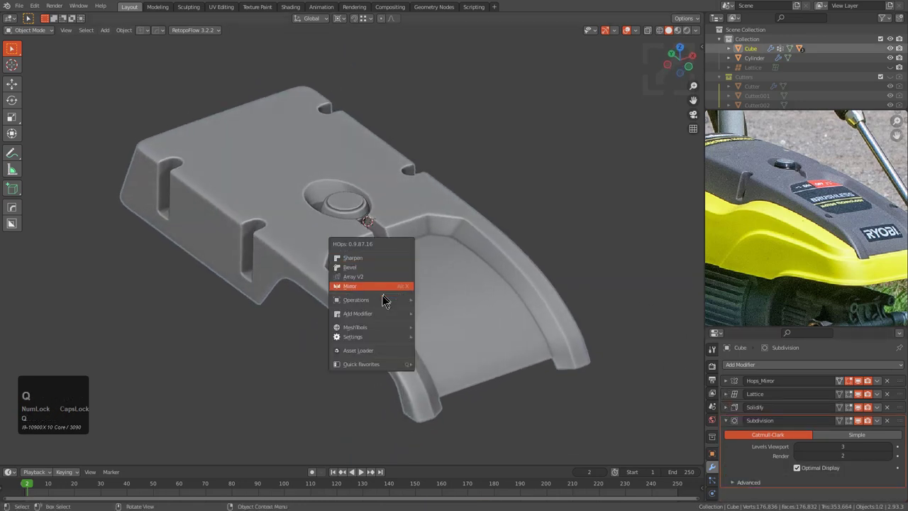
pyautogui.moveTo(375, 315)
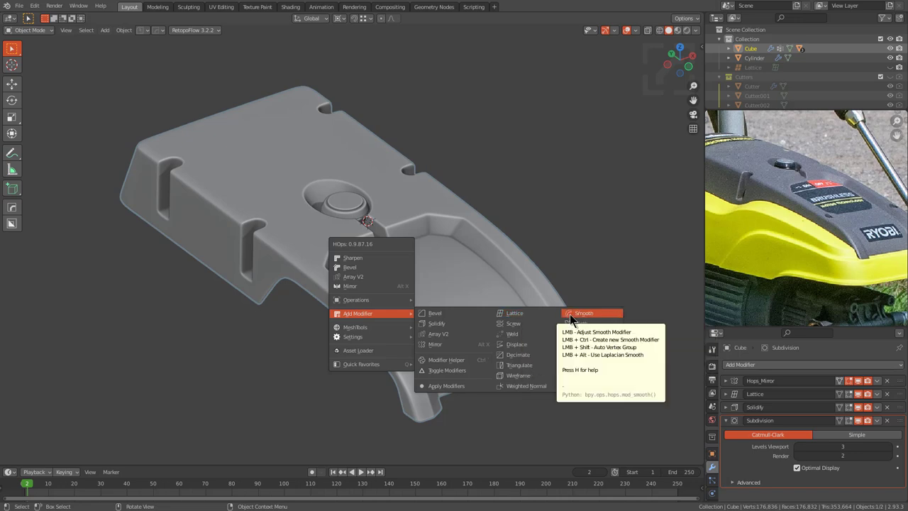
pyautogui.click(573, 335)
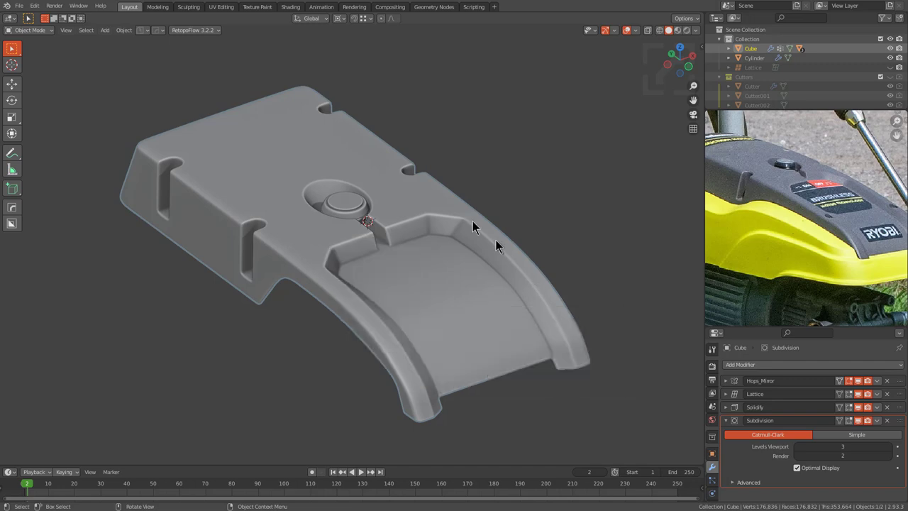
# - Select the cover's entire mesh in edit mode and add a new HardOps lattice modifier around it
pyautogui.moveTo(418, 279); pyautogui.dragTo(404, 312, button='middle')
pyautogui.scroll(-3, 413, 327)
pyautogui.press('Tab')
pyautogui.moveTo(425, 345); pyautogui.dragTo(392, 298, button='middle')
pyautogui.scroll(2, 397, 332)
pyautogui.scroll(2, 406, 338)
pyautogui.scroll(-3, 404, 336)
pyautogui.press('a')
pyautogui.scroll(1, 392, 298)
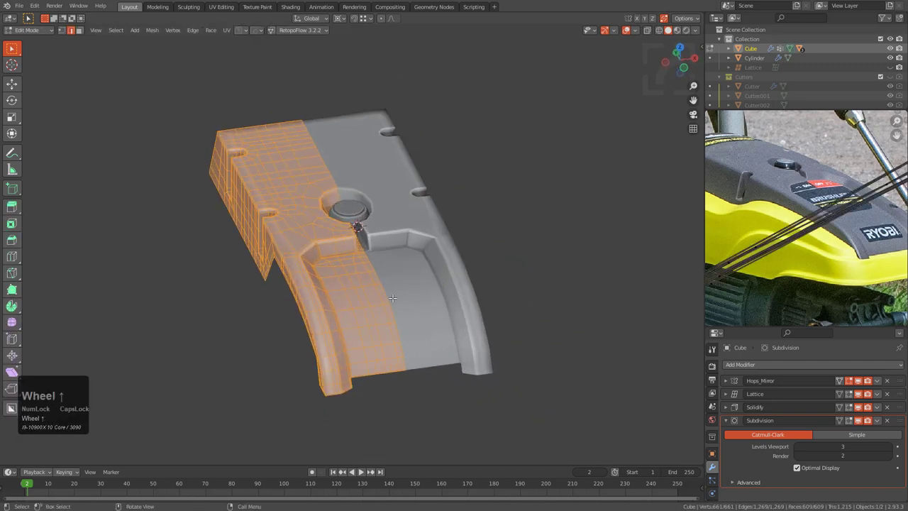
pyautogui.press('q')
pyautogui.moveTo(383, 183)
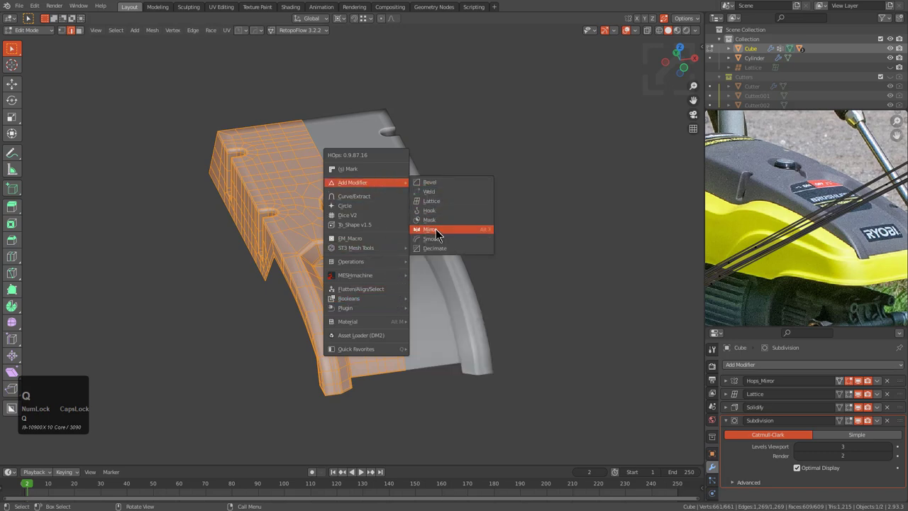
pyautogui.keyDown('ctrl'); pyautogui.click(440, 202); pyautogui.keyUp('ctrl')
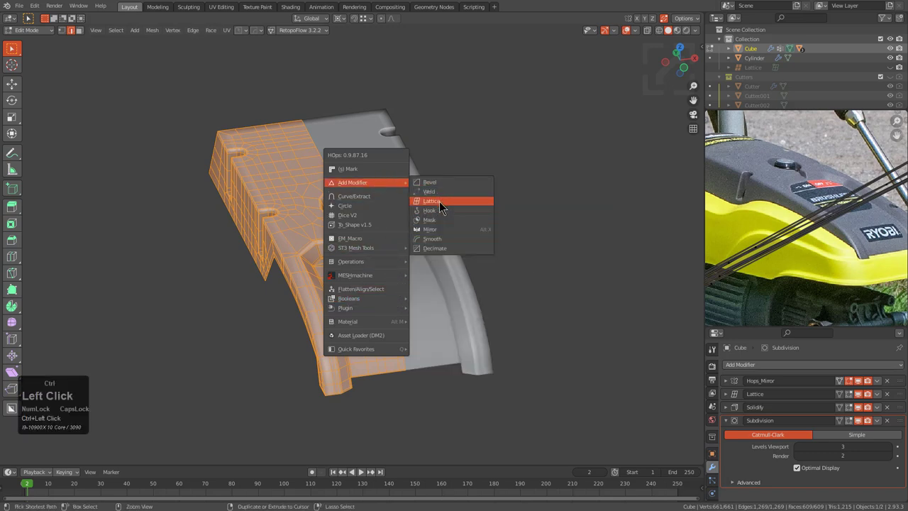
# - Move the new lattice along X onto the cover's centreline and scale it by about 2.1 along X to span both halves
pyautogui.moveTo(439, 206); pyautogui.dragTo(236, 169, button='middle')
pyautogui.scroll(1, 349, 236)
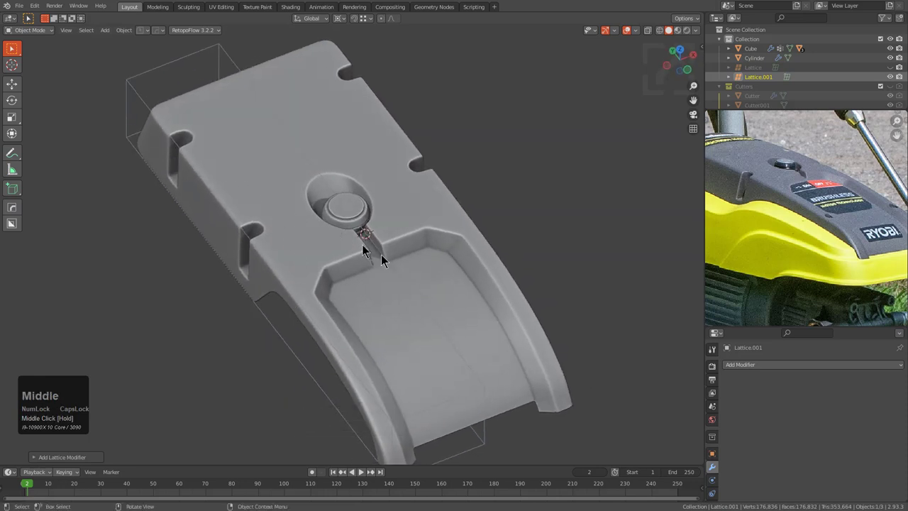
pyautogui.moveTo(380, 257); pyautogui.dragTo(318, 230, button='middle')
pyautogui.scroll(-1, 425, 282)
pyautogui.moveTo(426, 281); pyautogui.dragTo(236, 241, button='middle')
pyautogui.moveTo(363, 256); pyautogui.dragTo(354, 306, button='middle')
pyautogui.press('g')
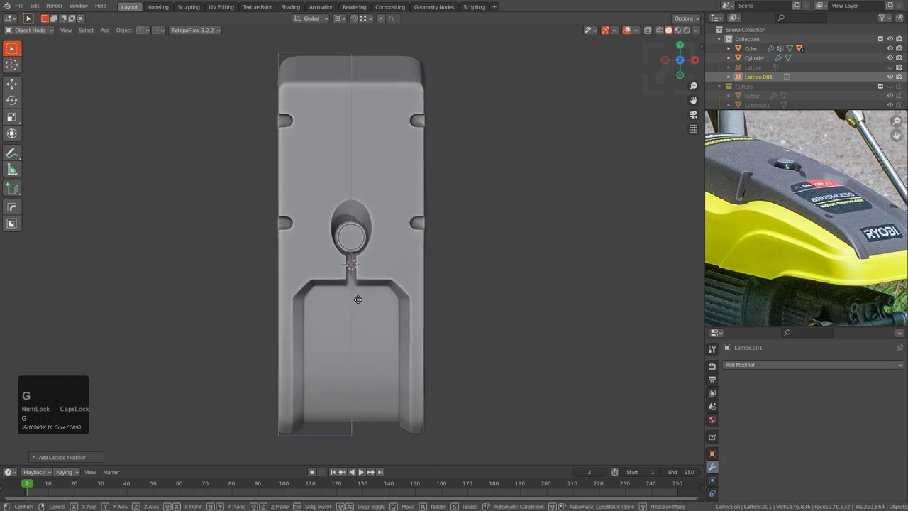
pyautogui.press('x')
pyautogui.click(393, 296)
pyautogui.press('s')
pyautogui.press('x')
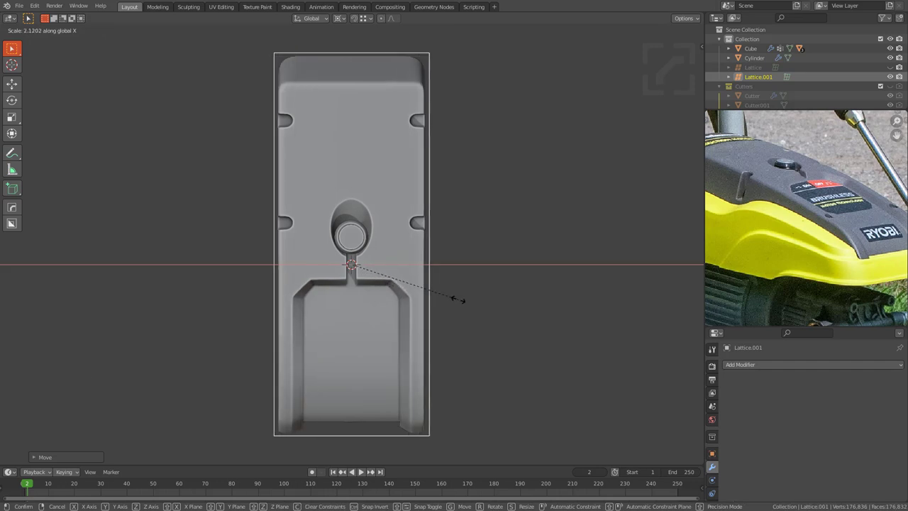
pyautogui.click(459, 299)
# - Scale the lattice along Y and adjust its height along Z so that it encloses the cover
pyautogui.moveTo(405, 318); pyautogui.dragTo(373, 234, button='middle')
pyautogui.scroll(2, 404, 237)
pyautogui.press('s')
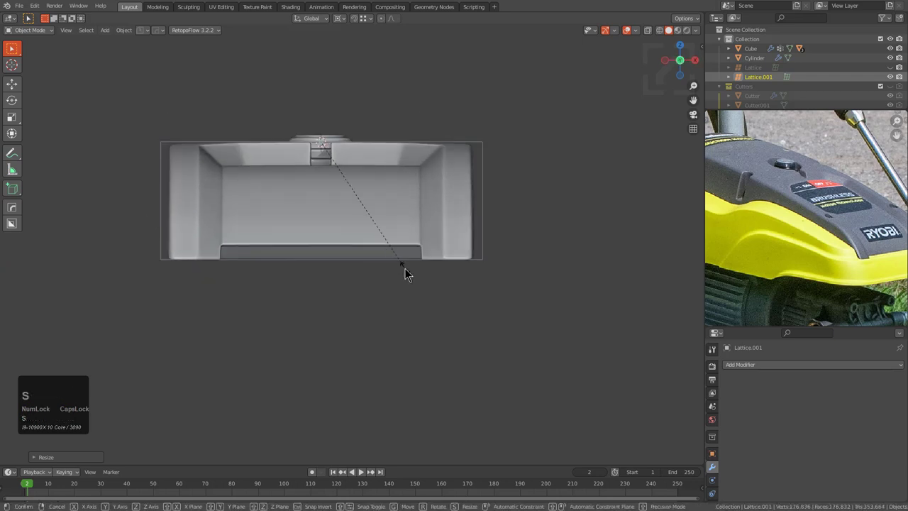
pyautogui.press('y')
pyautogui.click(410, 275)
pyautogui.press('g')
pyautogui.press('z')
pyautogui.click(413, 269)
# - Set the lattice's X resolution to 3
pyautogui.scroll(-1, 413, 314)
pyautogui.moveTo(387, 263)
pyautogui.mouseDown(button='middle')
pyautogui.moveTo(413, 313)
pyautogui.moveTo(393, 272)
pyautogui.mouseUp(button='middle')
pyautogui.press('q')
pyautogui.click(366, 283)
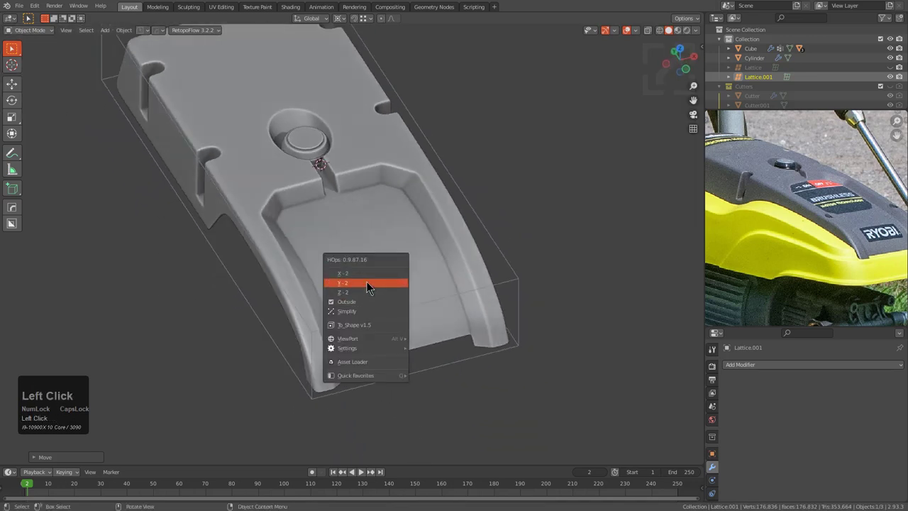
pyautogui.press('q')
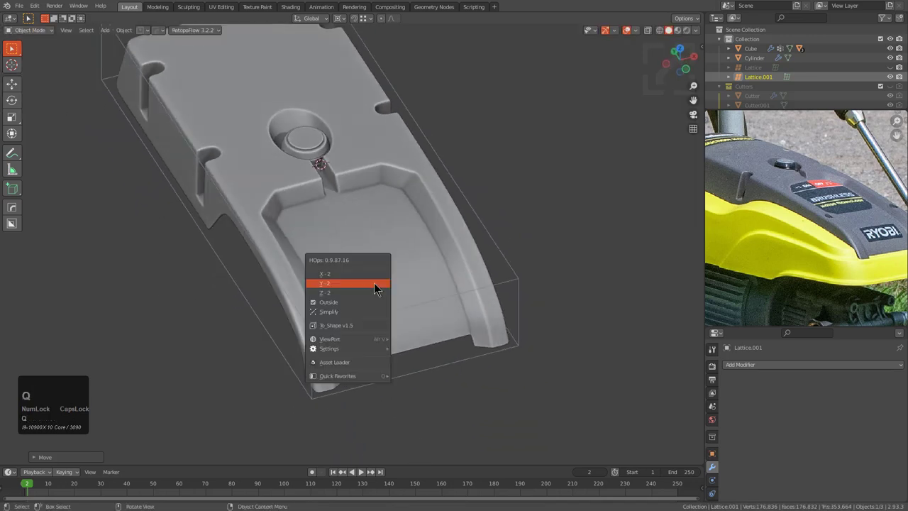
pyautogui.click(357, 274)
# - Try raising the lattice's upper middle points along Z to bow the cover's top, and undo the move
pyautogui.moveTo(363, 272); pyautogui.dragTo(337, 233, button='middle')
pyautogui.press('Tab')
pyautogui.keyDown('shift'); pyautogui.moveTo(346, 204); pyautogui.dragTo(379, 292, button='middle'); pyautogui.keyUp('shift')
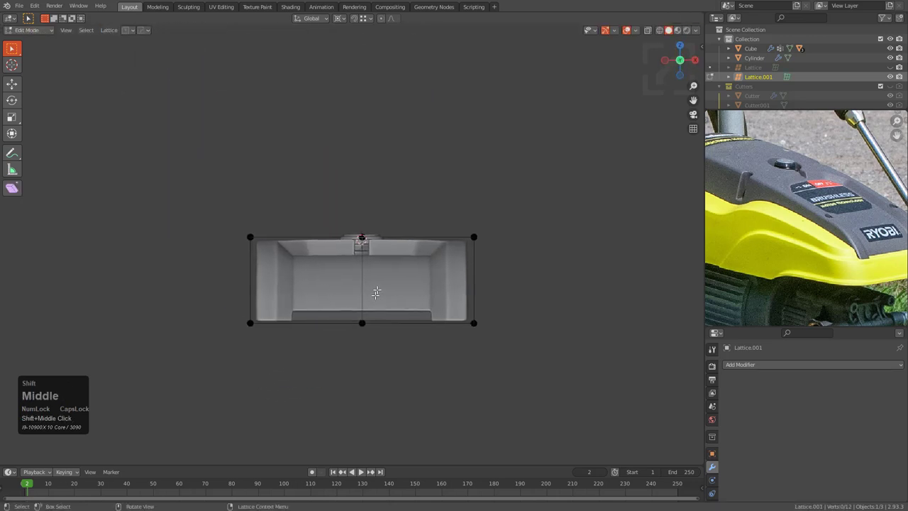
pyautogui.scroll(3, 380, 289)
pyautogui.hotkey('alt', 'a')
pyautogui.press('g')
pyautogui.press('z')
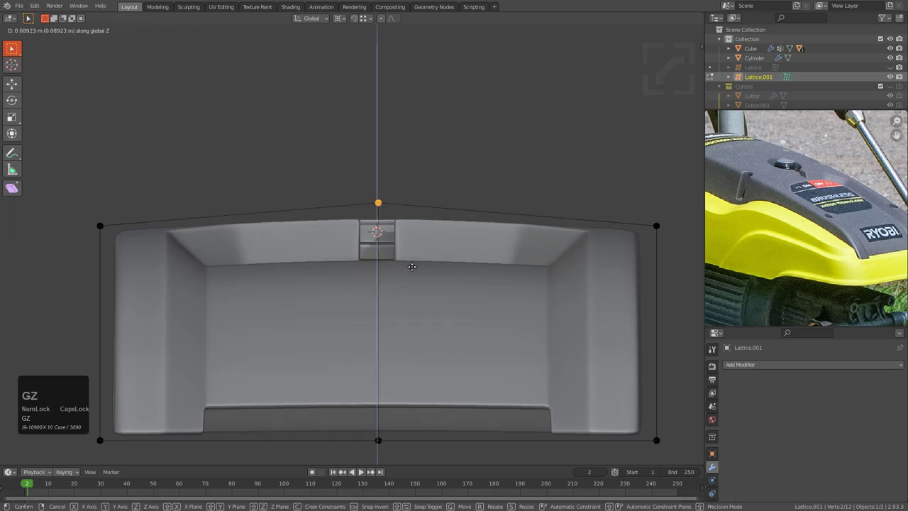
pyautogui.click(411, 256)
pyautogui.scroll(-2, 411, 256)
pyautogui.scroll(1, 383, 223)
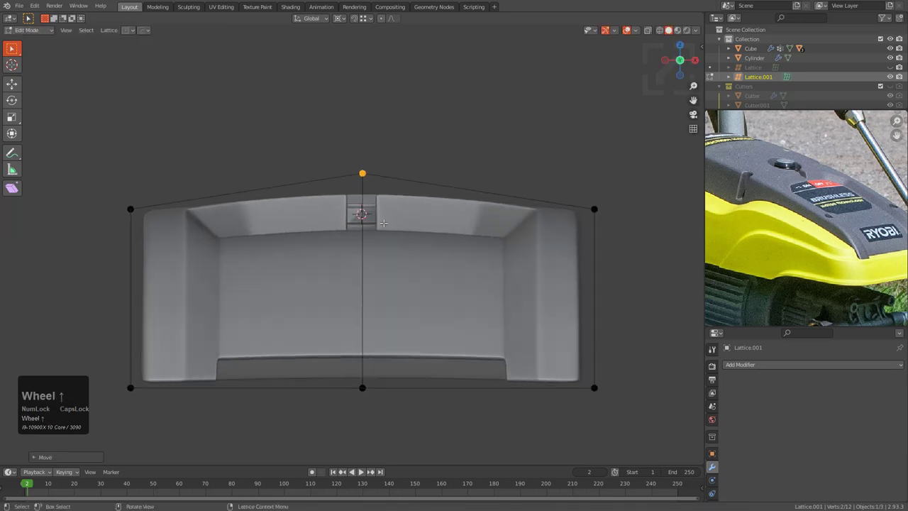
pyautogui.press('z')
pyautogui.rightClick(386, 207)
pyautogui.hotkey('ctrl', 'z')
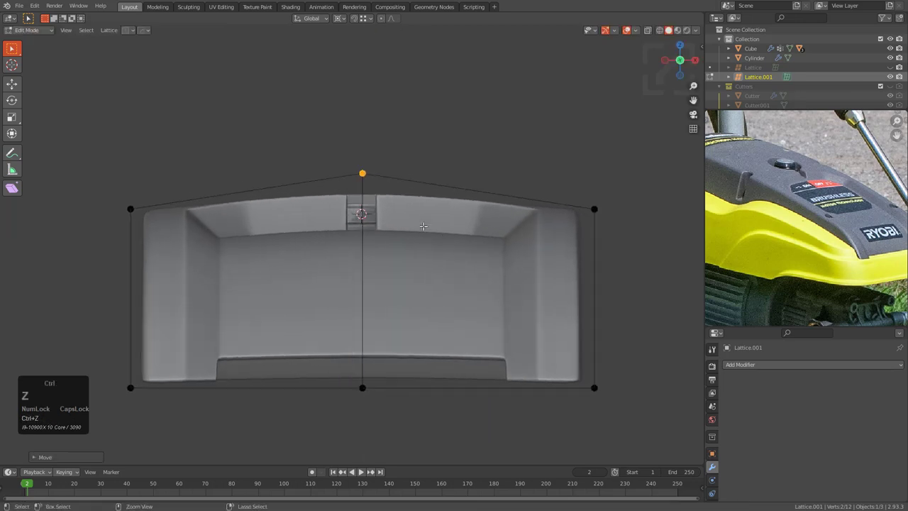
# - Leave lattice editing and set the lattice's Z resolution to 3
pyautogui.scroll(-2, 424, 238)
pyautogui.press('Tab')
pyautogui.press('q')
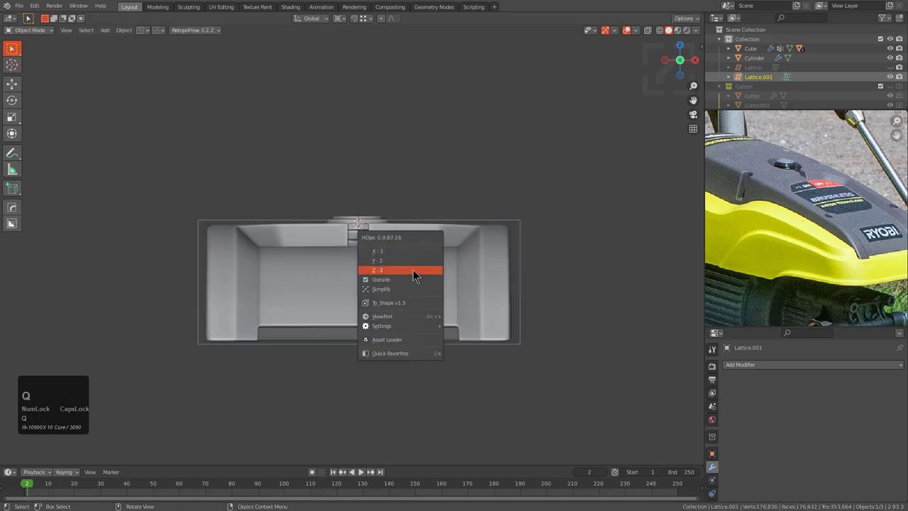
pyautogui.click(413, 270)
# - Raise the lattice's upper middle points along Z to bow the cover's top, and check the shape in perspective
pyautogui.press('Tab')
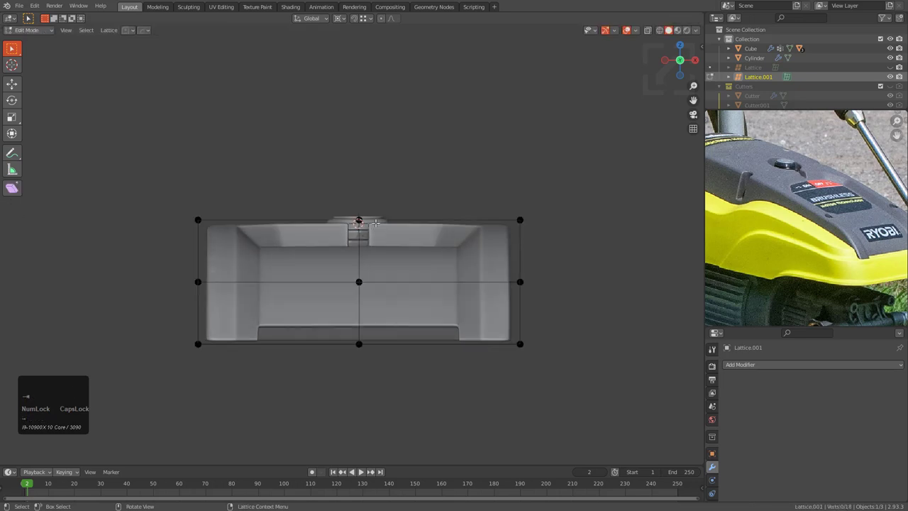
pyautogui.press('z')
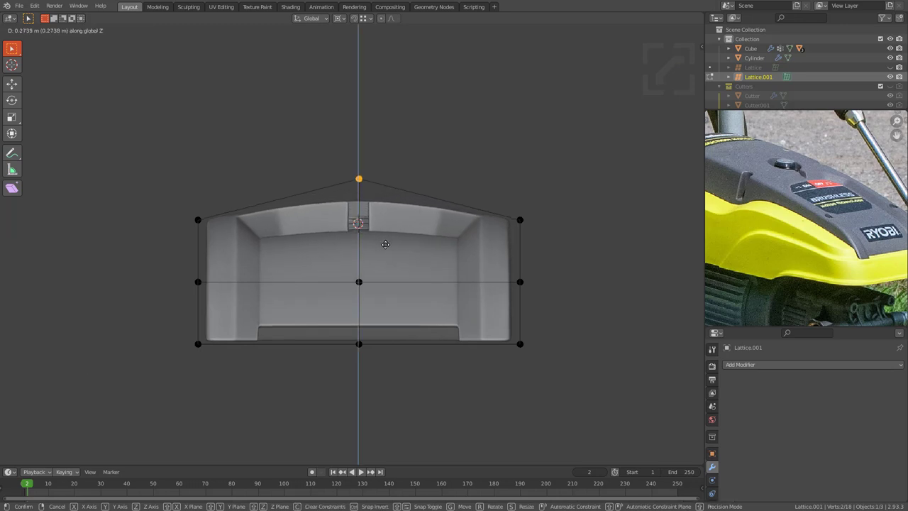
pyautogui.click(386, 248)
pyautogui.scroll(-2, 397, 312)
pyautogui.moveTo(350, 262); pyautogui.dragTo(311, 271, button='middle')
pyautogui.scroll(-1, 367, 308)
pyautogui.press('Tab')
pyautogui.press('Tab')
# - Select the lattice's four upper corner points and lower them along Z to curve the cover's sides down
pyautogui.scroll(3, 311, 270)
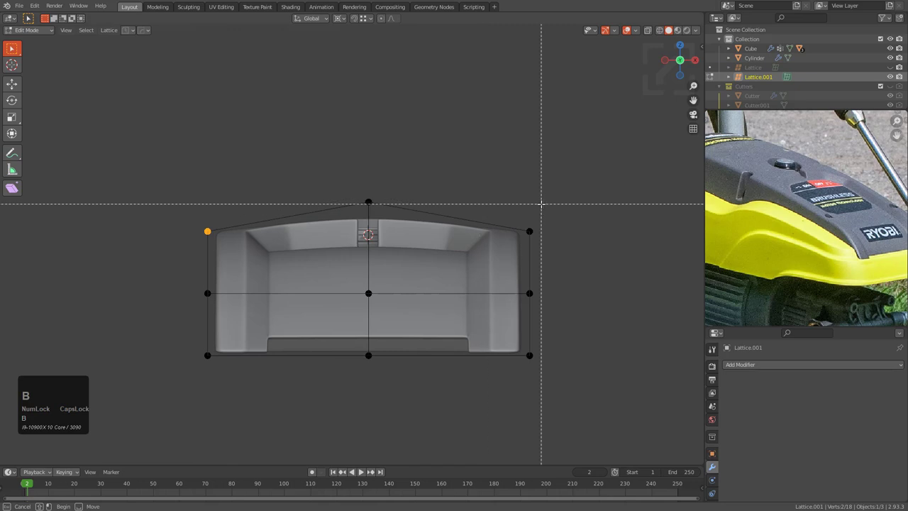
pyautogui.press('z')
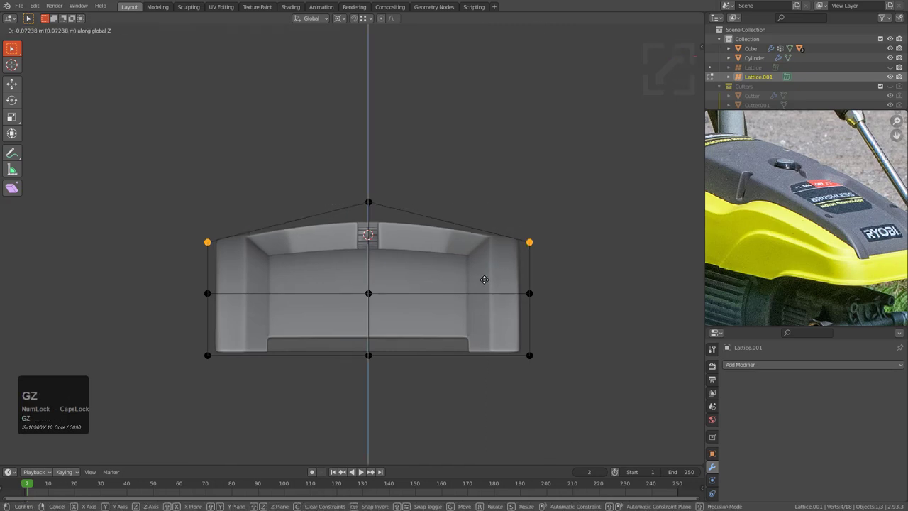
pyautogui.click(439, 316)
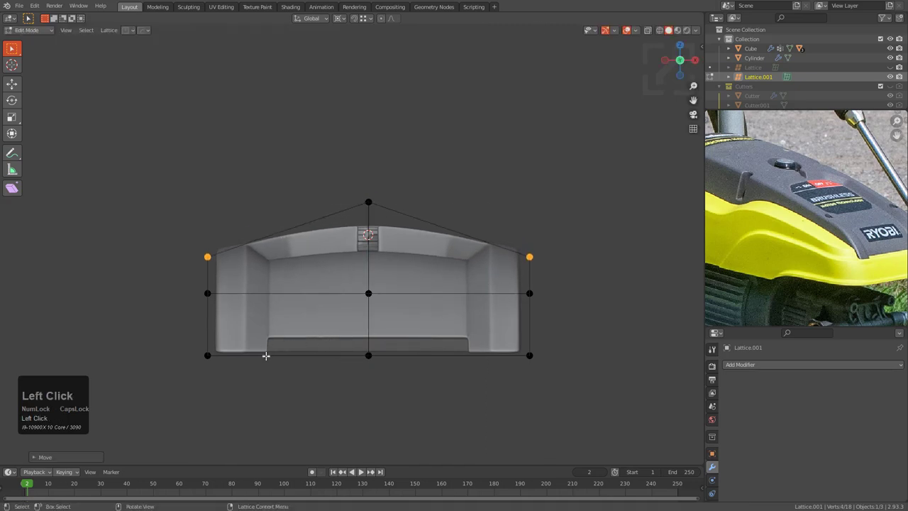
pyautogui.moveTo(451, 316); pyautogui.dragTo(395, 318, button='middle')
pyautogui.scroll(-2, 302, 231)
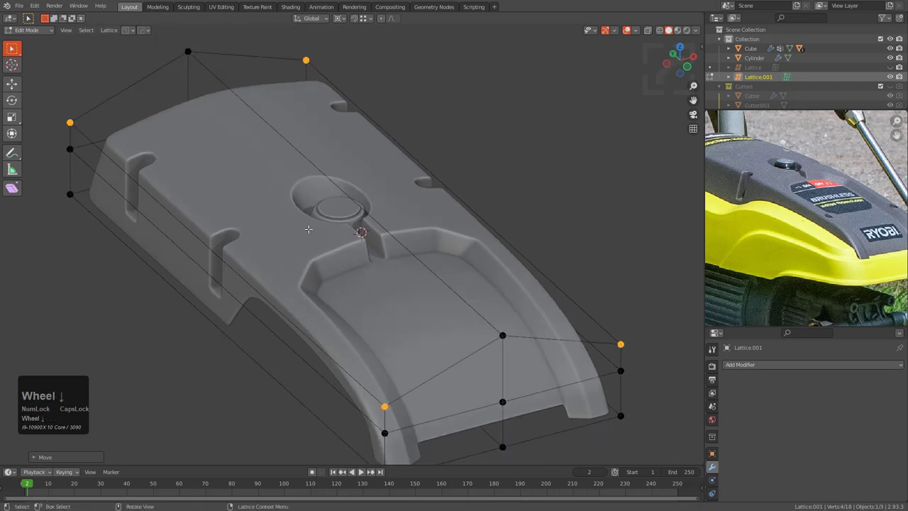
pyautogui.moveTo(295, 210); pyautogui.dragTo(300, 196, button='middle')
# - Lower the four upper corner points slightly further along Z, then leave lattice editing to check the cover
pyautogui.press('g')
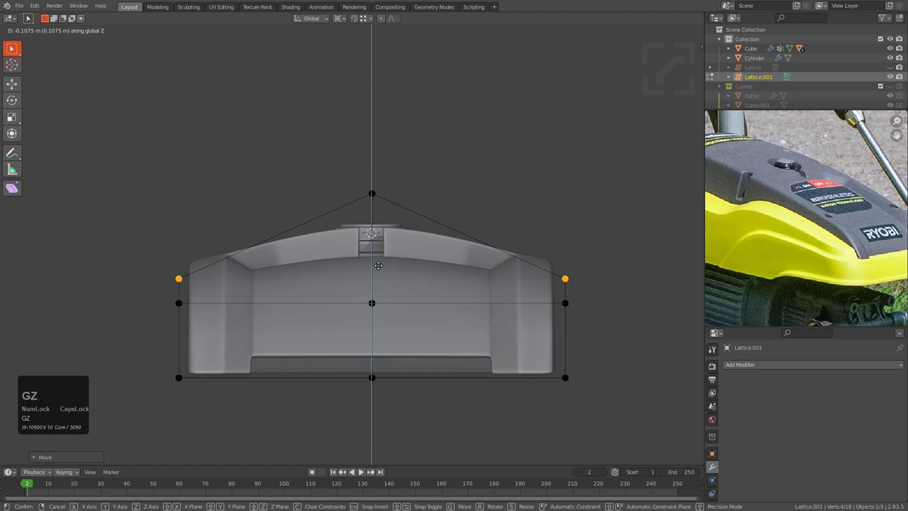
pyautogui.click(375, 258)
pyautogui.press('Tab')
pyautogui.moveTo(347, 272); pyautogui.dragTo(402, 319, button='middle')
pyautogui.scroll(-1, 401, 319)
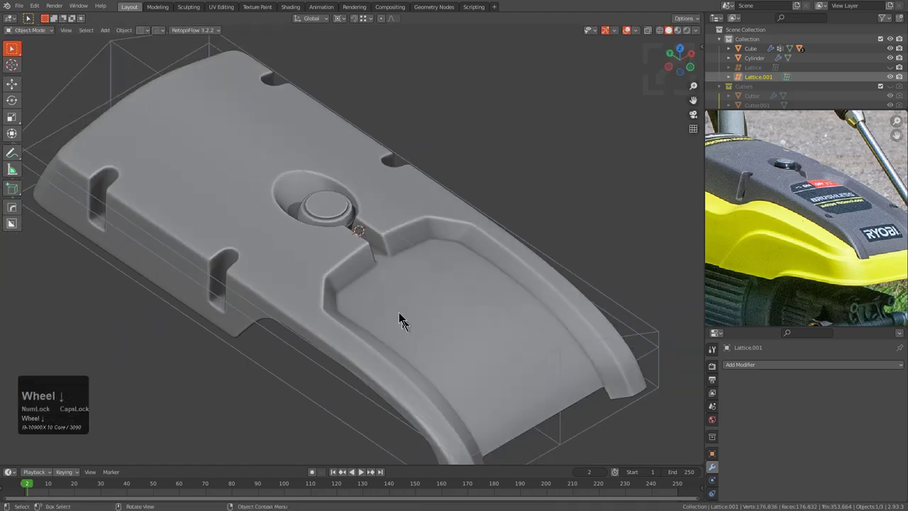
# - Hide the new lattice and inspect the curved cover and its round button with nothing selected
pyautogui.press('h')
pyautogui.moveTo(376, 276); pyautogui.dragTo(372, 317, button='middle')
pyautogui.scroll(-1, 372, 317)
pyautogui.click(320, 200)
pyautogui.moveTo(321, 200); pyautogui.dragTo(351, 256, button='middle')
pyautogui.scroll(-2, 391, 268)
pyautogui.scroll(-2, 358, 263)
pyautogui.hotkey('alt', 'a')
# - Examine the curved cover's arm and arch from the side, comparing the base mesh with the smoothed surface
pyautogui.scroll(1, 369, 280)
pyautogui.moveTo(399, 318); pyautogui.dragTo(375, 270, button='middle')
pyautogui.click(390, 285)
pyautogui.press('Tab')
pyautogui.scroll(4, 395, 303)
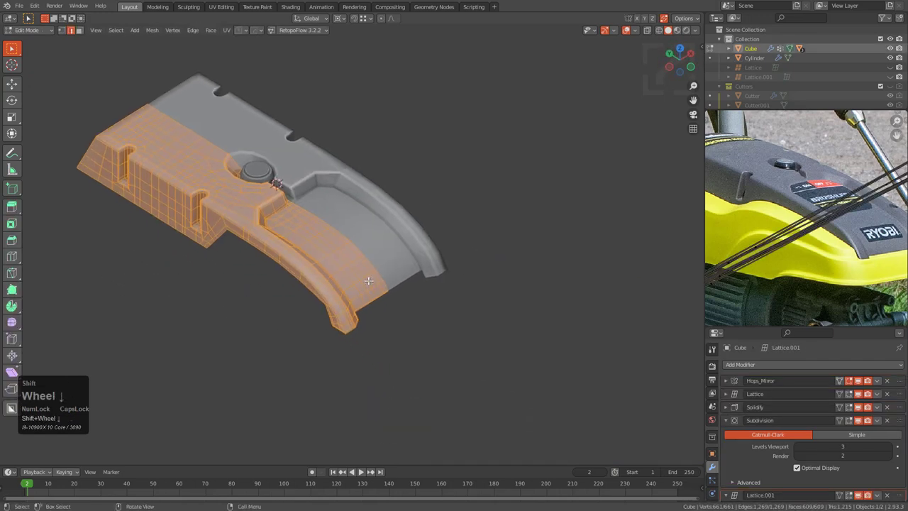
pyautogui.moveTo(395, 303); pyautogui.dragTo(426, 283, button='middle')
pyautogui.scroll(4, 432, 277)
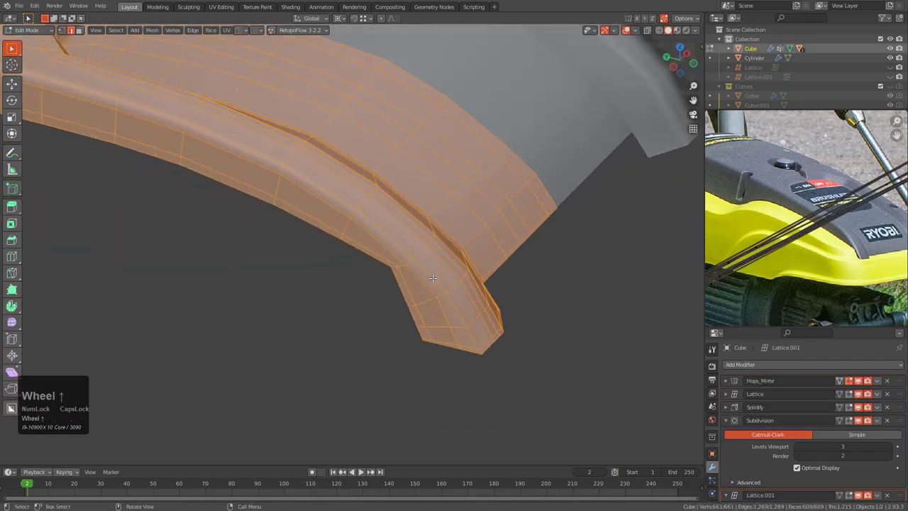
pyautogui.press('Tab')
pyautogui.scroll(-4, 371, 263)
pyautogui.scroll(-3, 435, 291)
pyautogui.moveTo(436, 290); pyautogui.dragTo(371, 265, button='middle')
pyautogui.scroll(3, 377, 279)
# - Slide mesh edges and vertices beside the arch's lower corner along their edges to even out the topology
pyautogui.press('Tab')
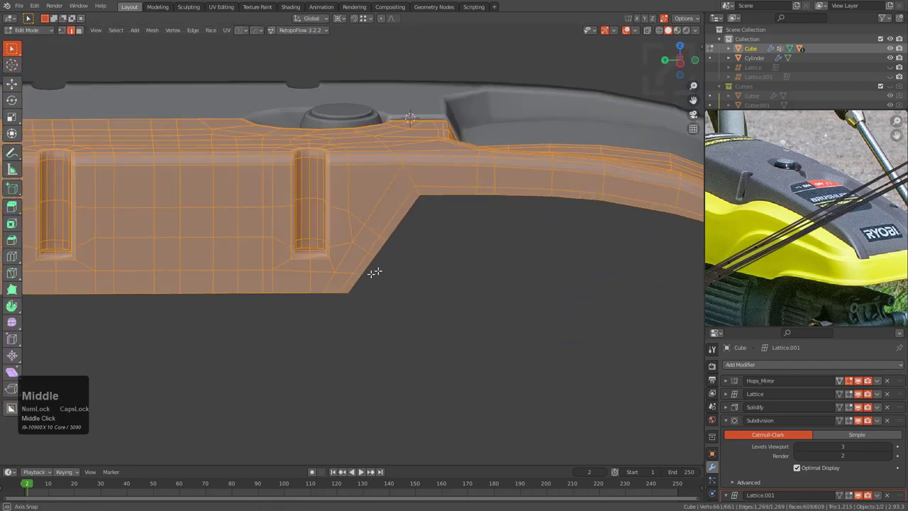
pyautogui.keyDown('shift'); pyautogui.scroll(3, 429, 247); pyautogui.keyUp('shift')
pyautogui.scroll(1, 429, 247)
pyautogui.click(461, 244)
pyautogui.press('g')
pyautogui.press('g')
pyautogui.click(465, 244)
pyautogui.press('1')
pyautogui.scroll(1, 464, 244)
pyautogui.press('g')
pyautogui.press('g')
pyautogui.click(544, 214)
# - Slide the vertices below the arch-side slot's lower corner along their edges, and check the smoothed result
pyautogui.press('g')
pyautogui.press('g')
pyautogui.click(438, 217)
pyautogui.press('g')
pyautogui.press('g')
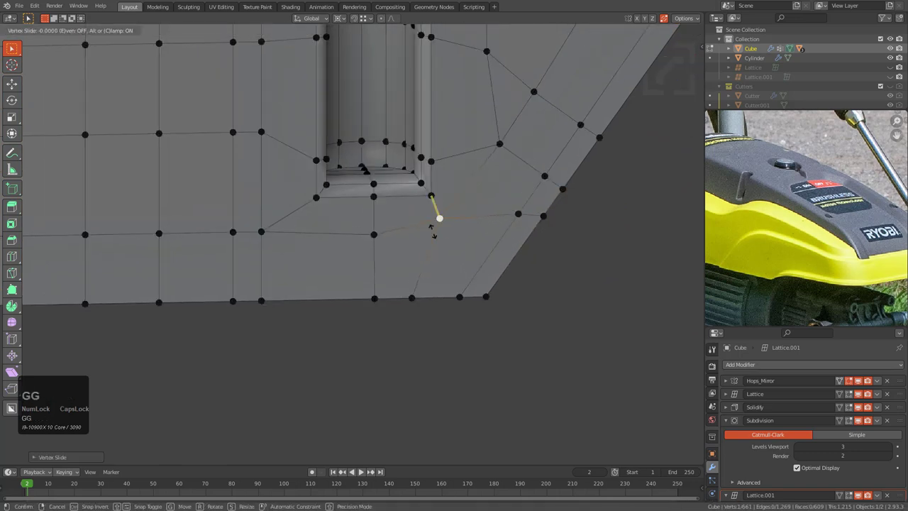
pyautogui.rightClick(420, 234)
pyautogui.press('g')
pyautogui.press('g')
pyautogui.click(405, 295)
pyautogui.press('Tab')
pyautogui.scroll(1, 474, 284)
pyautogui.press('Tab')
# - Slide the vertex path beside the arch's slanted outline inward toward the slot, and check the smoothed corner
pyautogui.click(477, 302)
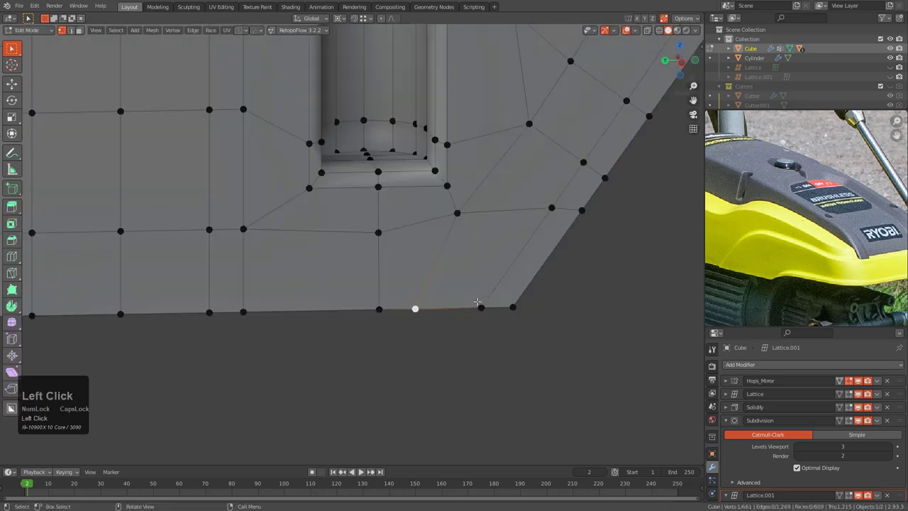
pyautogui.keyDown('shift'); pyautogui.moveTo(551, 205); pyautogui.dragTo(438, 323, button='middle'); pyautogui.keyUp('shift')
pyautogui.keyDown('ctrl'); pyautogui.click(424, 264); pyautogui.keyUp('ctrl')
pyautogui.press('g')
pyautogui.press('g')
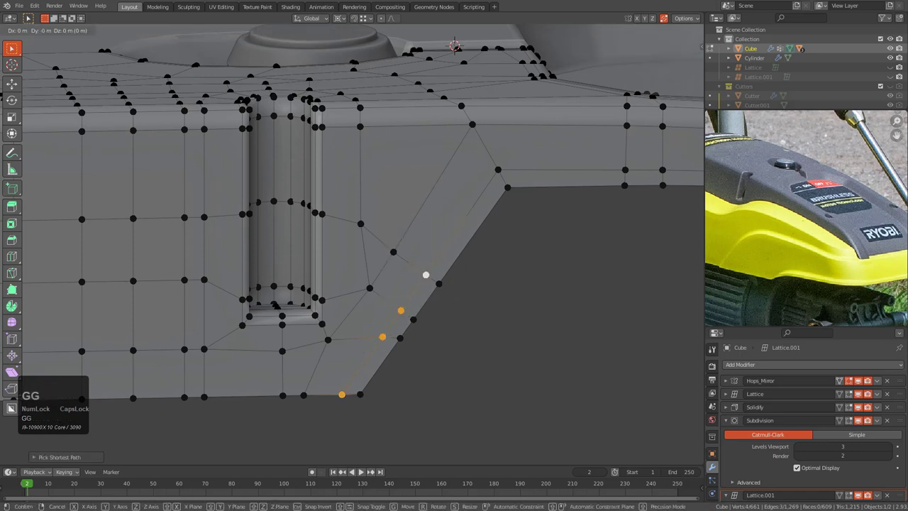
pyautogui.click(401, 258)
pyautogui.press('Tab')
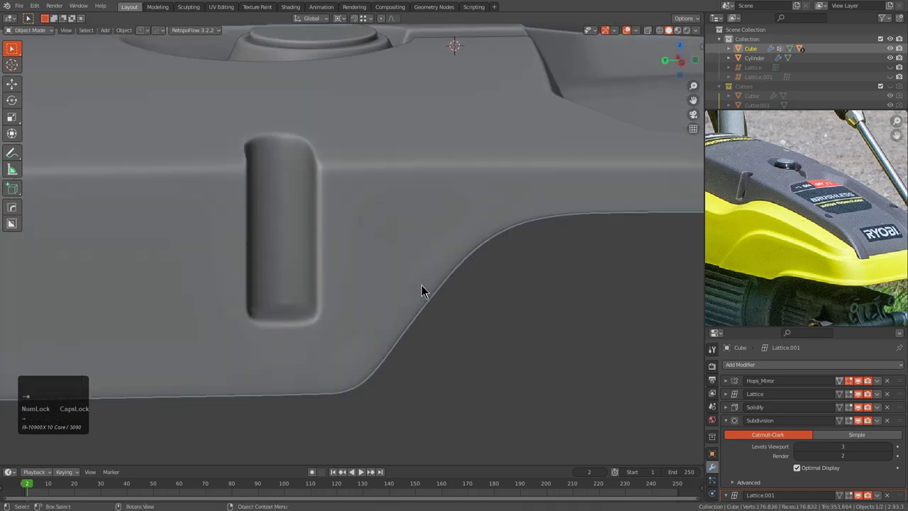
pyautogui.scroll(-3, 421, 290)
pyautogui.scroll(5, 393, 320)
# - Slide the vertices between the slot's lower corner and the arch's slanted edge to refine their spacing
pyautogui.press('Tab')
pyautogui.press('g')
pyautogui.press('g')
pyautogui.middleClick(394, 317)
pyautogui.scroll(2, 397, 308)
pyautogui.press('g')
pyautogui.press('g')
pyautogui.click(402, 296)
pyautogui.press('g')
pyautogui.click(400, 299)
# - Slide two vertices higher up beside the arch's slanted edge slightly along their edges
pyautogui.click(437, 198)
pyautogui.press('g')
pyautogui.press('g')
pyautogui.click(445, 199)
pyautogui.click(483, 139)
pyautogui.press('g')
pyautogui.press('g')
pyautogui.click(493, 142)
# - Inspect the smoothed arch and the cover's side from several distances and angles
pyautogui.scroll(-2, 496, 187)
pyautogui.keyDown('shift'); pyautogui.moveTo(507, 192); pyautogui.dragTo(424, 289, button='middle'); pyautogui.keyUp('shift')
pyautogui.scroll(-3, 405, 216)
pyautogui.keyDown('shift'); pyautogui.moveTo(459, 176); pyautogui.dragTo(369, 273, button='middle'); pyautogui.keyUp('shift')
pyautogui.scroll(-1, 365, 279)
pyautogui.keyDown('shift'); pyautogui.moveTo(362, 283); pyautogui.dragTo(421, 284, button='middle'); pyautogui.keyUp('shift')
pyautogui.scroll(2, 409, 261)
pyautogui.scroll(-2, 409, 261)
pyautogui.scroll(2, 391, 249)
pyautogui.press('Tab')
pyautogui.scroll(2, 385, 277)
pyautogui.scroll(-3, 374, 257)
pyautogui.moveTo(371, 252); pyautogui.dragTo(454, 269, button='middle')
pyautogui.scroll(-2, 765, 460)
# - Try marking the cover's open boundary edges as sharp, leaving out the mirror seam
pyautogui.press('Tab')
pyautogui.press('a')
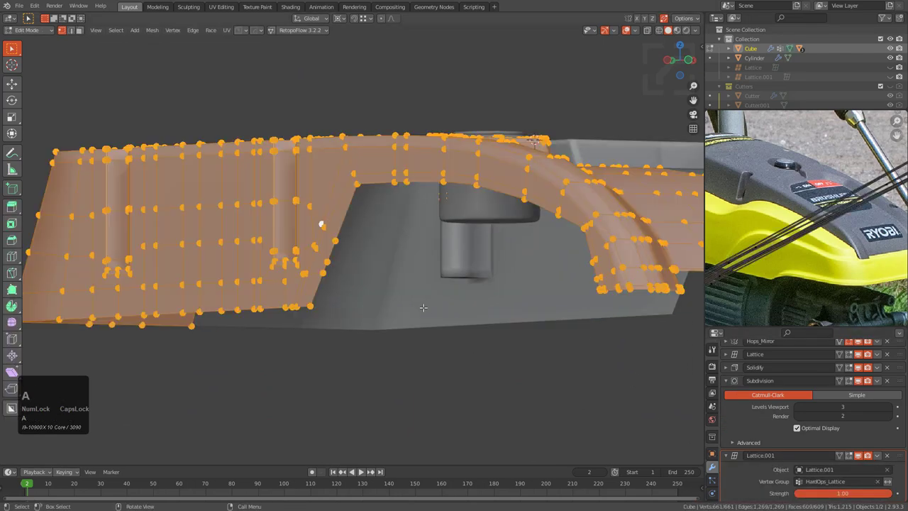
pyautogui.hotkey('ctrl', 'alt', 'shift', 'm')
pyautogui.moveTo(437, 300); pyautogui.dragTo(477, 265, button='middle')
pyautogui.press('2')
pyautogui.keyDown('alt'); pyautogui.keyDown('shift'); pyautogui.click(474, 352); pyautogui.keyUp('shift'); pyautogui.keyUp('alt')
pyautogui.scroll(-4, 473, 353)
pyautogui.scroll(1, 454, 261)
pyautogui.press('q')
pyautogui.click(461, 228)
# - Unmark the two sharp edges at the arch's lower corner after checking the smoothed outline
pyautogui.press('Tab')
pyautogui.scroll(3, 383, 199)
pyautogui.scroll(-2, 479, 258)
pyautogui.press('Tab')
pyautogui.scroll(3, 490, 284)
pyautogui.click(446, 353)
pyautogui.rightClick(497, 333)
pyautogui.click(494, 319)
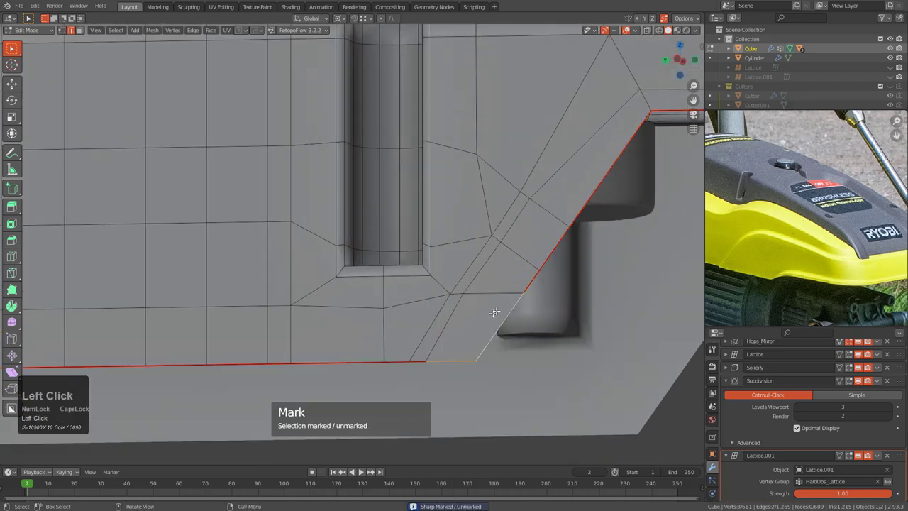
# - Select all open boundary edges and clear their sharp marks
pyautogui.scroll(-3, 454, 244)
pyautogui.press('a')
pyautogui.hotkey('ctrl', 'shift', 'alt', 'm')
pyautogui.press('q')
pyautogui.click(482, 228)
pyautogui.press('Tab')
# - Move the Solidify modifier below Subdivision in the cover's stack and inspect the rim from below
pyautogui.moveTo(438, 270)
pyautogui.mouseDown(button='middle')
pyautogui.moveTo(341, 256)
pyautogui.moveTo(351, 258)
pyautogui.mouseUp(button='middle')
pyautogui.scroll(2, 778, 434)
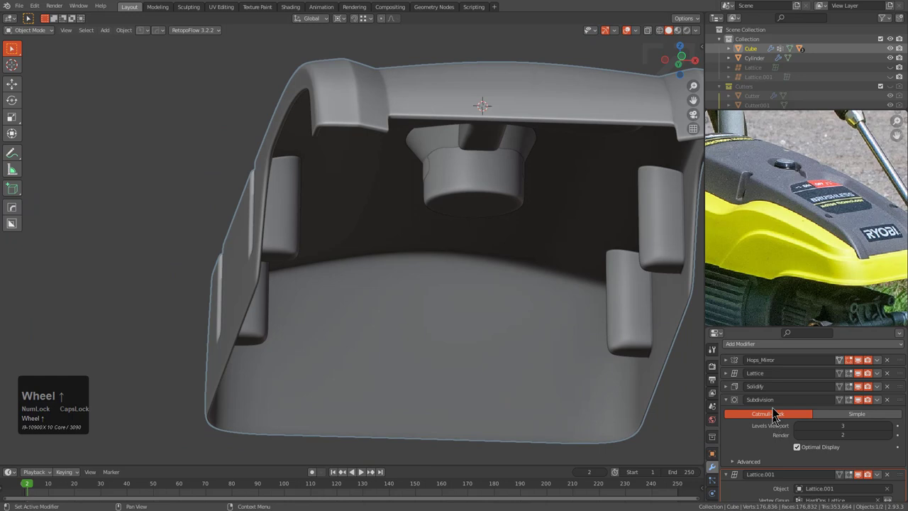
pyautogui.moveTo(899, 386); pyautogui.dragTo(901, 448)
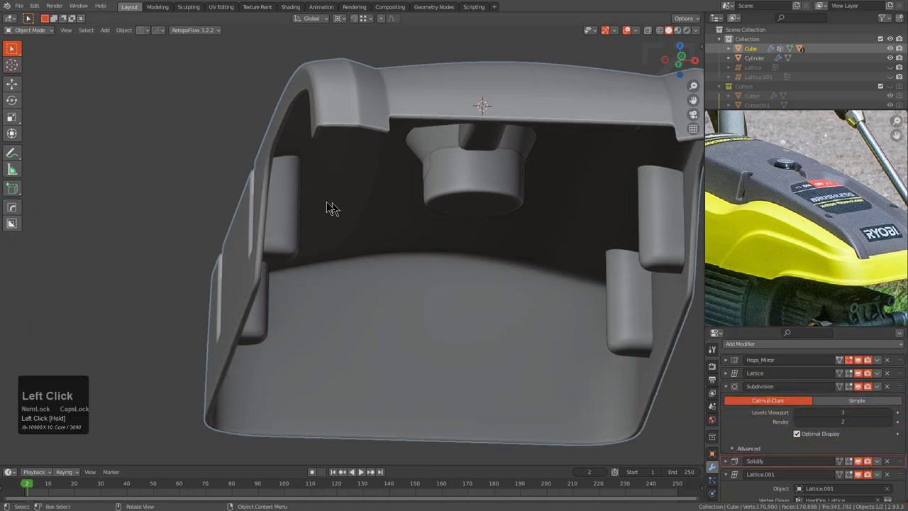
pyautogui.scroll(5, 348, 221)
pyautogui.moveTo(210, 282); pyautogui.dragTo(375, 249, button='middle')
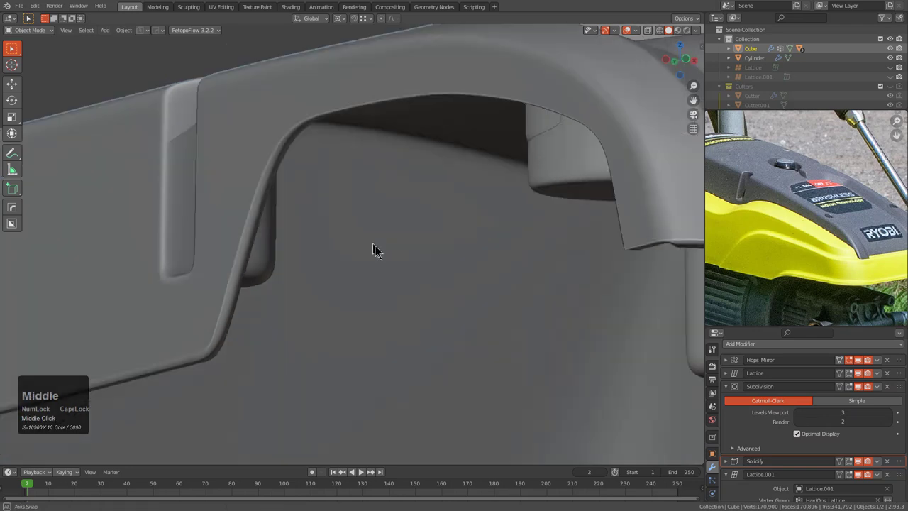
# - Enable Auto Smooth at 60° on the cover and save the file
pyautogui.hotkey('ctrl', '`')
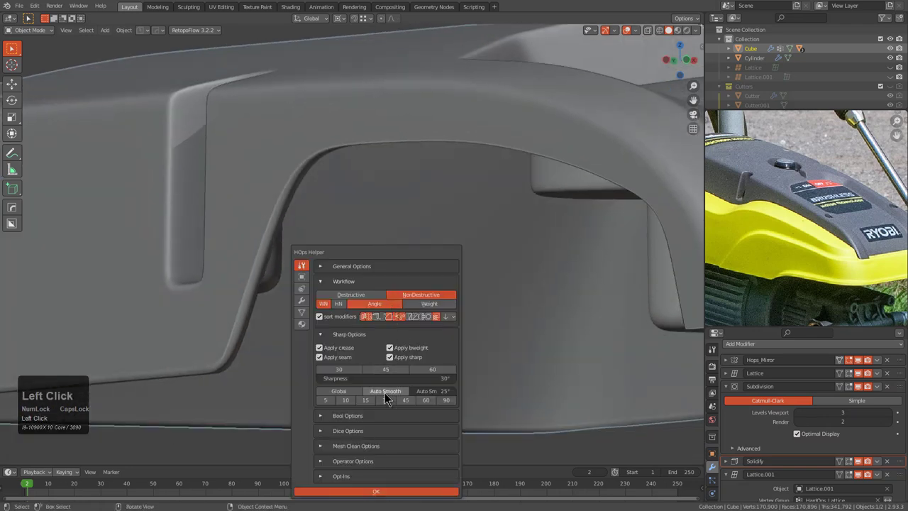
pyautogui.click(385, 393)
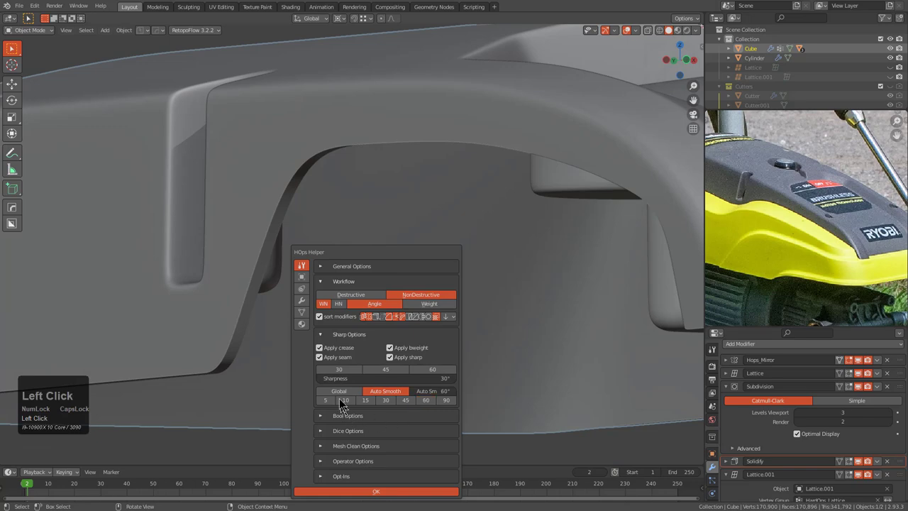
pyautogui.moveTo(260, 339); pyautogui.dragTo(391, 257, button='middle')
pyautogui.scroll(3, 320, 282)
pyautogui.scroll(-2, 331, 245)
pyautogui.keyDown('shift'); pyautogui.moveTo(331, 246); pyautogui.dragTo(431, 252, button='middle'); pyautogui.keyUp('shift')
pyautogui.hotkey('ctrl', 's')
pyautogui.click(401, 245)
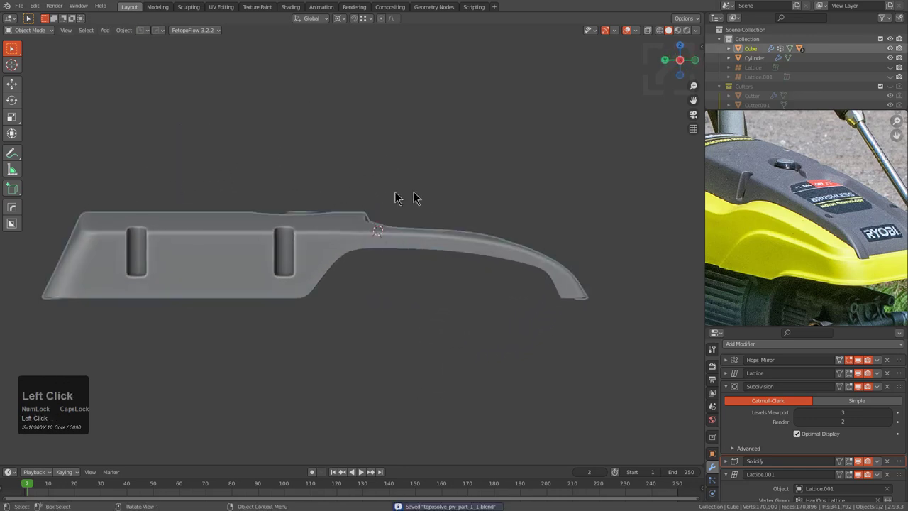
# - Examine the cover's front tip in the reference photo and compare it with the arm's end in side view
pyautogui.scroll(-4, 769, 212)
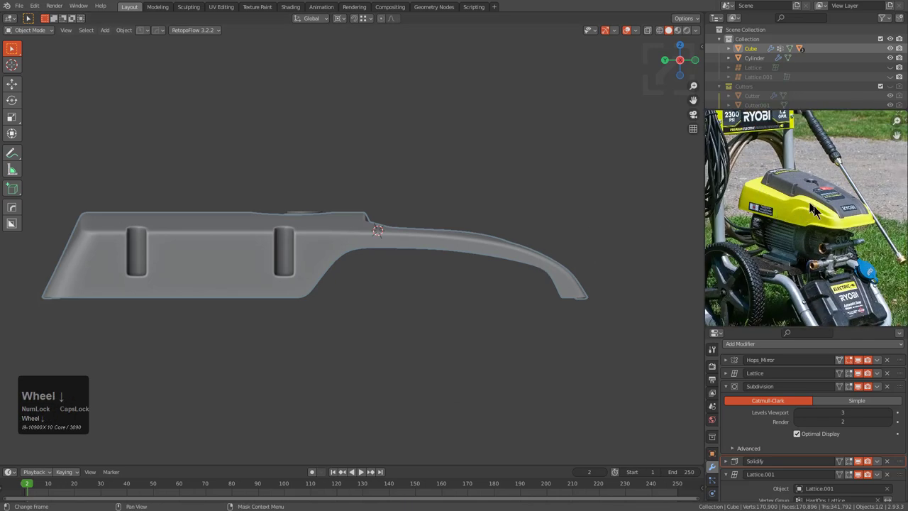
pyautogui.scroll(1, 386, 248)
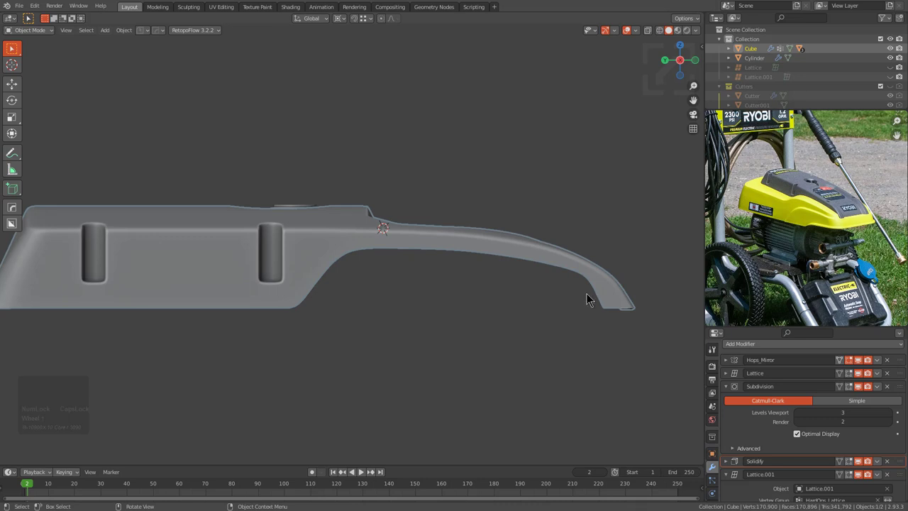
pyautogui.scroll(6, 815, 225)
pyautogui.moveTo(814, 230); pyautogui.dragTo(813, 272, button='middle')
pyautogui.scroll(1, 829, 263)
pyautogui.scroll(1, 830, 270)
pyautogui.moveTo(618, 296); pyautogui.dragTo(525, 303, button='middle')
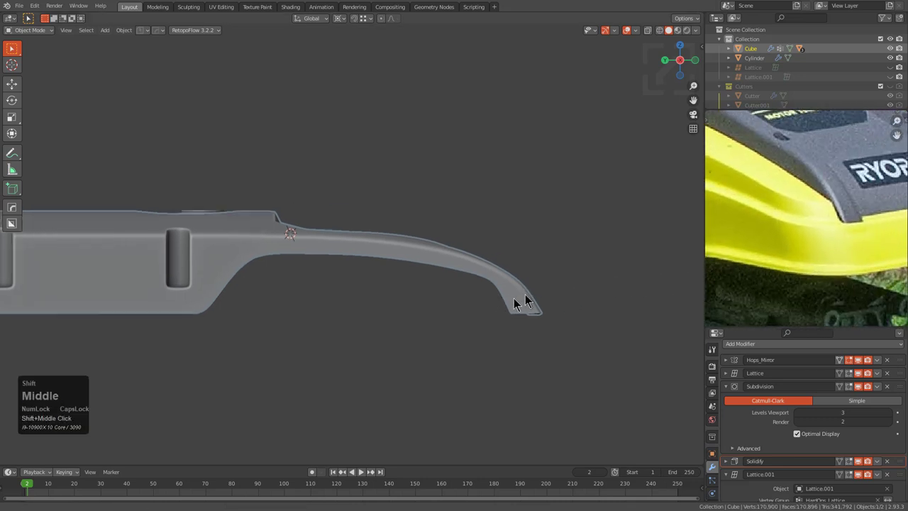
pyautogui.scroll(2, 551, 315)
# - Slide the upper edge path at the arm's lower end toward the outer outline
pyautogui.press('Tab')
pyautogui.scroll(3, 550, 313)
pyautogui.moveTo(452, 294); pyautogui.dragTo(426, 280, button='middle')
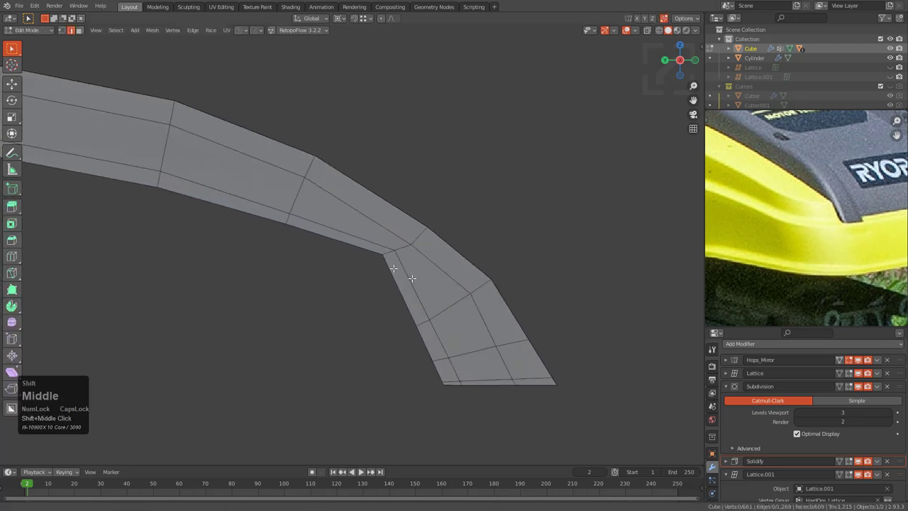
pyautogui.scroll(2, 439, 282)
pyautogui.press('g')
pyautogui.press('g')
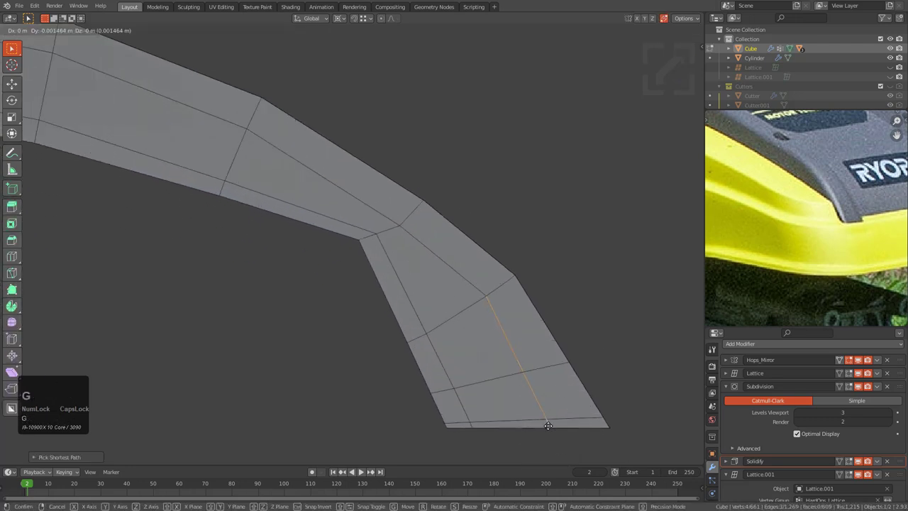
pyautogui.click(543, 381)
# - Slide the next two vertices up the arm toward the outer outline to continue the tightened edge flow
pyautogui.click(400, 225)
pyautogui.press('g')
pyautogui.press('g')
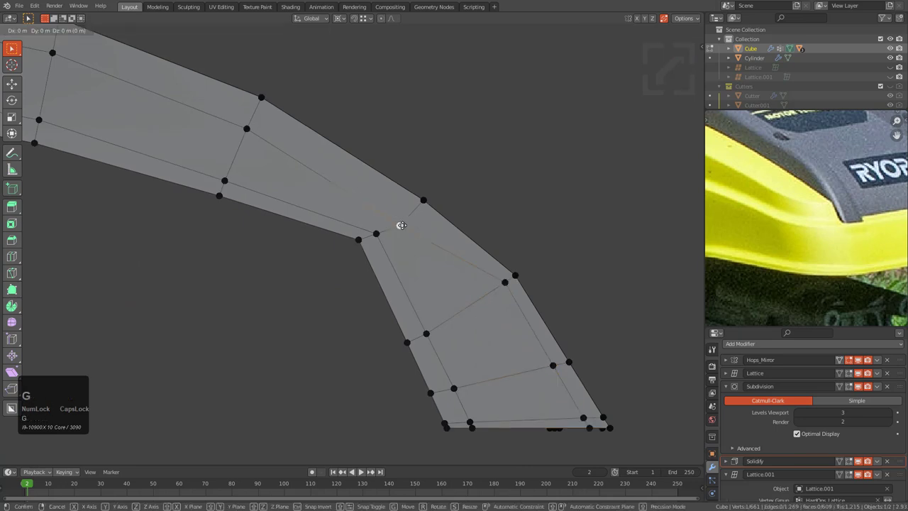
pyautogui.click(414, 209)
pyautogui.click(246, 129)
pyautogui.press('g')
pyautogui.press('g')
pyautogui.click(248, 122)
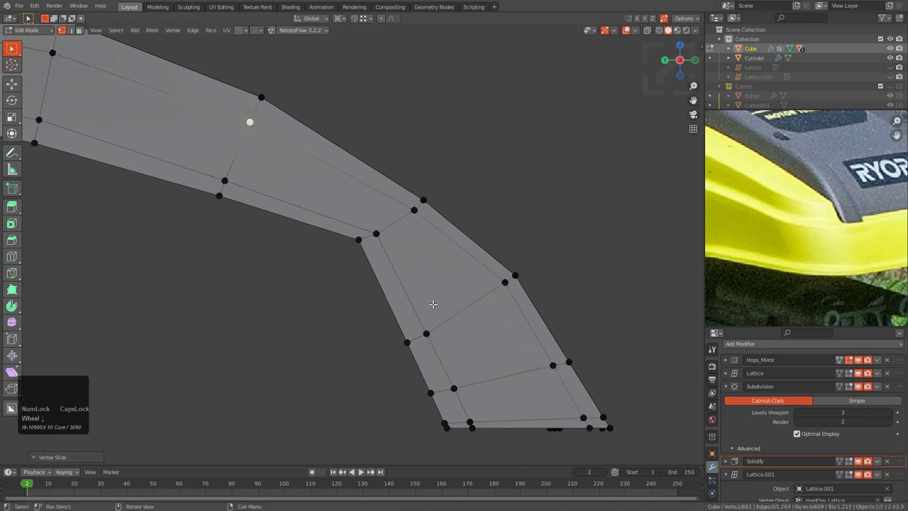
# - Select the face strip along the inner side of the arm's end and move it forward along Y to narrow the tip
pyautogui.keyDown('shift'); pyautogui.moveTo(410, 295); pyautogui.dragTo(363, 245, button='middle'); pyautogui.keyUp('shift')
pyautogui.scroll(-1, 363, 245)
pyautogui.hotkey('alt', 'a')
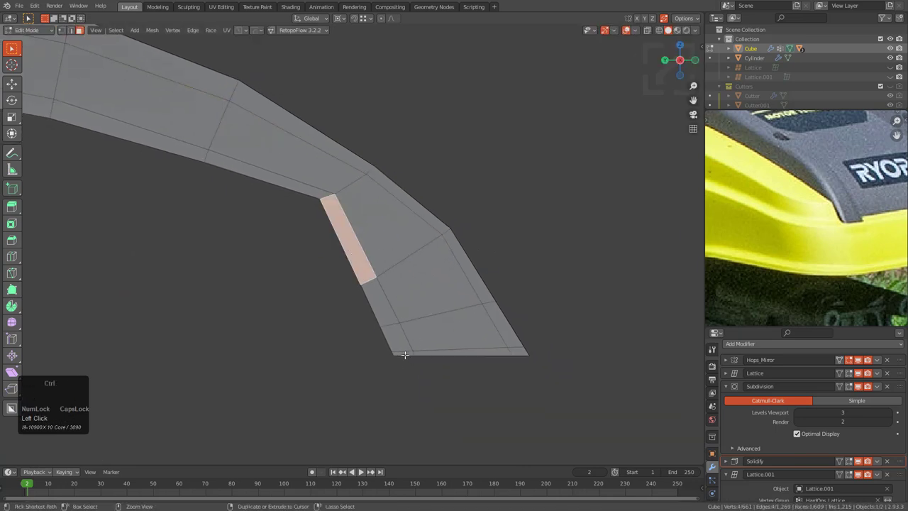
pyautogui.keyDown('ctrl'); pyautogui.click(404, 355); pyautogui.keyUp('ctrl')
pyautogui.press('g')
pyautogui.press('x')
pyautogui.press('y')
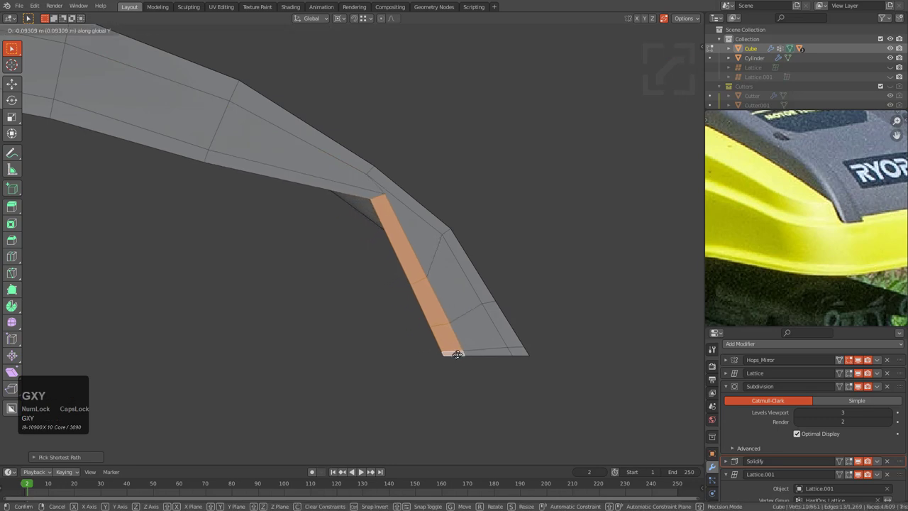
pyautogui.click(486, 352)
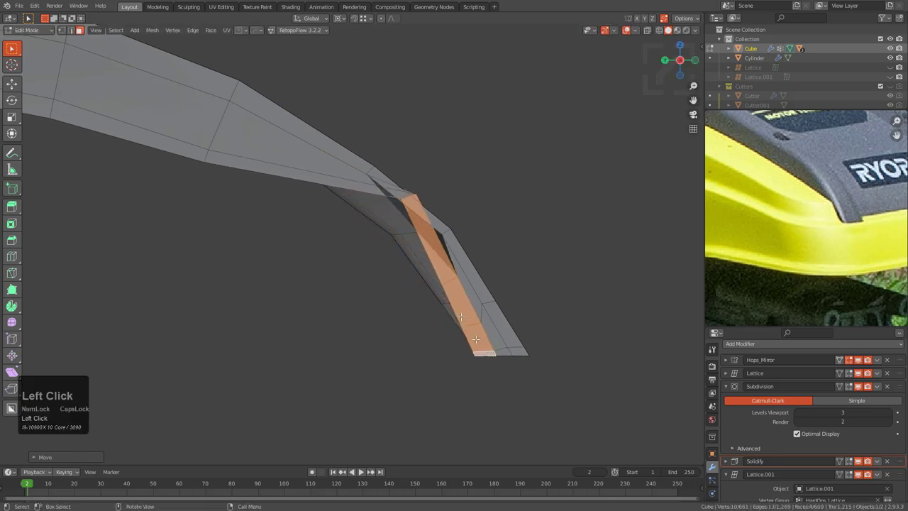
# - Move the inner edge at the arm's bend back along Y and rotate it to line up with the row across the arm
pyautogui.scroll(2, 421, 176)
pyautogui.click(421, 176)
pyautogui.press('g')
pyautogui.press('x')
pyautogui.press('y')
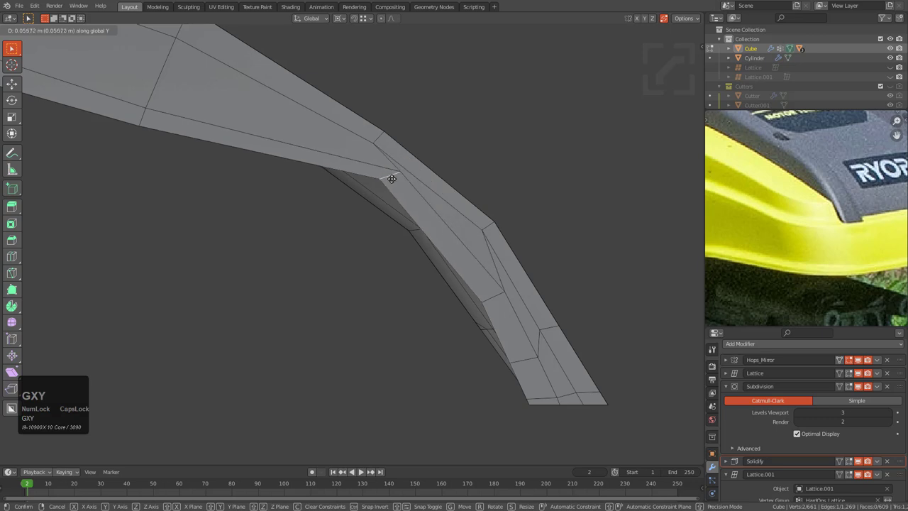
pyautogui.click(358, 179)
pyautogui.press('r')
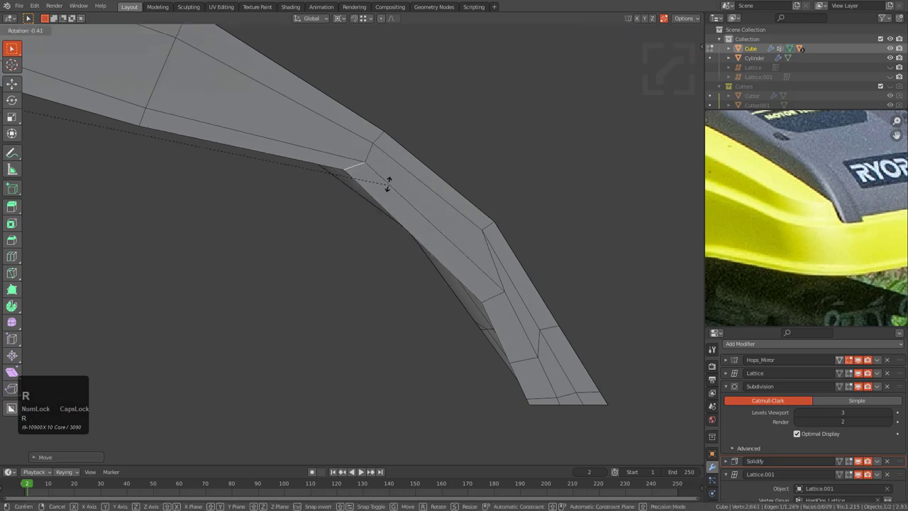
pyautogui.press('r')
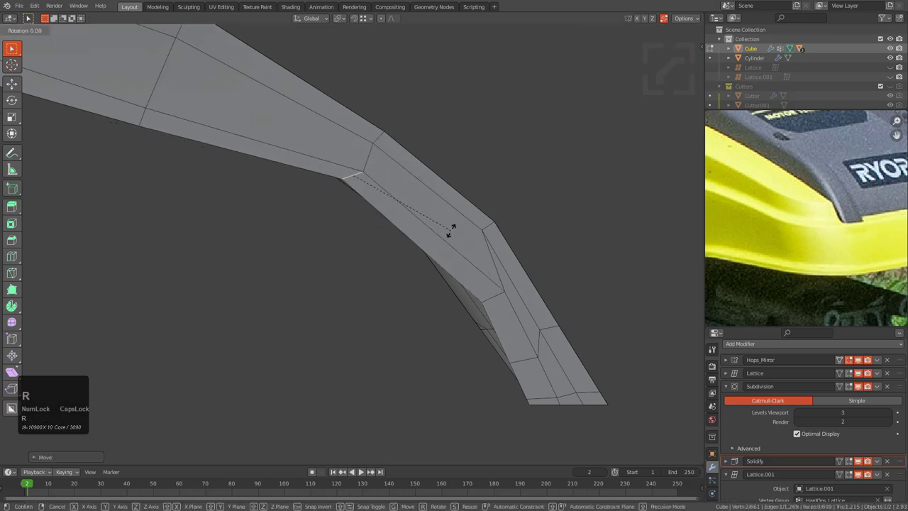
pyautogui.click(426, 168)
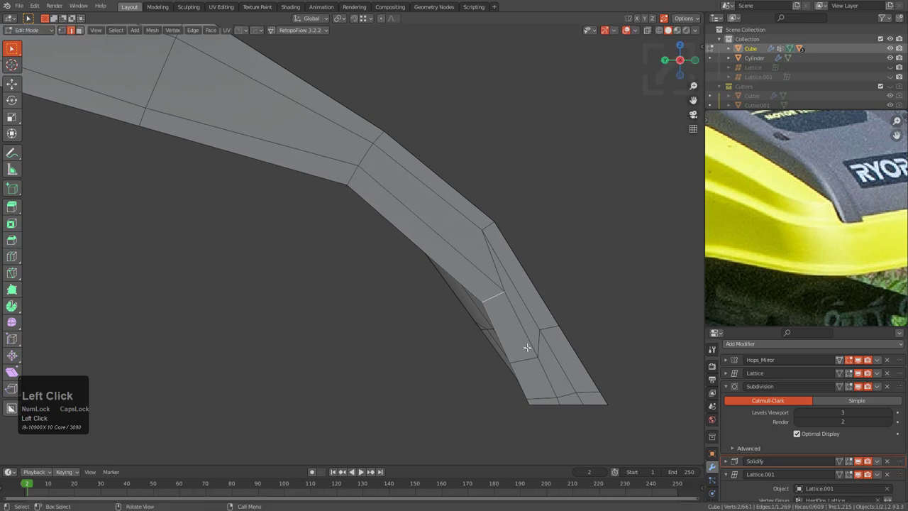
# - Move the next inner edge down the arm along Y to bring the lower inner outline into line
pyautogui.press('g')
pyautogui.press('y')
pyautogui.click(538, 398)
# - Slide the vertex beside the inner outline on the arm's lower bend row to even out the row's spacing
pyautogui.moveTo(538, 399); pyautogui.dragTo(496, 322, button='middle')
pyautogui.keyDown('shift'); pyautogui.moveTo(432, 426); pyautogui.dragTo(421, 317, button='middle'); pyautogui.keyUp('shift')
pyautogui.scroll(-3, 425, 305)
pyautogui.moveTo(432, 275); pyautogui.dragTo(454, 245, button='middle')
pyautogui.press('1')
pyautogui.click(330, 153)
pyautogui.press('g')
pyautogui.press('g')
pyautogui.click(308, 128)
# - Slide the two middle vertices of the row below the bend to space them evenly across the arm
pyautogui.click(382, 261)
pyautogui.press('g')
pyautogui.press('g')
pyautogui.click(374, 248)
pyautogui.click(398, 215)
pyautogui.press('g')
pyautogui.press('g')
pyautogui.click(421, 313)
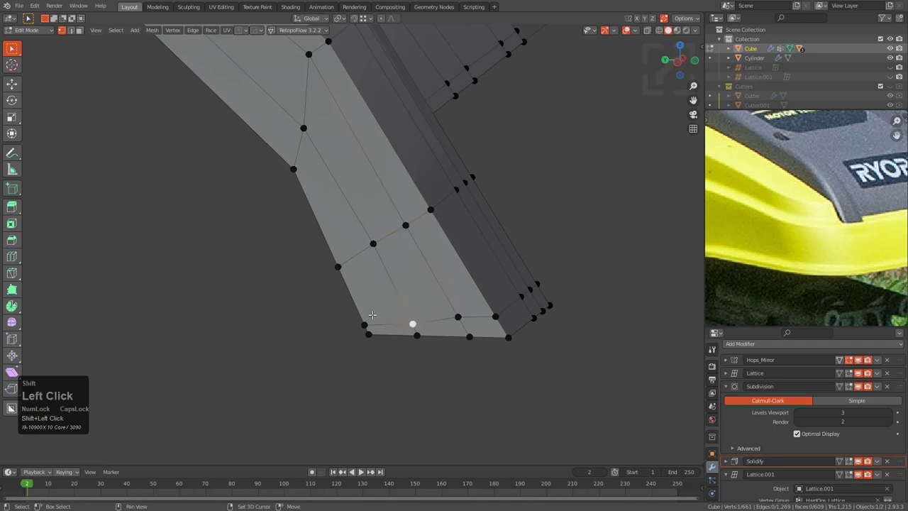
# - Slide the middle vertices of the row just above the arm's end to spread them evenly across its width
pyautogui.keyDown('shift'); pyautogui.click(372, 314); pyautogui.keyUp('shift')
pyautogui.press('g')
pyautogui.press('g')
pyautogui.click(381, 310)
pyautogui.click(408, 313)
pyautogui.press('g')
pyautogui.press('g')
pyautogui.click(414, 314)
# - Slide vertices around the arm's bend to even out the edge flow leading into the end section
pyautogui.keyDown('shift'); pyautogui.moveTo(339, 222); pyautogui.dragTo(403, 349, button='middle'); pyautogui.keyUp('shift')
pyautogui.scroll(-1, 403, 349)
pyautogui.click(366, 255)
pyautogui.press('g')
pyautogui.press('g')
pyautogui.click(355, 248)
pyautogui.moveTo(426, 230); pyautogui.dragTo(372, 238, button='middle')
pyautogui.scroll(2, 372, 238)
pyautogui.moveTo(375, 204); pyautogui.dragTo(429, 259, button='middle')
pyautogui.scroll(-1, 455, 298)
pyautogui.press('g')
pyautogui.press('g')
pyautogui.click(451, 267)
# - Slide one more vertex on the arm to align its row, and check the smoothed arm in side view
pyautogui.press('g')
pyautogui.rightClick(479, 250)
pyautogui.click(478, 248)
pyautogui.press('g')
pyautogui.press('g')
pyautogui.click(482, 247)
pyautogui.scroll(-3, 482, 247)
pyautogui.scroll(-1, 399, 281)
pyautogui.press('a')
pyautogui.press('Tab')
pyautogui.press('Tab')
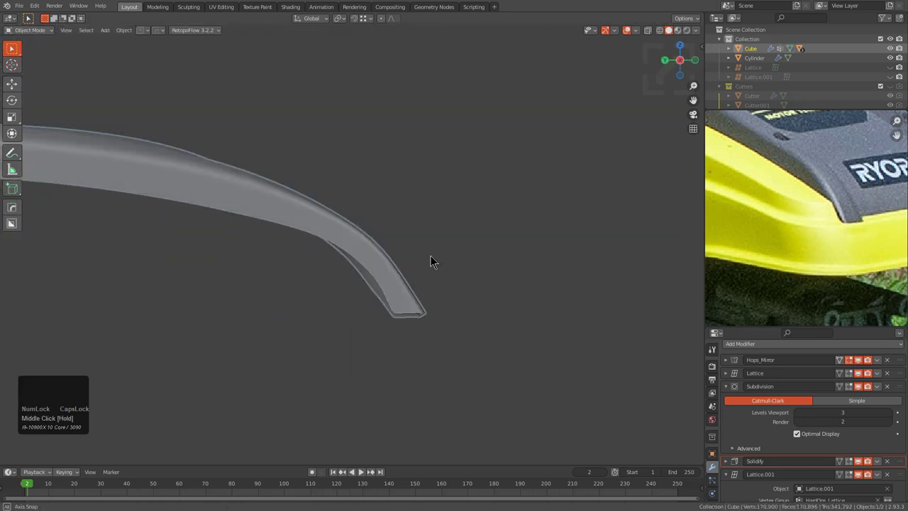
# - Slide the inner edge below the bend up the arm, and move and rotate it into line with the outer corner row
pyautogui.scroll(2, 430, 260)
pyautogui.press('Tab')
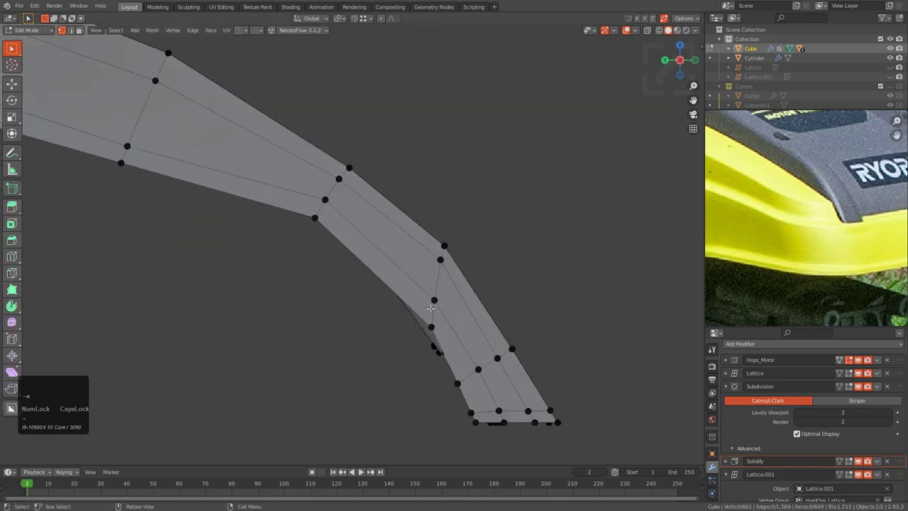
pyautogui.press('g')
pyautogui.click(392, 275)
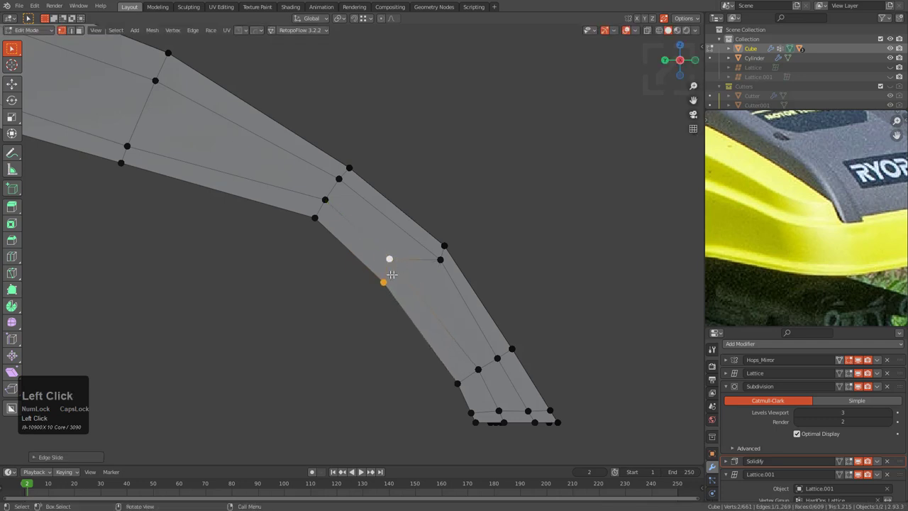
pyautogui.keyDown('shift'); pyautogui.click(391, 255); pyautogui.keyUp('shift')
pyautogui.press('r')
pyautogui.click(439, 309)
pyautogui.press('g')
pyautogui.click(459, 305)
pyautogui.press('r')
pyautogui.click(449, 309)
# - Slide the inner edge above the bend down close to the corner row to sharpen the corner, and check the smoothed result
pyautogui.press('g')
pyautogui.press('g')
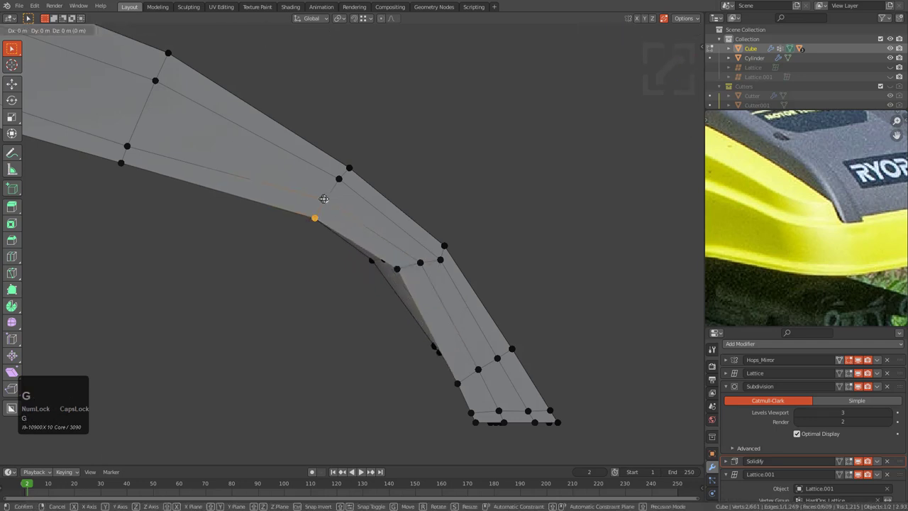
pyautogui.click(448, 256)
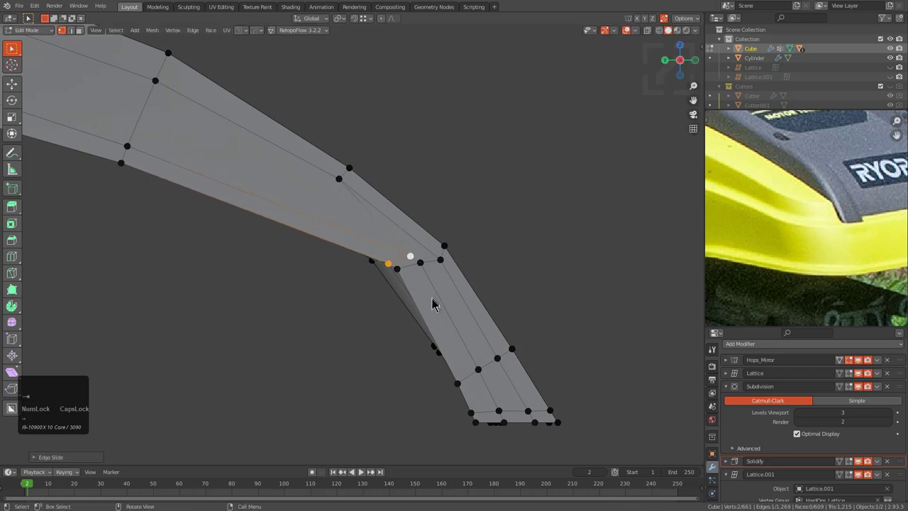
pyautogui.press('Tab')
pyautogui.moveTo(465, 385); pyautogui.dragTo(368, 301, button='middle')
pyautogui.moveTo(349, 290); pyautogui.dragTo(365, 328, button='middle')
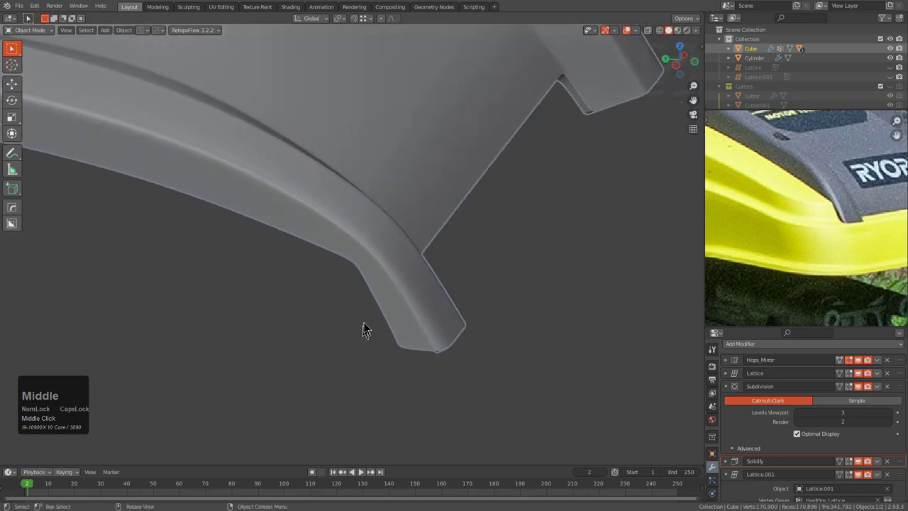
pyautogui.scroll(1, 359, 273)
pyautogui.moveTo(359, 273); pyautogui.dragTo(366, 261, button='middle')
# - Slide the vertices at the inner corner of the arm's bend to refine the tightened corner
pyautogui.press('Tab')
pyautogui.scroll(2, 399, 304)
pyautogui.scroll(2, 399, 303)
pyautogui.press('g')
pyautogui.press('g')
pyautogui.click(374, 217)
pyautogui.press('g')
pyautogui.press('g')
pyautogui.click(427, 208)
# - Slide the single vertex just above the arm's inner corner along its edge to refine the corner topology
pyautogui.moveTo(428, 209); pyautogui.dragTo(350, 233, button='middle')
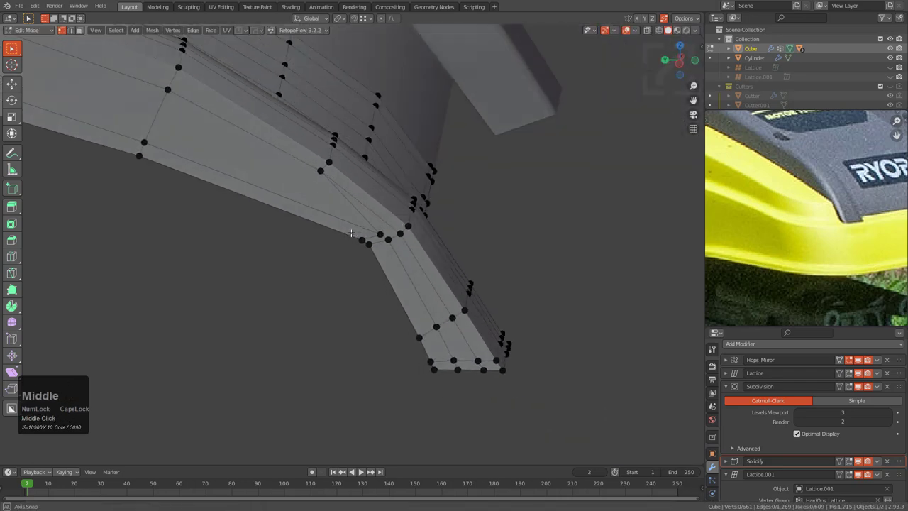
pyautogui.click(352, 234)
pyautogui.press('g')
pyautogui.press('g')
pyautogui.click(407, 281)
# - Select the four-vertex row across the arm's side below the bend and slide it up toward the corner
pyautogui.moveTo(407, 281)
pyautogui.mouseDown(button='middle')
pyautogui.moveTo(431, 343)
pyautogui.moveTo(405, 314)
pyautogui.moveTo(425, 269)
pyautogui.moveTo(419, 286)
pyautogui.mouseUp(button='middle')
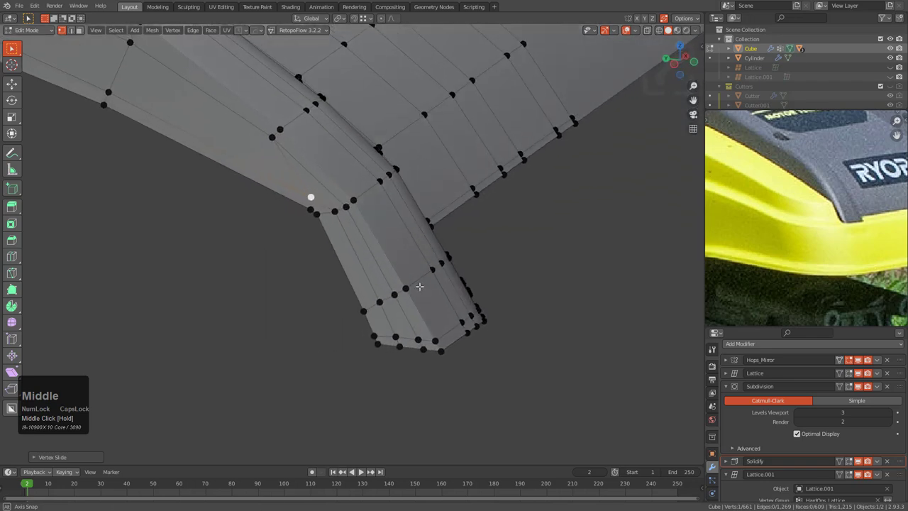
pyautogui.scroll(2, 354, 335)
pyautogui.keyDown('ctrl'); pyautogui.click(426, 305); pyautogui.keyUp('ctrl')
pyautogui.press('g')
pyautogui.press('g')
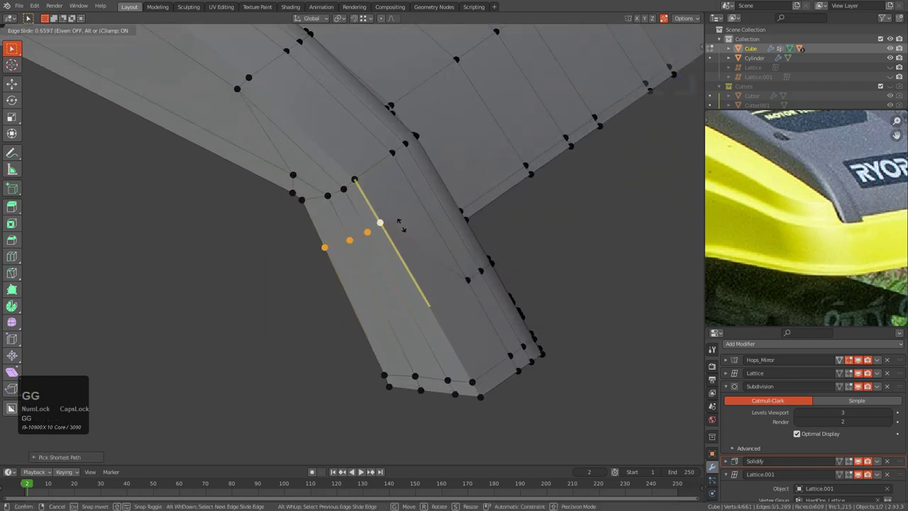
pyautogui.click(394, 204)
pyautogui.moveTo(395, 205); pyautogui.dragTo(408, 346, button='middle')
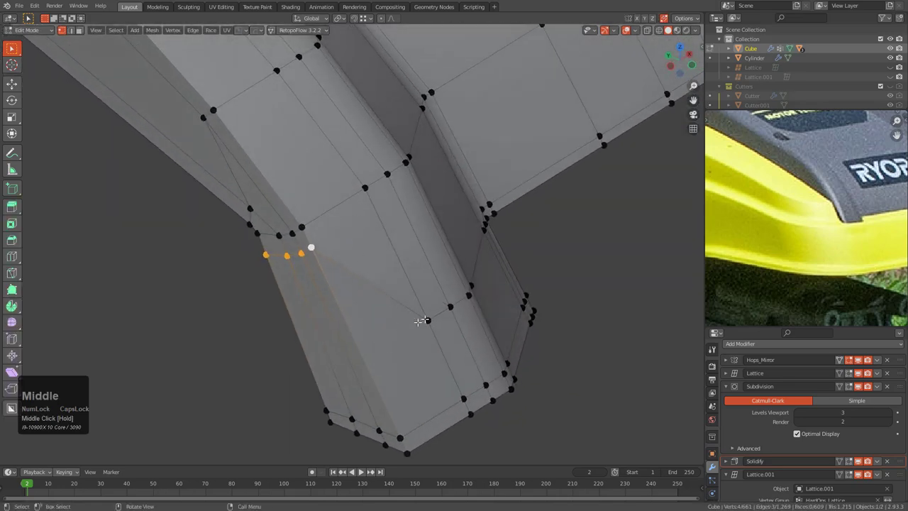
pyautogui.moveTo(349, 338); pyautogui.dragTo(385, 290, button='middle')
pyautogui.press('g')
pyautogui.press('g')
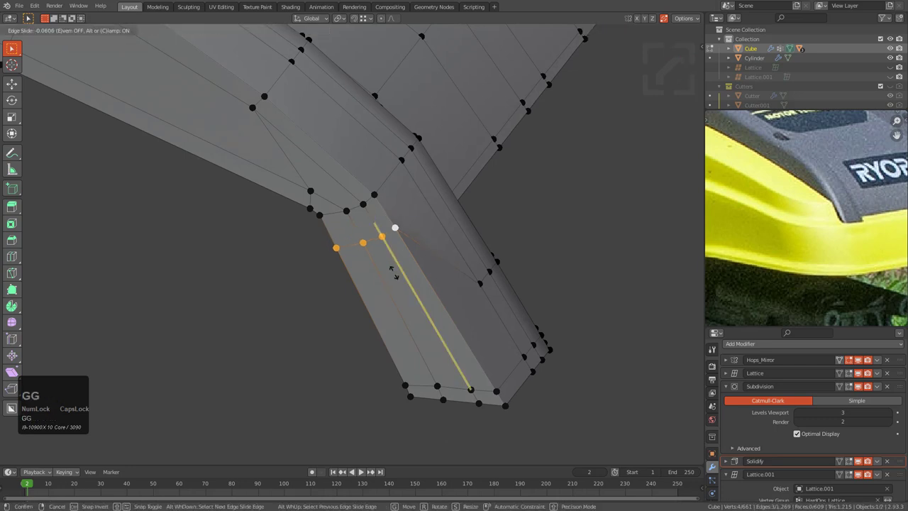
pyautogui.click(364, 257)
# - Check the smoothed corner and slide the selected four-vertex row even closer to the bend
pyautogui.press('Tab')
pyautogui.moveTo(336, 235); pyautogui.dragTo(367, 262, button='middle')
pyautogui.press('Tab')
pyautogui.press('g')
pyautogui.press('g')
pyautogui.click(342, 198)
# - Slide the four-vertex row back down to about the middle of the arm's end section to soften the corner
pyautogui.press('Tab')
pyautogui.moveTo(330, 216); pyautogui.dragTo(367, 221, button='middle')
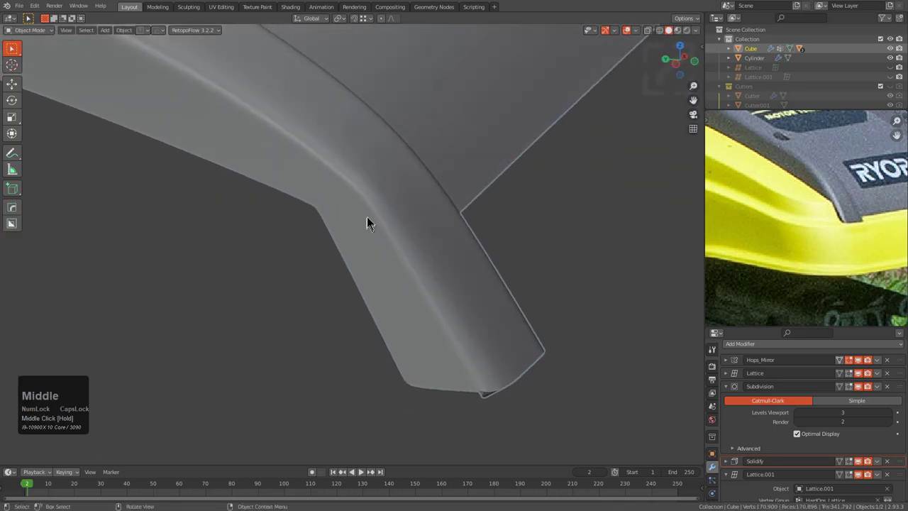
pyautogui.press('Tab')
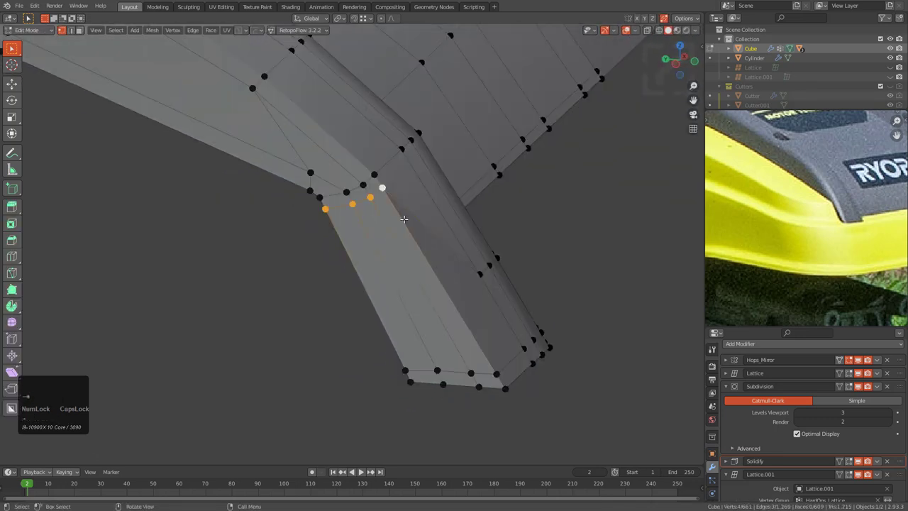
pyautogui.press('g')
pyautogui.press('g')
pyautogui.press('g')
pyautogui.rightClick(453, 310)
pyautogui.press('g')
pyautogui.press('g')
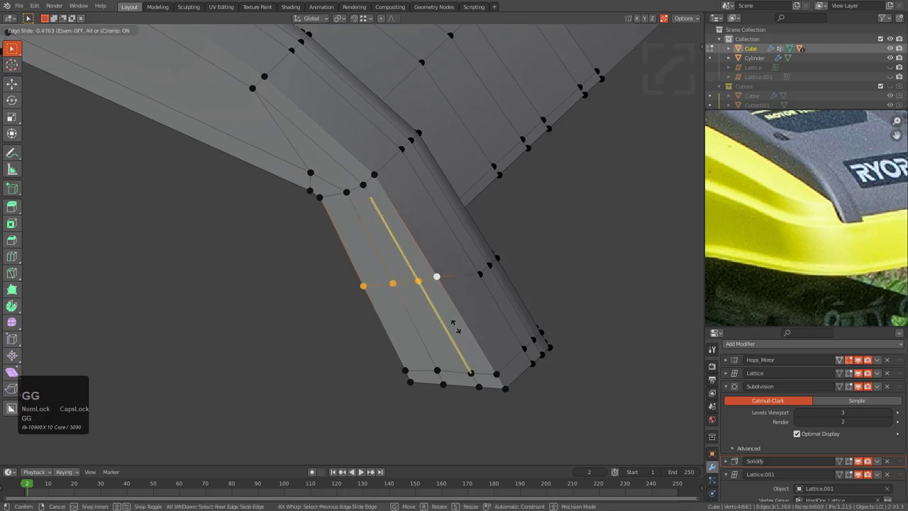
pyautogui.click(456, 328)
# - Examine the smoothed arm end from several angles and check its vertex rows in side view with X-ray
pyautogui.scroll(-2, 451, 322)
pyautogui.press('Tab')
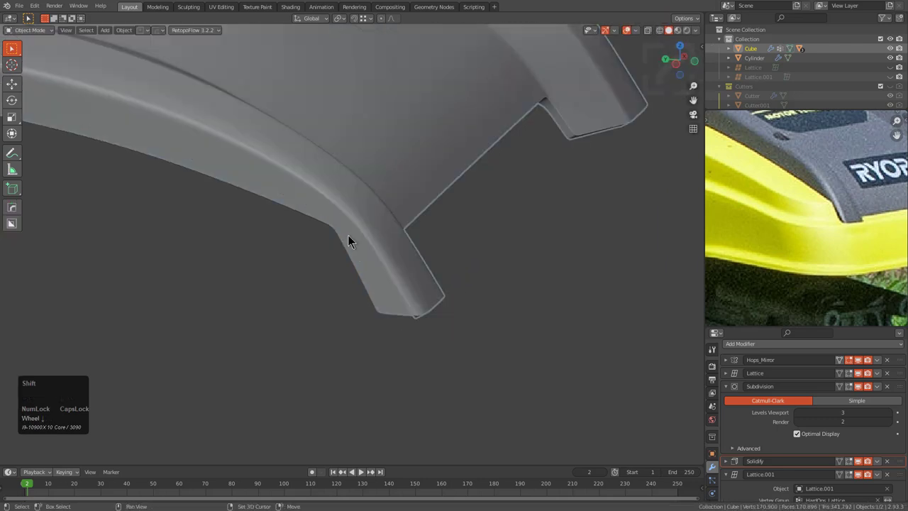
pyautogui.scroll(-1, 383, 318)
pyautogui.keyDown('alt'); pyautogui.moveTo(383, 319); pyautogui.dragTo(383, 278, button='middle'); pyautogui.keyUp('alt')
pyautogui.scroll(-2, 490, 268)
pyautogui.scroll(3, 499, 288)
pyautogui.scroll(2, 500, 289)
pyautogui.press('Tab')
pyautogui.moveTo(438, 263); pyautogui.dragTo(359, 276, button='middle')
pyautogui.hotkey('alt', 'z')
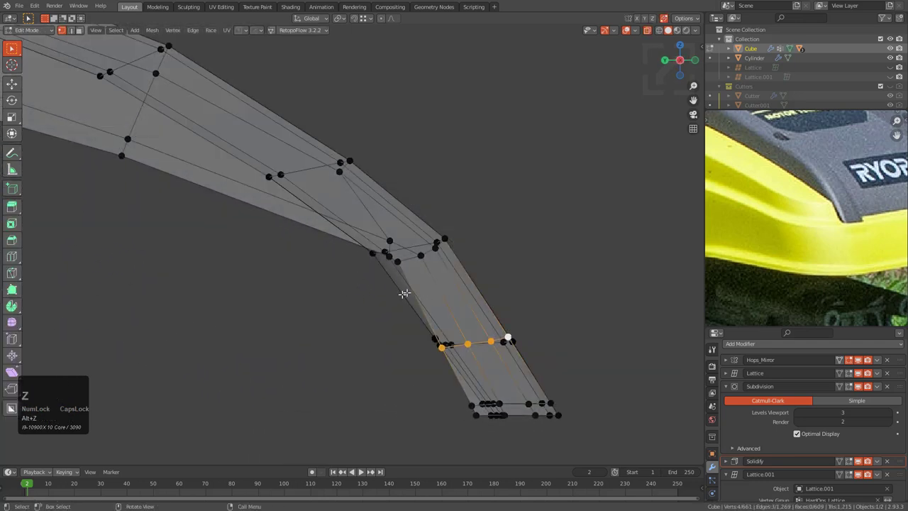
pyautogui.scroll(-2, 410, 284)
pyautogui.press('Tab')
pyautogui.moveTo(410, 261); pyautogui.dragTo(450, 302, button='middle')
pyautogui.scroll(-4, 449, 301)
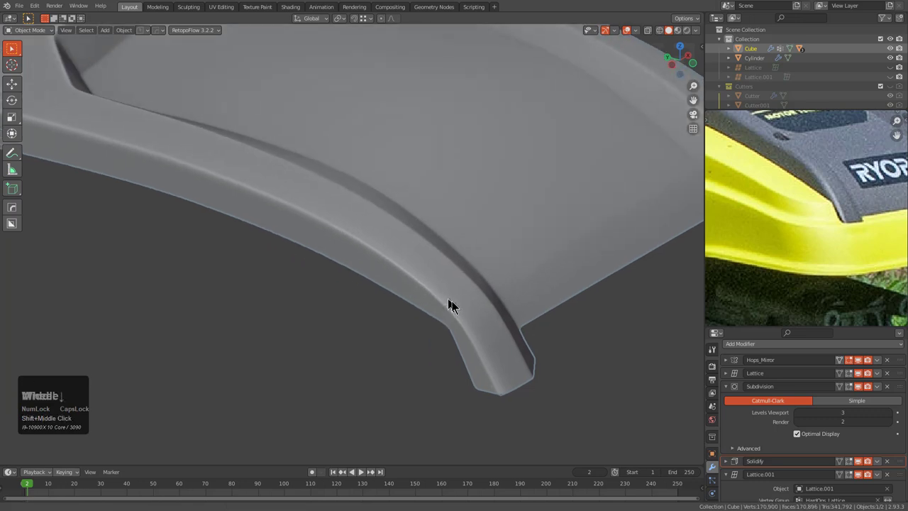
# - Deselect everything and examine the whole cover, the recessed panel and both arm ends from different angles
pyautogui.hotkey('alt', 'a')
pyautogui.keyDown('shift'); pyautogui.scroll(-1, 358, 272); pyautogui.keyUp('shift')
pyautogui.moveTo(363, 253); pyautogui.dragTo(395, 298, button='middle')
pyautogui.scroll(-2, 430, 265)
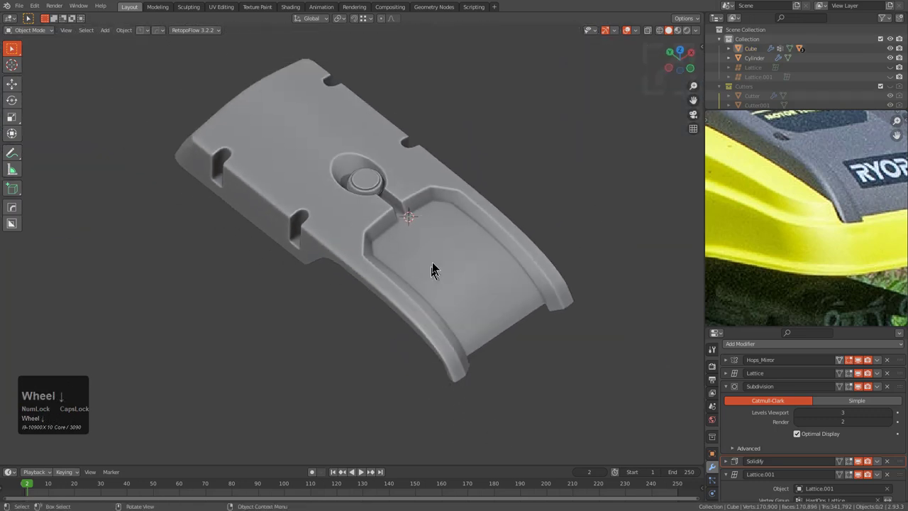
pyautogui.moveTo(430, 265); pyautogui.dragTo(428, 277, button='middle')
pyautogui.scroll(2, 410, 243)
pyautogui.moveTo(410, 243); pyautogui.dragTo(415, 304, button='middle')
pyautogui.scroll(2, 411, 245)
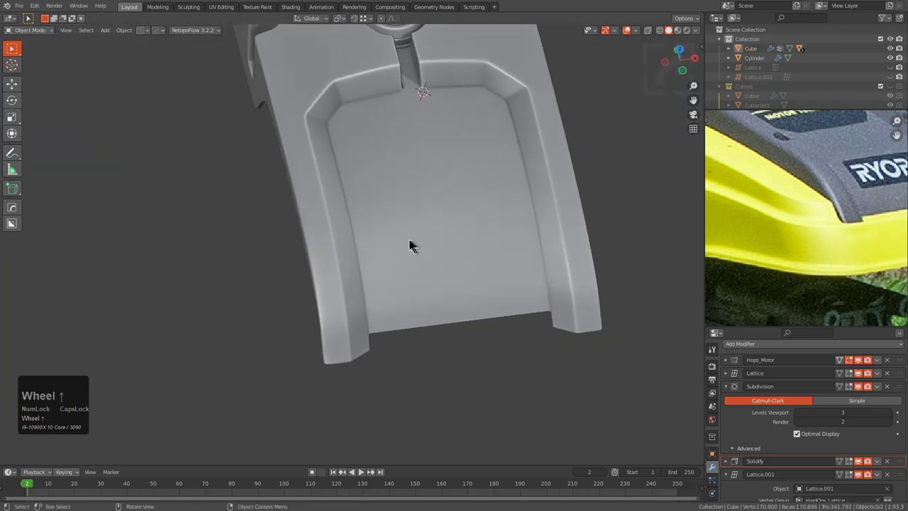
pyautogui.moveTo(411, 245); pyautogui.dragTo(428, 259, button='middle')
pyautogui.scroll(2, 451, 301)
pyautogui.scroll(2, 440, 310)
pyautogui.moveTo(451, 297); pyautogui.dragTo(333, 298, button='middle')
# - Add an edge loop around the cover's top perimeter and slide it close to the side edge as a support loop
pyautogui.press('Tab')
pyautogui.scroll(2, 426, 312)
pyautogui.keyDown('alt'); pyautogui.click(417, 312); pyautogui.keyUp('alt')
pyautogui.scroll(-2, 417, 313)
pyautogui.scroll(-5, 417, 313)
pyautogui.click(468, 373)
pyautogui.keyDown('shift'); pyautogui.moveTo(334, 298); pyautogui.dragTo(493, 277, button='middle'); pyautogui.keyUp('shift')
pyautogui.scroll(3, 208, 350)
pyautogui.keyDown('shift'); pyautogui.moveTo(209, 350); pyautogui.dragTo(314, 330, button='middle'); pyautogui.keyUp('shift')
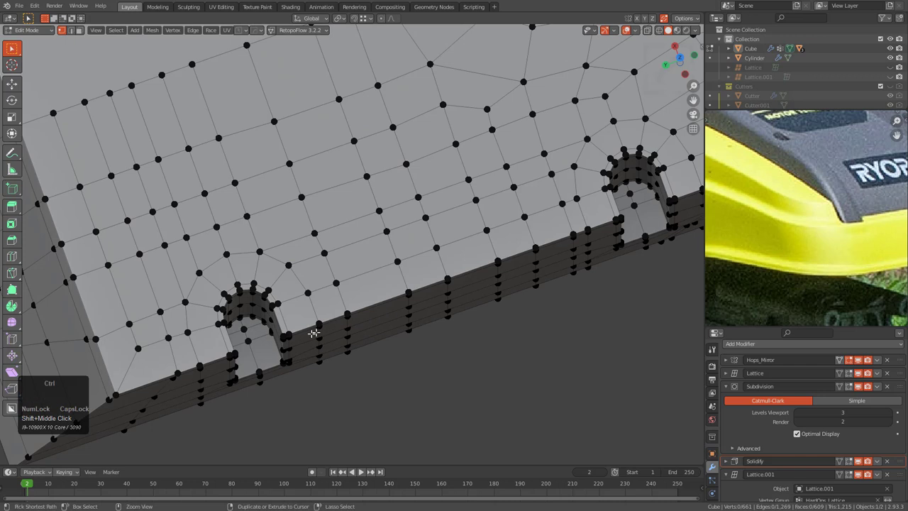
pyautogui.hotkey('ctrl', 'r')
pyautogui.click(295, 314)
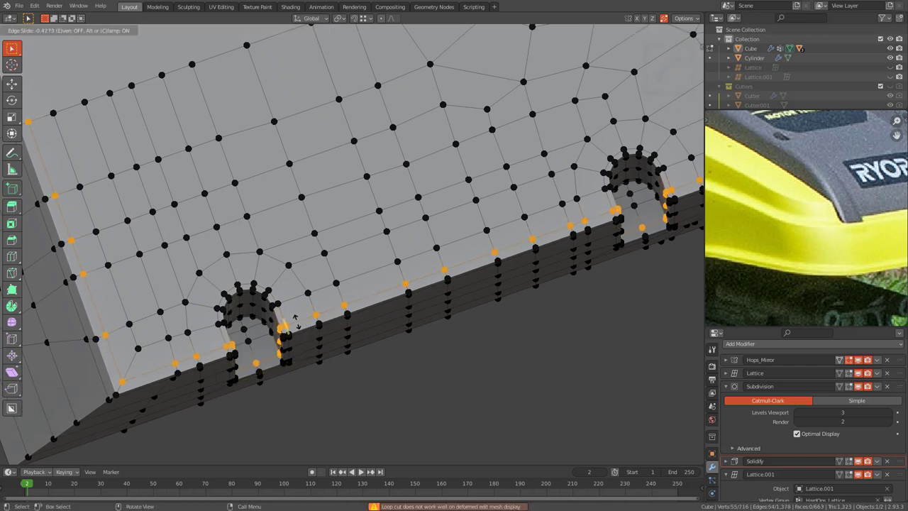
pyautogui.click(296, 320)
# - Check the new support loop on the smoothed cover, the side notches and the front arm from several angles
pyautogui.press('Tab')
pyautogui.scroll(-2, 360, 340)
pyautogui.moveTo(362, 342); pyautogui.dragTo(457, 301, button='middle')
pyautogui.scroll(-1, 457, 301)
pyautogui.scroll(-2, 458, 301)
pyautogui.keyDown('shift'); pyautogui.moveTo(477, 360); pyautogui.dragTo(382, 252, button='middle'); pyautogui.keyUp('shift')
pyautogui.moveTo(461, 340); pyautogui.dragTo(336, 255, button='middle')
pyautogui.scroll(2, 438, 318)
pyautogui.press('Tab')
pyautogui.scroll(4, 402, 300)
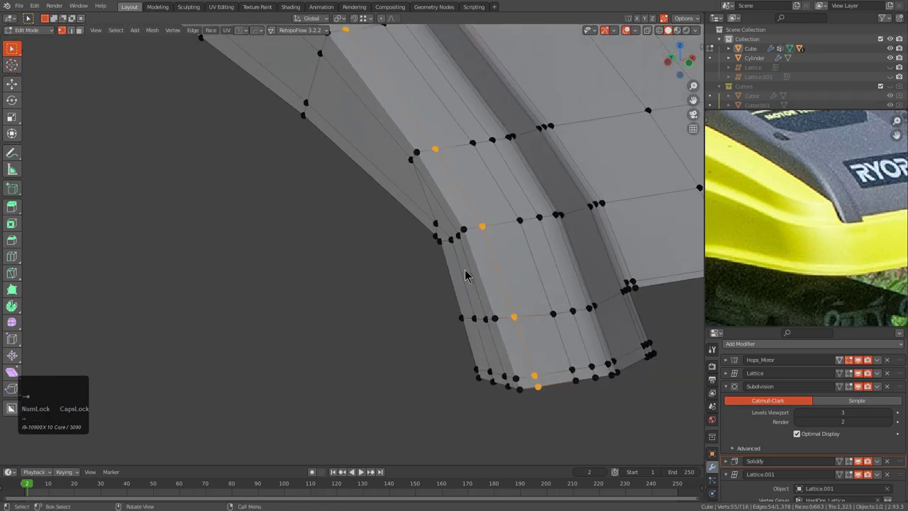
pyautogui.press('Tab')
pyautogui.scroll(-3, 465, 270)
pyautogui.moveTo(464, 270); pyautogui.dragTo(349, 263, button='middle')
pyautogui.scroll(5, 357, 258)
pyautogui.scroll(-4, 344, 256)
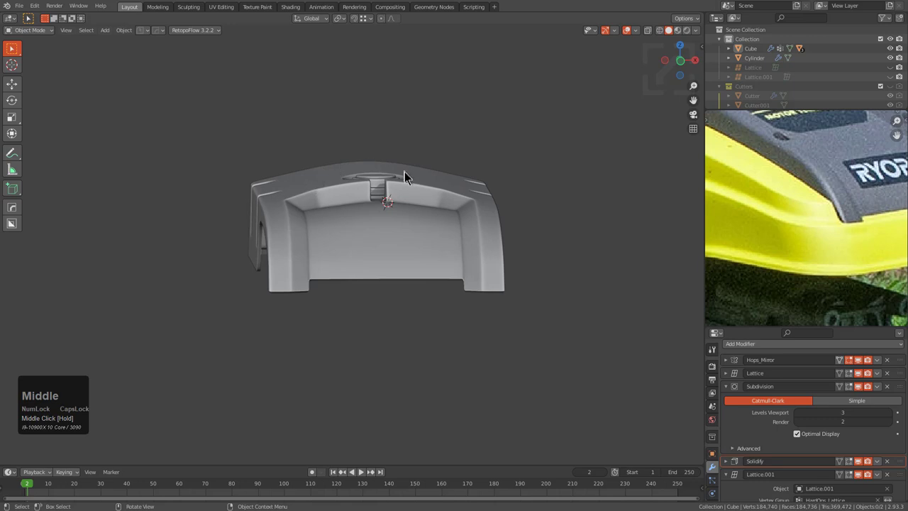
# - Select the cover and step through its modifier stack up to Lattice.001 with Modifier Scroll
pyautogui.press('q')
pyautogui.press('Escape')
pyautogui.click(399, 197)
pyautogui.moveTo(400, 196); pyautogui.dragTo(432, 225, button='middle')
pyautogui.press('q')
pyautogui.moveTo(420, 264)
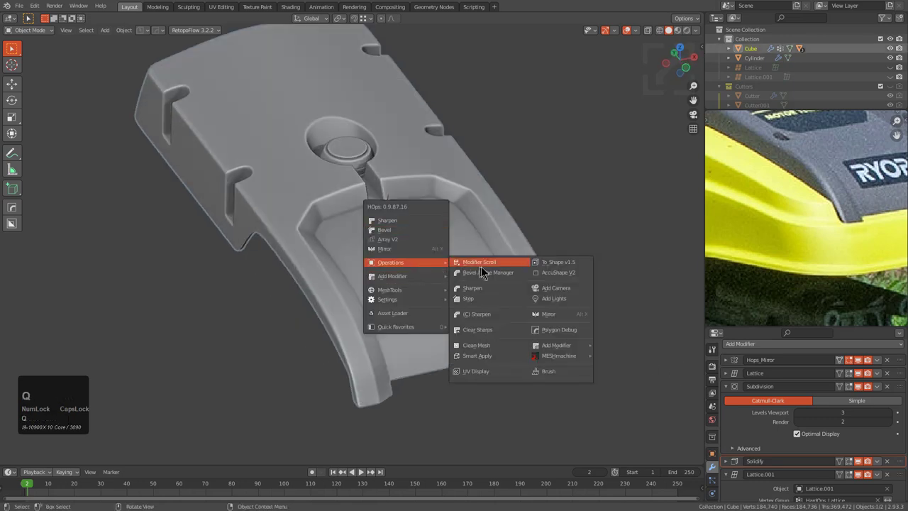
pyautogui.click(488, 263)
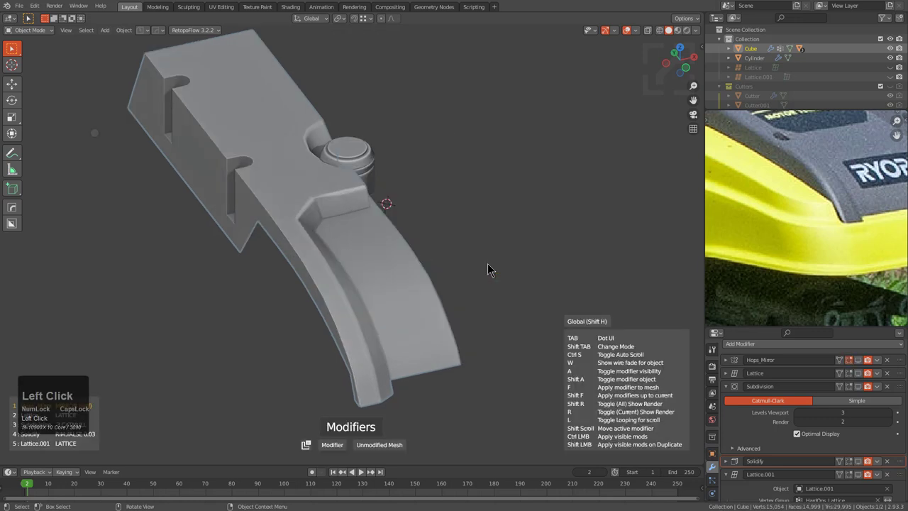
pyautogui.scroll(1, 488, 269)
pyautogui.scroll(3, 487, 269)
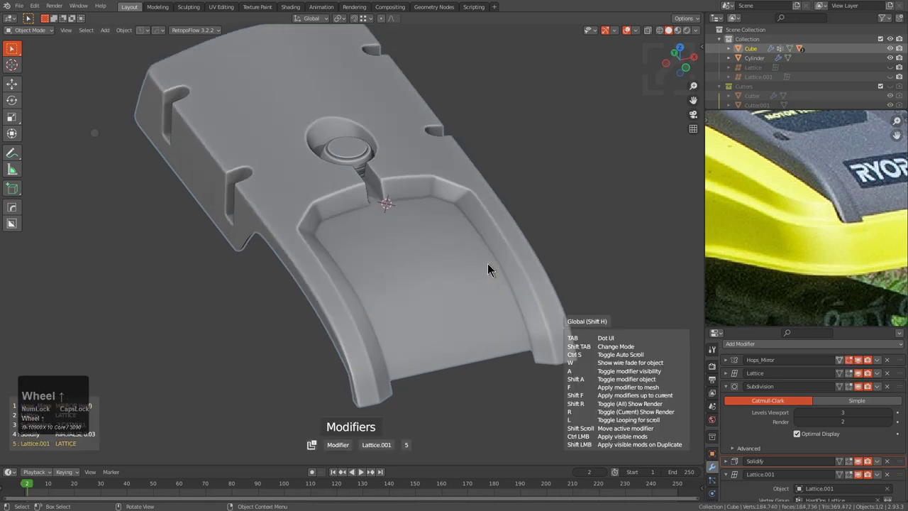
# - Reveal the Lattice.001 and Lattice cages around the cover for inspection, and hide both again
pyautogui.press('Tab')
pyautogui.press('ctrl')
pyautogui.keyDown('shift'); pyautogui.click(132, 198); pyautogui.keyUp('shift')
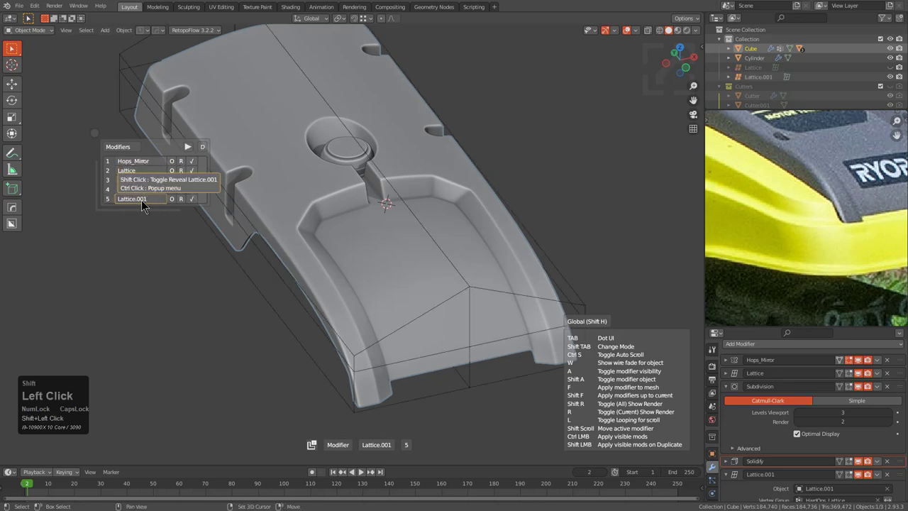
pyautogui.click(145, 172)
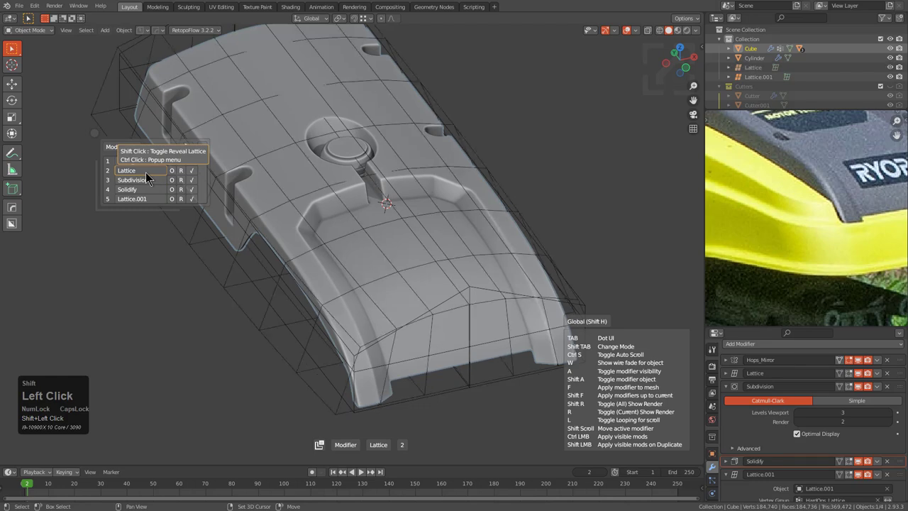
pyautogui.click(141, 201)
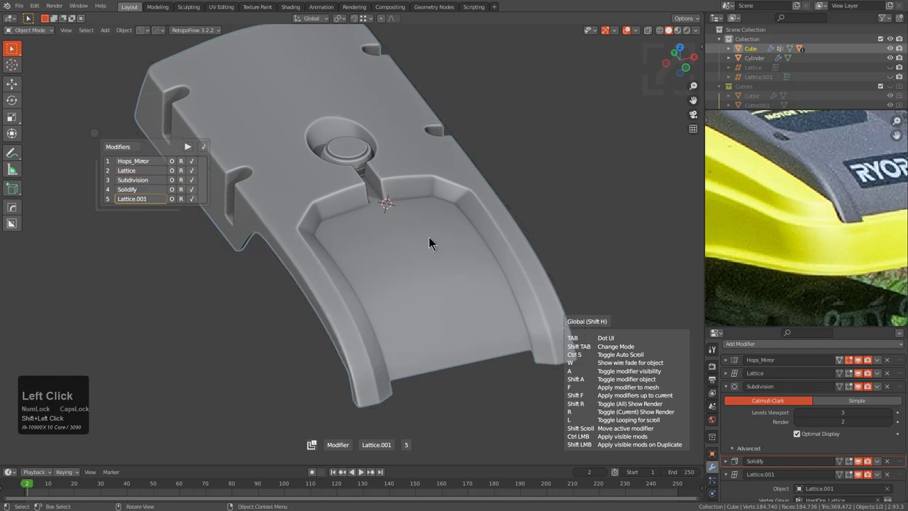
# - Compare the cover's overall shape with the reference photo from several angles and from above
pyautogui.moveTo(425, 236); pyautogui.dragTo(442, 267, button='middle')
pyautogui.scroll(1, 442, 267)
pyautogui.scroll(-3, 735, 245)
pyautogui.moveTo(735, 246); pyautogui.dragTo(822, 244, button='middle')
pyautogui.scroll(-2, 797, 251)
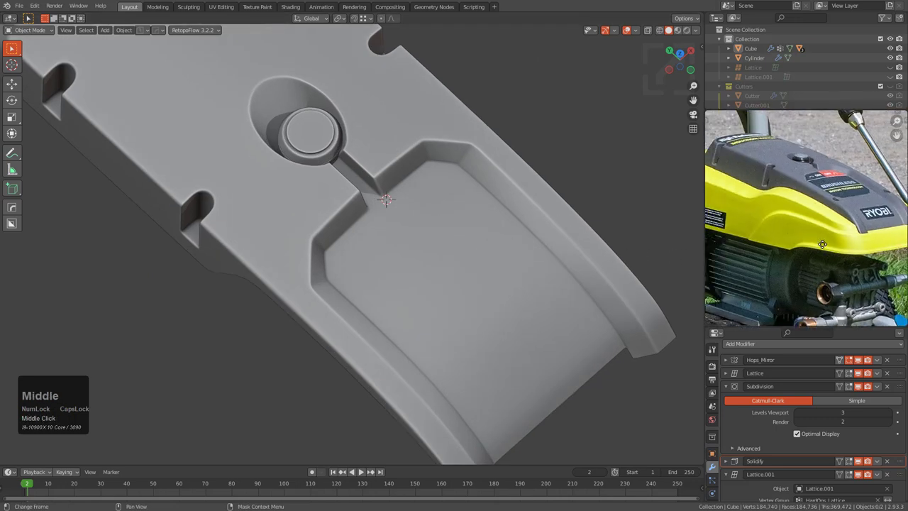
pyautogui.moveTo(461, 244); pyautogui.dragTo(394, 275, button='middle')
pyautogui.scroll(-2, 426, 258)
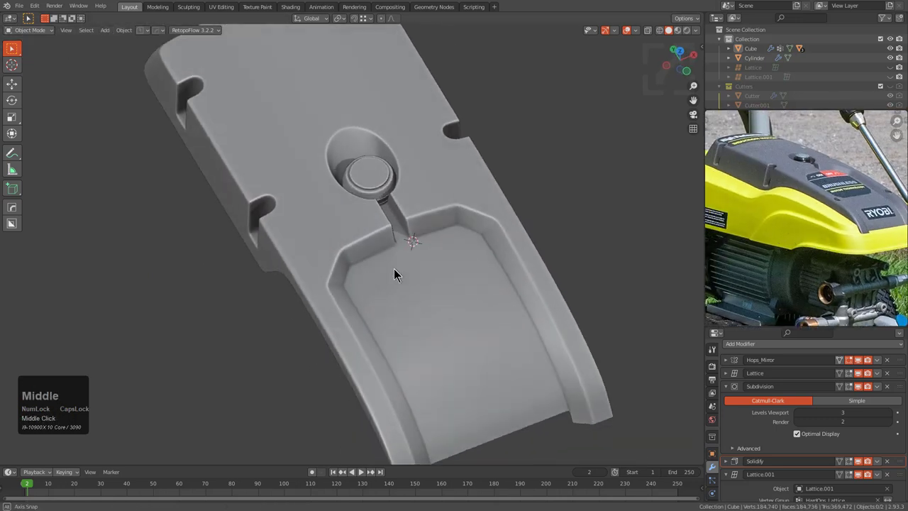
pyautogui.scroll(-2, 426, 284)
pyautogui.moveTo(766, 227); pyautogui.dragTo(781, 246, button='middle')
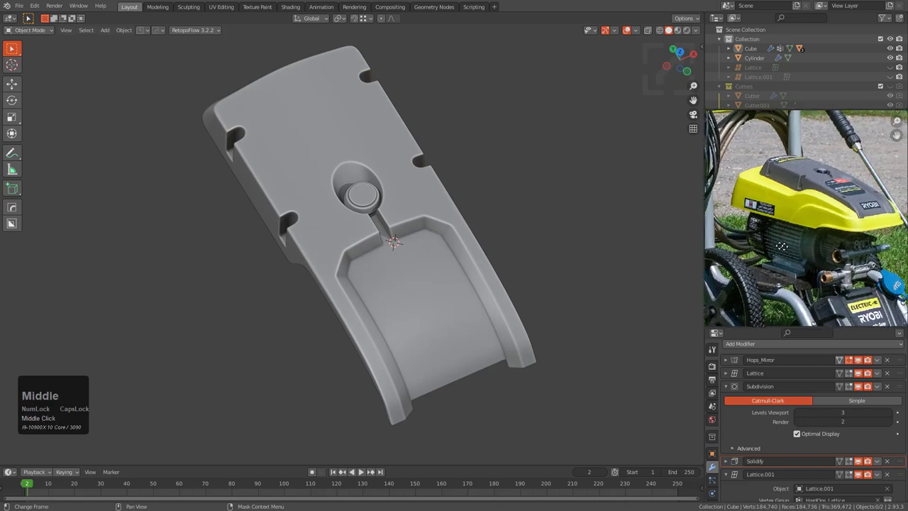
pyautogui.scroll(-2, 781, 246)
pyautogui.moveTo(473, 319); pyautogui.dragTo(362, 376, button='middle')
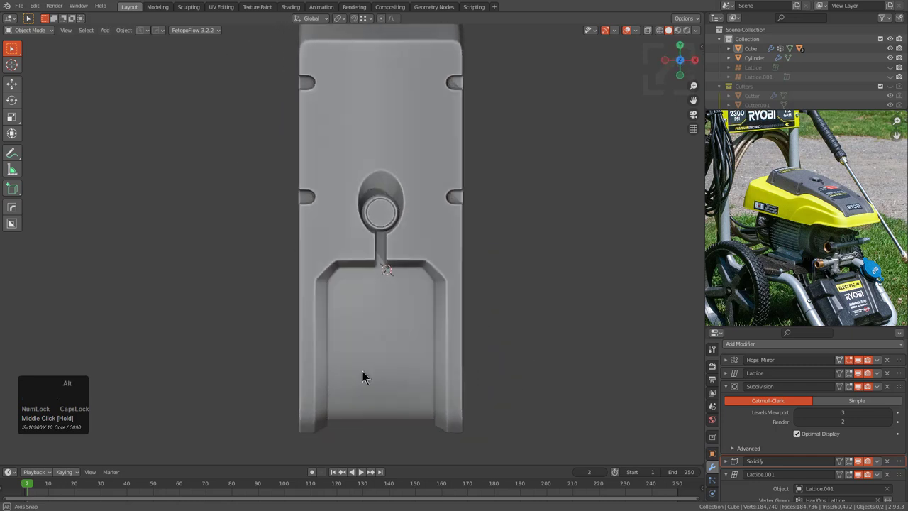
pyautogui.scroll(3, 787, 227)
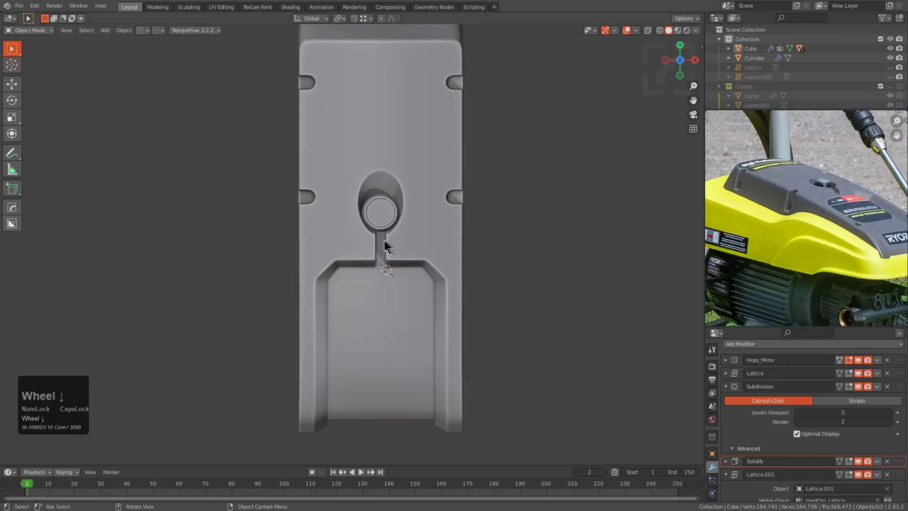
pyautogui.scroll(-1, 340, 214)
pyautogui.scroll(-1, 340, 215)
# - Check the cover's mesh from above with X-ray, return to the solid object view and save the file
pyautogui.press('Tab')
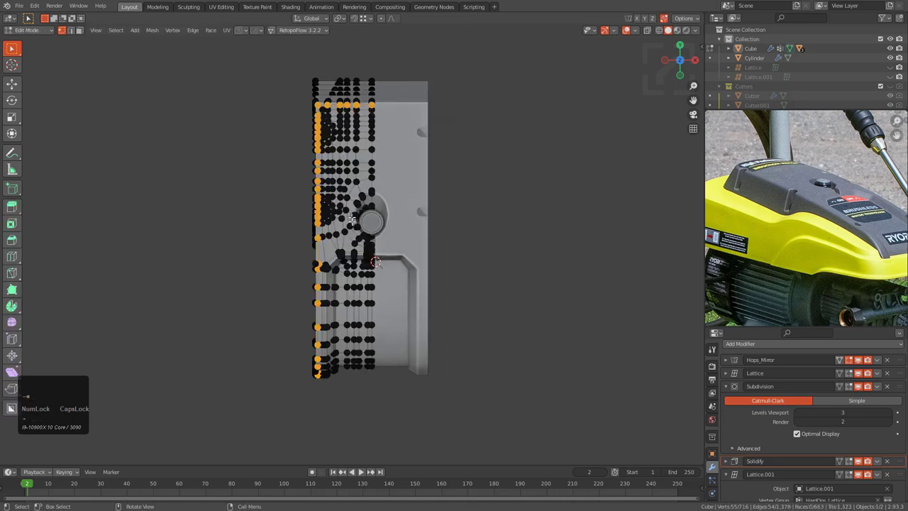
pyautogui.hotkey('alt', 'z')
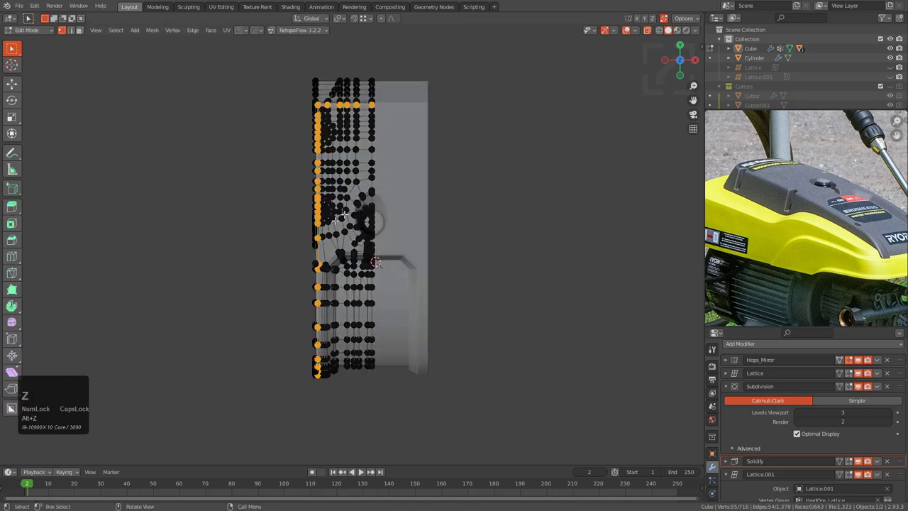
pyautogui.press('Tab')
pyautogui.moveTo(327, 276); pyautogui.dragTo(425, 291, button='middle')
pyautogui.keyDown('alt'); pyautogui.scroll(1, 385, 275); pyautogui.keyUp('alt')
pyautogui.hotkey('alt', 'z')
pyautogui.scroll(2, 421, 302)
pyautogui.hotkey('ctrl', 's')
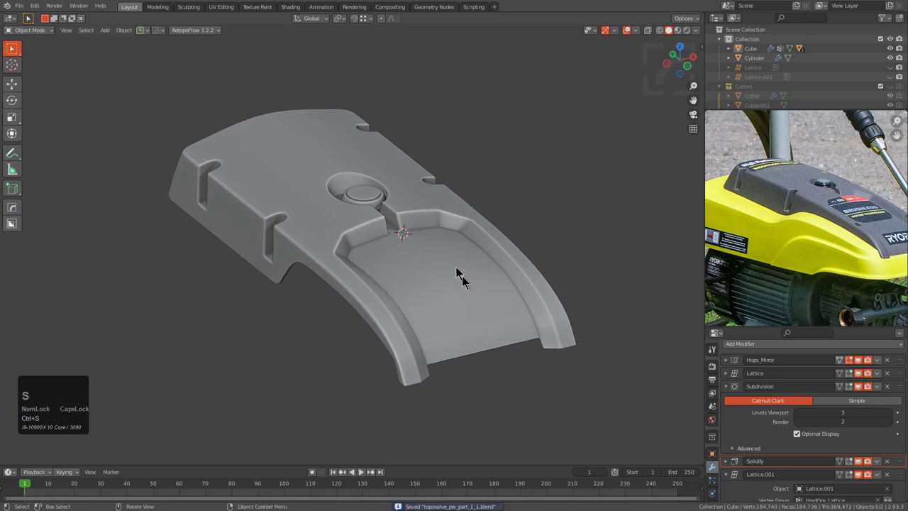
# - Apply the cover's modifiers through Subdivision on a duplicate using Modifier Scroll
pyautogui.moveTo(342, 258); pyautogui.dragTo(397, 284, button='middle')
pyautogui.keyDown('shift'); pyautogui.moveTo(398, 284); pyautogui.dragTo(415, 310, button='middle'); pyautogui.keyUp('shift')
pyautogui.click(349, 285)
pyautogui.keyDown('shift'); pyautogui.moveTo(349, 285); pyautogui.dragTo(374, 249, button='middle'); pyautogui.keyUp('shift')
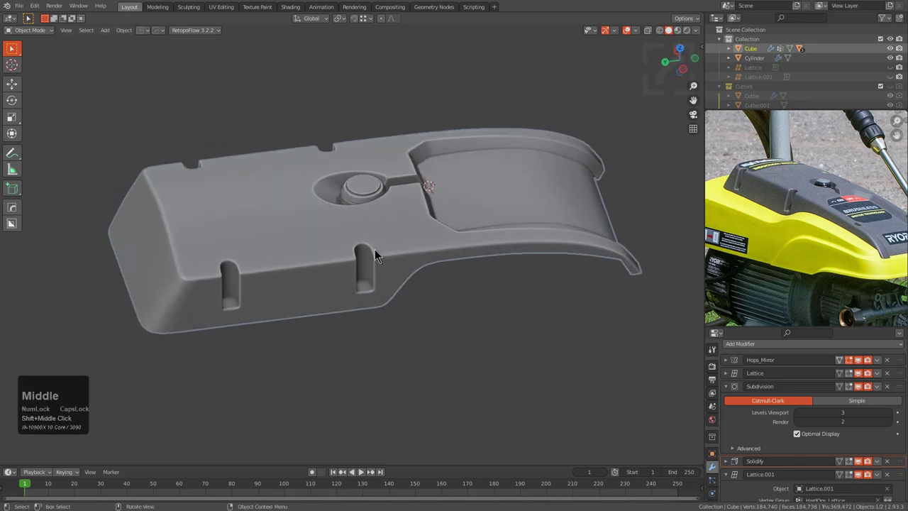
pyautogui.press('q')
pyautogui.moveTo(353, 256)
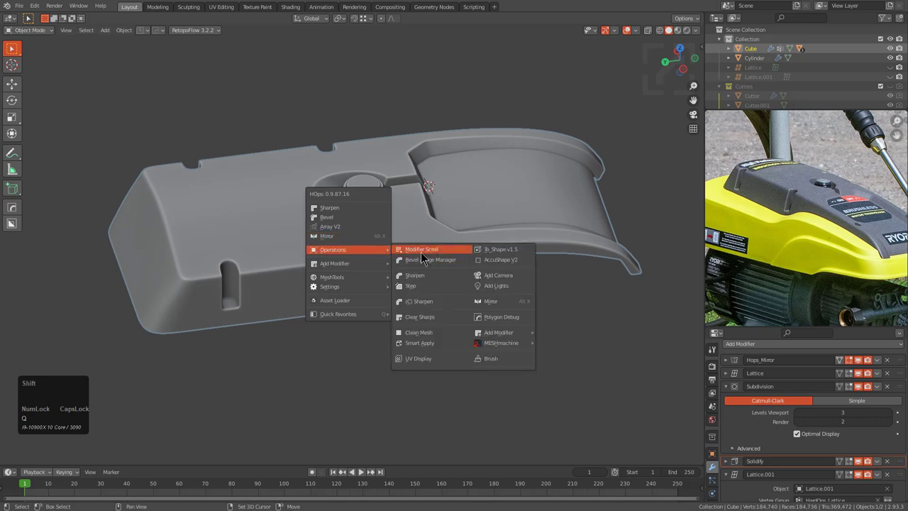
pyautogui.click(421, 252)
pyautogui.scroll(2, 421, 256)
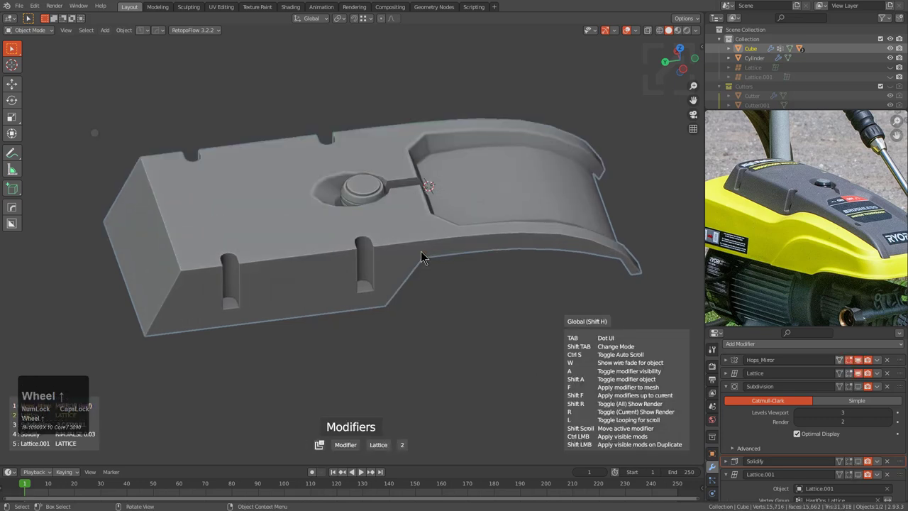
pyautogui.scroll(1, 421, 256)
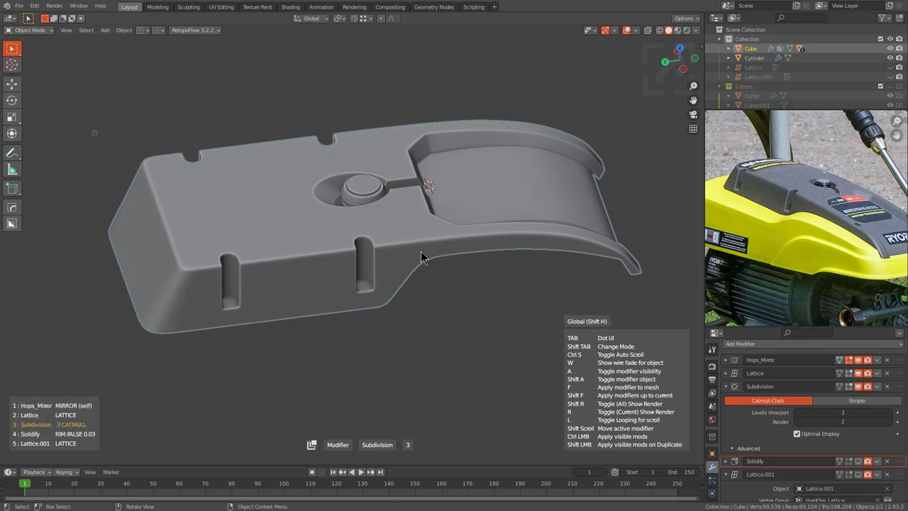
pyautogui.press('shift')
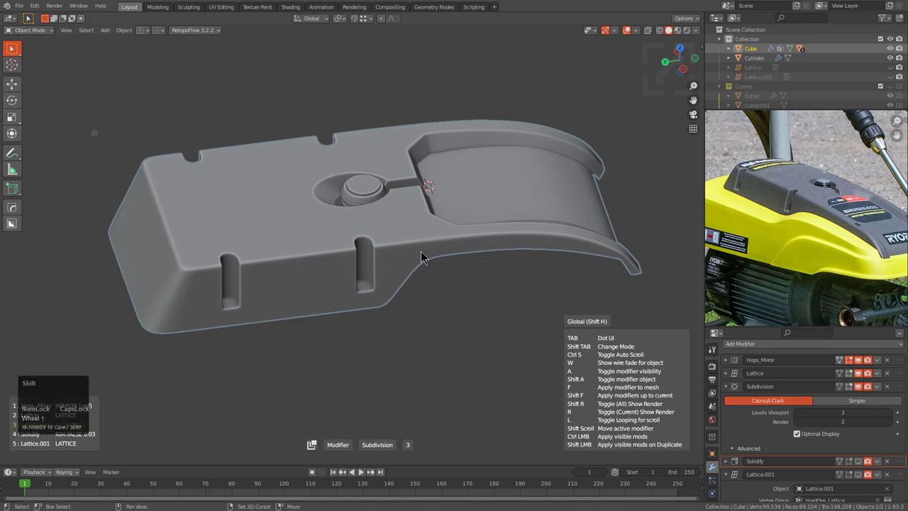
pyautogui.keyDown('shift'); pyautogui.click(421, 257); pyautogui.keyUp('shift')
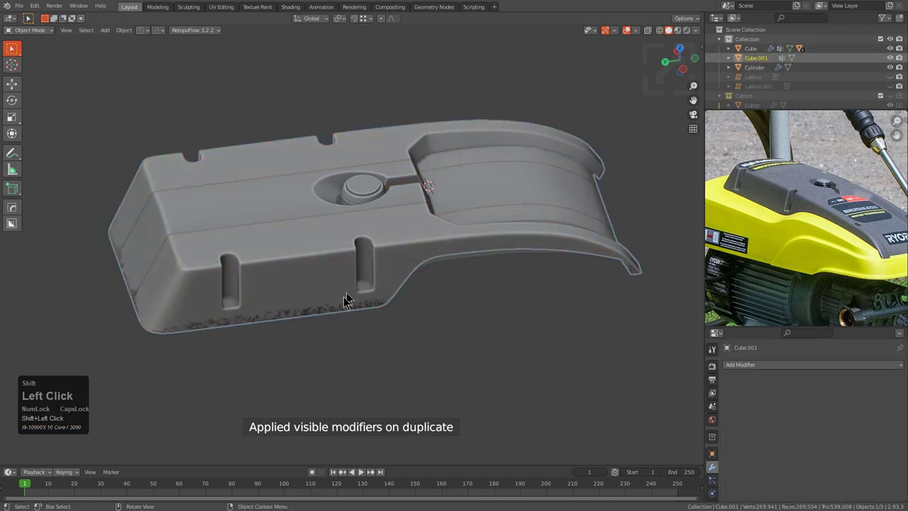
# - Select the bottom border edge loop of the duplicate's dense mesh in edge select mode
pyautogui.press('Tab')
pyautogui.scroll(2, 280, 329)
pyautogui.moveTo(279, 328); pyautogui.dragTo(332, 316, button='middle')
pyautogui.scroll(5, 419, 248)
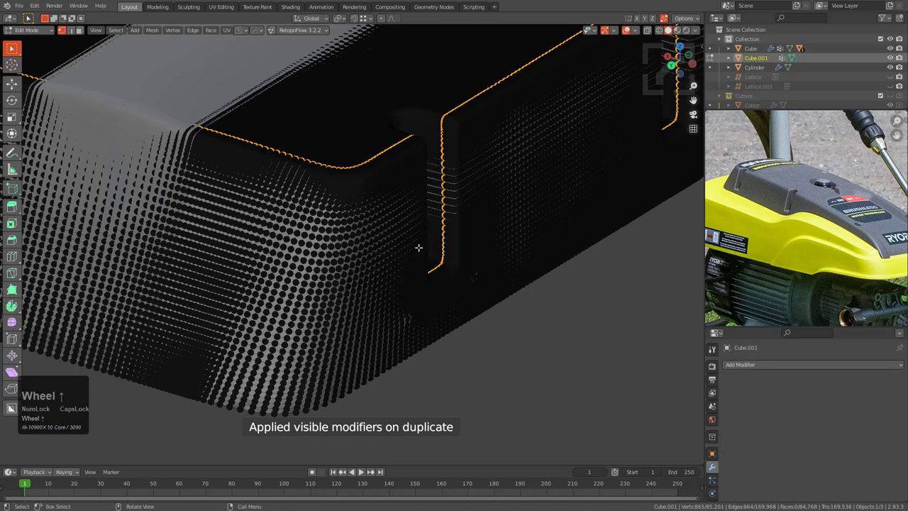
pyautogui.keyDown('shift'); pyautogui.moveTo(219, 383); pyautogui.dragTo(328, 341, button='middle'); pyautogui.keyUp('shift')
pyautogui.keyDown('alt'); pyautogui.click(332, 331); pyautogui.keyUp('alt')
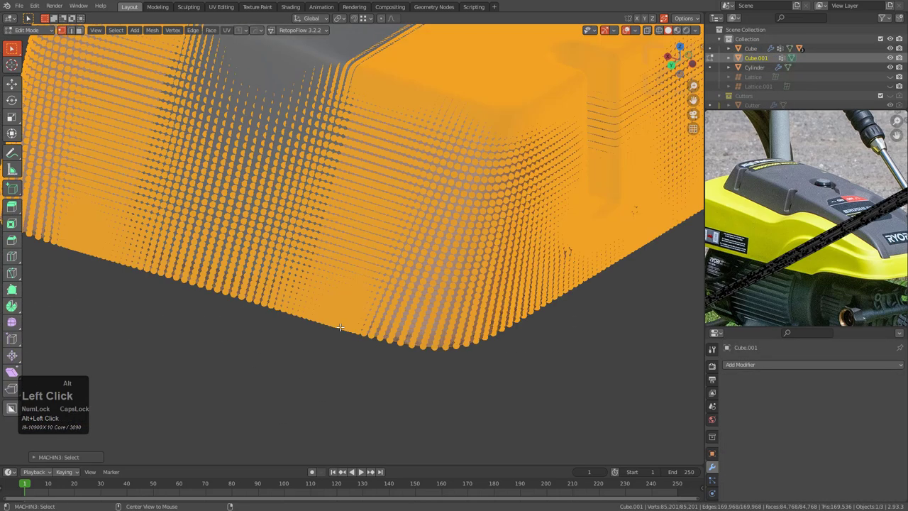
pyautogui.click(363, 329)
pyautogui.scroll(4, 375, 341)
pyautogui.press('2')
pyautogui.keyDown('alt'); pyautogui.click(362, 372); pyautogui.keyUp('alt')
pyautogui.scroll(-4, 472, 300)
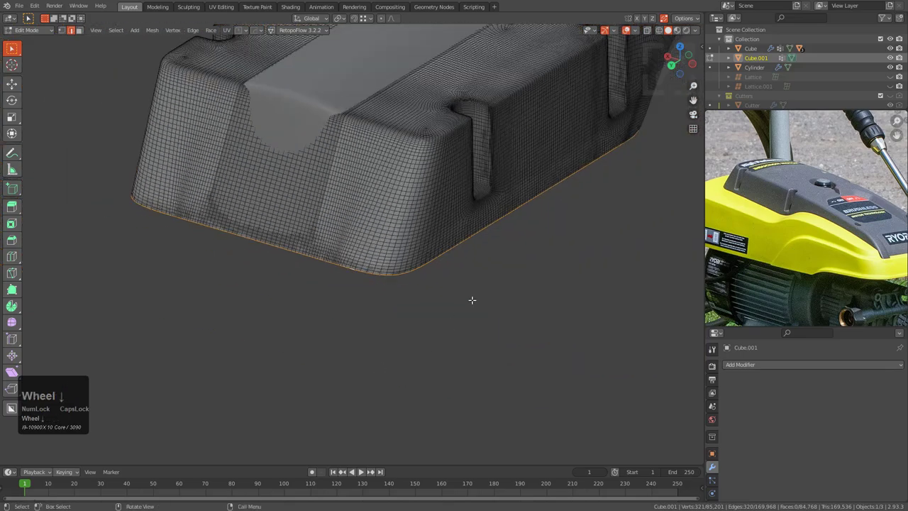
# - Extend the border selection along the duplicate's front arm and examine the lower edge up to the arm's tip
pyautogui.moveTo(472, 300); pyautogui.dragTo(399, 260, button='middle')
pyautogui.scroll(3, 439, 292)
pyautogui.moveTo(453, 285); pyautogui.dragTo(412, 315, button='middle')
pyautogui.scroll(4, 409, 309)
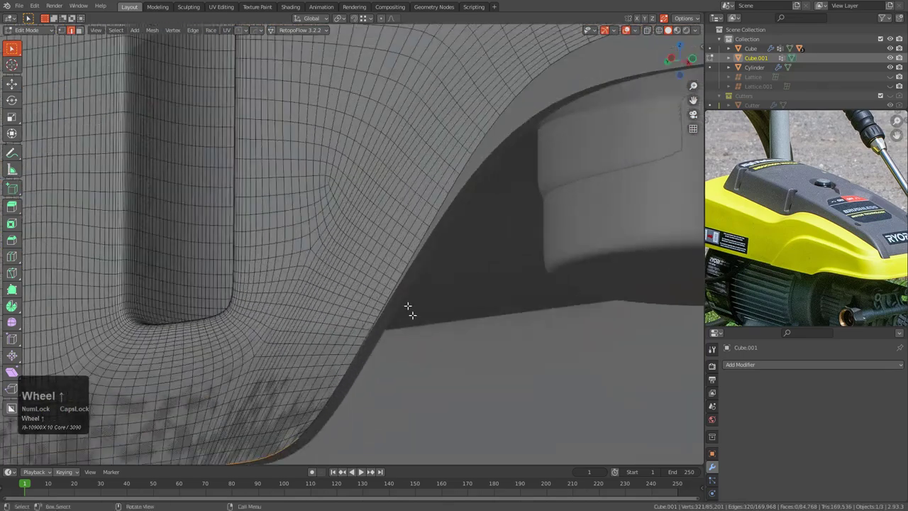
pyautogui.scroll(-3, 411, 255)
pyautogui.moveTo(411, 255); pyautogui.dragTo(453, 383, button='middle')
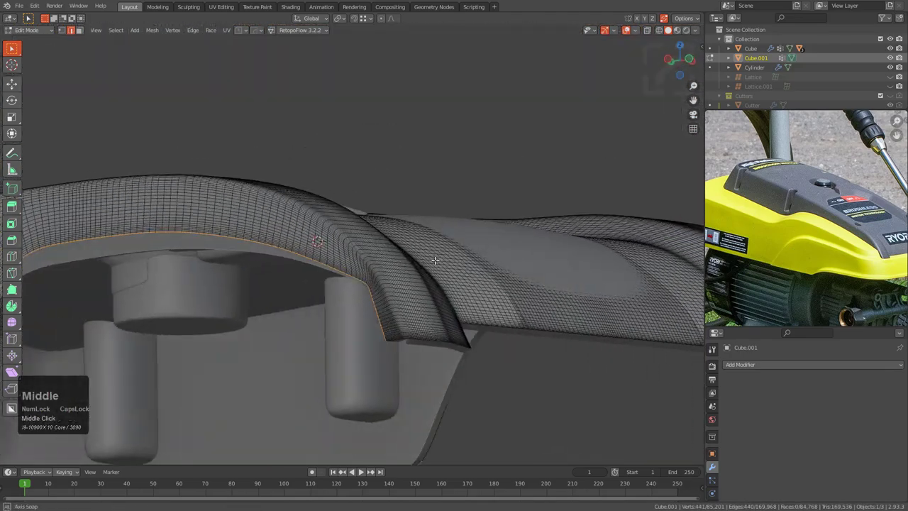
pyautogui.scroll(2, 457, 385)
pyautogui.scroll(3, 426, 354)
pyautogui.scroll(-6, 325, 267)
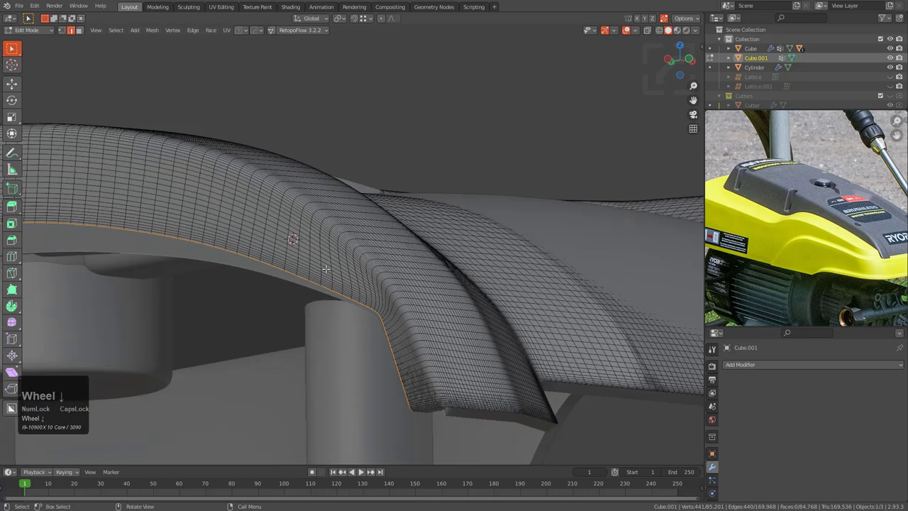
# - Delete the dense duplicate and set the original cover's Subdivision viewport level to 1
pyautogui.press('Tab')
pyautogui.moveTo(253, 251); pyautogui.dragTo(397, 241, button='middle')
pyautogui.press('x')
pyautogui.click(394, 238)
pyautogui.click(377, 249)
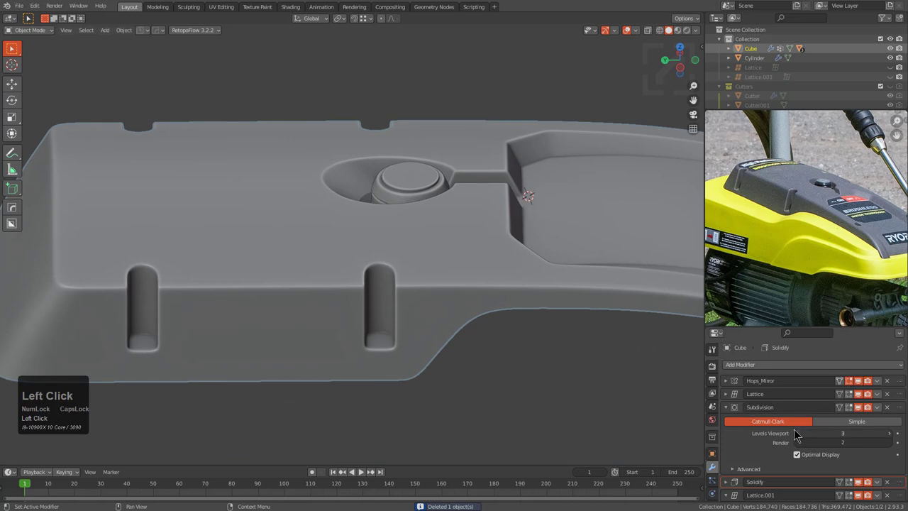
pyautogui.moveTo(447, 305); pyautogui.dragTo(478, 315, button='middle')
# - Apply the modifiers through the level 1 Subdivision on a new duplicate and try selecting its lower border loop
pyautogui.hotkey('shift', 'q')
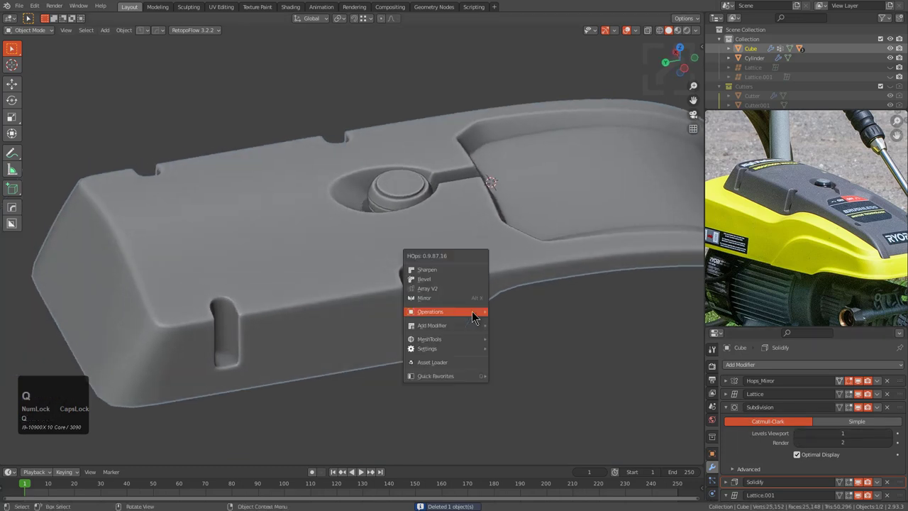
pyautogui.moveTo(480, 312)
pyautogui.click(510, 313)
pyautogui.scroll(3, 509, 312)
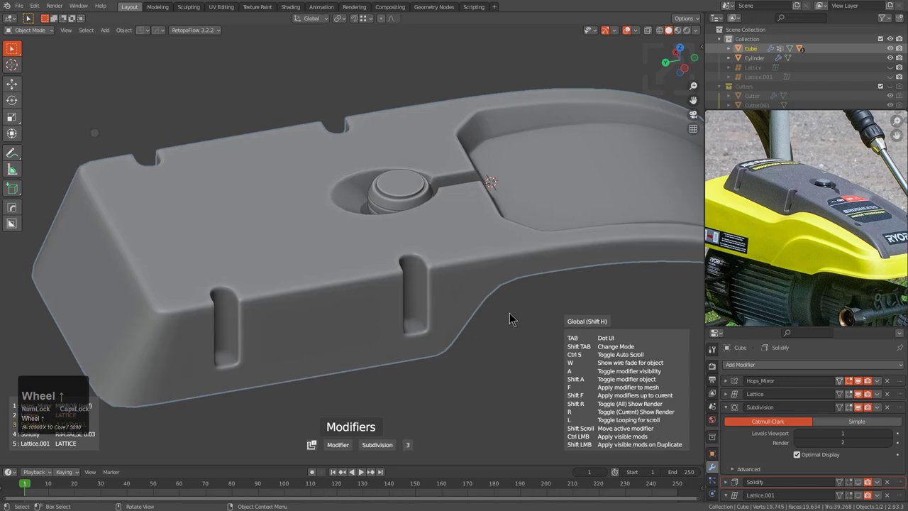
pyautogui.keyDown('shift'); pyautogui.click(509, 312); pyautogui.keyUp('shift')
pyautogui.moveTo(430, 324); pyautogui.dragTo(276, 346, button='middle')
pyautogui.keyDown('alt'); pyautogui.click(278, 330); pyautogui.keyUp('alt')
pyautogui.scroll(-1, 387, 308)
pyautogui.moveTo(468, 305); pyautogui.dragTo(432, 334, button='middle')
# - Delete the lower-density duplicate, reselect the original cover and briefly check its base mesh
pyautogui.press('Tab')
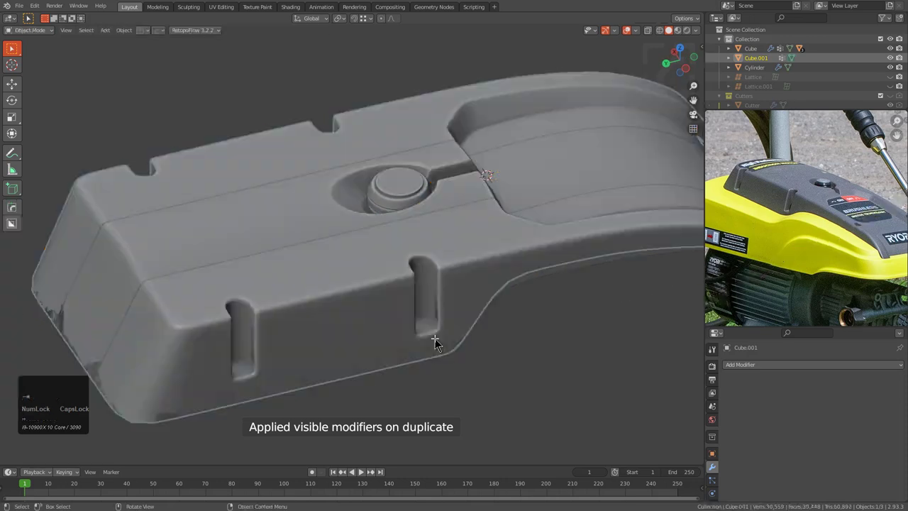
pyautogui.press('x')
pyautogui.click(468, 305)
pyautogui.click(469, 279)
pyautogui.moveTo(469, 279); pyautogui.dragTo(471, 292, button='middle')
pyautogui.keyDown('shift'); pyautogui.moveTo(471, 292); pyautogui.dragTo(500, 259, button='middle'); pyautogui.keyUp('shift')
pyautogui.press('Tab')
pyautogui.press('Tab')
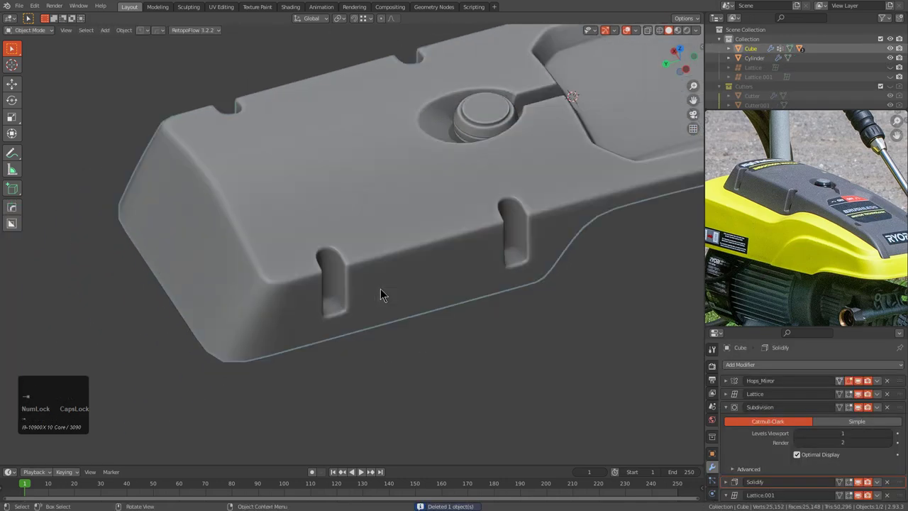
# - Turn on the wireframe overlay over the cover's shaded surface
pyautogui.hotkey('alt', 'v')
pyautogui.click(331, 309)
pyautogui.moveTo(331, 309); pyautogui.dragTo(437, 290, button='middle')
pyautogui.scroll(2, 388, 288)
pyautogui.moveTo(458, 351); pyautogui.dragTo(399, 340, button='middle')
pyautogui.scroll(-2, 399, 340)
pyautogui.keyDown('shift'); pyautogui.moveTo(419, 301); pyautogui.dragTo(405, 321, button='middle'); pyautogui.keyUp('shift')
# - Use Modifier Scroll to apply the cover's modifiers up through Subdivision on a duplicate, leaving out Solidify
pyautogui.press('q')
pyautogui.moveTo(405, 321)
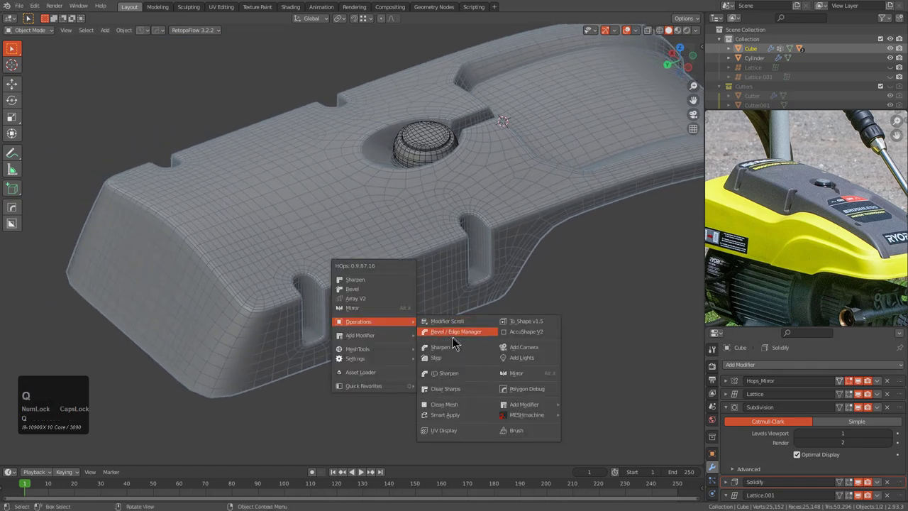
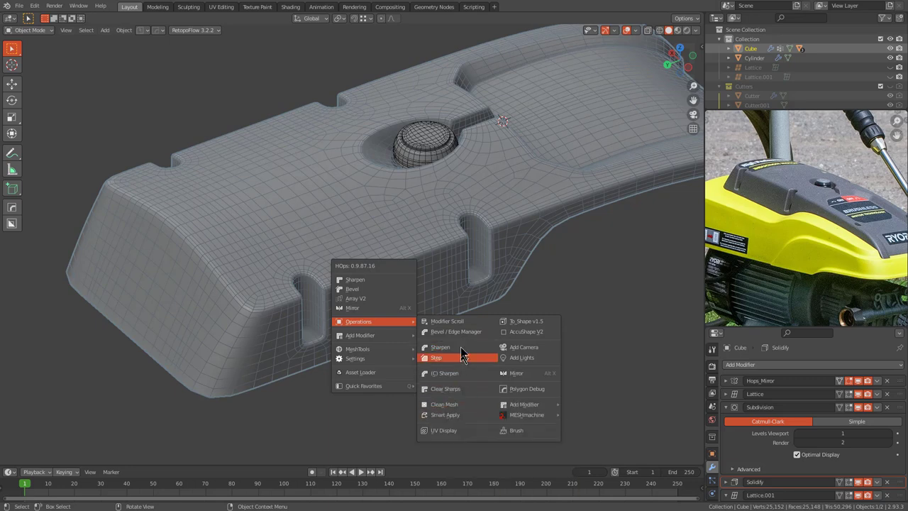
pyautogui.click(446, 320)
pyautogui.scroll(1, 467, 330)
pyautogui.scroll(1, 467, 329)
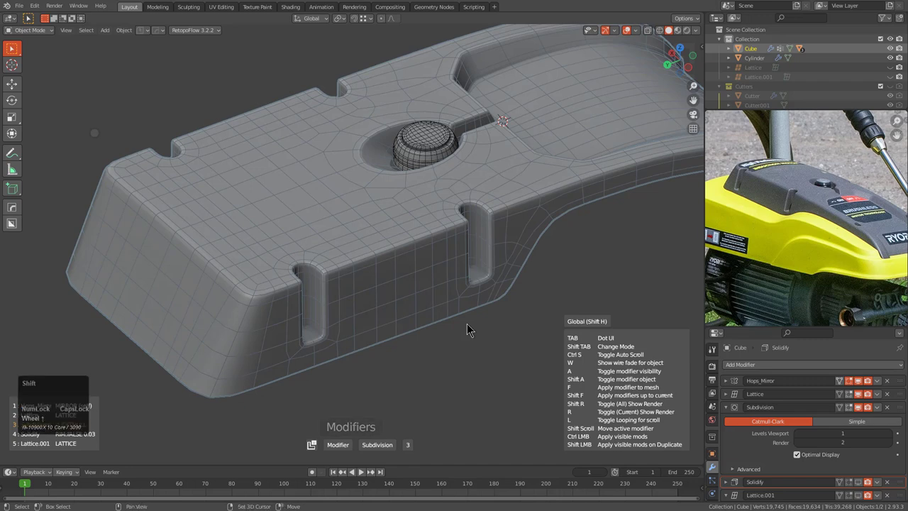
pyautogui.keyDown('shift'); pyautogui.click(468, 329); pyautogui.keyUp('shift')
# - Select the duplicate's open lower border loop, including the front arm and front edge, as vertices
pyautogui.middleClick(367, 340)
pyautogui.press('Tab')
pyautogui.moveTo(367, 340); pyautogui.dragTo(417, 271, button='middle')
pyautogui.press('2')
pyautogui.keyDown('alt'); pyautogui.click(304, 380); pyautogui.keyUp('alt')
pyautogui.scroll(2, 316, 348)
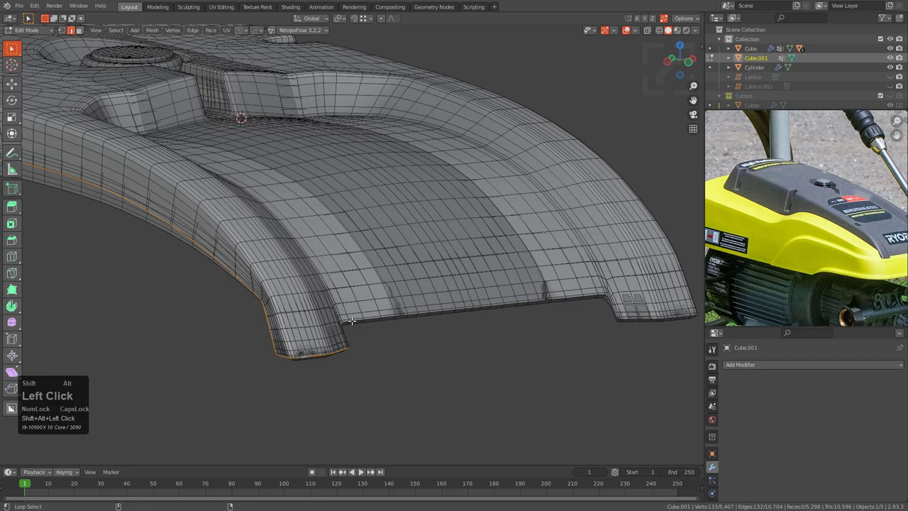
pyautogui.scroll(2, 340, 323)
pyautogui.scroll(-6, 328, 324)
pyautogui.scroll(3, 395, 263)
pyautogui.press('1')
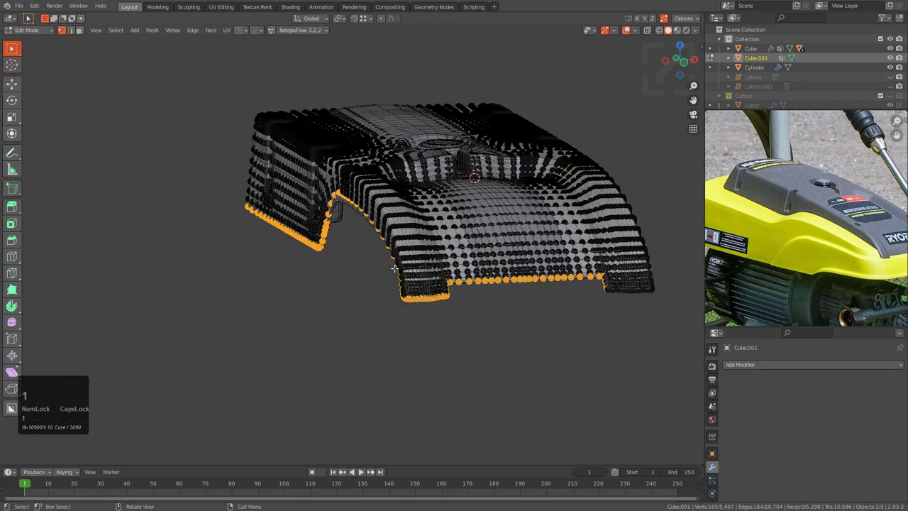
# - Invert the border selection and delete all other vertices of the duplicate
pyautogui.moveTo(395, 268); pyautogui.dragTo(451, 282, button='middle')
pyautogui.hotkey('ctrl', 'i')
pyautogui.press('x')
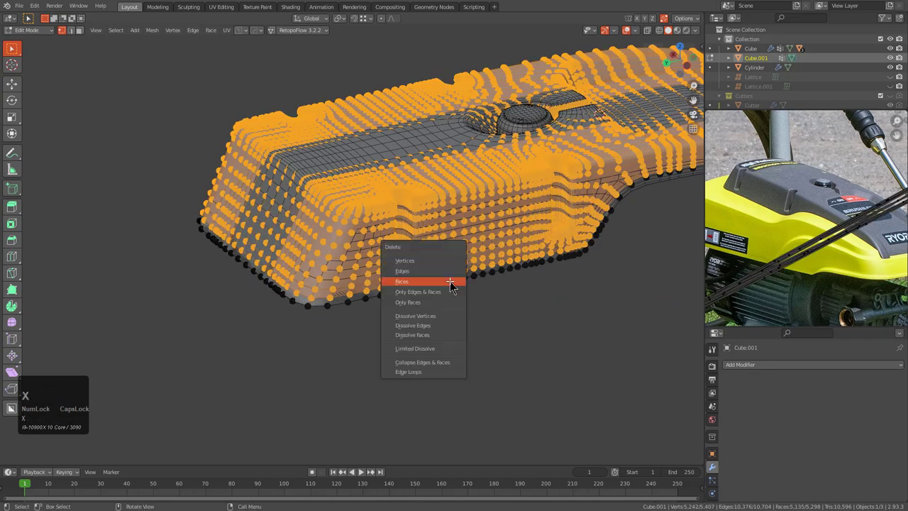
pyautogui.click(436, 261)
# - Select the whole remaining border outline and mirror it to the other side
pyautogui.press('a')
pyautogui.moveTo(446, 259); pyautogui.dragTo(314, 264, button='middle')
pyautogui.hotkey('alt', 'x')
pyautogui.moveTo(448, 260); pyautogui.dragTo(428, 265, button='middle')
pyautogui.scroll(5, 571, 280)
pyautogui.moveTo(571, 280); pyautogui.dragTo(601, 298, button='middle')
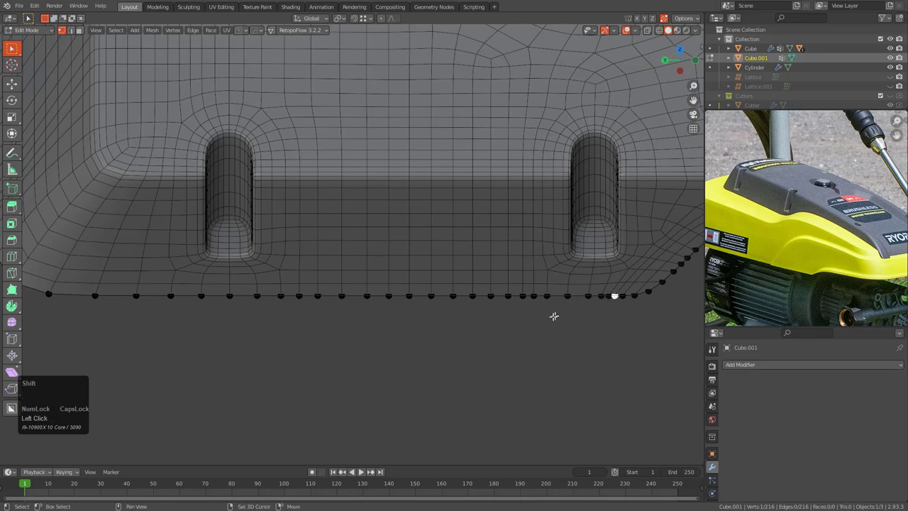
# - Circle-select the border vertices along the straight side edge below the two recesses and dissolve them
pyautogui.moveTo(554, 315); pyautogui.dragTo(510, 291, button='middle')
pyautogui.press('c')
pyautogui.scroll(-2, 227, 293)
pyautogui.moveTo(190, 285); pyautogui.dragTo(624, 284)
pyautogui.rightClick(627, 285)
pyautogui.hotkey('ctrl', 'x')
# - Circle-select the intermediate vertices along the end wall's lower edge and dissolve them
pyautogui.scroll(-2, 571, 288)
pyautogui.moveTo(283, 289)
pyautogui.keyDown('shift'); pyautogui.mouseDown(button='middle')
pyautogui.moveTo(470, 298)
pyautogui.moveTo(432, 309)
pyautogui.moveTo(492, 298)
pyautogui.moveTo(458, 324)
pyautogui.mouseUp(button='middle'); pyautogui.keyUp('shift')
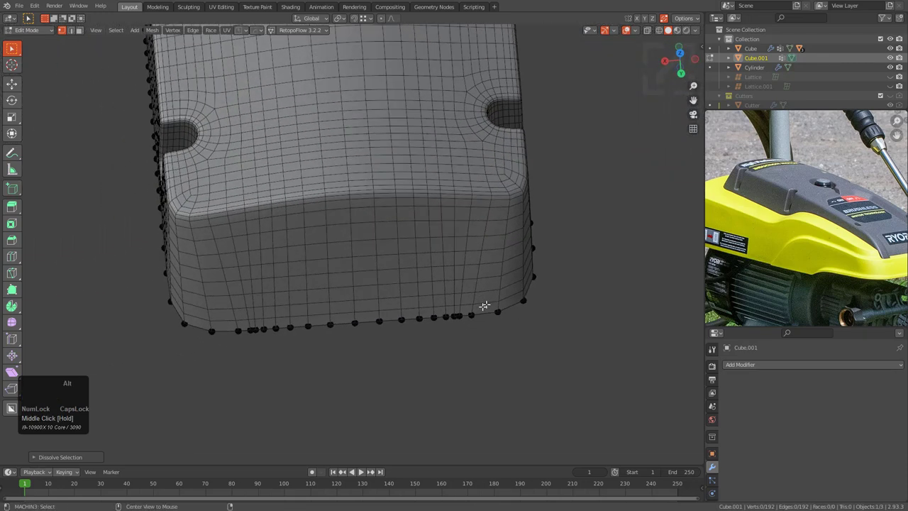
pyautogui.press('c')
pyautogui.moveTo(432, 326); pyautogui.dragTo(234, 324)
pyautogui.hotkey('ctrl', 'x')
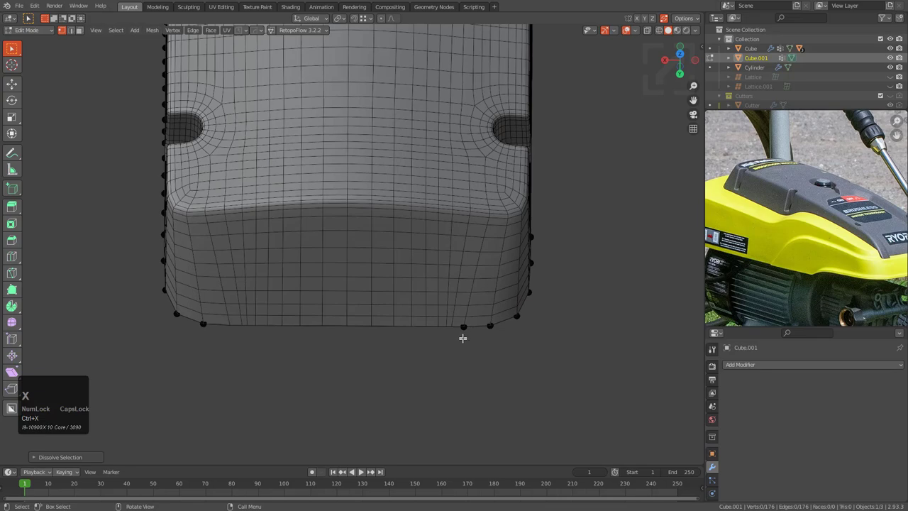
# - Dissolve the closely spaced vertices on the sloping border segment beside the front recess
pyautogui.moveTo(462, 337); pyautogui.dragTo(543, 282, button='middle')
pyautogui.scroll(3, 401, 275)
pyautogui.moveTo(400, 275); pyautogui.dragTo(444, 237, button='middle')
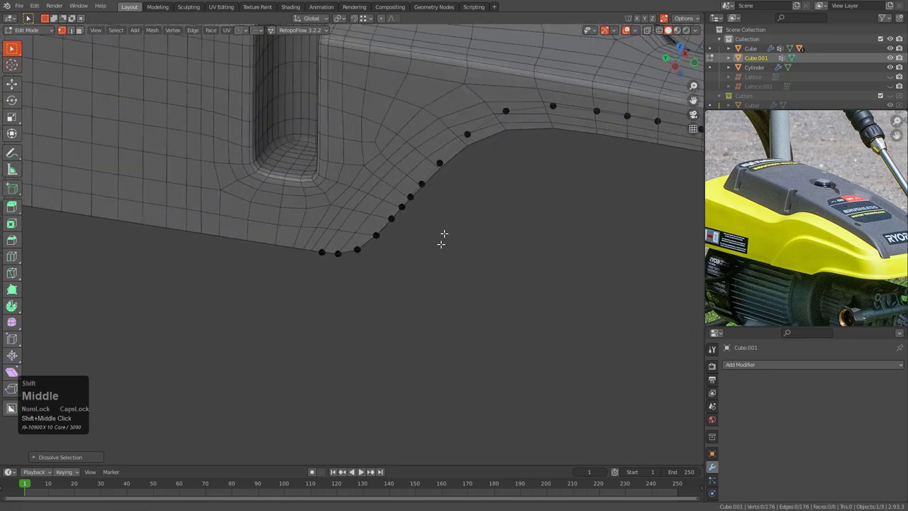
pyautogui.scroll(3, 419, 297)
pyautogui.hotkey('ctrl', 'x')
pyautogui.click(426, 281)
pyautogui.hotkey('ctrl', 'x')
pyautogui.click(444, 264)
pyautogui.hotkey('ctrl', 'x')
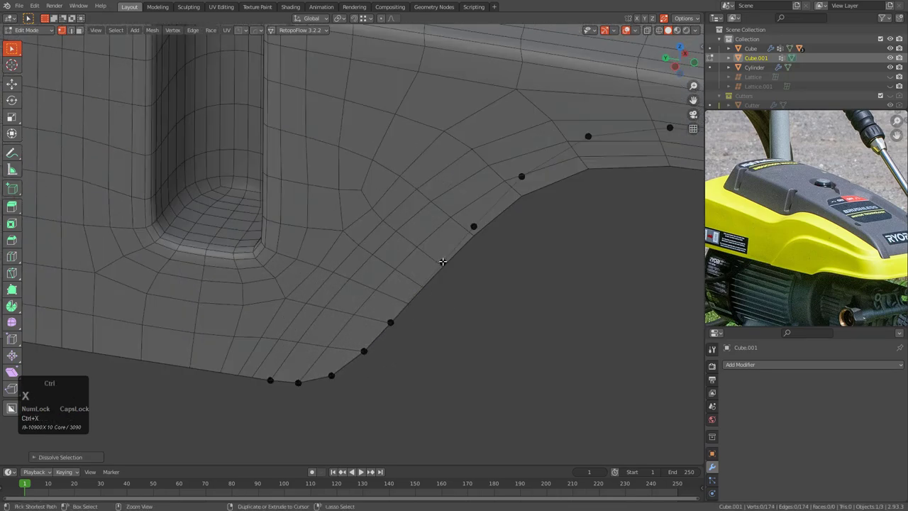
pyautogui.click(480, 220)
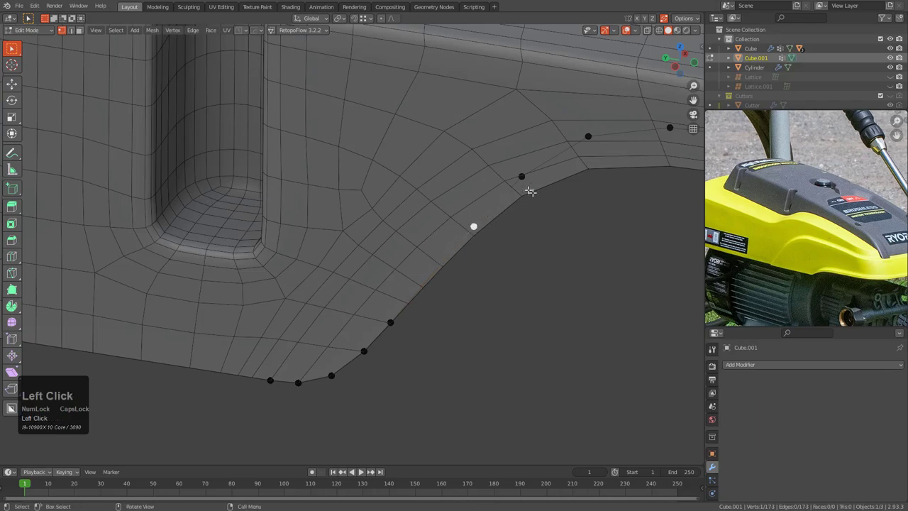
# - Dissolve another vertex on the sloping border and enable proportional editing with Connected Only
pyautogui.scroll(-2, 530, 192)
pyautogui.keyDown('shift'); pyautogui.moveTo(538, 221); pyautogui.dragTo(438, 206, button='middle'); pyautogui.keyUp('shift')
pyautogui.scroll(-3, 409, 257)
pyautogui.scroll(-2, 415, 265)
pyautogui.scroll(3, 372, 270)
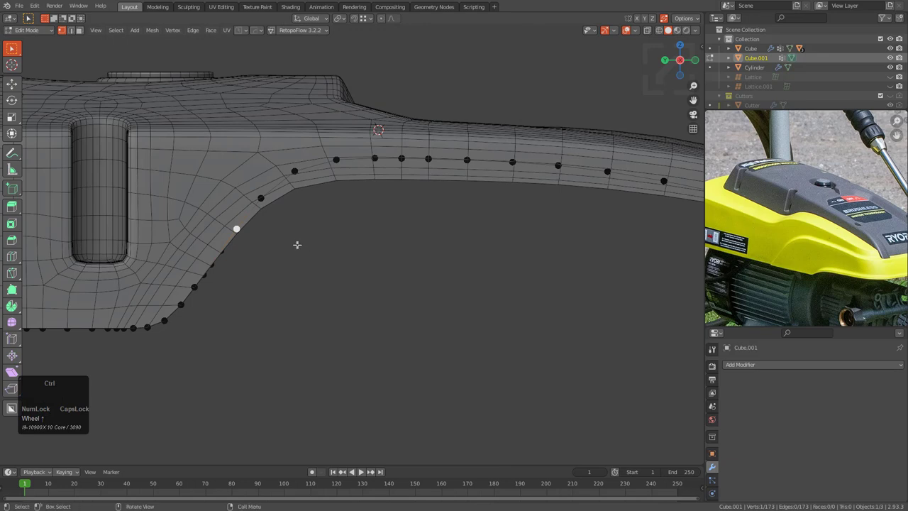
pyautogui.scroll(2, 297, 245)
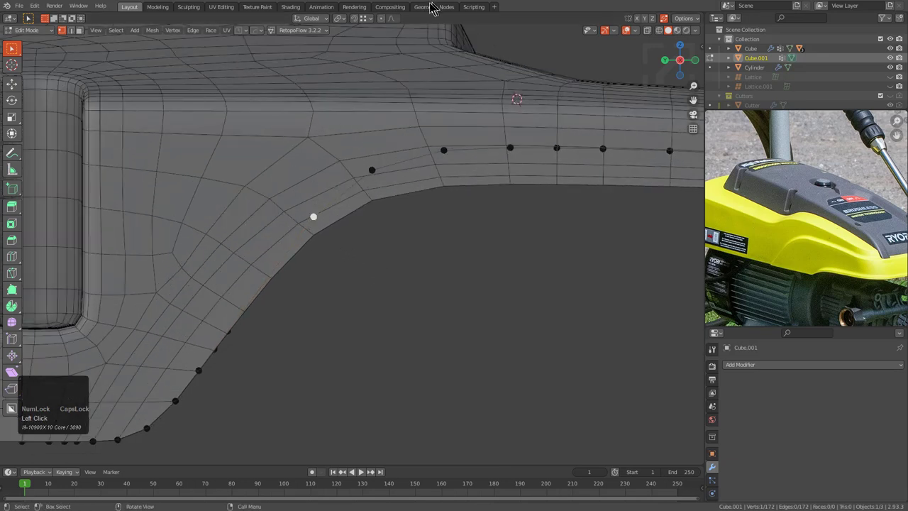
pyautogui.click(381, 18)
pyautogui.click(391, 19)
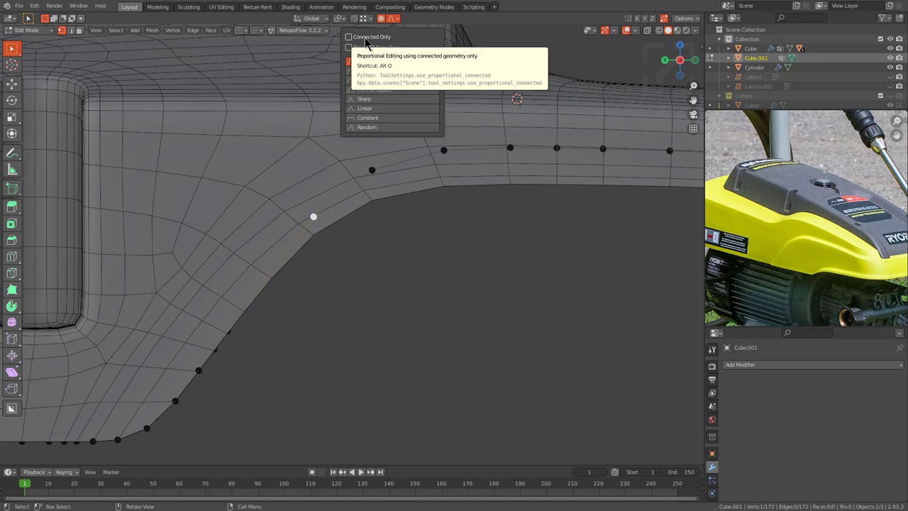
pyautogui.click(366, 40)
# - Move the selected border vertex with proportional falloff toward the cover's outer lower edge
pyautogui.press('g')
pyautogui.scroll(2, 356, 234)
pyautogui.click(351, 243)
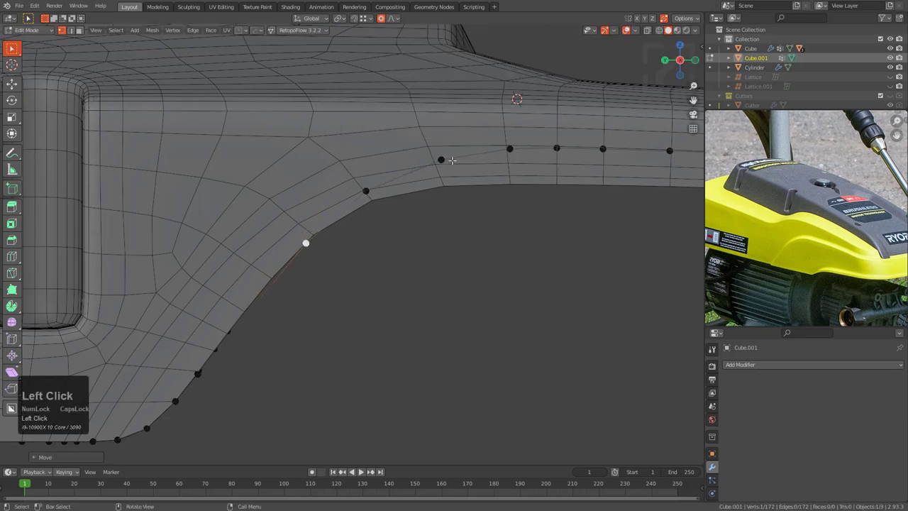
# - Leave mesh editing, delete the trimmed border duplicate and reselect the original cover
pyautogui.press('Tab')
pyautogui.moveTo(452, 160); pyautogui.dragTo(427, 295, button='middle')
pyautogui.press('x')
pyautogui.click(425, 279)
pyautogui.scroll(-3, 425, 279)
pyautogui.click(410, 274)
# - Create a duplicate of the cover with all its modifiers applied using the cloning option of Smart Apply
pyautogui.press('q')
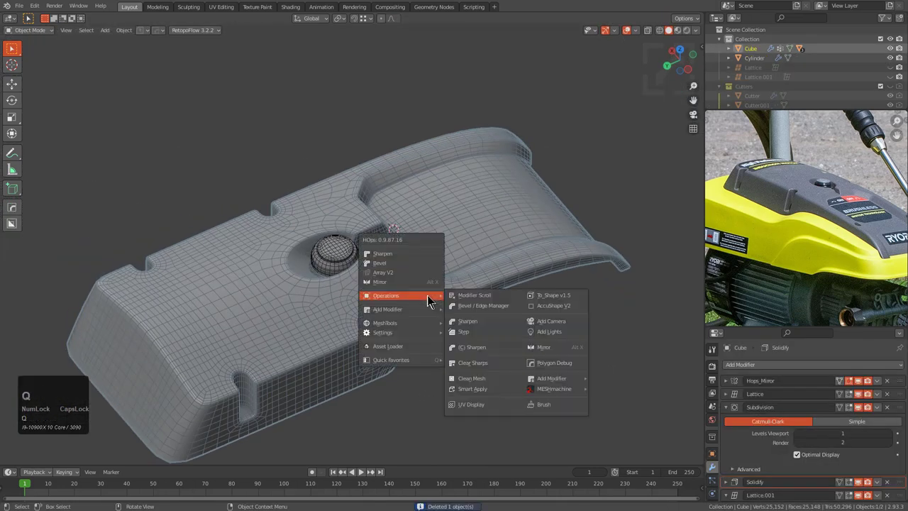
pyautogui.click(471, 388)
pyautogui.scroll(-2, 808, 411)
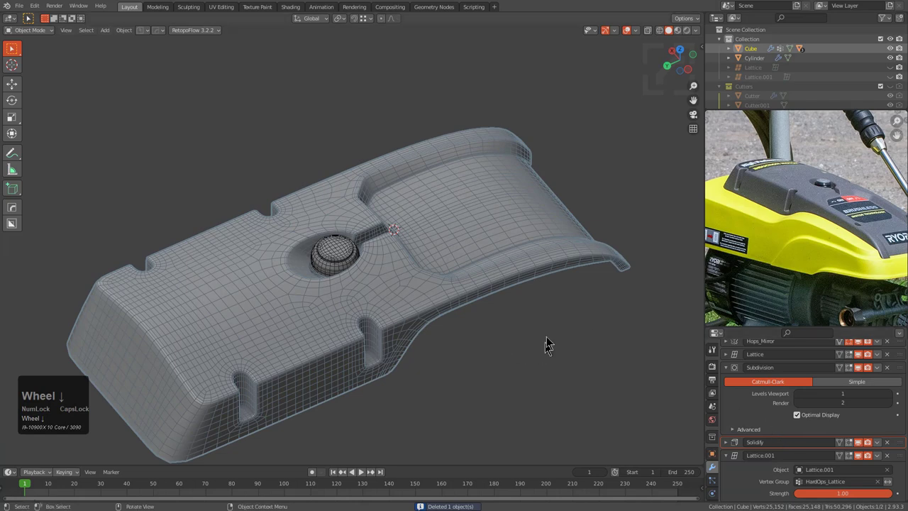
pyautogui.press('q')
pyautogui.moveTo(466, 280)
pyautogui.keyDown('shift'); pyautogui.click(516, 373); pyautogui.keyUp('shift')
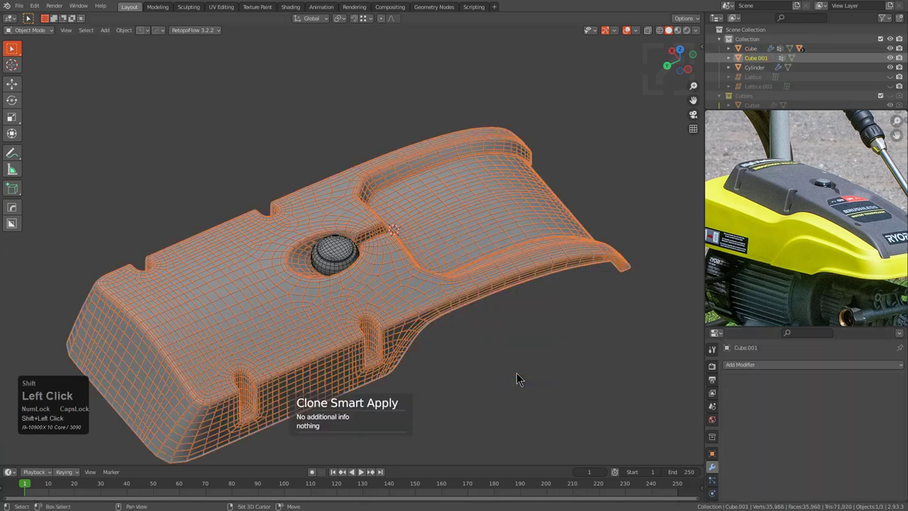
# - Select the new duplicate's outer lower edge loop along its side and extend it along the front arm
pyautogui.press('1')
pyautogui.moveTo(449, 352); pyautogui.dragTo(454, 284, button='middle')
pyautogui.scroll(3, 451, 286)
pyautogui.keyDown('alt'); pyautogui.click(404, 323); pyautogui.keyUp('alt')
pyautogui.press('2')
pyautogui.keyDown('alt'); pyautogui.click(406, 322); pyautogui.keyUp('alt')
pyautogui.moveTo(407, 321); pyautogui.dragTo(460, 295, button='middle')
pyautogui.scroll(2, 531, 260)
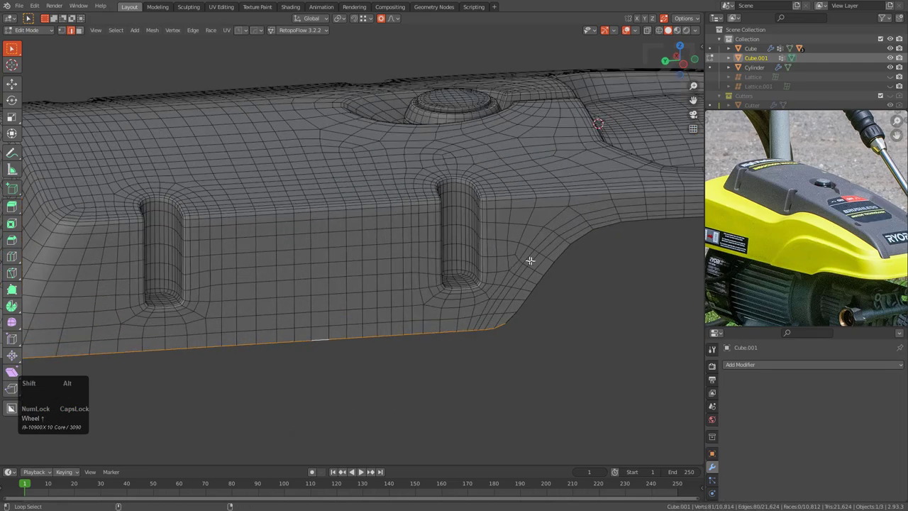
pyautogui.moveTo(548, 270); pyautogui.dragTo(440, 340, button='middle')
pyautogui.scroll(8, 478, 364)
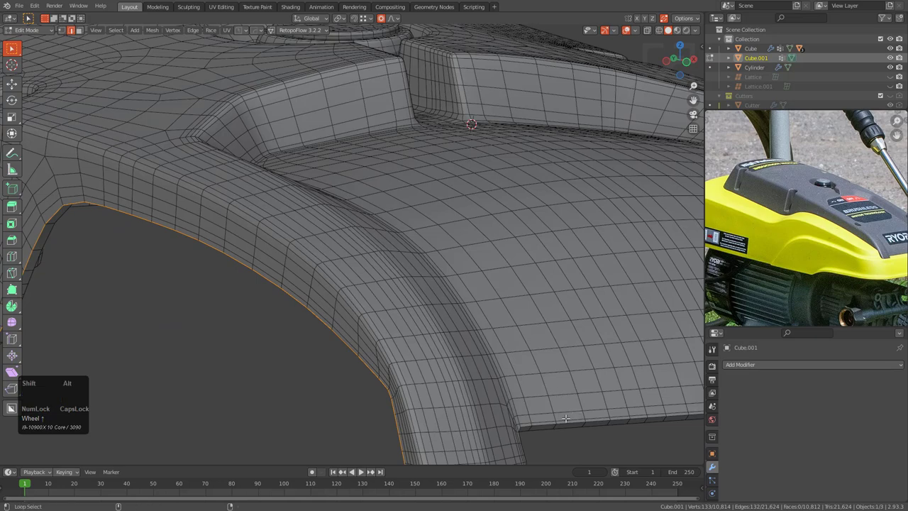
# - Add the front panel's lower edge and the remaining corner edges at the arm to the border selection
pyautogui.keyDown('alt'); pyautogui.keyDown('shift'); pyautogui.click(546, 425); pyautogui.keyUp('shift'); pyautogui.keyUp('alt')
pyautogui.scroll(-2, 512, 396)
pyautogui.moveTo(511, 395); pyautogui.dragTo(525, 336, button='middle')
pyautogui.scroll(2, 285, 281)
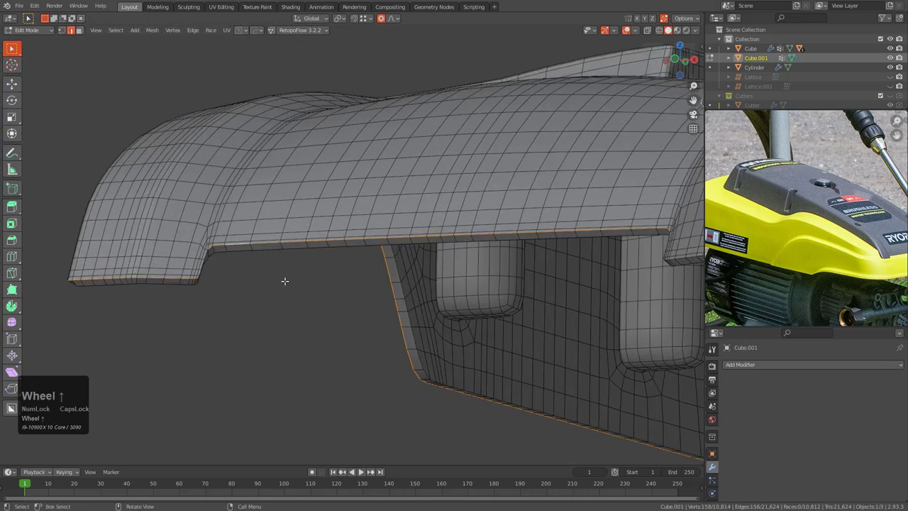
pyautogui.keyDown('shift'); pyautogui.moveTo(265, 280); pyautogui.dragTo(487, 308, button='middle'); pyautogui.keyUp('shift')
pyautogui.scroll(3, 544, 349)
pyautogui.scroll(-4, 540, 338)
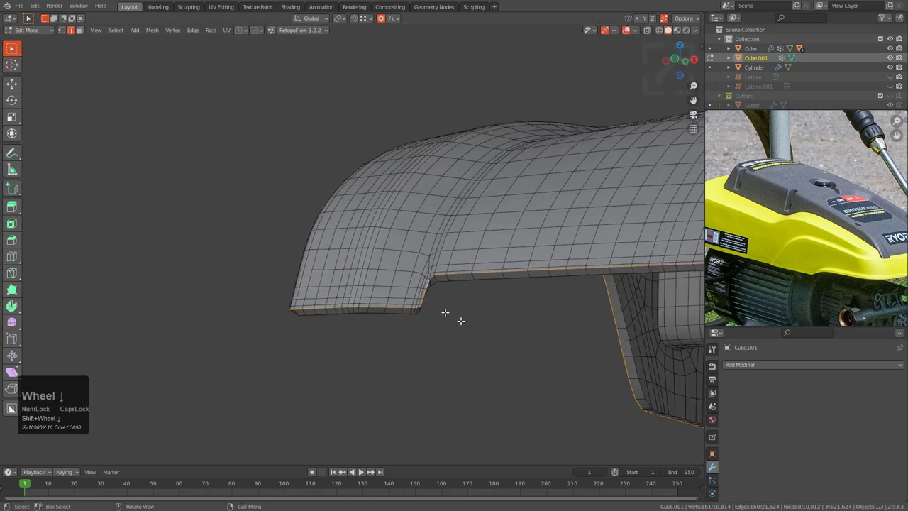
pyautogui.scroll(3, 446, 314)
pyautogui.moveTo(568, 308); pyautogui.dragTo(489, 179, button='middle')
pyautogui.scroll(4, 454, 231)
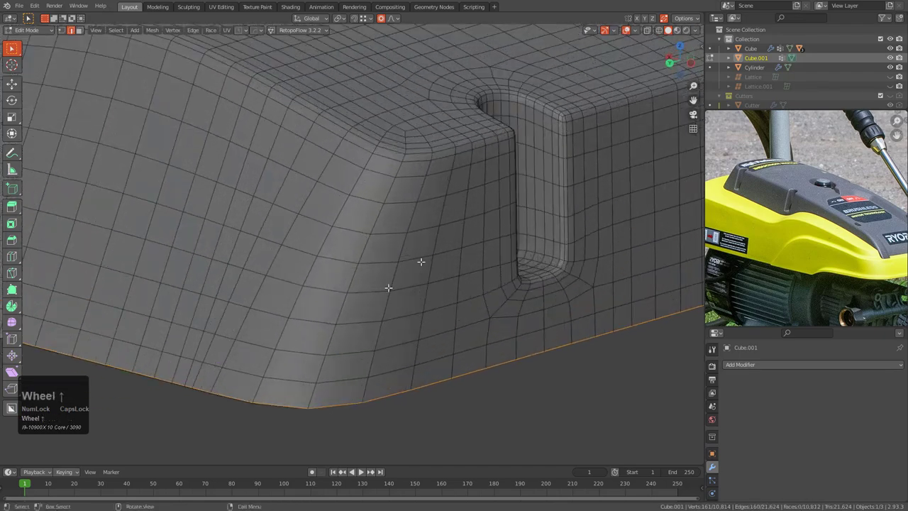
# - Keep only the selected border by inverting the vertex selection and deleting the rest of the duplicate
pyautogui.scroll(-3, 227, 362)
pyautogui.moveTo(217, 367); pyautogui.dragTo(326, 327, button='middle')
pyautogui.scroll(-2, 336, 324)
pyautogui.moveTo(342, 287); pyautogui.dragTo(312, 304, button='middle')
pyautogui.press('1')
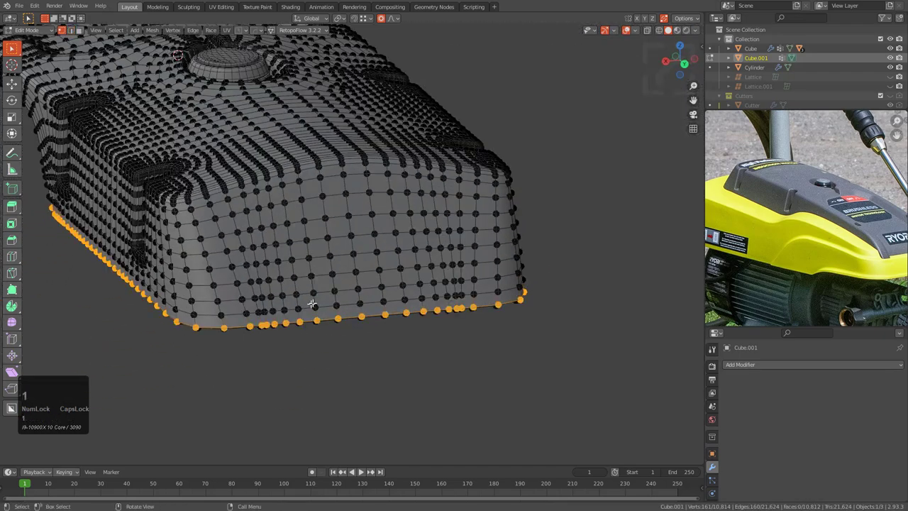
pyautogui.hotkey('ctrl', 'i')
pyautogui.press('x')
pyautogui.click(327, 303)
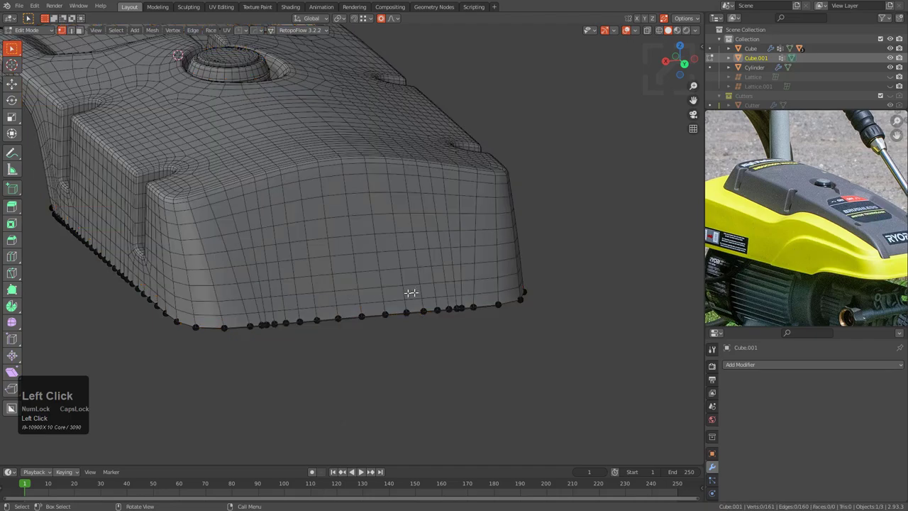
# - Select the entire isolated border of the applied duplicate and mirror it across to the opposite side
pyautogui.moveTo(412, 292); pyautogui.dragTo(303, 288, button='middle')
pyautogui.scroll(-1, 319, 291)
pyautogui.scroll(-3, 358, 296)
pyautogui.keyDown('alt'); pyautogui.middleClick(407, 284); pyautogui.keyUp('alt')
pyautogui.moveTo(321, 226); pyautogui.dragTo(401, 297, button='middle')
pyautogui.press('a')
pyautogui.keyDown('shift'); pyautogui.moveTo(305, 322); pyautogui.dragTo(404, 298, button='middle'); pyautogui.keyUp('shift')
# - Select the intermediate vertices along the outline's straight lower edge and dissolve them
pyautogui.scroll(3, 340, 304)
pyautogui.moveTo(283, 312); pyautogui.dragTo(298, 332, button='middle')
pyautogui.hotkey('alt', 'a')
pyautogui.scroll(-3, 298, 332)
pyautogui.moveTo(284, 334)
pyautogui.mouseDown()
pyautogui.moveTo(400, 326)
pyautogui.moveTo(486, 305)
pyautogui.moveTo(475, 311)
pyautogui.mouseUp()
pyautogui.hotkey('ctrl', 'x')
# - Dissolve surplus vertices on the sloping border beside the front recess and at the start of the arm
pyautogui.moveTo(475, 311); pyautogui.dragTo(369, 309, button='middle')
pyautogui.scroll(5, 375, 309)
pyautogui.moveTo(383, 309); pyautogui.dragTo(472, 325, button='middle')
pyautogui.keyDown('shift'); pyautogui.moveTo(471, 325); pyautogui.dragTo(371, 293, button='middle'); pyautogui.keyUp('shift')
pyautogui.scroll(2, 371, 293)
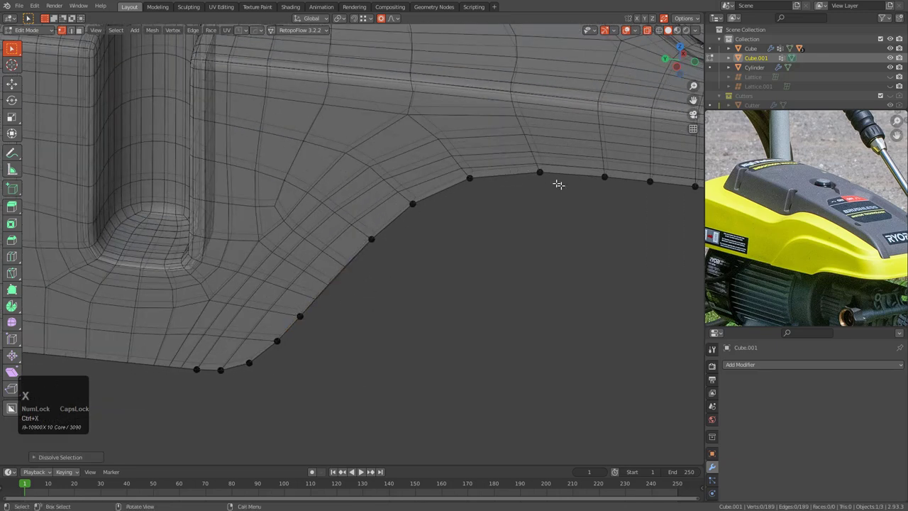
pyautogui.keyDown('shift'); pyautogui.moveTo(558, 185); pyautogui.dragTo(396, 222, button='middle'); pyautogui.keyUp('shift')
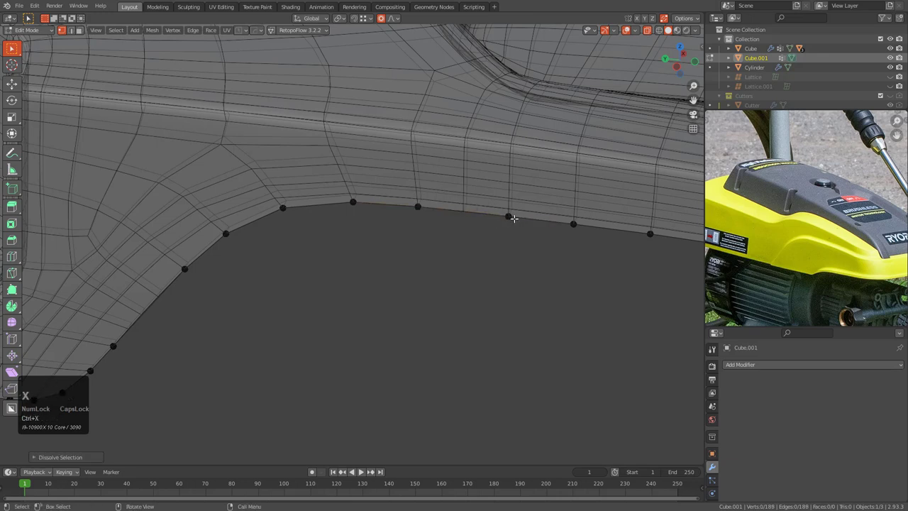
pyautogui.hotkey('ctrl', 'x')
# - Thin out the border along the front arm's lower edge by dissolving intermediate vertices
pyautogui.scroll(-3, 631, 245)
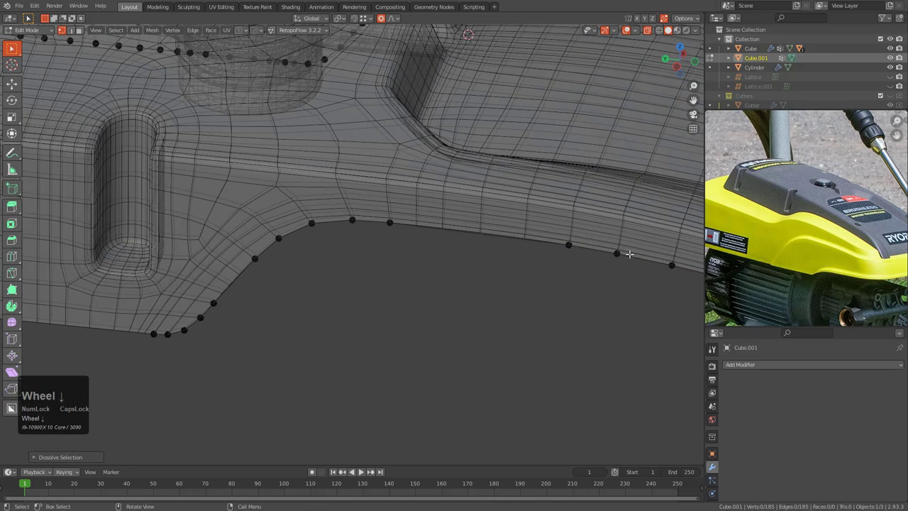
pyautogui.keyDown('shift'); pyautogui.moveTo(579, 253); pyautogui.dragTo(402, 241, button='middle'); pyautogui.keyUp('shift')
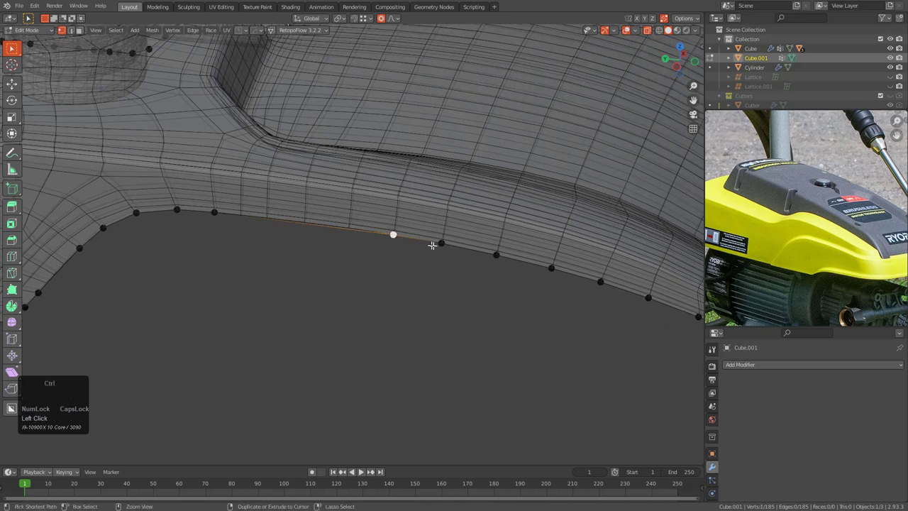
pyautogui.hotkey('ctrl', 'x')
pyautogui.keyDown('shift'); pyautogui.moveTo(504, 290); pyautogui.dragTo(394, 270, button='middle'); pyautogui.keyUp('shift')
pyautogui.click(392, 237)
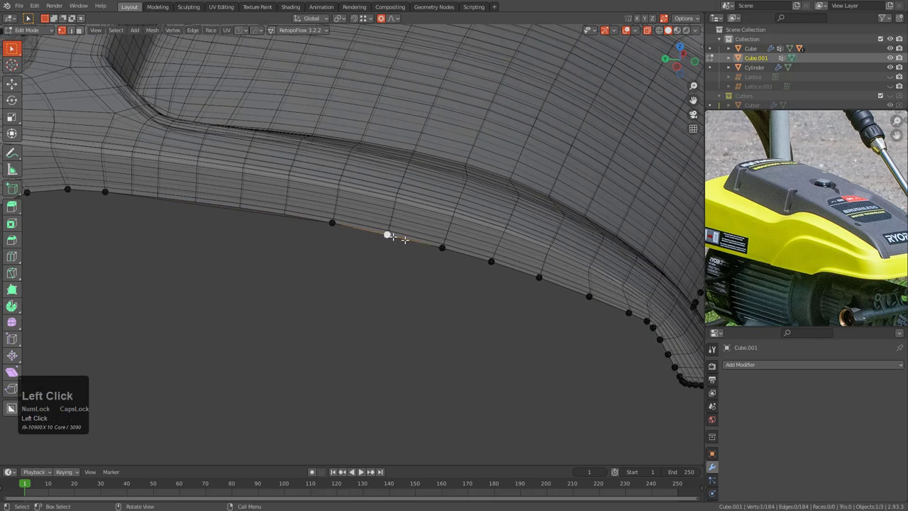
pyautogui.hotkey('ctrl', 'x')
# - Dissolve surplus vertices on the front arm's curved lower edge and around the corner of its tip
pyautogui.moveTo(597, 300); pyautogui.dragTo(426, 269, button='middle')
pyautogui.scroll(2, 539, 298)
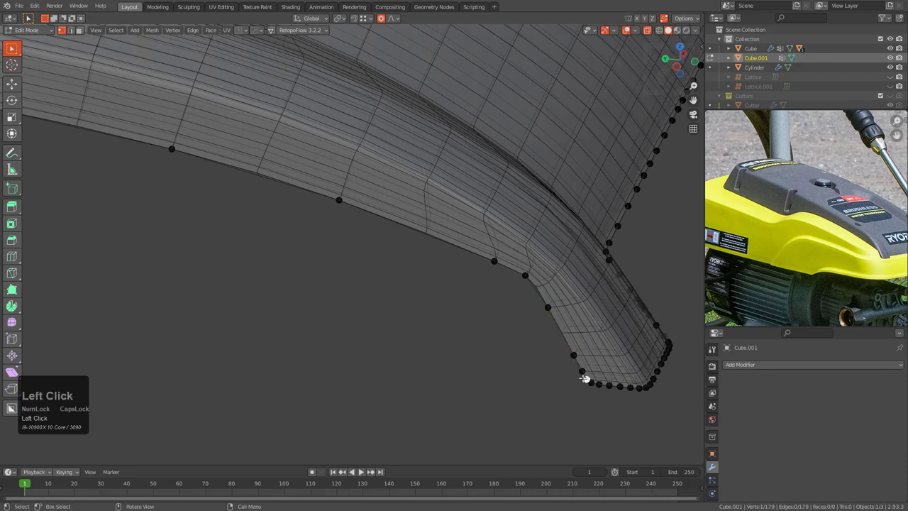
pyautogui.moveTo(528, 347); pyautogui.dragTo(523, 269, button='middle')
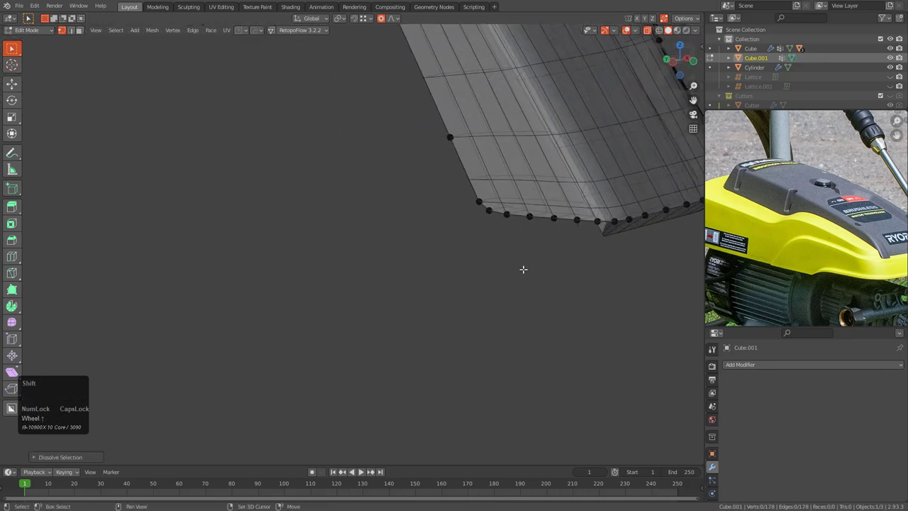
pyautogui.scroll(2, 429, 314)
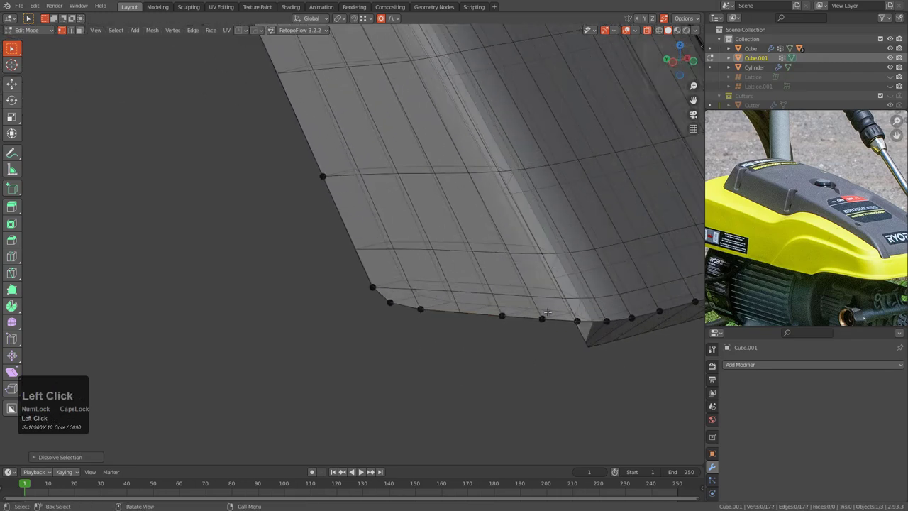
pyautogui.scroll(-2, 549, 310)
pyautogui.scroll(2, 481, 319)
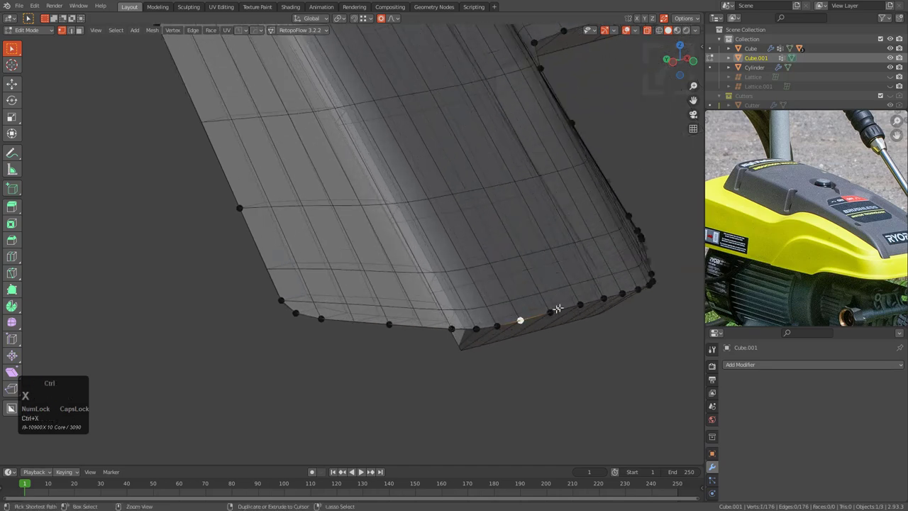
# - Thin out the border across the bottom of the arm's tip and up its inner side by dissolving intermediate vertices
pyautogui.moveTo(637, 283); pyautogui.dragTo(427, 321, button='middle')
pyautogui.moveTo(486, 299)
pyautogui.mouseDown(button='middle')
pyautogui.moveTo(422, 300)
pyautogui.moveTo(515, 272)
pyautogui.moveTo(489, 301)
pyautogui.mouseUp(button='middle')
pyautogui.hotkey('ctrl', 'x')
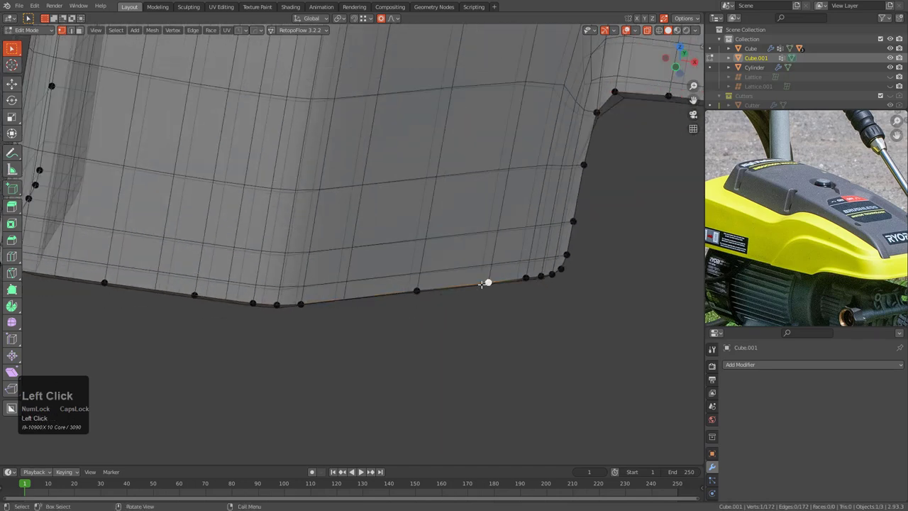
pyautogui.hotkey('ctrl', 'x')
pyautogui.scroll(2, 478, 305)
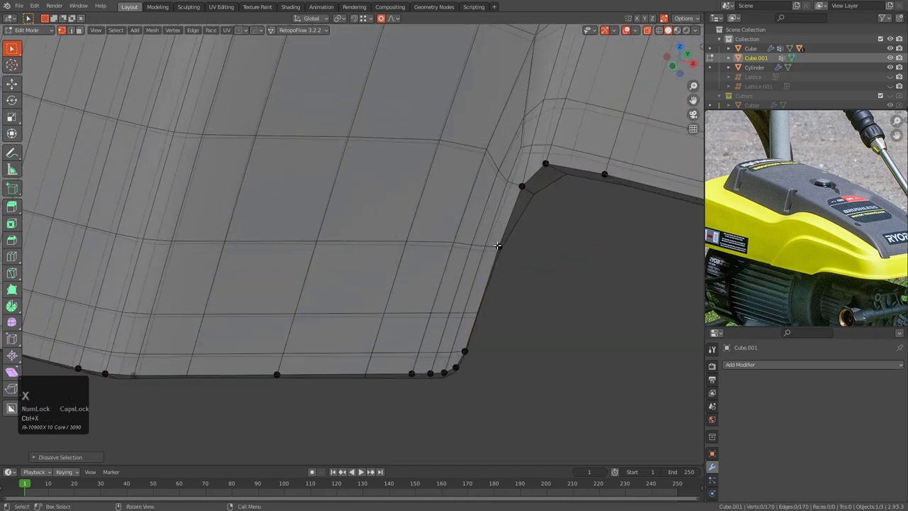
# - Dissolve surplus vertices from the arm's inner corner onto the start of the straight front edge
pyautogui.moveTo(601, 172); pyautogui.dragTo(444, 217, button='middle')
pyautogui.click(446, 213)
pyautogui.hotkey('ctrl', 'x')
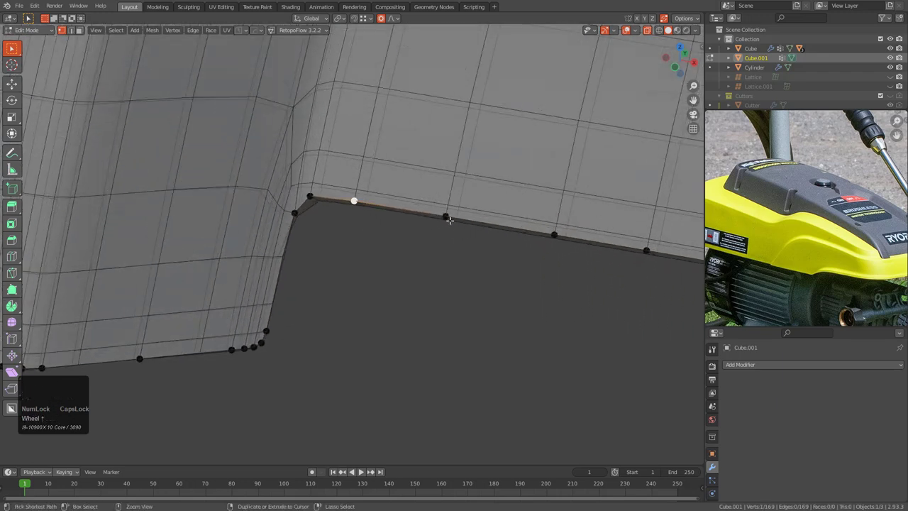
pyautogui.moveTo(550, 246); pyautogui.dragTo(422, 254, button='middle')
pyautogui.click(419, 252)
pyautogui.hotkey('ctrl', 'x')
pyautogui.scroll(-2, 434, 251)
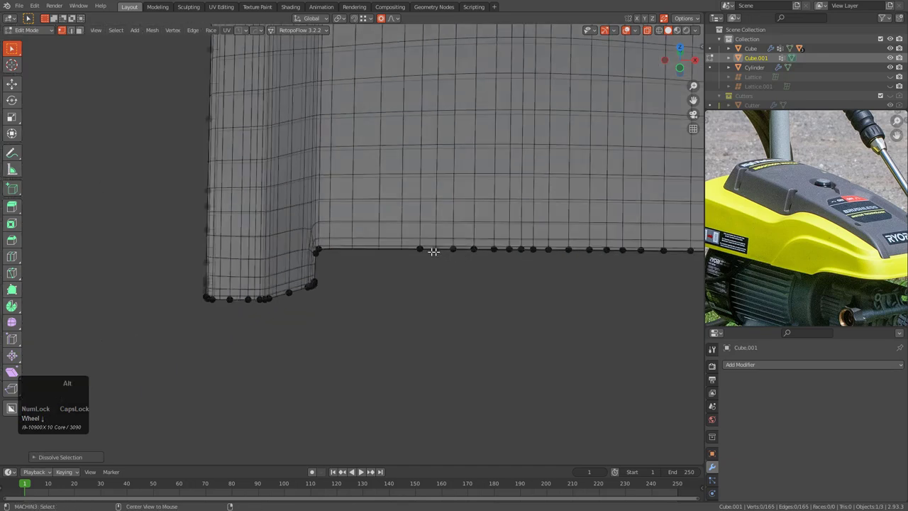
# - Dissolve the remaining surplus vertices along the straight front edge and symmetrize the outline onto the other half
pyautogui.scroll(2, 479, 254)
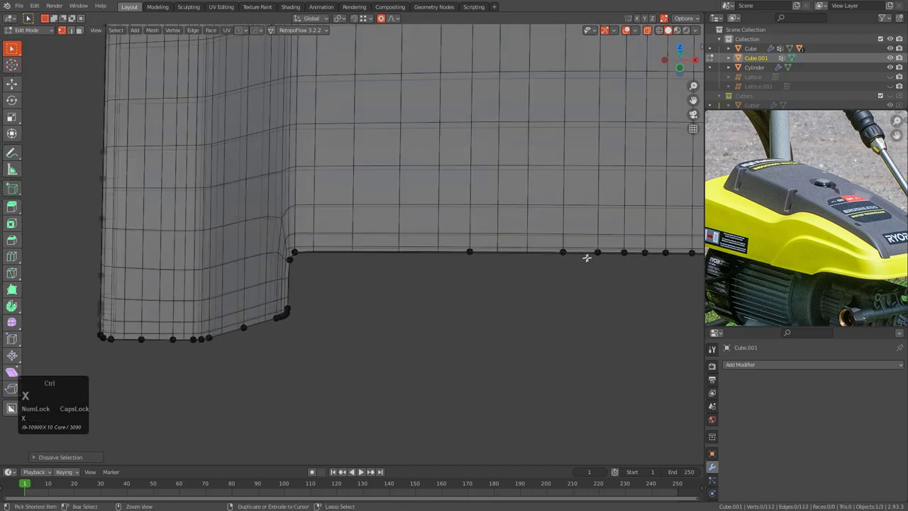
pyautogui.keyDown('shift'); pyautogui.scroll(-3, 475, 273); pyautogui.keyUp('shift')
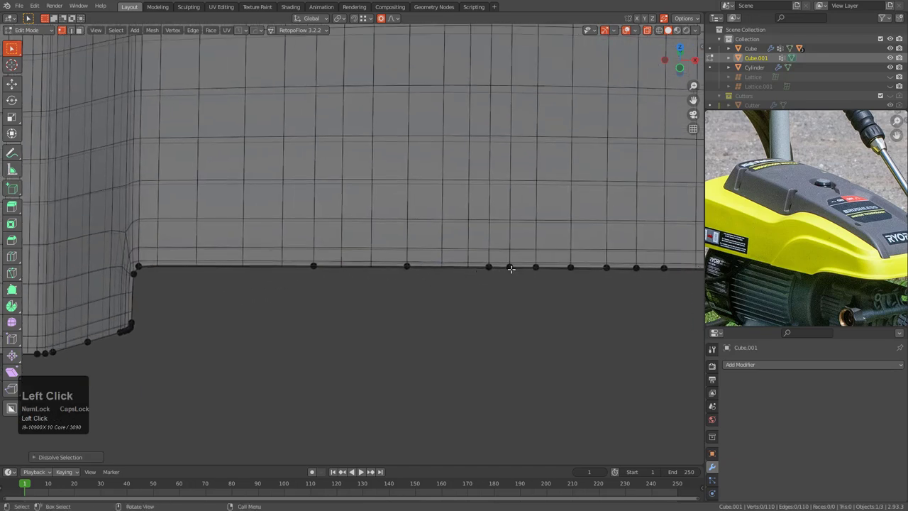
pyautogui.hotkey('ctrl', 'x')
pyautogui.scroll(-2, 489, 261)
pyautogui.hotkey('alt', 'x')
pyautogui.scroll(-5, 441, 272)
pyautogui.keyDown('shift'); pyautogui.moveTo(335, 247); pyautogui.dragTo(457, 348, button='middle'); pyautogui.keyUp('shift')
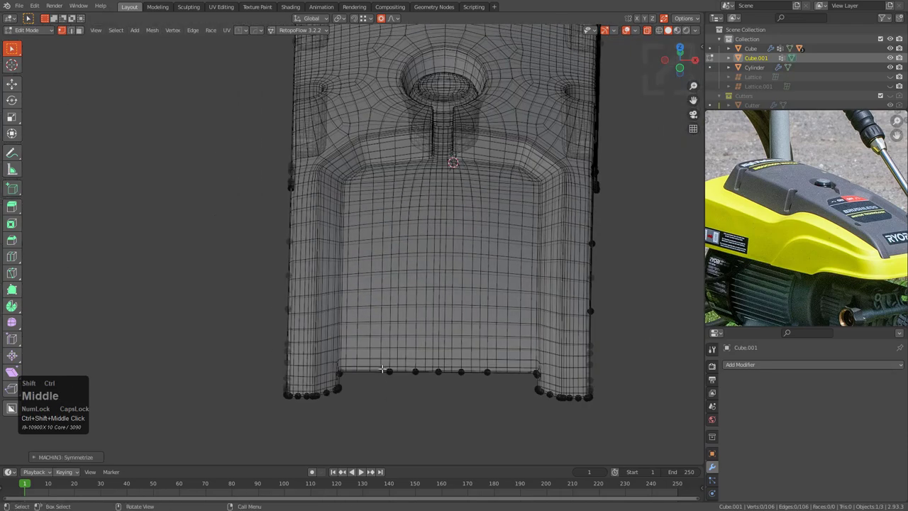
# - Thin out the border along the cover's rear edge by dissolving intermediate vertices
pyautogui.scroll(-2, 263, 293)
pyautogui.keyDown('shift'); pyautogui.moveTo(263, 293); pyautogui.dragTo(489, 296, button='middle'); pyautogui.keyUp('shift')
pyautogui.moveTo(248, 283); pyautogui.dragTo(340, 312, button='middle')
pyautogui.keyDown('shift'); pyautogui.moveTo(341, 355); pyautogui.dragTo(431, 231, button='middle'); pyautogui.keyUp('shift')
pyautogui.scroll(4, 431, 231)
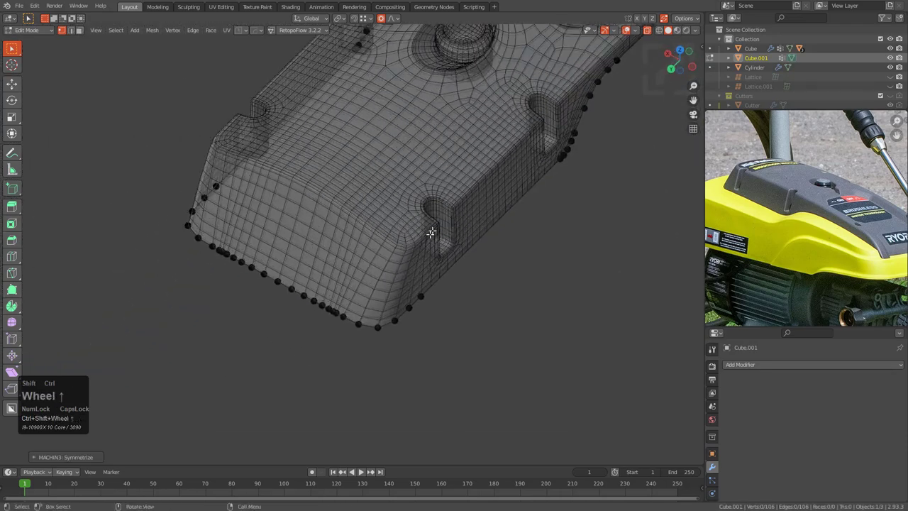
pyautogui.moveTo(347, 284); pyautogui.dragTo(408, 338, button='middle')
pyautogui.keyDown('ctrl'); pyautogui.scroll(2, 471, 299); pyautogui.keyUp('ctrl')
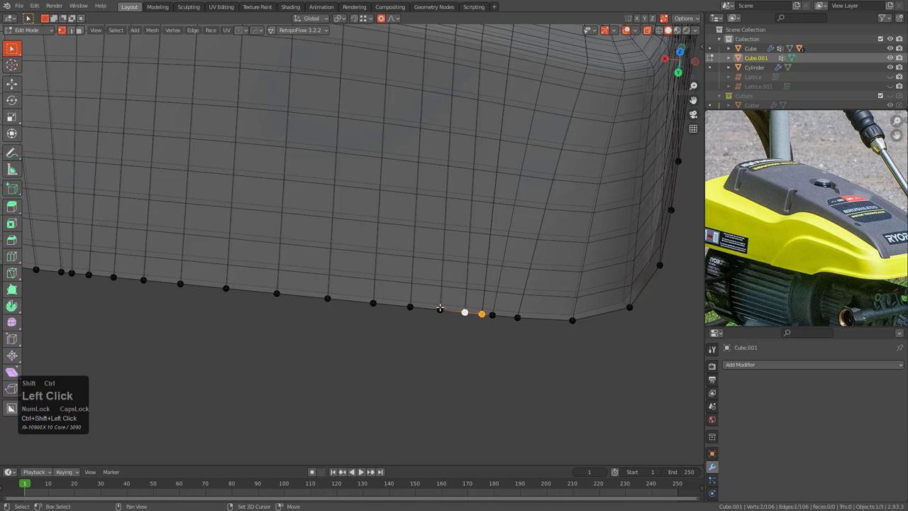
pyautogui.hotkey('ctrl', 'x')
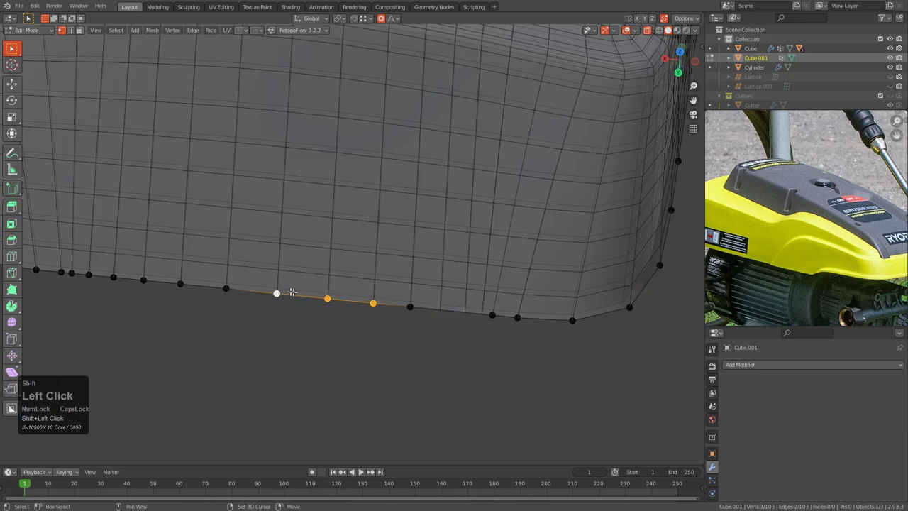
pyautogui.hotkey('ctrl', 'x')
pyautogui.moveTo(114, 277); pyautogui.dragTo(275, 284, button='middle')
pyautogui.scroll(-2, 466, 314)
pyautogui.hotkey('ctrl', 'alt', 'x')
pyautogui.scroll(2, 361, 303)
pyautogui.keyDown('shift'); pyautogui.moveTo(546, 305); pyautogui.dragTo(310, 300, button='middle'); pyautogui.keyUp('shift')
# - Return to Object Mode and add a bisecting mirror modifier to the outline across its local X axis
pyautogui.keyDown('shift'); pyautogui.moveTo(376, 255); pyautogui.dragTo(282, 329, button='middle'); pyautogui.keyUp('shift')
pyautogui.scroll(-4, 282, 328)
pyautogui.keyDown('shift'); pyautogui.moveTo(444, 269); pyautogui.dragTo(416, 351, button='middle'); pyautogui.keyUp('shift')
pyautogui.press('a')
pyautogui.scroll(3, 371, 338)
pyautogui.scroll(-6, 383, 326)
pyautogui.press('Tab')
pyautogui.hotkey('ctrl', 'alt', 'x')
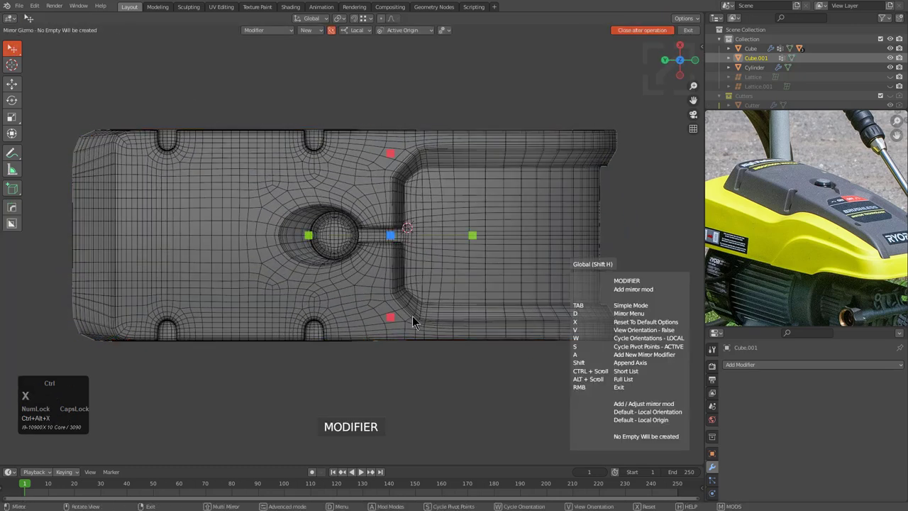
pyautogui.keyDown('ctrl'); pyautogui.keyDown('alt'); pyautogui.scroll(-1, 414, 322); pyautogui.keyUp('alt'); pyautogui.keyUp('ctrl')
pyautogui.keyDown('ctrl'); pyautogui.keyDown('alt'); pyautogui.scroll(-1, 414, 322); pyautogui.keyUp('alt'); pyautogui.keyUp('ctrl')
pyautogui.keyDown('ctrl'); pyautogui.keyDown('alt'); pyautogui.scroll(1, 414, 322); pyautogui.keyUp('alt'); pyautogui.keyUp('ctrl')
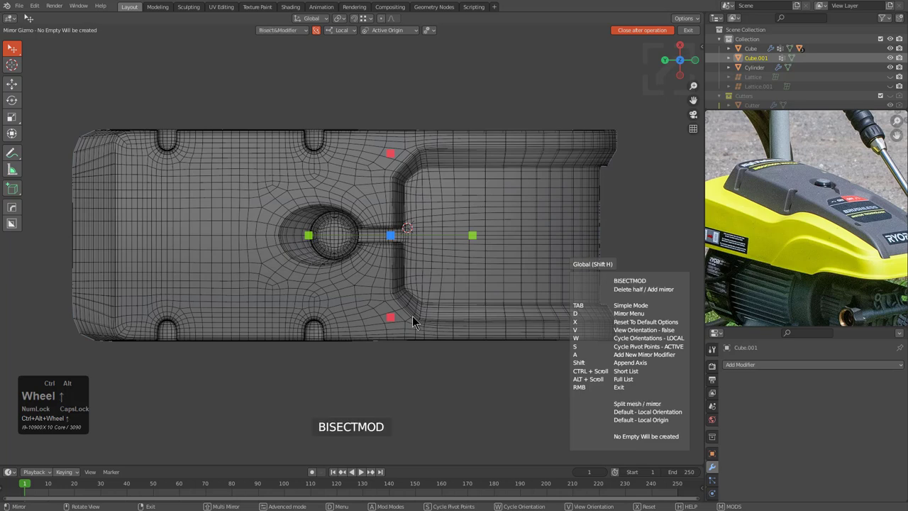
pyautogui.click(389, 319)
# - Select the original cover and compare its shape with the Lattice.001 modifier's viewport display toggled
pyautogui.moveTo(402, 348); pyautogui.dragTo(411, 276, button='middle')
pyautogui.hotkey('alt', 'z')
pyautogui.hotkey('alt', 'z')
pyautogui.click(412, 270)
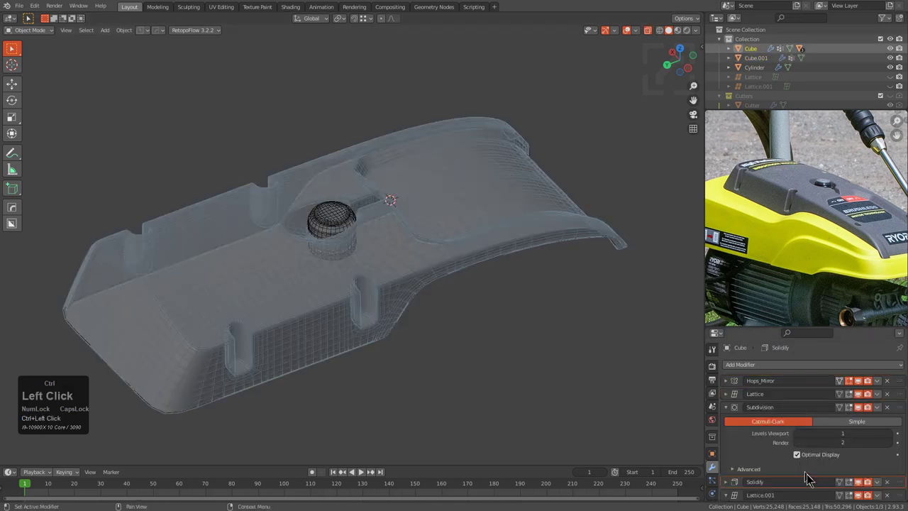
pyautogui.keyDown('ctrl'); pyautogui.scroll(-2, 809, 480); pyautogui.keyUp('ctrl')
pyautogui.keyDown('ctrl'); pyautogui.click(857, 457); pyautogui.keyUp('ctrl')
pyautogui.keyDown('ctrl'); pyautogui.click(857, 456); pyautogui.keyUp('ctrl')
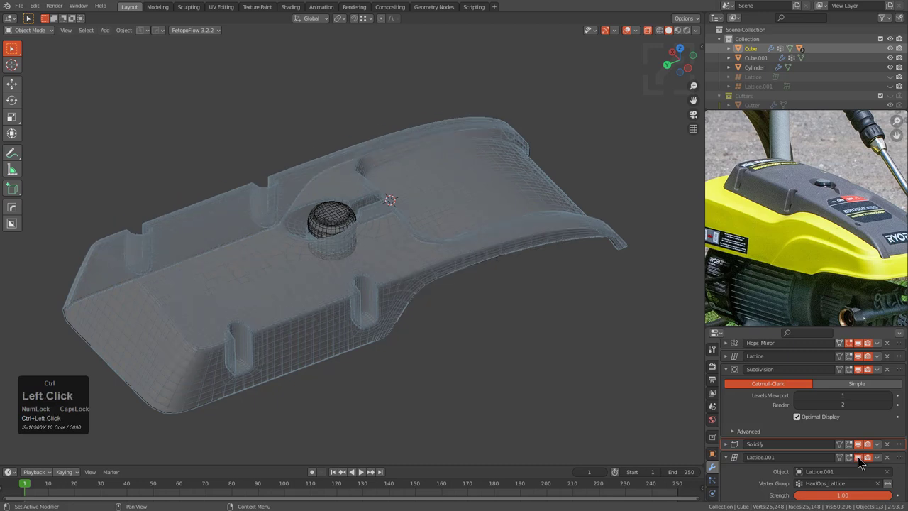
# - Toggle the viewport display of the cover's Solidify modifier to compare the mesh with and without thickness
pyautogui.keyDown('ctrl'); pyautogui.click(858, 445); pyautogui.keyUp('ctrl')
pyautogui.keyDown('ctrl'); pyautogui.click(858, 446); pyautogui.keyUp('ctrl')
pyautogui.keyDown('ctrl'); pyautogui.click(859, 445); pyautogui.keyUp('ctrl')
pyautogui.keyDown('ctrl'); pyautogui.click(859, 446); pyautogui.keyUp('ctrl')
pyautogui.keyDown('ctrl'); pyautogui.click(857, 444); pyautogui.keyUp('ctrl')
pyautogui.click(858, 445)
pyautogui.click(858, 444)
pyautogui.click(859, 445)
pyautogui.hotkey('alt', 'z')
pyautogui.scroll(3, 412, 312)
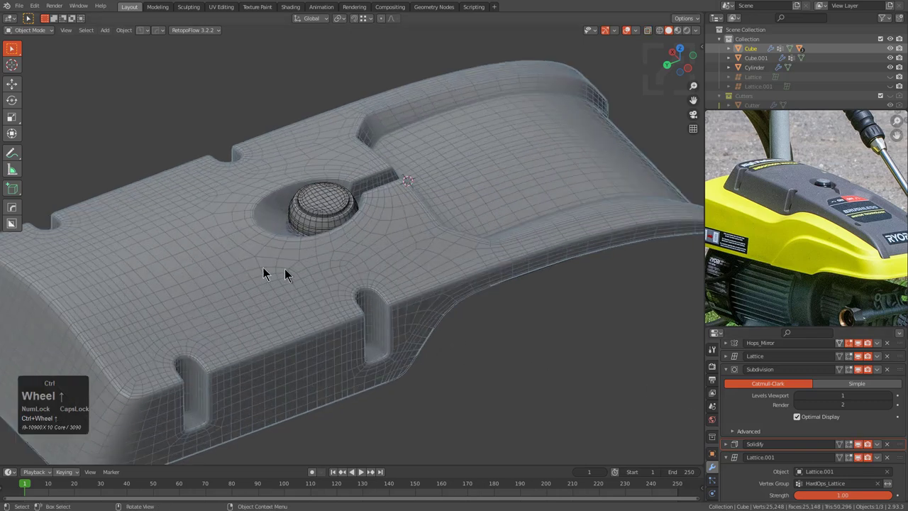
pyautogui.click(857, 444)
pyautogui.click(857, 444)
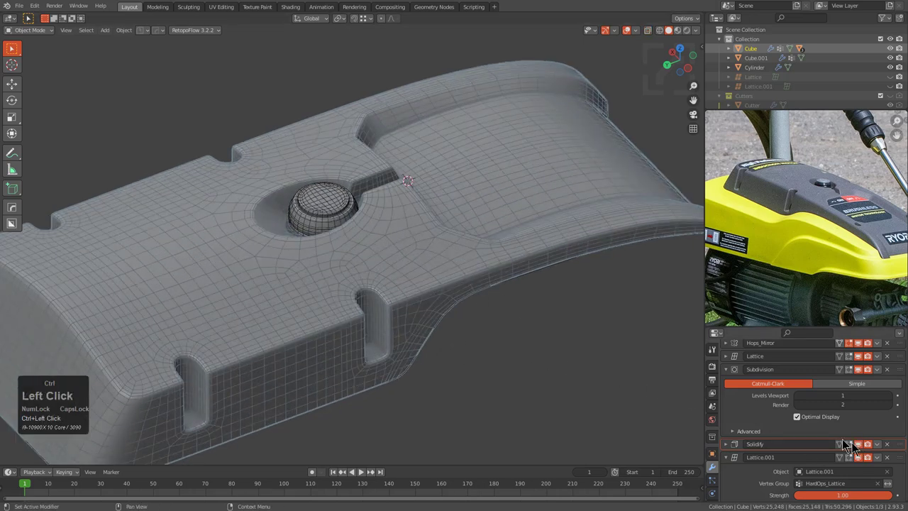
# - Hide the wireframe display on the cover and knob, and select the mirrored outline object
pyautogui.hotkey('ctrl', 'alt', 'v')
pyautogui.click(431, 281)
pyautogui.moveTo(432, 281); pyautogui.dragTo(390, 257, button='middle')
pyautogui.hotkey('alt', 'a')
pyautogui.click(433, 323)
pyautogui.hotkey('alt', 'z')
pyautogui.click(439, 321)
pyautogui.hotkey('alt', 'z')
pyautogui.scroll(-3, 461, 318)
pyautogui.keyDown('ctrl'); pyautogui.scroll(5, 389, 258); pyautogui.keyUp('ctrl')
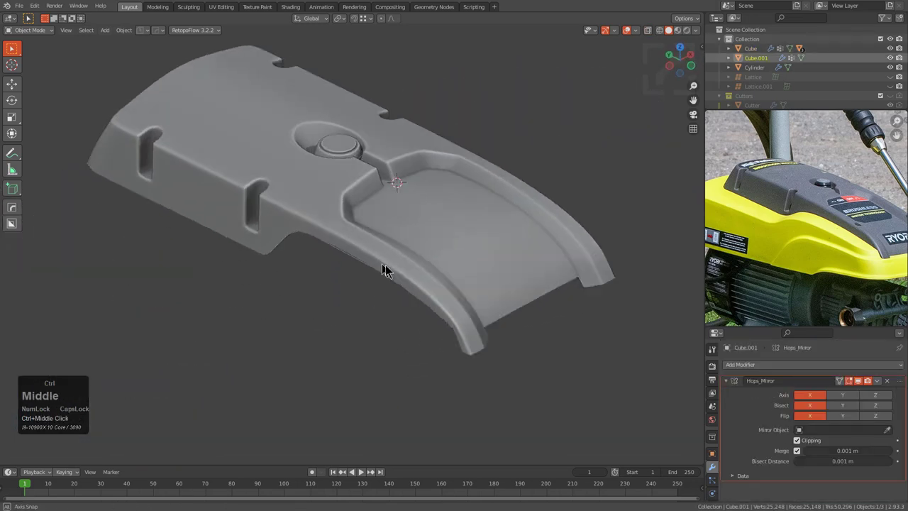
# - Enter Edit Mode on the outline and select its vertex path from the arm's tip along the side to the rear centre
pyautogui.keyDown('shift'); pyautogui.moveTo(265, 188); pyautogui.dragTo(365, 222, button='middle'); pyautogui.keyUp('shift')
pyautogui.scroll(1, 339, 213)
pyautogui.scroll(-2, 332, 232)
pyautogui.keyDown('shift'); pyautogui.moveTo(277, 226); pyautogui.dragTo(351, 244, button='middle'); pyautogui.keyUp('shift')
pyautogui.scroll(-3, 350, 244)
pyautogui.moveTo(436, 278)
pyautogui.mouseDown(button='middle')
pyautogui.moveTo(442, 291)
pyautogui.moveTo(391, 267)
pyautogui.moveTo(423, 284)
pyautogui.moveTo(403, 295)
pyautogui.moveTo(413, 314)
pyautogui.moveTo(410, 333)
pyautogui.moveTo(341, 257)
pyautogui.moveTo(431, 283)
pyautogui.mouseUp(button='middle')
pyautogui.press('Tab')
pyautogui.scroll(5, 344, 285)
pyautogui.scroll(1, 362, 285)
pyautogui.scroll(-1, 383, 272)
pyautogui.hotkey('ctrl', 'alt', 'z')
pyautogui.moveTo(592, 351); pyautogui.dragTo(492, 341, button='middle')
pyautogui.keyDown('ctrl'); pyautogui.scroll(3, 527, 369); pyautogui.keyUp('ctrl')
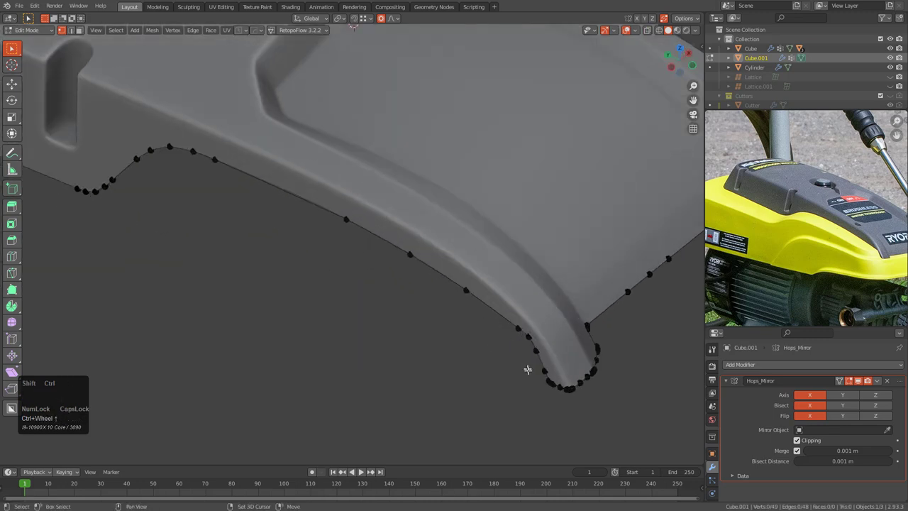
pyautogui.scroll(2, 412, 307)
pyautogui.keyDown('ctrl'); pyautogui.scroll(-6, 423, 340); pyautogui.keyUp('ctrl')
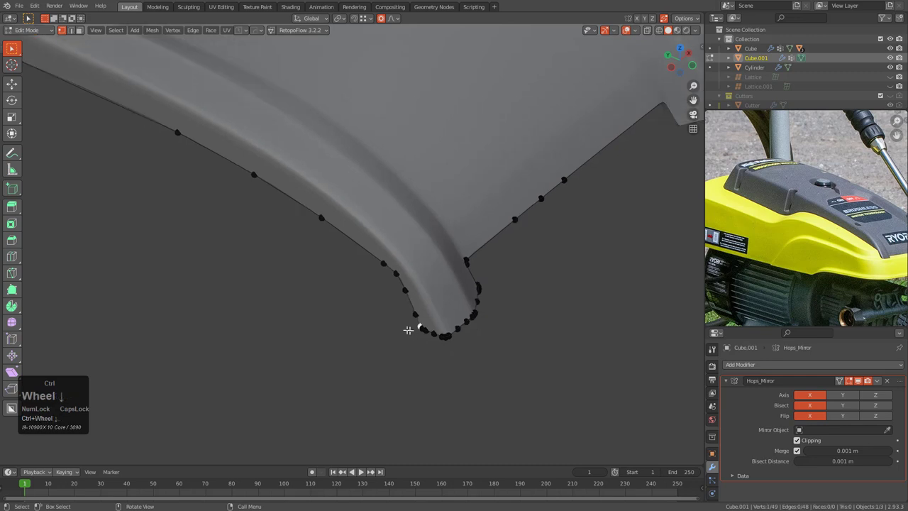
pyautogui.keyDown('ctrl'); pyautogui.click(270, 290); pyautogui.keyUp('ctrl')
pyautogui.moveTo(167, 272); pyautogui.dragTo(394, 271, button='middle')
pyautogui.keyDown('ctrl'); pyautogui.click(230, 294); pyautogui.keyUp('ctrl')
pyautogui.scroll(-2, 487, 270)
pyautogui.keyDown('shift'); pyautogui.moveTo(578, 272); pyautogui.dragTo(473, 309, button='middle'); pyautogui.keyUp('shift')
# - Extrude the selected outline, then scale and move the new border outward to form a rim around the cover
pyautogui.press('e')
pyautogui.rightClick(476, 309)
pyautogui.press('s')
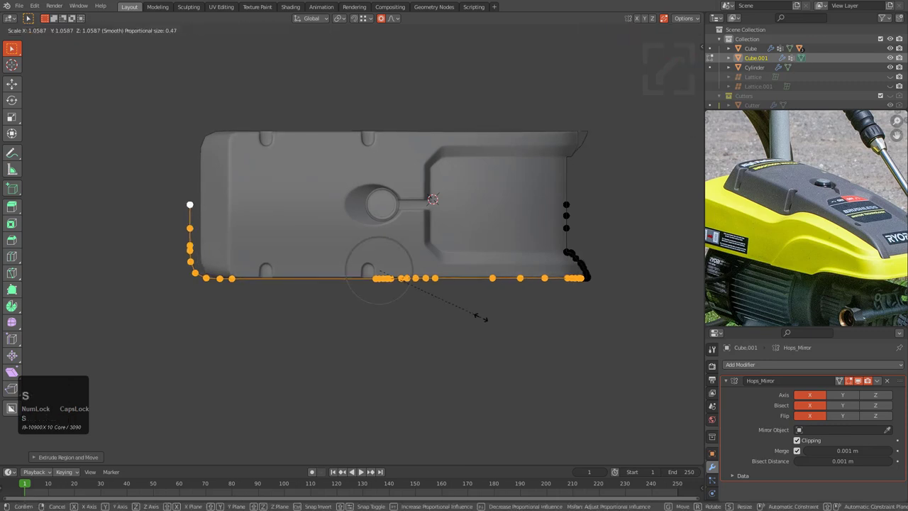
pyautogui.rightClick(481, 317)
pyautogui.press('s')
pyautogui.click(496, 338)
pyautogui.press('g')
pyautogui.click(511, 363)
pyautogui.press('s')
pyautogui.click(502, 361)
pyautogui.press('g')
pyautogui.click(503, 361)
# - Move two outer vertices of the rear rim along X until each is level with its inner counterpart
pyautogui.keyDown('shift'); pyautogui.moveTo(331, 321); pyautogui.dragTo(410, 320, button='middle'); pyautogui.keyUp('shift')
pyautogui.scroll(3, 477, 334)
pyautogui.scroll(4, 410, 319)
pyautogui.click(496, 331)
pyautogui.press('g')
pyautogui.press('y')
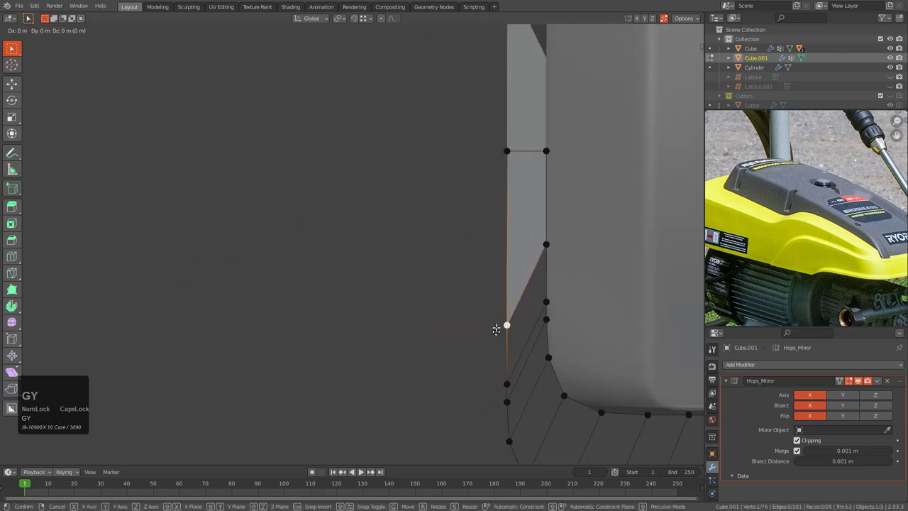
pyautogui.press('x')
pyautogui.click(545, 246)
pyautogui.click(506, 384)
pyautogui.press('g')
pyautogui.press('y')
pyautogui.press('x')
pyautogui.click(542, 301)
# - Slide the next outer rear-rim vertex along its edge to even out the spacing towards the corner
pyautogui.click(505, 398)
pyautogui.press('g')
pyautogui.press('g')
pyautogui.click(510, 328)
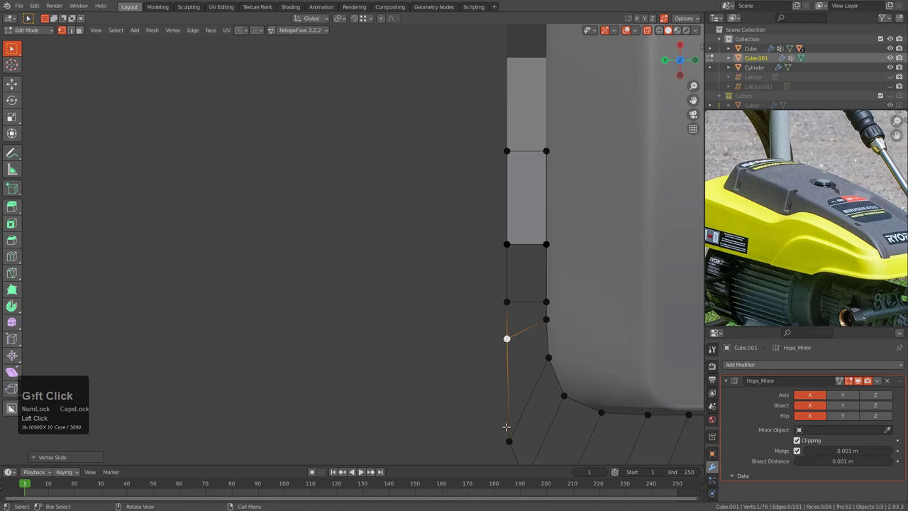
# - Recalculate the normals of the whole rim mesh and switch off X-ray display
pyautogui.moveTo(506, 426); pyautogui.dragTo(454, 287, button='middle')
pyautogui.scroll(3, 439, 356)
pyautogui.scroll(2, 425, 334)
pyautogui.press('a')
pyautogui.hotkey('shift', 'n')
pyautogui.hotkey('alt', 'z')
pyautogui.scroll(-3, 461, 284)
# - Slide the outer rim vertex beside the rear corner along the border to space it more evenly
pyautogui.press('2')
pyautogui.keyDown('alt'); pyautogui.click(578, 201); pyautogui.keyUp('alt')
pyautogui.scroll(-2, 425, 284)
pyautogui.scroll(6, 363, 282)
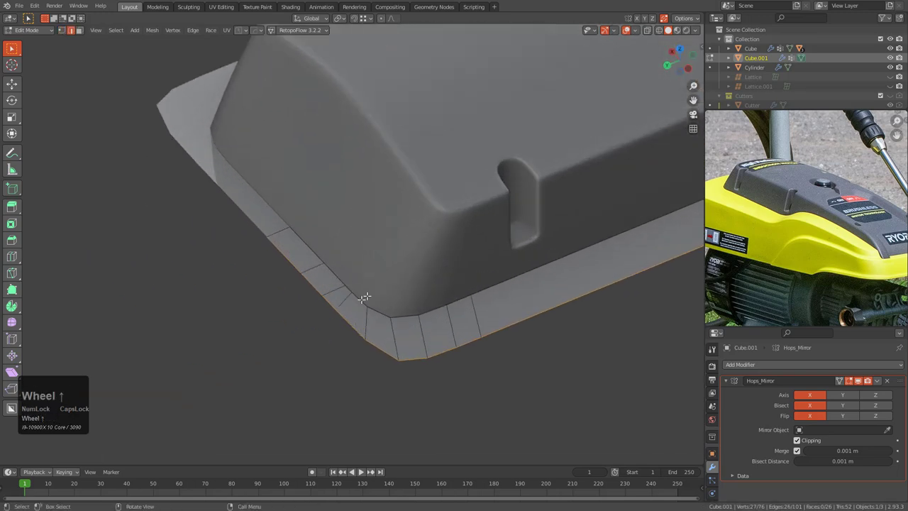
pyautogui.press('g')
pyautogui.press('g')
pyautogui.click(425, 387)
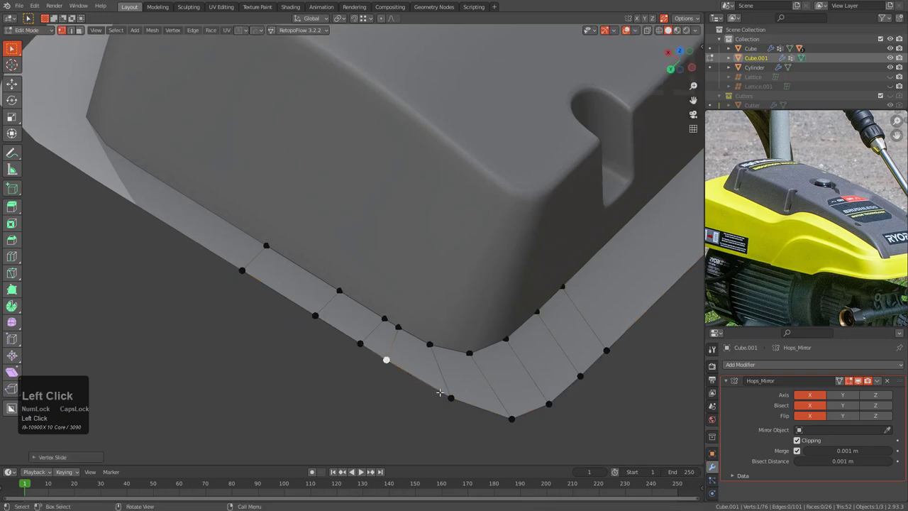
# - Select the rim's outer border edges and move them away from the cover's rear along Y
pyautogui.scroll(-3, 470, 345)
pyautogui.keyDown('alt'); pyautogui.click(500, 273); pyautogui.keyUp('alt')
pyautogui.keyDown('alt'); pyautogui.click(496, 264); pyautogui.keyUp('alt')
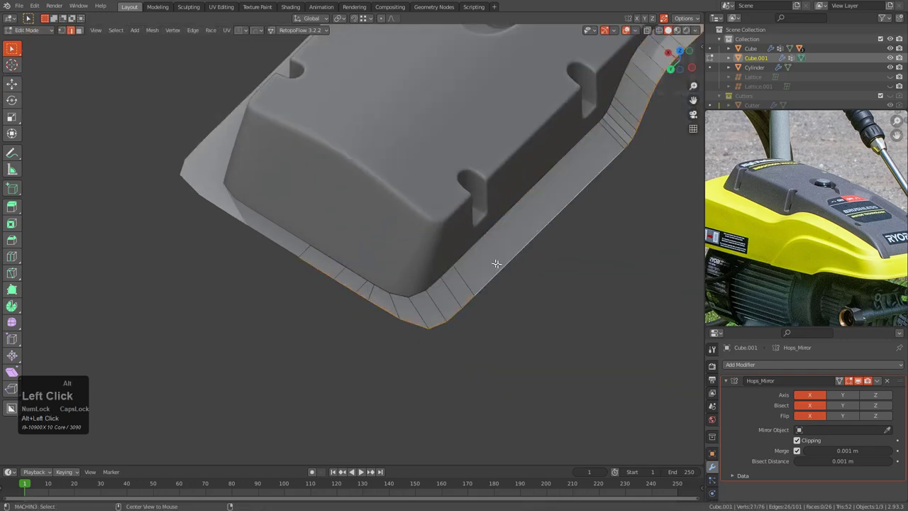
pyautogui.moveTo(511, 258); pyautogui.dragTo(409, 329, button='middle')
pyautogui.keyDown('shift'); pyautogui.moveTo(294, 315); pyautogui.dragTo(451, 268, button='middle'); pyautogui.keyUp('shift')
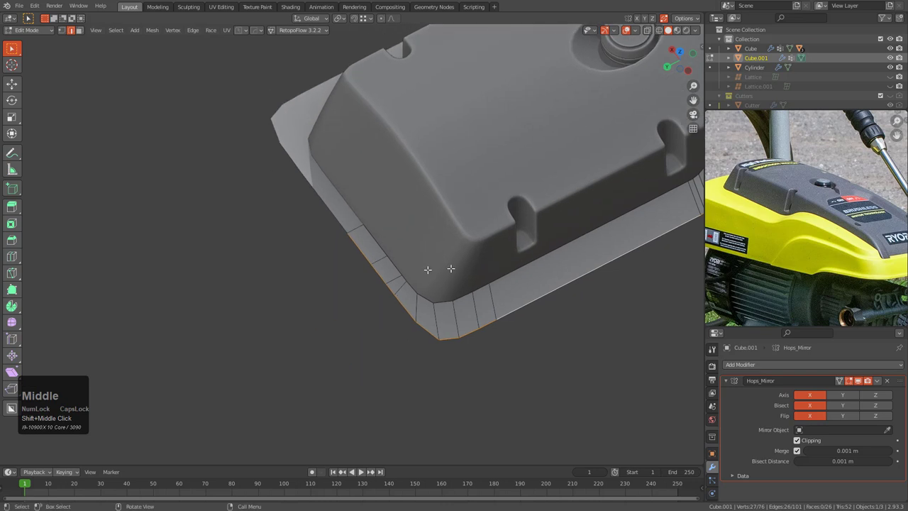
pyautogui.press('g')
pyautogui.press('x')
pyautogui.press('y')
pyautogui.click(480, 335)
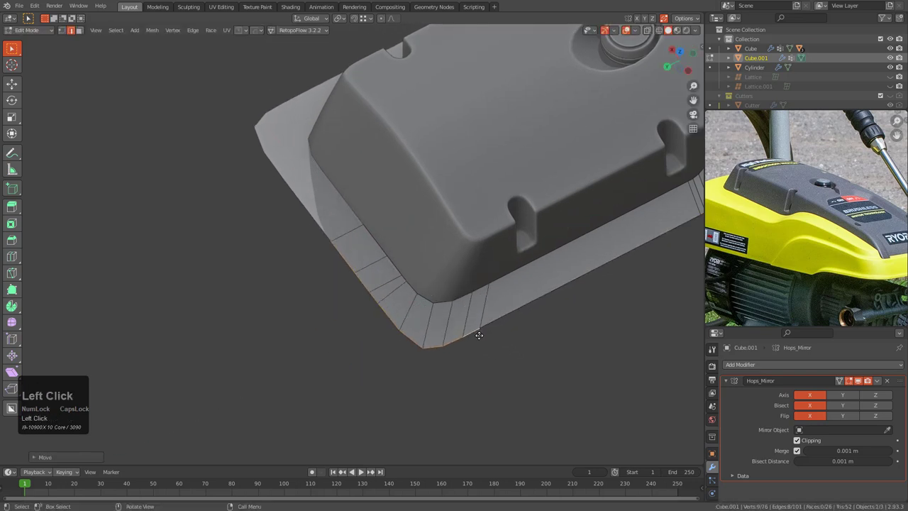
# - Slide the outer rim vertices on the long side of the rear corner along the border to widen their spacing
pyautogui.press('g')
pyautogui.press('g')
pyautogui.click(498, 319)
pyautogui.press('g')
pyautogui.press('g')
pyautogui.click(471, 332)
pyautogui.press('g')
pyautogui.click(390, 305)
pyautogui.press('2')
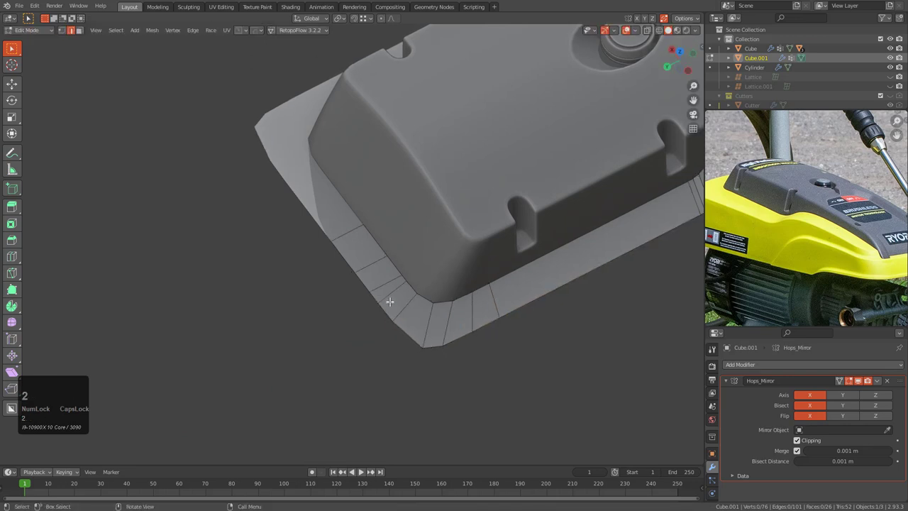
# - Dissolve the extra cross edge on the rear side of the corner and slide the neighbouring outer vertex to even the spacing
pyautogui.rightClick(369, 286)
pyautogui.press('1')
pyautogui.press('g')
pyautogui.press('g')
pyautogui.click(393, 307)
# - Slide the two outermost rear-corner vertices along the border to shape a more evenly rounded corner
pyautogui.rightClick(417, 344)
pyautogui.press('g')
pyautogui.press('g')
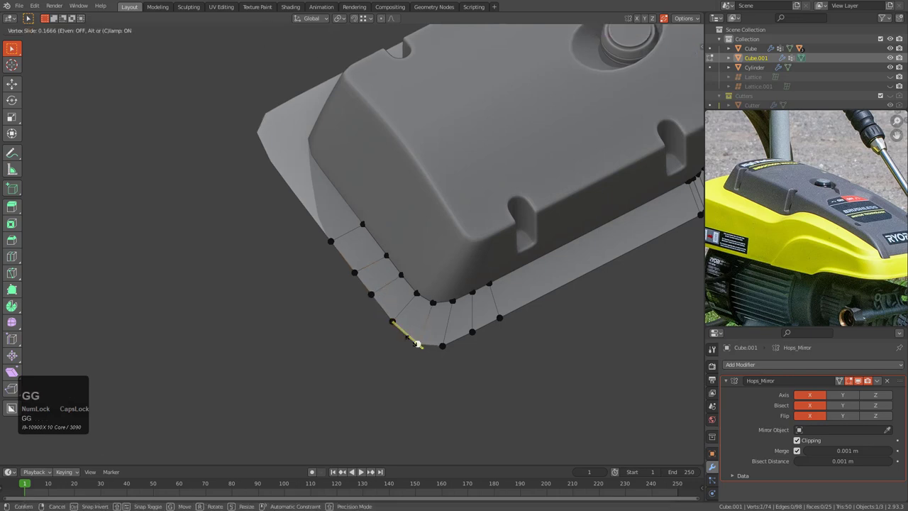
pyautogui.click(412, 341)
pyautogui.press('g')
pyautogui.press('g')
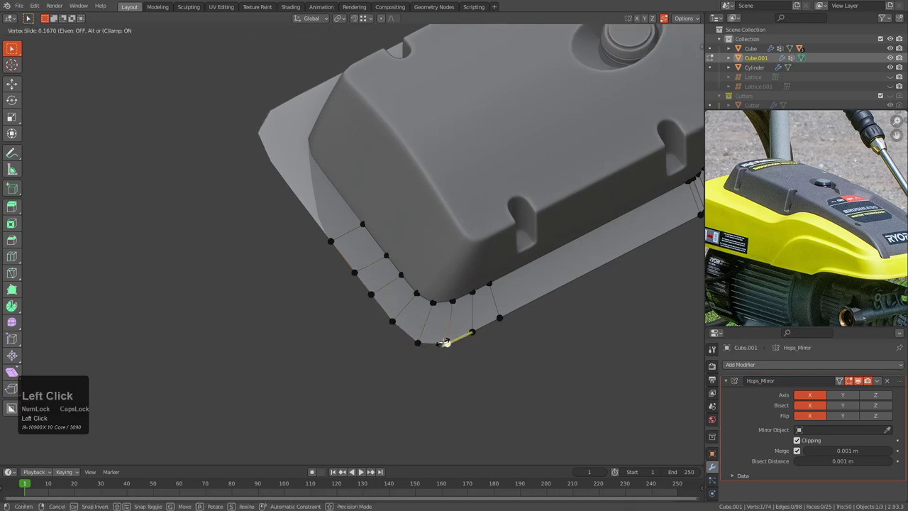
pyautogui.click(444, 343)
# - Rip the vertex joining the side rim to the front border line at the cover's front corner, with X-ray display on
pyautogui.press('Tab')
pyautogui.scroll(-3, 507, 295)
pyautogui.moveTo(506, 294); pyautogui.dragTo(458, 308, button='middle')
pyautogui.scroll(2, 444, 302)
pyautogui.keyDown('shift'); pyautogui.moveTo(457, 308); pyautogui.dragTo(360, 301, button='middle'); pyautogui.keyUp('shift')
pyautogui.moveTo(476, 306); pyautogui.dragTo(435, 310, button='middle')
pyautogui.keyDown('shift'); pyautogui.moveTo(436, 309); pyautogui.dragTo(338, 234, button='middle'); pyautogui.keyUp('shift')
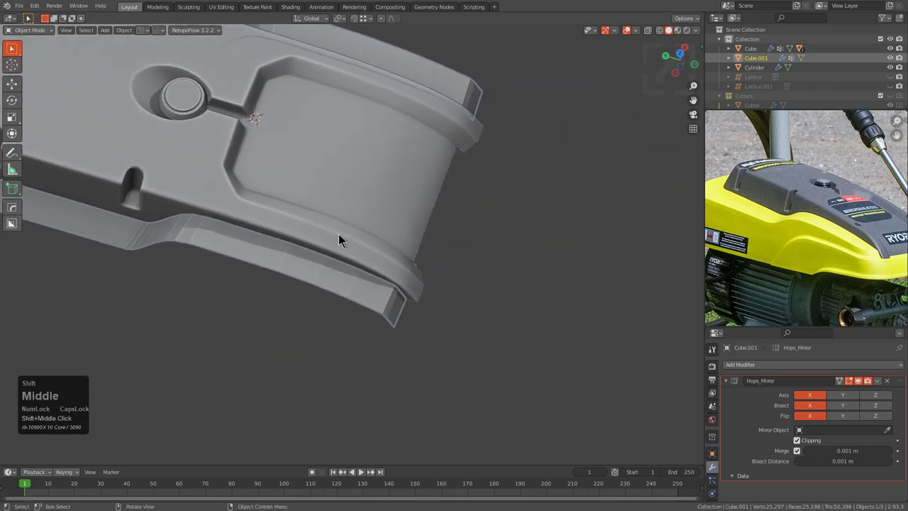
pyautogui.press('Tab')
pyautogui.scroll(3, 339, 234)
pyautogui.moveTo(434, 292); pyautogui.dragTo(397, 303, button='middle')
pyautogui.scroll(2, 408, 333)
pyautogui.press('2')
pyautogui.click(411, 346)
pyautogui.moveTo(410, 347); pyautogui.dragTo(411, 338, button='middle')
pyautogui.press('1')
pyautogui.moveTo(441, 287); pyautogui.dragTo(430, 334, button='middle')
pyautogui.hotkey('alt', 'z')
pyautogui.press('KP_Decimal')
pyautogui.scroll(3, 399, 303)
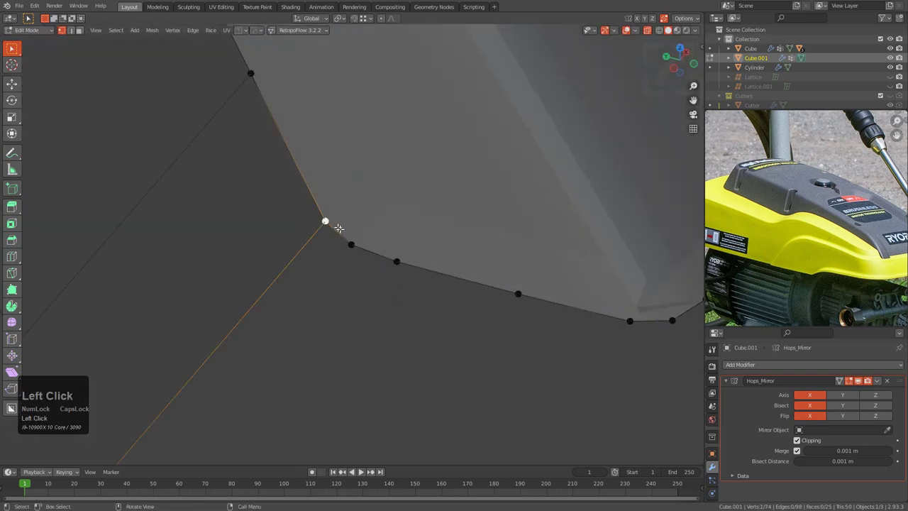
pyautogui.press('v')
pyautogui.rightClick(368, 241)
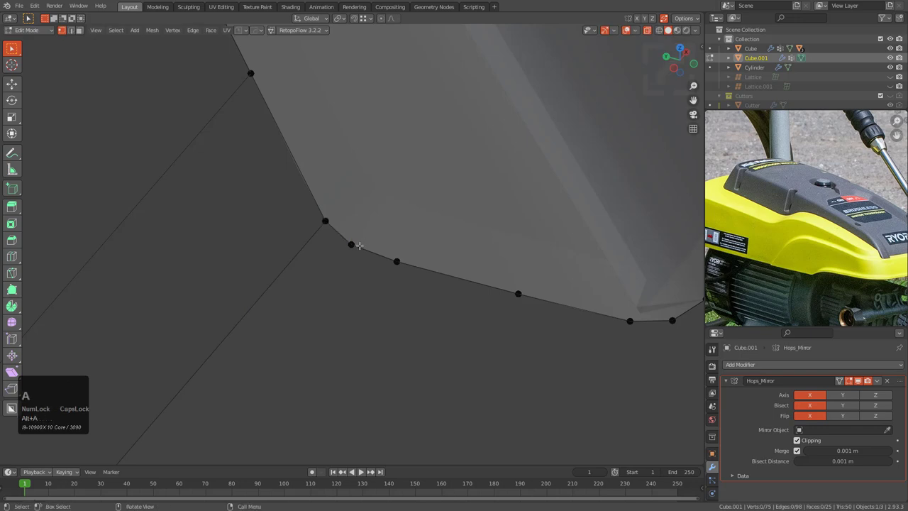
# - Separate the linked front border vertices into their own object and reopen the side rim mesh for editing
pyautogui.scroll(-5, 359, 244)
pyautogui.moveTo(358, 245); pyautogui.dragTo(287, 263, button='middle')
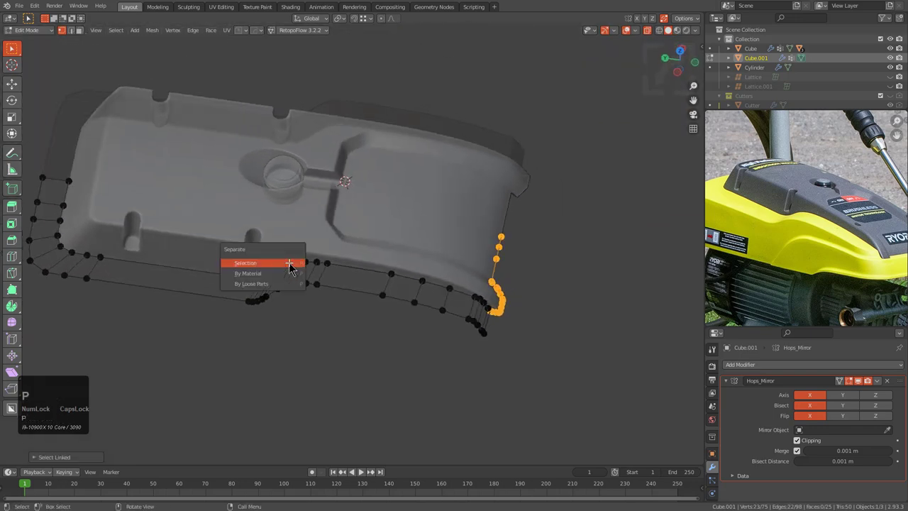
pyautogui.click(290, 266)
pyautogui.press('Tab')
pyautogui.click(424, 315)
pyautogui.press('Tab')
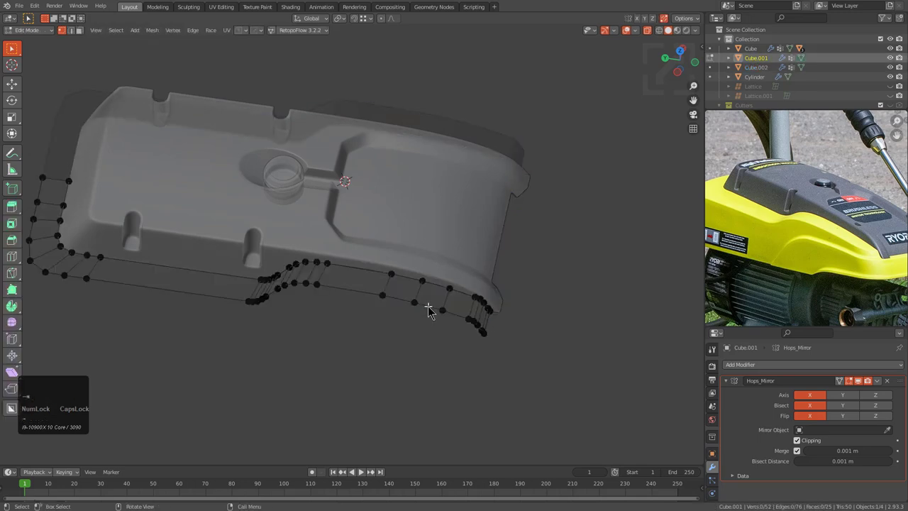
# - Switch off X-ray display and lower the rim's outer border along Z
pyautogui.hotkey('alt', 'z')
pyautogui.scroll(3, 480, 296)
pyautogui.hotkey('alt', 'z')
pyautogui.moveTo(480, 296); pyautogui.dragTo(354, 284, button='middle')
pyautogui.scroll(2, 391, 275)
pyautogui.hotkey('alt', 'z')
pyautogui.scroll(-2, 433, 314)
pyautogui.scroll(-3, 462, 277)
pyautogui.press('g')
pyautogui.press('z')
pyautogui.click(422, 274)
# - Select the outer border vertices along the rim's curved step and move them forward along Y
pyautogui.scroll(3, 354, 284)
pyautogui.click(308, 305)
pyautogui.scroll(1, 276, 352)
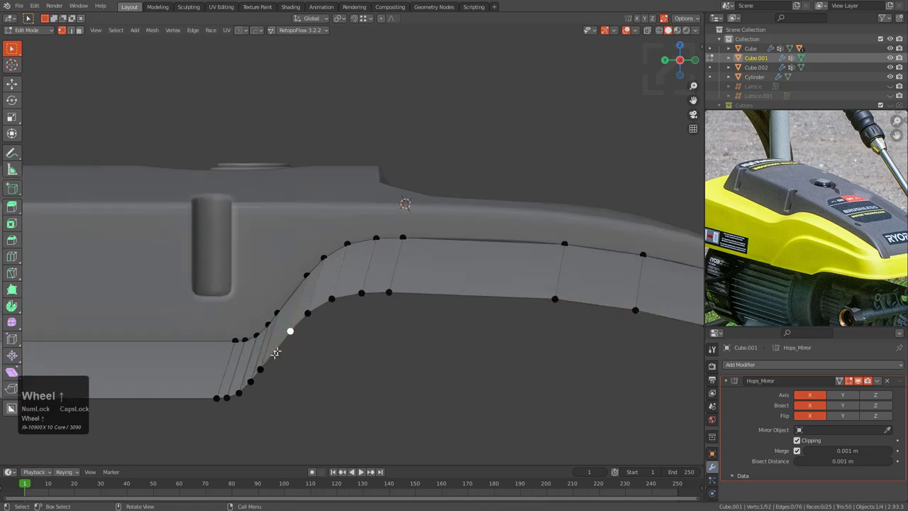
pyautogui.keyDown('ctrl'); pyautogui.click(394, 287); pyautogui.keyUp('ctrl')
pyautogui.press('g')
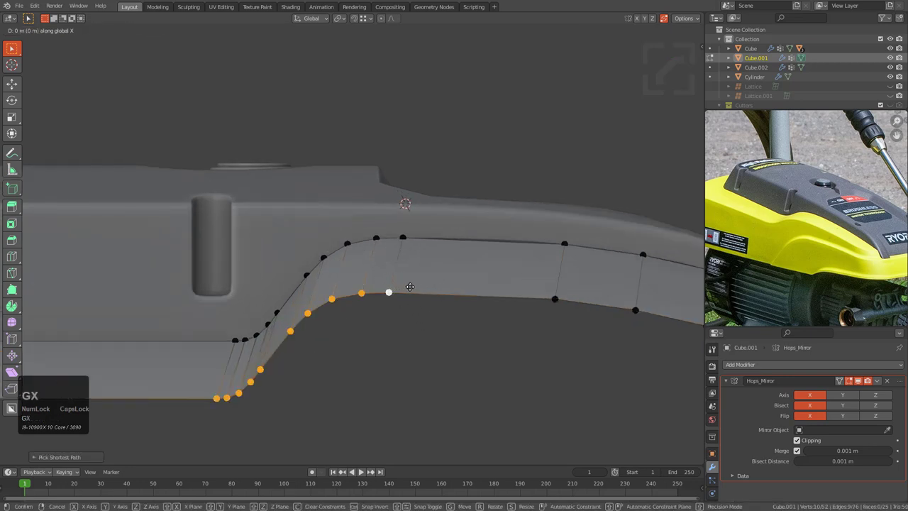
pyautogui.press('y')
pyautogui.click(421, 287)
# - Add a loop cut across the long rim face in front of the curved step and slide its outer vertex along the border
pyautogui.keyDown('shift'); pyautogui.moveTo(488, 292); pyautogui.dragTo(371, 293, button='middle'); pyautogui.keyUp('shift')
pyautogui.scroll(4, 389, 251)
pyautogui.hotkey('ctrl', 'r')
pyautogui.click(391, 253)
pyautogui.rightClick(427, 328)
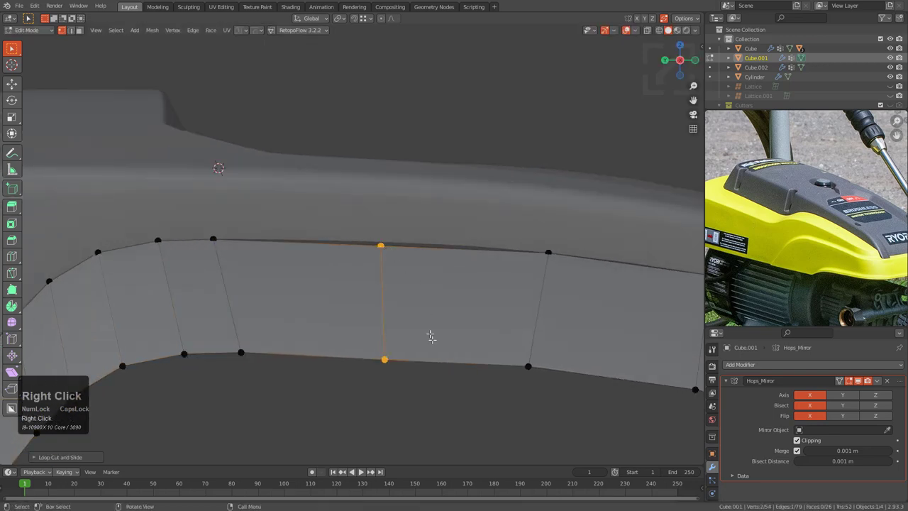
pyautogui.click(394, 358)
pyautogui.press('g')
pyautogui.press('g')
pyautogui.click(375, 359)
# - Move the new loop's inner vertex up to close the gap to the cover's lower edge
pyautogui.scroll(-3, 212, 352)
pyautogui.keyDown('shift'); pyautogui.moveTo(134, 316); pyautogui.dragTo(221, 253, button='middle'); pyautogui.keyUp('shift')
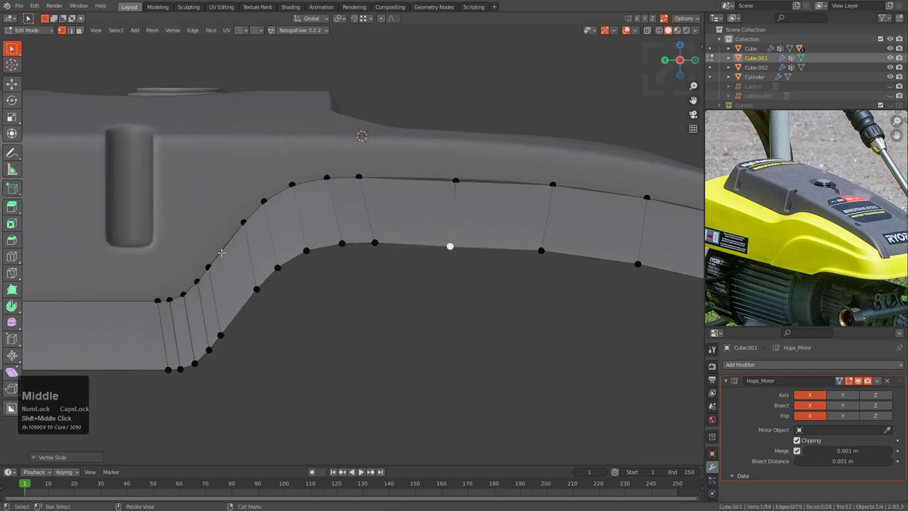
pyautogui.scroll(5, 395, 331)
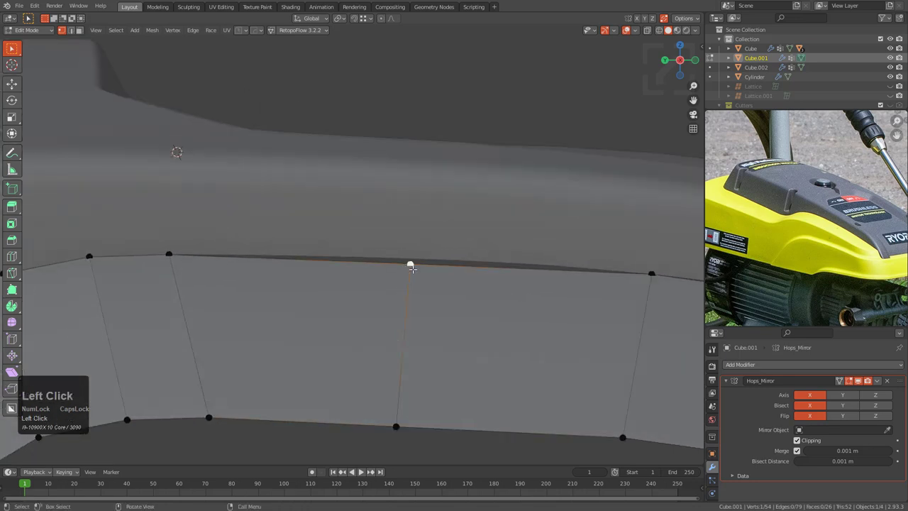
pyautogui.scroll(1, 411, 268)
pyautogui.press('g')
pyautogui.press('z')
pyautogui.click(423, 259)
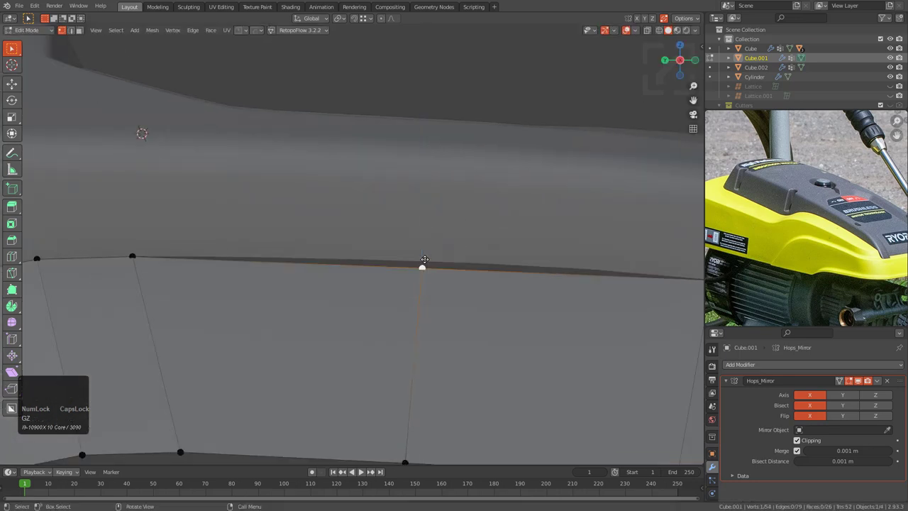
pyautogui.hotkey('ctrl', 'shift', 'Tab')
pyautogui.press('g')
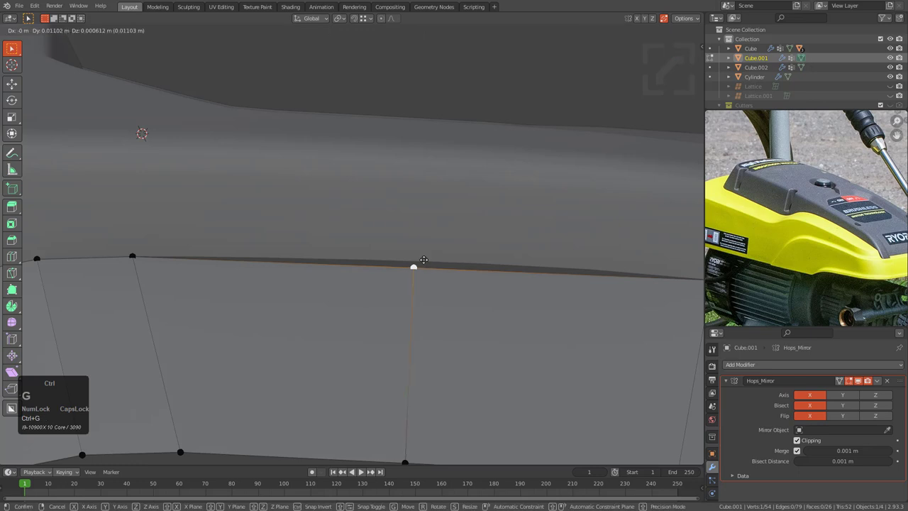
pyautogui.click(431, 253)
pyautogui.scroll(-1, 381, 133)
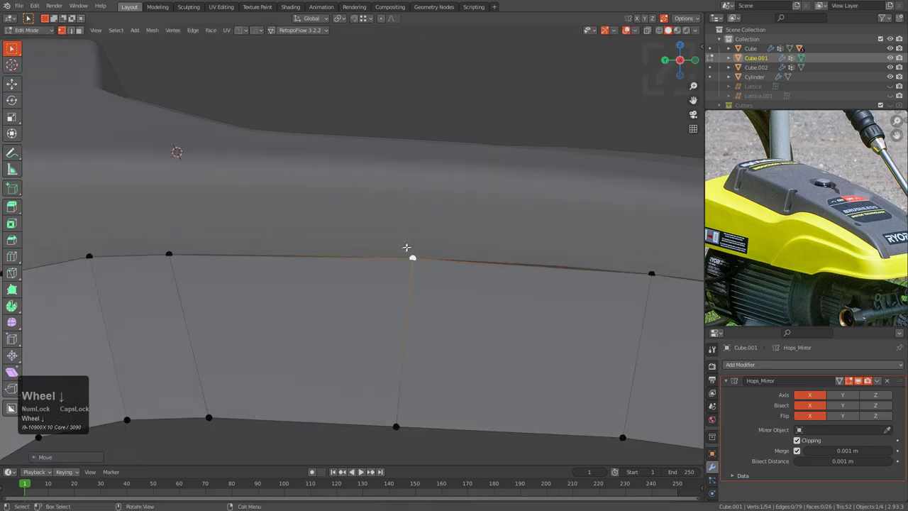
# - Adjust the new inner vertex in a perspective view and slide it along its edge to follow the cover's curve
pyautogui.moveTo(414, 185); pyautogui.dragTo(450, 274, button='middle')
pyautogui.press('g')
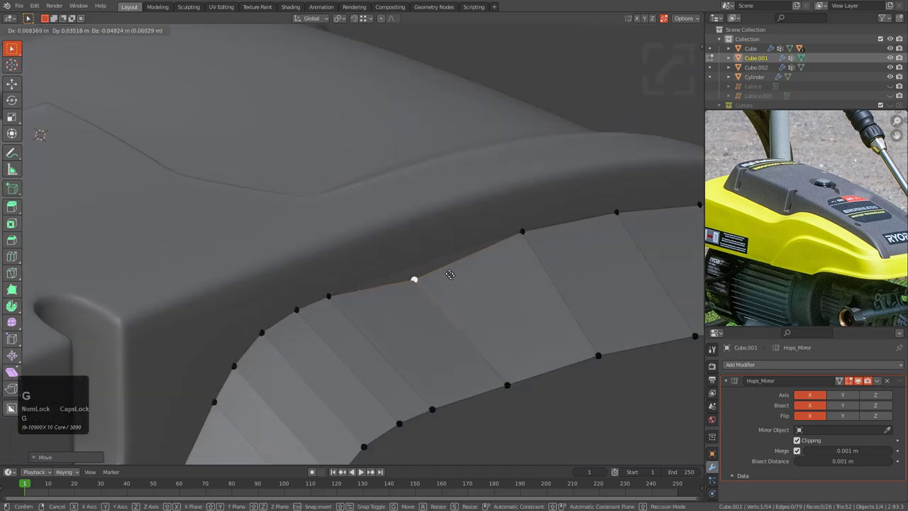
pyautogui.click(440, 255)
pyautogui.scroll(3, 415, 263)
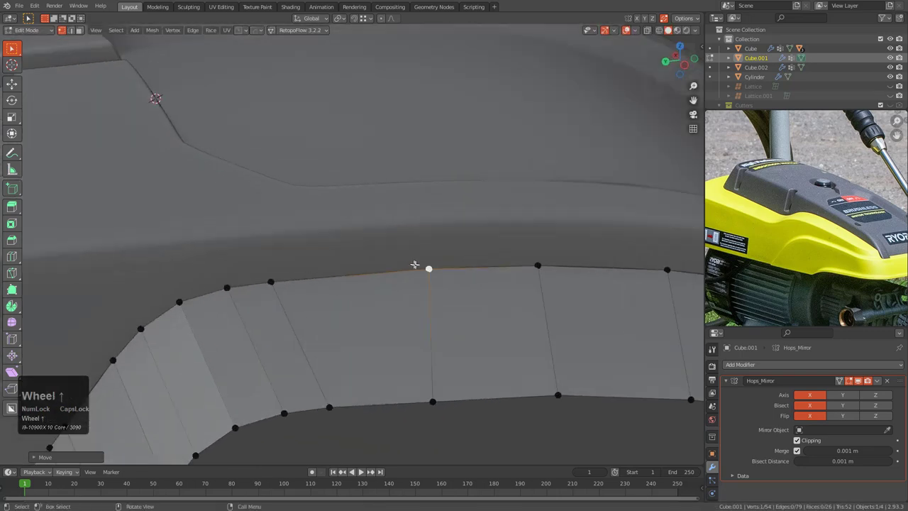
pyautogui.press('g')
pyautogui.press('g')
pyautogui.click(433, 284)
pyautogui.scroll(-3, 432, 284)
# - Examine the rim's shape and its front end from several angles, in both object and edit mode
pyautogui.press('Tab')
pyautogui.moveTo(431, 283); pyautogui.dragTo(407, 232, button='middle')
pyautogui.hotkey('alt', 'a')
pyautogui.scroll(-1, 433, 254)
pyautogui.scroll(1, 448, 284)
pyautogui.scroll(1, 381, 239)
pyautogui.press('Tab')
pyautogui.press('Tab')
pyautogui.scroll(-2, 369, 236)
pyautogui.keyDown('shift'); pyautogui.moveTo(329, 239); pyautogui.dragTo(365, 241, button='middle'); pyautogui.keyUp('shift')
pyautogui.moveTo(376, 243); pyautogui.dragTo(411, 265, button='middle')
pyautogui.scroll(1, 419, 234)
pyautogui.press('Tab')
pyautogui.scroll(2, 363, 248)
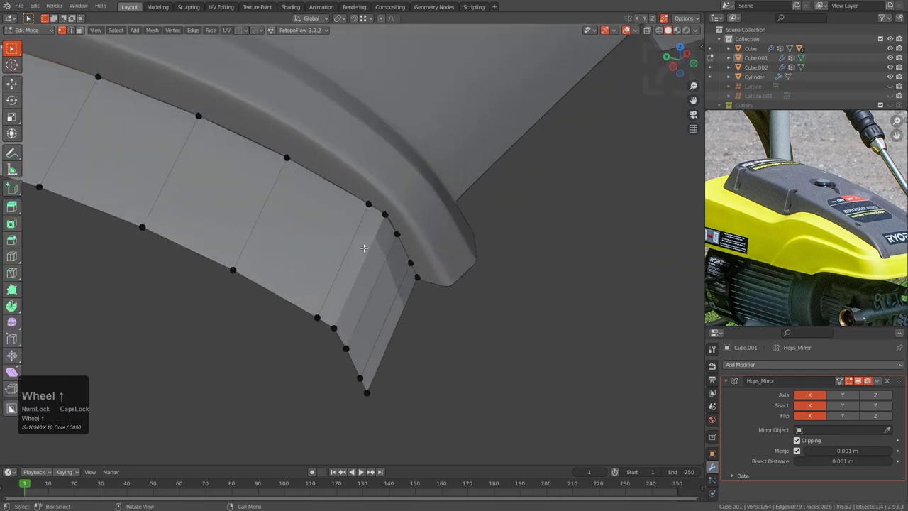
pyautogui.scroll(-3, 364, 247)
pyautogui.keyDown('shift'); pyautogui.moveTo(365, 247); pyautogui.dragTo(502, 304, button='middle'); pyautogui.keyUp('shift')
pyautogui.scroll(-5, 497, 302)
pyautogui.press('Tab')
pyautogui.moveTo(330, 253); pyautogui.dragTo(381, 269, button='middle')
# - Knife-cut a curved corner through the rim's front end in top view and delete the geometry outside the cut
pyautogui.press('Tab')
pyautogui.scroll(2, 399, 279)
pyautogui.scroll(2, 390, 284)
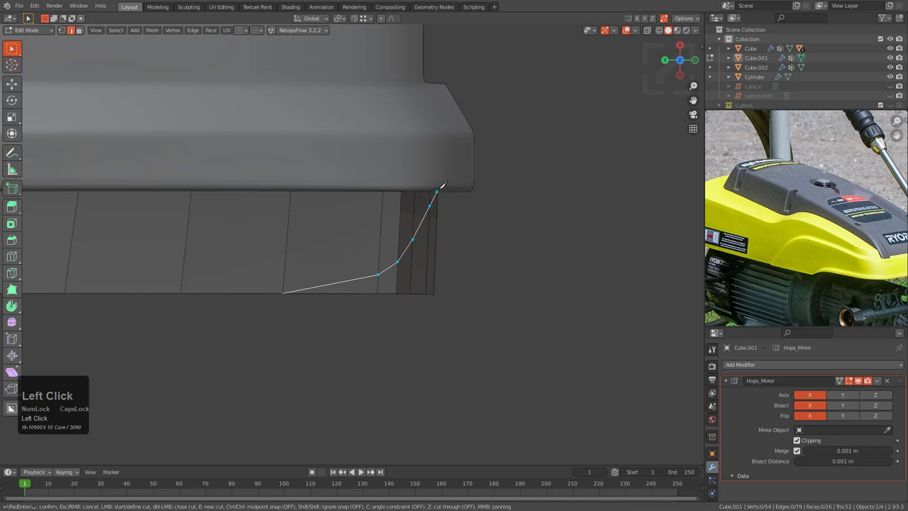
pyautogui.scroll(1, 460, 287)
pyautogui.moveTo(487, 334); pyautogui.dragTo(445, 309, button='middle')
pyautogui.press('x')
pyautogui.click(461, 290)
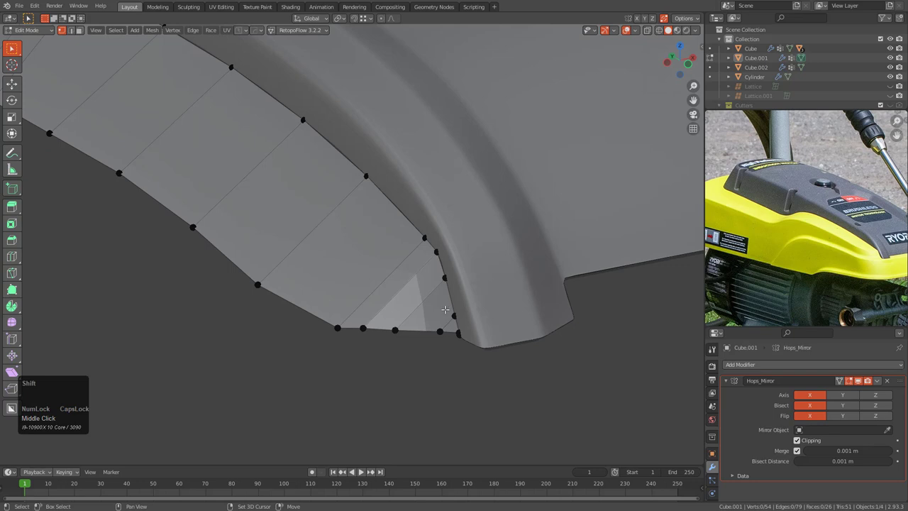
# - Merge the two vertices at the rim's front tip with At Last and slide the neighbouring outer vertices along the cut
pyautogui.scroll(2, 445, 309)
pyautogui.click(483, 334)
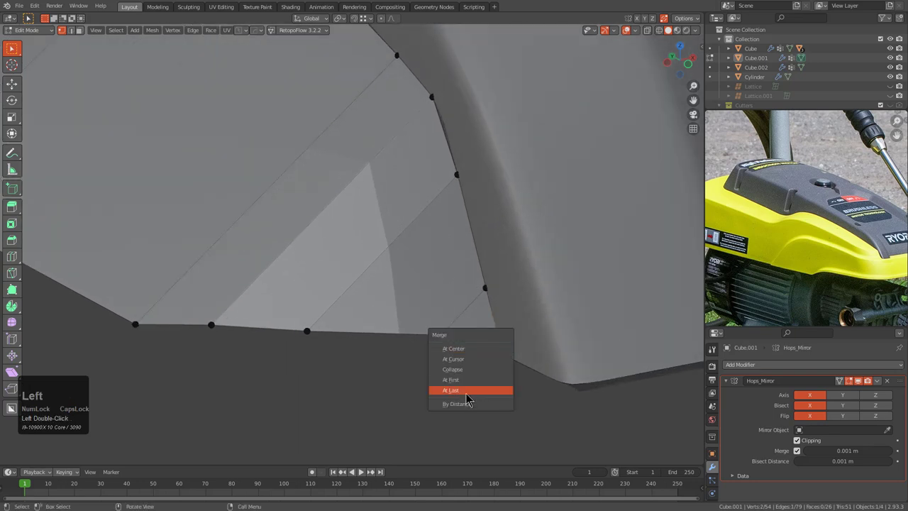
pyautogui.press('g')
pyautogui.press('g')
pyautogui.click(485, 347)
pyautogui.press('g')
pyautogui.press('g')
pyautogui.click(440, 336)
pyautogui.scroll(-3, 437, 321)
pyautogui.moveTo(436, 321); pyautogui.dragTo(463, 364, button='middle')
pyautogui.scroll(-4, 450, 300)
# - Examine the trimmed front end of the rim against the cover in object mode and return to editing it
pyautogui.press('Tab')
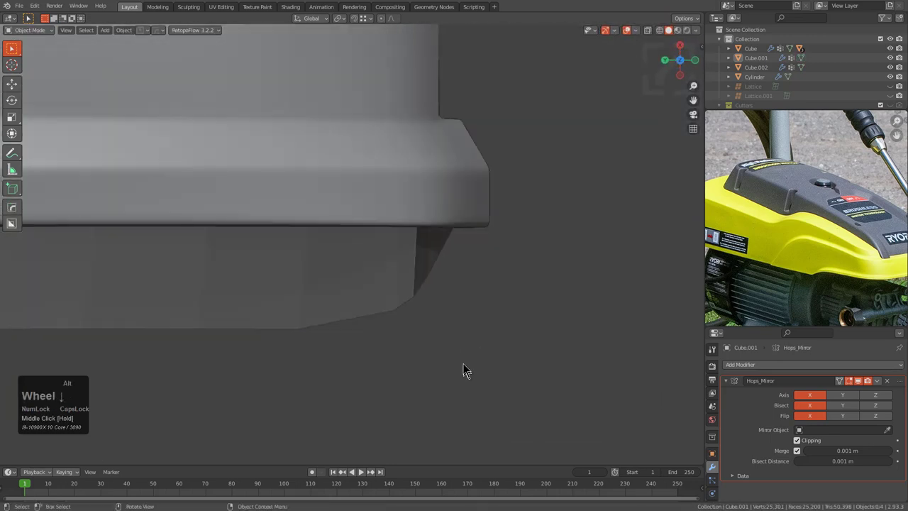
pyautogui.scroll(-1, 463, 364)
pyautogui.scroll(-2, 447, 293)
pyautogui.keyDown('shift'); pyautogui.moveTo(401, 298); pyautogui.dragTo(394, 241, button='middle'); pyautogui.keyUp('shift')
pyautogui.scroll(-2, 368, 273)
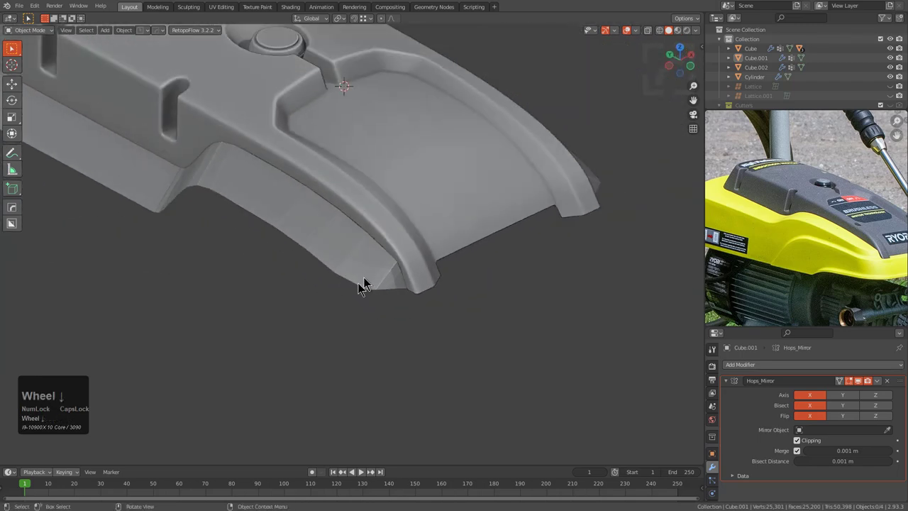
pyautogui.scroll(3, 419, 295)
pyautogui.press('Tab')
pyautogui.scroll(3, 429, 290)
pyautogui.click(446, 270)
pyautogui.press('g')
pyautogui.press('g')
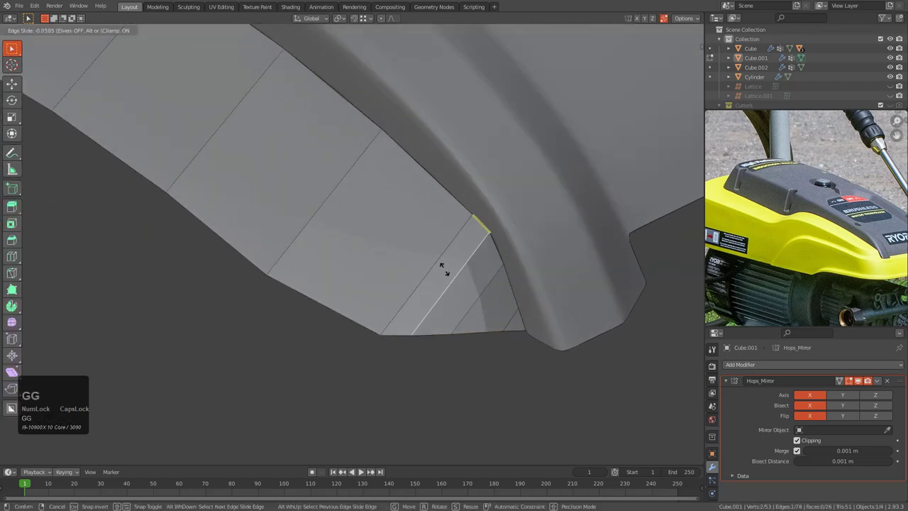
pyautogui.rightClick(441, 265)
# - Switch to vertex selection and slide the outer-border vertex near the rim's front tip along its edge
pyautogui.moveTo(441, 264); pyautogui.dragTo(494, 274, button='middle')
pyautogui.scroll(3, 494, 273)
pyautogui.press('1')
pyautogui.click(572, 316)
pyautogui.press('g')
pyautogui.press('g')
pyautogui.click(555, 314)
pyautogui.press('g')
pyautogui.press('g')
pyautogui.click(572, 312)
# - Slide the outer-border vertex where the rim's front curve begins along its edge to even out the spacing
pyautogui.click(529, 332)
pyautogui.press('g')
pyautogui.press('g')
pyautogui.click(503, 313)
pyautogui.press('g')
pyautogui.press('g')
pyautogui.click(523, 311)
# - Examine the rim's outline in object mode from a perspective view and from directly above
pyautogui.scroll(-2, 548, 173)
pyautogui.moveTo(548, 172); pyautogui.dragTo(478, 295, button='middle')
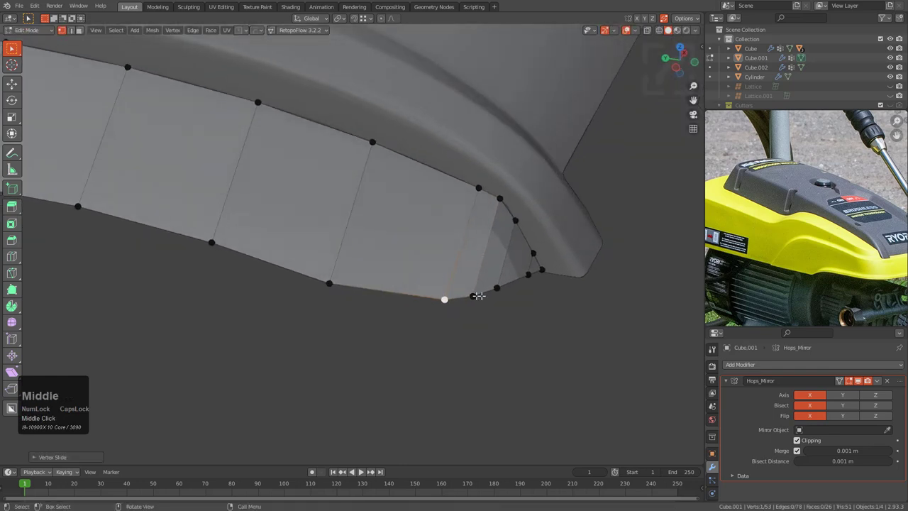
pyautogui.scroll(2, 460, 158)
pyautogui.scroll(-2, 542, 222)
pyautogui.press('Tab')
pyautogui.moveTo(543, 222); pyautogui.dragTo(369, 308, button='middle')
pyautogui.scroll(-2, 407, 245)
pyautogui.scroll(-3, 369, 307)
pyautogui.keyDown('shift'); pyautogui.moveTo(338, 275); pyautogui.dragTo(425, 300, button='middle'); pyautogui.keyUp('shift')
pyautogui.scroll(-1, 375, 285)
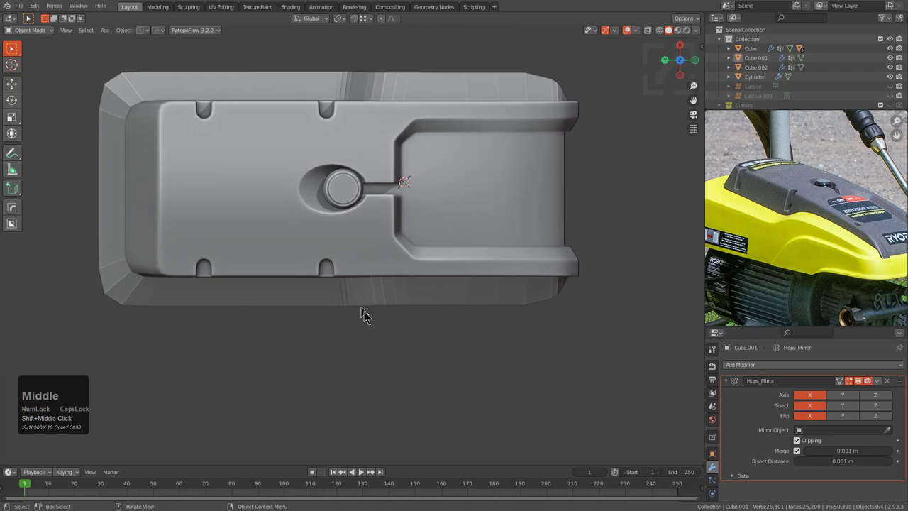
# - Select the rim's outer-border vertices from the front tip to the rear and extrude them downward along global Z
pyautogui.press('Tab')
pyautogui.moveTo(422, 350); pyautogui.dragTo(425, 340, button='middle')
pyautogui.scroll(-5, 425, 340)
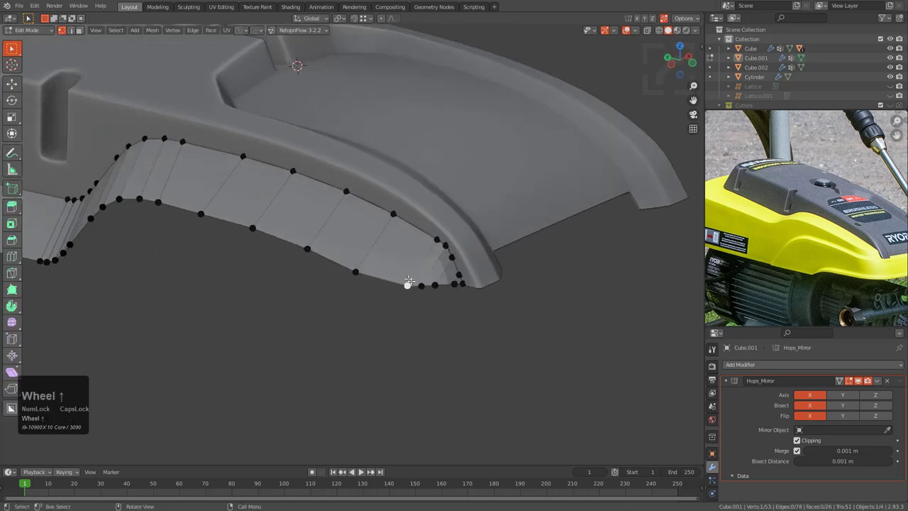
pyautogui.moveTo(492, 298); pyautogui.dragTo(215, 261, button='middle')
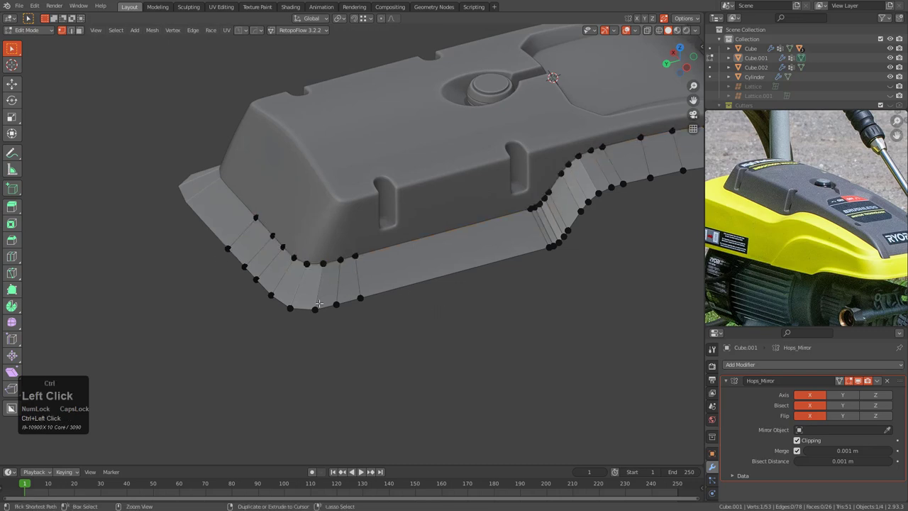
pyautogui.keyDown('alt'); pyautogui.moveTo(394, 326); pyautogui.dragTo(371, 290, button='middle'); pyautogui.keyUp('alt')
pyautogui.scroll(-2, 794, 220)
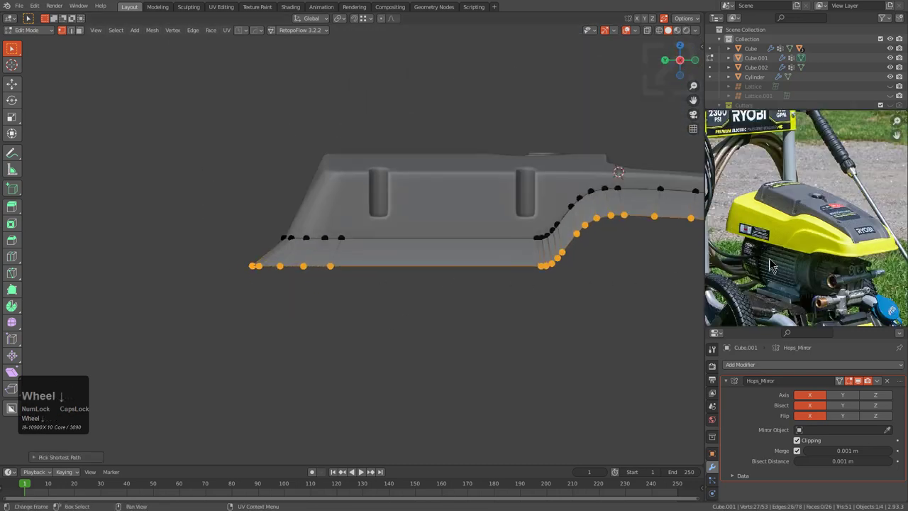
pyautogui.moveTo(787, 221); pyautogui.dragTo(823, 221, button='middle')
pyautogui.keyDown('shift'); pyautogui.moveTo(489, 302); pyautogui.dragTo(472, 286, button='middle'); pyautogui.keyUp('shift')
pyautogui.press('e')
pyautogui.press('z')
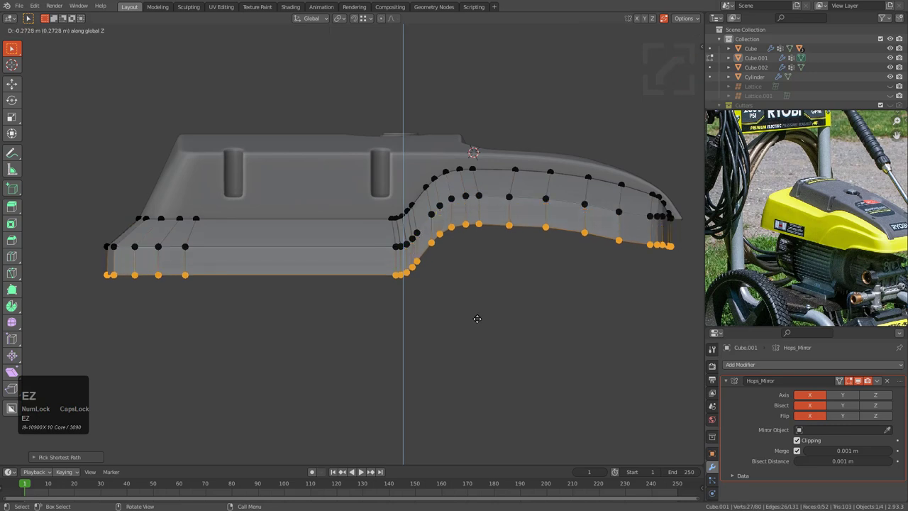
pyautogui.click(480, 329)
# - Compare with the reference photo, then select the lower border of the arched front section and raise it along Z
pyautogui.scroll(3, 877, 268)
pyautogui.moveTo(877, 268); pyautogui.dragTo(750, 247, button='middle')
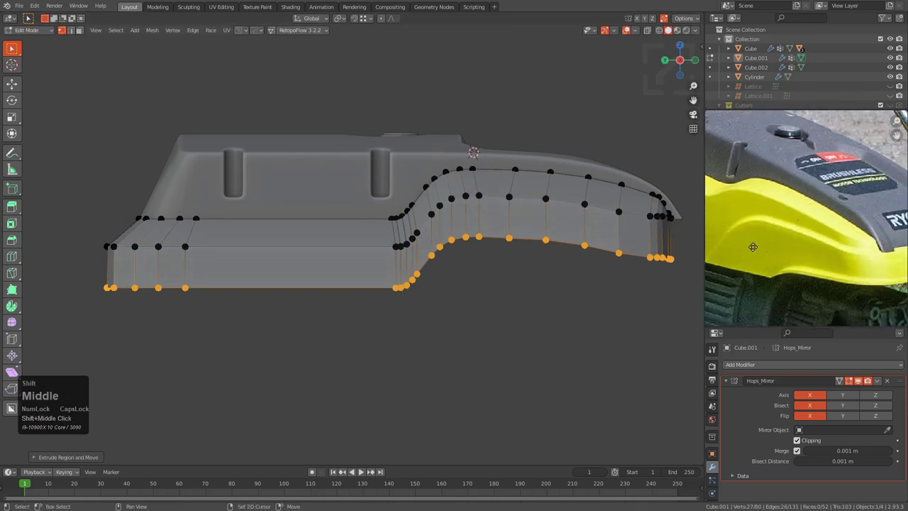
pyautogui.keyDown('shift'); pyautogui.moveTo(506, 267); pyautogui.dragTo(435, 298, button='middle'); pyautogui.keyUp('shift')
pyautogui.scroll(-1, 435, 298)
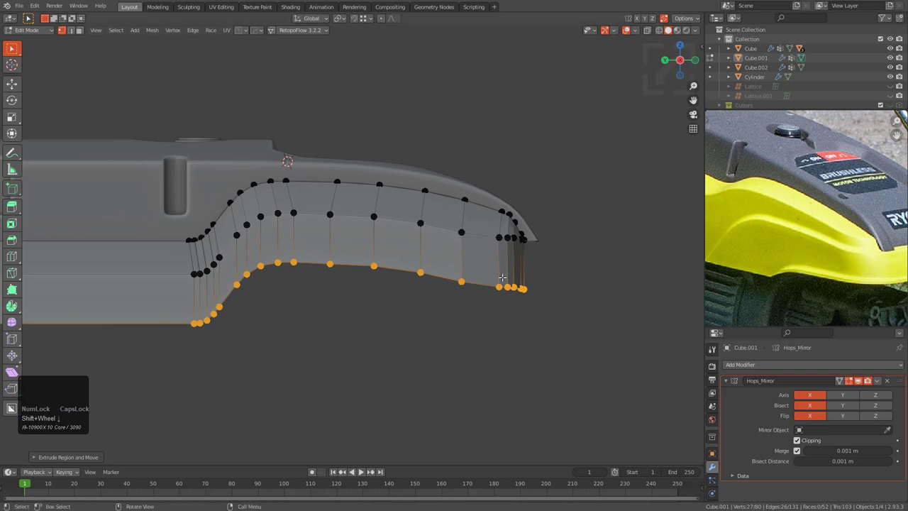
pyautogui.scroll(2, 505, 303)
pyautogui.keyDown('shift'); pyautogui.moveTo(176, 289); pyautogui.dragTo(204, 303, button='middle'); pyautogui.keyUp('shift')
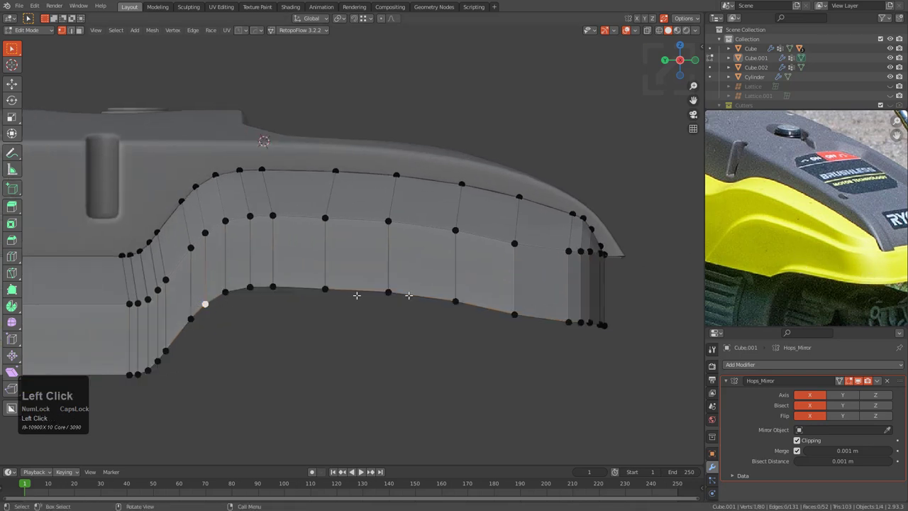
pyautogui.keyDown('ctrl'); pyautogui.click(608, 319); pyautogui.keyUp('ctrl')
pyautogui.press('g')
pyautogui.press('z')
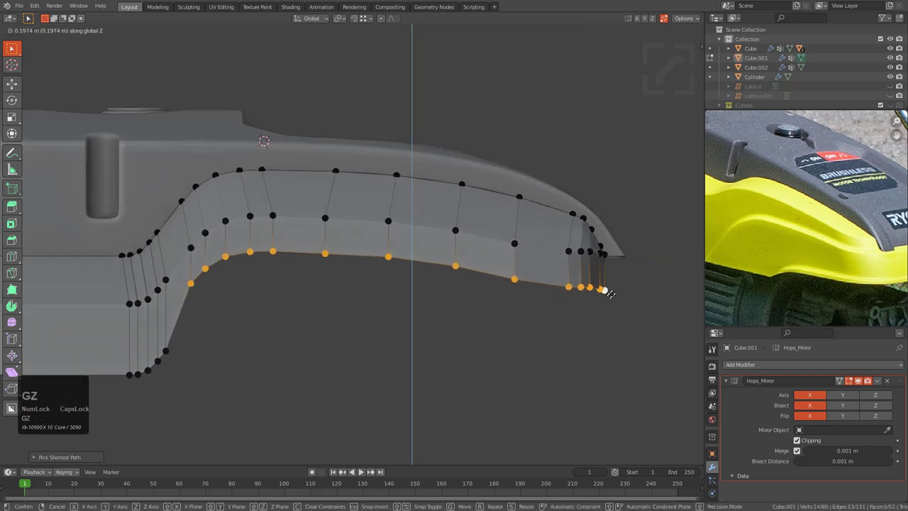
pyautogui.click(616, 279)
# - Slide lower-border vertices near the rim's front end slightly rearward along the border
pyautogui.keyDown('shift'); pyautogui.moveTo(607, 292); pyautogui.dragTo(570, 308, button='middle'); pyautogui.keyUp('shift')
pyautogui.scroll(4, 596, 307)
pyautogui.click(598, 308)
pyautogui.press('g')
pyautogui.press('g')
pyautogui.click(599, 303)
pyautogui.press('g')
pyautogui.press('g')
pyautogui.click(598, 302)
pyautogui.click(482, 283)
# - Slide the first two lower-border vertices of the arch's rear bend forward along the border
pyautogui.scroll(-2, 470, 284)
pyautogui.scroll(2, 461, 285)
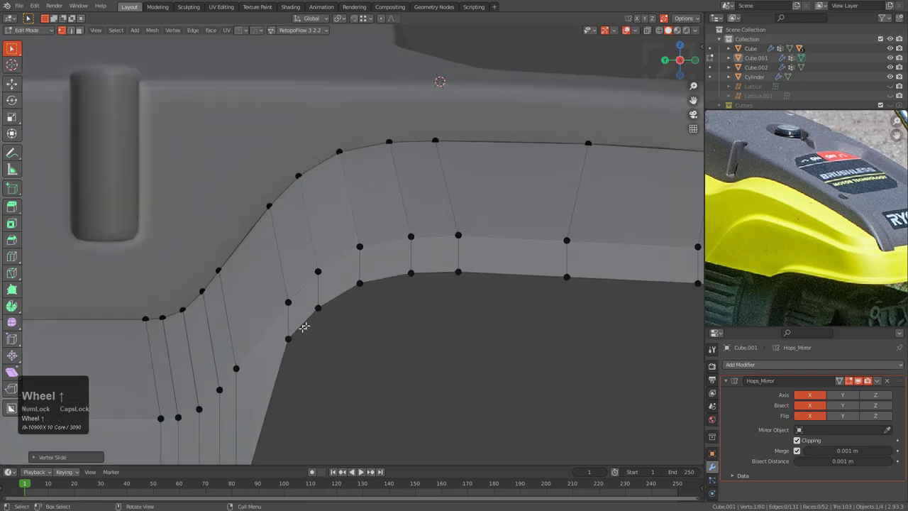
pyautogui.press('g')
pyautogui.press('g')
pyautogui.click(299, 327)
pyautogui.click(318, 308)
pyautogui.press('g')
pyautogui.press('g')
pyautogui.click(338, 295)
# - Slide the lowest vertex of the arch's rear bend further up along the border and fine-tune its spot
pyautogui.click(299, 327)
pyautogui.press('g')
pyautogui.press('g')
pyautogui.click(318, 308)
pyautogui.press('g')
pyautogui.press('g')
pyautogui.click(317, 307)
# - Slide the third lower-border vertex of the bend forward and readjust the second one to even their spacing
pyautogui.click(358, 282)
pyautogui.press('g')
pyautogui.press('g')
pyautogui.click(375, 278)
pyautogui.press('g')
pyautogui.press('g')
pyautogui.click(368, 282)
pyautogui.press('g')
pyautogui.press('g')
pyautogui.rightClick(338, 295)
pyautogui.click(338, 295)
pyautogui.press('g')
pyautogui.press('g')
pyautogui.click(340, 298)
# - Slide the fourth lower-border vertex of the bend forward along the border and fine-tune its position
pyautogui.click(409, 272)
pyautogui.press('g')
pyautogui.press('g')
pyautogui.click(422, 271)
pyautogui.press('g')
pyautogui.press('g')
pyautogui.click(415, 273)
# - Slide the middle-row vertex at the front end of the arch's bend slightly rearward along its edge
pyautogui.scroll(-4, 418, 276)
pyautogui.keyDown('shift'); pyautogui.moveTo(424, 281); pyautogui.dragTo(426, 218, button='middle'); pyautogui.keyUp('shift')
pyautogui.scroll(2, 425, 198)
pyautogui.click(431, 146)
pyautogui.press('g')
pyautogui.press('g')
pyautogui.click(423, 147)
pyautogui.scroll(-4, 408, 234)
pyautogui.keyDown('shift'); pyautogui.moveTo(397, 271); pyautogui.dragTo(374, 273, button='middle'); pyautogui.keyUp('shift')
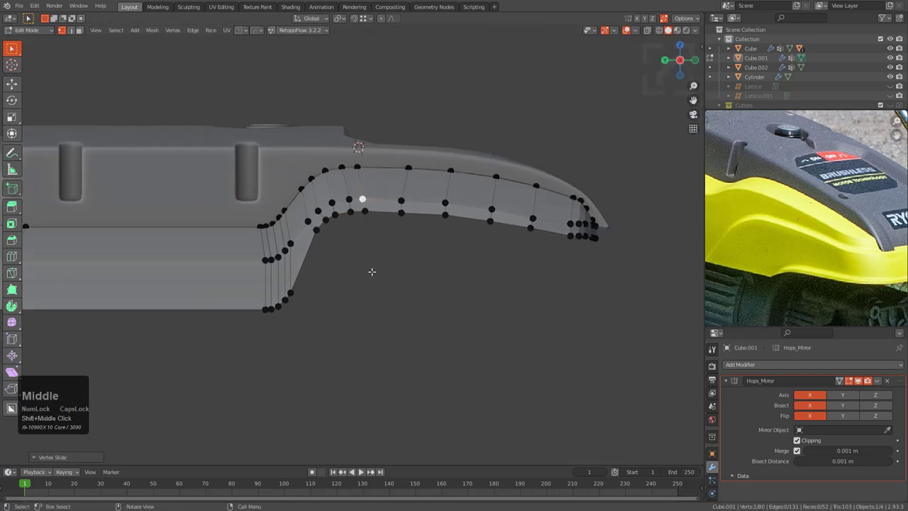
# - Select the lower border from the foot of the arch into the front section and reshape it with a 5-point Mira Curve
pyautogui.press('KP_1')
pyautogui.press('KP_8')
pyautogui.scroll(3, 383, 252)
pyautogui.keyDown('shift'); pyautogui.moveTo(384, 250); pyautogui.dragTo(428, 293, button='middle'); pyautogui.keyUp('shift')
pyautogui.scroll(2, 428, 293)
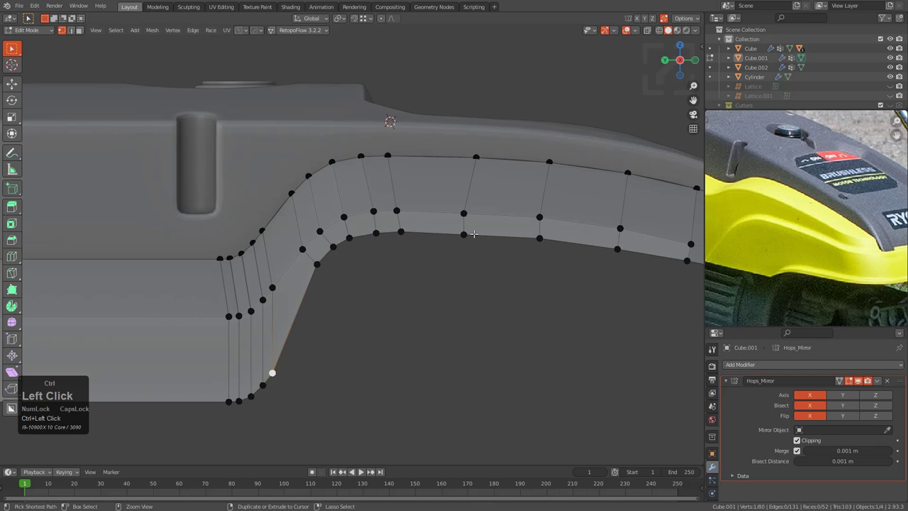
pyautogui.hotkey('shift', '`')
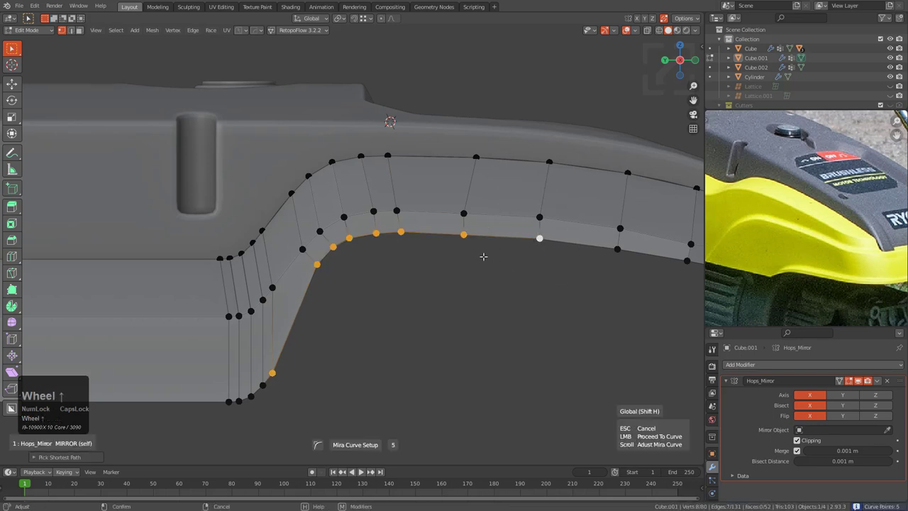
pyautogui.click(483, 256)
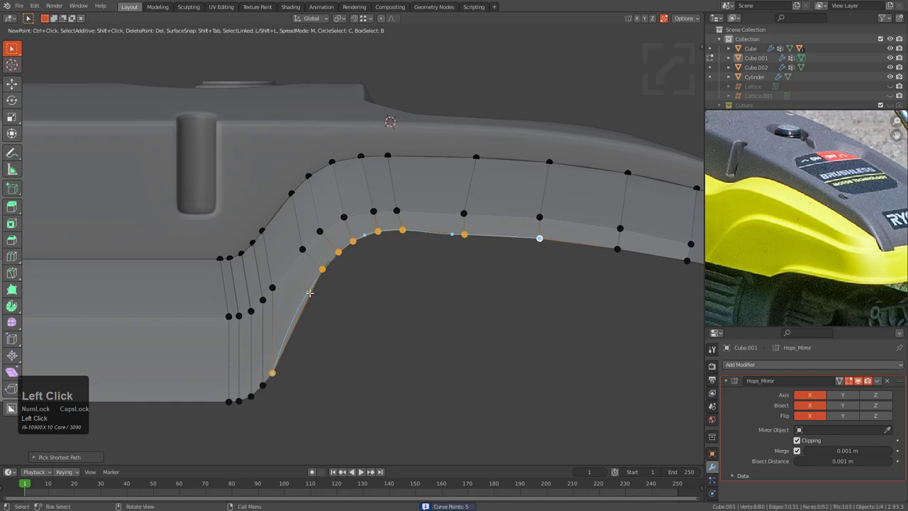
pyautogui.moveTo(312, 299); pyautogui.dragTo(312, 299)
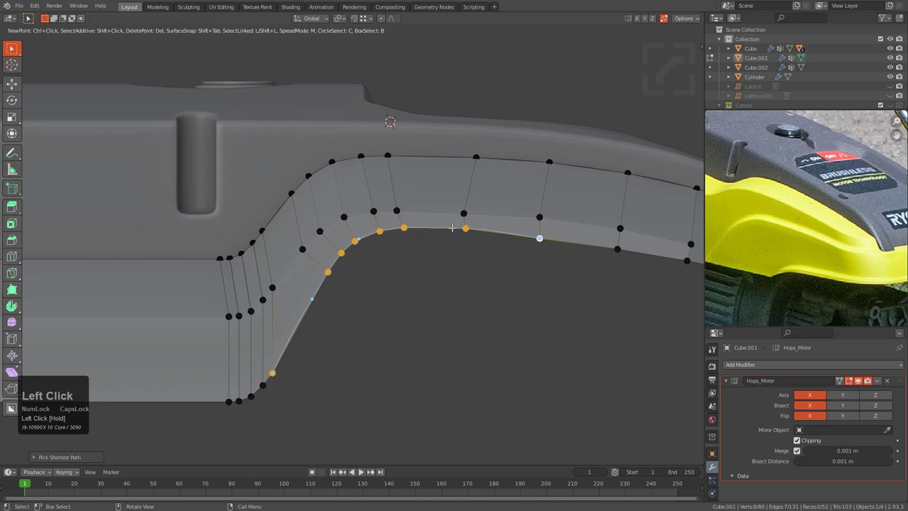
pyautogui.rightClick(451, 229)
# - Slide and nudge the lower-border vertex just ahead of the arch's bend to smooth the transition
pyautogui.press('g')
pyautogui.press('g')
pyautogui.click(462, 229)
pyautogui.press('g')
pyautogui.click(462, 231)
# - Examine the reshaped lower border in object mode, then its front end up close in edit mode
pyautogui.press('Tab')
pyautogui.scroll(-2, 463, 257)
pyautogui.keyDown('shift'); pyautogui.moveTo(485, 263); pyautogui.dragTo(403, 267, button='middle'); pyautogui.keyUp('shift')
pyautogui.scroll(-1, 425, 268)
pyautogui.scroll(1, 449, 269)
pyautogui.press('Tab')
pyautogui.scroll(1, 475, 280)
pyautogui.keyDown('shift'); pyautogui.moveTo(502, 288); pyautogui.dragTo(373, 274, button='middle'); pyautogui.keyUp('shift')
pyautogui.scroll(3, 392, 280)
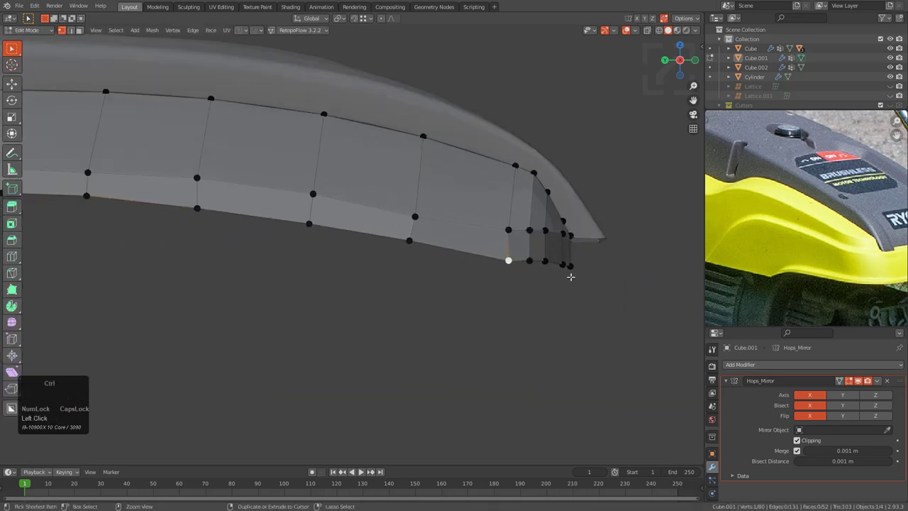
# - Lower the end vertices of the trim's bottom edge at the front tip
pyautogui.press('g')
pyautogui.press('g')
pyautogui.press('z')
pyautogui.click(582, 289)
pyautogui.press('g')
pyautogui.click(596, 291)
# - Slide the individual bottom-edge vertices behind the front tip along their edges to even out the lower contour
pyautogui.click(516, 266)
pyautogui.press('g')
pyautogui.press('g')
pyautogui.click(500, 263)
pyautogui.click(529, 270)
pyautogui.press('g')
pyautogui.press('g')
pyautogui.click(519, 268)
pyautogui.click(554, 275)
pyautogui.press('g')
pyautogui.press('g')
pyautogui.click(537, 271)
pyautogui.press('g')
pyautogui.press('g')
pyautogui.rightClick(414, 234)
pyautogui.keyDown('shift'); pyautogui.moveTo(414, 235); pyautogui.dragTo(491, 286, button='middle'); pyautogui.keyUp('shift')
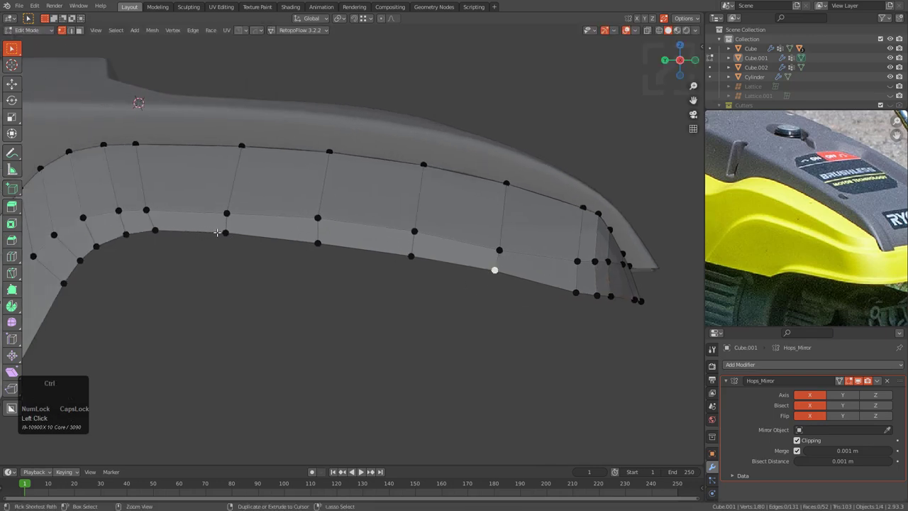
# - Move the four lower-edge vertices along the arch's long front stretch down about 0.05 m on Z
pyautogui.press('g')
pyautogui.press('z')
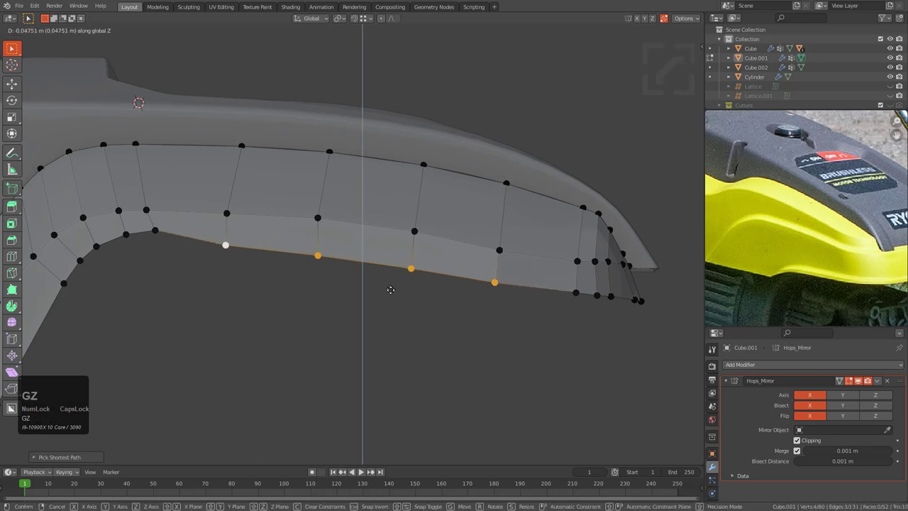
pyautogui.click(390, 289)
# - Select the five lower-edge vertices around the arch bend and move them down to line up with the front stretch
pyautogui.moveTo(391, 290); pyautogui.dragTo(335, 253, button='middle')
pyautogui.click(335, 253)
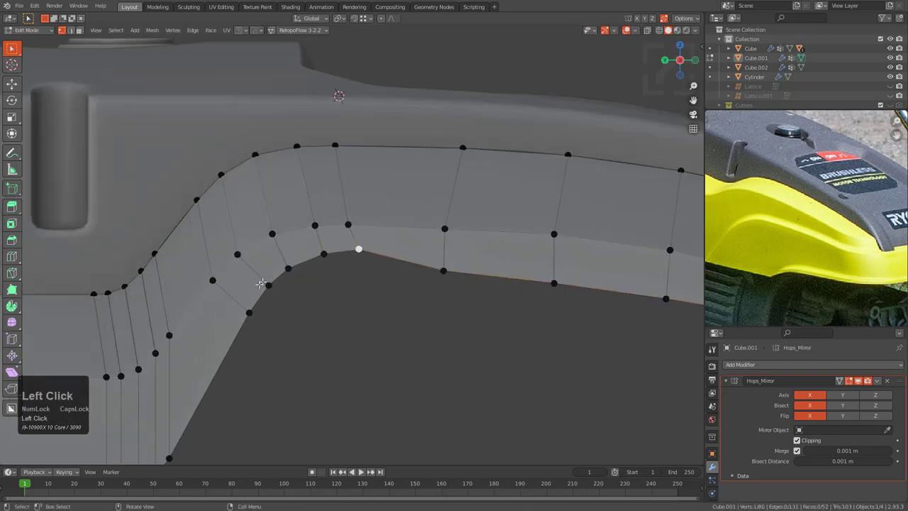
pyautogui.press('g')
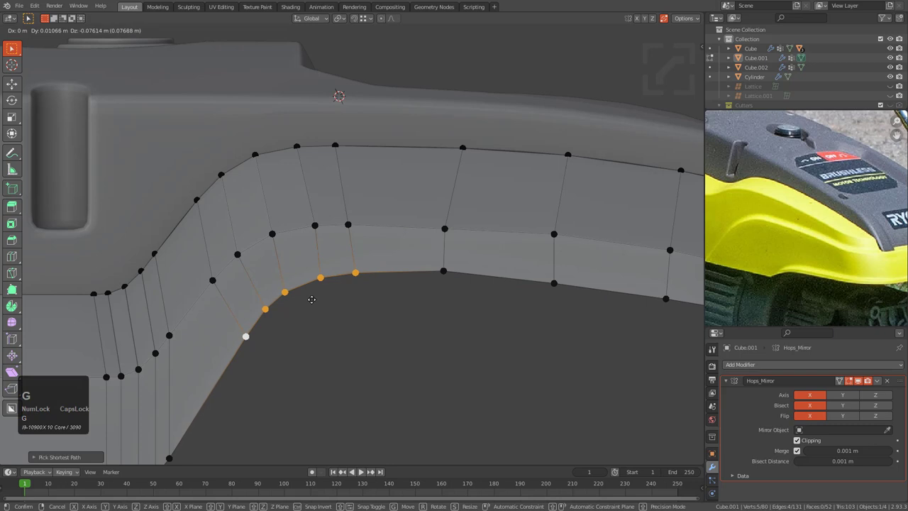
pyautogui.click(312, 296)
# - Vertex-slide the lower-edge points in and just past the arch bend to smooth the curve
pyautogui.click(444, 269)
pyautogui.press('g')
pyautogui.press('g')
pyautogui.click(444, 269)
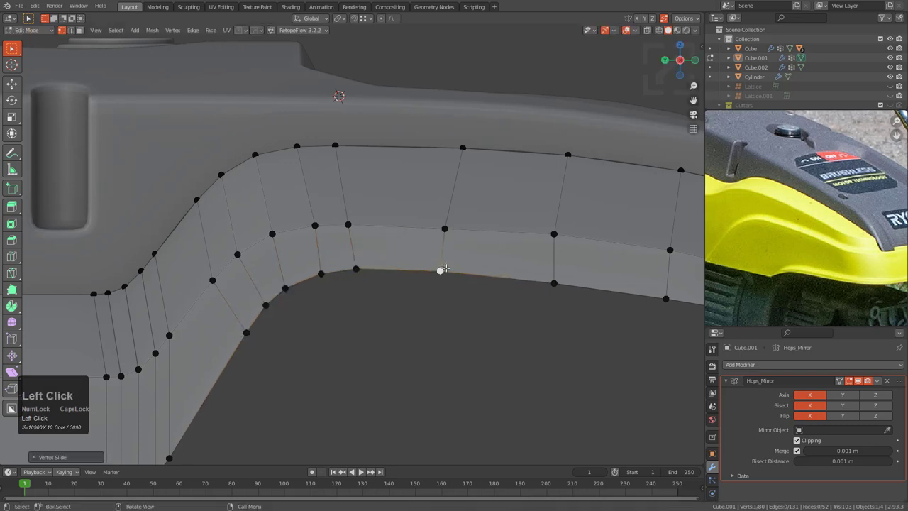
pyautogui.scroll(1, 442, 265)
pyautogui.scroll(1, 440, 261)
pyautogui.press('g')
pyautogui.press('g')
pyautogui.rightClick(345, 267)
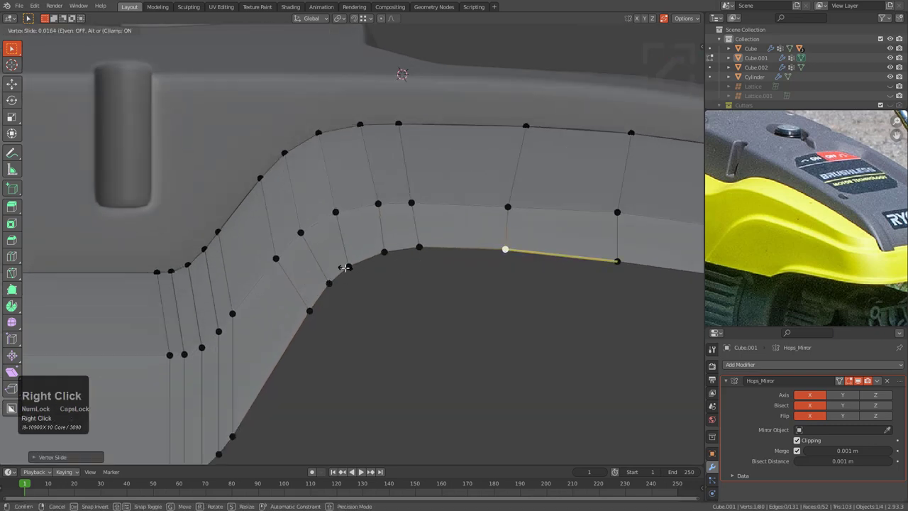
pyautogui.click(348, 266)
pyautogui.scroll(1, 355, 258)
pyautogui.scroll(1, 430, 248)
pyautogui.click(432, 249)
pyautogui.press('g')
pyautogui.press('g')
pyautogui.click(431, 252)
# - Vertex-slide the lower-edge point near the front tip up its cross edge slightly to refine the contour
pyautogui.scroll(-2, 432, 252)
pyautogui.keyDown('shift'); pyautogui.scroll(-1, 380, 244); pyautogui.keyUp('shift')
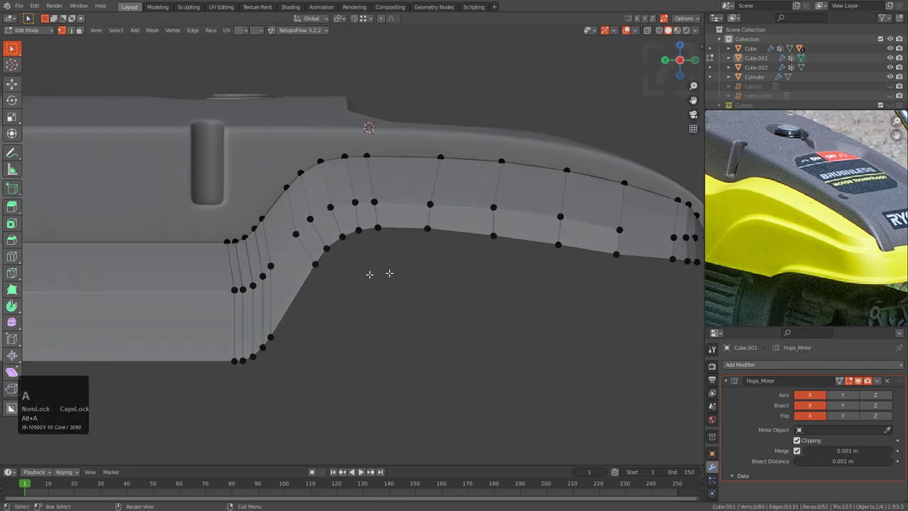
pyautogui.scroll(3, 435, 293)
pyautogui.press('g')
pyautogui.press('g')
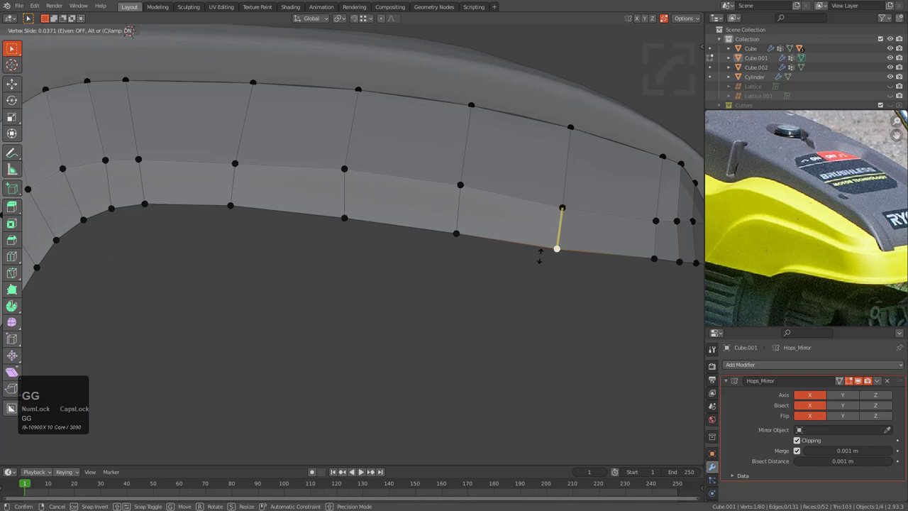
pyautogui.click(528, 261)
pyautogui.keyDown('shift'); pyautogui.moveTo(523, 262); pyautogui.dragTo(456, 281, button='middle'); pyautogui.keyUp('shift')
pyautogui.scroll(-2, 425, 287)
pyautogui.keyDown('shift'); pyautogui.moveTo(328, 295); pyautogui.dragTo(395, 292, button='middle'); pyautogui.keyUp('shift')
pyautogui.scroll(-3, 415, 257)
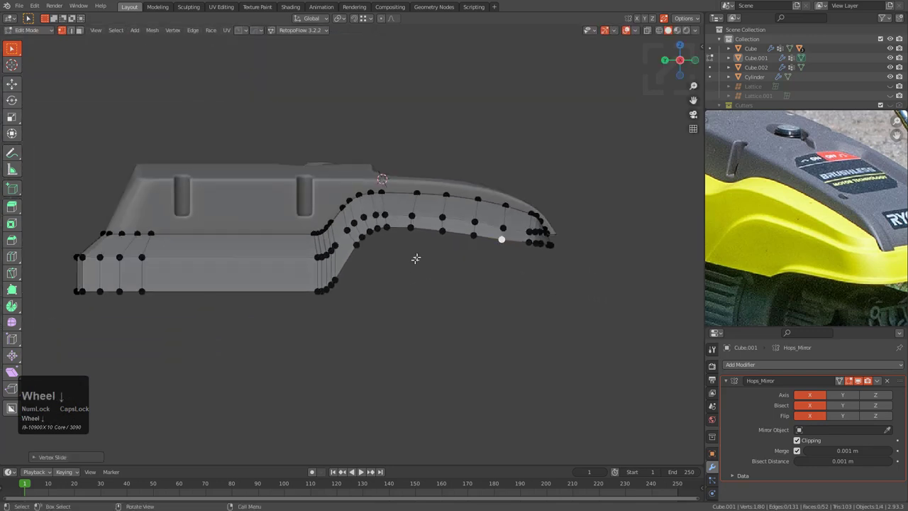
# - Select the edge loop along the middle of the trim band and mark it with the HOps Mark operation
pyautogui.moveTo(416, 257); pyautogui.dragTo(453, 302, button='middle')
pyautogui.press('Tab')
pyautogui.moveTo(314, 288)
pyautogui.keyDown('shift'); pyautogui.mouseDown(button='middle')
pyautogui.moveTo(407, 279)
pyautogui.moveTo(415, 255)
pyautogui.moveTo(302, 287)
pyautogui.mouseUp(button='middle'); pyautogui.keyUp('shift')
pyautogui.press('Tab')
pyautogui.press('2')
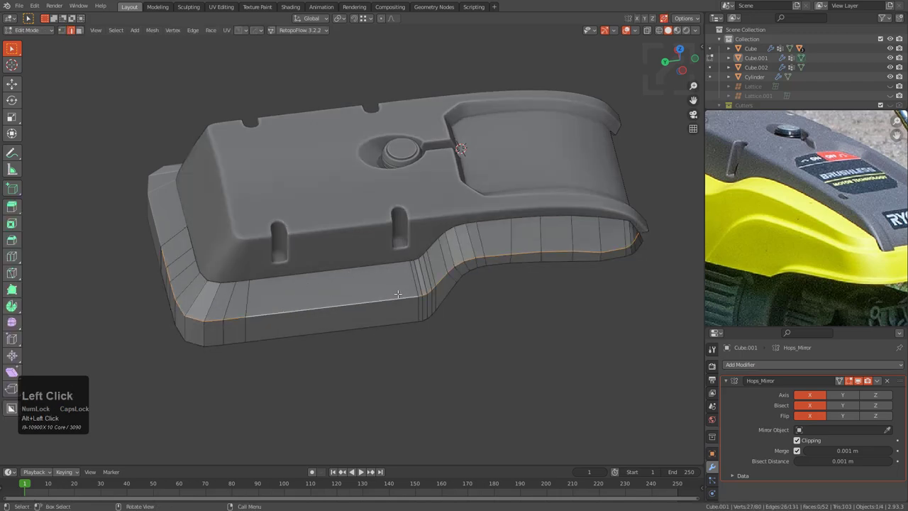
pyautogui.moveTo(398, 294); pyautogui.dragTo(361, 258, button='middle')
pyautogui.scroll(3, 361, 257)
pyautogui.press('q')
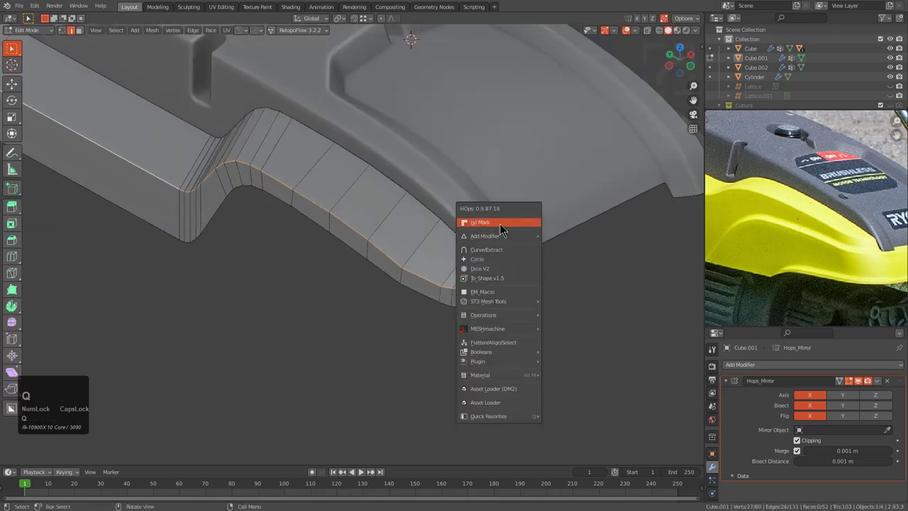
pyautogui.click(499, 224)
# - Select the trim's upper boundary edge loop in X-ray and mark it with HOps Mark
pyautogui.keyDown('alt'); pyautogui.middleClick(375, 205); pyautogui.keyUp('alt')
pyautogui.hotkey('alt', 'z')
pyautogui.press('q')
pyautogui.click(498, 228)
pyautogui.hotkey('alt', 'z')
pyautogui.press('Tab')
# - Leave Edit Mode and add a level 1 Subdivision modifier to the trim
pyautogui.moveTo(502, 285); pyautogui.dragTo(418, 266, button='middle')
pyautogui.scroll(-3, 446, 254)
pyautogui.click(441, 278)
pyautogui.hotkey('ctrl', '2')
pyautogui.moveTo(436, 280); pyautogui.dragTo(506, 293, button='middle')
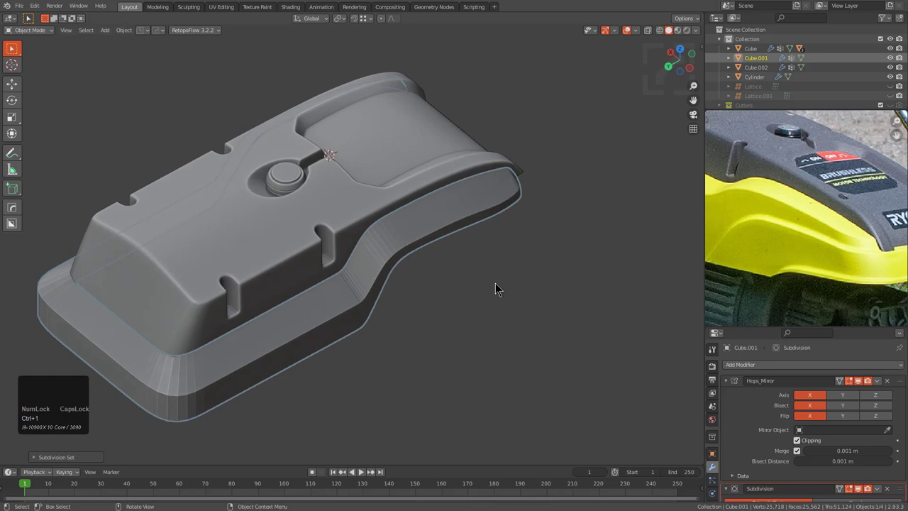
# - Examine the trim's marked mesh from the side and compare its lower profile with the reference photo
pyautogui.press('Tab')
pyautogui.moveTo(490, 290); pyautogui.dragTo(454, 286, button='middle')
pyautogui.scroll(-4, 452, 281)
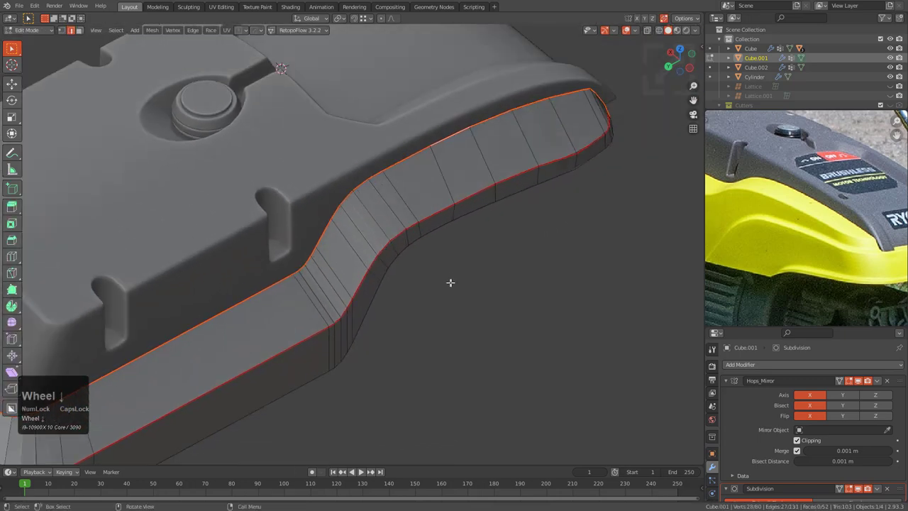
pyautogui.scroll(-2, 449, 282)
pyautogui.scroll(-4, 553, 316)
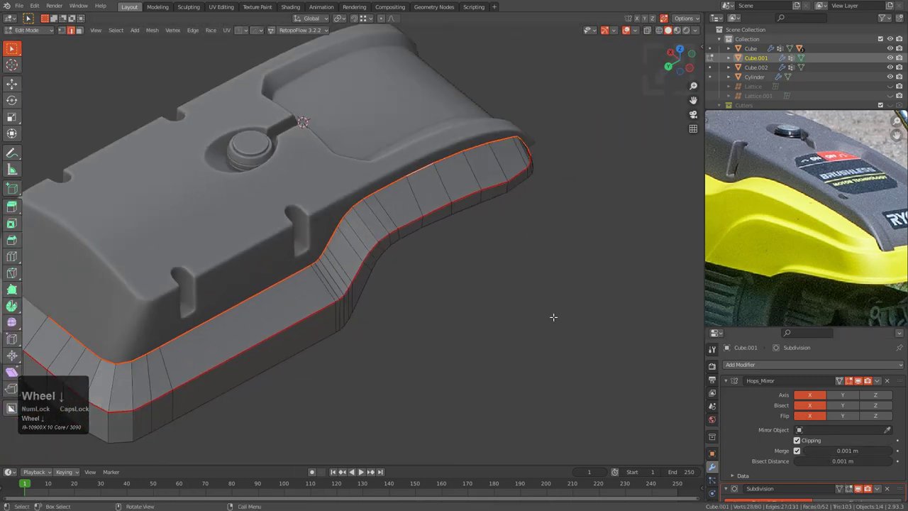
pyautogui.keyDown('alt'); pyautogui.moveTo(496, 318); pyautogui.dragTo(431, 282, button='middle'); pyautogui.keyUp('alt')
pyautogui.scroll(-6, 798, 205)
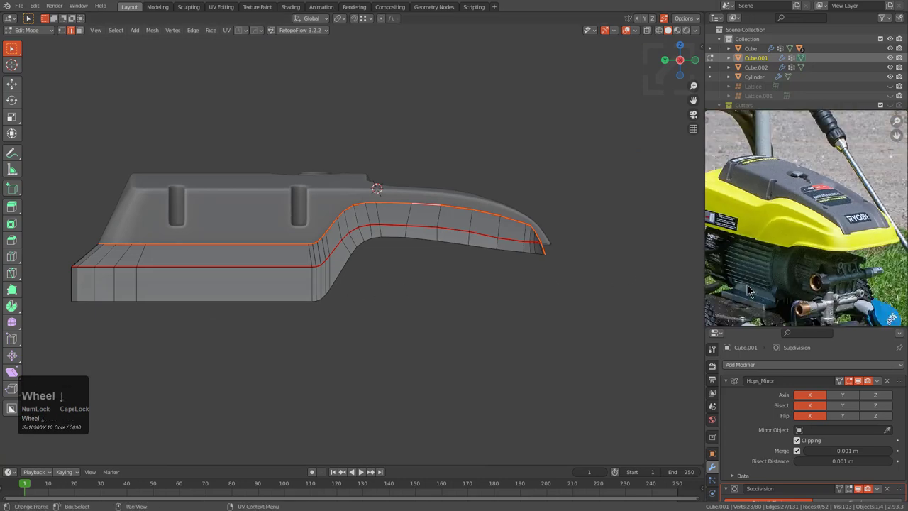
pyautogui.moveTo(787, 206); pyautogui.dragTo(844, 227, button='middle')
# - Select the rear section's bottom edges and move them down on Z to make that side wall taller
pyautogui.keyDown('shift'); pyautogui.moveTo(391, 298); pyautogui.dragTo(539, 300, button='middle'); pyautogui.keyUp('shift')
pyautogui.scroll(2, 496, 327)
pyautogui.click(477, 326)
pyautogui.moveTo(314, 330); pyautogui.dragTo(156, 344, button='middle')
pyautogui.moveTo(224, 325); pyautogui.dragTo(354, 319, button='middle')
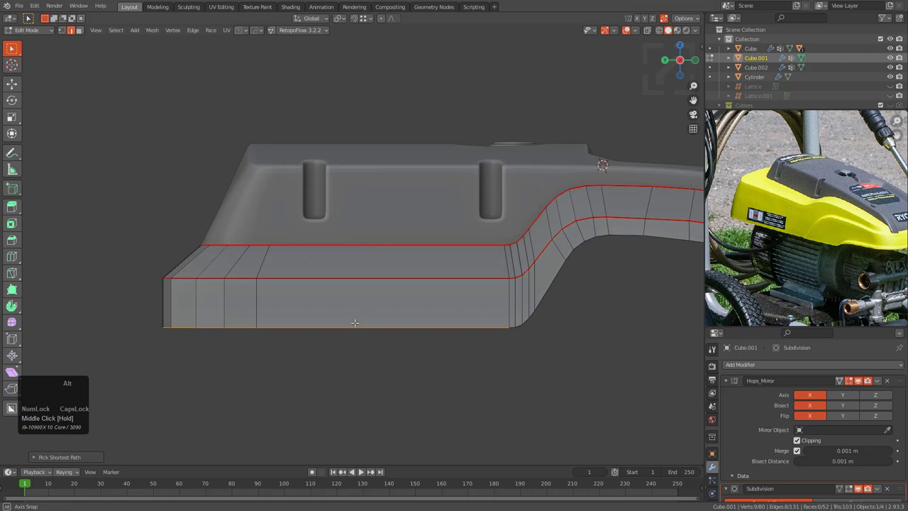
pyautogui.scroll(2, 492, 320)
pyautogui.press('g')
pyautogui.press('z')
pyautogui.click(486, 369)
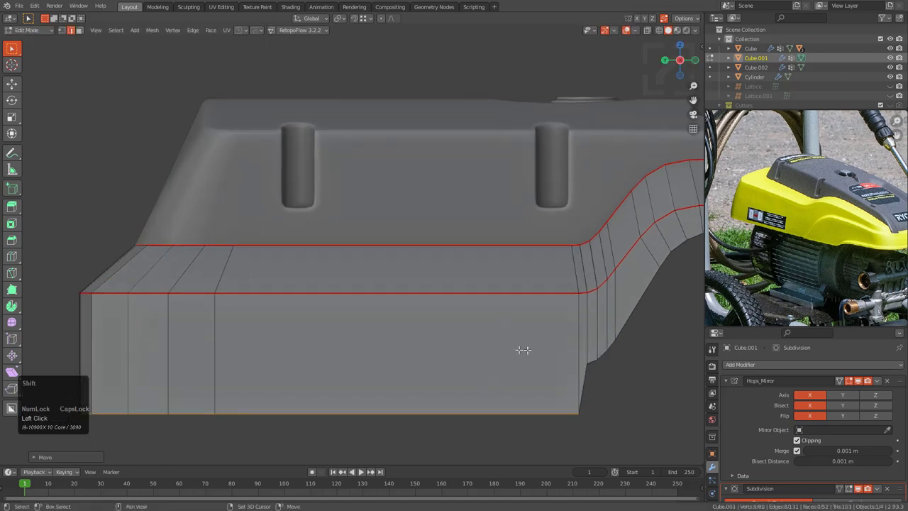
# - Lower the vertex beside the rear section's bottom corner on Z to start the slope up to the arch
pyautogui.keyDown('shift'); pyautogui.moveTo(575, 342); pyautogui.dragTo(469, 292, button='middle'); pyautogui.keyUp('shift')
pyautogui.scroll(3, 470, 291)
pyautogui.scroll(2, 494, 309)
pyautogui.press('1')
pyautogui.click(480, 334)
pyautogui.press('g')
pyautogui.press('z')
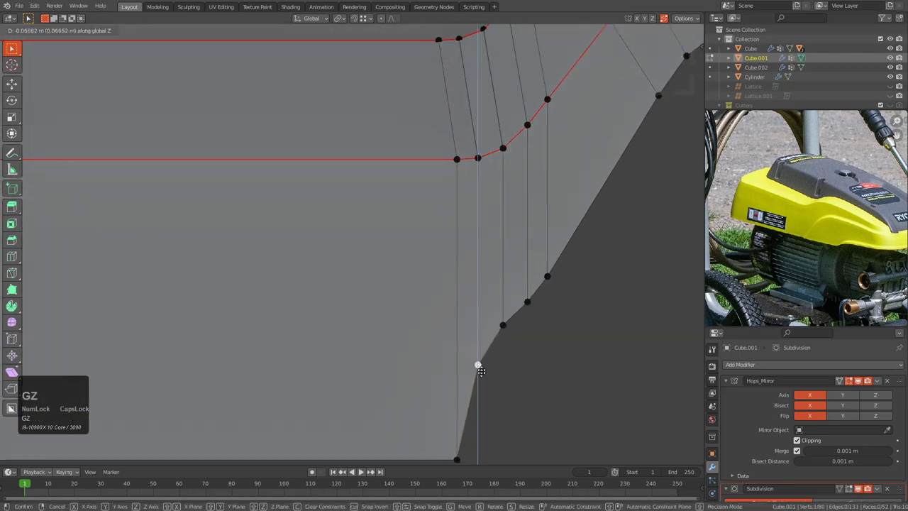
pyautogui.click(475, 395)
# - Lower the next two vertices up the slope on Z
pyautogui.click(503, 326)
pyautogui.press('g')
pyautogui.press('z')
pyautogui.click(502, 344)
pyautogui.click(514, 303)
pyautogui.press('g')
pyautogui.press('z')
pyautogui.click(514, 317)
# - Fine-tune the Z heights of the slope vertices one by one between the bottom corner and the arch
pyautogui.press('g')
pyautogui.press('z')
pyautogui.click(494, 353)
pyautogui.click(483, 385)
pyautogui.press('g')
pyautogui.press('z')
pyautogui.click(483, 389)
pyautogui.click(504, 350)
pyautogui.press('g')
pyautogui.press('z')
pyautogui.click(506, 346)
pyautogui.press('g')
pyautogui.press('z')
pyautogui.click(526, 310)
pyautogui.press('g')
pyautogui.press('z')
pyautogui.click(527, 304)
pyautogui.click(503, 359)
pyautogui.press('g')
pyautogui.press('z')
pyautogui.click(505, 351)
pyautogui.click(478, 404)
pyautogui.press('g')
pyautogui.press('z')
pyautogui.click(478, 403)
pyautogui.scroll(-4, 502, 348)
pyautogui.scroll(-1, 433, 310)
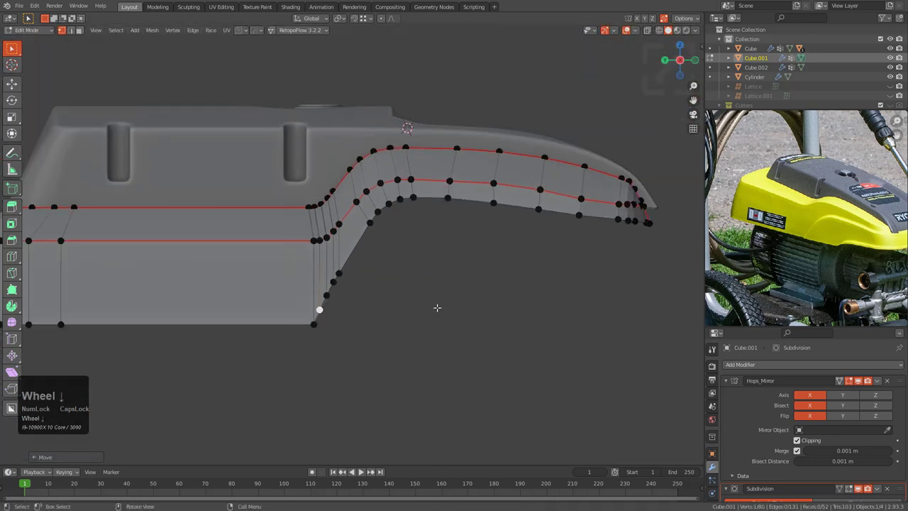
# - Select the six slope vertices from the bottom corner to the arch and straighten them with Mira Curve stretch
pyautogui.scroll(5, 440, 298)
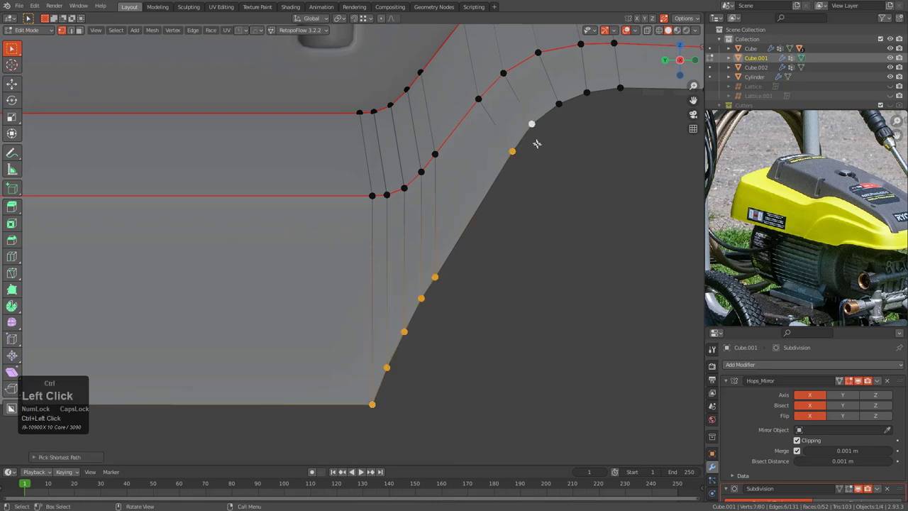
pyautogui.hotkey('ctrl', 'shift', '`')
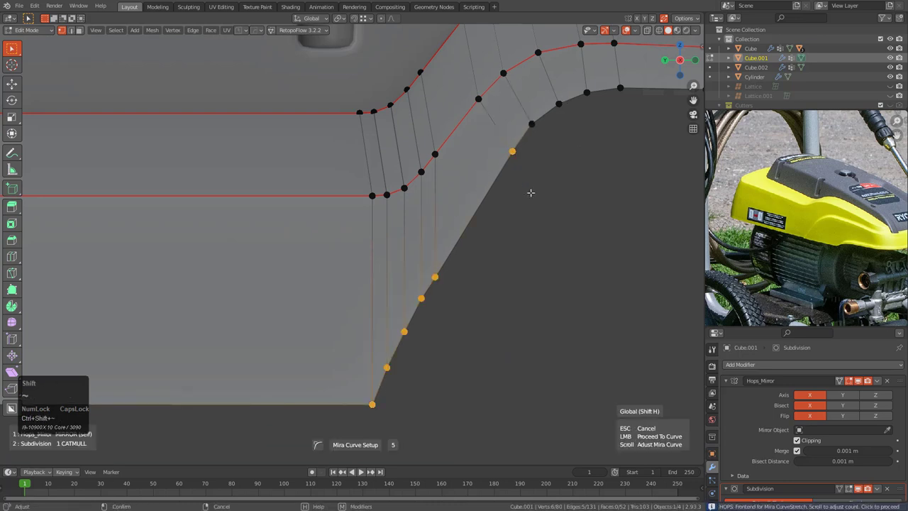
pyautogui.click(531, 192)
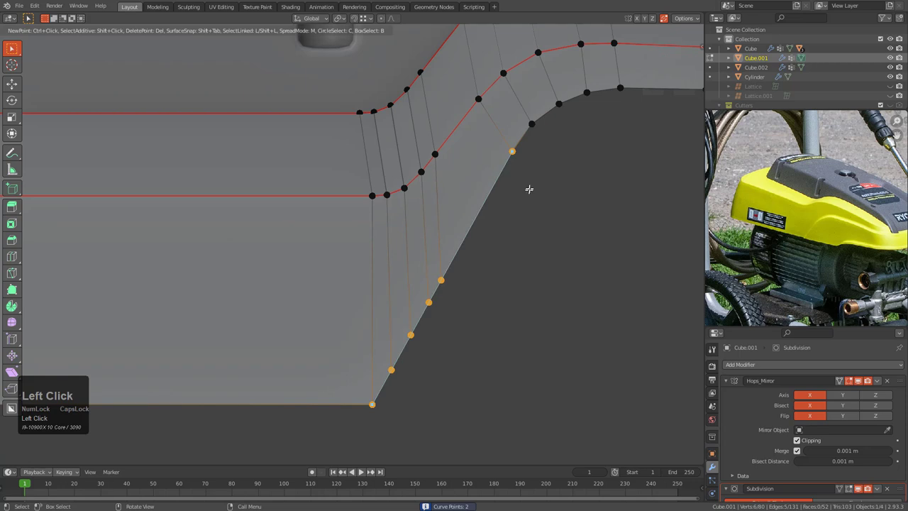
pyautogui.rightClick(518, 194)
pyautogui.scroll(-1, 512, 200)
pyautogui.press('Tab')
pyautogui.scroll(2, 497, 234)
pyautogui.press('Tab')
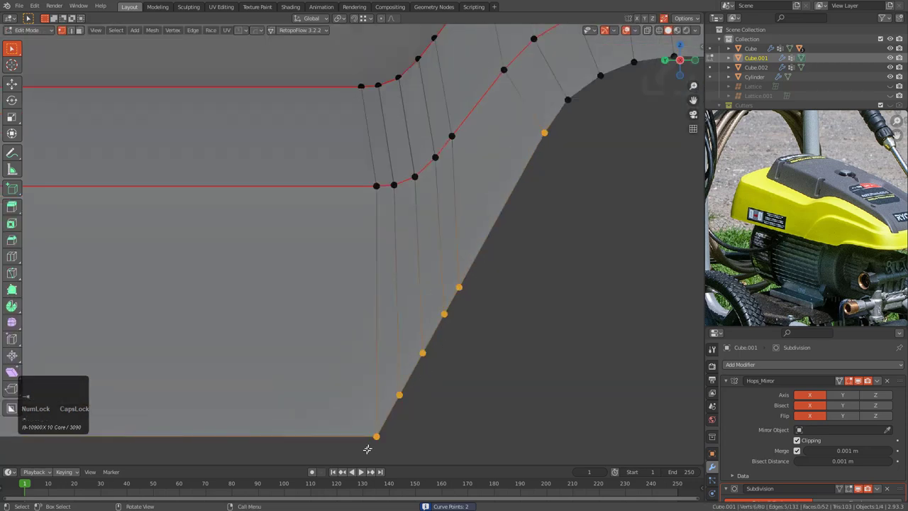
# - Nudge individual vertices along the trim's lower edge to refine the profile
pyautogui.scroll(-5, 441, 371)
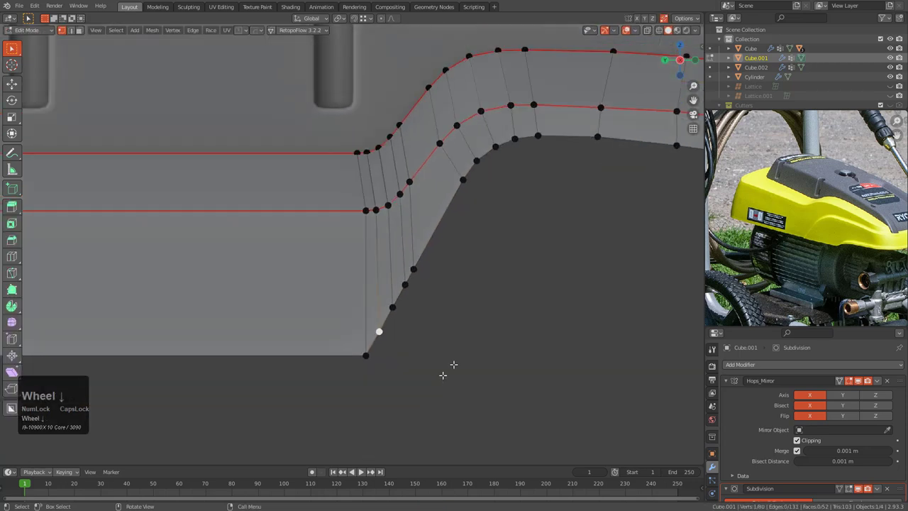
pyautogui.moveTo(391, 312); pyautogui.dragTo(387, 283, button='middle')
pyautogui.scroll(1, 394, 214)
pyautogui.press('g')
pyautogui.click(393, 207)
pyautogui.press('g')
pyautogui.click(394, 181)
pyautogui.click(477, 186)
pyautogui.press('g')
pyautogui.click(474, 201)
# - Examine the subdivided trim's side profile outside Edit Mode and return to mesh editing
pyautogui.moveTo(474, 201); pyautogui.dragTo(482, 239, button='middle')
pyautogui.press('Tab')
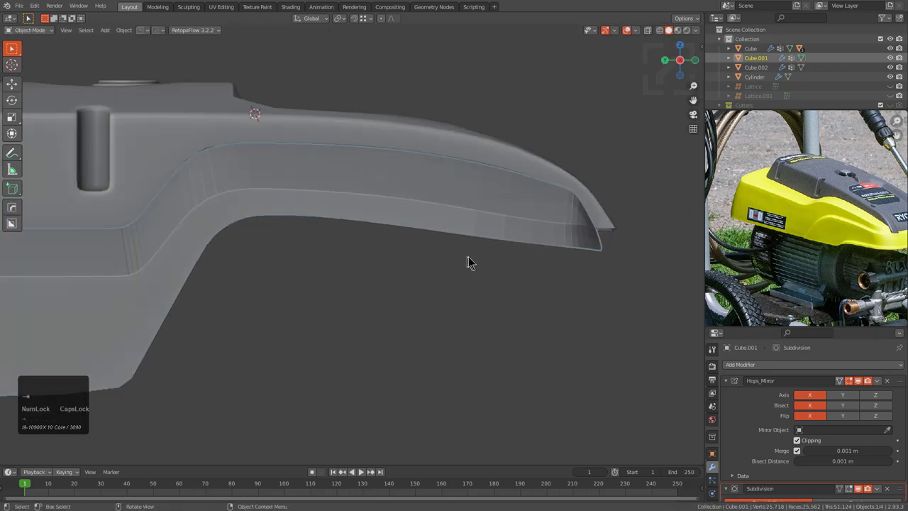
pyautogui.moveTo(533, 264); pyautogui.dragTo(473, 268, button='middle')
pyautogui.scroll(2, 786, 248)
pyautogui.keyDown('shift'); pyautogui.moveTo(308, 263); pyautogui.dragTo(400, 261, button='middle'); pyautogui.keyUp('shift')
pyautogui.press('Tab')
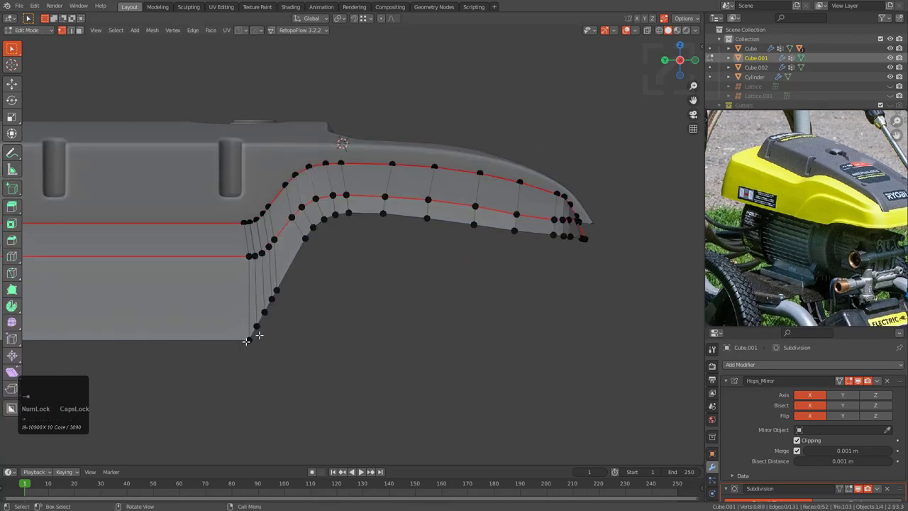
# - Select the trim's lower-edge vertices from the bottom corner to just before the front tip and extrude them along X
pyautogui.keyDown('ctrl'); pyautogui.click(585, 237); pyautogui.keyUp('ctrl')
pyautogui.moveTo(585, 238); pyautogui.dragTo(560, 255, button='middle')
pyautogui.press('KP_Decimal')
pyautogui.scroll(2, 577, 253)
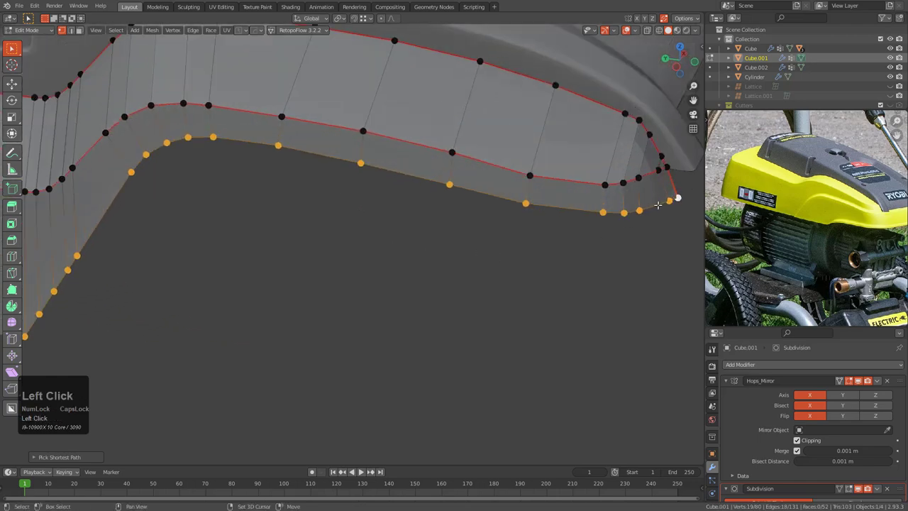
pyautogui.scroll(-2, 419, 251)
pyautogui.moveTo(419, 251); pyautogui.dragTo(367, 223, button='middle')
pyautogui.press('e')
pyautogui.press('x')
pyautogui.click(439, 267)
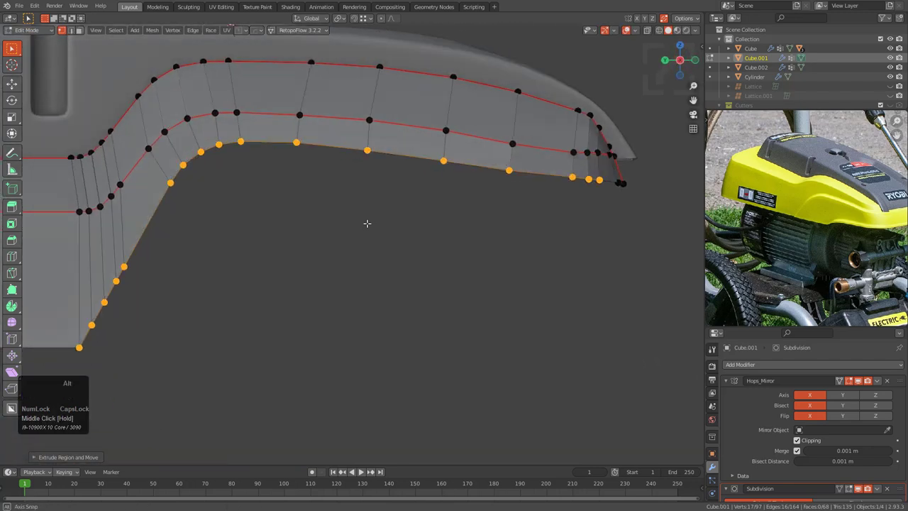
# - Offset the extruded edge down and forward from the trim's lower edge to form a lip, then adjust its bottom corner in Z
pyautogui.keyDown('shift'); pyautogui.moveTo(507, 253); pyautogui.dragTo(519, 255, button='middle'); pyautogui.keyUp('shift')
pyautogui.press('s')
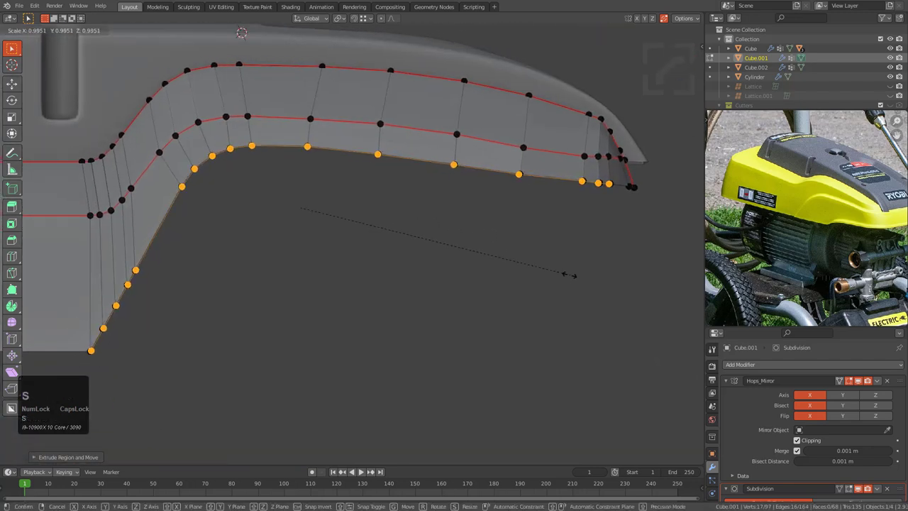
pyautogui.click(563, 271)
pyautogui.press('g')
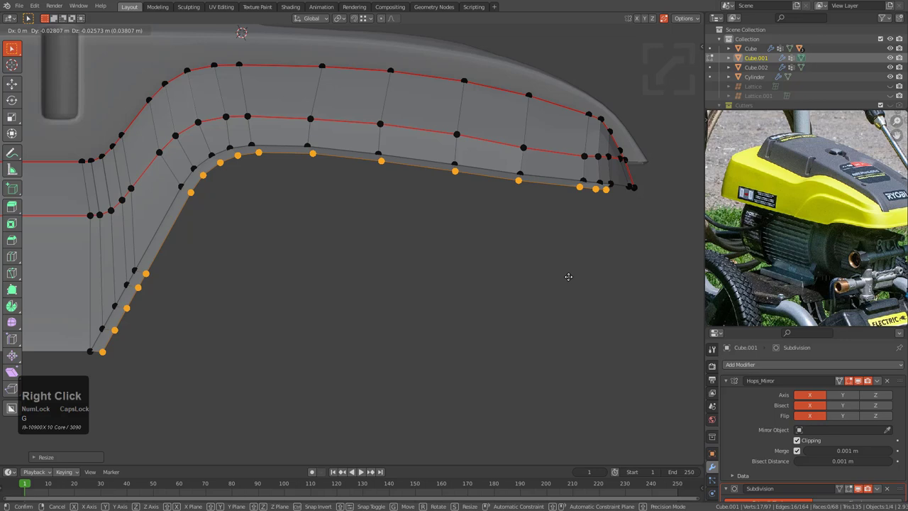
pyautogui.press('s')
pyautogui.click(565, 276)
pyautogui.scroll(3, 517, 260)
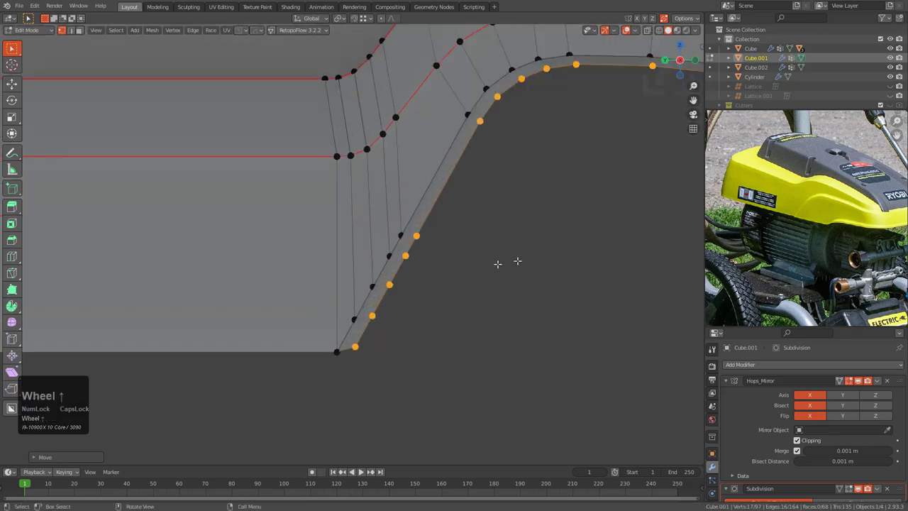
pyautogui.press('g')
pyautogui.press('z')
pyautogui.click(339, 351)
# - Move and slide the front vertices of the extruded lip one by one to line them up with the edge above
pyautogui.moveTo(435, 310); pyautogui.dragTo(390, 227, button='middle')
pyautogui.scroll(3, 390, 227)
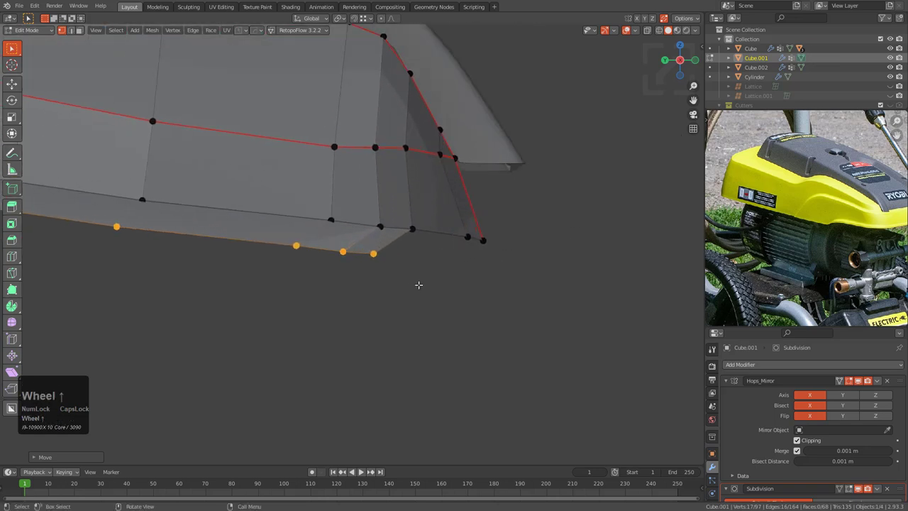
pyautogui.press('g')
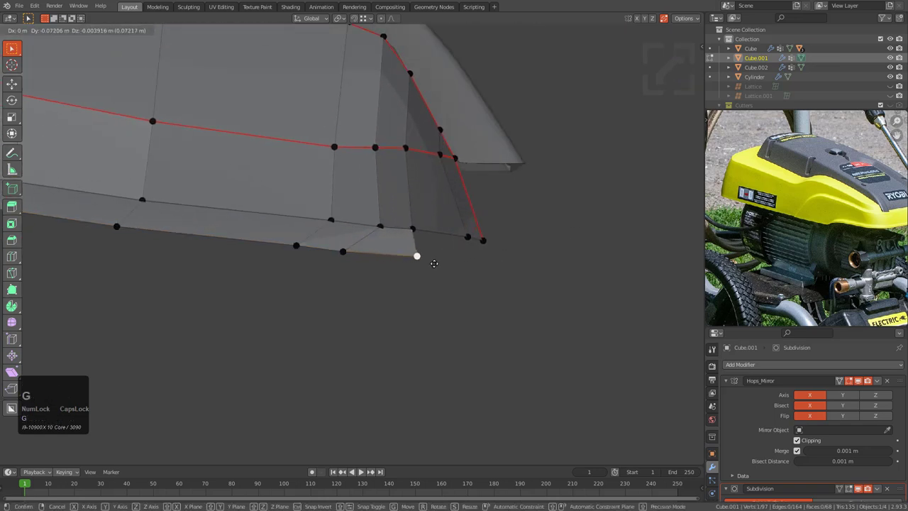
pyautogui.click(434, 263)
pyautogui.press('g')
pyautogui.press('g')
pyautogui.click(348, 253)
pyautogui.click(292, 243)
pyautogui.press('g')
pyautogui.click(291, 242)
pyautogui.scroll(-2, 187, 238)
pyautogui.press('g')
pyautogui.press('g')
pyautogui.click(195, 236)
# - Adjust the Z height of two neighbouring vertices on the side's middle crease line above the arch
pyautogui.keyDown('shift'); pyautogui.moveTo(195, 236); pyautogui.dragTo(321, 195, button='middle'); pyautogui.keyUp('shift')
pyautogui.keyDown('shift'); pyautogui.moveTo(368, 224); pyautogui.dragTo(451, 239, button='middle'); pyautogui.keyUp('shift')
pyautogui.scroll(1, 454, 236)
pyautogui.press('g')
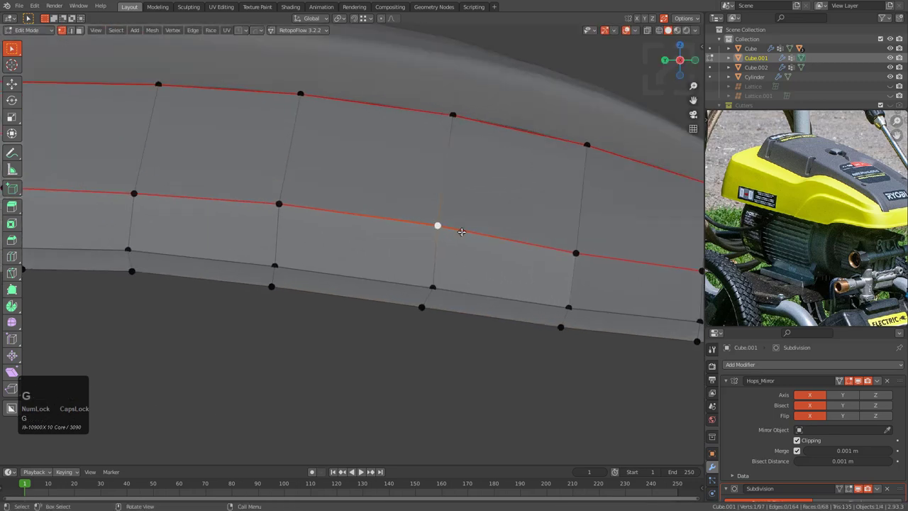
pyautogui.press('z')
pyautogui.click(463, 235)
pyautogui.click(283, 207)
pyautogui.press('g')
pyautogui.press('z')
pyautogui.click(280, 204)
pyautogui.scroll(-2, 166, 242)
# - Select the edge loop where the side wall meets the new lip and mark it sharp with HardOps
pyautogui.moveTo(166, 242); pyautogui.dragTo(324, 219, button='middle')
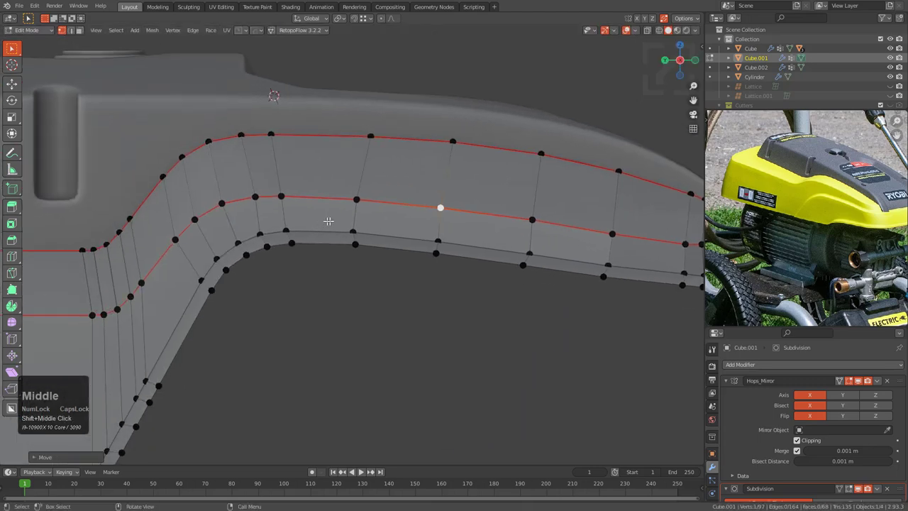
pyautogui.press('Tab')
pyautogui.moveTo(377, 237); pyautogui.dragTo(392, 293, button='middle')
pyautogui.press('Tab')
pyautogui.keyDown('shift'); pyautogui.moveTo(284, 265); pyautogui.dragTo(458, 256, button='middle'); pyautogui.keyUp('shift')
pyautogui.press('2')
pyautogui.keyDown('alt'); pyautogui.click(378, 255); pyautogui.keyUp('alt')
pyautogui.scroll(-3, 468, 255)
pyautogui.moveTo(557, 251); pyautogui.dragTo(496, 254, button='middle')
pyautogui.rightClick(496, 254)
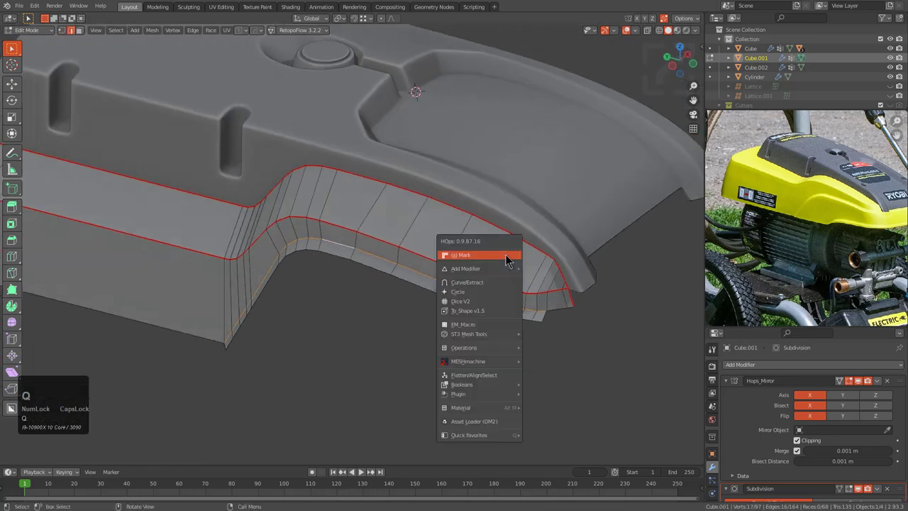
pyautogui.click(506, 255)
# - Select the remaining lower edges at the trim's front tip and extrude them downward along Z
pyautogui.press('Tab')
pyautogui.moveTo(324, 269); pyautogui.dragTo(381, 283, button='middle')
pyautogui.scroll(2, 491, 242)
pyautogui.press('Tab')
pyautogui.scroll(2, 345, 275)
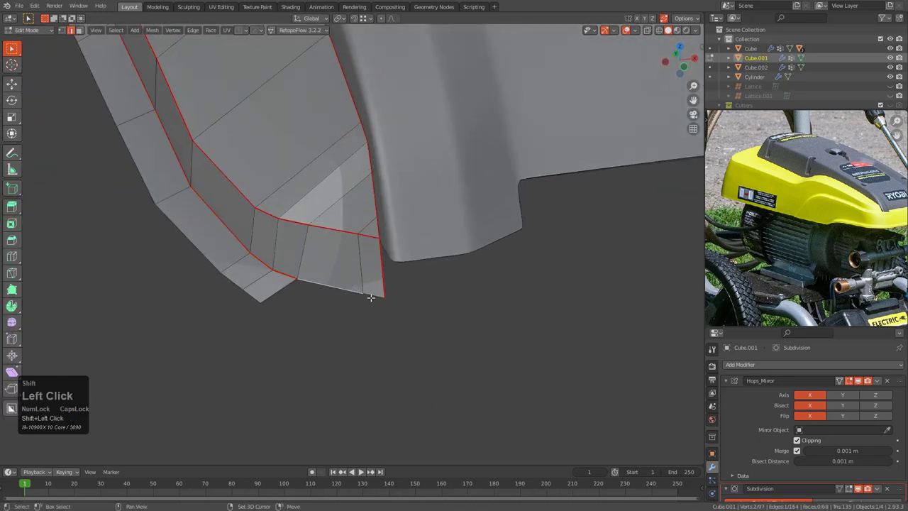
pyautogui.scroll(1, 371, 297)
pyautogui.press('e')
pyautogui.press('z')
pyautogui.click(366, 320)
# - Move the extruded tip edges forward and sideways to align them with the end of the lip
pyautogui.moveTo(365, 321); pyautogui.dragTo(468, 294, button='middle')
pyautogui.scroll(2, 535, 272)
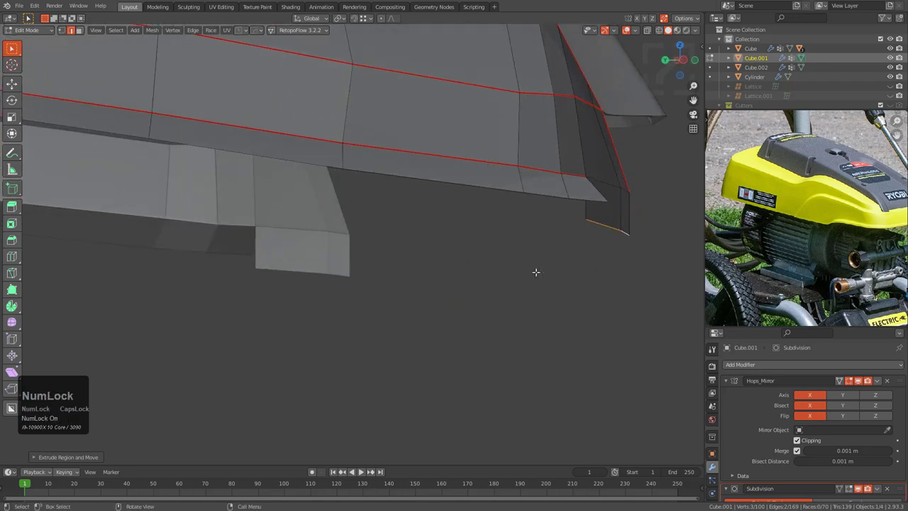
pyautogui.press('KP_1')
pyautogui.press('KP_3')
pyautogui.press('KP_8')
pyautogui.scroll(1, 575, 252)
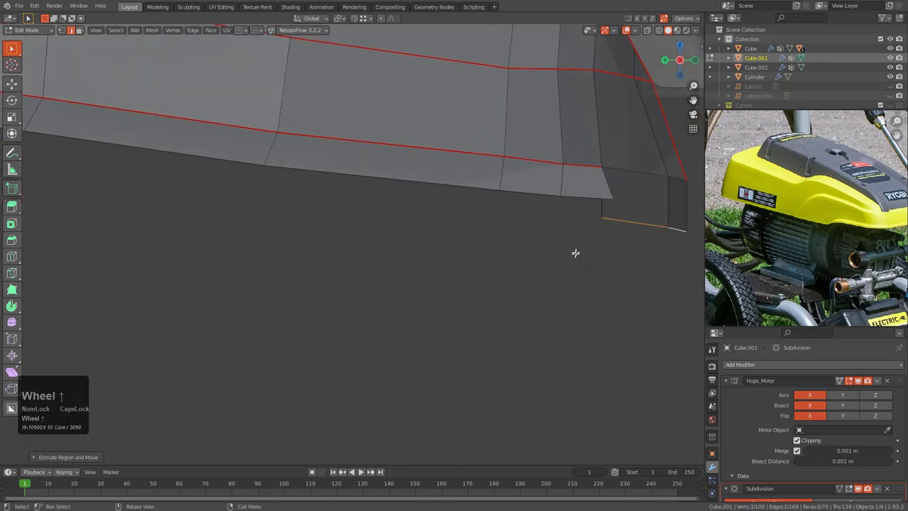
pyautogui.press('g')
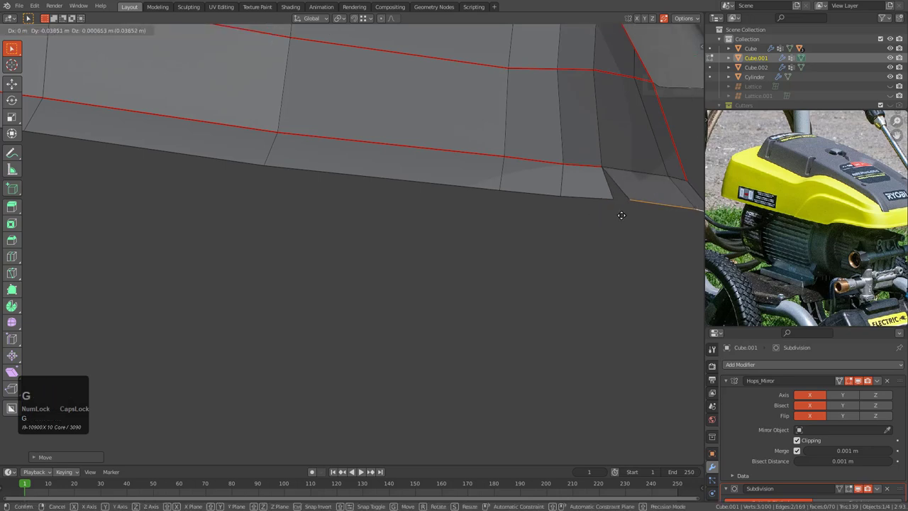
pyautogui.click(618, 212)
pyautogui.scroll(-1, 618, 212)
pyautogui.scroll(-3, 499, 214)
pyautogui.keyDown('shift'); pyautogui.moveTo(618, 213); pyautogui.dragTo(420, 234, button='middle'); pyautogui.keyUp('shift')
pyautogui.scroll(3, 429, 260)
pyautogui.press('g')
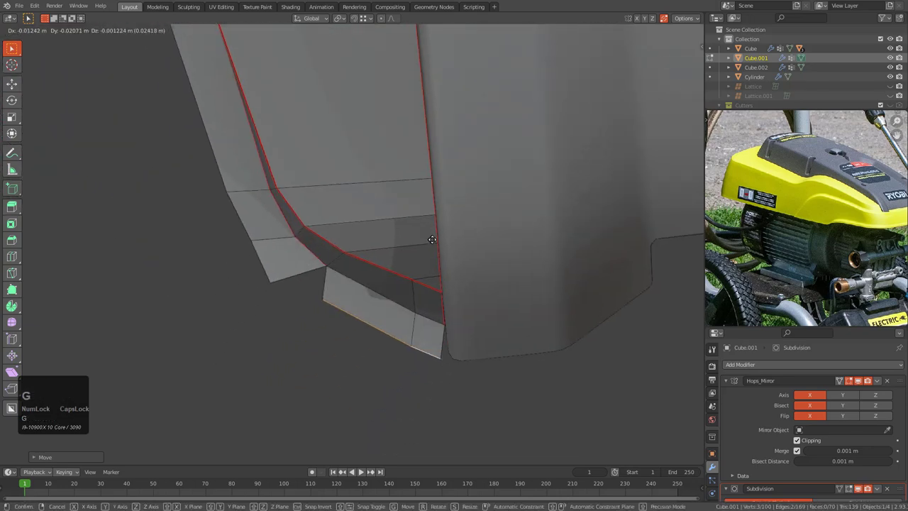
pyautogui.click(440, 240)
# - Merge the two open corner vertices of the lip at their center and slide the merged vertex along the edge
pyautogui.moveTo(335, 302); pyautogui.dragTo(290, 302)
pyautogui.press('m')
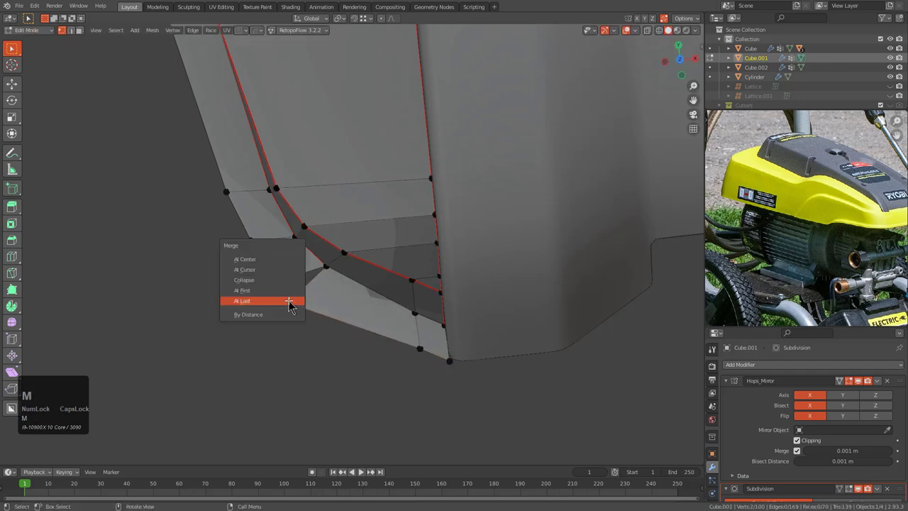
pyautogui.click(266, 261)
pyautogui.press('g')
pyautogui.press('g')
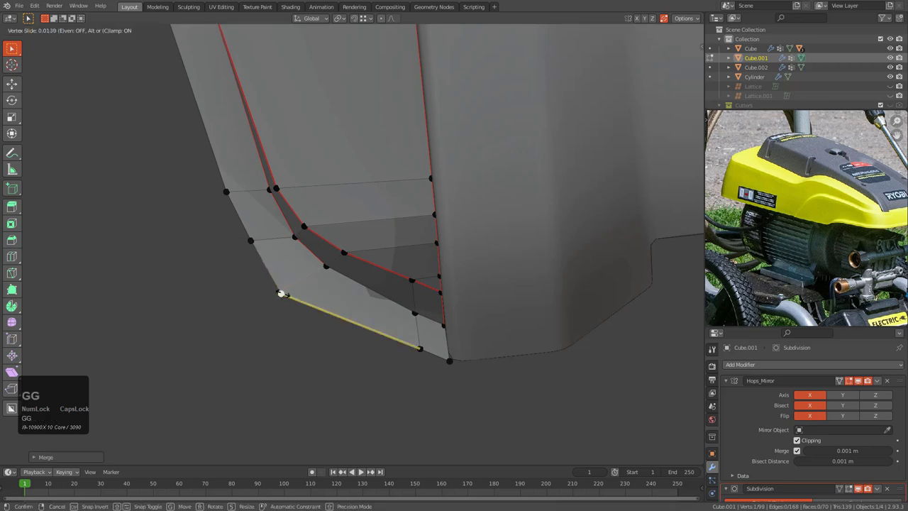
pyautogui.click(305, 295)
# - Slide the inner and outer lip vertices around the front corner to even out its curve
pyautogui.click(418, 346)
pyautogui.press('g')
pyautogui.press('g')
pyautogui.click(401, 340)
pyautogui.click(414, 312)
pyautogui.press('g')
pyautogui.press('g')
pyautogui.click(402, 335)
pyautogui.click(402, 338)
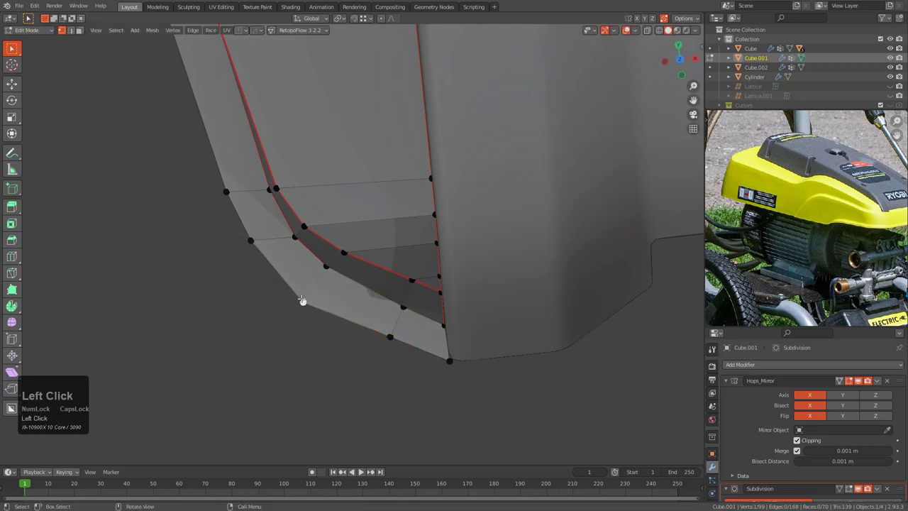
pyautogui.press('g')
pyautogui.press('g')
pyautogui.click(249, 239)
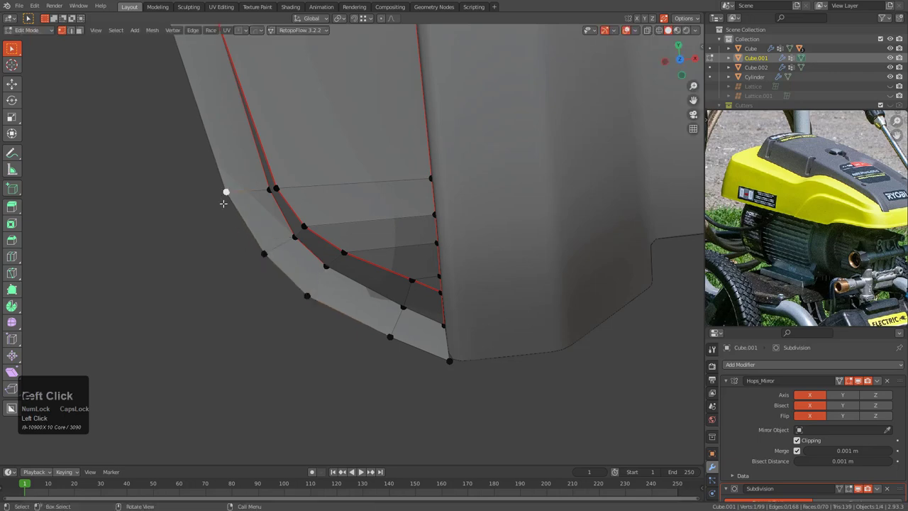
pyautogui.press('g')
pyautogui.press('g')
pyautogui.click(248, 221)
# - Mark the remaining edges between the front tip and the lip as sharp
pyautogui.moveTo(248, 221); pyautogui.dragTo(421, 229, button='middle')
pyautogui.scroll(4, 414, 253)
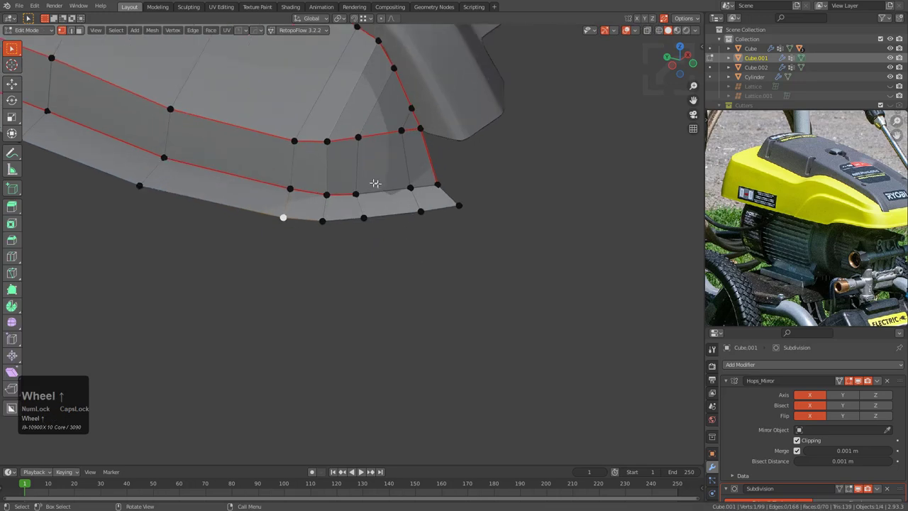
pyautogui.rightClick(425, 182)
pyautogui.click(427, 183)
pyautogui.scroll(-3, 407, 205)
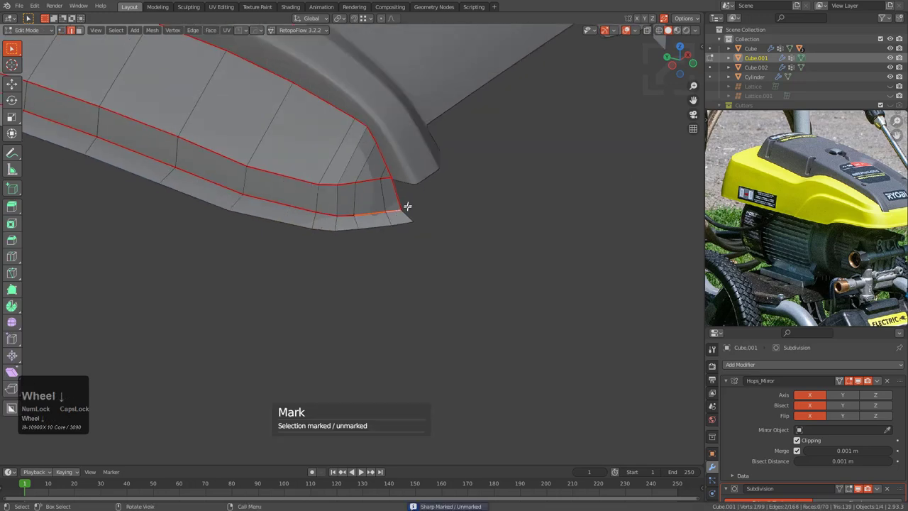
# - Examine the subdivided trim outside Edit Mode and compare its front corner with the reference photo
pyautogui.press('Tab')
pyautogui.moveTo(407, 205); pyautogui.dragTo(382, 234, button='middle')
pyautogui.keyDown('shift'); pyautogui.scroll(-3, 411, 308); pyautogui.keyUp('shift')
pyautogui.moveTo(411, 308); pyautogui.dragTo(427, 290, button='middle')
pyautogui.scroll(-2, 385, 277)
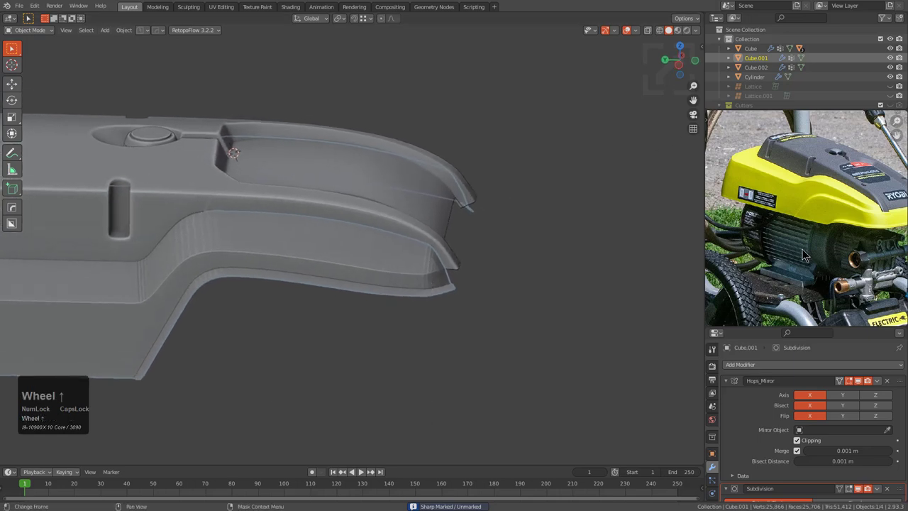
pyautogui.scroll(3, 802, 249)
pyautogui.moveTo(802, 246); pyautogui.dragTo(722, 249, button='middle')
pyautogui.moveTo(812, 215); pyautogui.dragTo(806, 254, button='middle')
pyautogui.scroll(2, 782, 239)
pyautogui.scroll(2, 794, 238)
pyautogui.scroll(-4, 807, 254)
pyautogui.moveTo(368, 304); pyautogui.dragTo(419, 310, button='middle')
# - Select the lip's outer edges from mid-arch to the front tip and extrude them downward along Z
pyautogui.press('Tab')
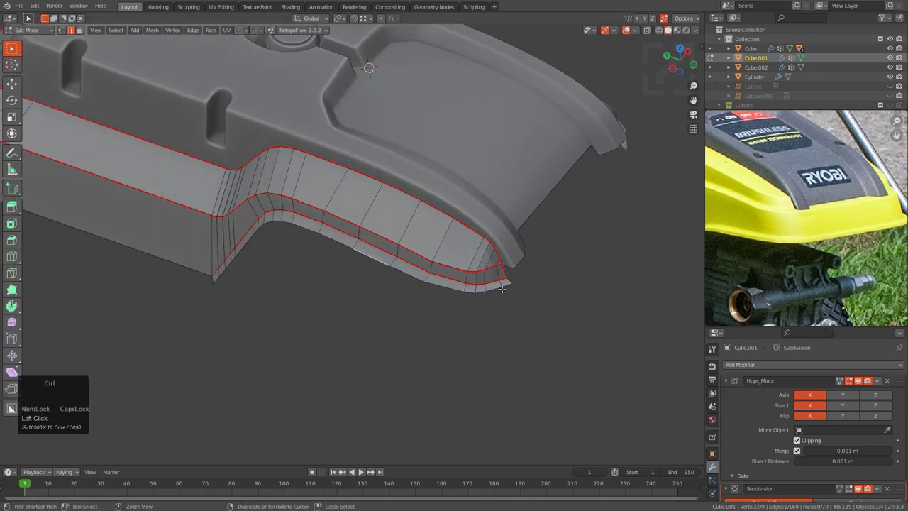
pyautogui.press('KP_7')
pyautogui.press('KP_1')
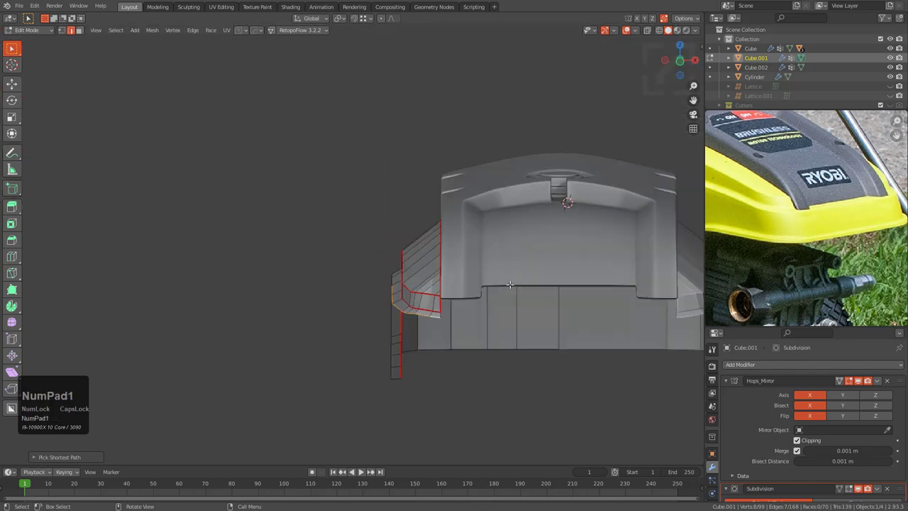
pyautogui.keyDown('alt'); pyautogui.moveTo(509, 283); pyautogui.dragTo(502, 300, button='middle'); pyautogui.keyUp('alt')
pyautogui.scroll(3, 502, 301)
pyautogui.press('e')
pyautogui.press('z')
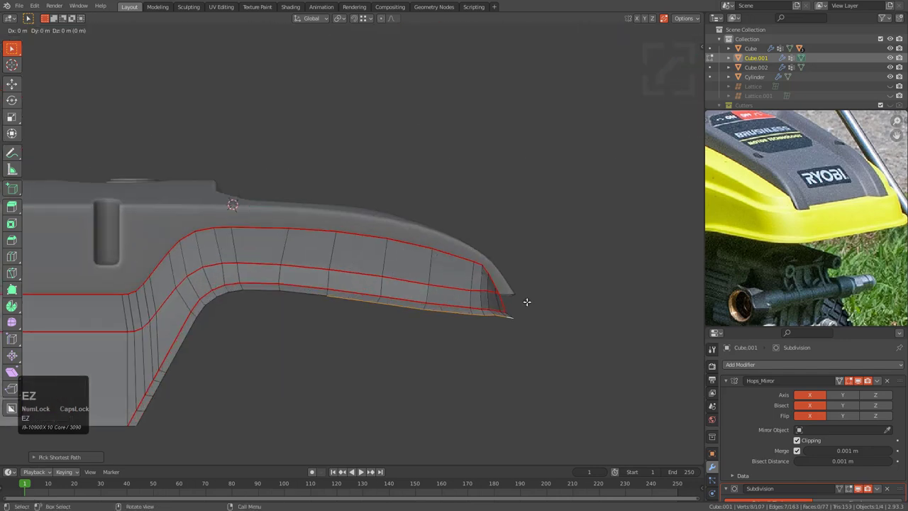
pyautogui.click(541, 379)
# - Flatten the extruded skirt's bottom edge along Z and set its height relative to the trim's bottom corner
pyautogui.press('s')
pyautogui.press('z')
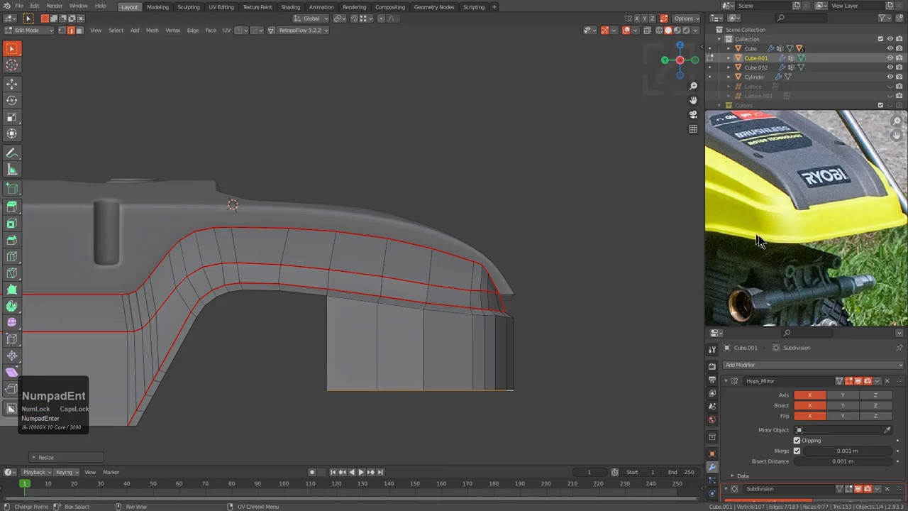
pyautogui.keyDown('shift'); pyautogui.moveTo(170, 411); pyautogui.dragTo(425, 337, button='middle'); pyautogui.keyUp('shift')
pyautogui.press('g')
pyautogui.press('z')
pyautogui.click(270, 369)
# - Extrude the skirt's two front end edges along X to the mirror centerline and move the center edge forward along Y
pyautogui.scroll(4, 391, 347)
pyautogui.keyDown('shift'); pyautogui.click(408, 360); pyautogui.keyUp('shift')
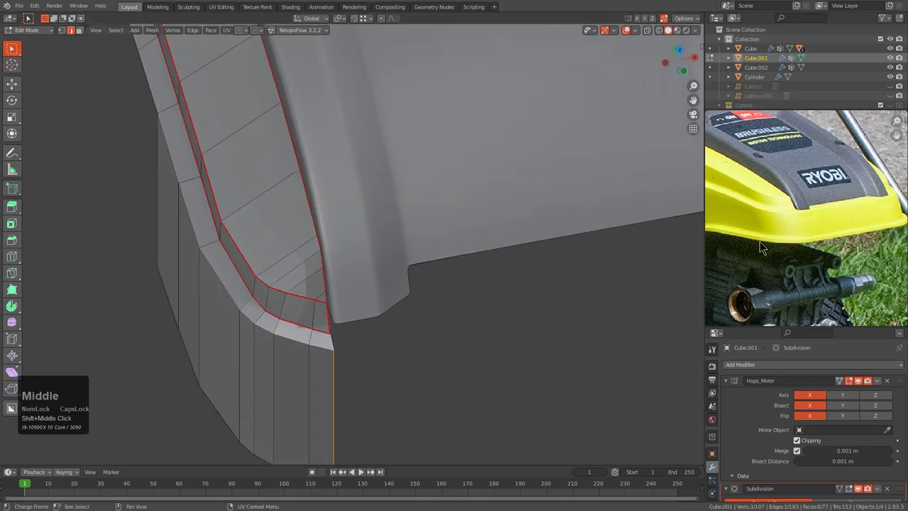
pyautogui.press('e')
pyautogui.press('x')
pyautogui.click(588, 332)
pyautogui.moveTo(589, 332); pyautogui.dragTo(416, 369, button='middle')
pyautogui.press('g')
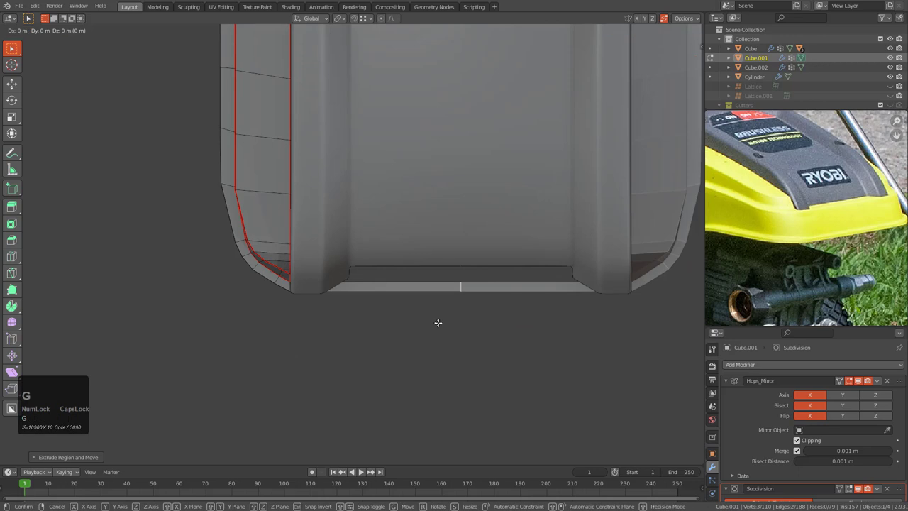
pyautogui.press('y')
pyautogui.click(437, 332)
# - Add a vertical loop cut through the front panel and shift it along X toward the corner
pyautogui.hotkey('ctrl', 'r')
pyautogui.click(439, 291)
pyautogui.click(492, 289)
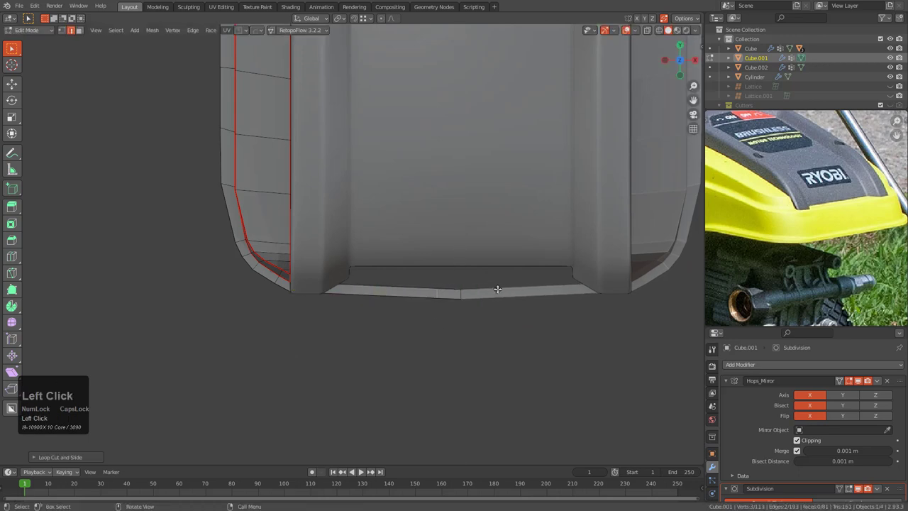
pyautogui.press('g')
pyautogui.press('x')
pyautogui.click(386, 283)
# - Add a second centered loop cut beside the front corner and reposition it along X
pyautogui.moveTo(386, 283); pyautogui.dragTo(436, 253, button='middle')
pyautogui.hotkey('ctrl', 'r')
pyautogui.click(436, 253)
pyautogui.rightClick(436, 253)
pyautogui.scroll(2, 457, 285)
pyautogui.press('g')
pyautogui.press('x')
pyautogui.click(438, 285)
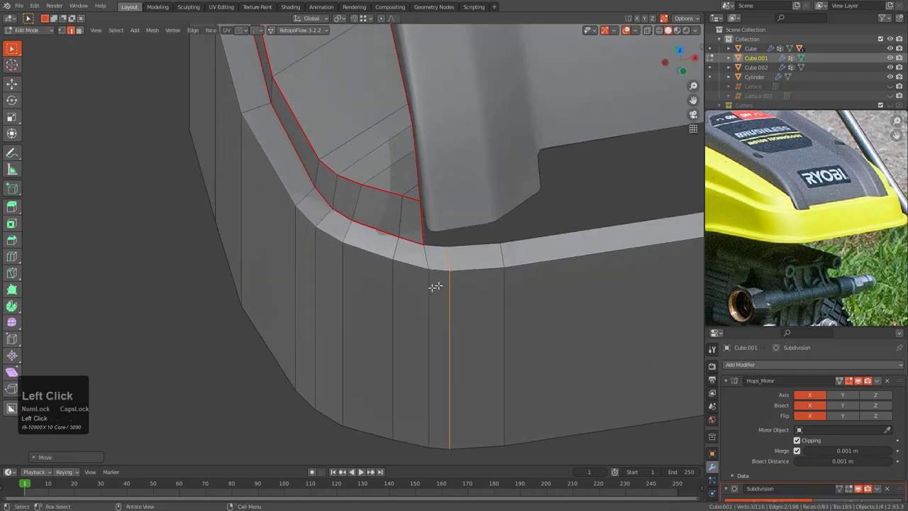
# - Shift the front corner edges along Y to round the corner and preview the subdivided shape
pyautogui.scroll(1, 464, 316)
pyautogui.moveTo(424, 291); pyautogui.dragTo(378, 306, button='middle')
pyautogui.press('g')
pyautogui.press('y')
pyautogui.click(468, 317)
pyautogui.press('Tab')
pyautogui.press('Tab')
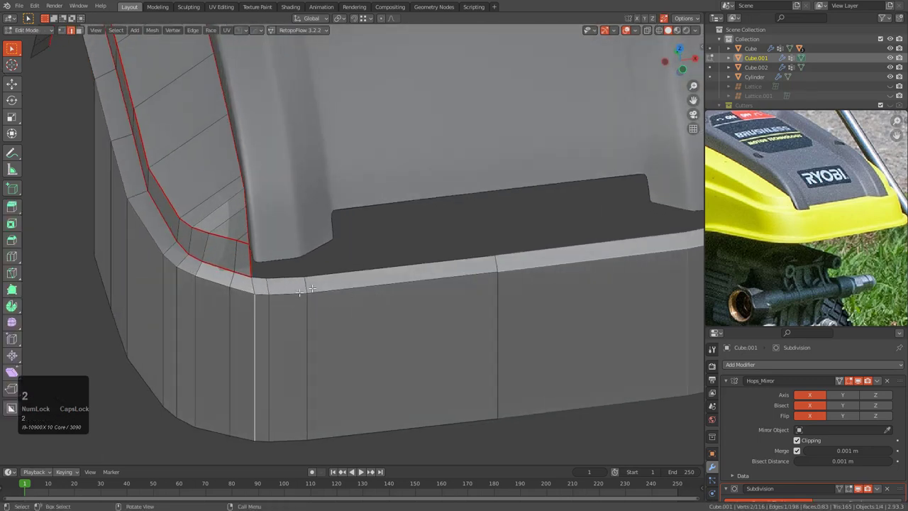
# - Sharpen the whole trim object at 30° and inspect the rounded front skirt from its side
pyautogui.press('Tab')
pyautogui.press('q')
pyautogui.click(356, 277)
pyautogui.scroll(-2, 334, 282)
pyautogui.moveTo(329, 282); pyautogui.dragTo(426, 286, button='middle')
pyautogui.keyDown('shift'); pyautogui.moveTo(426, 286); pyautogui.dragTo(231, 261, button='middle'); pyautogui.keyUp('shift')
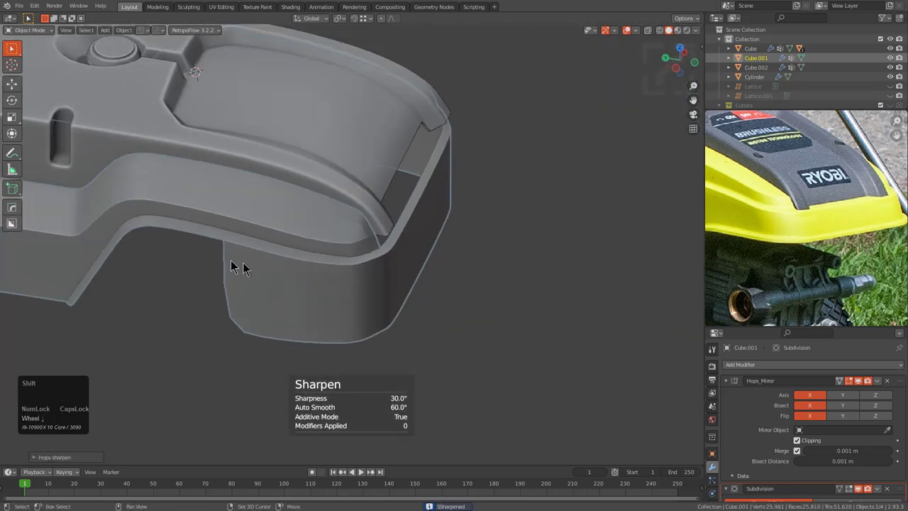
pyautogui.scroll(-3, 238, 266)
pyautogui.moveTo(349, 259); pyautogui.dragTo(468, 310, button='middle')
# - Select the front skirt's bottom edge loop in side view and move it along Z
pyautogui.press('Tab')
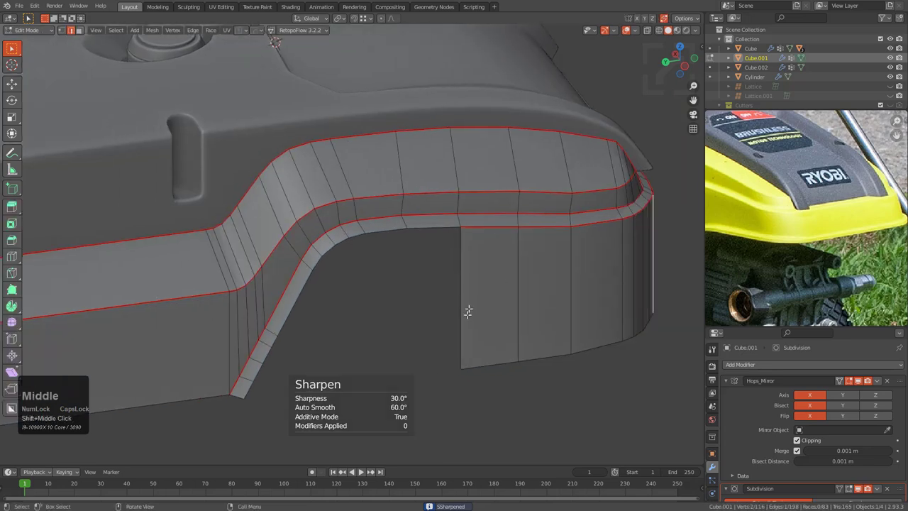
pyautogui.scroll(-2, 787, 248)
pyautogui.moveTo(787, 248); pyautogui.dragTo(849, 235, button='middle')
pyautogui.moveTo(541, 336); pyautogui.dragTo(497, 352, button='middle')
pyautogui.keyDown('alt'); pyautogui.click(465, 345); pyautogui.keyUp('alt')
pyautogui.keyDown('alt'); pyautogui.click(458, 352); pyautogui.keyUp('alt')
pyautogui.press('g')
pyautogui.press('z')
pyautogui.click(504, 318)
# - Flatten the bottom edge loop with a Z scale of 0 and readjust its height along Z
pyautogui.press('s')
pyautogui.press('z')
pyautogui.press('0')
pyautogui.press('KP_Enter')
pyautogui.press('g')
pyautogui.press('z')
pyautogui.click(512, 322)
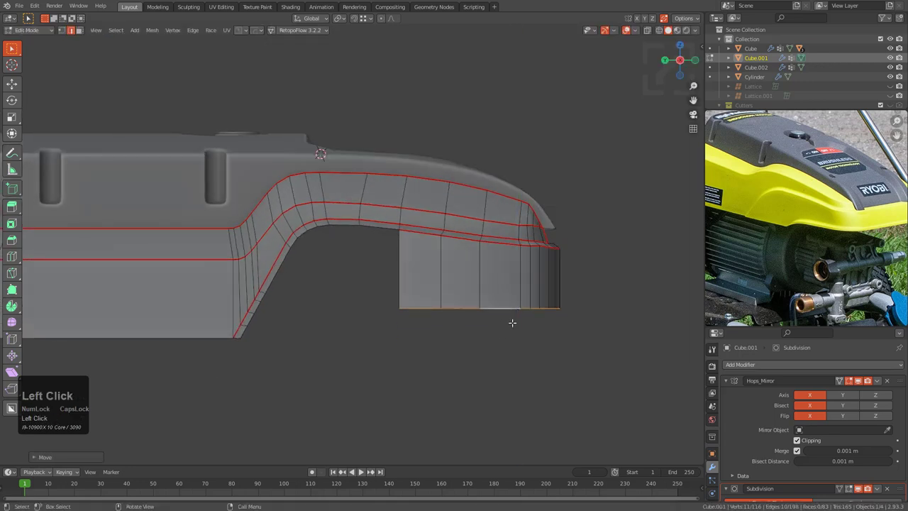
# - Lower the skirt's rear bottom vertex along Z, snapped level with the side panel's bottom edge, and preview the shape
pyautogui.press('1')
pyautogui.click(401, 319)
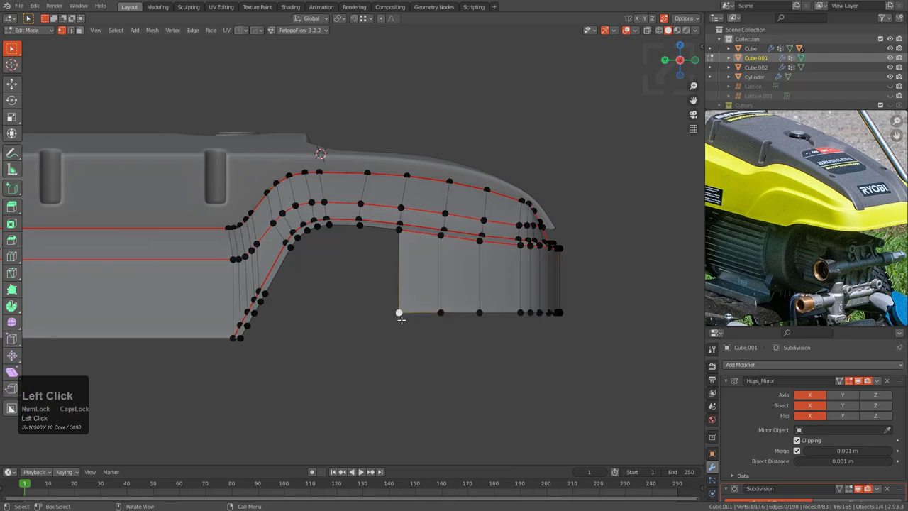
pyautogui.press('g')
pyautogui.press('z')
pyautogui.click(407, 350)
pyautogui.press('g')
pyautogui.press('z')
pyautogui.keyDown('ctrl'); pyautogui.click(238, 337); pyautogui.keyUp('ctrl')
pyautogui.keyDown('shift'); pyautogui.moveTo(453, 324); pyautogui.dragTo(435, 310, button='middle'); pyautogui.keyUp('shift')
pyautogui.scroll(2, 409, 323)
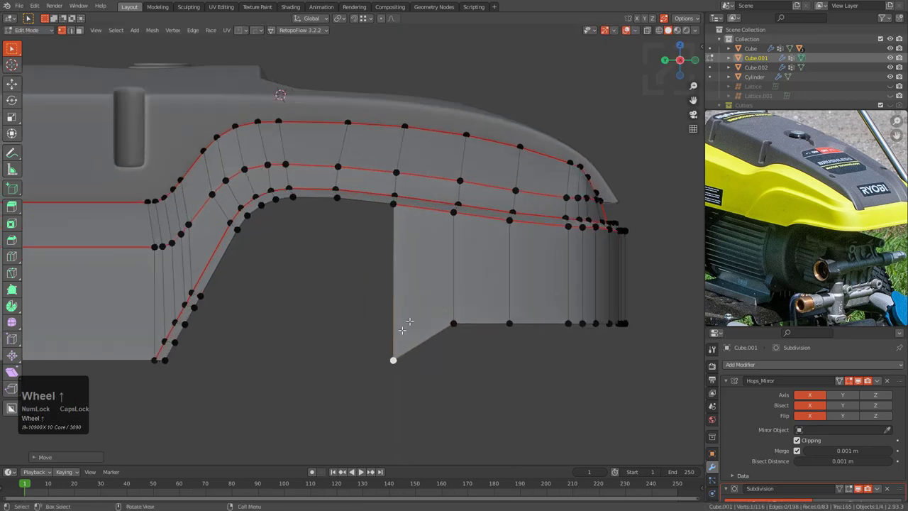
pyautogui.press('Tab')
pyautogui.press('Tab')
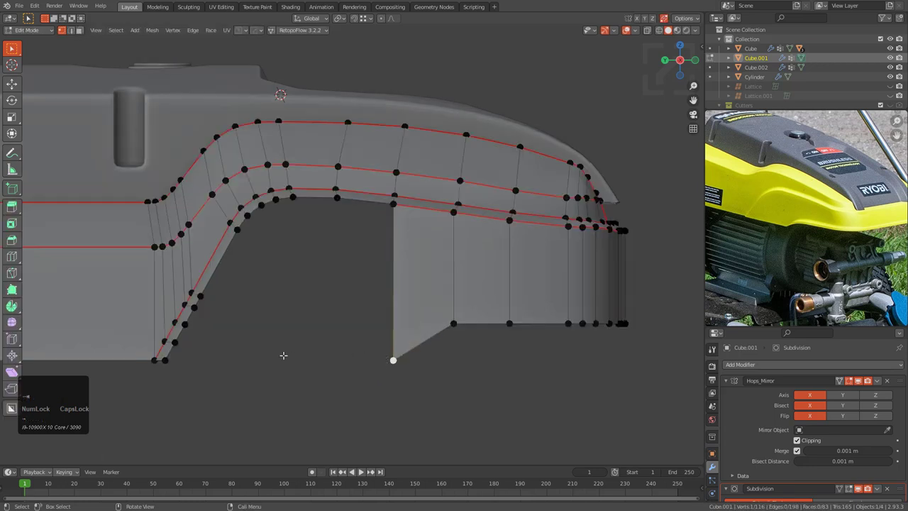
# - Fill the wheel-arch opening with one face between the side panel's slanted lip and the skirt's rear edge
pyautogui.keyDown('ctrl'); pyautogui.click(293, 197); pyautogui.keyUp('ctrl')
pyautogui.keyDown('shift'); pyautogui.click(387, 203); pyautogui.keyUp('shift')
pyautogui.press('f')
pyautogui.hotkey('ctrl', 'z')
pyautogui.keyDown('shift'); pyautogui.click(337, 200); pyautogui.keyUp('shift')
pyautogui.press('f')
pyautogui.hotkey('alt', 'a')
pyautogui.press('Tab')
pyautogui.press('Tab')
# - Knife-cut near-vertical edges from the arch lip vertices down through the new face's bottom edge
pyautogui.keyDown('shift'); pyautogui.moveTo(328, 251); pyautogui.dragTo(394, 229, button='middle'); pyautogui.keyUp('shift')
pyautogui.scroll(1, 415, 237)
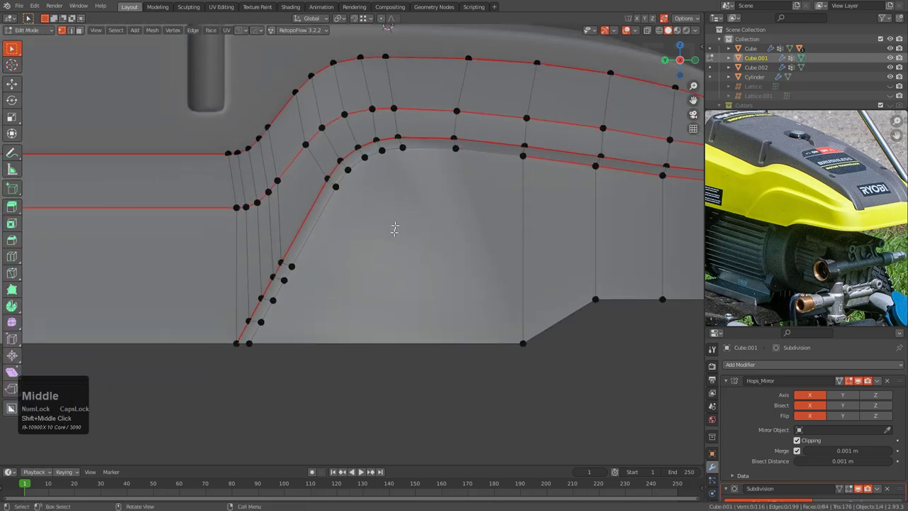
pyautogui.keyDown('shift'); pyautogui.moveTo(513, 261); pyautogui.dragTo(399, 263, button='middle'); pyautogui.keyUp('shift')
pyautogui.keyDown('shift'); pyautogui.moveTo(482, 250); pyautogui.dragTo(500, 241, button='middle'); pyautogui.keyUp('shift')
pyautogui.scroll(3, 322, 277)
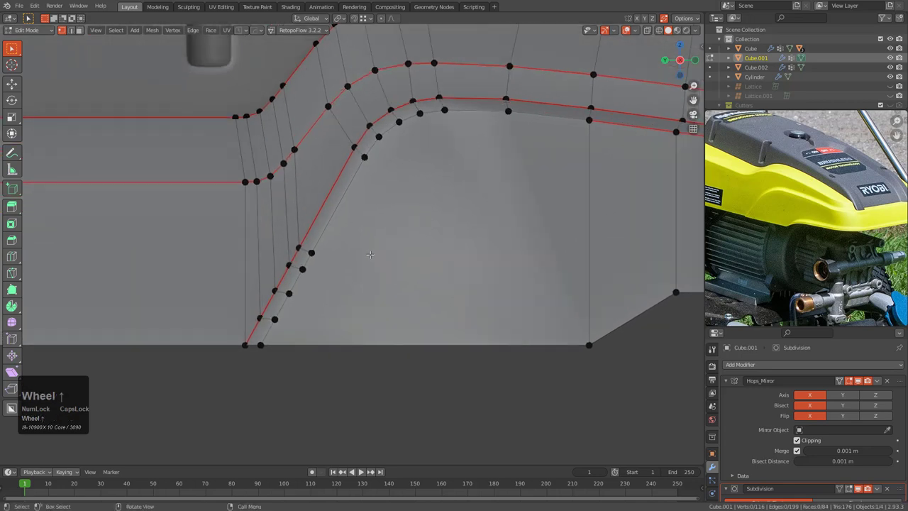
pyautogui.moveTo(320, 256); pyautogui.dragTo(344, 302, button='middle')
pyautogui.scroll(-1, 401, 299)
pyautogui.moveTo(430, 290); pyautogui.dragTo(415, 232, button='middle')
pyautogui.press('k')
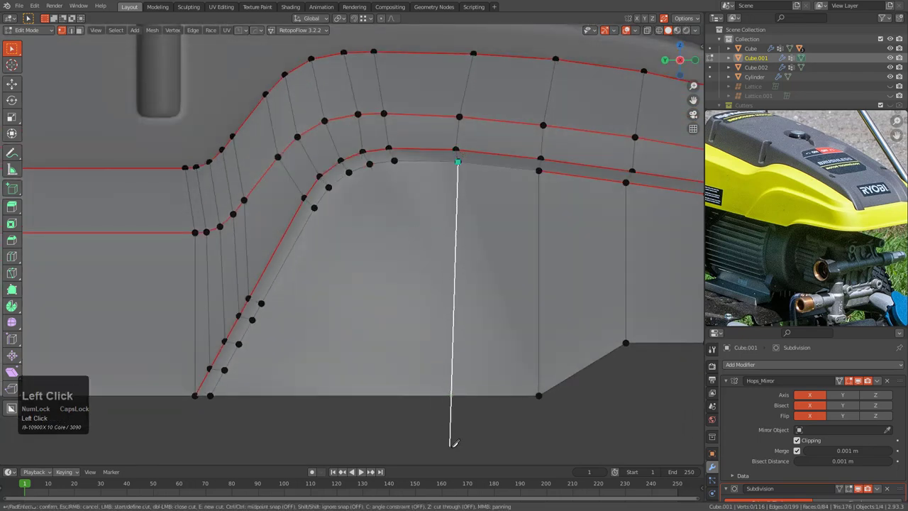
pyautogui.click(380, 469)
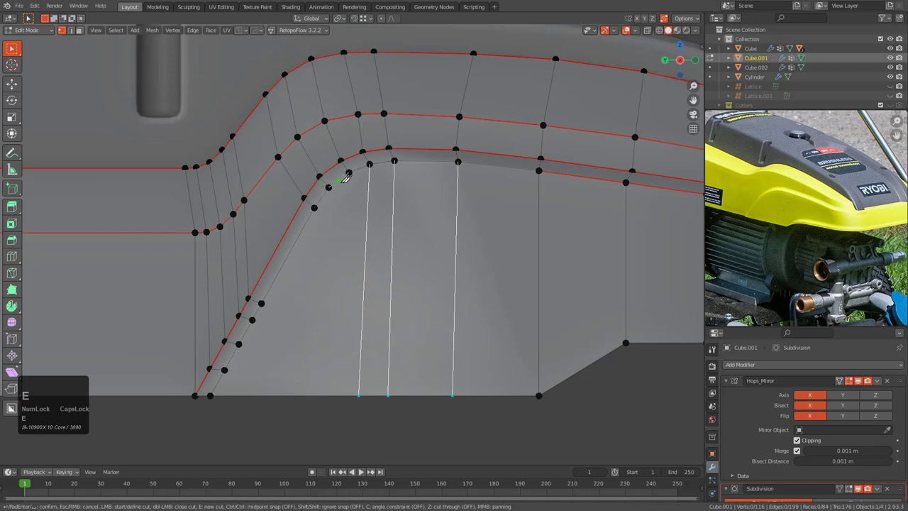
pyautogui.click(334, 441)
pyautogui.press('e')
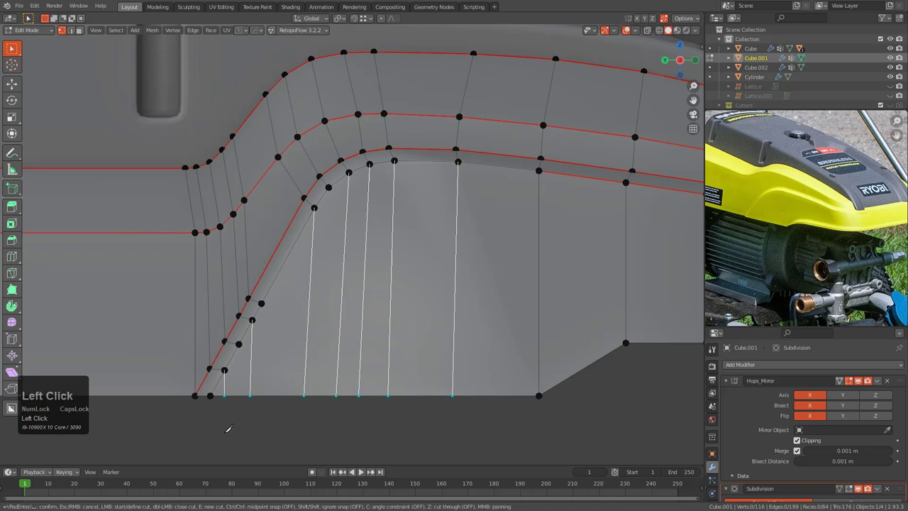
pyautogui.press('KP_Enter')
# - Dissolve the short knife-cut edge nearest the arch's lower rear corner
pyautogui.hotkey('alt', 'a')
pyautogui.press('2')
pyautogui.click(228, 382)
pyautogui.hotkey('ctrl', 'z')
pyautogui.hotkey('ctrl', 'r')
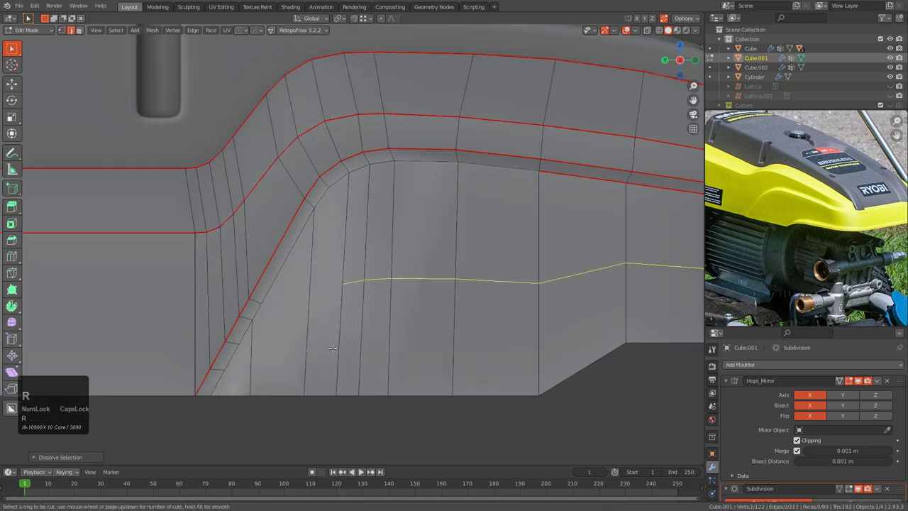
pyautogui.rightClick(382, 351)
# - Connect the skirt's stepped bottom vertex to a vertex on the slanted arch lip with a horizontal edge path
pyautogui.click(621, 341)
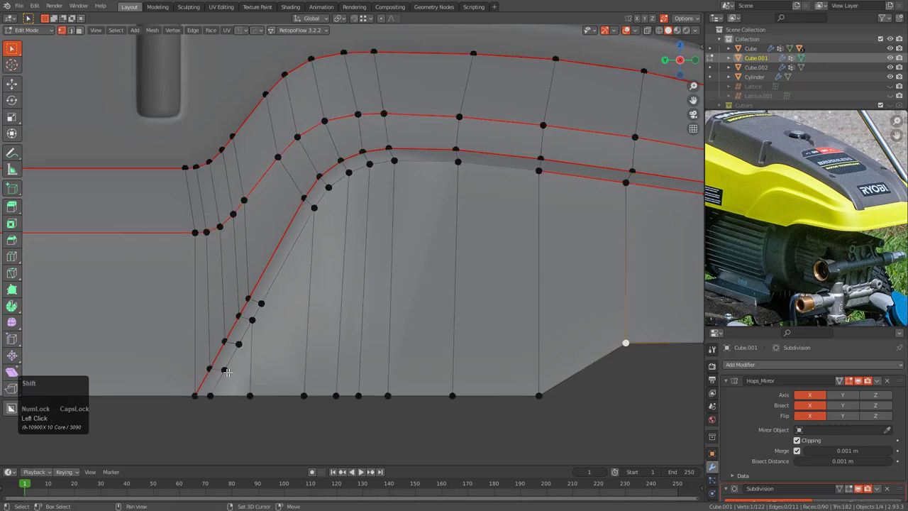
pyautogui.press('j')
pyautogui.hotkey('ctrl', 'z')
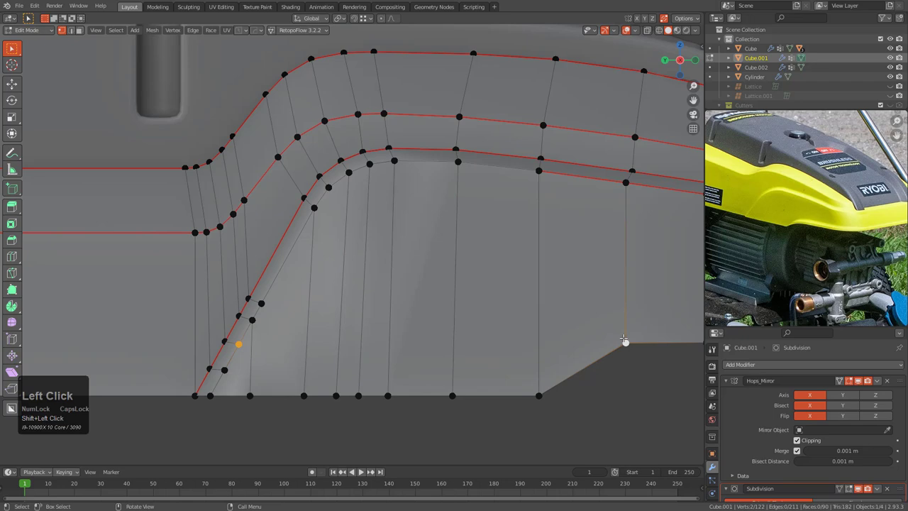
pyautogui.press('j')
pyautogui.scroll(-1, 623, 339)
pyautogui.hotkey('alt', 'a')
# - Inspect the new junction at the slanted lip and sharpen the mesh edges at 30°
pyautogui.keyDown('shift'); pyautogui.moveTo(347, 338); pyautogui.dragTo(453, 314, button='middle'); pyautogui.keyUp('shift')
pyautogui.scroll(3, 397, 330)
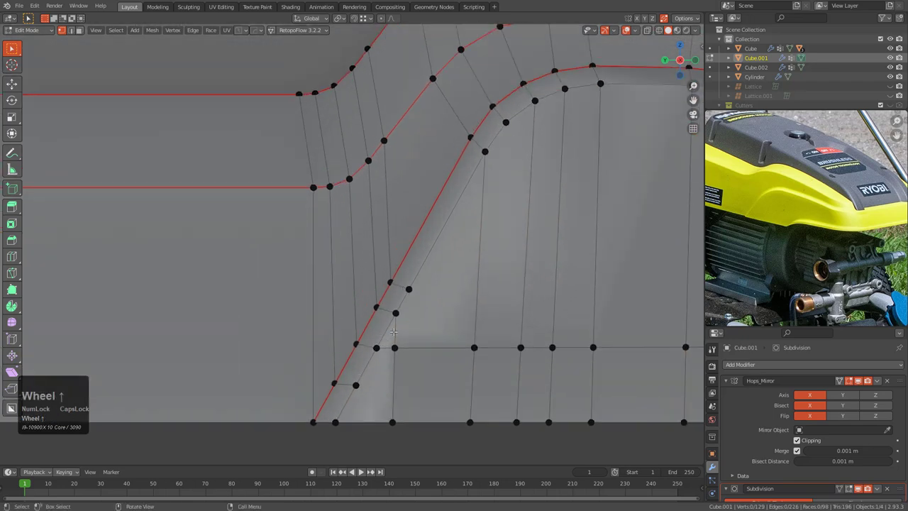
pyautogui.keyDown('shift'); pyautogui.moveTo(405, 359); pyautogui.dragTo(413, 317, button='middle'); pyautogui.keyUp('shift')
pyautogui.scroll(2, 417, 309)
pyautogui.click(434, 332)
pyautogui.scroll(-3, 440, 363)
pyautogui.keyDown('shift'); pyautogui.moveTo(460, 300); pyautogui.dragTo(425, 352, button='middle'); pyautogui.keyUp('shift')
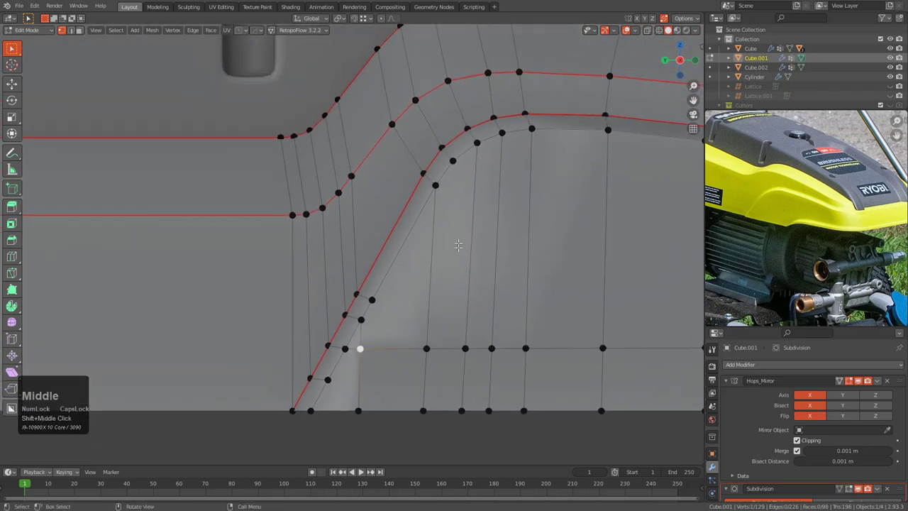
pyautogui.moveTo(458, 244); pyautogui.dragTo(428, 276, button='middle')
pyautogui.scroll(-3, 428, 276)
pyautogui.press('3')
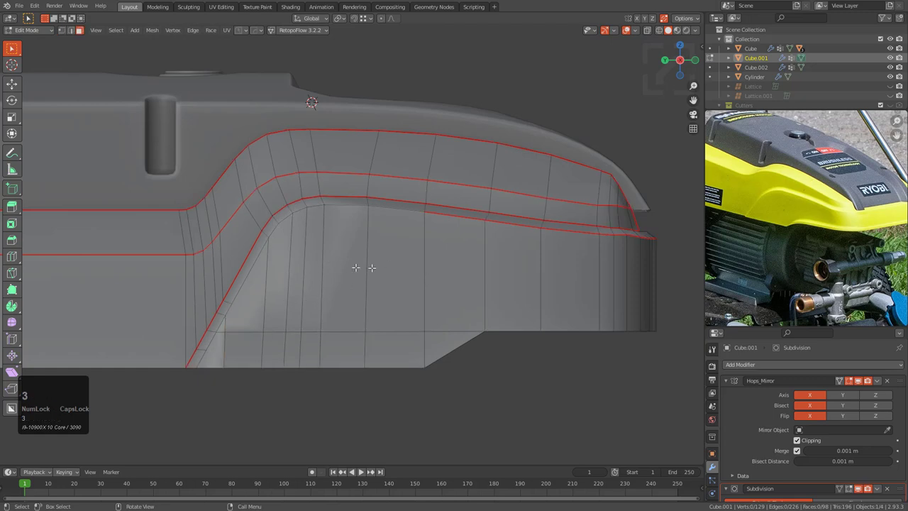
pyautogui.press('q')
pyautogui.click(401, 268)
pyautogui.scroll(1, 345, 287)
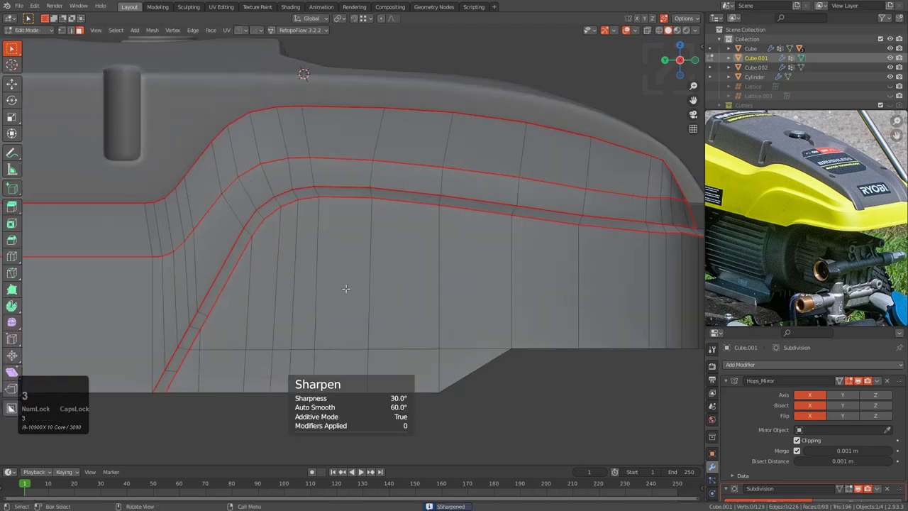
# - Select the linked skirt faces inside the sharp border and inset them with Boundary turned off
pyautogui.press('l')
pyautogui.moveTo(346, 288); pyautogui.dragTo(416, 318, button='middle')
pyautogui.scroll(-2, 376, 305)
pyautogui.press('i')
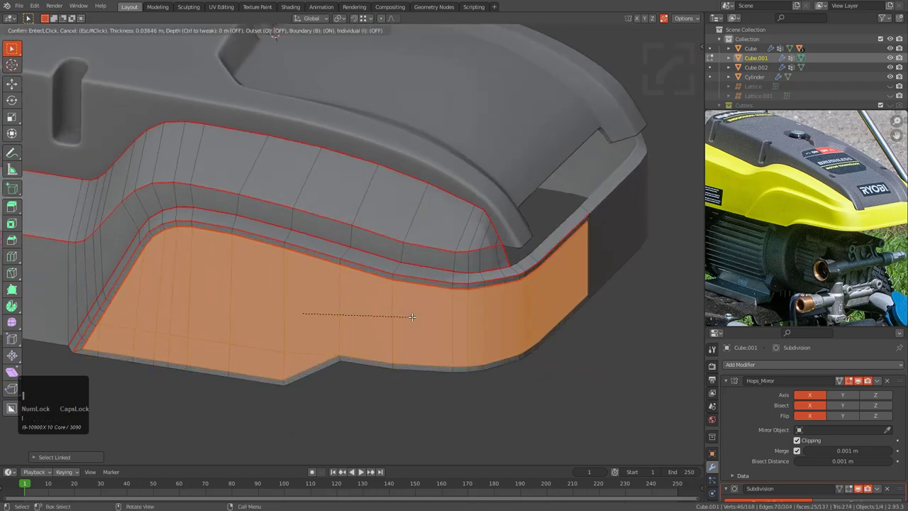
pyautogui.press('b')
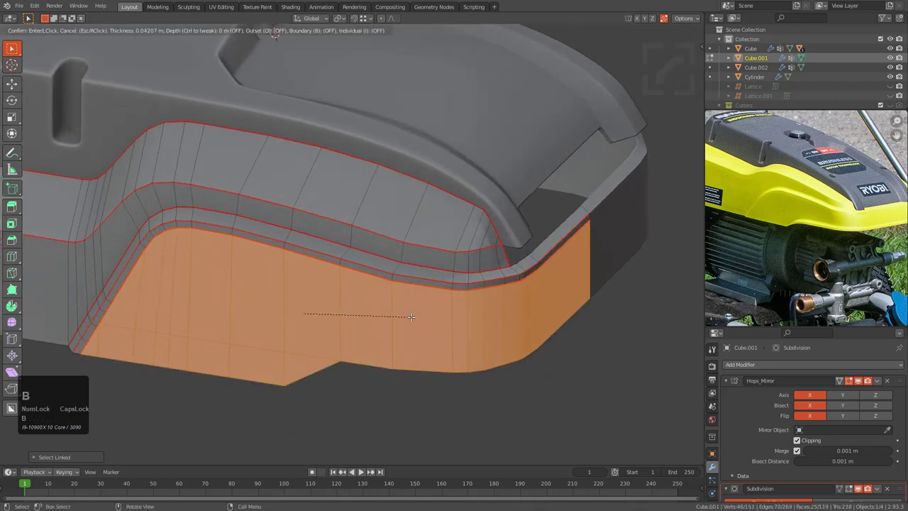
pyautogui.click(411, 316)
pyautogui.keyDown('shift'); pyautogui.moveTo(275, 273); pyautogui.dragTo(406, 286, button='middle'); pyautogui.keyUp('shift')
pyautogui.scroll(2, 454, 284)
pyautogui.press('q')
pyautogui.click(453, 277)
# - Add a horizontal loop cut across the skirt, flattened with a Z scale of 0 and slid up toward the lip
pyautogui.hotkey('alt', 'a')
pyautogui.hotkey('ctrl', 'r')
pyautogui.click(444, 252)
pyautogui.rightClick(444, 251)
pyautogui.press('s')
pyautogui.press('z')
pyautogui.press('0')
pyautogui.press('KP_Enter')
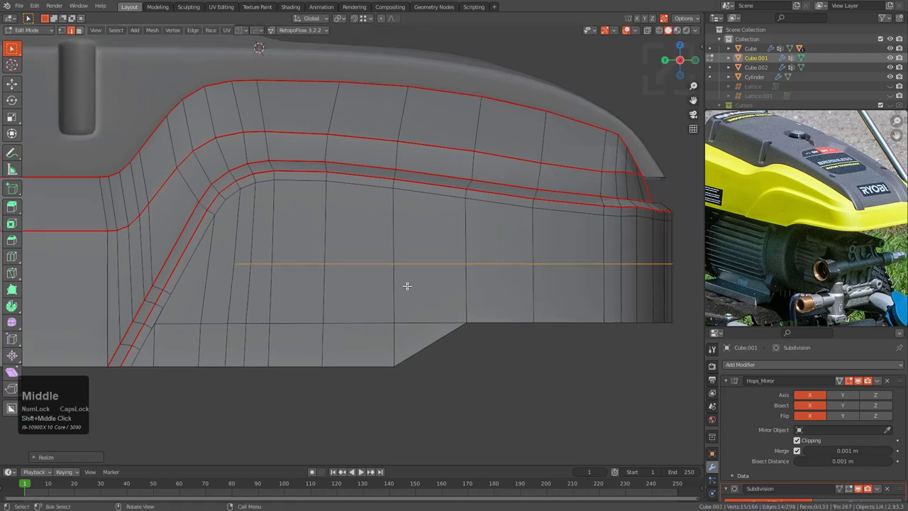
pyautogui.press('g')
pyautogui.press('g')
pyautogui.click(446, 249)
pyautogui.keyDown('shift'); pyautogui.moveTo(446, 249); pyautogui.dragTo(486, 283, button='middle'); pyautogui.keyUp('shift')
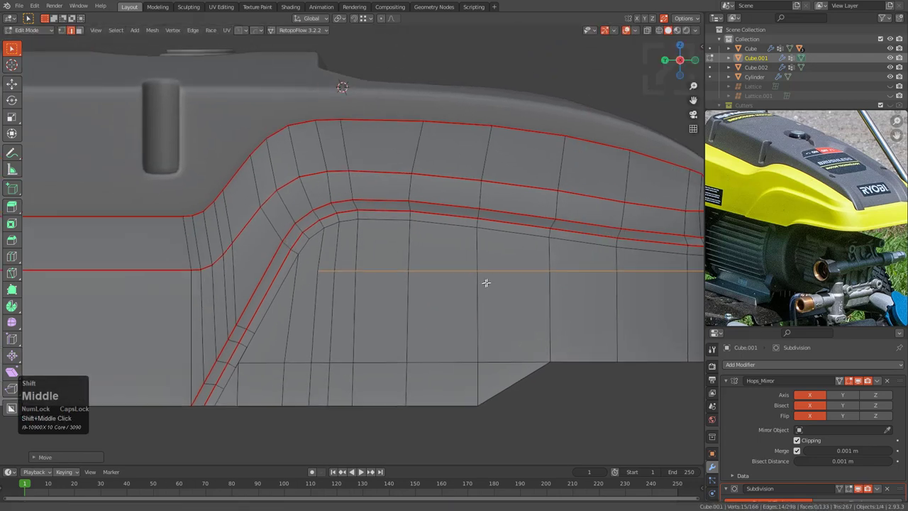
# - Connect the upper loop's rear end vertex to the inset vertex at the arch bend
pyautogui.press('1')
pyautogui.scroll(3, 320, 305)
pyautogui.click(280, 279)
pyautogui.press('j')
pyautogui.scroll(-4, 308, 283)
# - Add a second horizontal loop cut below the first and flatten it with a Z scale of 0
pyautogui.keyDown('shift'); pyautogui.moveTo(370, 331); pyautogui.dragTo(462, 282, button='middle'); pyautogui.keyUp('shift')
pyautogui.scroll(1, 355, 276)
pyautogui.hotkey('ctrl', 'r')
pyautogui.keyDown('ctrl'); pyautogui.click(341, 270); pyautogui.keyUp('ctrl')
pyautogui.click(338, 286)
pyautogui.scroll(3, 462, 282)
pyautogui.press('s')
pyautogui.press('z')
pyautogui.press('0')
pyautogui.press('KP_Enter')
# - Connect the rear vertices of the two lower horizontal edge rows to the matching vertices on the slanted inset edge
pyautogui.doubleClick(464, 278)
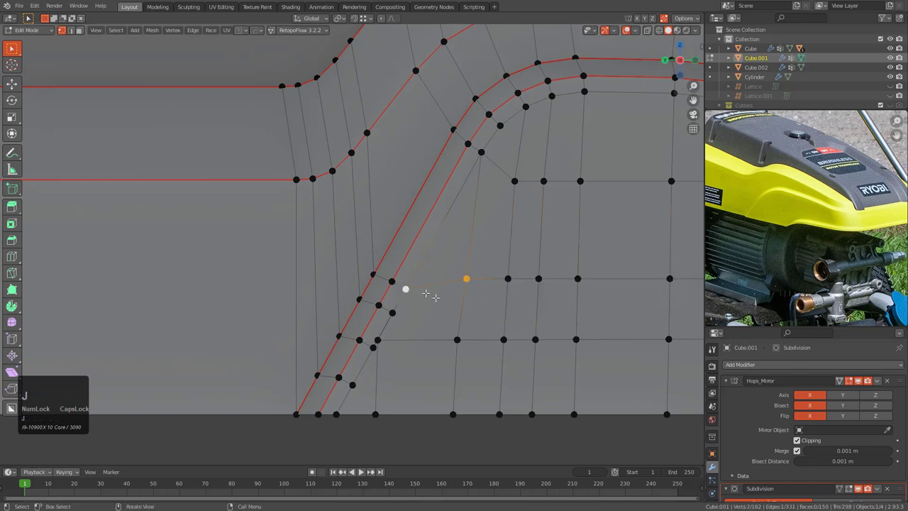
pyautogui.keyDown('shift'); pyautogui.moveTo(460, 324); pyautogui.dragTo(453, 285, button='middle'); pyautogui.keyUp('shift')
pyautogui.scroll(1, 383, 288)
pyautogui.click(390, 269)
pyautogui.keyDown('shift'); pyautogui.click(466, 301); pyautogui.keyUp('shift')
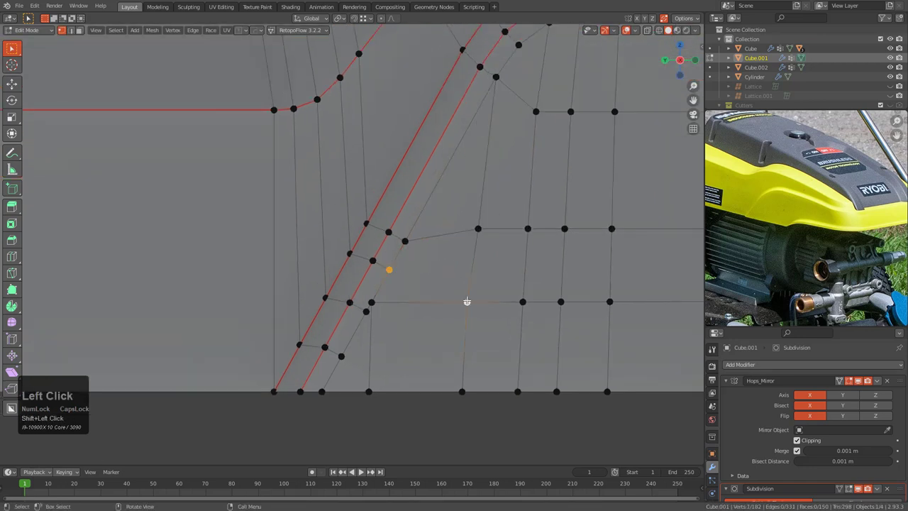
# - Merge the stray vertex beside the slanted inset edge into the adjacent inset vertex
pyautogui.click(372, 304)
pyautogui.press('g')
pyautogui.press('g')
pyautogui.click(367, 343)
pyautogui.hotkey('ctrl', 'z')
pyautogui.hotkey('shift', 'v')
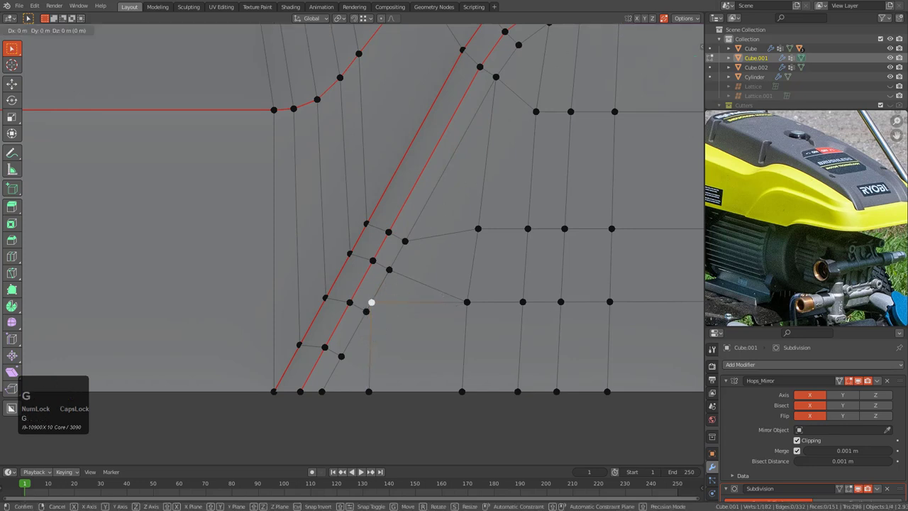
pyautogui.click(417, 317)
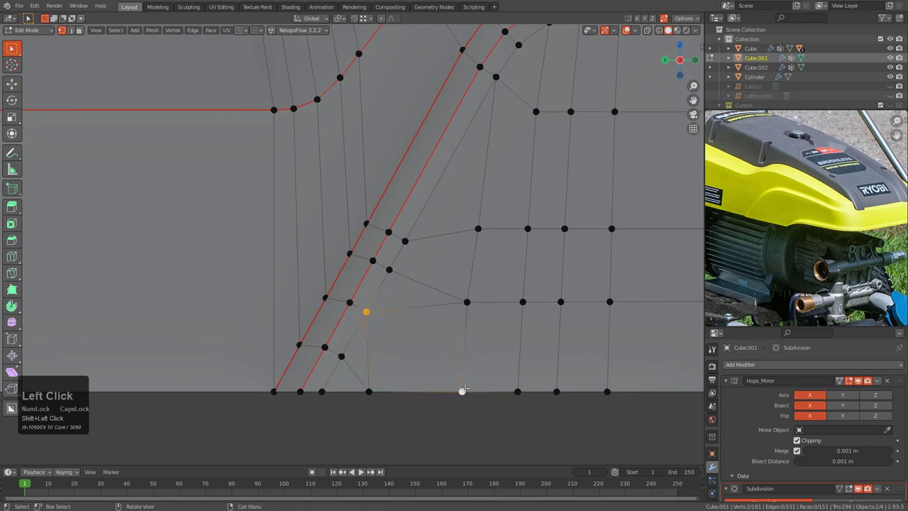
# - Connect the merged inset vertex diagonally to the next bottom-edge vertex and dissolve the two redundant edges beside it
pyautogui.press('j')
pyautogui.press('2')
pyautogui.keyDown('shift'); pyautogui.click(411, 298); pyautogui.keyUp('shift')
pyautogui.hotkey('ctrl', 'x')
pyautogui.press('1')
# - Slide the slanted inset edge's upper junction vertex level with the second horizontal loop
pyautogui.click(403, 241)
pyautogui.press('g')
pyautogui.press('g')
pyautogui.click(412, 230)
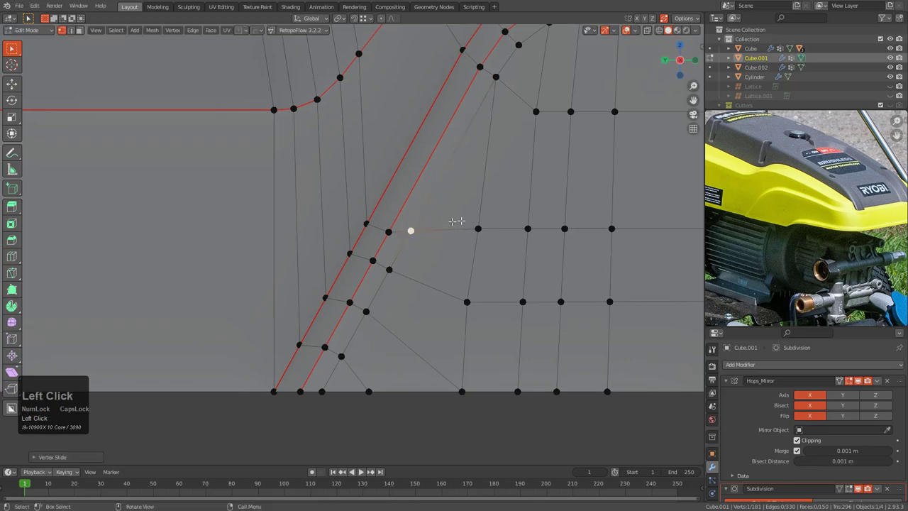
# - Connect the second loop's rear interior vertex up to the first loop's rear vertex and dissolve the old edge beside it
pyautogui.moveTo(457, 221); pyautogui.dragTo(427, 283, button='middle')
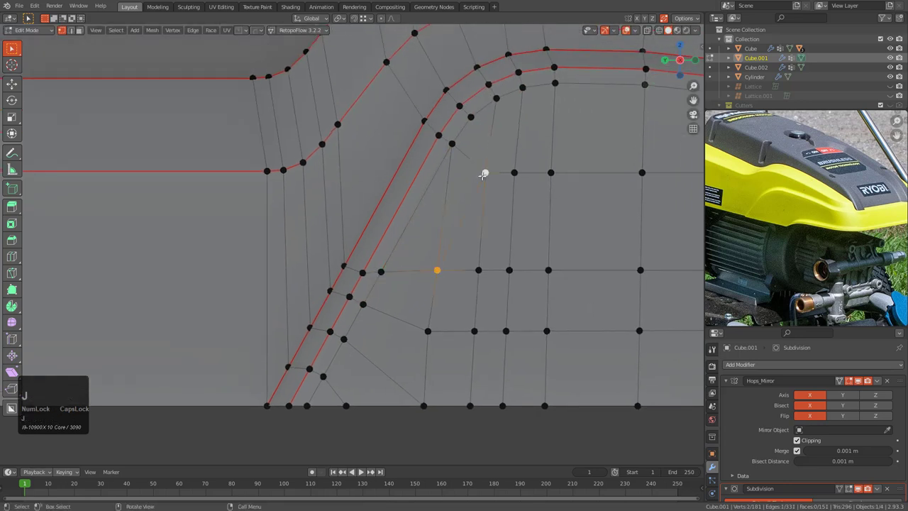
pyautogui.press('2')
pyautogui.click(446, 205)
pyautogui.hotkey('ctrl', 'x')
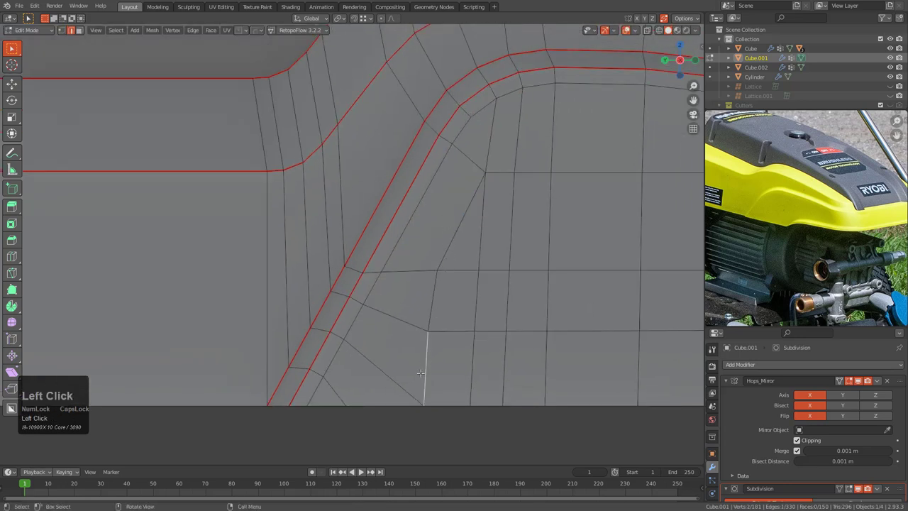
pyautogui.press('g')
pyautogui.press('g')
pyautogui.rightClick(421, 392)
# - Slide the diagonal edge's bottom vertex rearward along the bottom edge to merge it with the neighboring vertex
pyautogui.press('1')
pyautogui.click(424, 404)
pyautogui.press('g')
pyautogui.press('g')
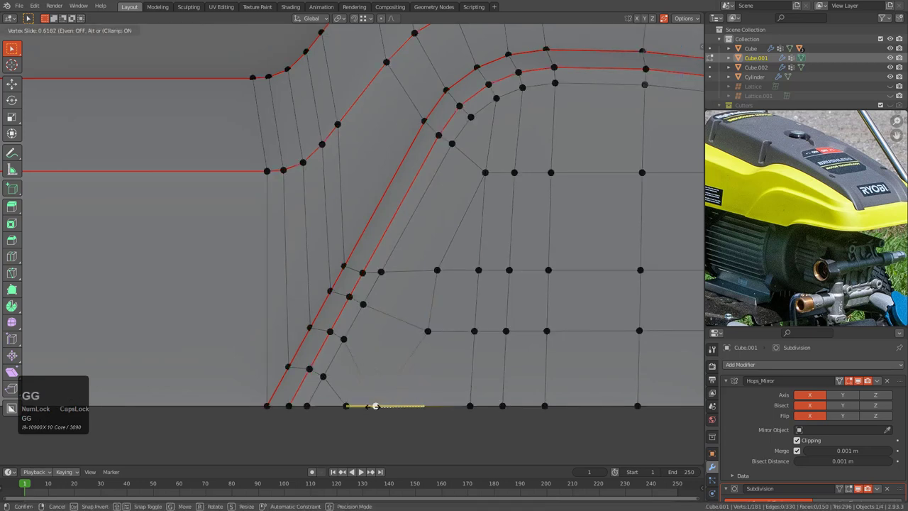
pyautogui.rightClick(377, 409)
pyautogui.press('g')
pyautogui.press('g')
pyautogui.click(270, 404)
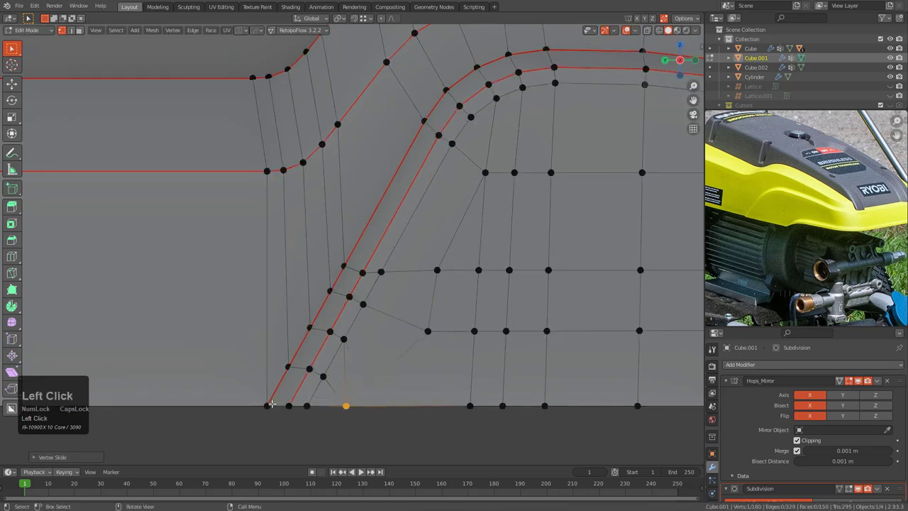
# - Slide the rear interior vertex above the merged point toward the slanted inset edge
pyautogui.press('g')
pyautogui.press('g')
pyautogui.click(386, 325)
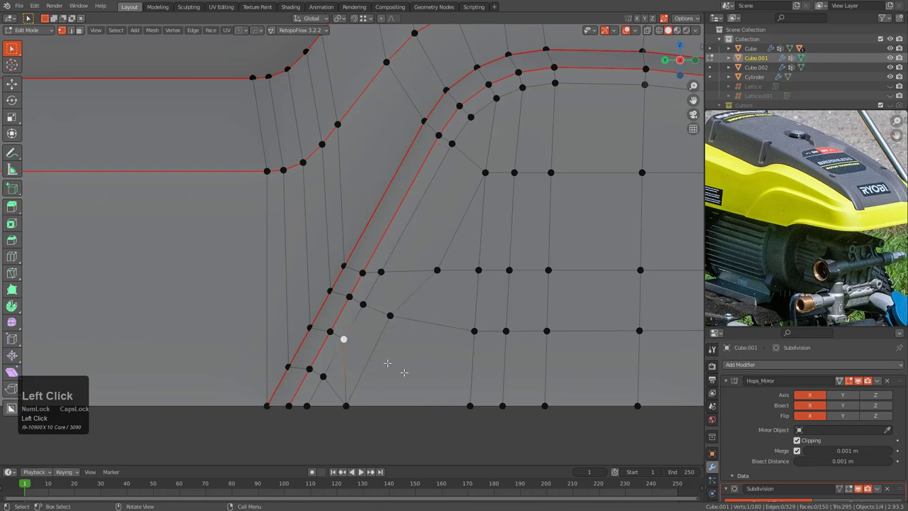
# - Dissolve the near-vertical edge running from the inset loop's lower vertex down to the bottom edge
pyautogui.press('2')
pyautogui.click(348, 376)
pyautogui.hotkey('ctrl', 'x')
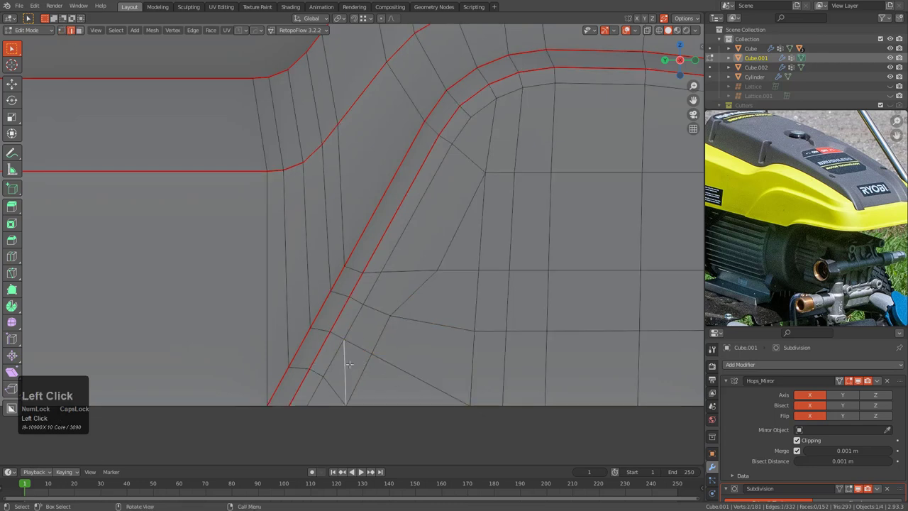
# - Slide the rear interior vertices of the two horizontal loops and the grid's upper corner vertex closer to the slanted inset edge
pyautogui.press('1')
pyautogui.click(394, 313)
pyautogui.press('g')
pyautogui.press('g')
pyautogui.click(406, 258)
pyautogui.press('g')
pyautogui.press('g')
pyautogui.click(394, 309)
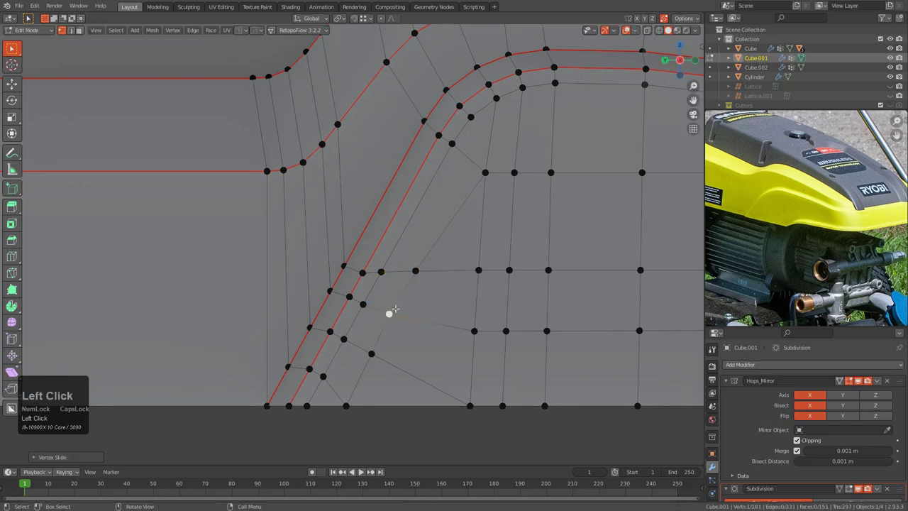
pyautogui.press('g')
pyautogui.press('g')
pyautogui.click(472, 161)
# - Connect the arch corner's inset vertices to the top grid row and adjust the vertex where the new edges meet
pyautogui.moveTo(473, 161); pyautogui.dragTo(425, 220, button='middle')
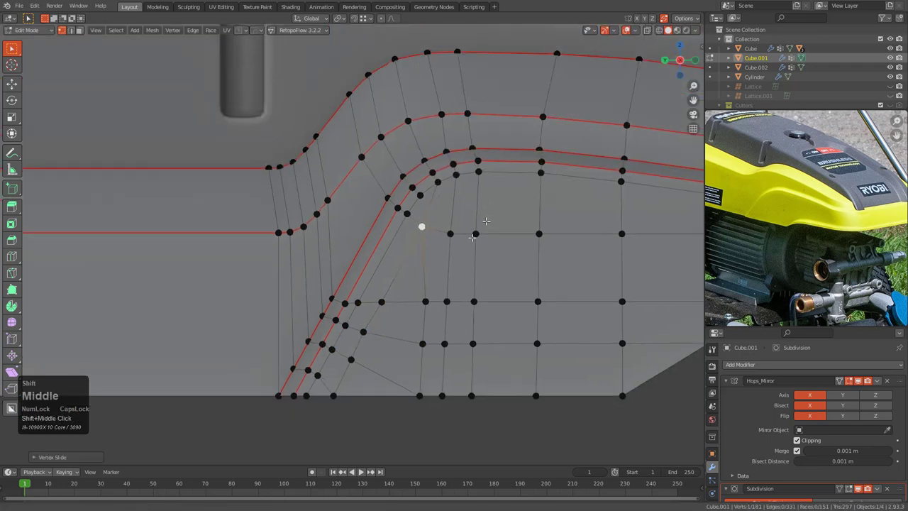
pyautogui.scroll(1, 380, 278)
pyautogui.keyDown('shift'); pyautogui.click(375, 261); pyautogui.keyUp('shift')
pyautogui.scroll(1, 394, 298)
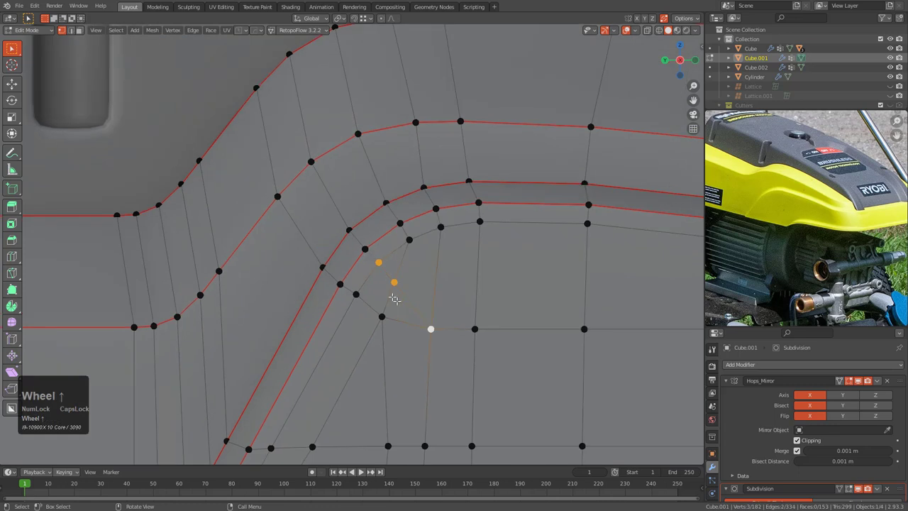
pyautogui.press('f')
pyautogui.hotkey('ctrl', 'z')
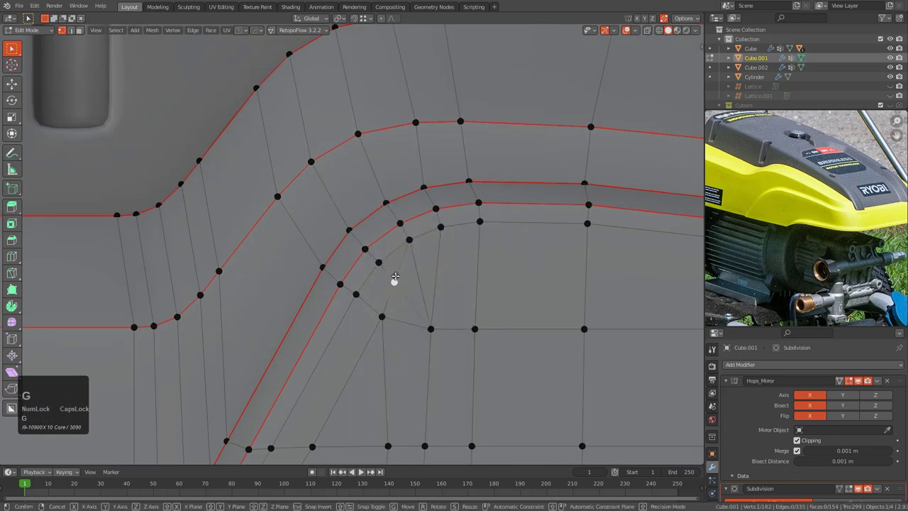
pyautogui.click(396, 283)
pyautogui.scroll(-2, 397, 285)
pyautogui.keyDown('shift'); pyautogui.moveTo(362, 300); pyautogui.dragTo(383, 284, button='middle'); pyautogui.keyUp('shift')
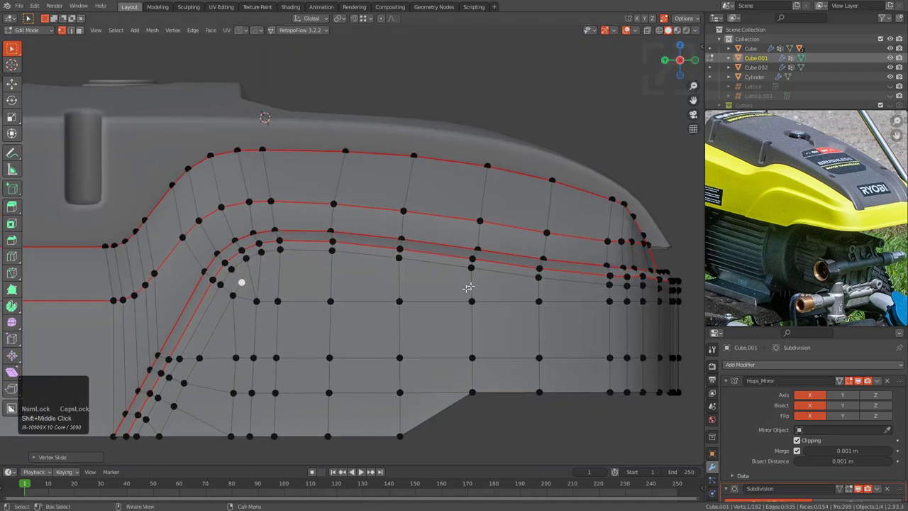
# - Slide the next vertex of the top grid row upward and connect it to the arch corner's inner vertex
pyautogui.scroll(2, 468, 287)
pyautogui.click(310, 299)
pyautogui.press('g')
pyautogui.press('g')
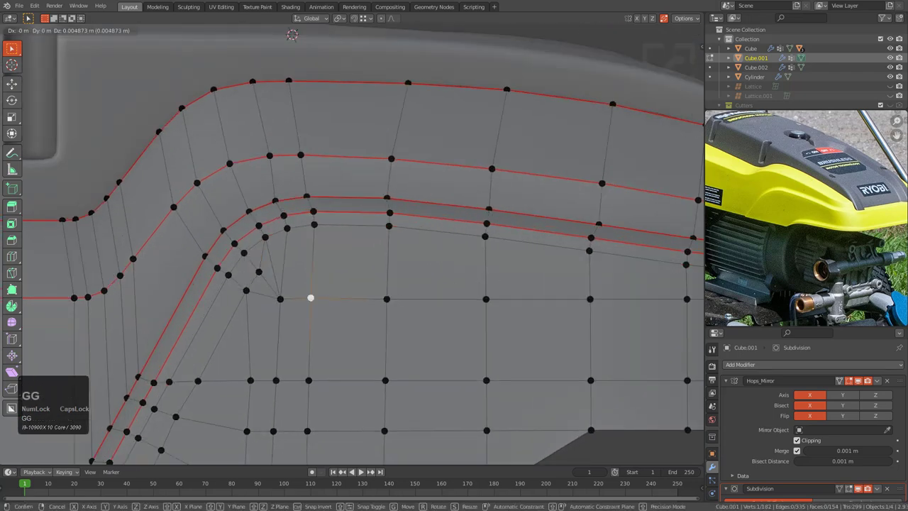
pyautogui.click(260, 273)
pyautogui.keyDown('shift'); pyautogui.click(261, 272); pyautogui.keyUp('shift')
pyautogui.scroll(2, 261, 272)
pyautogui.press('j')
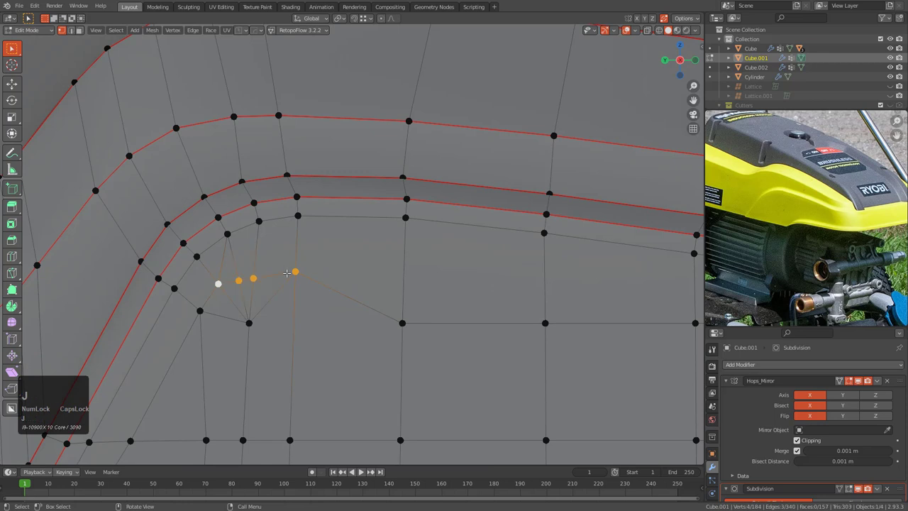
# - Slide the two intermediate vertices on the new corner edge to space them evenly
pyautogui.press('g')
pyautogui.press('g')
pyautogui.click(260, 277)
pyautogui.click(242, 283)
pyautogui.press('g')
pyautogui.press('g')
pyautogui.click(246, 281)
# - Dissolve the three edges fanning from the grid's top vertex up to the new corner edge
pyautogui.press('2')
pyautogui.hotkey('ctrl', 'x')
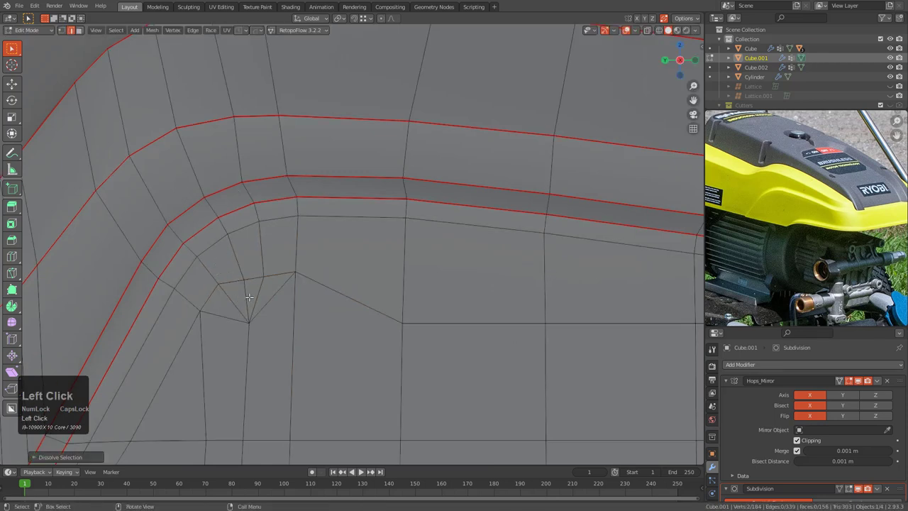
pyautogui.click(230, 301)
pyautogui.hotkey('ctrl', 'x')
pyautogui.click(253, 296)
pyautogui.hotkey('ctrl', 'x')
# - Move the four vertices of the inner corner edge into a smooth curve parallel to the arch
pyautogui.keyDown('shift'); pyautogui.moveTo(259, 323); pyautogui.dragTo(328, 286, button='middle'); pyautogui.keyUp('shift')
pyautogui.scroll(1, 329, 261)
pyautogui.press('1')
pyautogui.click(287, 244)
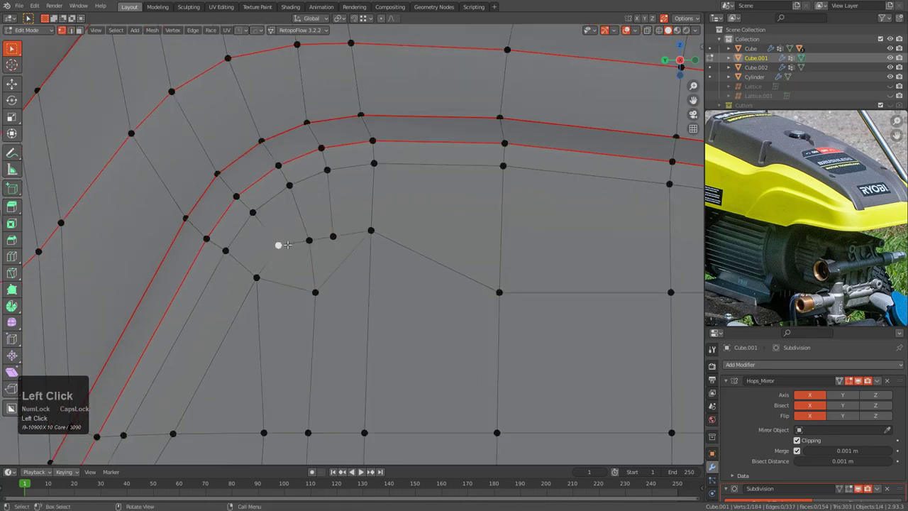
pyautogui.press('g')
pyautogui.click(287, 249)
pyautogui.click(333, 237)
pyautogui.press('g')
pyautogui.click(334, 230)
pyautogui.click(311, 238)
pyautogui.press('g')
pyautogui.click(307, 234)
pyautogui.click(369, 229)
pyautogui.press('g')
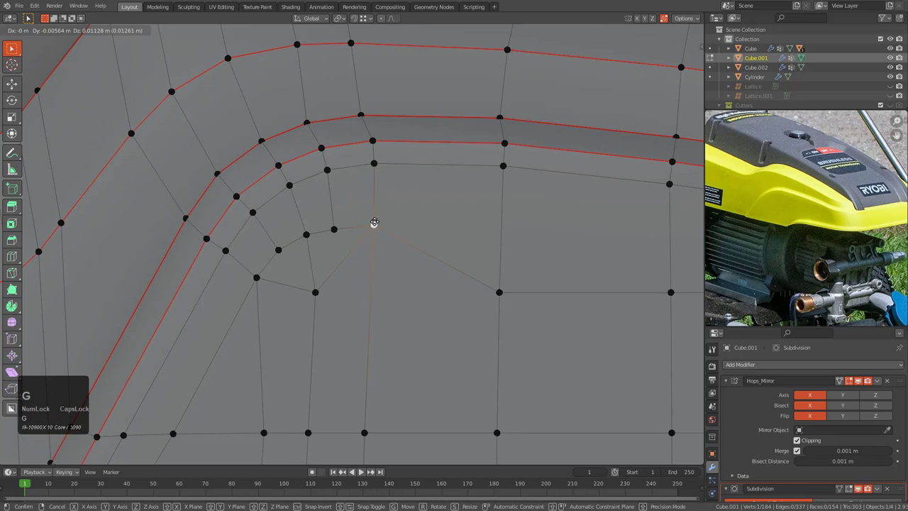
pyautogui.click(373, 223)
# - Slide the top grid row's vertex just forward of the curve up toward the arch's inset edge
pyautogui.scroll(-4, 425, 255)
pyautogui.keyDown('shift'); pyautogui.moveTo(458, 278); pyautogui.dragTo(379, 293, button='middle'); pyautogui.keyUp('shift')
pyautogui.click(346, 285)
pyautogui.click(344, 283)
pyautogui.press('g')
pyautogui.press('g')
pyautogui.click(345, 248)
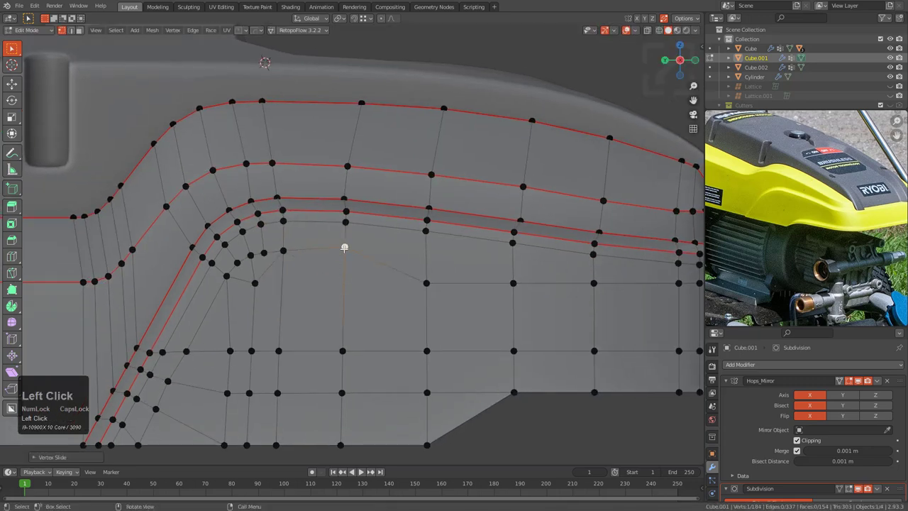
# - Dissolve the two leftover edges beneath the arch's rounded inner corner
pyautogui.press('2')
pyautogui.keyDown('shift'); pyautogui.click(242, 276); pyautogui.keyUp('shift')
pyautogui.hotkey('ctrl', 'x')
pyautogui.keyDown('shift'); pyautogui.moveTo(429, 283); pyautogui.dragTo(392, 282, button='middle'); pyautogui.keyUp('shift')
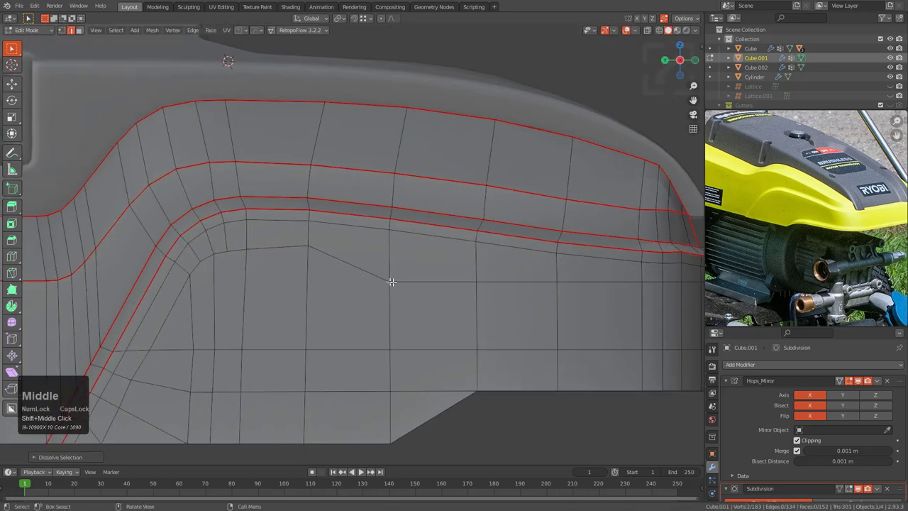
# - Slide the remaining top grid row vertices toward the front upward so the loop follows the arch line
pyautogui.press('1')
pyautogui.click(394, 282)
pyautogui.press('g')
pyautogui.press('g')
pyautogui.click(458, 255)
pyautogui.press('g')
pyautogui.press('g')
pyautogui.click(470, 261)
pyautogui.click(556, 280)
pyautogui.press('g')
pyautogui.press('g')
pyautogui.click(550, 277)
# - Mark the trim's open bottom border edges as sharp
pyautogui.scroll(-3, 401, 279)
pyautogui.moveTo(401, 280); pyautogui.dragTo(449, 263, button='middle')
pyautogui.press('a')
pyautogui.click(416, 314)
pyautogui.press('q')
pyautogui.click(346, 239)
pyautogui.moveTo(314, 259); pyautogui.dragTo(319, 288, button='middle')
pyautogui.hotkey('alt', 'a')
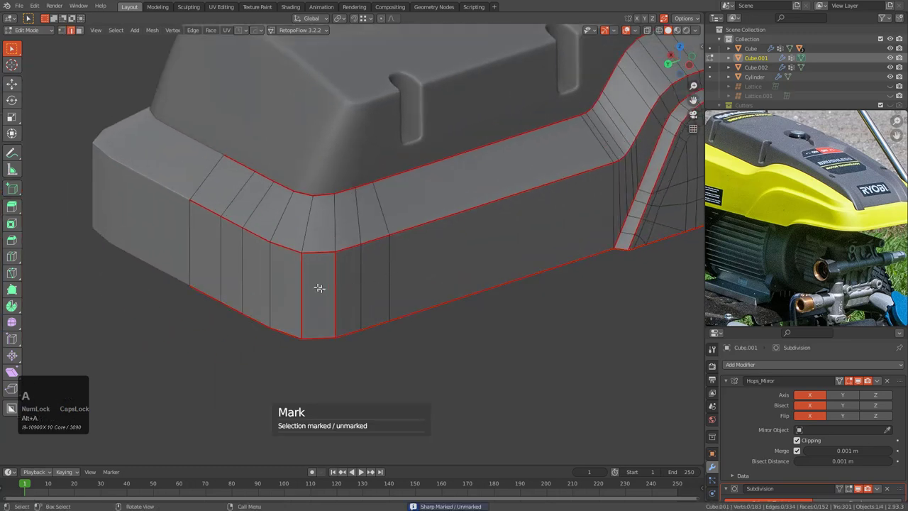
# - Clear the sharp marks from the vertical edges of the trim's rear corner
pyautogui.keyDown('shift'); pyautogui.click(328, 279); pyautogui.keyUp('shift')
pyautogui.press('q')
pyautogui.click(330, 281)
pyautogui.hotkey('alt', 'a')
pyautogui.moveTo(397, 270); pyautogui.dragTo(325, 273, button='middle')
pyautogui.scroll(-2, 464, 262)
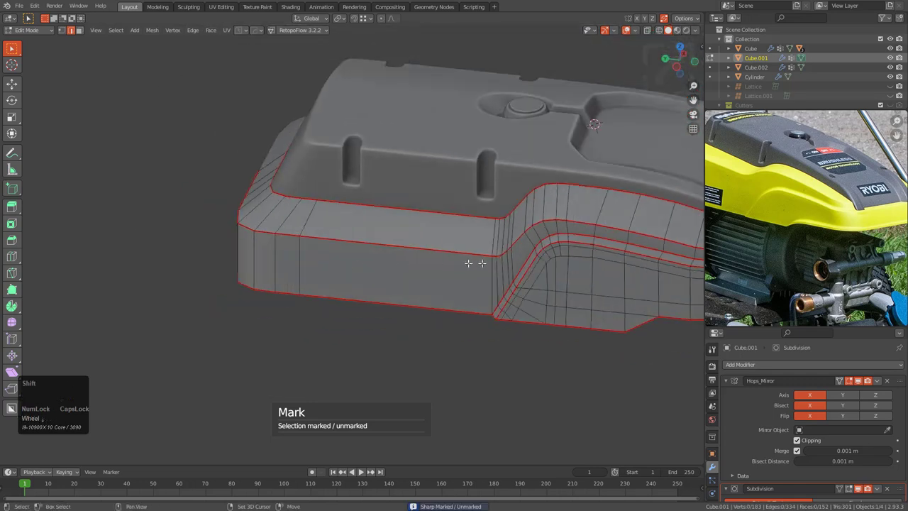
# - Examine the trim's smoothed surface in Object Mode and inspect the upper corner of the front notch in Edit Mode
pyautogui.keyDown('shift'); pyautogui.moveTo(468, 262); pyautogui.dragTo(301, 258, button='middle'); pyautogui.keyUp('shift')
pyautogui.press('Tab')
pyautogui.moveTo(474, 313); pyautogui.dragTo(417, 296, button='middle')
pyautogui.press('Tab')
pyautogui.scroll(4, 466, 273)
pyautogui.keyDown('shift'); pyautogui.moveTo(366, 330); pyautogui.dragTo(442, 296, button='middle'); pyautogui.keyUp('shift')
pyautogui.scroll(2, 375, 308)
pyautogui.keyDown('shift'); pyautogui.moveTo(375, 307); pyautogui.dragTo(383, 306, button='middle'); pyautogui.keyUp('shift')
pyautogui.press('1')
pyautogui.scroll(4, 421, 335)
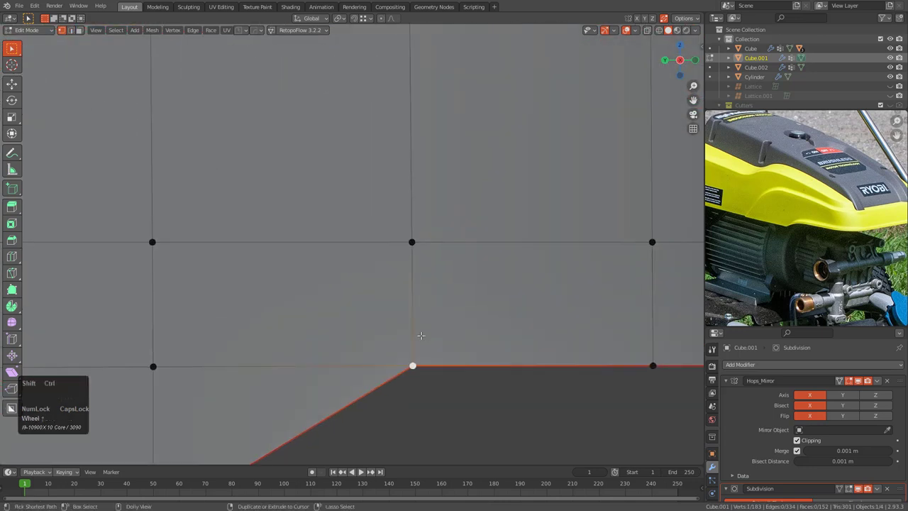
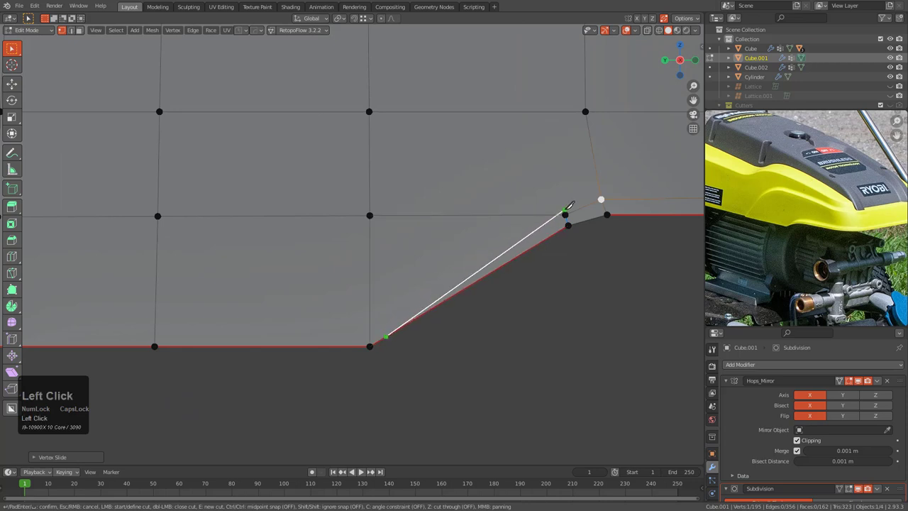
# - Cut an edge along the notch's slope from near its lower corner to the vertex beside the upper corner
pyautogui.press('KP_Enter')
pyautogui.scroll(2, 572, 215)
pyautogui.scroll(-3, 581, 215)
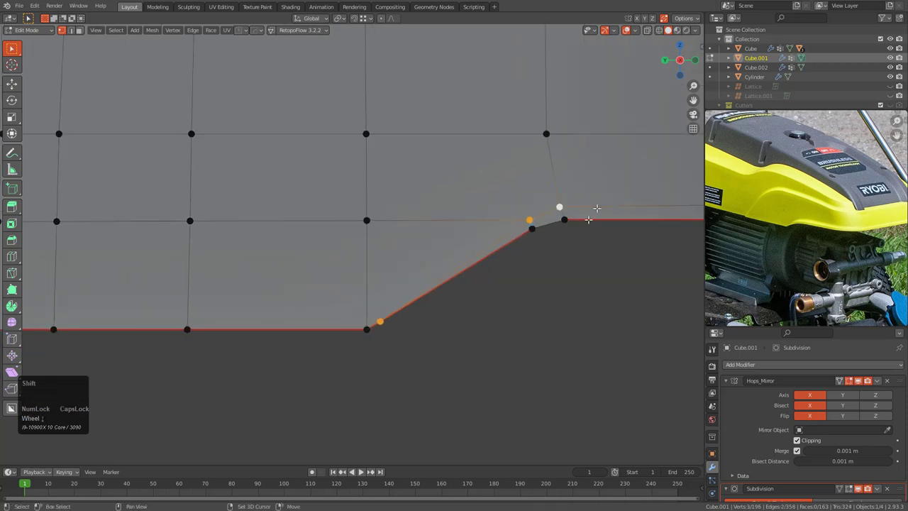
pyautogui.scroll(-3, 510, 202)
pyautogui.keyDown('shift'); pyautogui.moveTo(468, 195); pyautogui.dragTo(422, 279, button='middle'); pyautogui.keyUp('shift')
# - Connect the vertex two rows above the notch's lower corner to the upper corner's rear inner vertex, and slide both inner corner vertices inward
pyautogui.scroll(1, 430, 332)
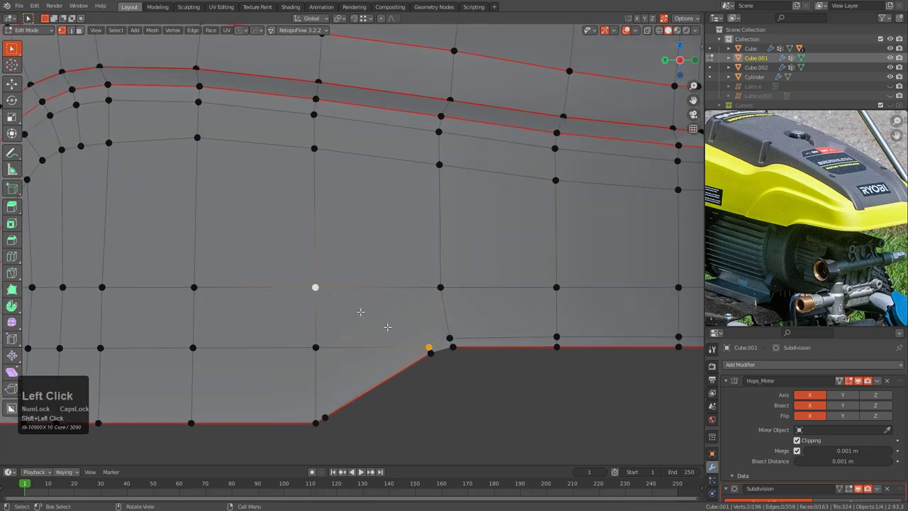
pyautogui.press('g')
pyautogui.press('g')
pyautogui.click(415, 340)
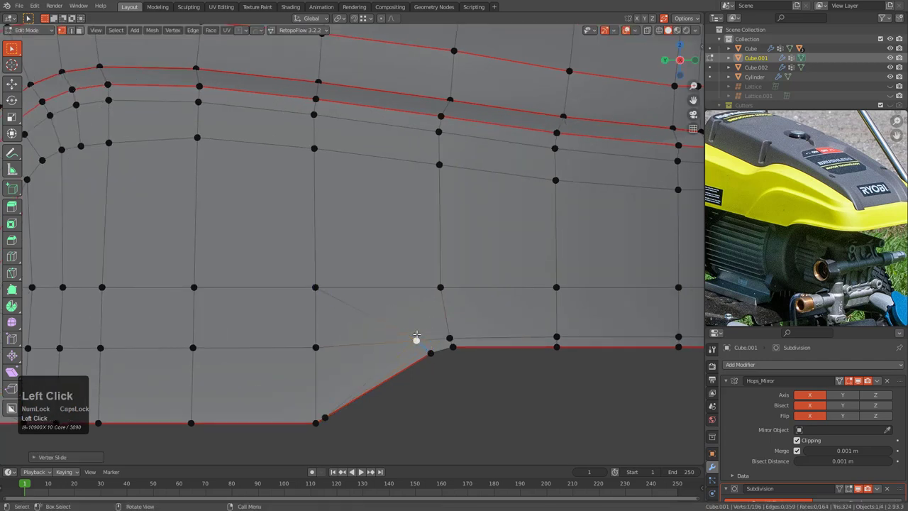
pyautogui.press('g')
pyautogui.press('g')
pyautogui.click(421, 339)
pyautogui.press('g')
pyautogui.press('g')
pyautogui.click(447, 328)
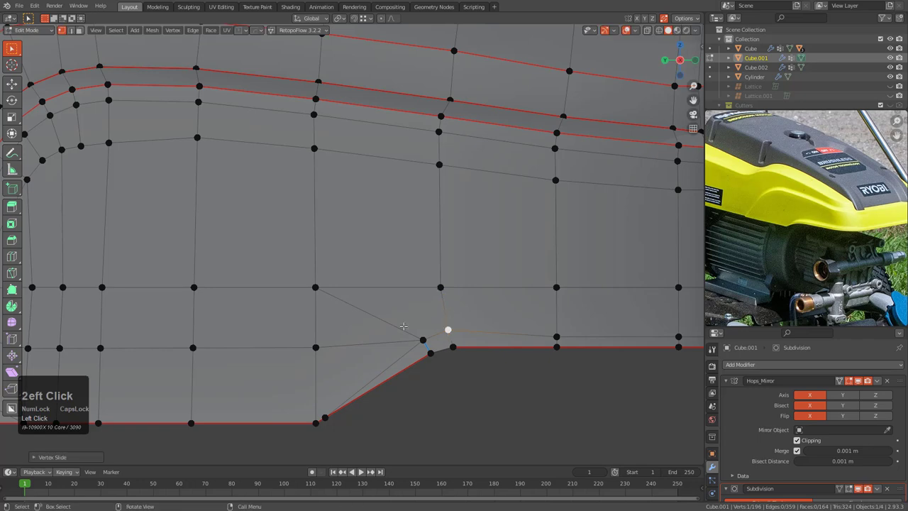
# - Mark the short border edge at the notch's upper corner as sharp and check the smoothed notch in Object Mode
pyautogui.hotkey('ctrl', 'x')
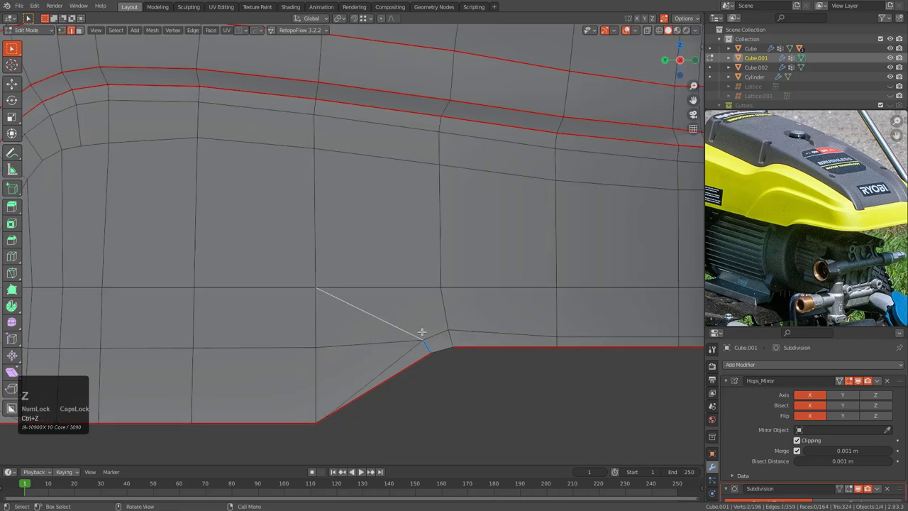
pyautogui.keyDown('shift'); pyautogui.moveTo(310, 343); pyautogui.dragTo(436, 316, button='middle'); pyautogui.keyUp('shift')
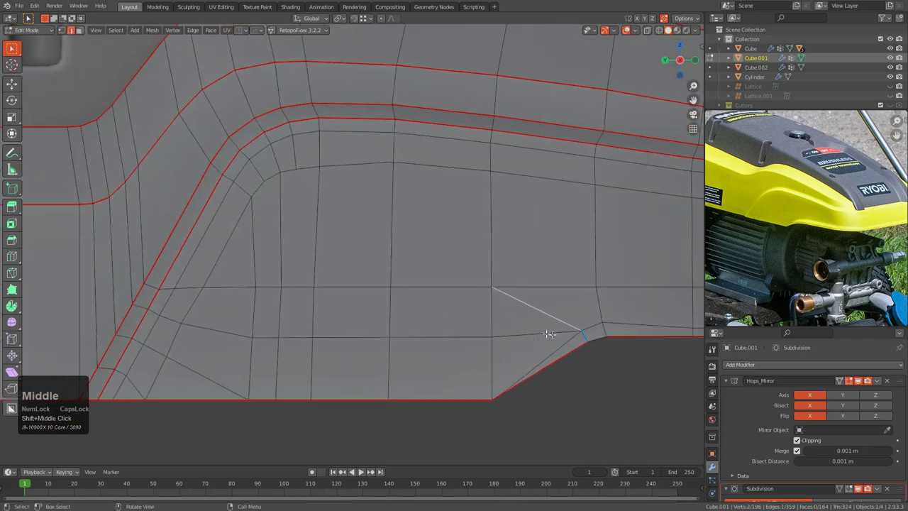
pyautogui.scroll(4, 548, 333)
pyautogui.rightClick(505, 327)
pyautogui.click(502, 329)
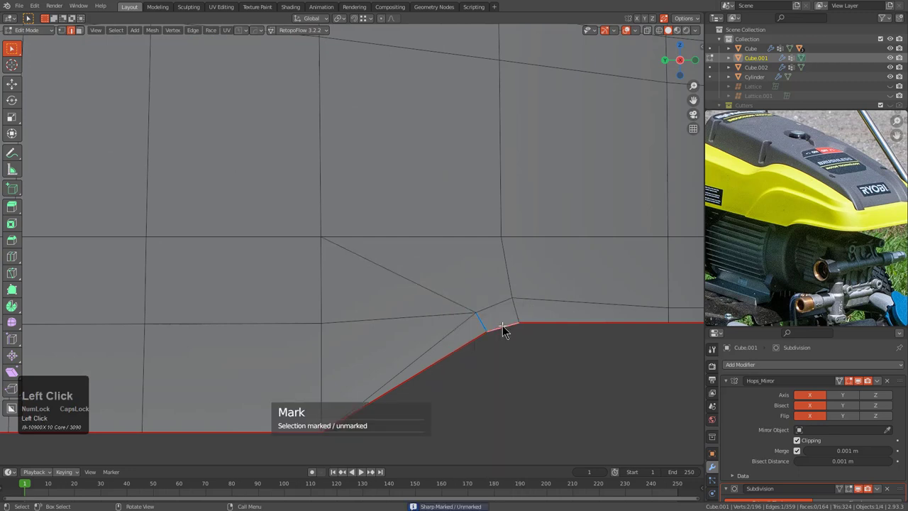
pyautogui.press('Tab')
pyautogui.scroll(-2, 507, 326)
pyautogui.keyDown('shift'); pyautogui.moveTo(507, 326); pyautogui.dragTo(454, 314, button='middle'); pyautogui.keyUp('shift')
pyautogui.scroll(3, 446, 313)
pyautogui.press('Tab')
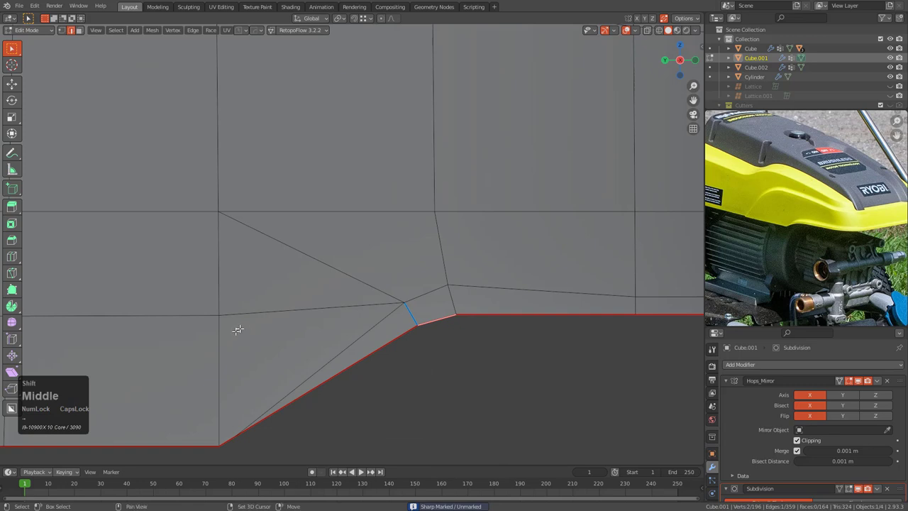
# - Try to slide the grid vertex directly above the notch's lower corner
pyautogui.keyDown('shift'); pyautogui.moveTo(237, 330); pyautogui.dragTo(434, 306, button='middle'); pyautogui.keyUp('shift')
pyautogui.press('1')
pyautogui.click(417, 296)
pyautogui.press('g')
pyautogui.press('g')
pyautogui.click(423, 309)
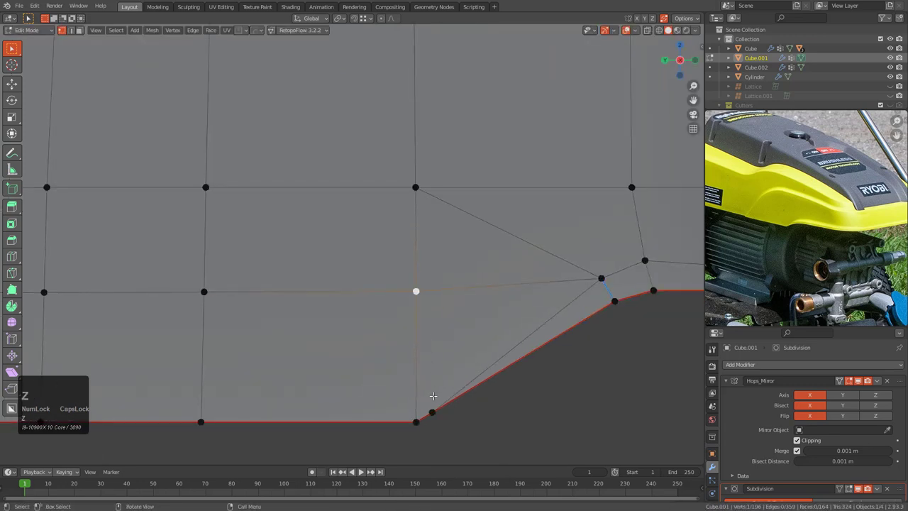
pyautogui.keyDown('shift'); pyautogui.moveTo(466, 350); pyautogui.dragTo(631, 313, button='middle'); pyautogui.keyUp('shift')
pyautogui.scroll(-3, 624, 314)
pyautogui.keyDown('shift'); pyautogui.moveTo(308, 316); pyautogui.dragTo(425, 318, button='middle'); pyautogui.keyUp('shift')
pyautogui.scroll(-2, 418, 316)
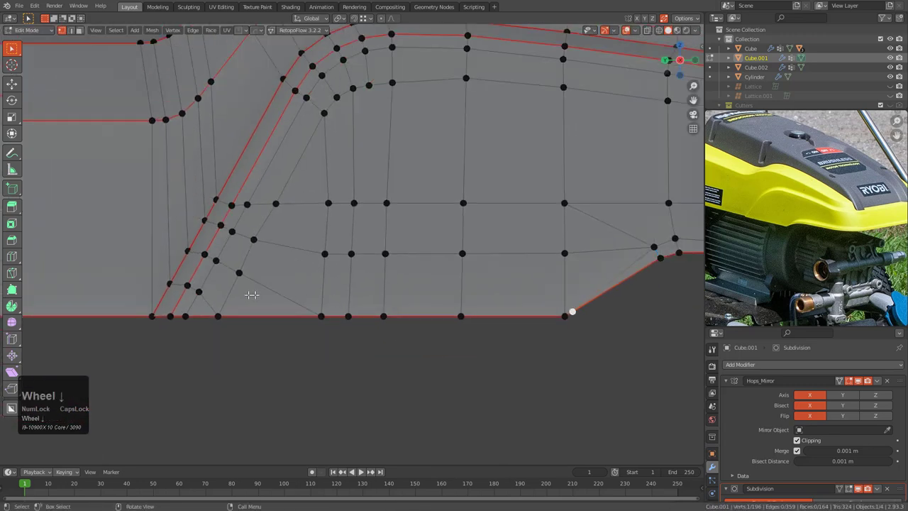
pyautogui.keyDown('shift'); pyautogui.moveTo(227, 292); pyautogui.dragTo(346, 286, button='middle'); pyautogui.keyUp('shift')
pyautogui.scroll(2, 312, 291)
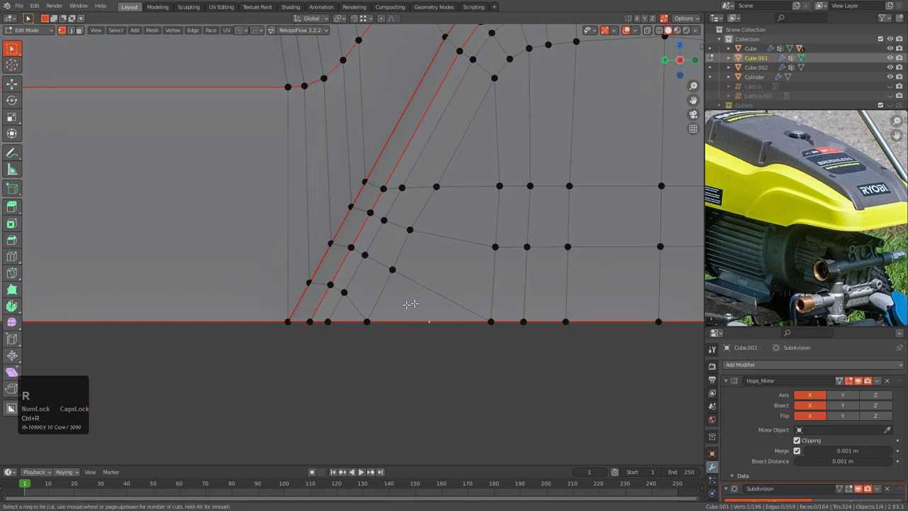
pyautogui.keyDown('shift'); pyautogui.moveTo(504, 310); pyautogui.dragTo(339, 324, button='middle'); pyautogui.keyUp('shift')
pyautogui.press('2')
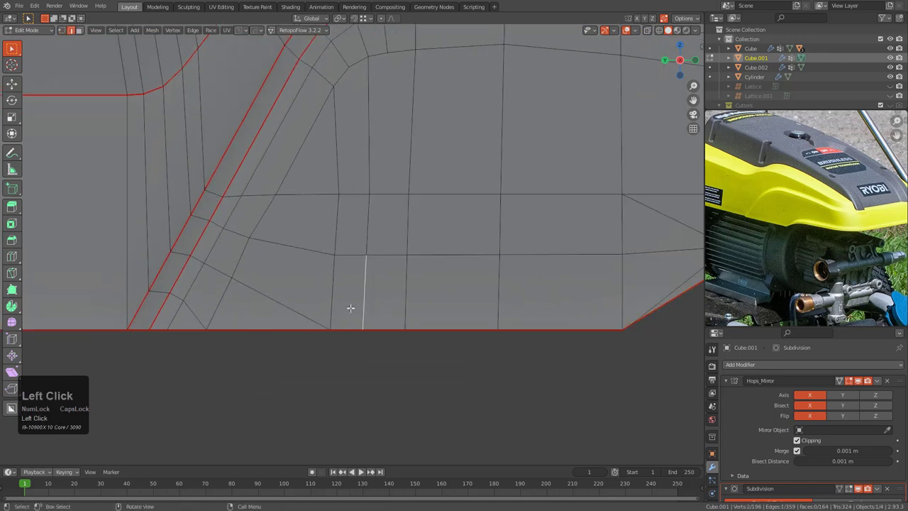
pyautogui.scroll(-4, 501, 319)
# - Knife-cut a straight horizontal line through the whole skirt just above its bottom edge, with cut-through and angle constraint on
pyautogui.hotkey('alt', 'a')
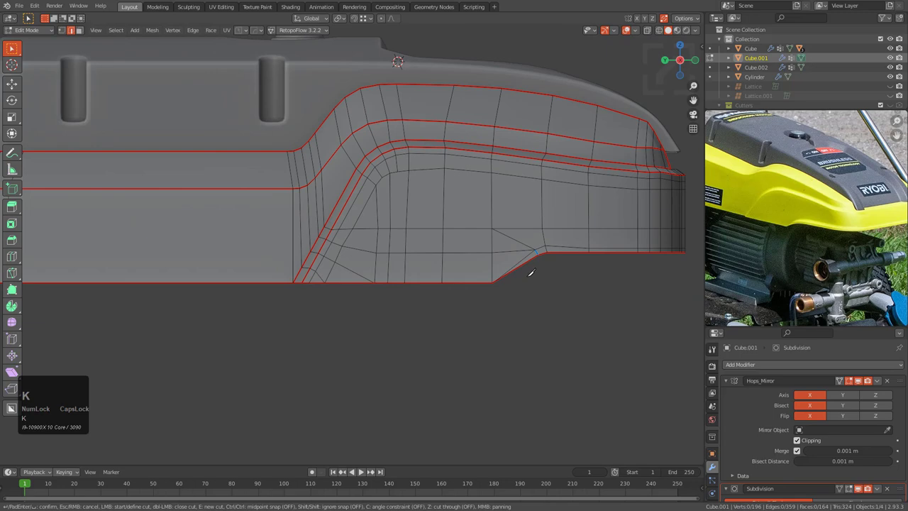
pyautogui.scroll(-3, 523, 270)
pyautogui.keyDown('shift'); pyautogui.moveTo(308, 268); pyautogui.dragTo(360, 289, button='middle'); pyautogui.keyUp('shift')
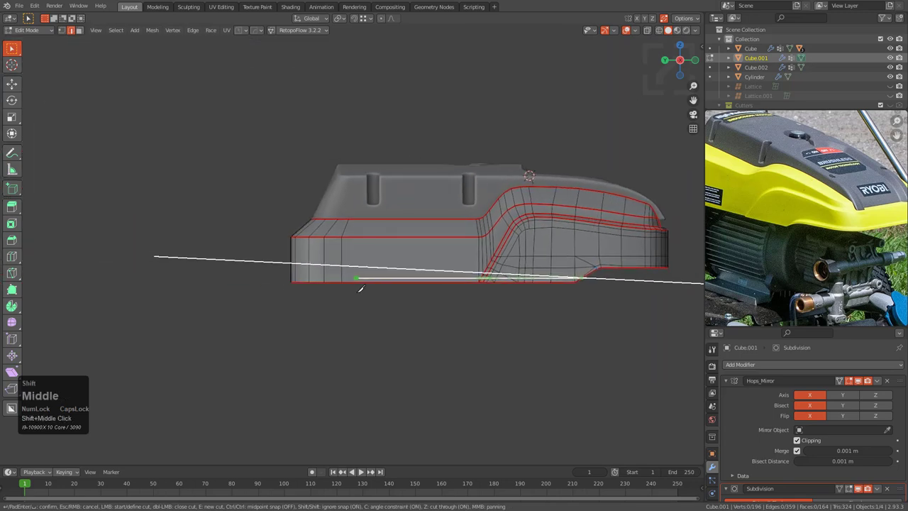
pyautogui.press('KP_Enter')
pyautogui.scroll(8, 530, 320)
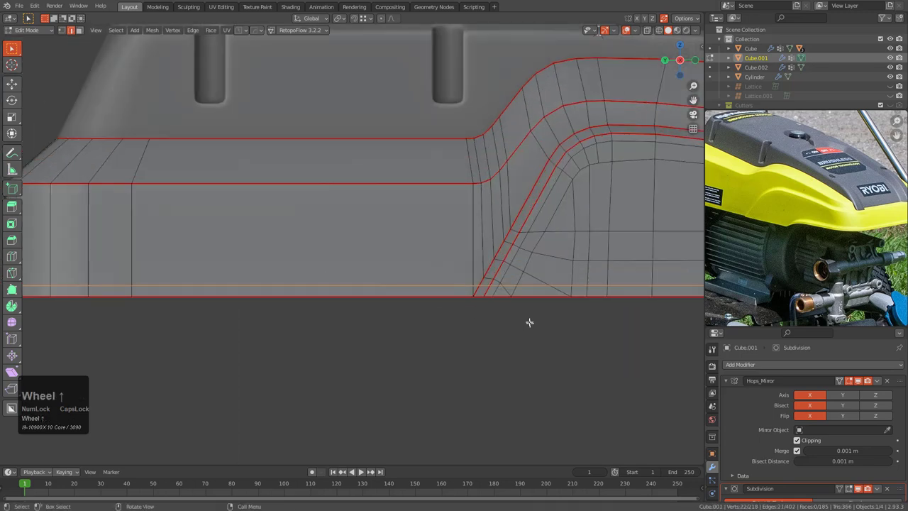
pyautogui.scroll(2, 448, 299)
pyautogui.hotkey('alt', 'a')
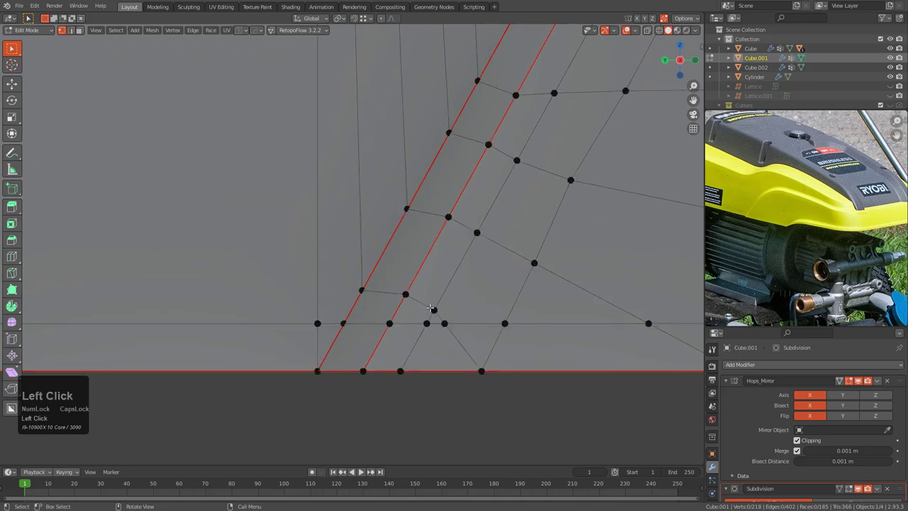
# - Slide the surplus vertex on the cut line near the notch's lower corner onto its neighbour to merge them
pyautogui.press('g')
pyautogui.press('g')
pyautogui.rightClick(447, 299)
pyautogui.click(450, 327)
pyautogui.press('g')
pyautogui.press('g')
pyautogui.click(407, 331)
pyautogui.press('2')
pyautogui.click(454, 331)
# - Slide the grid vertex above the notch's lower corner slightly up its edge and connect the cut-line vertex beneath it to the next column
pyautogui.press('1')
pyautogui.click(431, 310)
pyautogui.press('g')
pyautogui.press('g')
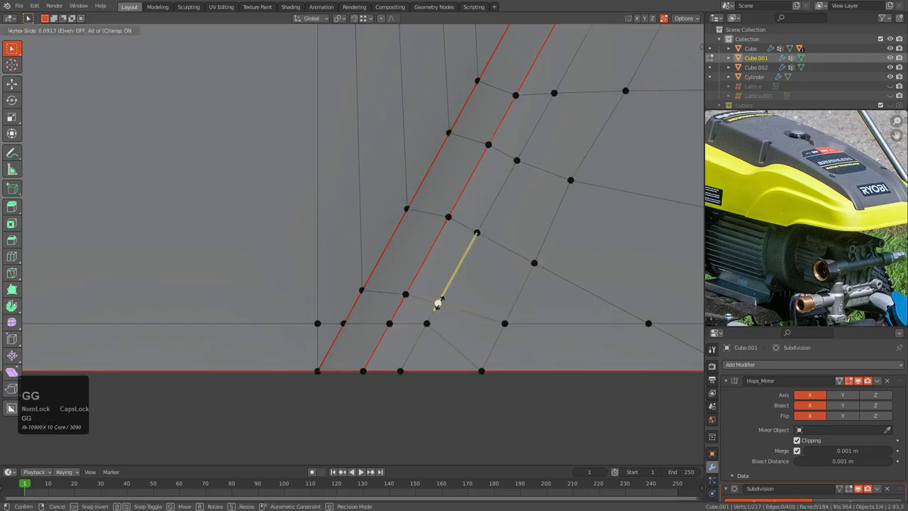
pyautogui.click(412, 337)
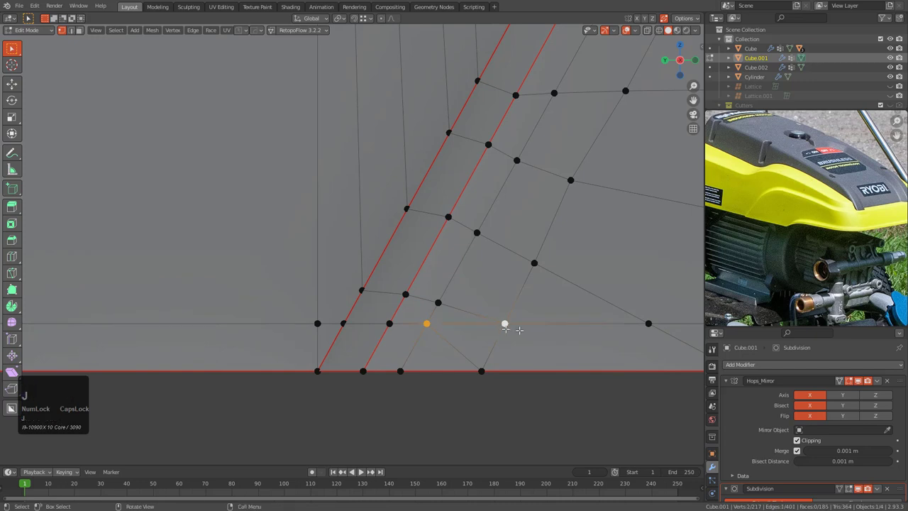
pyautogui.scroll(-2, 506, 328)
pyautogui.hotkey('alt', 'a')
# - Dissolve the diagonal edge beside the notch's lower corner and slide the stray cut-line vertex onto the next column to merge them
pyautogui.scroll(-1, 509, 317)
pyautogui.keyDown('shift'); pyautogui.moveTo(510, 316); pyautogui.dragTo(381, 303, button='middle'); pyautogui.keyUp('shift')
pyautogui.scroll(2, 464, 319)
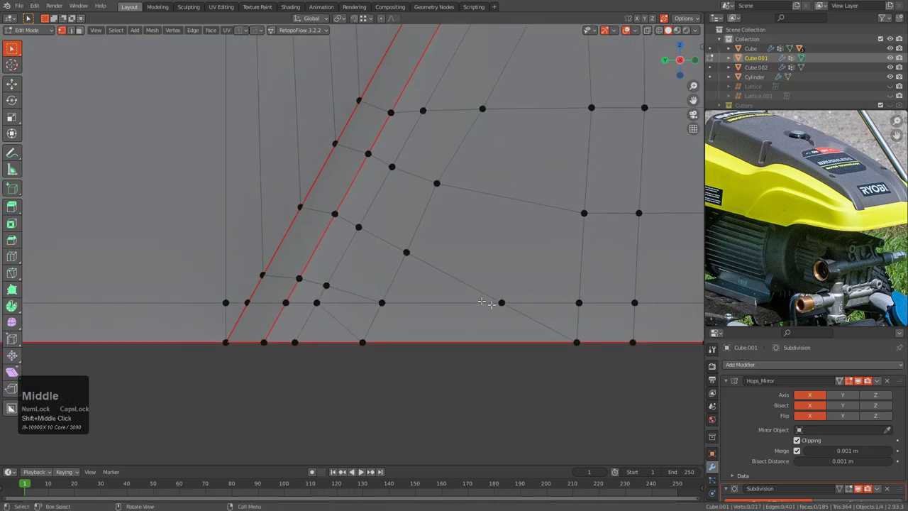
pyautogui.press('2')
pyautogui.click(334, 320)
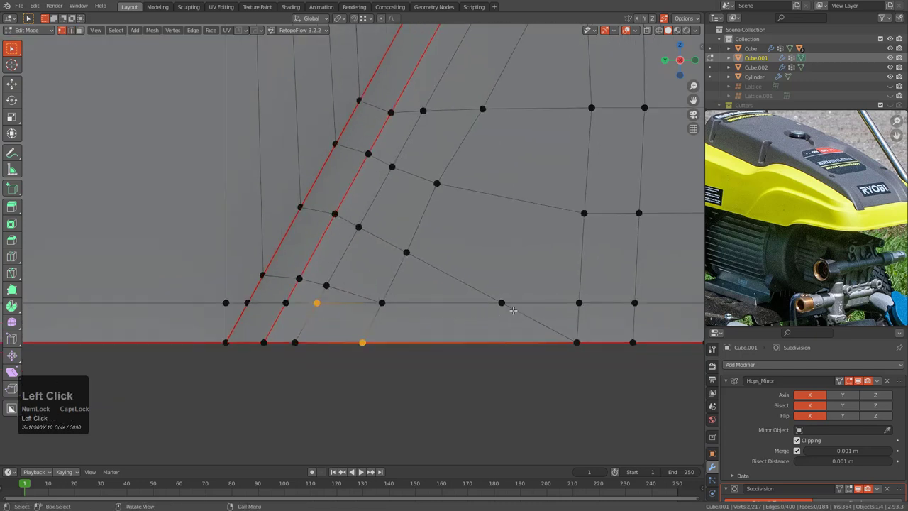
pyautogui.press('g')
pyautogui.press('g')
pyautogui.click(589, 308)
pyautogui.keyDown('shift'); pyautogui.moveTo(610, 314); pyautogui.dragTo(378, 327, button='middle'); pyautogui.keyUp('shift')
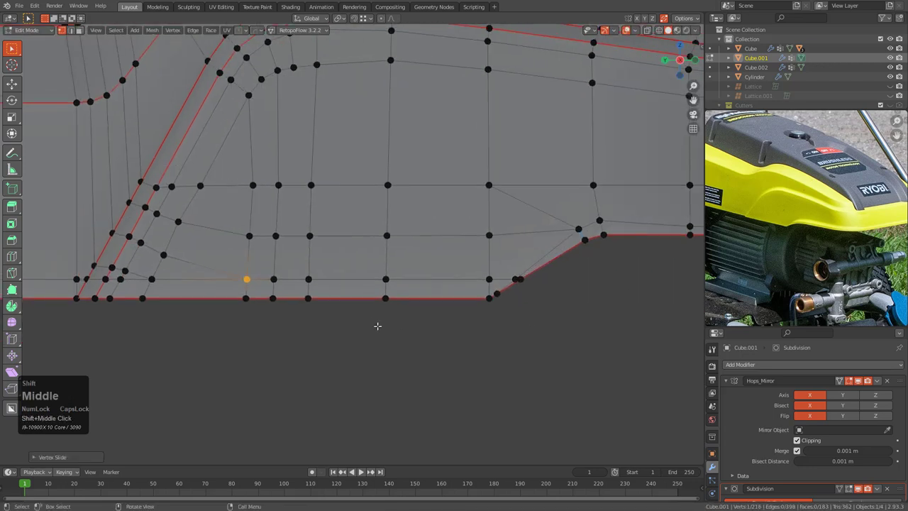
# - Inspect the sloped step in the skirt's bottom edge in the mesh and in Object Mode
pyautogui.scroll(4, 493, 297)
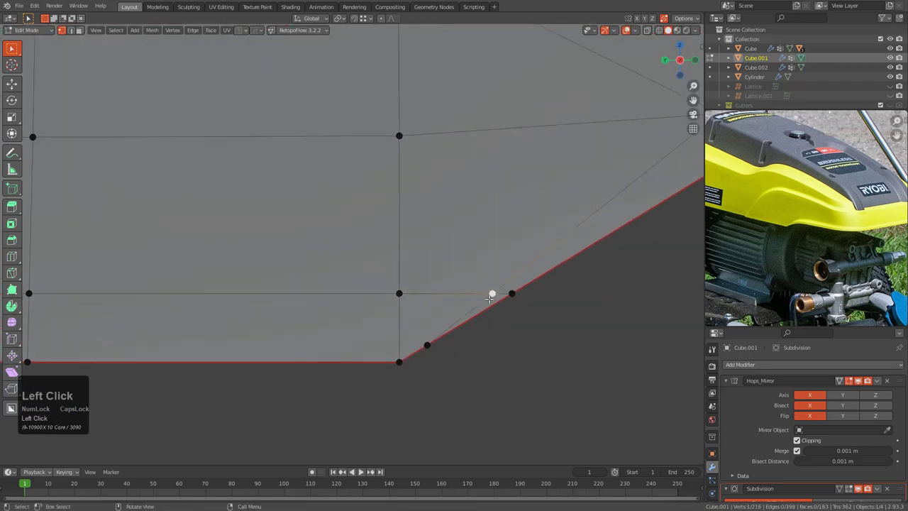
pyautogui.scroll(-5, 427, 344)
pyautogui.press('Tab')
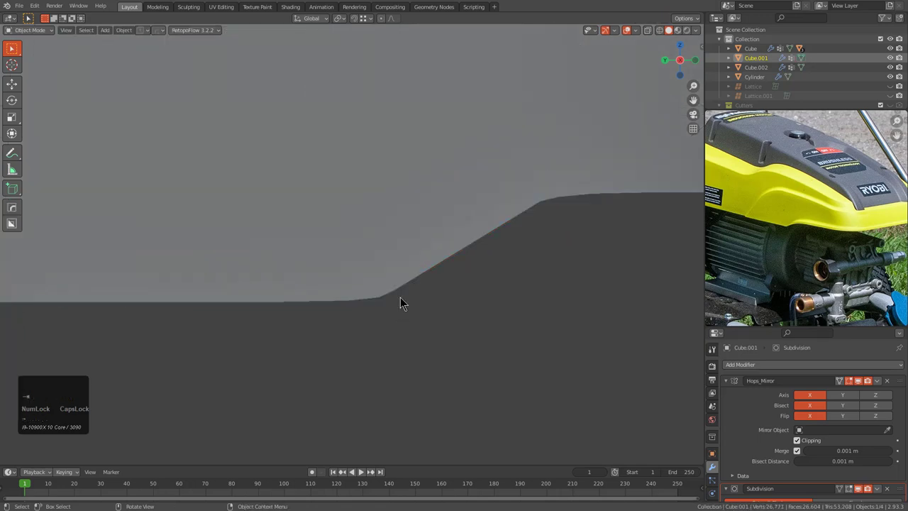
pyautogui.scroll(-2, 400, 298)
pyautogui.keyDown('shift'); pyautogui.moveTo(411, 278); pyautogui.dragTo(413, 300, button='middle'); pyautogui.keyUp('shift')
pyautogui.press('Tab')
# - Slide the two vertices above the sloped step's upper corner closer to the border and clear the mark on the short corner edge
pyautogui.scroll(-3, 417, 270)
pyautogui.scroll(1, 477, 244)
pyautogui.keyDown('shift'); pyautogui.moveTo(476, 244); pyautogui.dragTo(423, 275, button='middle'); pyautogui.keyUp('shift')
pyautogui.scroll(4, 422, 274)
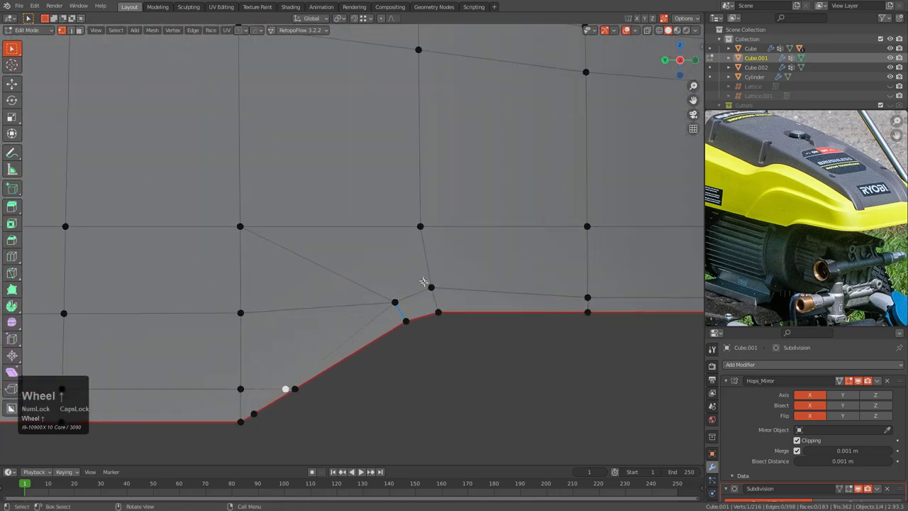
pyautogui.click(428, 286)
pyautogui.press('g')
pyautogui.press('g')
pyautogui.click(431, 293)
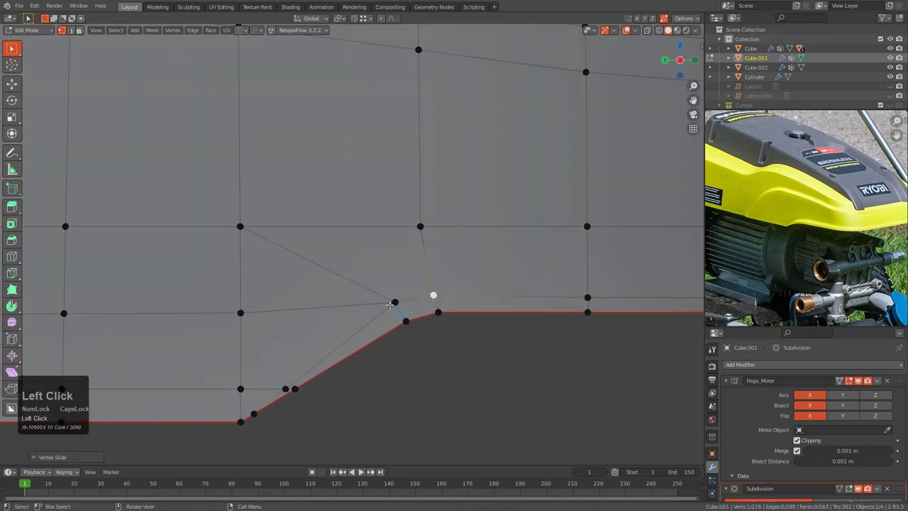
pyautogui.click(395, 305)
pyautogui.press('g')
pyautogui.press('g')
pyautogui.click(399, 306)
pyautogui.press('q')
pyautogui.click(461, 311)
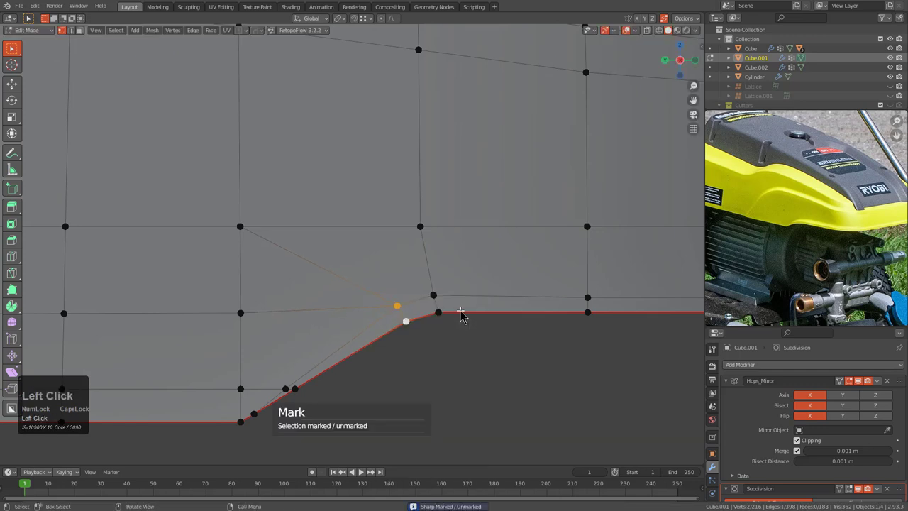
# - Check the smoothed step and the whole cover from the front in Object Mode
pyautogui.keyDown('shift'); pyautogui.moveTo(527, 342); pyautogui.dragTo(425, 308, button='middle'); pyautogui.keyUp('shift')
pyautogui.scroll(-3, 514, 307)
pyautogui.press('Tab')
pyautogui.keyDown('shift'); pyautogui.moveTo(514, 307); pyautogui.dragTo(508, 324, button='middle'); pyautogui.keyUp('shift')
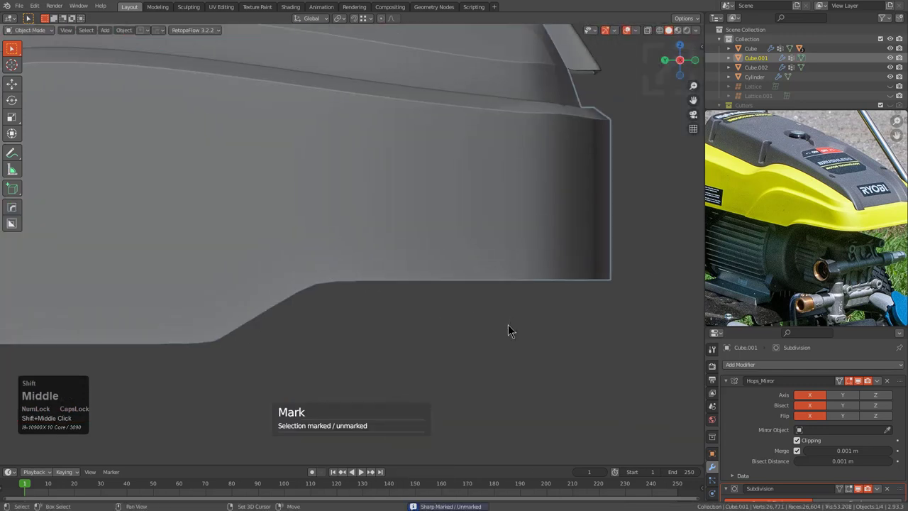
pyautogui.scroll(-1, 508, 324)
pyautogui.moveTo(794, 260); pyautogui.dragTo(823, 263, button='middle')
pyautogui.scroll(-5, 506, 290)
pyautogui.moveTo(506, 290); pyautogui.dragTo(349, 335, button='middle')
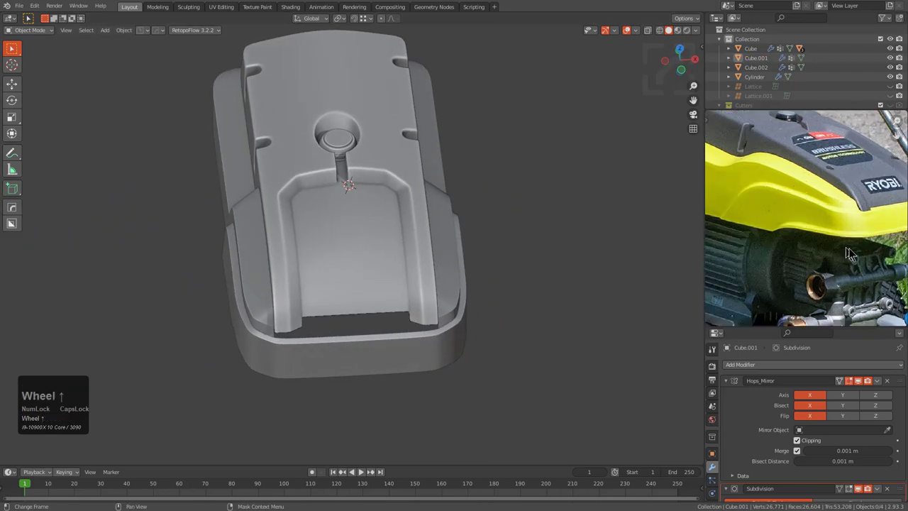
# - Extrude the inner edge of the front rim beside the centre line towards the grey shell
pyautogui.press('Tab')
pyautogui.scroll(5, 351, 337)
pyautogui.press('2')
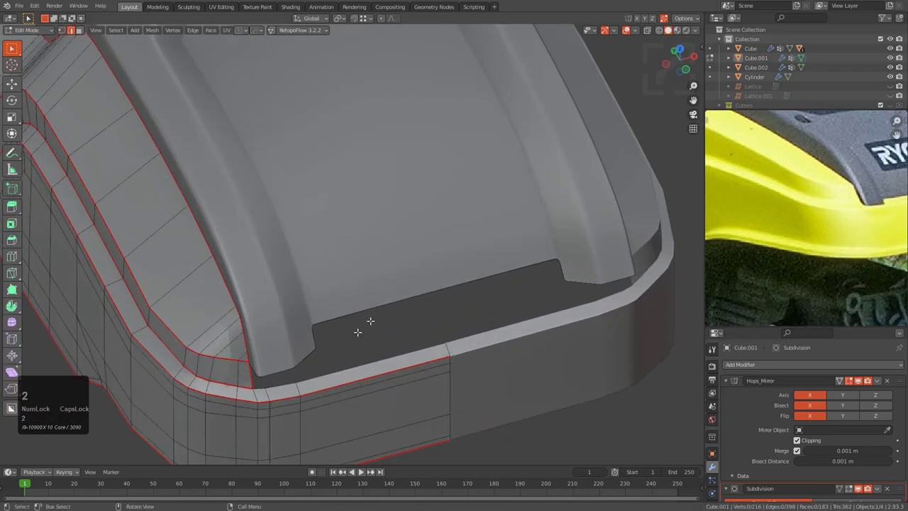
pyautogui.moveTo(338, 364); pyautogui.dragTo(387, 327, button='middle')
pyautogui.scroll(-2, 808, 278)
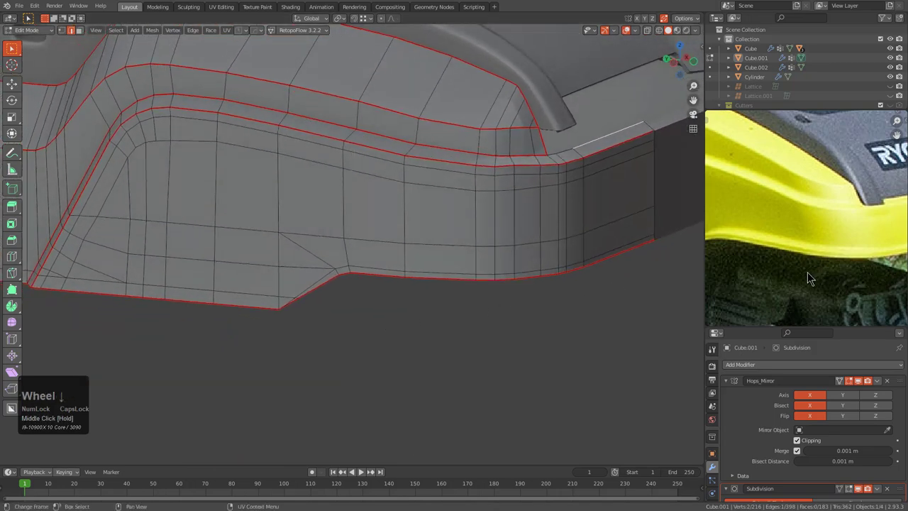
pyautogui.moveTo(809, 277); pyautogui.dragTo(775, 268, button='middle')
pyautogui.moveTo(423, 316); pyautogui.dragTo(471, 299, button='middle')
pyautogui.hotkey('alt', 'z')
pyautogui.press('KP_Decimal')
pyautogui.scroll(2, 464, 298)
pyautogui.press('e')
pyautogui.click(381, 248)
# - Move the extruded front ledge edge along X and reposition it beneath the grey shell's opening
pyautogui.moveTo(390, 246); pyautogui.dragTo(373, 332, button='middle')
pyautogui.hotkey('alt', 'z')
pyautogui.scroll(-2, 380, 262)
pyautogui.press('g')
pyautogui.press('x')
pyautogui.click(340, 344)
pyautogui.press('g')
pyautogui.click(370, 316)
# - Extrude the ledge edge up along Z to the shell's lower border and move its outer end along X to the shell's notch corner
pyautogui.press('e')
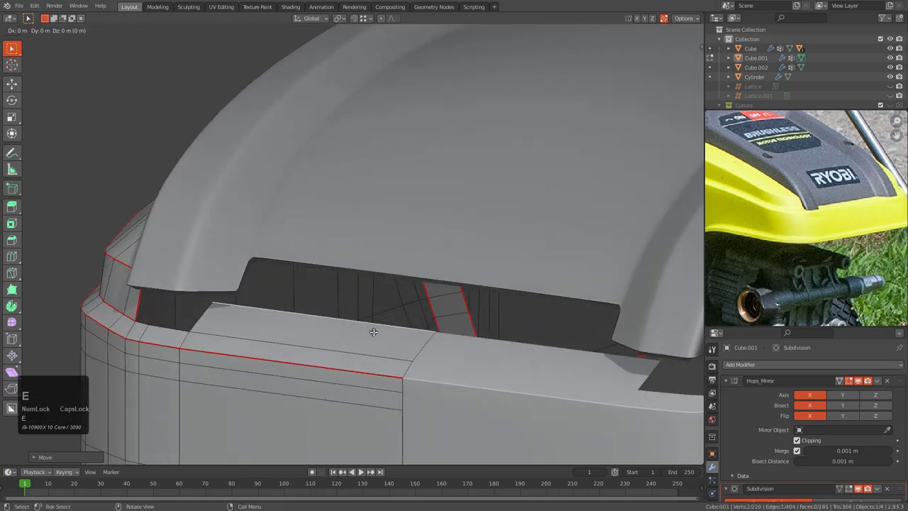
pyautogui.press('z')
pyautogui.click(383, 270)
pyautogui.moveTo(273, 298); pyautogui.dragTo(407, 289, button='middle')
pyautogui.press('2')
pyautogui.press('g')
pyautogui.press('x')
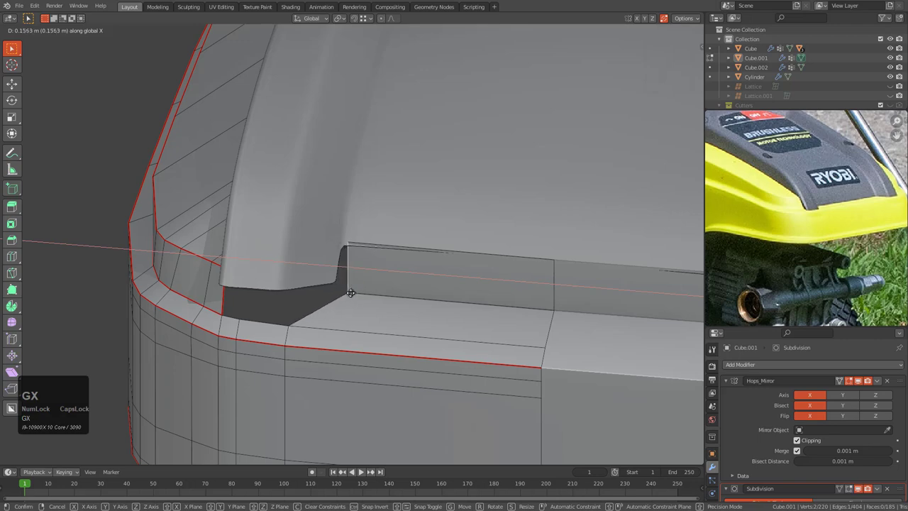
pyautogui.click(347, 289)
# - Fill a quad at the ledge's outer corner and move its free vertex along X under the grey shell's leg
pyautogui.moveTo(347, 290); pyautogui.dragTo(402, 286, button='middle')
pyautogui.press('KP_1')
pyautogui.press('f')
pyautogui.rightClick(411, 282)
pyautogui.press('g')
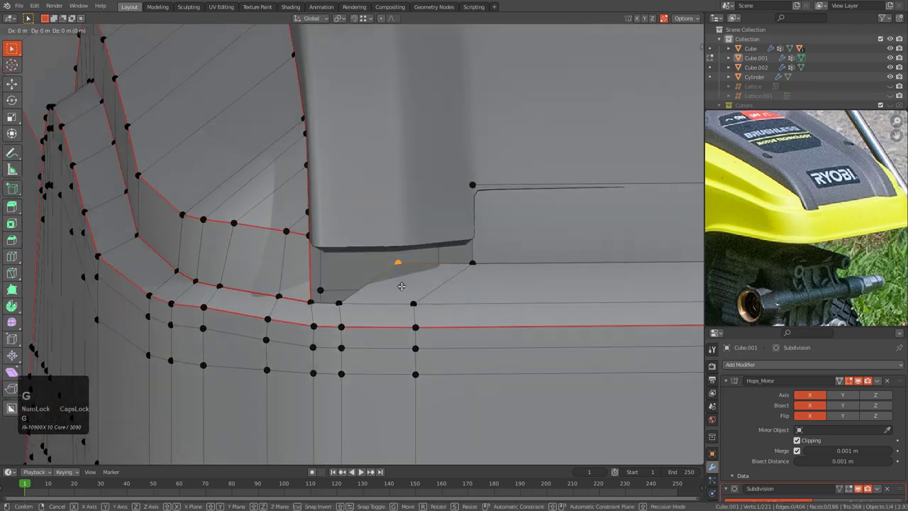
pyautogui.press('x')
pyautogui.click(343, 285)
pyautogui.moveTo(329, 303); pyautogui.dragTo(348, 320, button='middle')
pyautogui.scroll(-1, 350, 322)
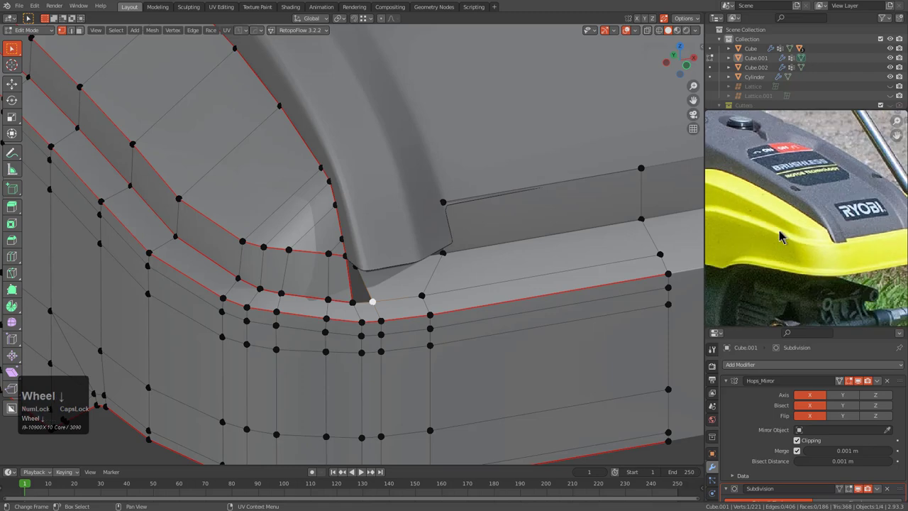
# - Isolate the trim in local view and select the shortest path of vertices along its upper inner border
pyautogui.moveTo(802, 224); pyautogui.dragTo(806, 233, button='middle')
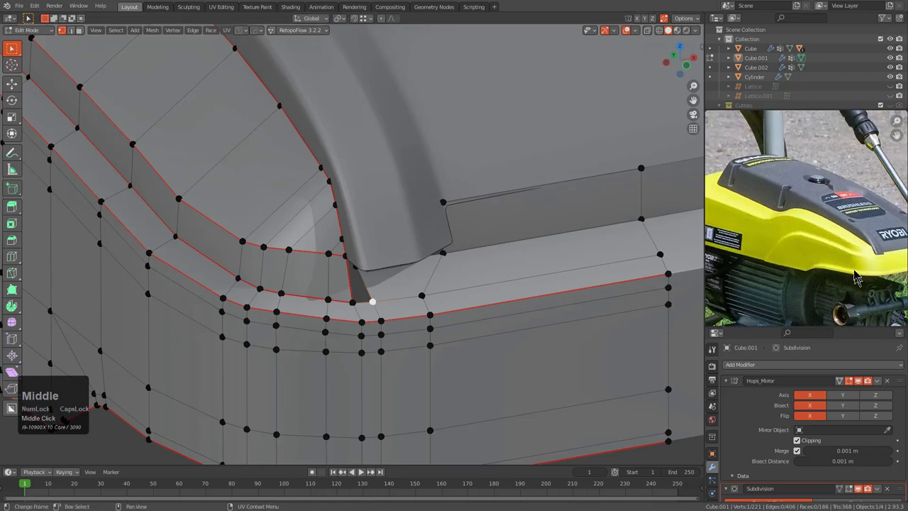
pyautogui.press('KP_Divide')
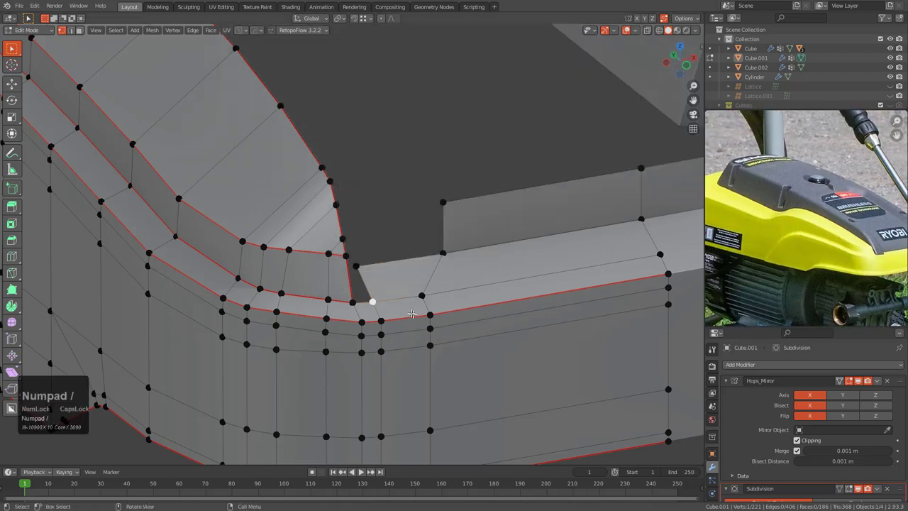
pyautogui.moveTo(413, 314); pyautogui.dragTo(470, 260, button='middle')
pyautogui.scroll(-2, 332, 380)
pyautogui.scroll(2, 354, 333)
pyautogui.scroll(-2, 463, 282)
pyautogui.keyDown('ctrl'); pyautogui.click(639, 310); pyautogui.keyUp('ctrl')
pyautogui.scroll(-4, 539, 310)
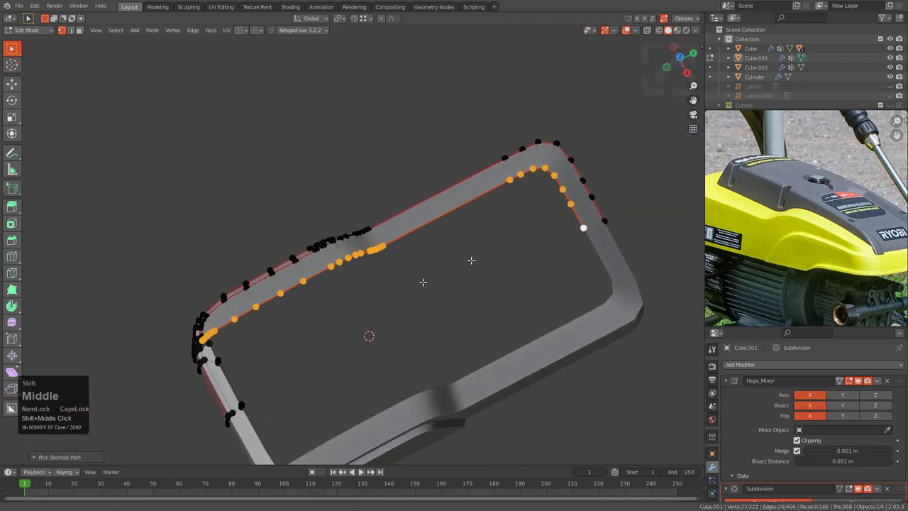
# - Extrude the selected inner border path down along Z to the height of the front ledge
pyautogui.moveTo(383, 298); pyautogui.dragTo(369, 253, button='middle')
pyautogui.scroll(3, 368, 253)
pyautogui.scroll(4, 448, 239)
pyautogui.keyDown('shift'); pyautogui.moveTo(284, 305); pyautogui.dragTo(347, 282, button='middle'); pyautogui.keyUp('shift')
pyautogui.press('w')
pyautogui.press('e')
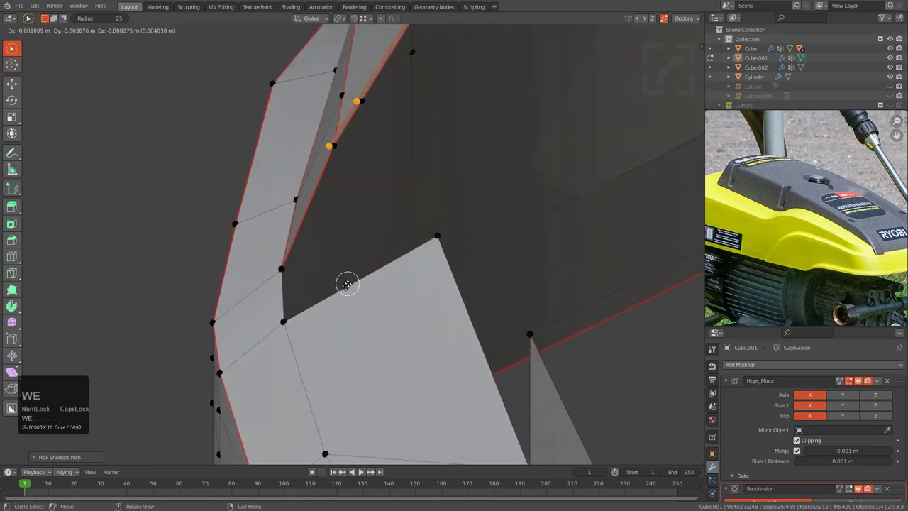
pyautogui.press('z')
pyautogui.keyDown('ctrl'); pyautogui.click(283, 320); pyautogui.keyUp('ctrl')
pyautogui.scroll(-3, 319, 263)
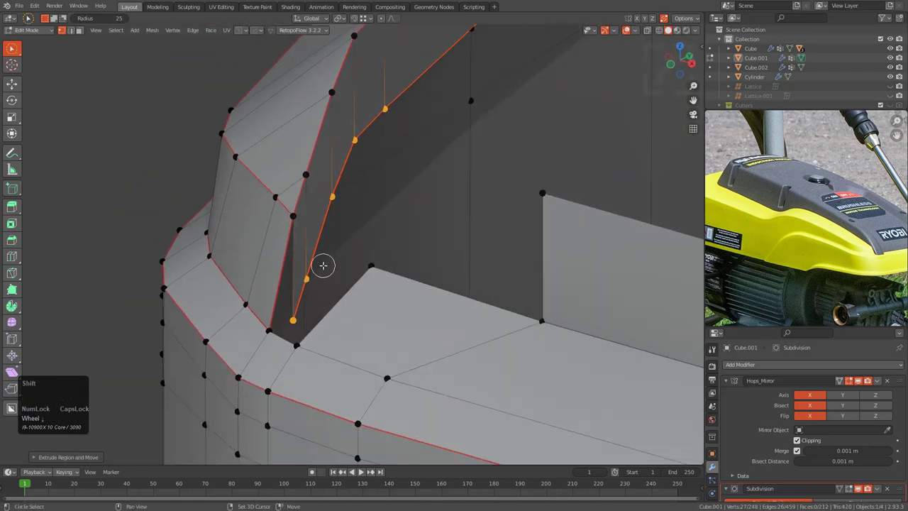
# - Try to flatten the extruded strip's lower edge path from the front corner past the rear bend by scaling Y to 0
pyautogui.moveTo(320, 263); pyautogui.dragTo(403, 300, button='middle')
pyautogui.scroll(2, 400, 300)
pyautogui.scroll(2, 394, 306)
pyautogui.scroll(2, 397, 311)
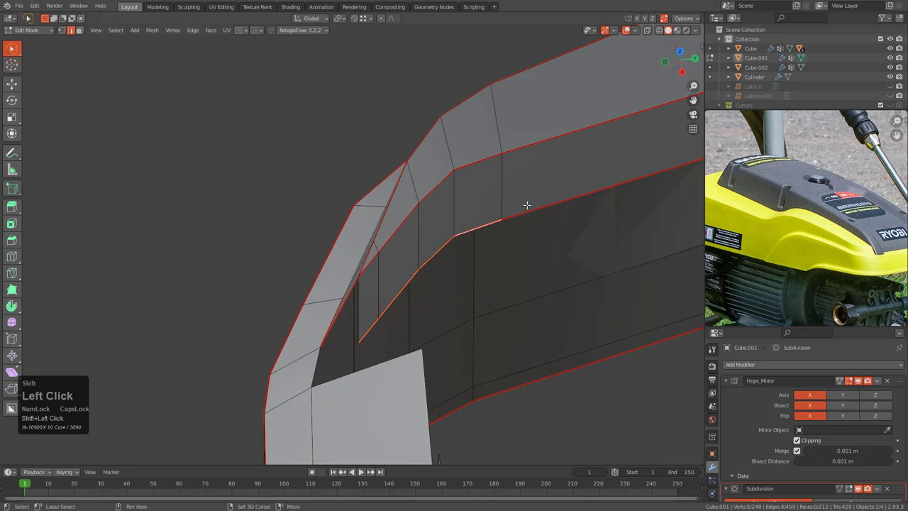
pyautogui.moveTo(526, 205); pyautogui.dragTo(522, 270, button='middle')
pyautogui.scroll(2, 450, 288)
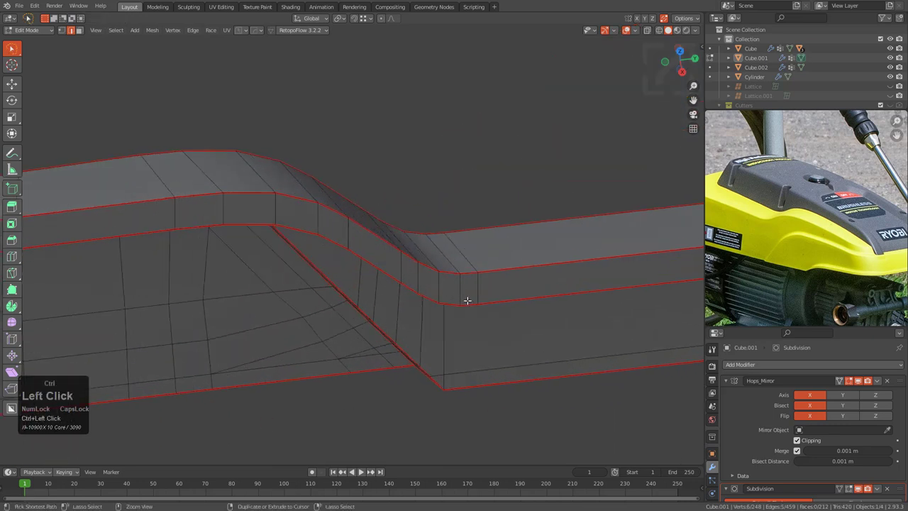
pyautogui.keyDown('ctrl'); pyautogui.click(468, 300); pyautogui.keyUp('ctrl')
pyautogui.press('s')
pyautogui.press('y')
pyautogui.press('0')
pyautogui.press('KP_Enter')
pyautogui.hotkey('ctrl', 'z')
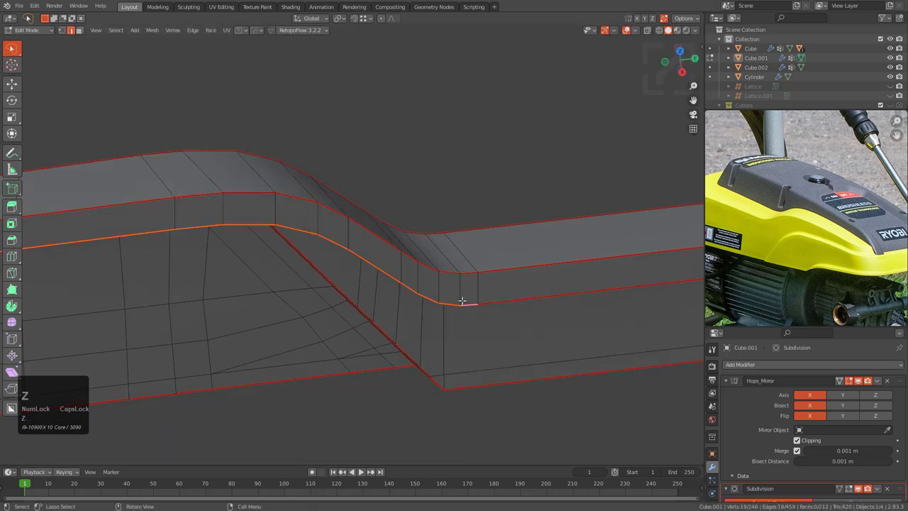
# - Try to level the front section of the strip's lower edge by scaling Z to 0
pyautogui.scroll(-2, 280, 390)
pyautogui.moveTo(280, 390); pyautogui.dragTo(593, 379, button='middle')
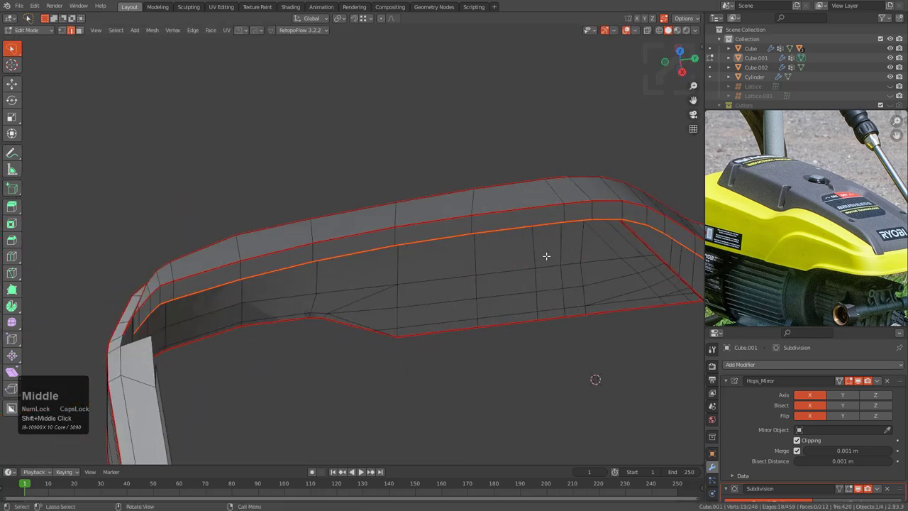
pyautogui.press('KP_8')
pyautogui.press('KP_Enter')
pyautogui.scroll(4, 340, 317)
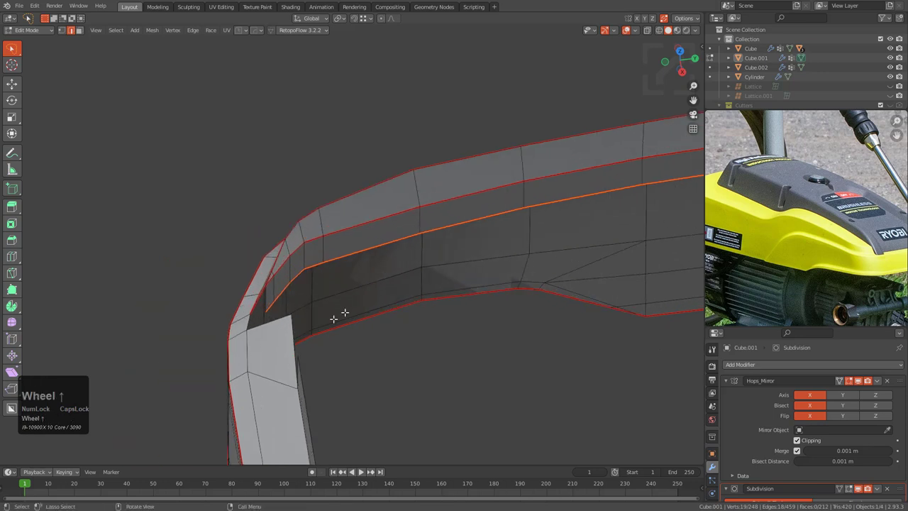
pyautogui.hotkey('alt', 'a')
pyautogui.scroll(7, 369, 242)
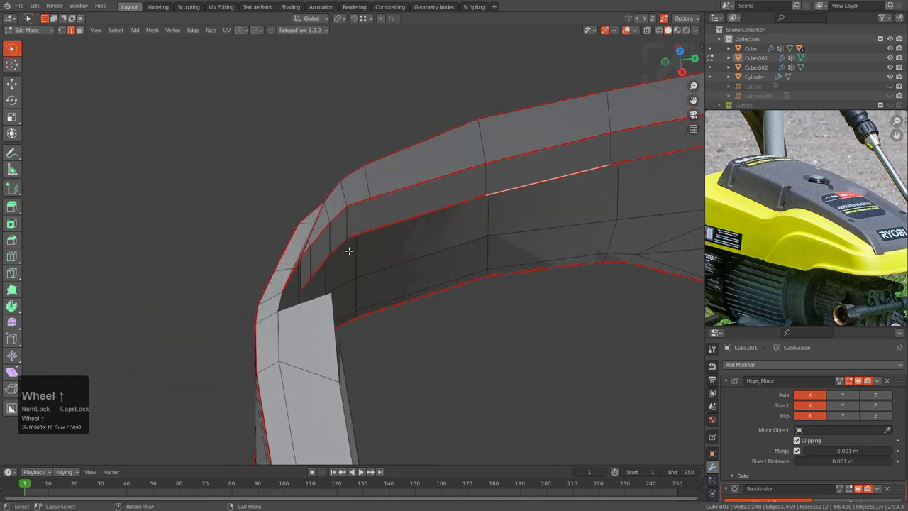
pyautogui.keyDown('ctrl'); pyautogui.click(275, 314); pyautogui.keyUp('ctrl')
pyautogui.press('s')
pyautogui.press('z')
pyautogui.press('KP_0')
pyautogui.press('KP_Enter')
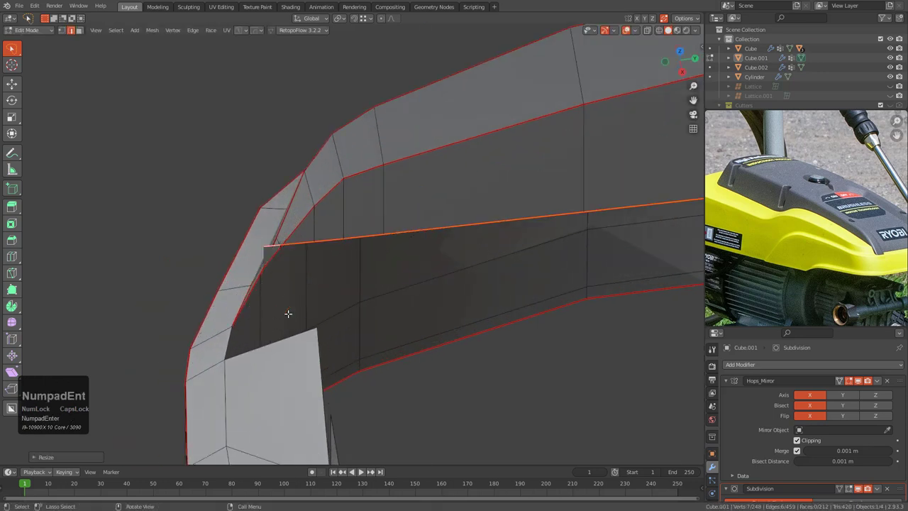
pyautogui.moveTo(288, 313); pyautogui.dragTo(401, 290, button='middle')
# - Remove the rearmost edges from the selection and try scaling the remaining front-corner edges to 0 on Z
pyautogui.keyDown('shift'); pyautogui.click(572, 231); pyautogui.keyUp('shift')
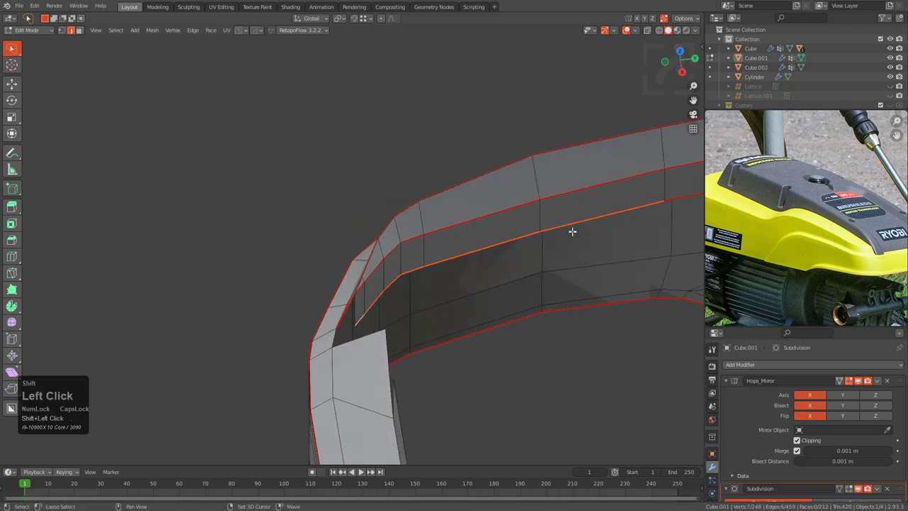
pyautogui.keyDown('shift'); pyautogui.click(494, 245); pyautogui.keyUp('shift')
pyautogui.press('s')
pyautogui.press('z')
pyautogui.press('KP_0')
pyautogui.press('KP_Enter')
pyautogui.scroll(4, 483, 249)
pyautogui.hotkey('ctrl', 'z')
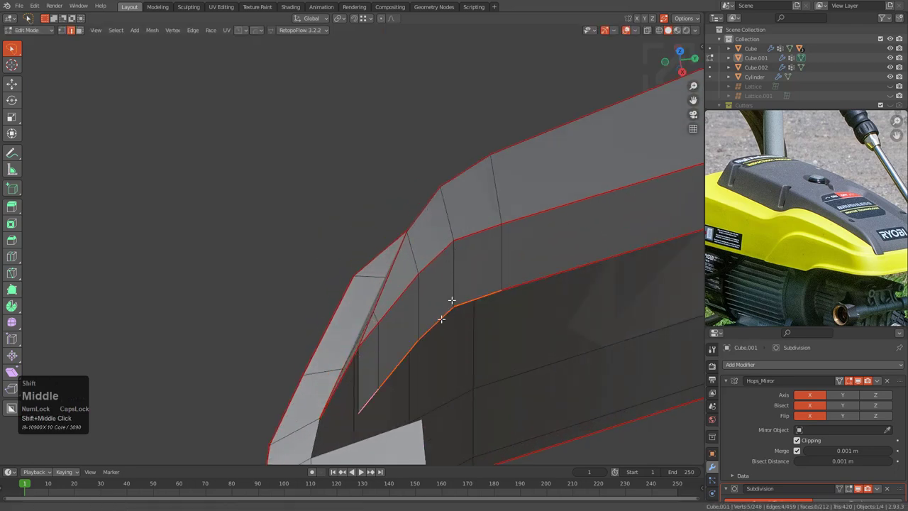
# - Merge the front end vertex of the extruded strip's lower edge into the rim corner vertex beside the ledge
pyautogui.scroll(3, 446, 291)
pyautogui.moveTo(442, 279)
pyautogui.mouseDown(button='middle')
pyautogui.moveTo(488, 265)
pyautogui.moveTo(492, 243)
pyautogui.moveTo(424, 230)
pyautogui.moveTo(441, 262)
pyautogui.mouseUp(button='middle')
pyautogui.press('1')
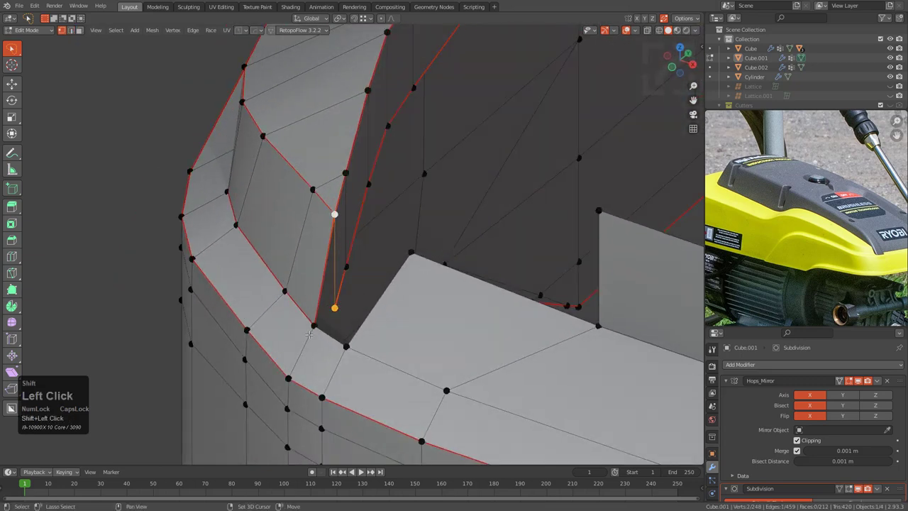
pyautogui.moveTo(309, 335)
pyautogui.mouseDown(button='middle')
pyautogui.moveTo(362, 298)
pyautogui.moveTo(351, 292)
pyautogui.moveTo(375, 259)
pyautogui.moveTo(415, 264)
pyautogui.moveTo(437, 249)
pyautogui.moveTo(376, 259)
pyautogui.moveTo(360, 229)
pyautogui.moveTo(423, 217)
pyautogui.moveTo(390, 253)
pyautogui.moveTo(364, 260)
pyautogui.mouseUp(button='middle')
pyautogui.press('g')
pyautogui.press('g')
pyautogui.click(387, 281)
pyautogui.press('Tab')
pyautogui.press('Tab')
pyautogui.scroll(2, 368, 294)
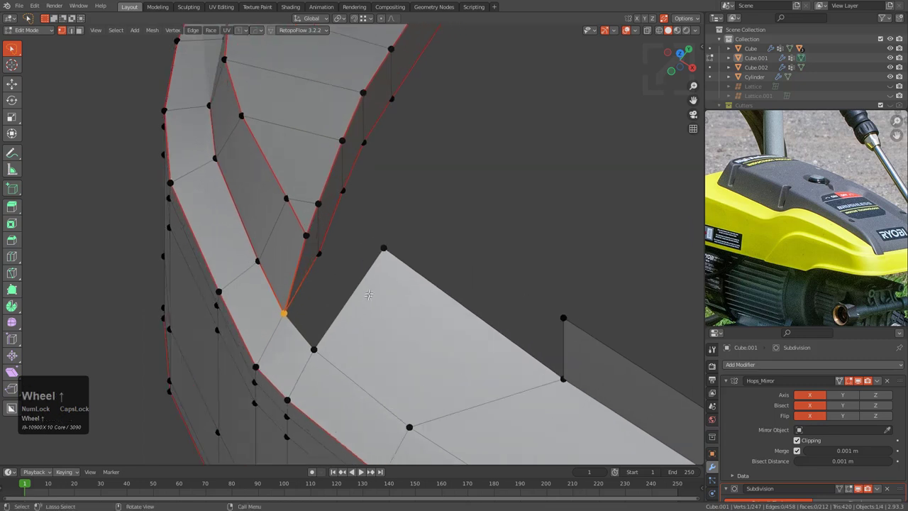
# - Slide the strip's next lower vertex along its edge onto the following vertex to merge them
pyautogui.moveTo(368, 294); pyautogui.dragTo(385, 284, button='middle')
pyautogui.moveTo(345, 260); pyautogui.dragTo(405, 287, button='middle')
pyautogui.press('g')
pyautogui.press('g')
pyautogui.click(415, 202)
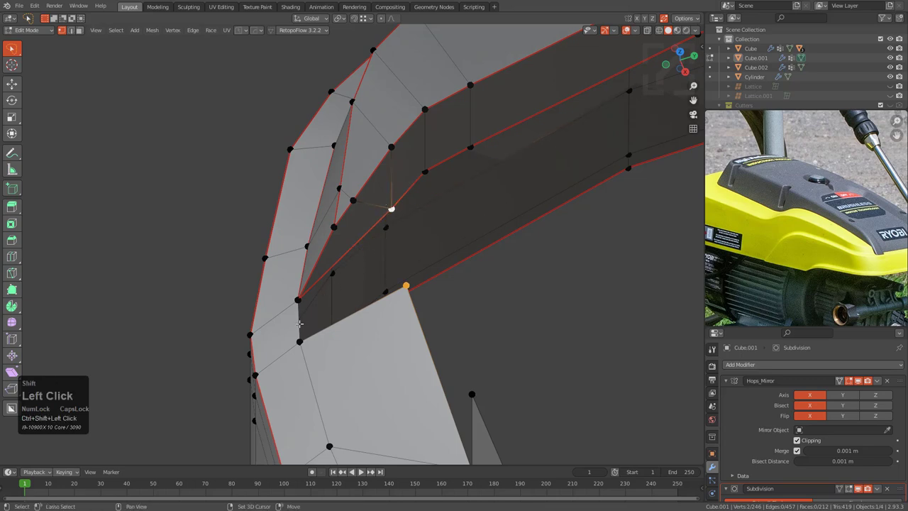
# - Fill the gap between the rim corner and the front ledge with a face and preview the result
pyautogui.keyDown('shift'); pyautogui.click(300, 339); pyautogui.keyUp('shift')
pyautogui.press('f')
pyautogui.hotkey('alt', 'a')
pyautogui.moveTo(301, 339); pyautogui.dragTo(354, 241, button='middle')
pyautogui.press('Tab')
pyautogui.scroll(-1, 403, 305)
pyautogui.press('Tab')
# - Mark the open edges from the rim corner along the ledge to the front wall's end and top as sharp
pyautogui.click(354, 236)
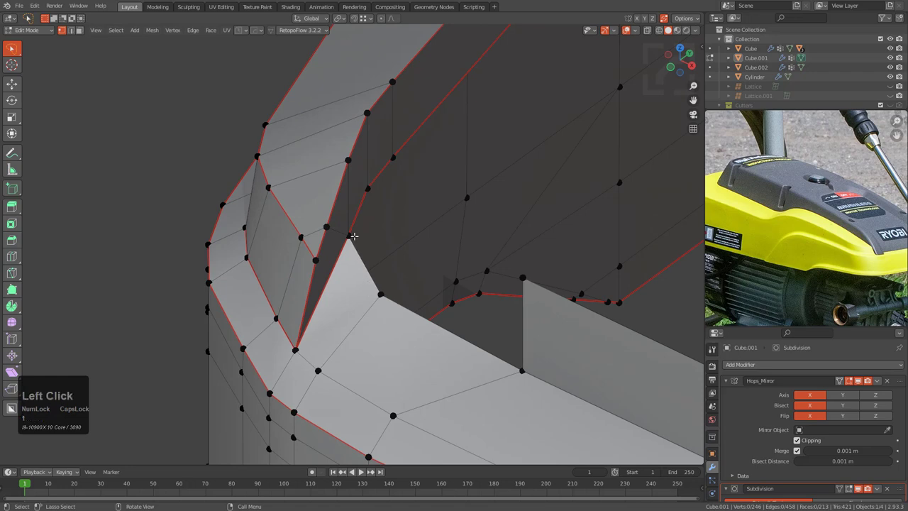
pyautogui.keyDown('shift'); pyautogui.click(529, 277); pyautogui.keyUp('shift')
pyautogui.scroll(-5, 532, 284)
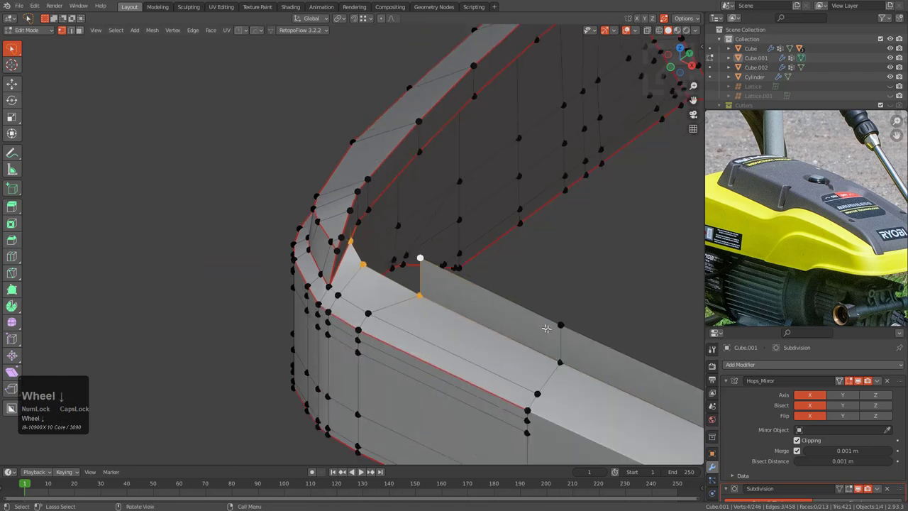
pyautogui.keyDown('shift'); pyautogui.moveTo(549, 327); pyautogui.dragTo(445, 294, button='middle'); pyautogui.keyUp('shift')
pyautogui.keyDown('shift'); pyautogui.click(428, 272); pyautogui.keyUp('shift')
pyautogui.press('q')
pyautogui.click(507, 277)
# - Vertex-bevel the point where the front wall's end meets the ledge to create a small corner face
pyautogui.scroll(3, 445, 294)
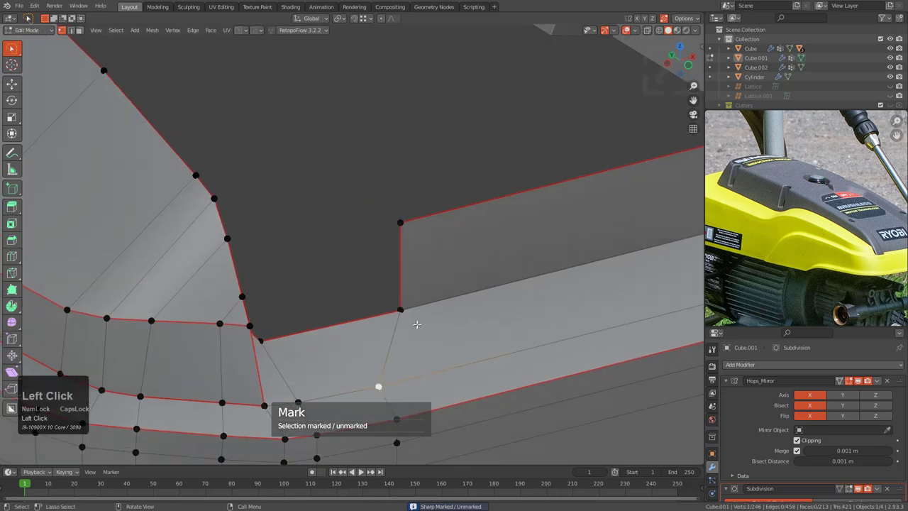
pyautogui.scroll(1, 415, 321)
pyautogui.moveTo(414, 321); pyautogui.dragTo(442, 290, button='middle')
pyautogui.scroll(4, 387, 251)
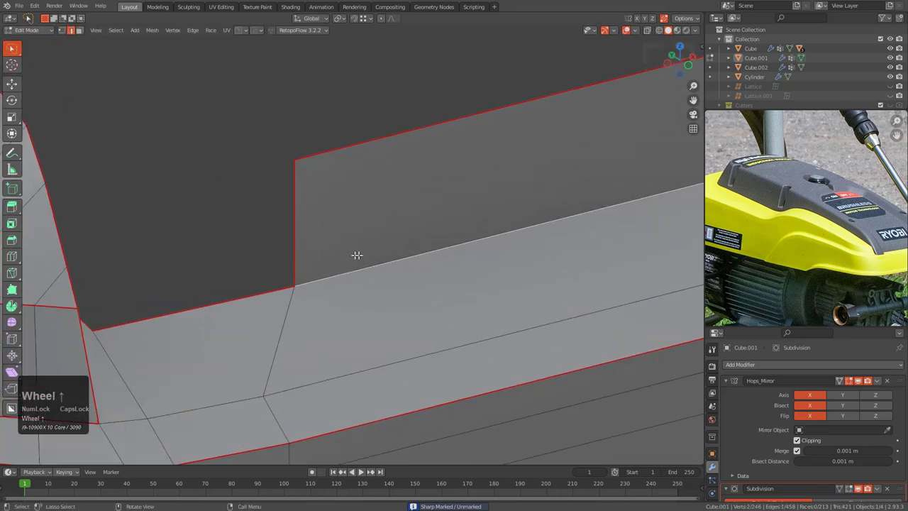
pyautogui.scroll(-2, 357, 254)
pyautogui.moveTo(356, 255); pyautogui.dragTo(426, 293, button='middle')
pyautogui.scroll(2, 431, 294)
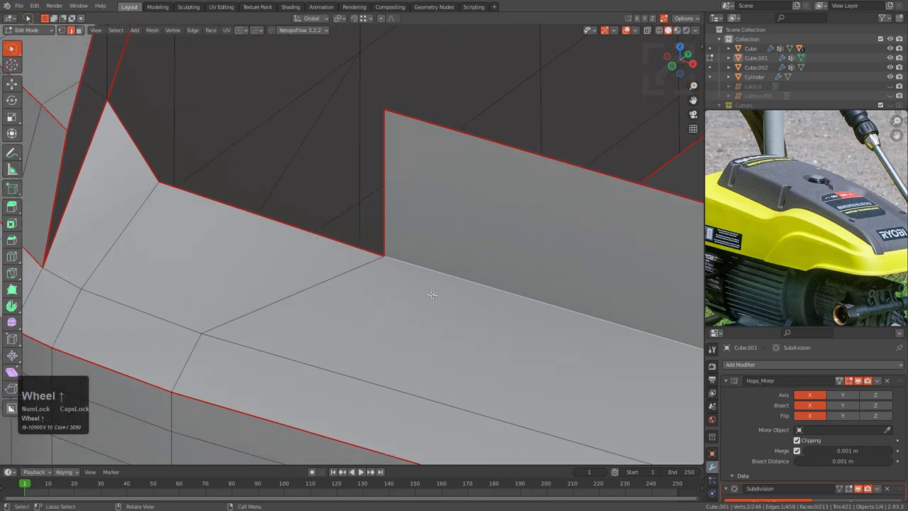
pyautogui.scroll(2, 431, 295)
pyautogui.press('1')
pyautogui.hotkey('ctrl', 'shift', 'b')
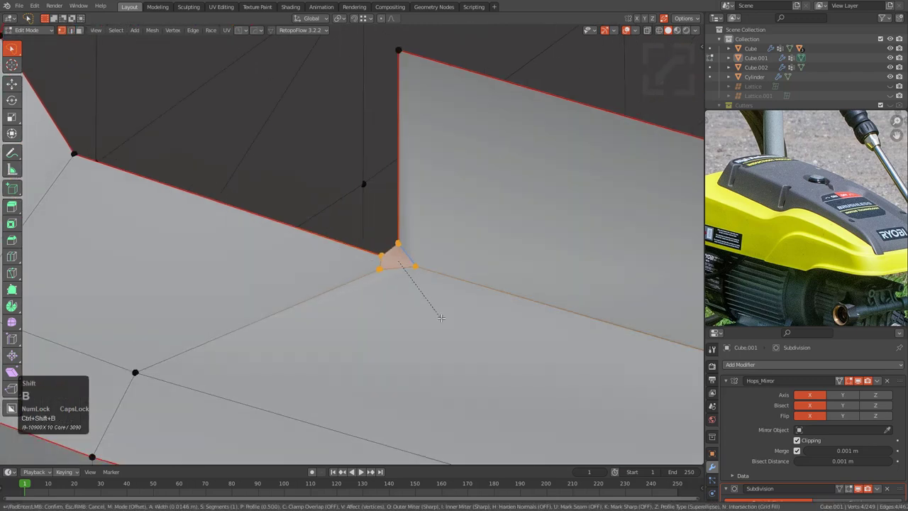
pyautogui.click(442, 318)
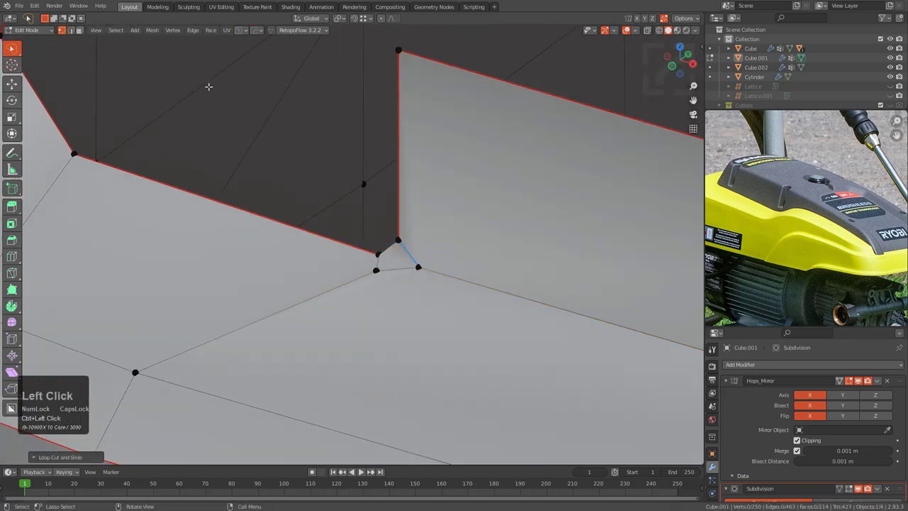
# - Slide the new vertex on the front wall's top edge close to its end and connect it down to the bevelled corner
pyautogui.scroll(-3, 373, 169)
pyautogui.press('g')
pyautogui.press('g')
pyautogui.click(361, 181)
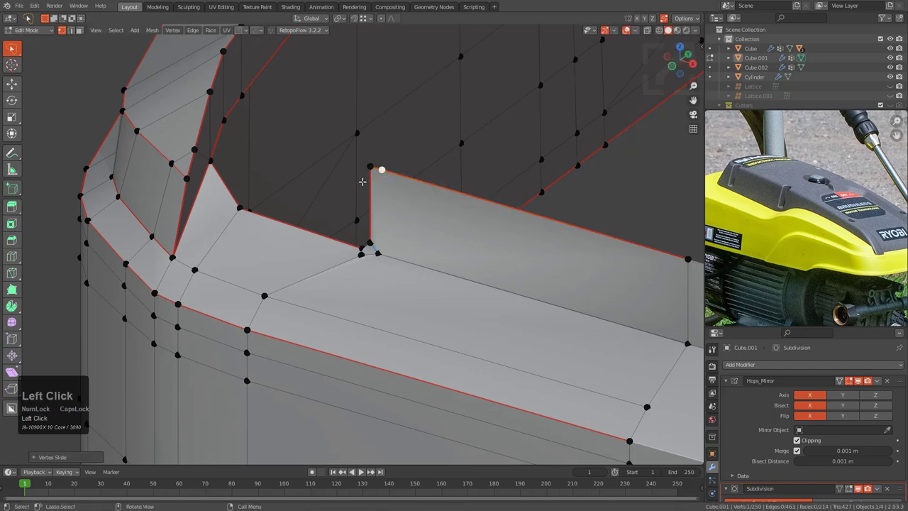
pyautogui.scroll(3, 415, 265)
pyautogui.moveTo(401, 266); pyautogui.dragTo(414, 224, button='middle')
pyautogui.press('g')
pyautogui.press('g')
pyautogui.click(408, 201)
pyautogui.moveTo(350, 243); pyautogui.dragTo(339, 278, button='middle')
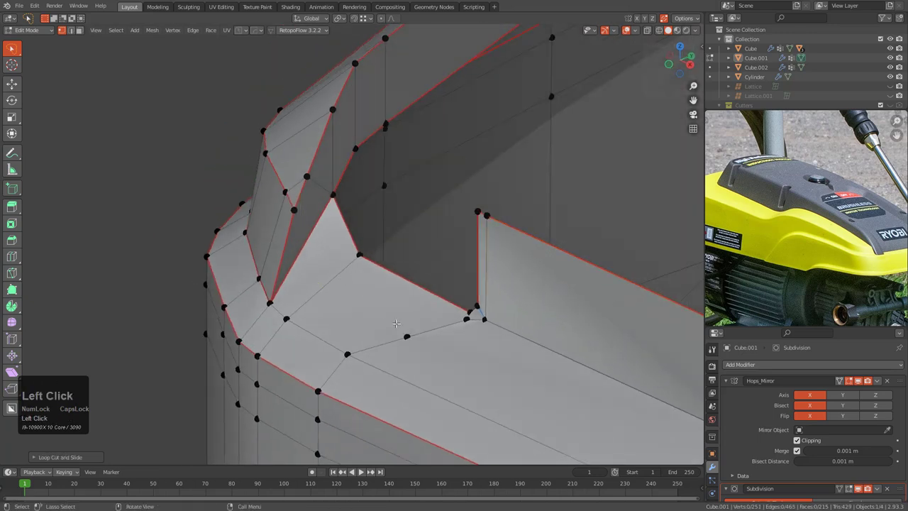
# - Slide the extra vertex on the ledge's diagonal edge into the bevelled corner's ledge vertex to merge them
pyautogui.moveTo(407, 344); pyautogui.dragTo(409, 361, button='middle')
pyautogui.press('g')
pyautogui.press('g')
pyautogui.click(512, 349)
pyautogui.scroll(1, 391, 307)
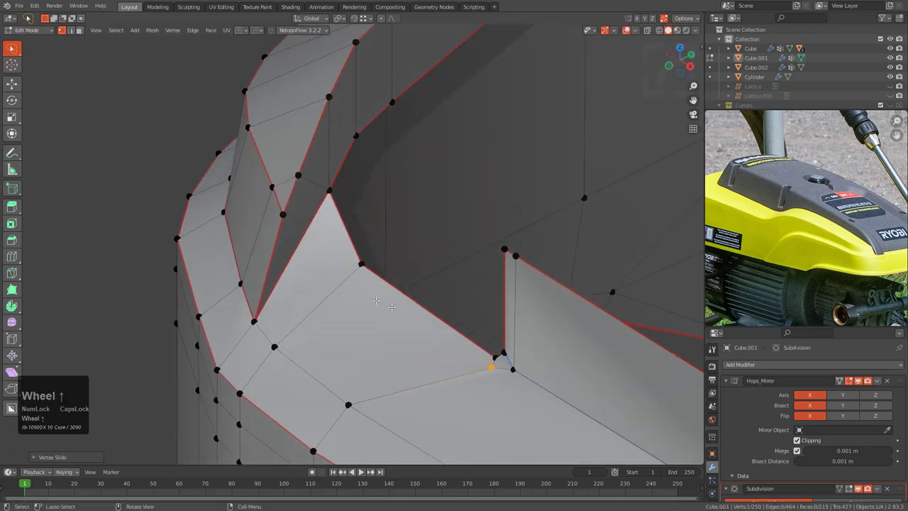
# - Add a cut across the ledge's corner face and slide its new vertices close to the inner rim
pyautogui.click(328, 287)
pyautogui.click(320, 301)
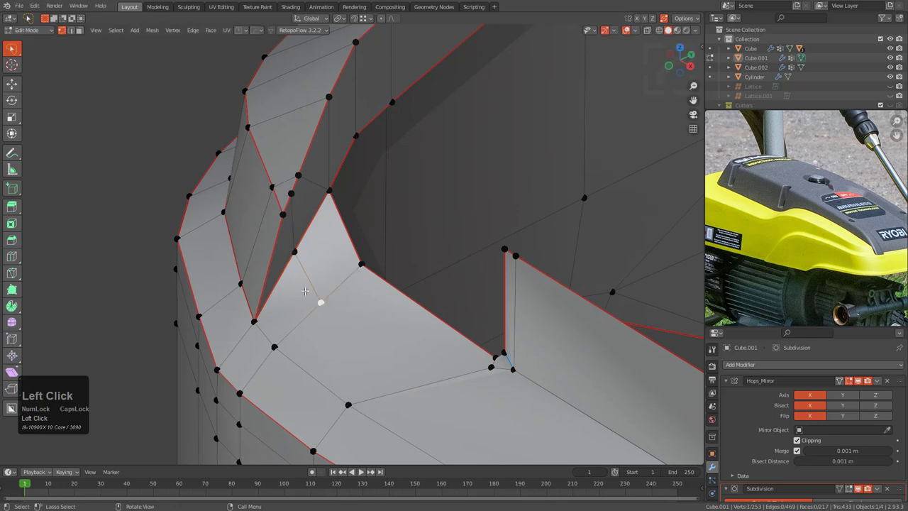
pyautogui.press('g')
pyautogui.press('g')
pyautogui.click(336, 297)
pyautogui.press('g')
pyautogui.press('g')
pyautogui.click(352, 277)
pyautogui.scroll(-2, 485, 373)
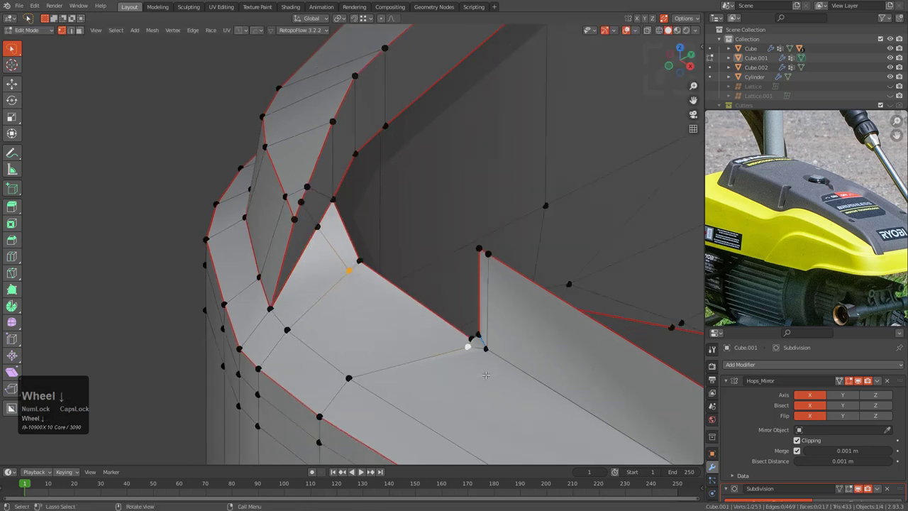
# - Connect the cut to the bevelled corner and on to a vertex on the centre edge, sliding that vertex close to the front wall
pyautogui.moveTo(470, 344)
pyautogui.mouseDown(button='middle')
pyautogui.moveTo(432, 315)
pyautogui.moveTo(470, 331)
pyautogui.mouseUp(button='middle')
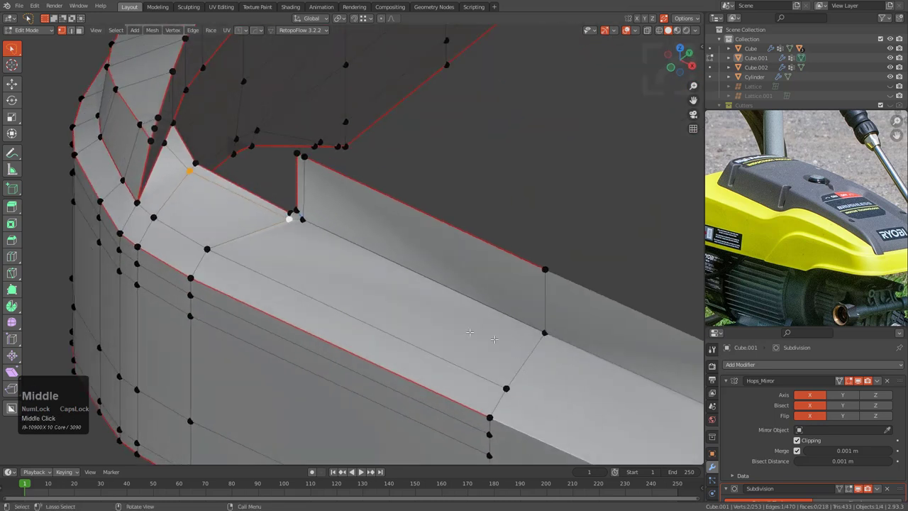
pyautogui.press('g')
pyautogui.click(533, 348)
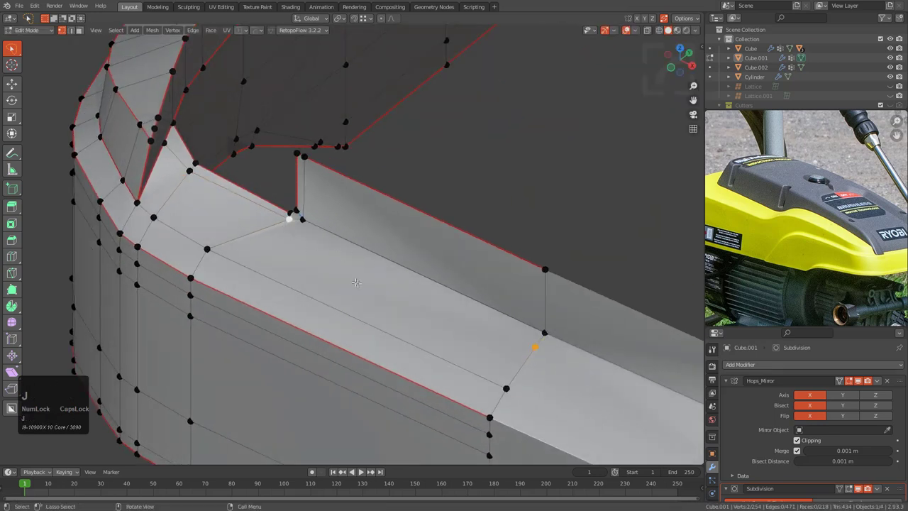
pyautogui.press('g')
pyautogui.press('g')
pyautogui.click(537, 339)
pyautogui.moveTo(538, 339); pyautogui.dragTo(485, 375, button='middle')
pyautogui.scroll(-2, 374, 283)
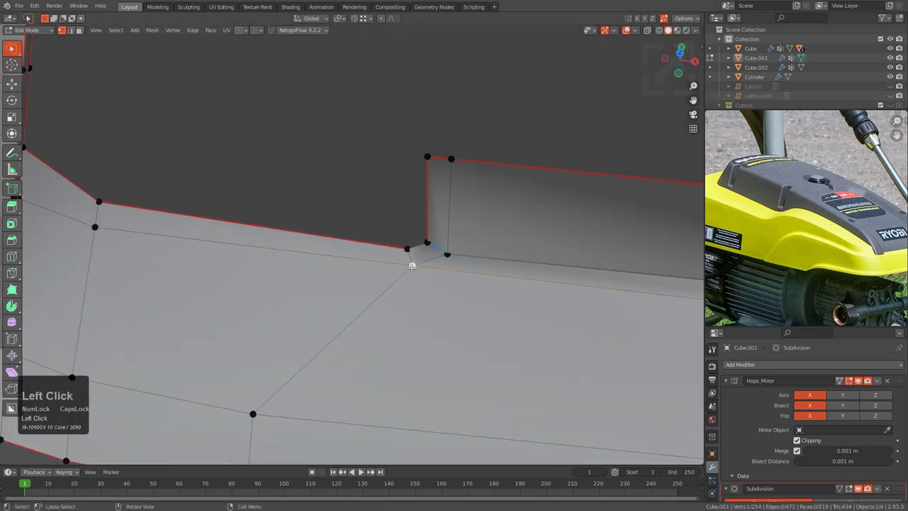
# - Slide the bevelled corner's ledge vertex along its edge and preview the smoothed surface
pyautogui.press('g')
pyautogui.press('g')
pyautogui.scroll(-1, 409, 269)
pyautogui.scroll(-4, 416, 323)
pyautogui.keyDown('shift'); pyautogui.moveTo(410, 270); pyautogui.dragTo(431, 237, button='middle'); pyautogui.keyUp('shift')
pyautogui.press('Tab')
pyautogui.scroll(-1, 397, 253)
pyautogui.press('Tab')
pyautogui.scroll(2, 389, 253)
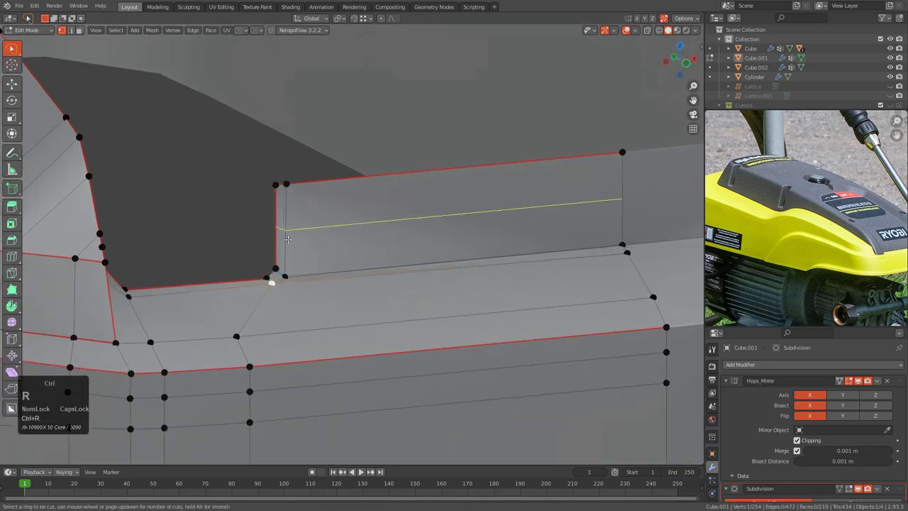
# - Add a horizontal loop cut to the front wall and slide it down close to the ledge
pyautogui.click(287, 239)
pyautogui.scroll(4, 293, 269)
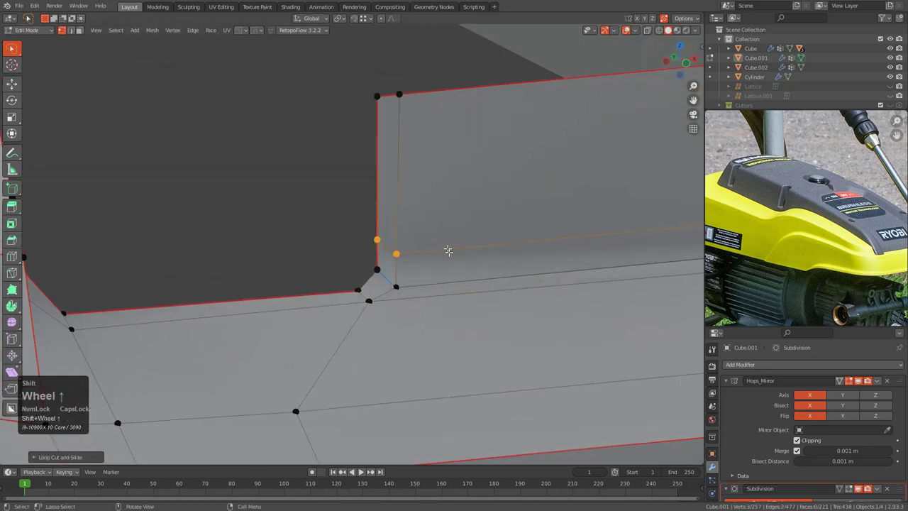
pyautogui.press('g')
pyautogui.press('g')
pyautogui.click(449, 315)
# - Examine the smoothed front wall and ledge corner from several angles
pyautogui.scroll(-5, 426, 309)
pyautogui.press('Tab')
pyautogui.scroll(-3, 313, 292)
pyautogui.moveTo(387, 303); pyautogui.dragTo(379, 280, button='middle')
pyautogui.press('Tab')
pyautogui.moveTo(325, 264); pyautogui.dragTo(414, 288, button='middle')
pyautogui.press('Tab')
pyautogui.keyDown('shift'); pyautogui.moveTo(413, 288); pyautogui.dragTo(397, 312, button='middle'); pyautogui.keyUp('shift')
pyautogui.scroll(3, 328, 306)
pyautogui.press('Tab')
pyautogui.scroll(2, 401, 314)
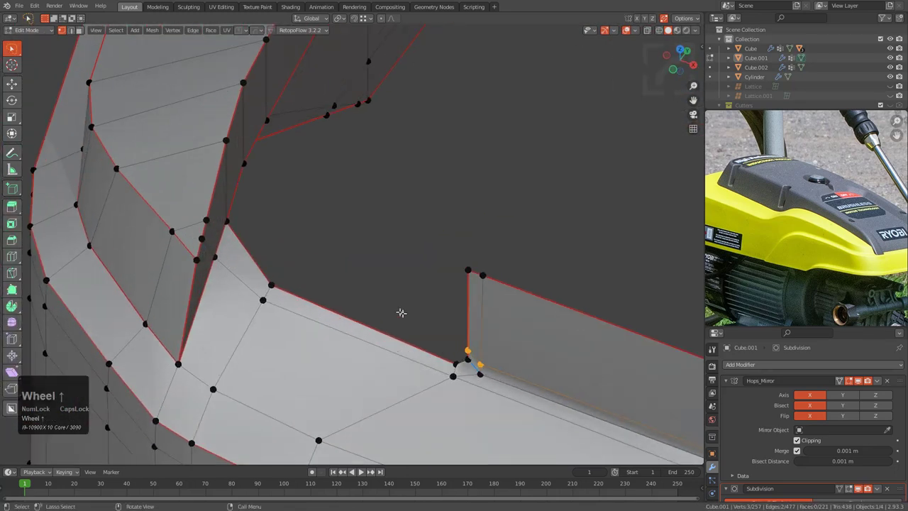
# - Slide the two ledge vertices near the inner rim toward the rim corner vertex
pyautogui.keyDown('shift'); pyautogui.scroll(2, 378, 291); pyautogui.keyUp('shift')
pyautogui.press('g')
pyautogui.press('g')
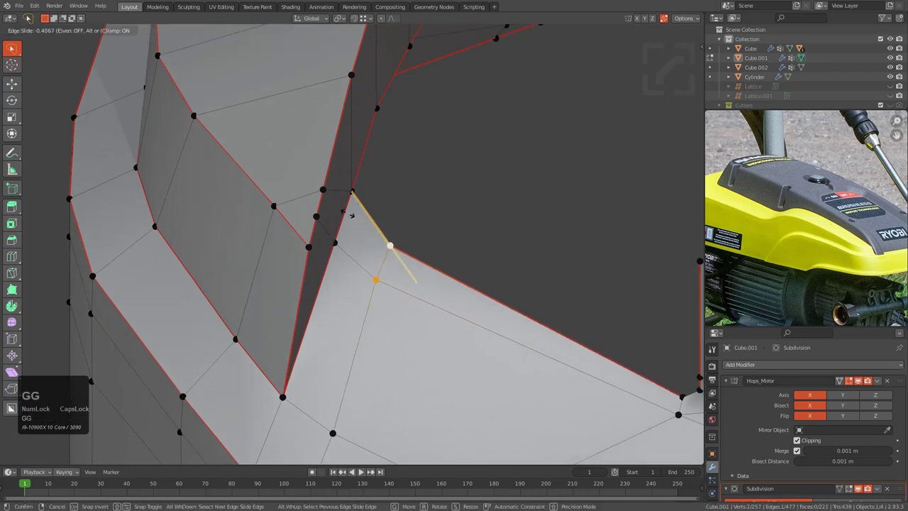
pyautogui.click(278, 163)
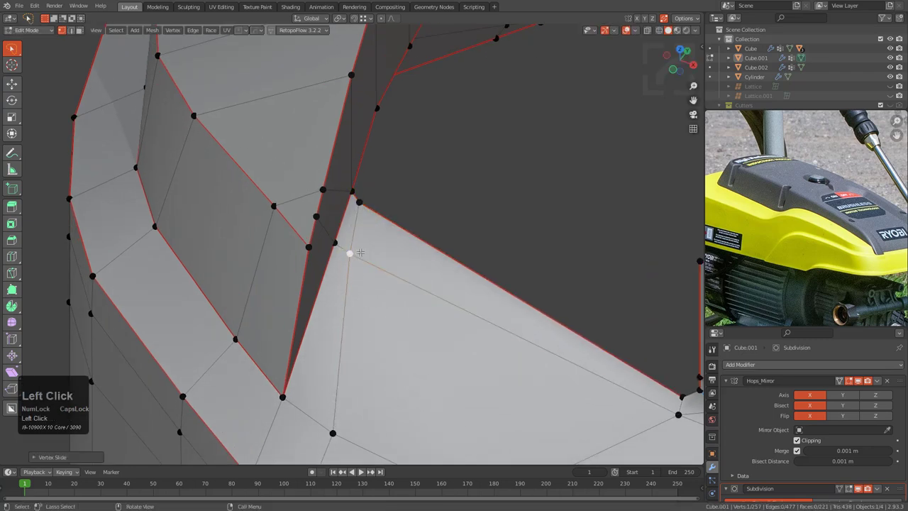
# - Check the smoothed ledge and slide the vertex on its middle loop along the edge toward the centre
pyautogui.press('Tab')
pyautogui.scroll(-2, 385, 299)
pyautogui.moveTo(384, 300); pyautogui.dragTo(350, 288, button='middle')
pyautogui.scroll(-2, 505, 277)
pyautogui.press('Tab')
pyautogui.click(328, 310)
pyautogui.press('g')
pyautogui.press('g')
pyautogui.click(355, 303)
pyautogui.press('g')
pyautogui.press('g')
pyautogui.click(350, 298)
# - Bring back the other parts in front view and select the front wall's lower loops with X-ray enabled
pyautogui.press('Tab')
pyautogui.scroll(2, 399, 319)
pyautogui.press('KP_Divide')
pyautogui.press('Tab')
pyautogui.press('KP_1')
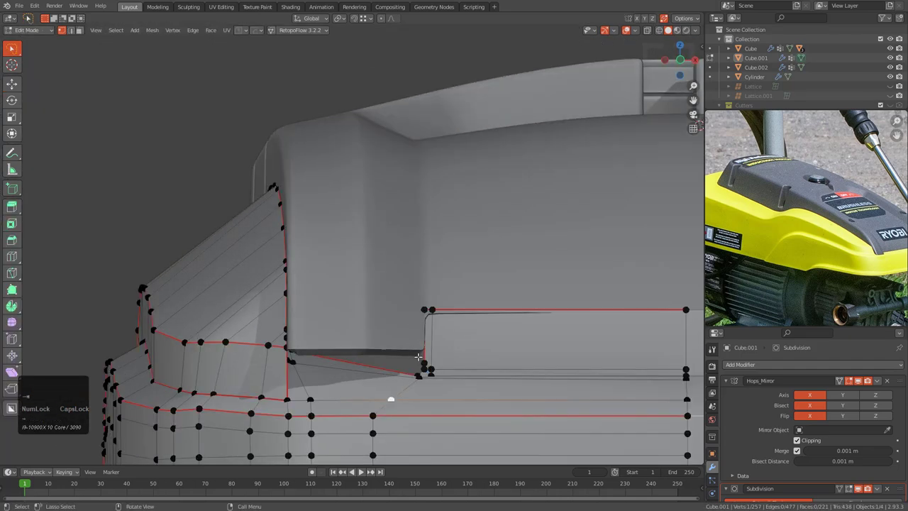
pyautogui.keyDown('shift'); pyautogui.moveTo(420, 356); pyautogui.dragTo(393, 303, button='middle'); pyautogui.keyUp('shift')
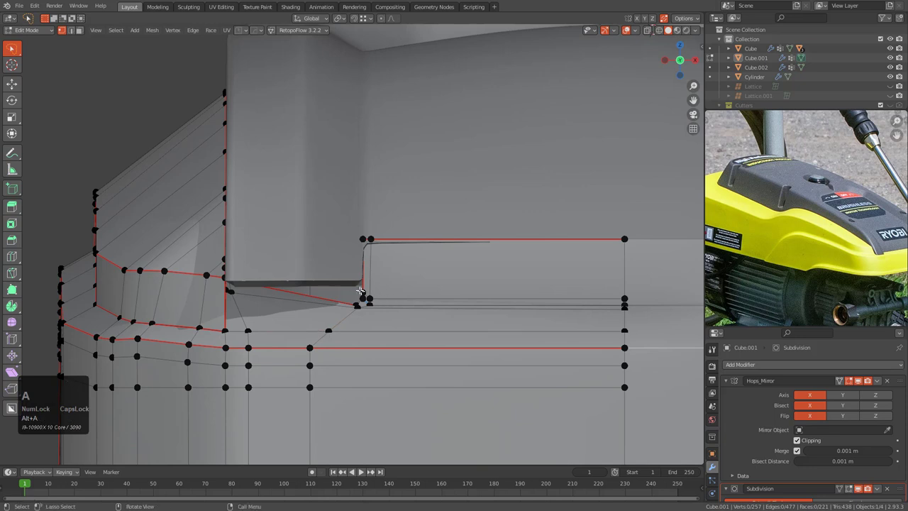
pyautogui.hotkey('alt', 'z')
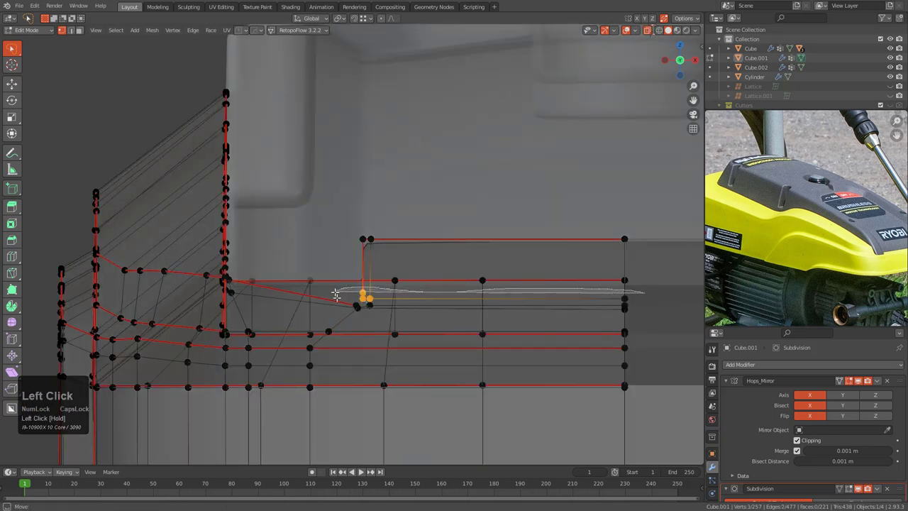
pyautogui.moveTo(526, 319); pyautogui.dragTo(511, 322)
pyautogui.moveTo(511, 322); pyautogui.dragTo(400, 318, button='middle')
pyautogui.scroll(-3, 400, 318)
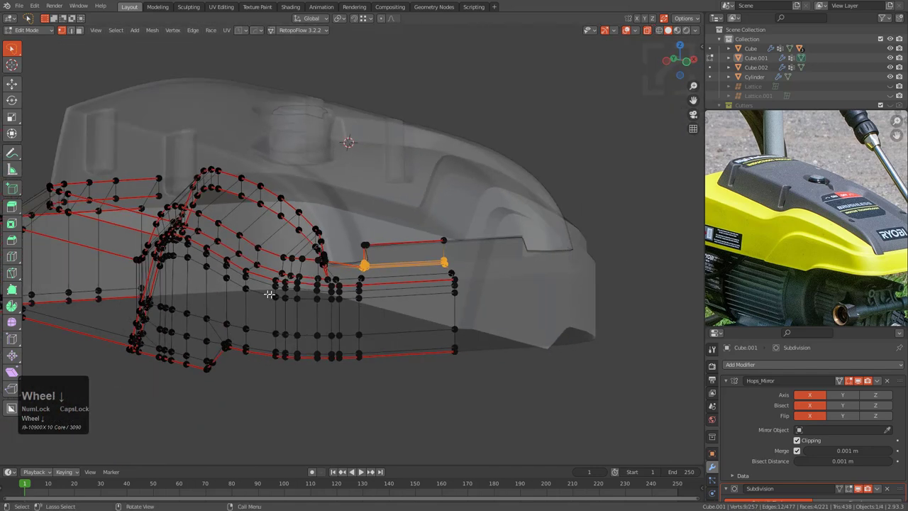
# - Raise the selected lower wall loops along Z, snapping them level with the rim corner beside the ledge
pyautogui.moveTo(341, 305)
pyautogui.keyDown('shift'); pyautogui.mouseDown(button='middle')
pyautogui.moveTo(375, 323)
pyautogui.moveTo(407, 264)
pyautogui.mouseUp(button='middle'); pyautogui.keyUp('shift')
pyautogui.press('KP_1')
pyautogui.scroll(5, 383, 305)
pyautogui.scroll(2, 407, 264)
pyautogui.press('g')
pyautogui.press('z')
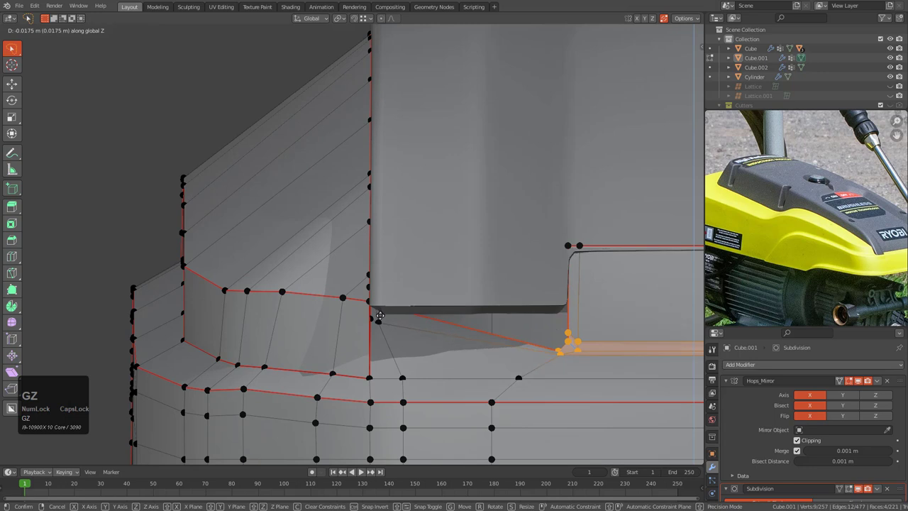
pyautogui.click(382, 313)
pyautogui.hotkey('alt', 'z')
pyautogui.press('g')
pyautogui.press('z')
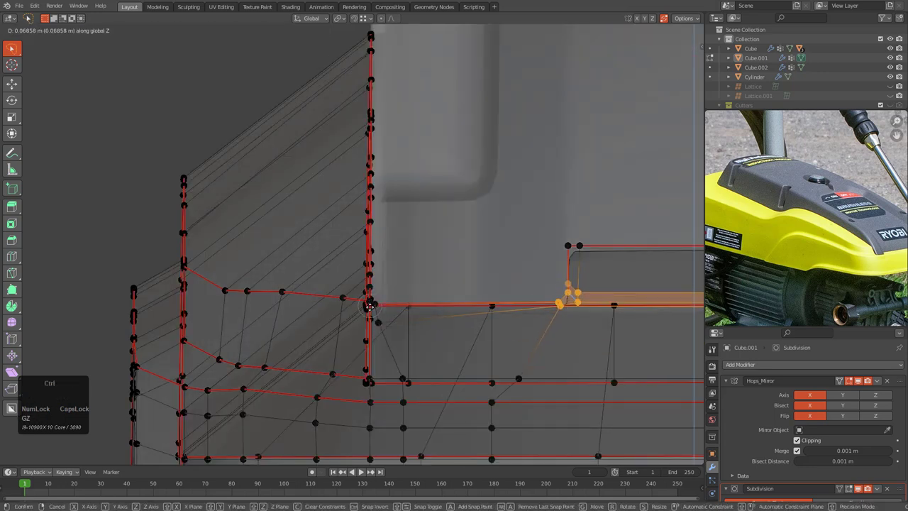
pyautogui.click(369, 310)
pyautogui.hotkey('alt', 'z')
# - Check the raised ledge against the grey cover and mark the short open edge at the bevelled wall corner as sharp
pyautogui.keyDown('shift'); pyautogui.moveTo(559, 327); pyautogui.dragTo(379, 266, button='middle'); pyautogui.keyUp('shift')
pyautogui.press('Tab')
pyautogui.scroll(-3, 382, 298)
pyautogui.scroll(6, 378, 265)
pyautogui.press('Tab')
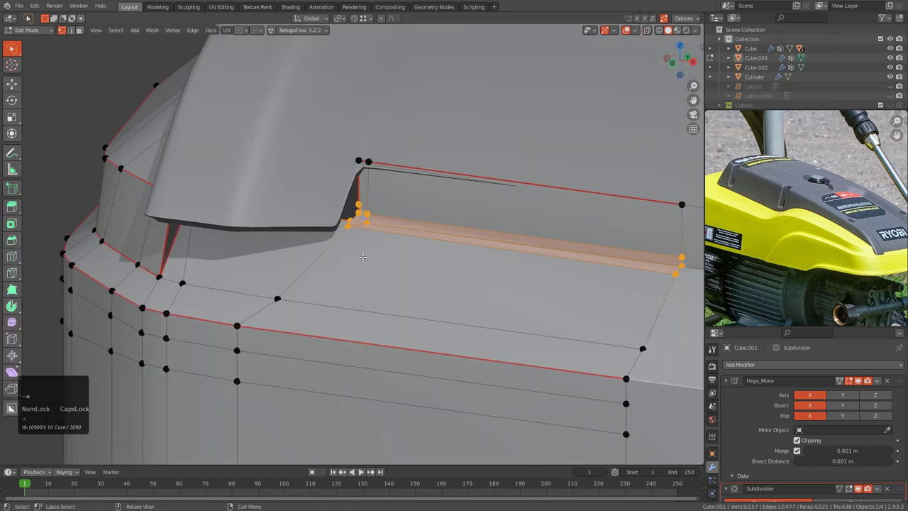
pyautogui.keyDown('shift'); pyautogui.moveTo(370, 230); pyautogui.dragTo(421, 348, button='middle'); pyautogui.keyUp('shift')
pyautogui.hotkey('alt', 'a')
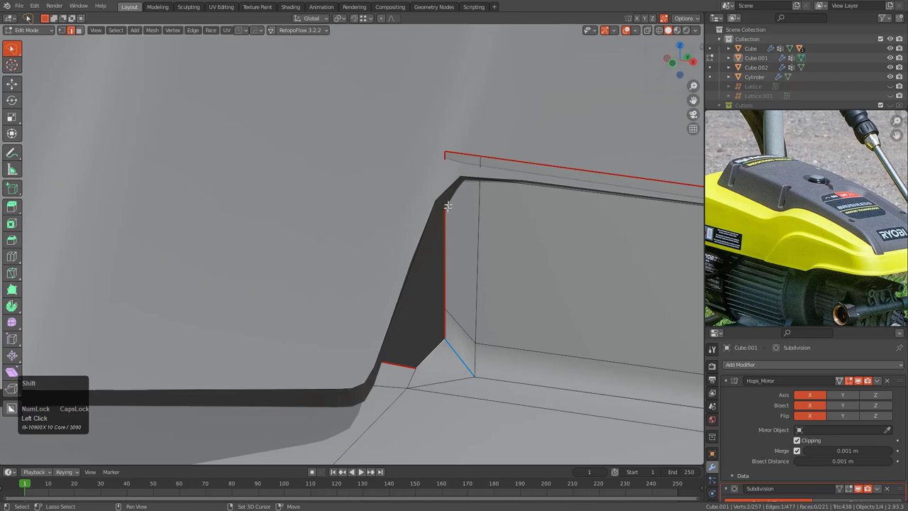
pyautogui.rightClick(439, 237)
pyautogui.click(451, 243)
pyautogui.scroll(-3, 465, 287)
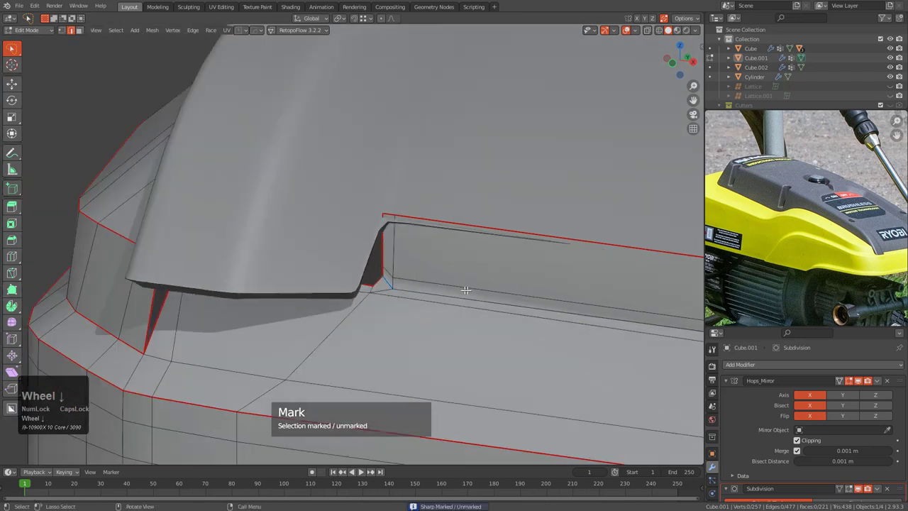
pyautogui.scroll(3, 439, 305)
pyautogui.scroll(-4, 439, 305)
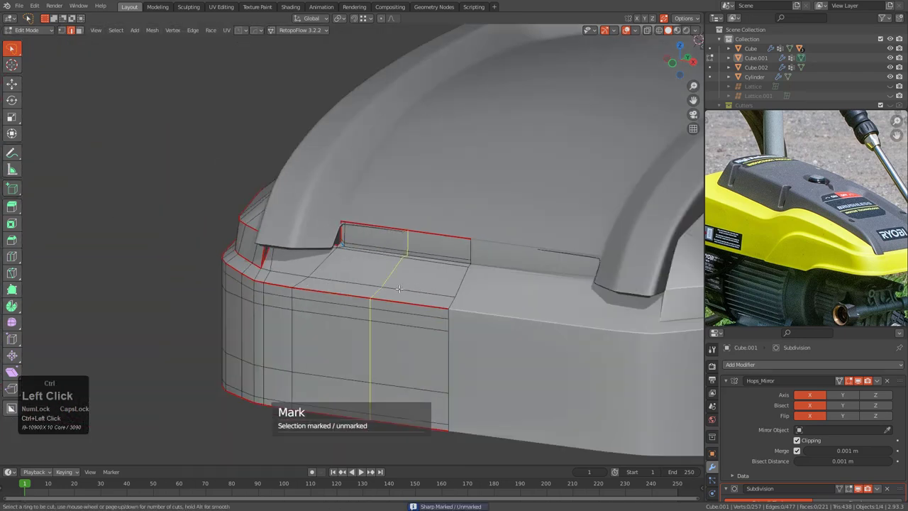
# - Add a vertical loop cut through the front wall, ledge and skirt, straighten it by scaling X to 0, and reposition it
pyautogui.click(361, 284)
pyautogui.press('x')
pyautogui.click(361, 285)
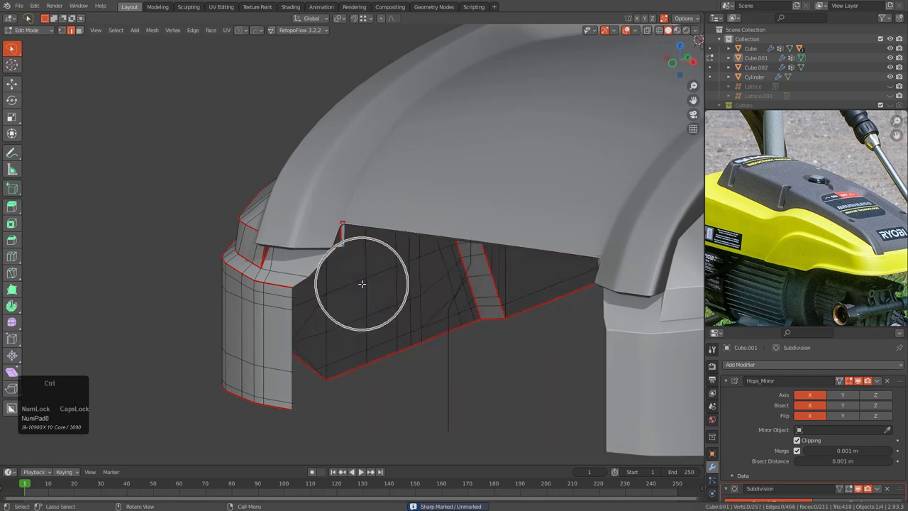
pyautogui.hotkey('ctrl', 'z')
pyautogui.press('s')
pyautogui.press('x')
pyautogui.press('0')
pyautogui.press('Return')
pyautogui.press('g')
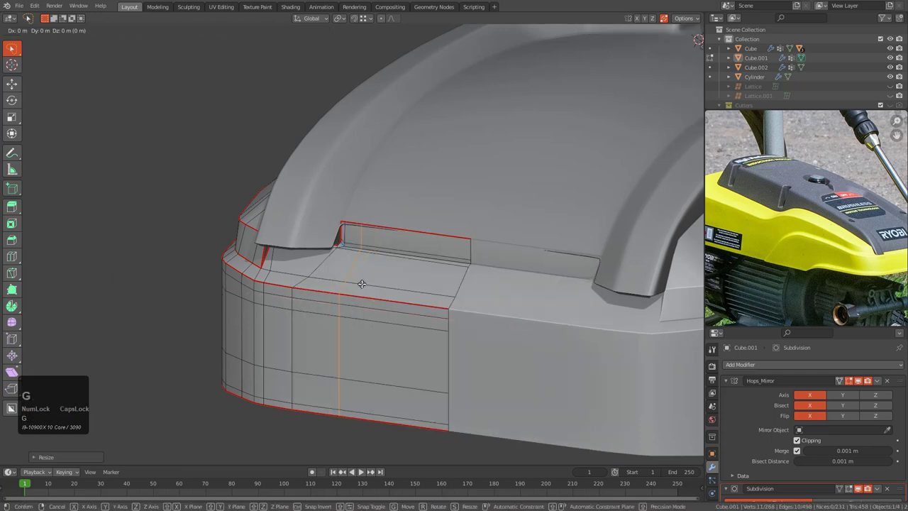
pyautogui.press('KP_Enter')
# - Add a second vertical loop cut closer to the centre and adjust the spacing of the two loops
pyautogui.hotkey('ctrl', 'r')
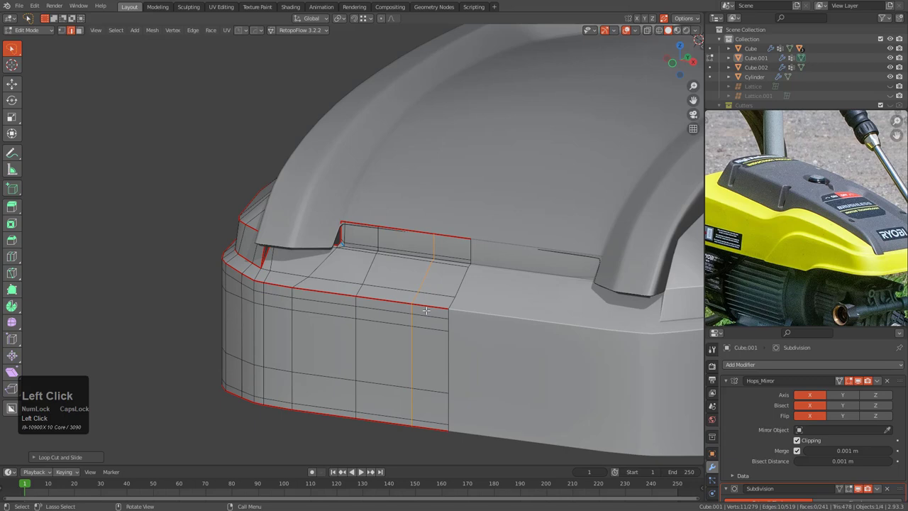
pyautogui.press('KP_Enter')
pyautogui.press('g')
pyautogui.click(417, 312)
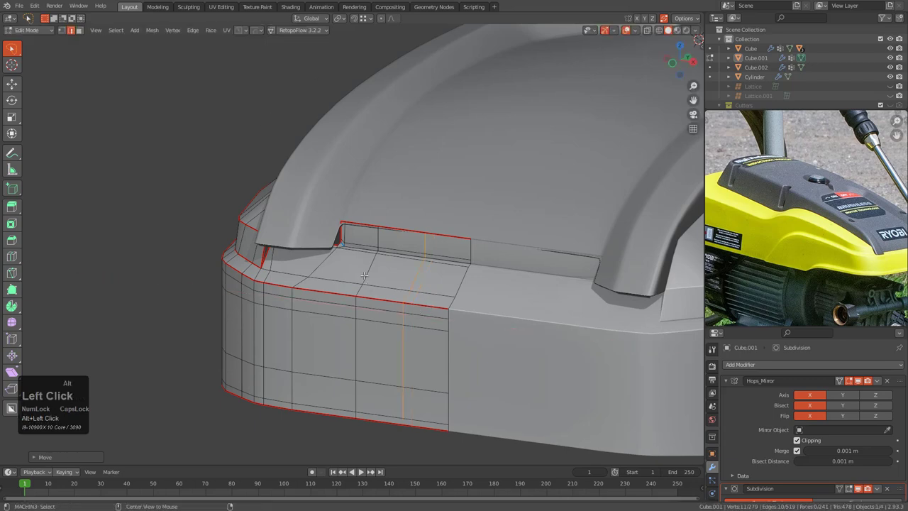
pyautogui.press('g')
pyautogui.click(361, 273)
# - Select the bottom rows of vertices of the recessed front wall and move them forward along Y so the wall slopes
pyautogui.press('Tab')
pyautogui.scroll(3, 426, 282)
pyautogui.moveTo(375, 258); pyautogui.dragTo(395, 290, button='middle')
pyautogui.press('Tab')
pyautogui.scroll(2, 368, 287)
pyautogui.press('1')
pyautogui.scroll(-3, 258, 263)
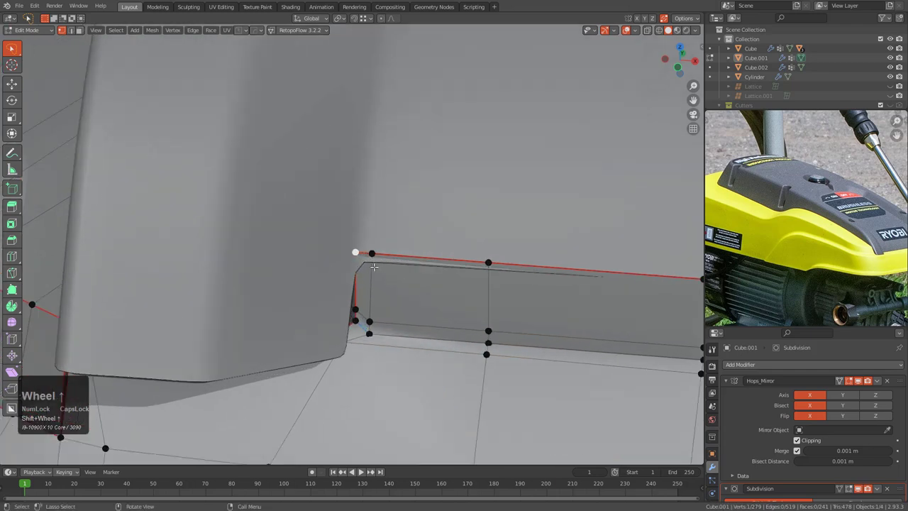
pyautogui.scroll(-3, 386, 334)
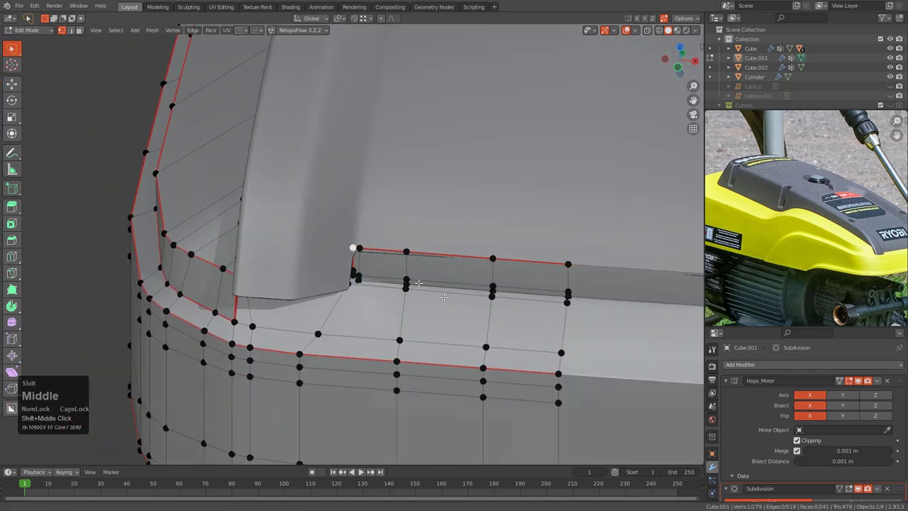
pyautogui.keyDown('shift'); pyautogui.moveTo(418, 283); pyautogui.dragTo(327, 221, button='middle'); pyautogui.keyUp('shift')
pyautogui.scroll(2, 425, 244)
pyautogui.hotkey('alt', 'a')
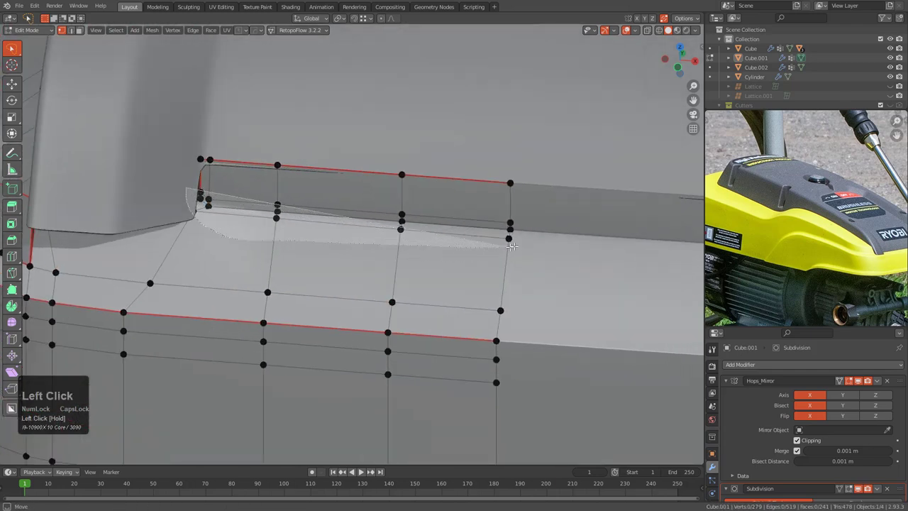
pyautogui.moveTo(248, 190); pyautogui.dragTo(250, 191)
pyautogui.moveTo(298, 243); pyautogui.dragTo(357, 308, button='middle')
pyautogui.scroll(2, 427, 293)
pyautogui.scroll(3, 428, 292)
pyautogui.press('g')
pyautogui.press('y')
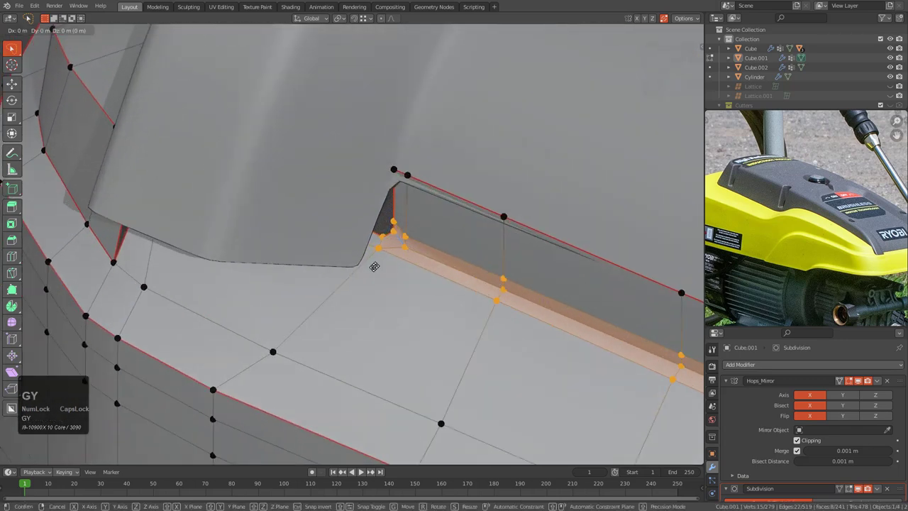
pyautogui.click(344, 293)
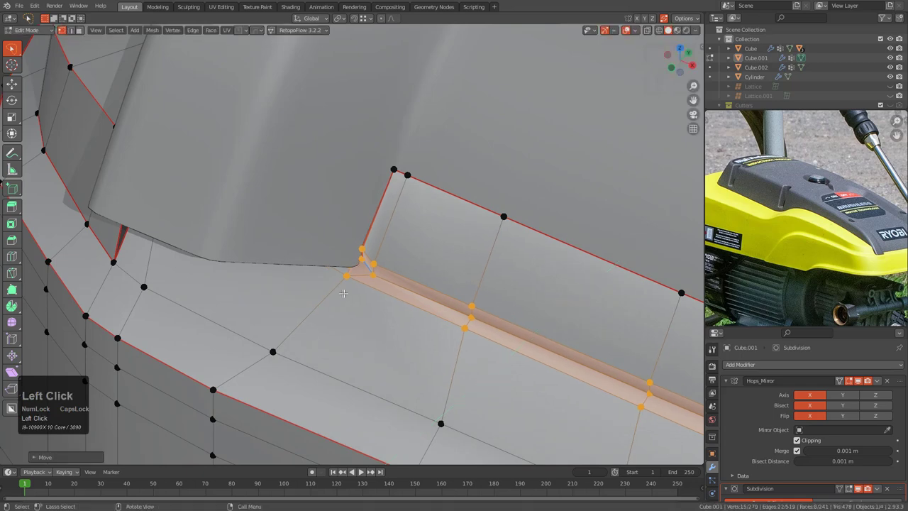
# - Try dissolving the lower edge loop of the recessed front wall
pyautogui.moveTo(344, 293); pyautogui.dragTo(376, 352, button='middle')
pyautogui.scroll(2, 374, 334)
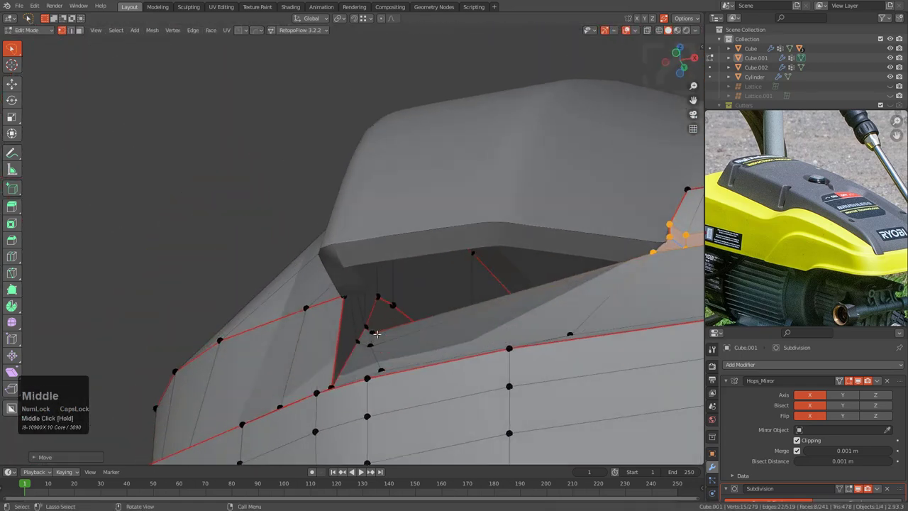
pyautogui.scroll(2, 376, 352)
pyautogui.scroll(-2, 373, 367)
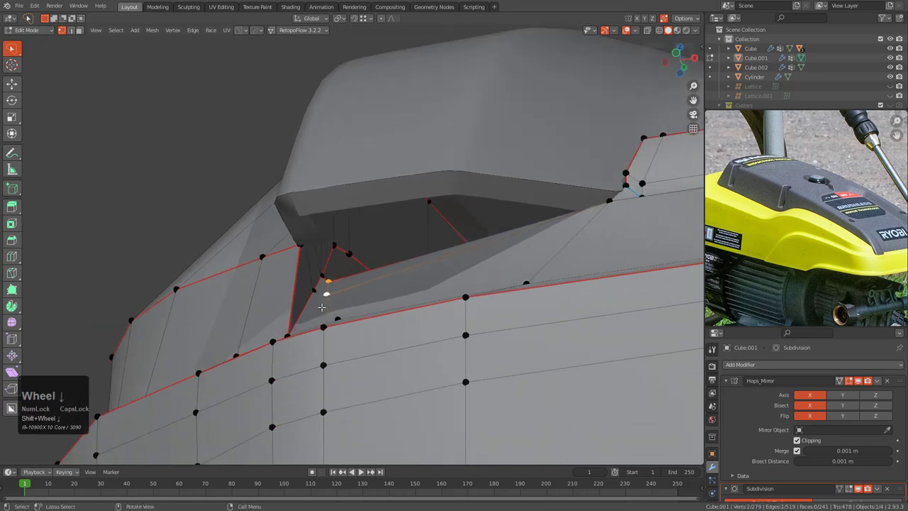
pyautogui.moveTo(324, 286); pyautogui.dragTo(295, 281, button='middle')
pyautogui.press('2')
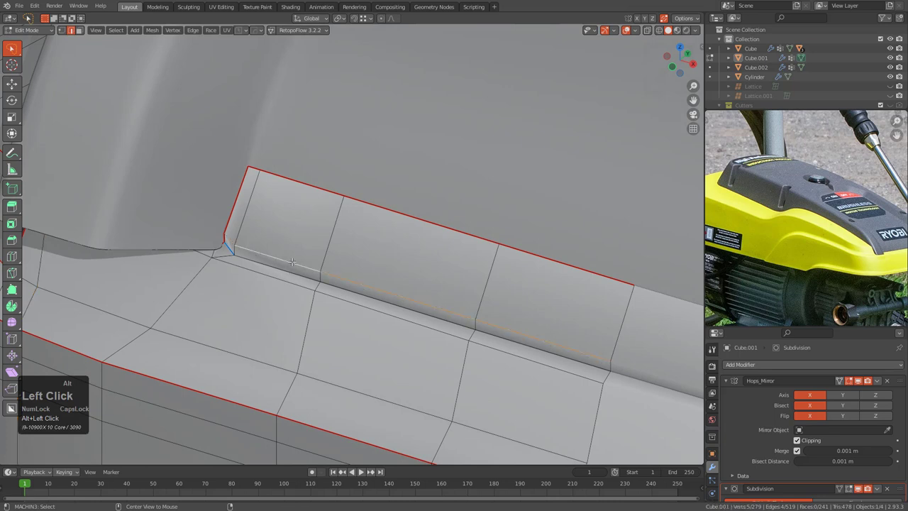
pyautogui.hotkey('ctrl', 'x')
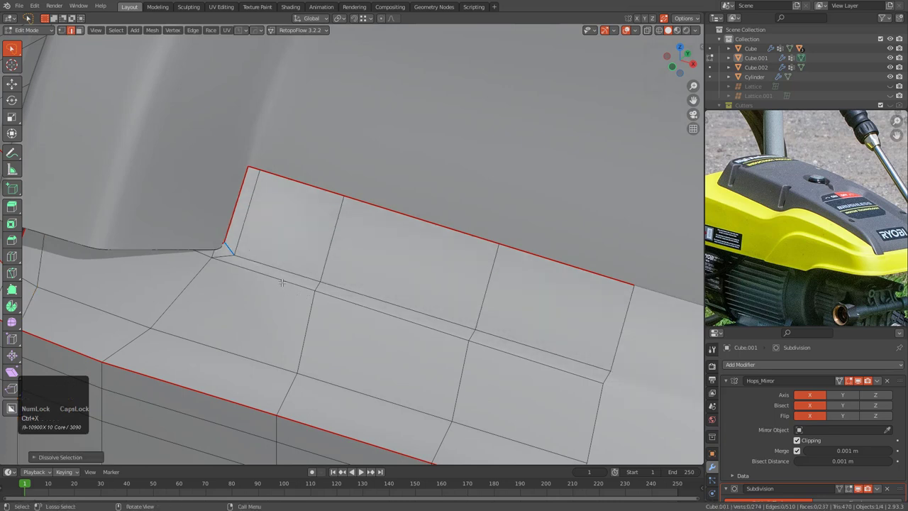
pyautogui.click(281, 282)
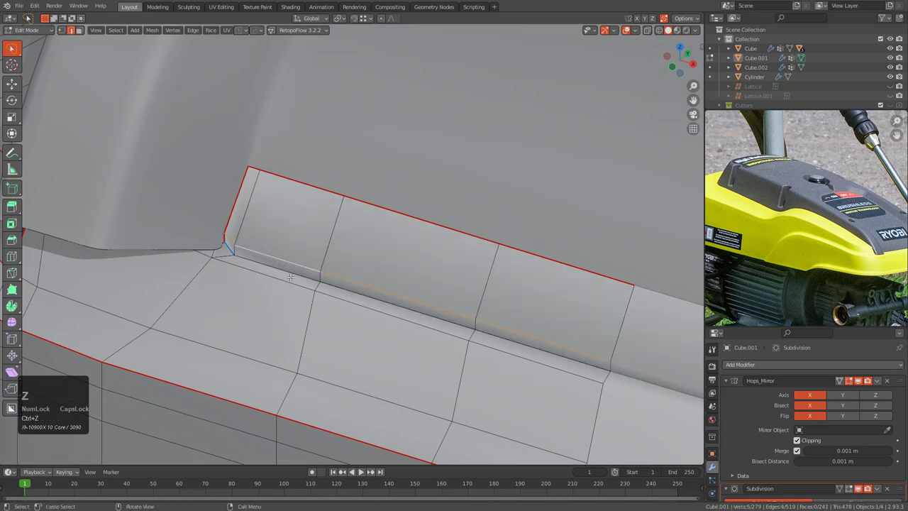
# - Edge-slide the front wall's lower loop upward to soften the crease where the wall meets the ledge
pyautogui.press('g')
pyautogui.press('g')
pyautogui.click(318, 242)
pyautogui.press('g')
pyautogui.press('g')
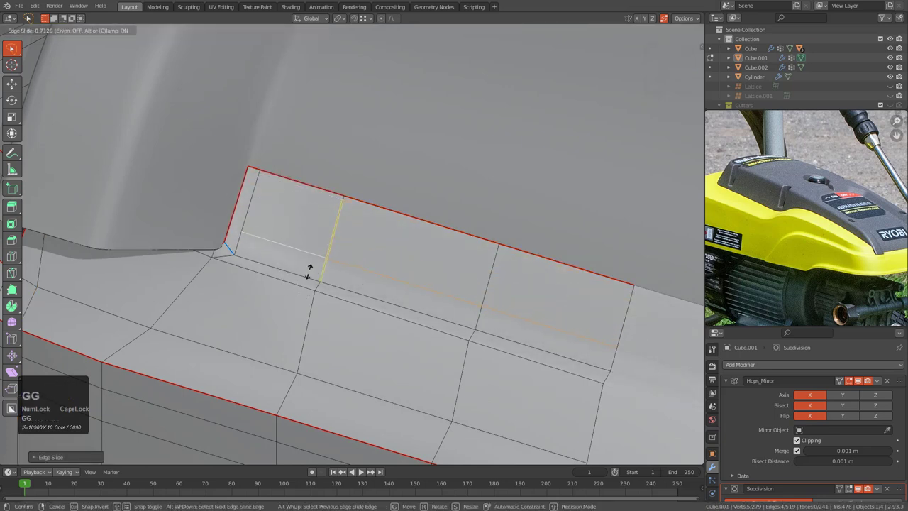
pyautogui.click(307, 279)
# - Compare the smoothed front wall and ledge with the yellow trim in the reference photo
pyautogui.press('Tab')
pyautogui.scroll(-1, 286, 317)
pyautogui.moveTo(286, 316); pyautogui.dragTo(431, 304, button='middle')
pyautogui.scroll(5, 779, 241)
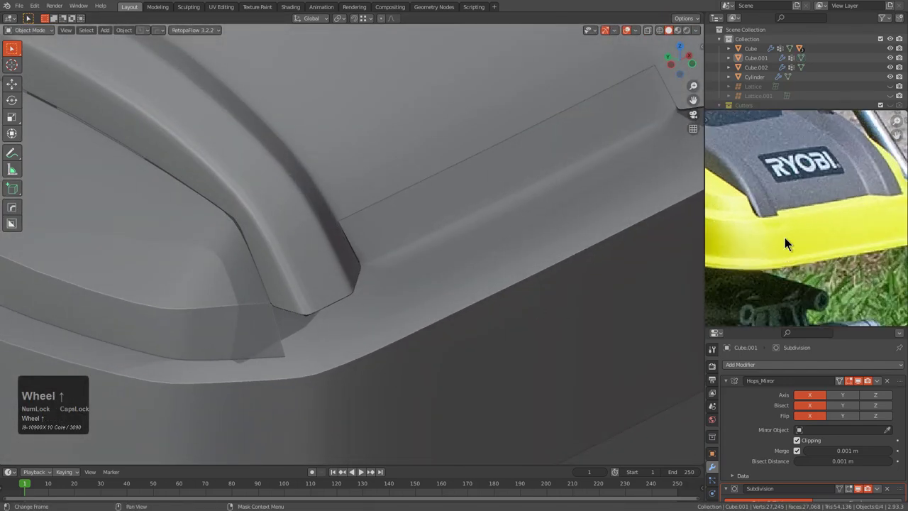
pyautogui.scroll(1, 786, 244)
pyautogui.moveTo(788, 246); pyautogui.dragTo(781, 246, button='middle')
pyautogui.scroll(-1, 782, 247)
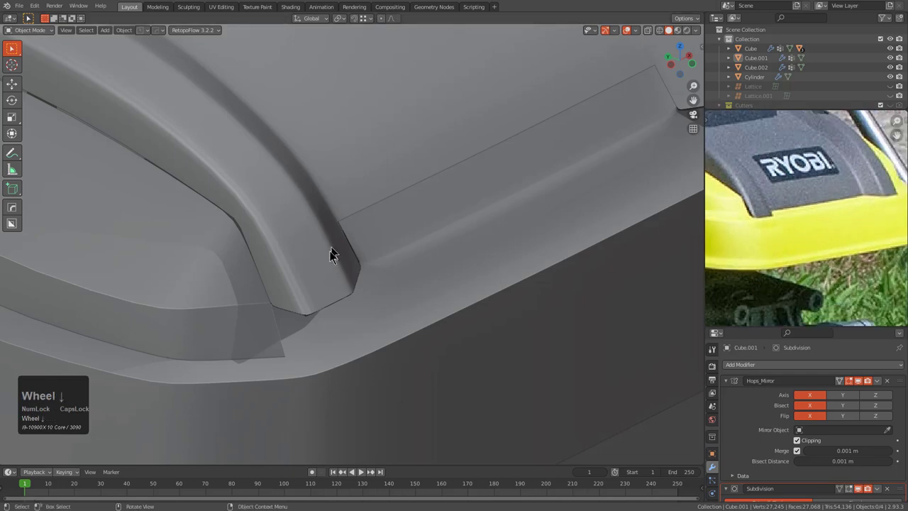
# - Adjust the edges on the ledge just in front of the recessed wall by edge-sliding them
pyautogui.press('Tab')
pyautogui.moveTo(333, 255); pyautogui.dragTo(290, 248, button='middle')
pyautogui.keyDown('shift'); pyautogui.moveTo(330, 259); pyautogui.dragTo(378, 233, button='middle'); pyautogui.keyUp('shift')
pyautogui.scroll(2, 378, 233)
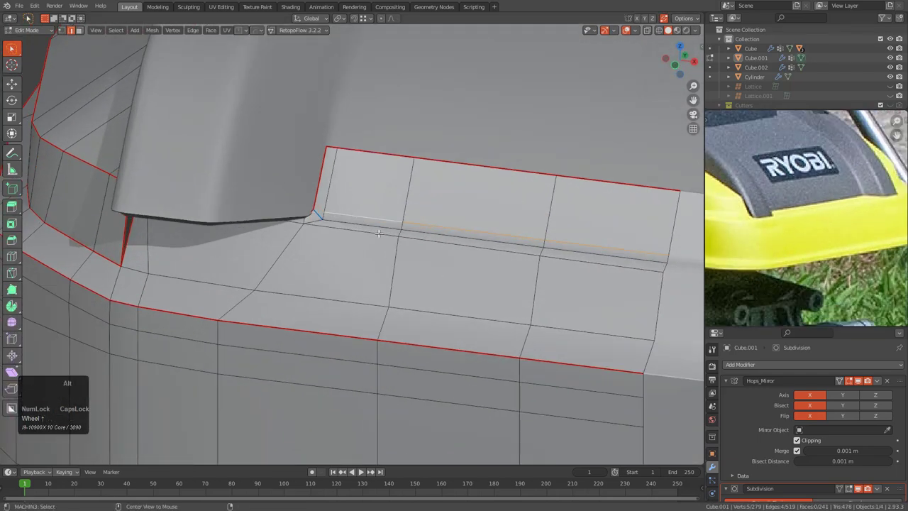
pyautogui.keyDown('shift'); pyautogui.click(370, 234); pyautogui.keyUp('shift')
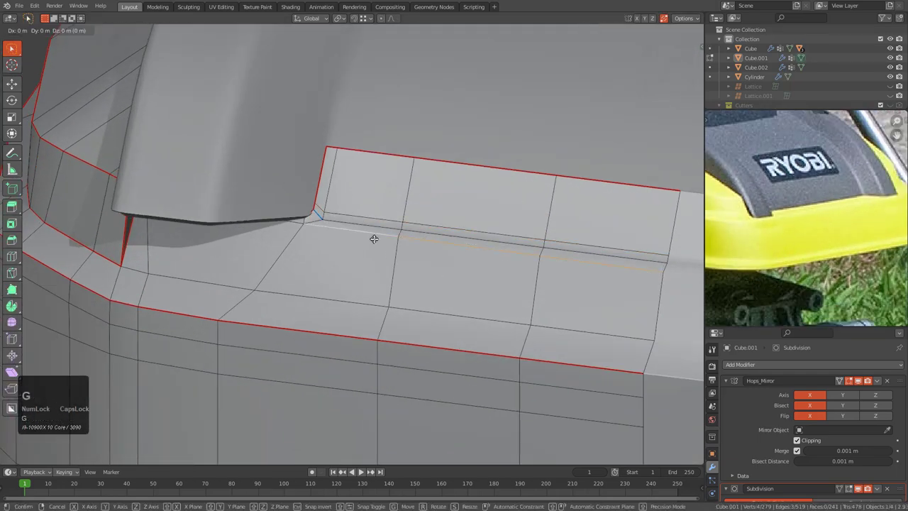
pyautogui.press('g')
pyautogui.press('g')
pyautogui.rightClick(316, 243)
pyautogui.press('g')
pyautogui.press('g')
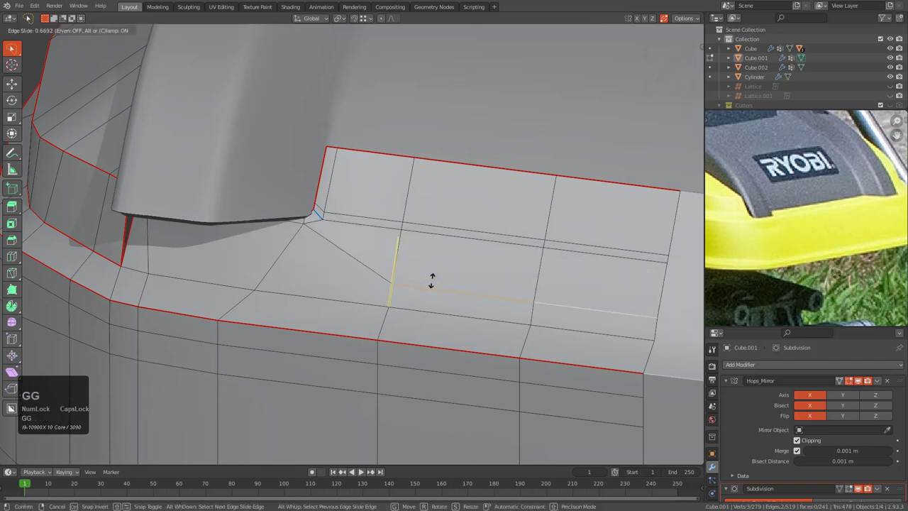
pyautogui.click(456, 253)
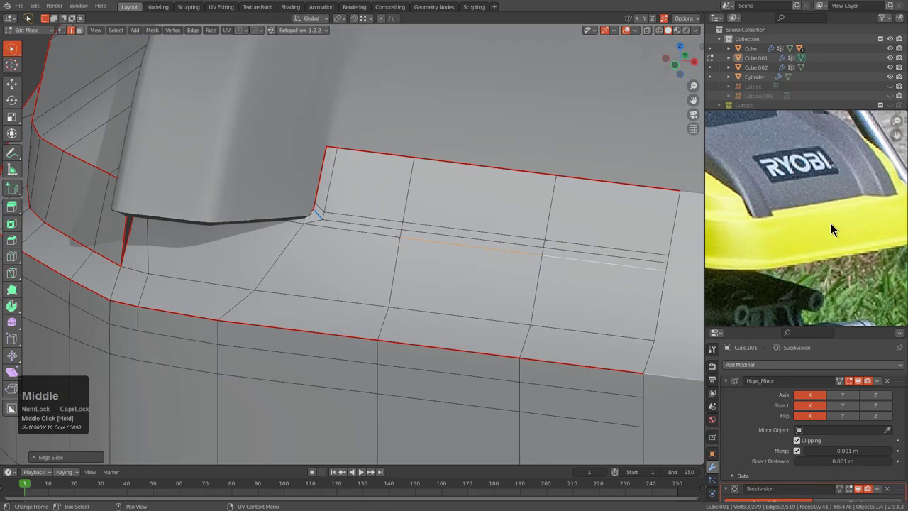
# - Enlarge the reference area to examine the yellow trim's front in the pressure washer photos, and restore the layout
pyautogui.moveTo(907, 227); pyautogui.dragTo(770, 245, button='right')
pyautogui.scroll(-3, 770, 245)
pyautogui.scroll(6, 659, 219)
pyautogui.moveTo(566, 196); pyautogui.dragTo(752, 216, button='middle')
pyautogui.scroll(4, 753, 221)
pyautogui.scroll(1, 753, 221)
pyautogui.moveTo(741, 365); pyautogui.dragTo(753, 93, button='middle')
pyautogui.scroll(-2, 753, 93)
pyautogui.scroll(3, 685, 254)
pyautogui.moveTo(684, 254); pyautogui.dragTo(570, 234, button='middle')
pyautogui.scroll(-3, 678, 221)
pyautogui.scroll(2, 717, 241)
pyautogui.scroll(2, 722, 211)
pyautogui.scroll(-2, 673, 281)
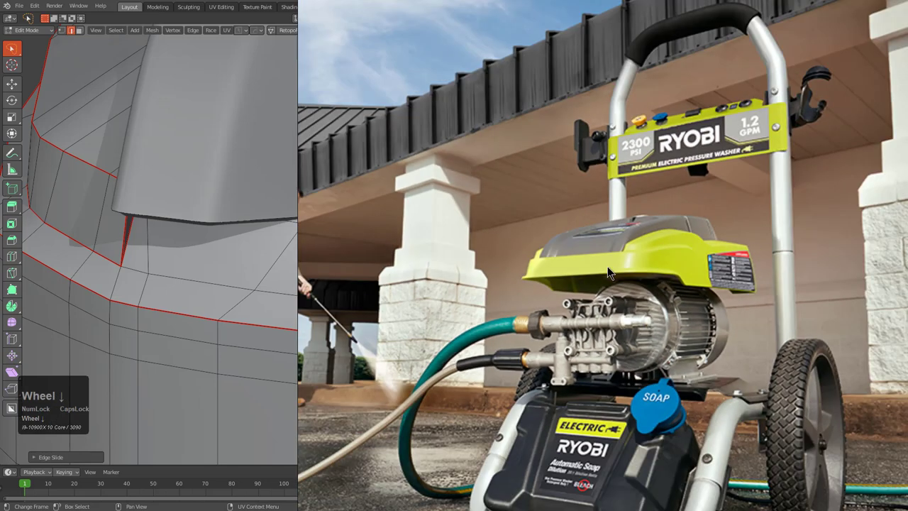
pyautogui.moveTo(504, 288); pyautogui.dragTo(907, 288, button='right')
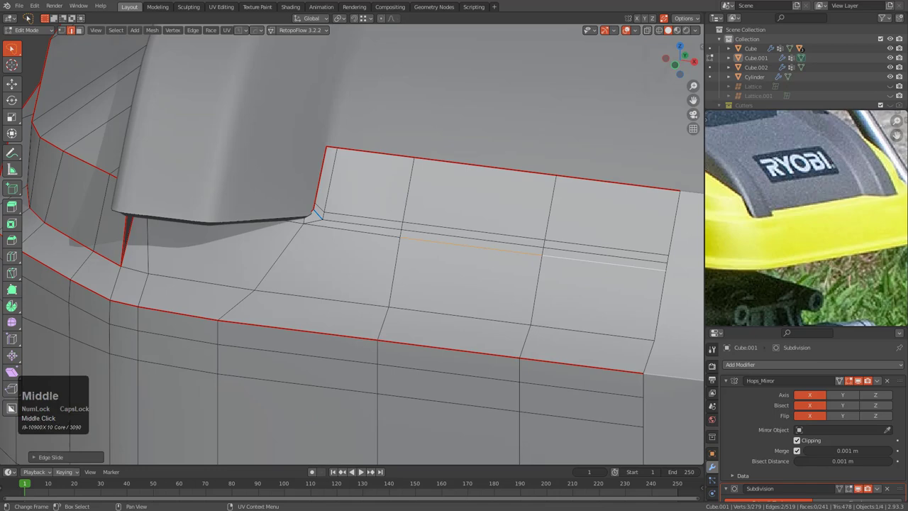
# - With X-ray on, move the column of outer wall vertices at the front corner slightly outward to round the corner
pyautogui.scroll(-2, 498, 265)
pyautogui.moveTo(478, 276); pyautogui.dragTo(502, 287, button='middle')
pyautogui.scroll(-1, 502, 287)
pyautogui.press('Tab')
pyautogui.hotkey('alt', 'a')
pyautogui.scroll(-2, 448, 306)
pyautogui.moveTo(393, 273); pyautogui.dragTo(410, 346, button='middle')
pyautogui.press('Tab')
pyautogui.scroll(2, 465, 273)
pyautogui.scroll(3, 438, 268)
pyautogui.hotkey('alt', 'z')
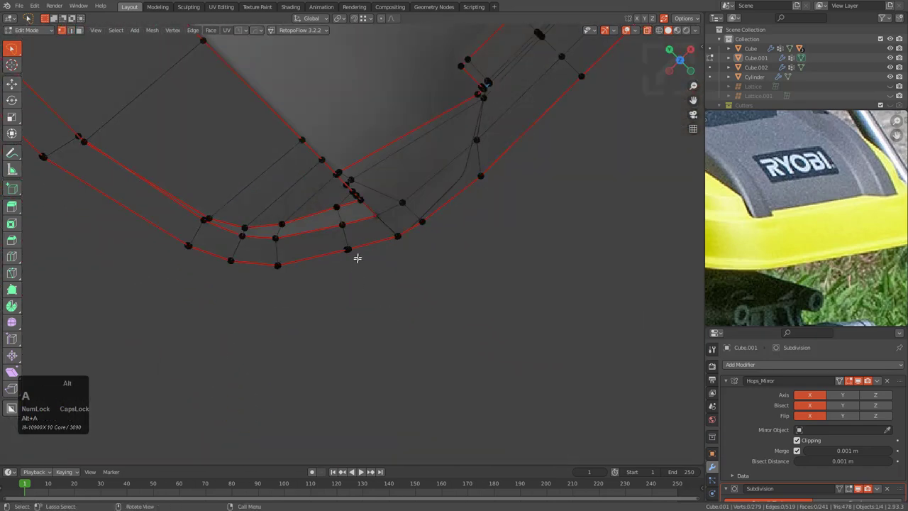
pyautogui.click(359, 252)
pyautogui.hotkey('alt', 'z')
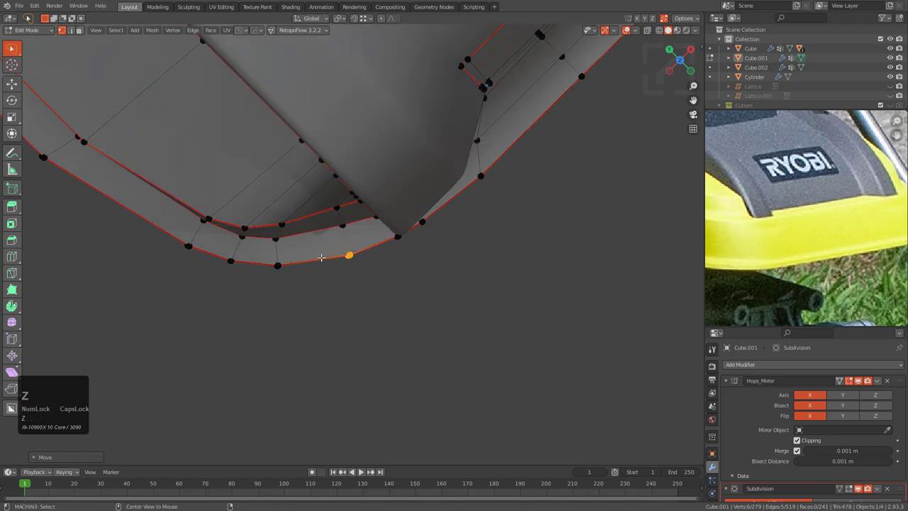
# - Slide the inner ledge corner vertex and reposition the upper rim vertex above it to even out the corner curve
pyautogui.scroll(2, 397, 280)
pyautogui.click(386, 277)
pyautogui.press('g')
pyautogui.press('g')
pyautogui.click(397, 247)
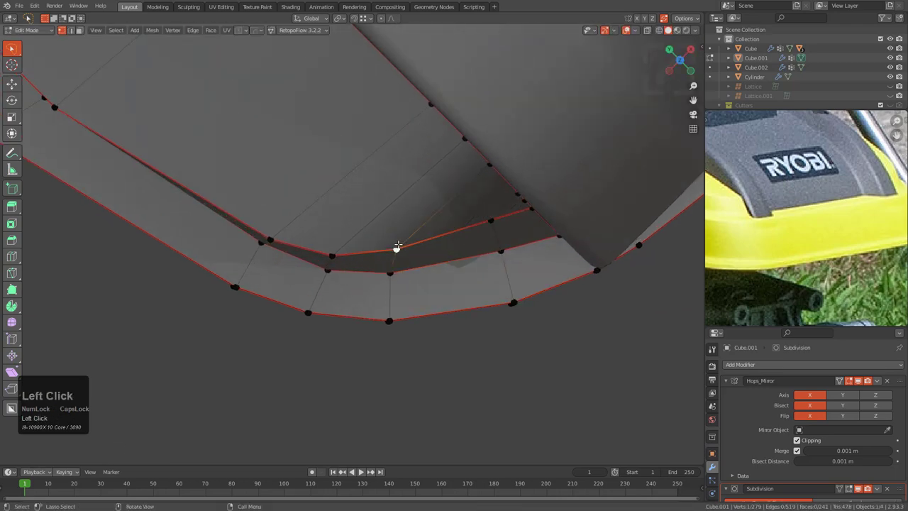
pyautogui.press('g')
pyautogui.click(384, 253)
# - Inspect the smoothed front corner and the lower side edge of the trim against the reference photo
pyautogui.press('Tab')
pyautogui.moveTo(403, 247); pyautogui.dragTo(363, 198, button='middle')
pyautogui.scroll(3, 363, 198)
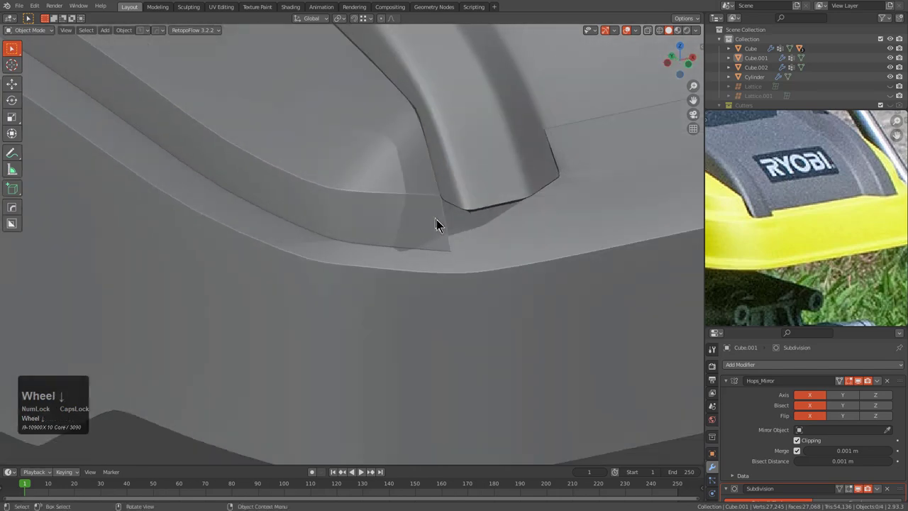
pyautogui.keyDown('shift'); pyautogui.moveTo(435, 223); pyautogui.dragTo(349, 249, button='middle'); pyautogui.keyUp('shift')
pyautogui.scroll(-2, 429, 286)
pyautogui.scroll(-3, 349, 249)
pyautogui.keyDown('shift'); pyautogui.moveTo(349, 250); pyautogui.dragTo(399, 247, button='middle'); pyautogui.keyUp('shift')
pyautogui.scroll(-2, 392, 288)
pyautogui.scroll(3, 494, 266)
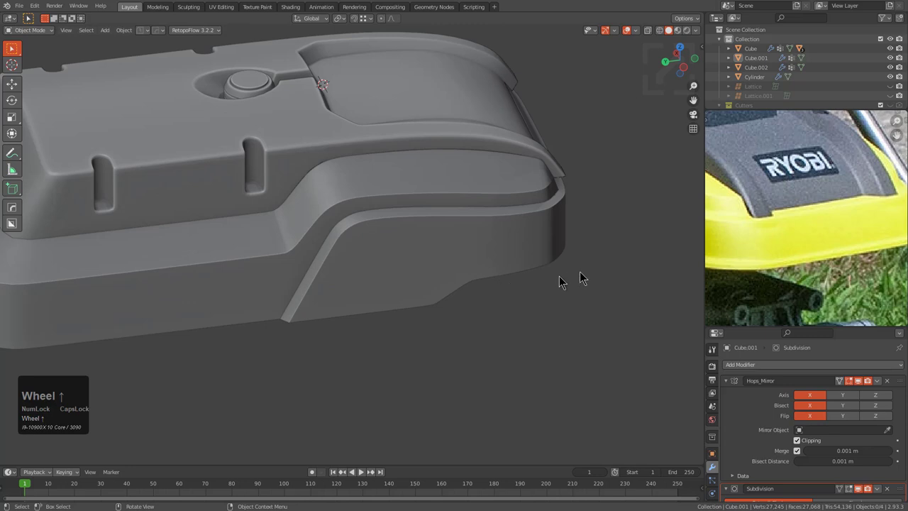
pyautogui.scroll(-1, 652, 238)
pyautogui.moveTo(772, 256); pyautogui.dragTo(760, 227, button='middle')
pyautogui.scroll(-2, 780, 242)
pyautogui.moveTo(402, 345); pyautogui.dragTo(406, 311, button='middle')
pyautogui.scroll(2, 425, 312)
# - Extrude the thin strip of faces along the front bottom edge and expand it outward with Shrink/Fatten to form a lip
pyautogui.press('Tab')
pyautogui.scroll(3, 478, 316)
pyautogui.press('2')
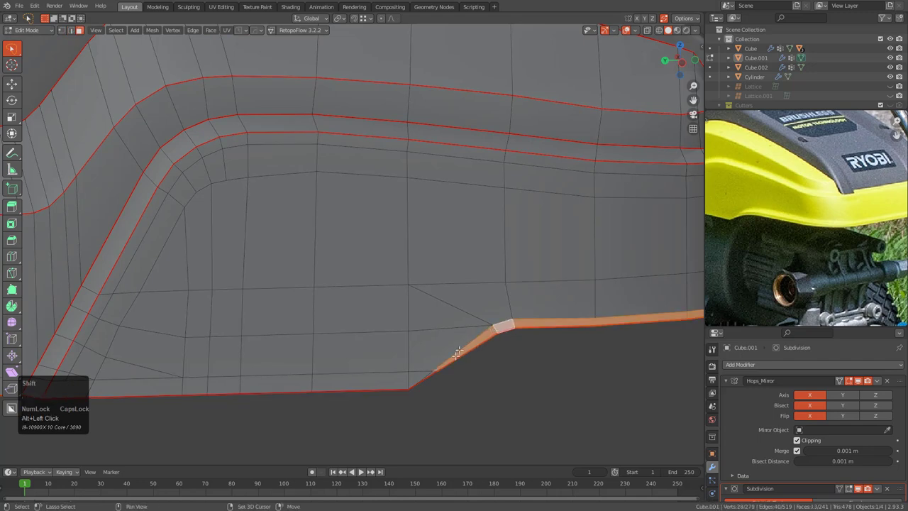
pyautogui.scroll(5, 457, 352)
pyautogui.keyDown('shift'); pyautogui.scroll(2, 335, 281); pyautogui.keyUp('shift')
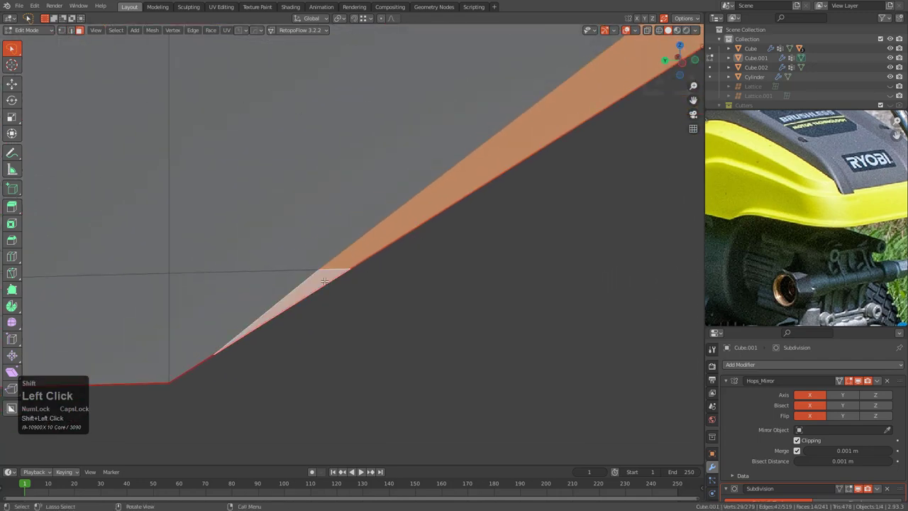
pyautogui.scroll(-7, 325, 282)
pyautogui.keyDown('shift'); pyautogui.moveTo(582, 207); pyautogui.dragTo(295, 299, button='middle'); pyautogui.keyUp('shift')
pyautogui.scroll(-5, 436, 238)
pyautogui.moveTo(553, 212); pyautogui.dragTo(482, 248, button='middle')
pyautogui.keyDown('shift'); pyautogui.moveTo(583, 227); pyautogui.dragTo(401, 278, button='middle'); pyautogui.keyUp('shift')
pyautogui.hotkey('alt', 's')
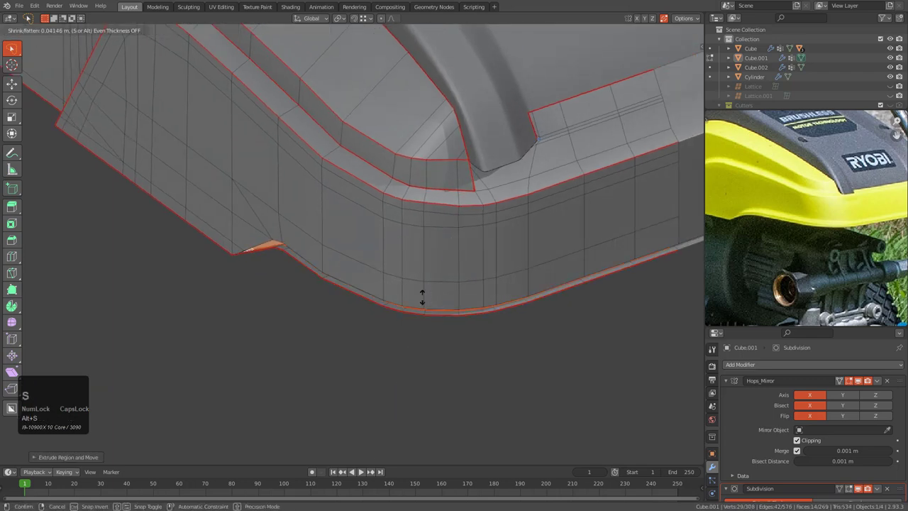
pyautogui.click(427, 314)
# - Merge the lip's outer end vertex into the adjacent bottom-edge vertex with At Last so the lip tapers to a point
pyautogui.scroll(-1, 390, 322)
pyautogui.moveTo(427, 314); pyautogui.dragTo(461, 284, button='middle')
pyautogui.press('Tab')
pyautogui.press('Tab')
pyautogui.keyDown('shift'); pyautogui.moveTo(460, 284); pyautogui.dragTo(414, 280, button='middle'); pyautogui.keyUp('shift')
pyautogui.scroll(5, 423, 311)
pyautogui.scroll(2, 407, 275)
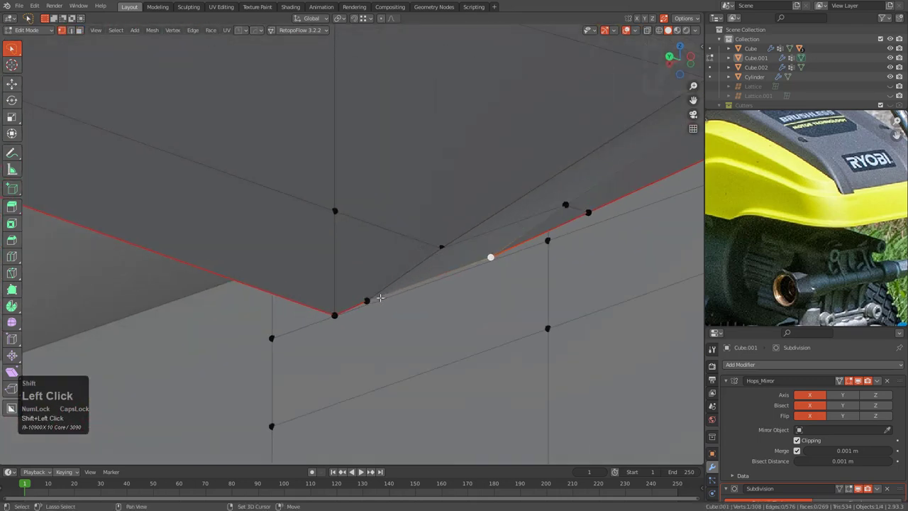
pyautogui.press('m')
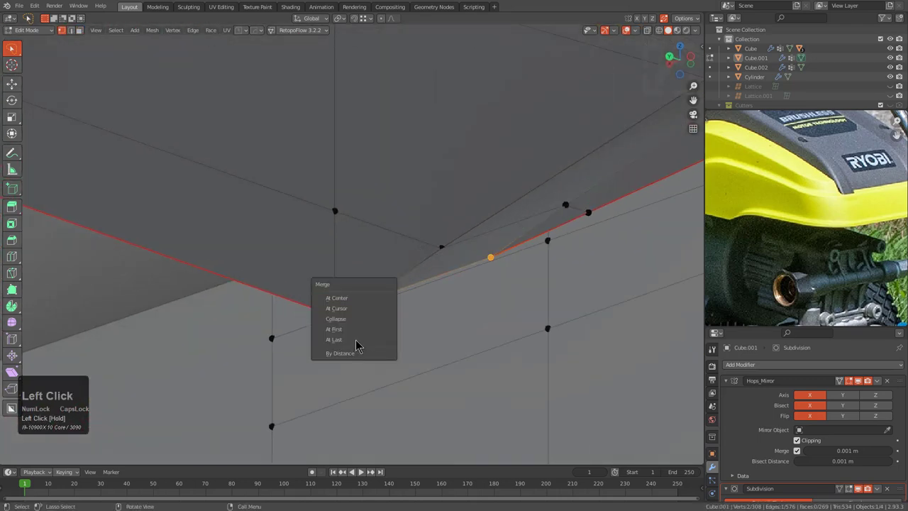
pyautogui.click(355, 340)
# - Move the short outer edge nearest the lip's pointed end inward along X
pyautogui.moveTo(371, 331); pyautogui.dragTo(468, 263, button='middle')
pyautogui.press('2')
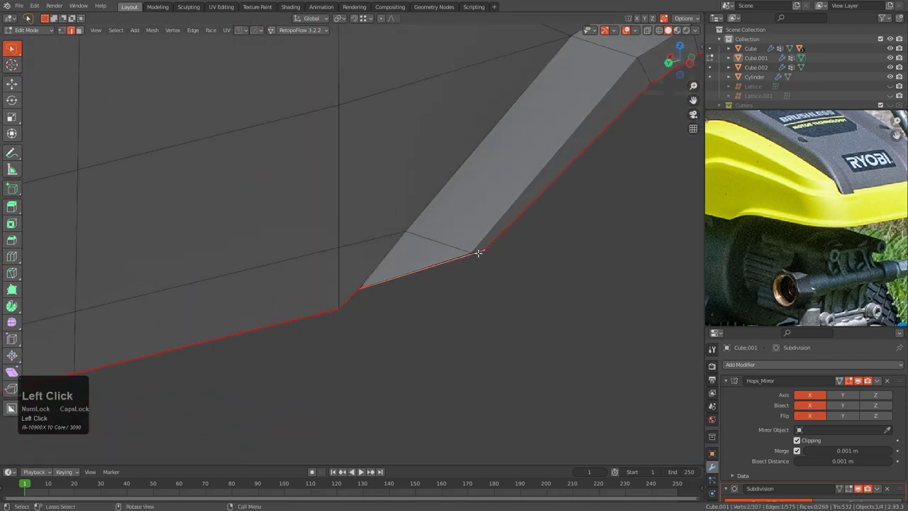
pyautogui.press('g')
pyautogui.press('x')
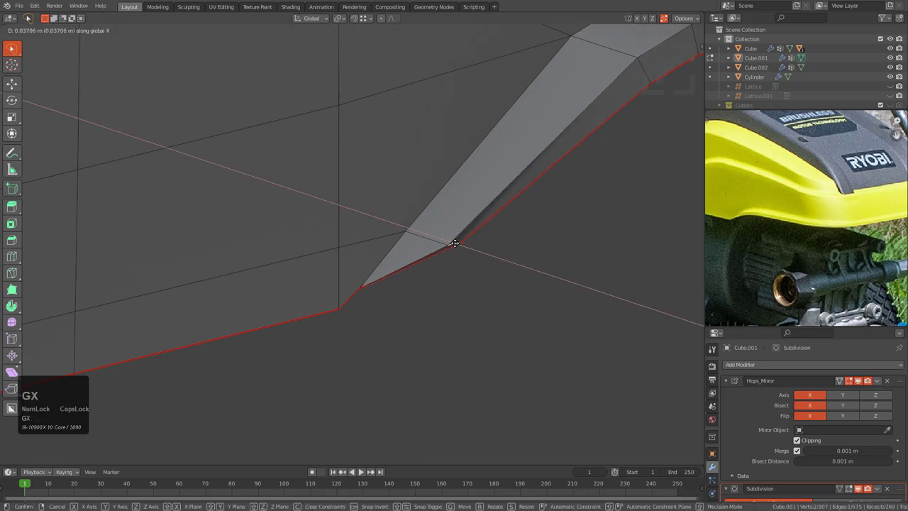
pyautogui.click(433, 235)
# - Pull the two short outer lip edges at the bend inward to narrow the lip there
pyautogui.scroll(-2, 497, 209)
pyautogui.scroll(2, 347, 300)
pyautogui.keyDown('shift'); pyautogui.moveTo(517, 201); pyautogui.dragTo(290, 324, button='middle'); pyautogui.keyUp('shift')
pyautogui.click(284, 321)
pyautogui.press('g')
pyautogui.press('x')
pyautogui.click(264, 310)
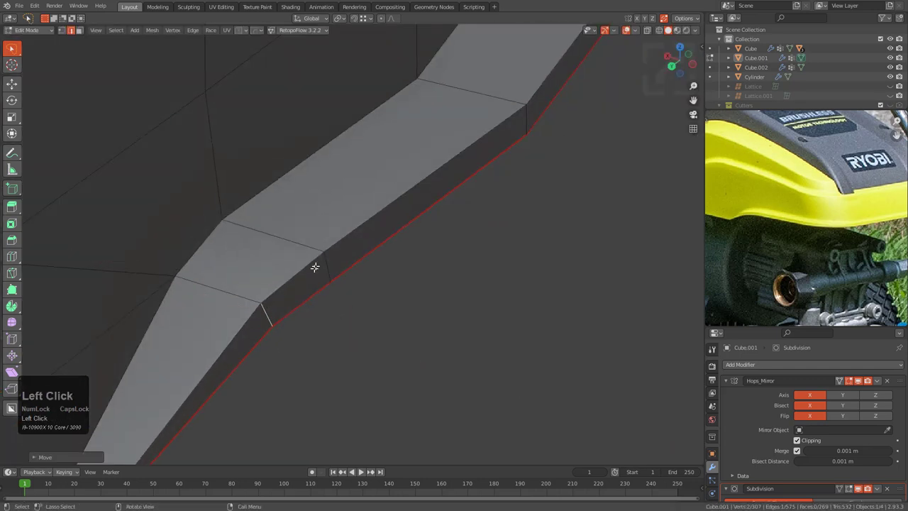
pyautogui.click(329, 265)
pyautogui.press('g')
pyautogui.click(320, 258)
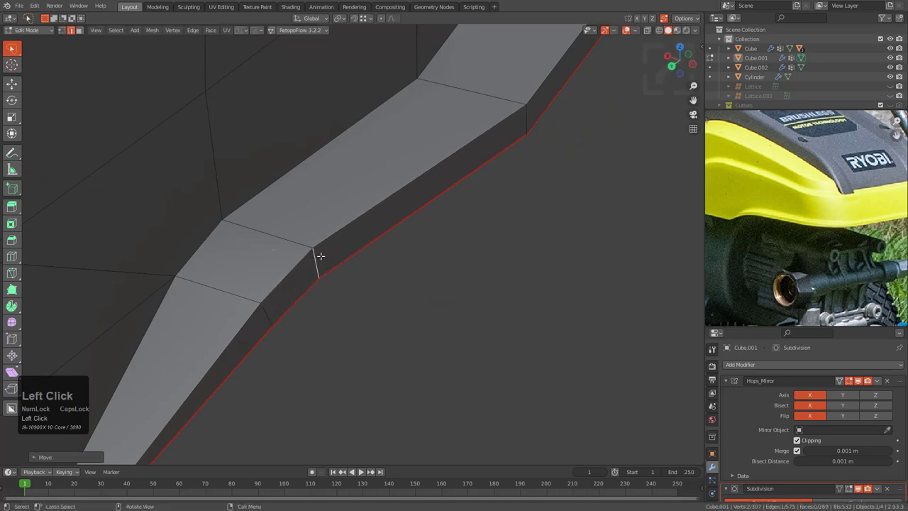
# - Move the next outer lip edge beyond the bend slightly inward along X and check the smoothed lip
pyautogui.moveTo(320, 259); pyautogui.dragTo(375, 314, button='middle')
pyautogui.scroll(2, 427, 276)
pyautogui.click(427, 276)
pyautogui.press('g')
pyautogui.press('x')
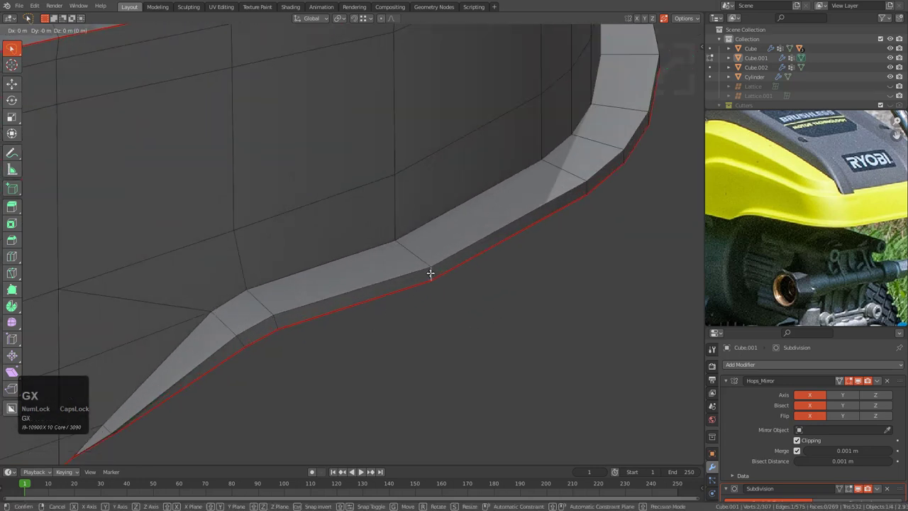
pyautogui.click(429, 268)
pyautogui.press('Tab')
pyautogui.moveTo(430, 266); pyautogui.dragTo(455, 260, button='middle')
pyautogui.press('Tab')
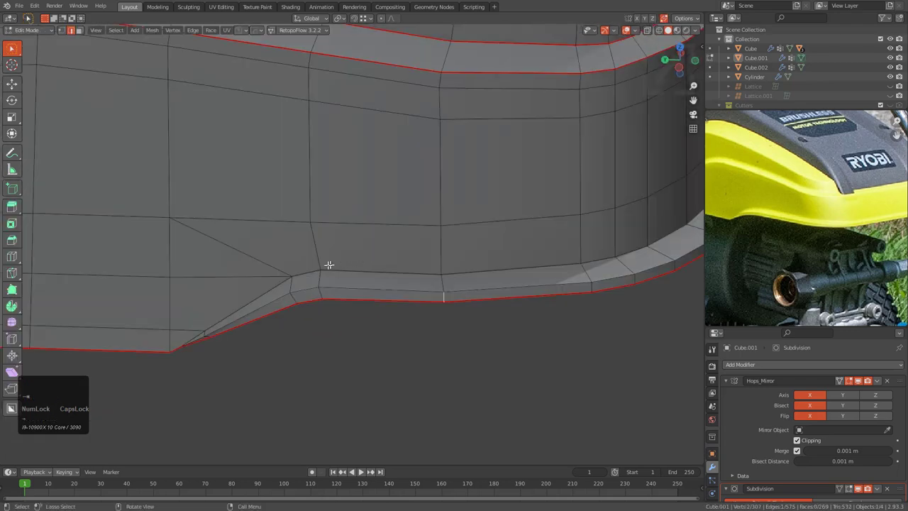
# - Mark the lip's inner edge loop as sharp where it meets the wall, including the edges down to the pointed end
pyautogui.scroll(2, 324, 267)
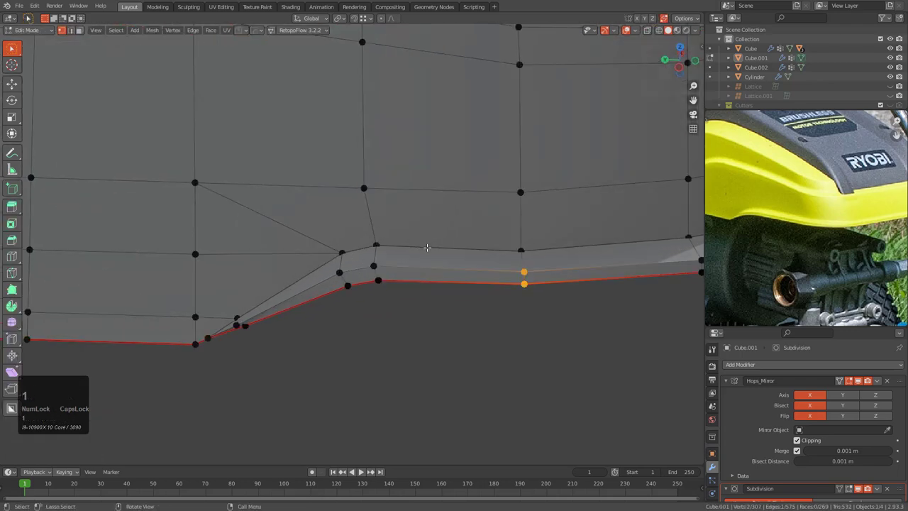
pyautogui.scroll(-3, 427, 247)
pyautogui.moveTo(563, 246); pyautogui.dragTo(458, 297, button='middle')
pyautogui.hotkey('alt', 'a')
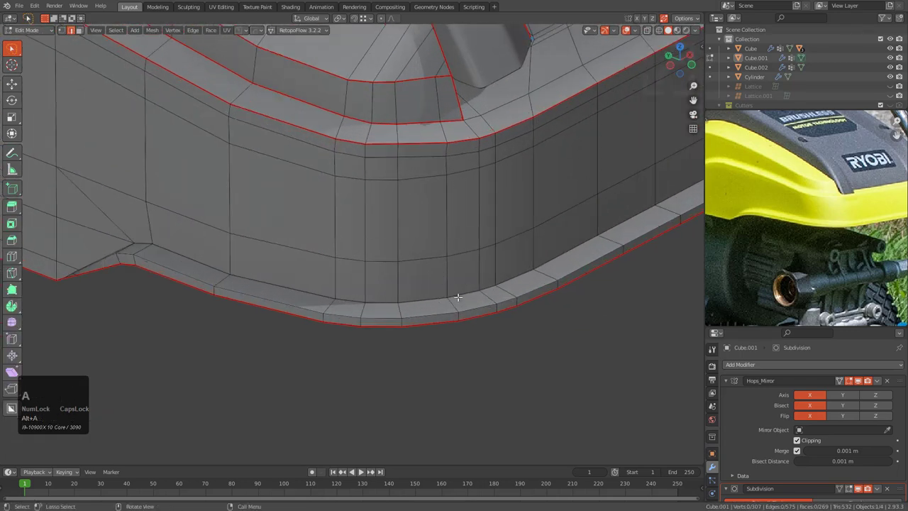
pyautogui.moveTo(227, 294); pyautogui.dragTo(302, 306, button='middle')
pyautogui.scroll(4, 340, 330)
pyautogui.keyDown('shift'); pyautogui.moveTo(270, 348); pyautogui.dragTo(391, 267, button='middle'); pyautogui.keyUp('shift')
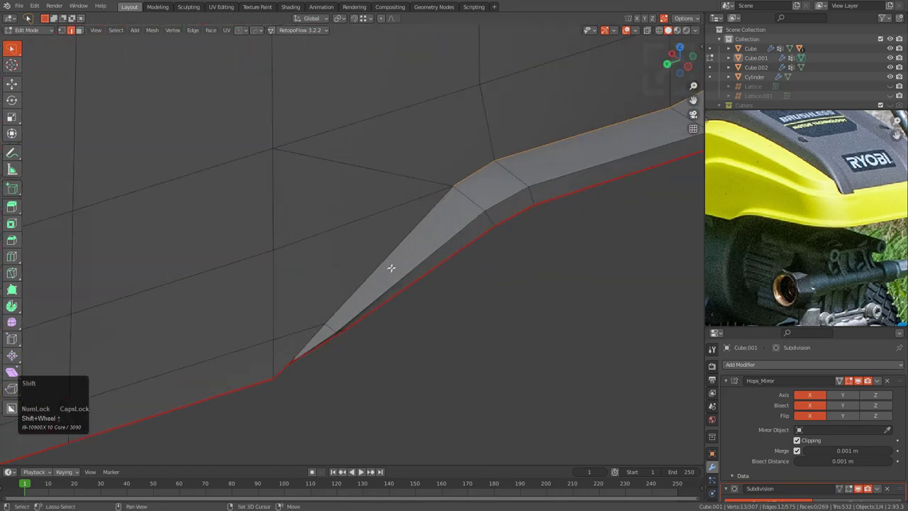
pyautogui.keyDown('shift'); pyautogui.click(389, 267); pyautogui.keyUp('shift')
pyautogui.rightClick(420, 267)
pyautogui.click(422, 268)
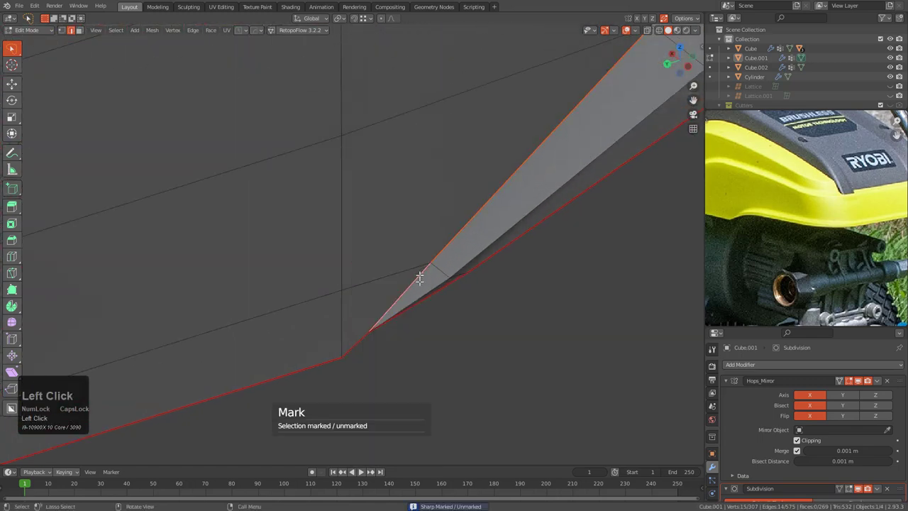
pyautogui.press('Tab')
pyautogui.moveTo(418, 284); pyautogui.dragTo(385, 251, button='middle')
pyautogui.press('Tab')
pyautogui.scroll(1, 385, 251)
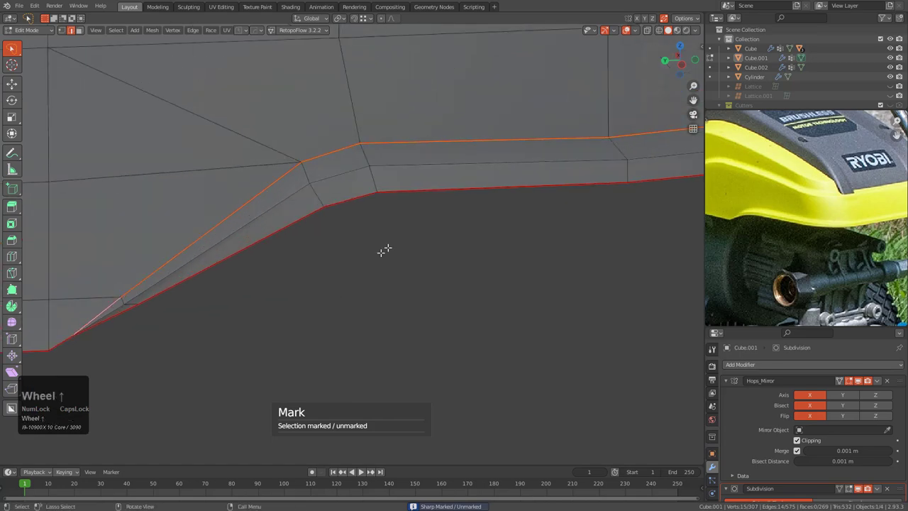
# - Mark the lip's outer fold edge loop as sharp and check the smoothed result
pyautogui.scroll(-4, 426, 244)
pyautogui.moveTo(498, 245); pyautogui.dragTo(472, 287, button='middle')
pyautogui.scroll(-2, 464, 292)
pyautogui.rightClick(454, 298)
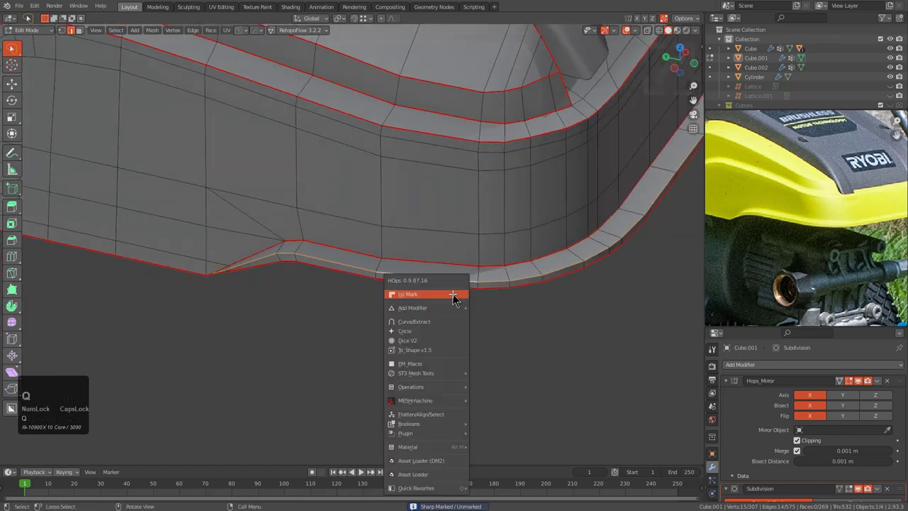
pyautogui.click(454, 298)
pyautogui.scroll(3, 418, 292)
pyautogui.scroll(1, 418, 292)
pyautogui.press('Tab')
pyautogui.keyDown('shift'); pyautogui.moveTo(426, 312); pyautogui.dragTo(430, 278, button='middle'); pyautogui.keyUp('shift')
pyautogui.press('Tab')
pyautogui.scroll(4, 401, 314)
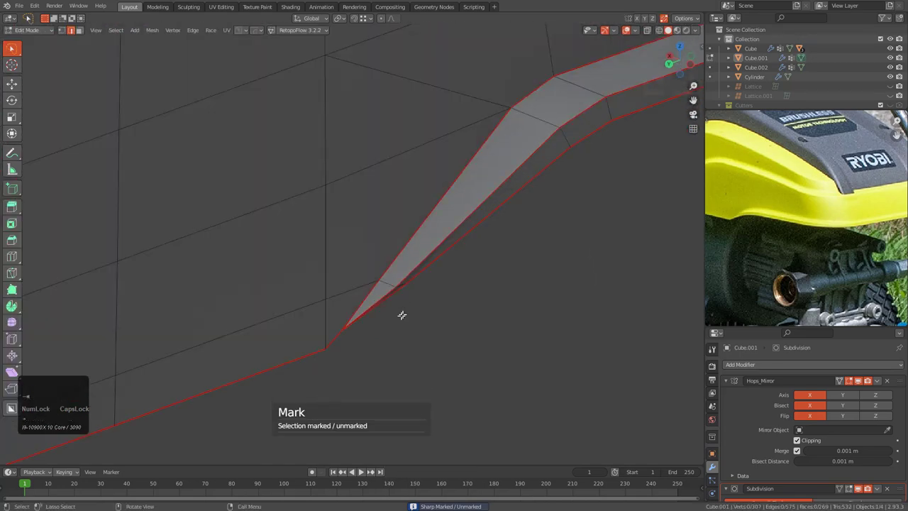
# - Reroute the wall edges at the lip's pointed end by connecting the wall vertex to the lip and sliding the lower wall vertex away
pyautogui.keyDown('shift'); pyautogui.moveTo(341, 375); pyautogui.dragTo(399, 289, button='middle'); pyautogui.keyUp('shift')
pyautogui.scroll(1, 408, 289)
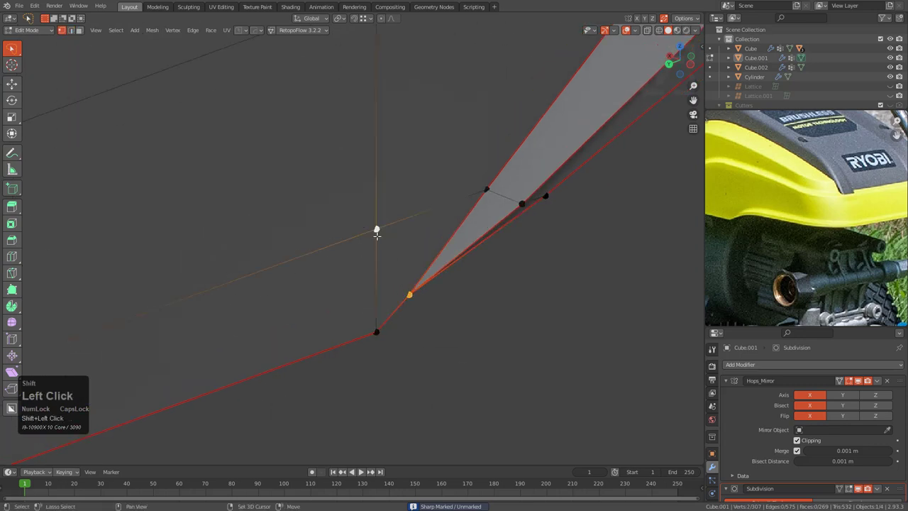
pyautogui.scroll(-2, 377, 234)
pyautogui.keyDown('shift'); pyautogui.scroll(-2, 393, 292); pyautogui.keyUp('shift')
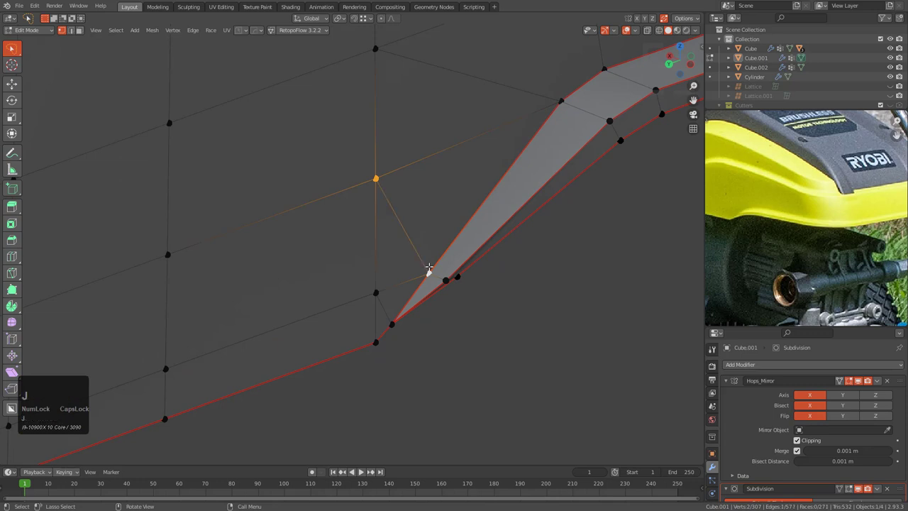
pyautogui.press('g')
pyautogui.press('g')
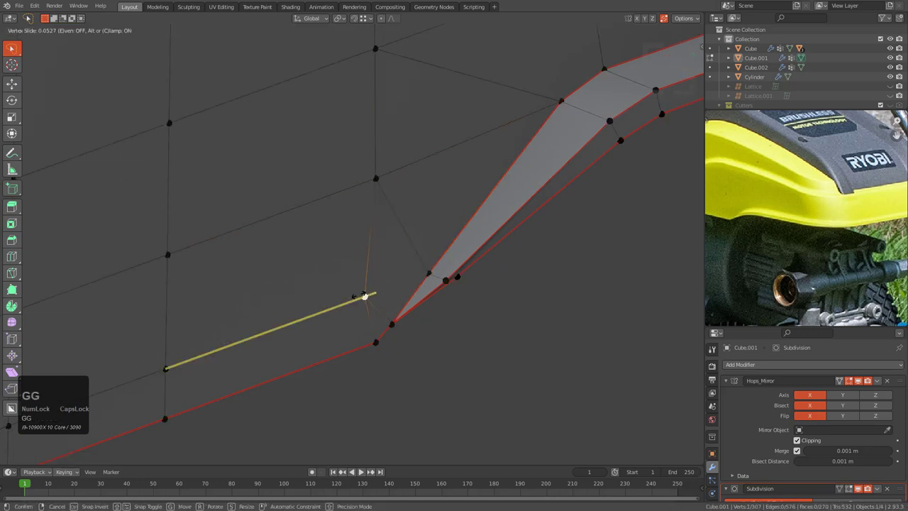
pyautogui.click(355, 300)
pyautogui.keyDown('shift'); pyautogui.scroll(3, 358, 287); pyautogui.keyUp('shift')
pyautogui.scroll(2, 381, 259)
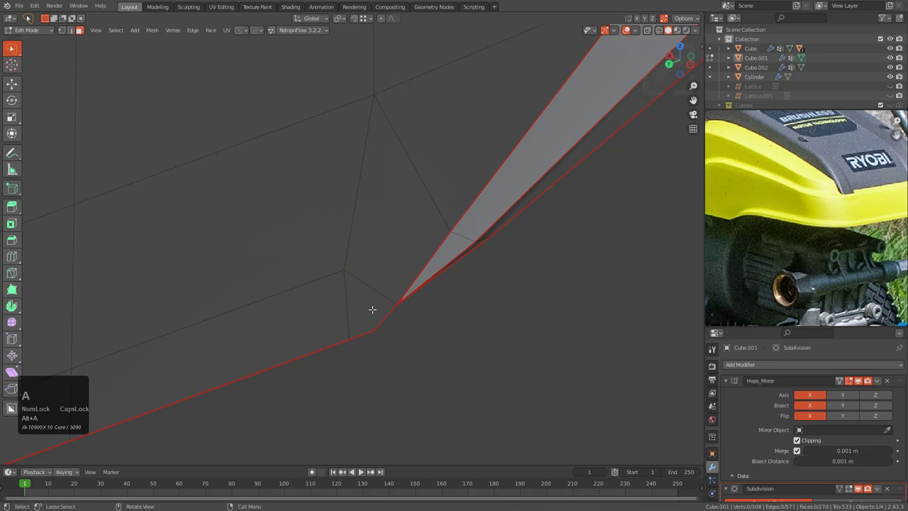
# - Inspect the smoothed lip and the whole cover from the front corner and the side against the reference photo
pyautogui.scroll(-8, 371, 309)
pyautogui.moveTo(430, 223); pyautogui.dragTo(445, 273, button='middle')
pyautogui.scroll(5, 397, 266)
pyautogui.press('Tab')
pyautogui.scroll(-1, 407, 230)
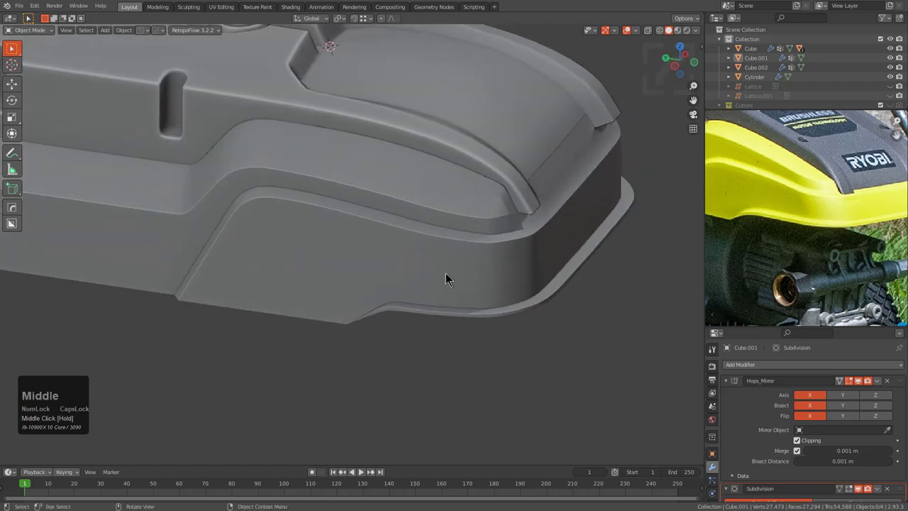
pyautogui.scroll(-3, 789, 234)
pyautogui.moveTo(789, 234); pyautogui.dragTo(840, 242, button='middle')
pyautogui.scroll(-1, 826, 240)
pyautogui.scroll(-2, 270, 254)
pyautogui.moveTo(375, 284); pyautogui.dragTo(408, 254, button='middle')
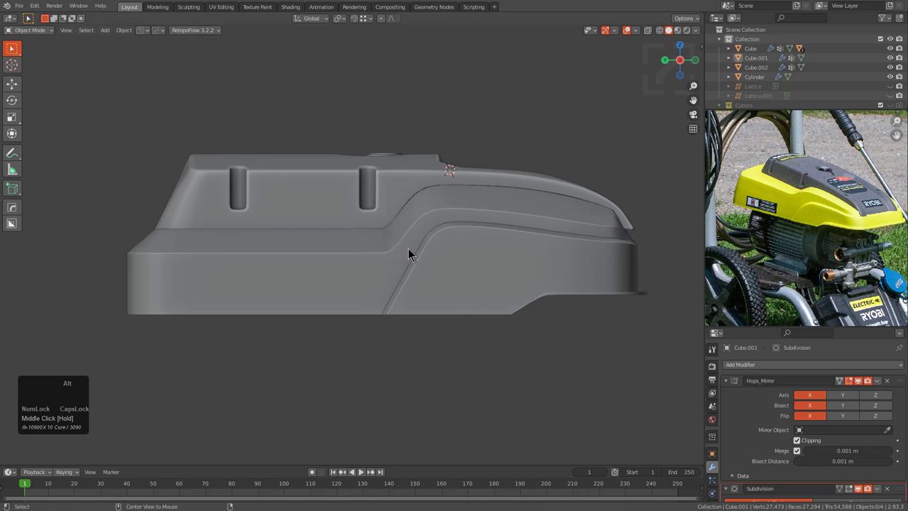
# - Select the trim's middle crease loop and examine where it meets the front rib, comparing it with a close-up of the reference photo
pyautogui.press('Tab')
pyautogui.hotkey('alt', 'z')
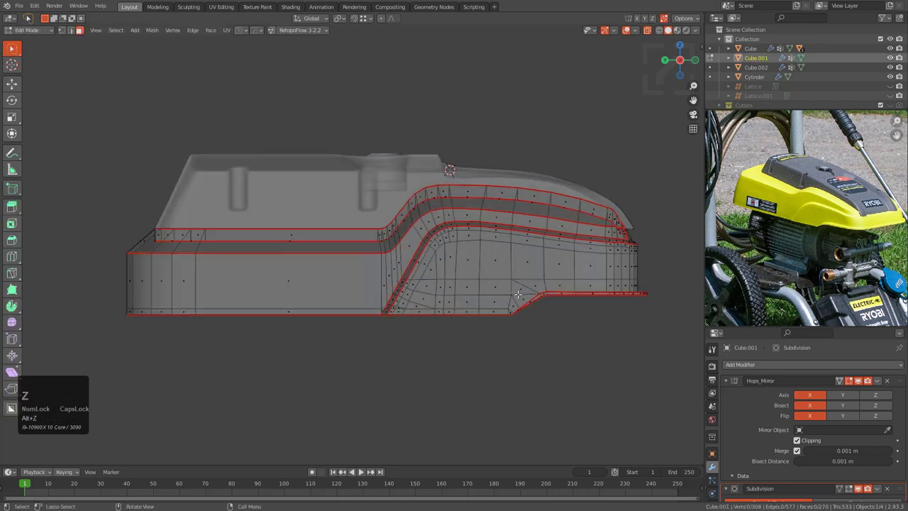
pyautogui.press('1')
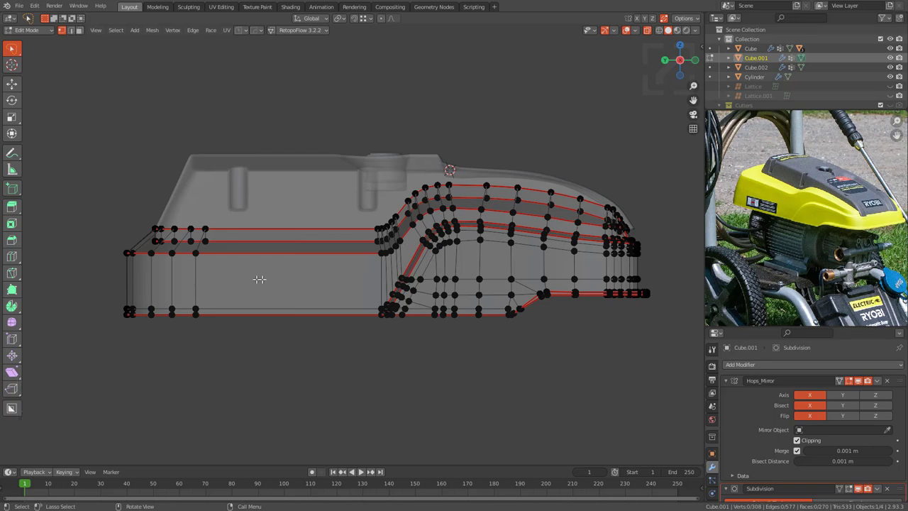
pyautogui.hotkey('alt', 'z')
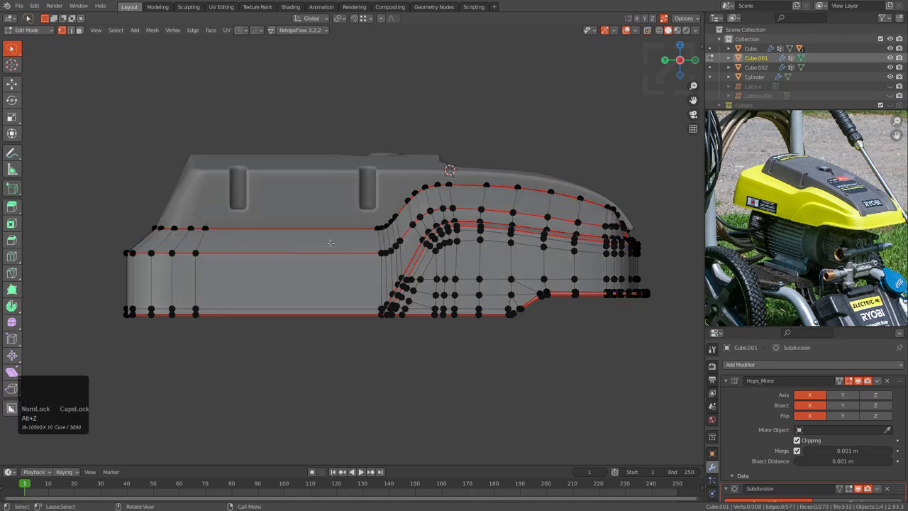
pyautogui.hotkey('alt', 'z')
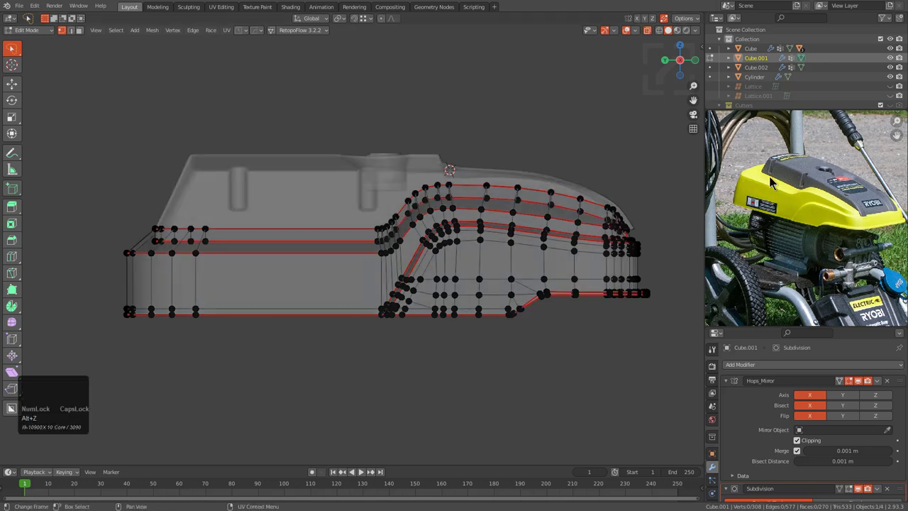
pyautogui.hotkey('alt', 'z')
pyautogui.moveTo(305, 255); pyautogui.dragTo(440, 268, button='middle')
pyautogui.keyDown('alt'); pyautogui.click(365, 268); pyautogui.keyUp('alt')
pyautogui.scroll(5, 365, 268)
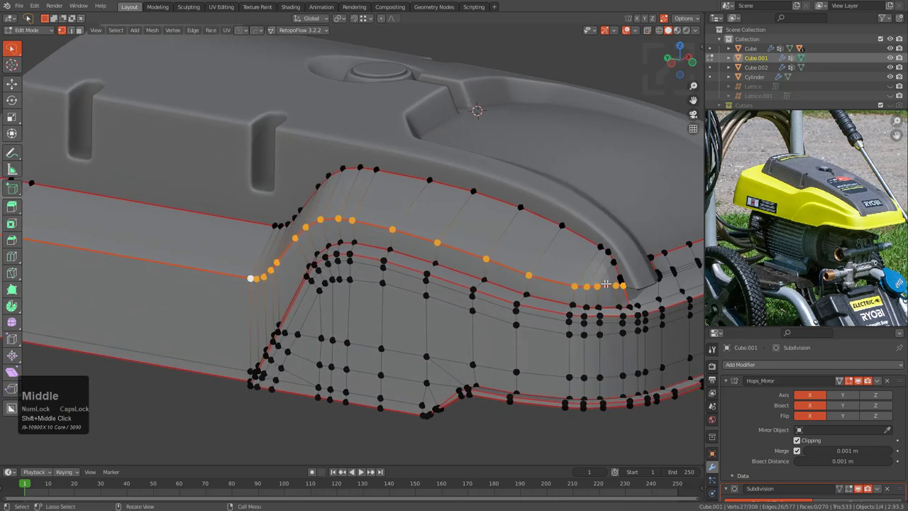
pyautogui.keyDown('shift'); pyautogui.moveTo(619, 285); pyautogui.dragTo(548, 263, button='middle'); pyautogui.keyUp('shift')
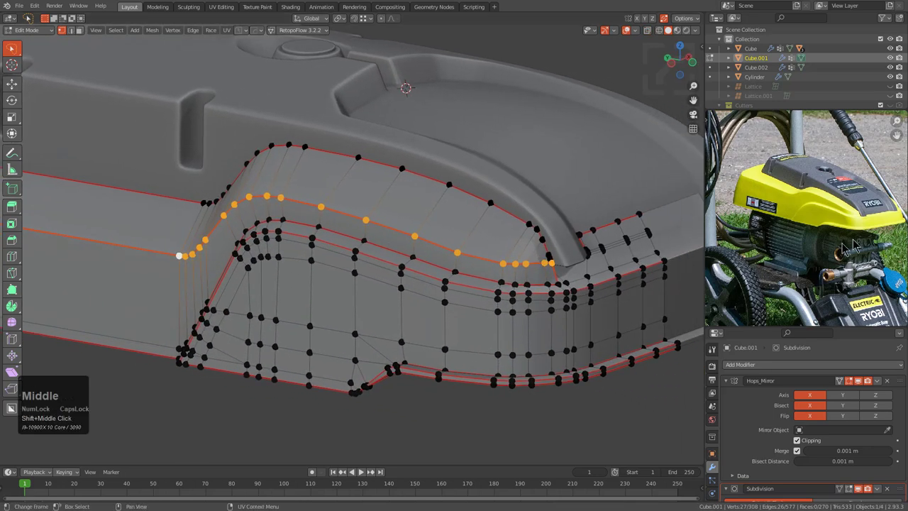
pyautogui.scroll(5, 823, 227)
pyautogui.moveTo(823, 224); pyautogui.dragTo(841, 217, button='middle')
pyautogui.moveTo(525, 256); pyautogui.dragTo(468, 288, button='middle')
pyautogui.scroll(3, 469, 287)
pyautogui.moveTo(864, 220); pyautogui.dragTo(819, 234, button='middle')
pyautogui.scroll(1, 818, 233)
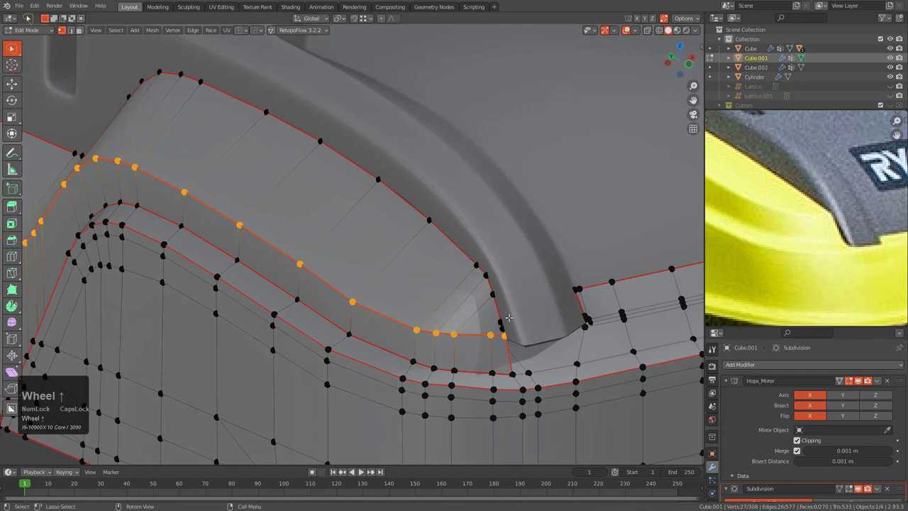
# - Slide the middle crease's end vertex up along the border beside the front rib
pyautogui.scroll(2, 496, 332)
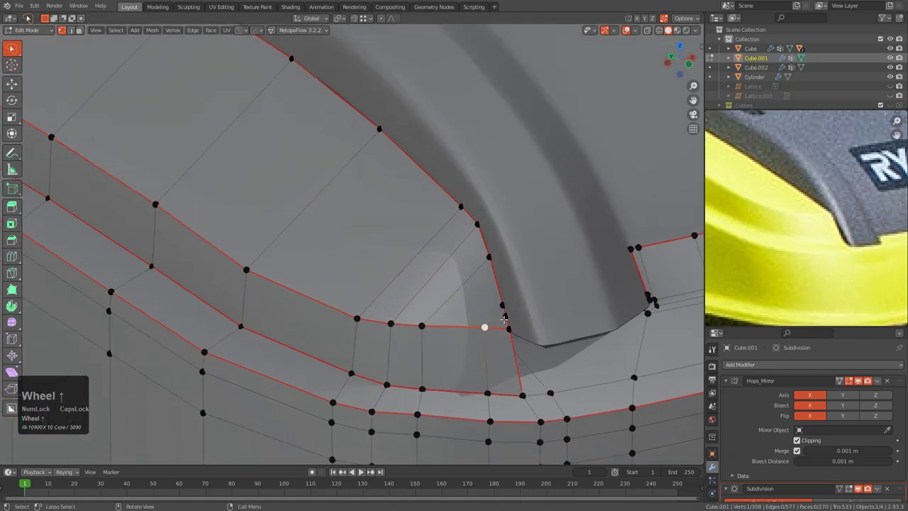
pyautogui.press('KP_Decimal')
pyautogui.moveTo(426, 298); pyautogui.dragTo(371, 289, button='middle')
pyautogui.scroll(2, 383, 283)
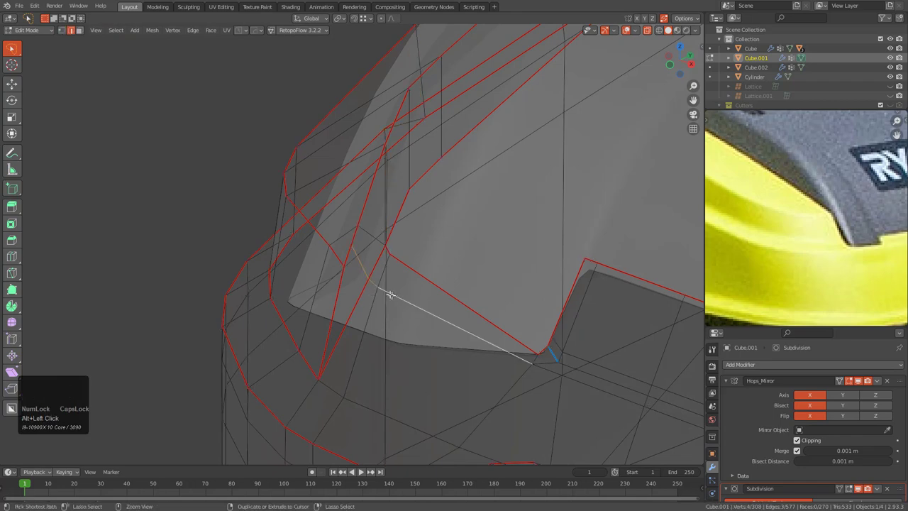
pyautogui.moveTo(375, 275)
pyautogui.mouseDown(button='middle')
pyautogui.moveTo(407, 253)
pyautogui.moveTo(373, 263)
pyautogui.moveTo(390, 272)
pyautogui.mouseUp(button='middle')
pyautogui.press('1')
pyautogui.click(390, 272)
pyautogui.press('g')
pyautogui.press('g')
pyautogui.click(402, 238)
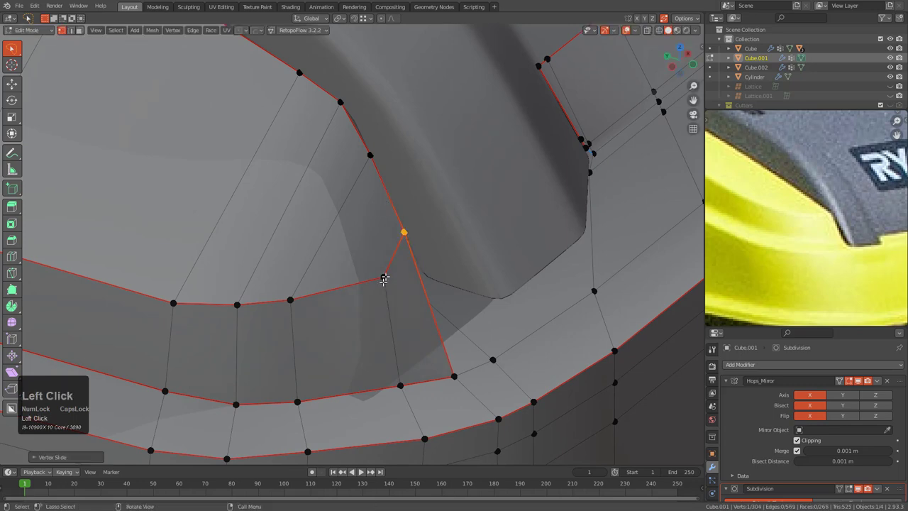
# - Slide the crease vertex beside the rib back along the crease, and its end vertex up onto the next border vertex
pyautogui.press('g')
pyautogui.press('g')
pyautogui.click(344, 266)
pyautogui.click(401, 234)
pyautogui.press('g')
pyautogui.press('g')
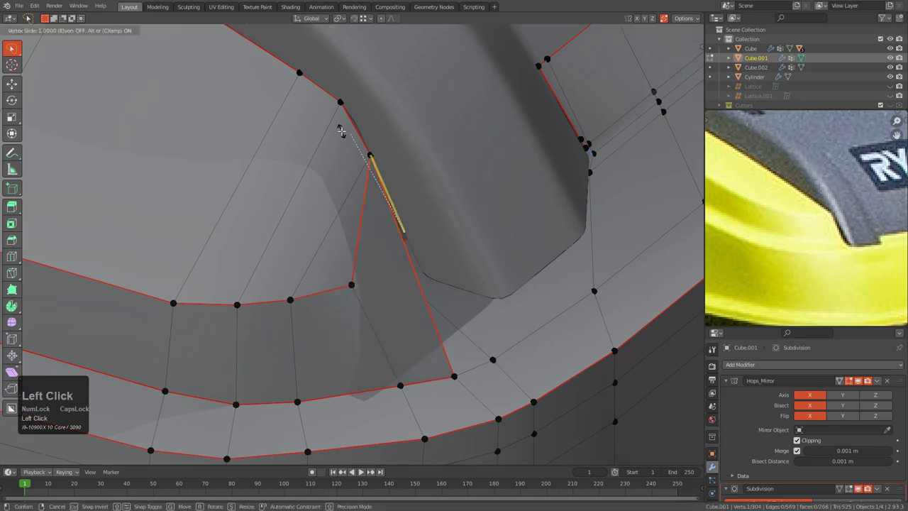
pyautogui.click(340, 129)
# - Try to collapse the crease's corner vertices into a single point by sliding them together
pyautogui.press('g')
pyautogui.press('g')
pyautogui.click(257, 288)
pyautogui.moveTo(257, 288); pyautogui.dragTo(418, 309, button='middle')
pyautogui.press('g')
pyautogui.press('g')
pyautogui.click(365, 289)
pyautogui.press('g')
pyautogui.press('g')
pyautogui.click(346, 298)
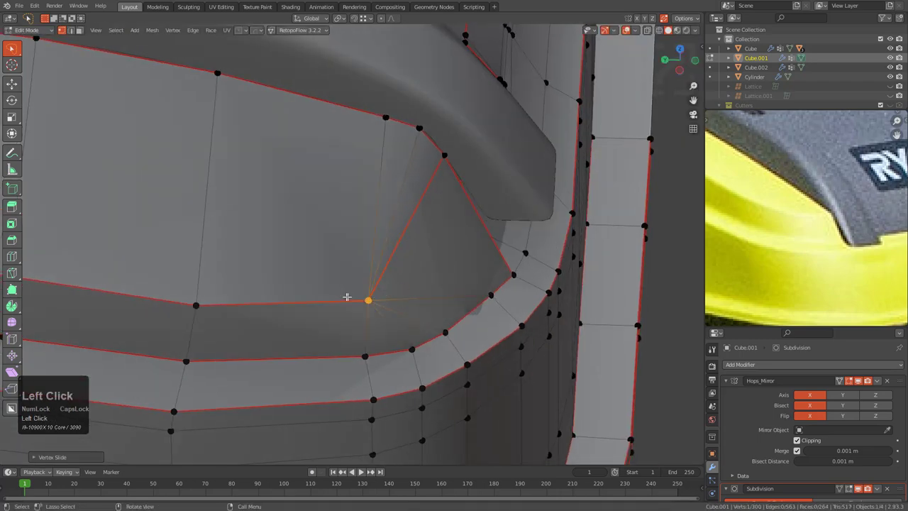
pyautogui.press('g')
pyautogui.click(326, 286)
pyautogui.moveTo(326, 285); pyautogui.dragTo(374, 281, button='middle')
pyautogui.press('2')
pyautogui.hotkey('ctrl', 'z')
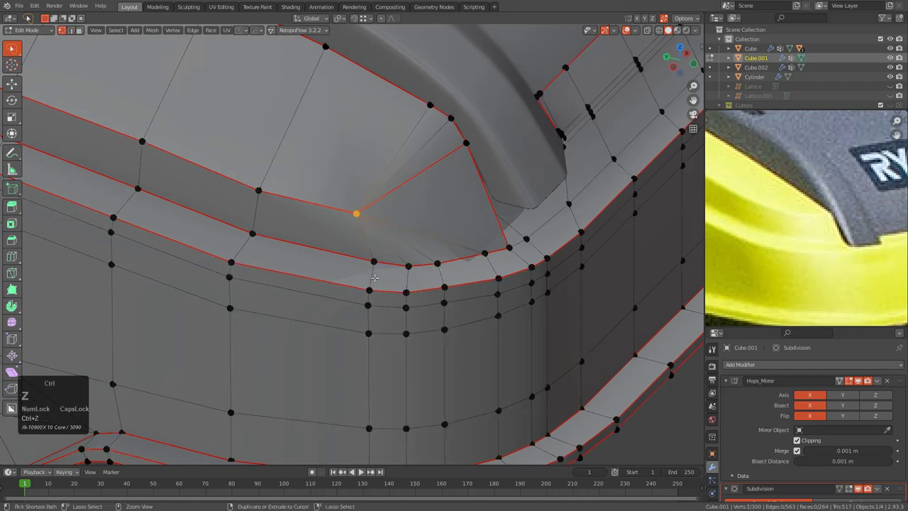
pyautogui.hotkey('ctrl', 'z')
# - Slide the crease vertex nearest the rib onto its neighbour and dissolve the leftover edges at the corner
pyautogui.scroll(2, 402, 255)
pyautogui.moveTo(405, 260); pyautogui.dragTo(355, 234, button='middle')
pyautogui.click(355, 234)
pyautogui.press('g')
pyautogui.press('g')
pyautogui.click(335, 228)
pyautogui.scroll(-2, 402, 284)
pyautogui.keyDown('shift'); pyautogui.moveTo(421, 303); pyautogui.dragTo(394, 282, button='middle'); pyautogui.keyUp('shift')
pyautogui.press('2')
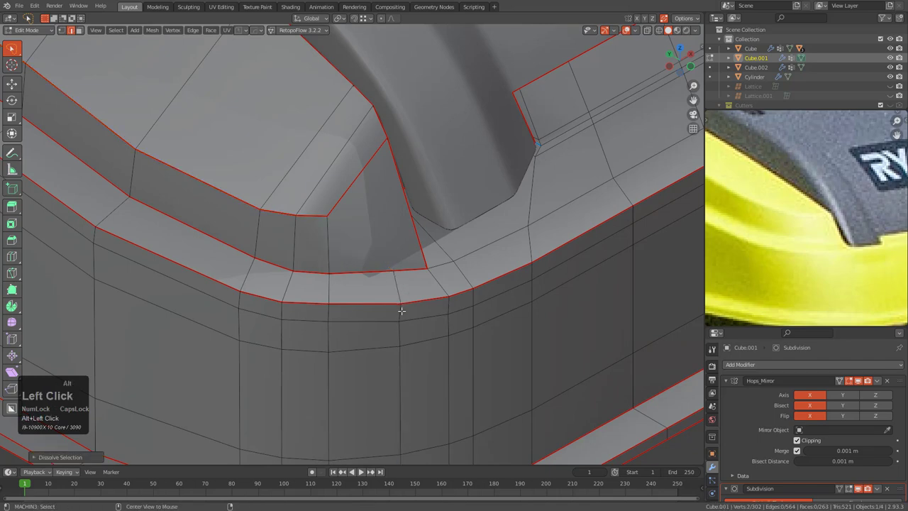
pyautogui.moveTo(388, 310); pyautogui.dragTo(350, 251, button='middle')
# - Slide the crease's last corner vertex to soften the bend toward the rib and check the smoothed shape
pyautogui.press('1')
pyautogui.click(341, 229)
pyautogui.press('g')
pyautogui.press('g')
pyautogui.click(326, 246)
pyautogui.press('Tab')
pyautogui.press('Tab')
# - Try toggling the sharp mark on the short crease edge that runs up to the rib and check the smoothed corner
pyautogui.press('2')
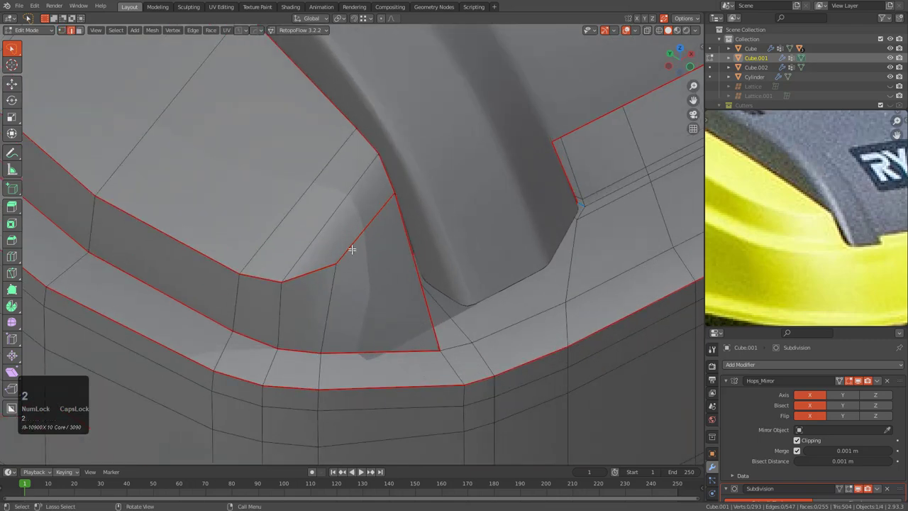
pyautogui.click(365, 243)
pyautogui.press('q')
pyautogui.click(375, 244)
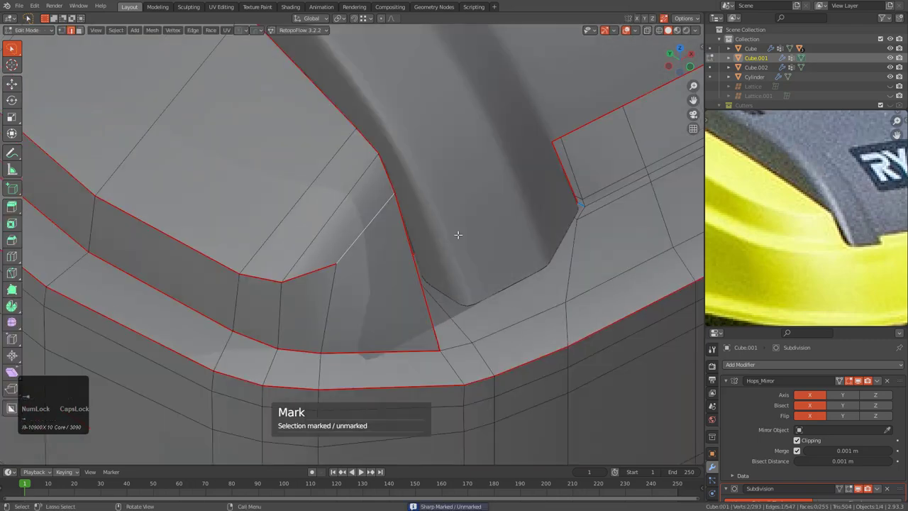
pyautogui.press('Tab')
pyautogui.scroll(-2, 360, 272)
pyautogui.moveTo(361, 272); pyautogui.dragTo(446, 300, button='middle')
# - In top view, move the crease's last corner vertex about 0.012 m in X and Y, and the adjacent crease vertex inward
pyautogui.press('Tab')
pyautogui.press('1')
pyautogui.scroll(-4, 385, 300)
pyautogui.press('KP_7')
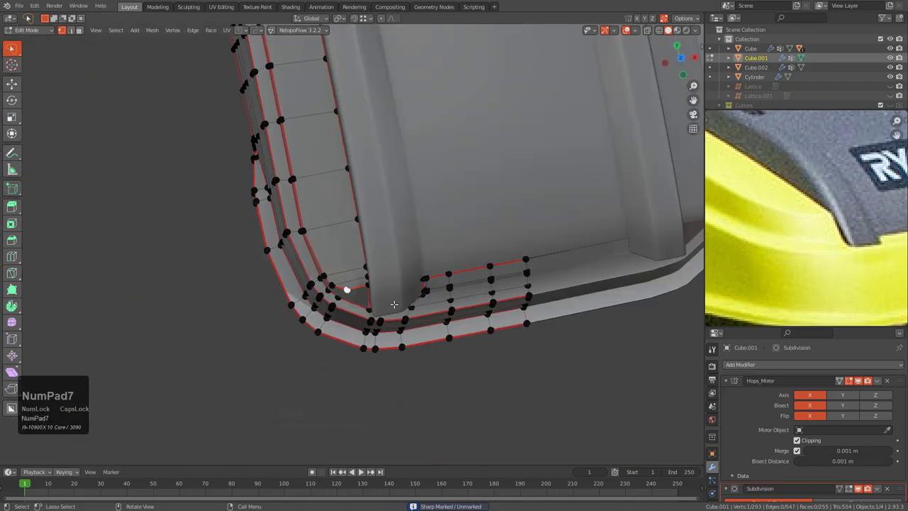
pyautogui.scroll(2, 385, 300)
pyautogui.scroll(3, 385, 300)
pyautogui.press('g')
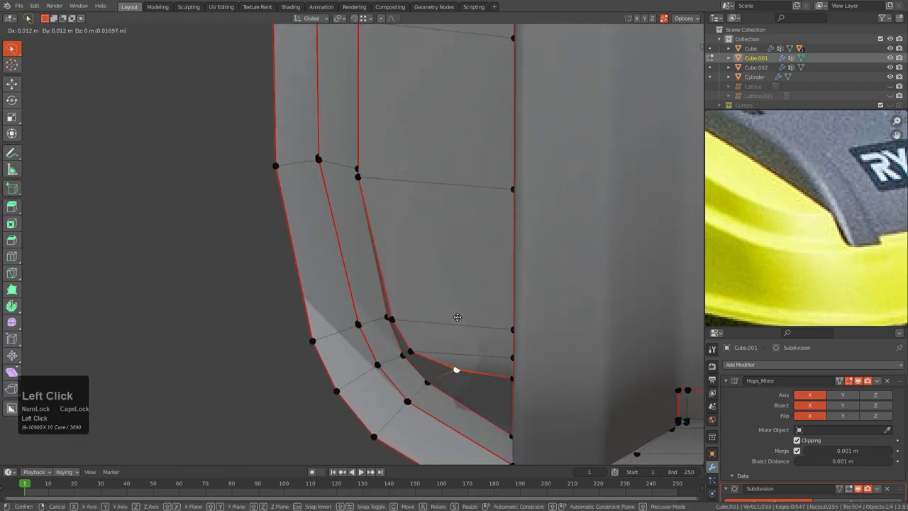
pyautogui.click(426, 330)
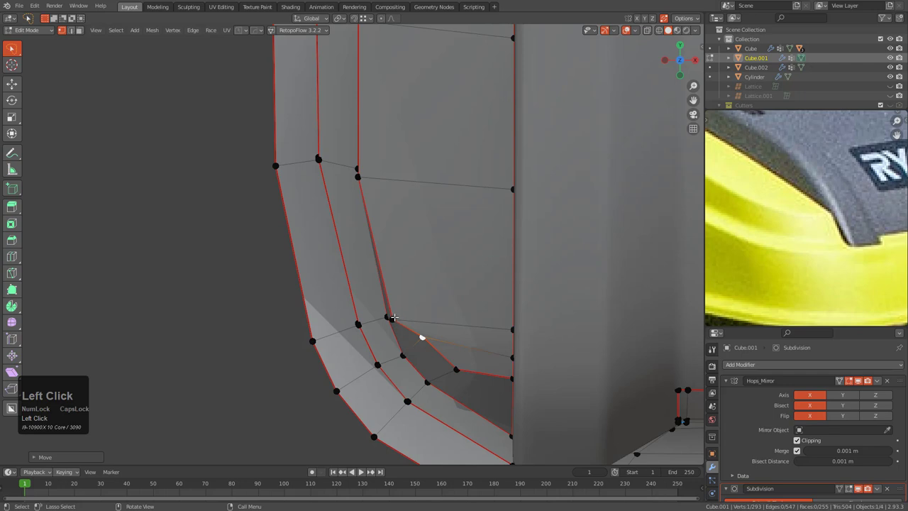
# - Move the following two crease vertices inward from the outer wall to continue the corner's curve
pyautogui.moveTo(393, 318); pyautogui.dragTo(411, 298)
pyautogui.click(362, 178)
pyautogui.press('g')
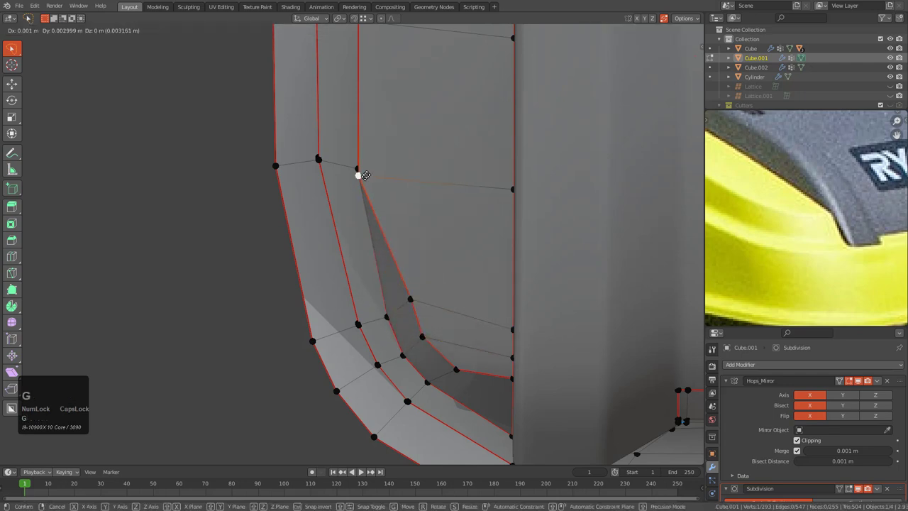
pyautogui.click(385, 162)
pyautogui.scroll(-1, 464, 241)
pyautogui.keyDown('shift'); pyautogui.moveTo(467, 246); pyautogui.dragTo(462, 284, button='middle'); pyautogui.keyUp('shift')
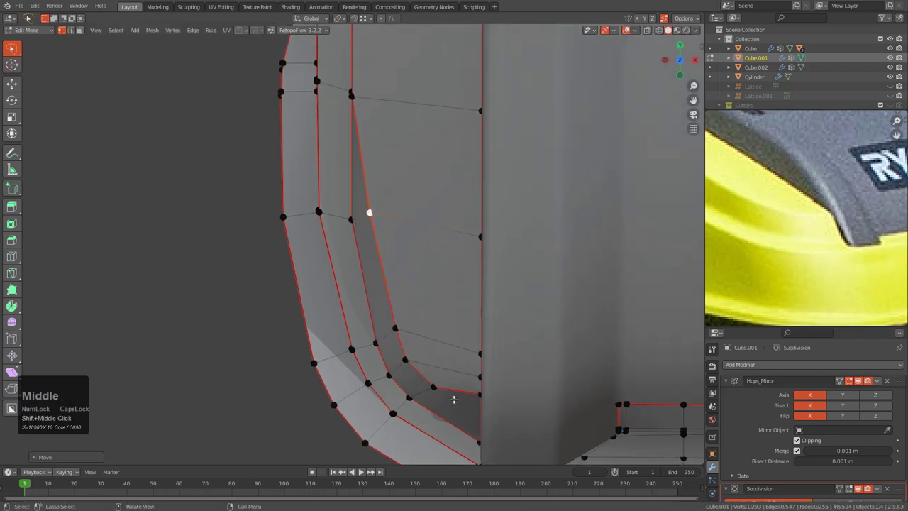
# - Move the crease's corner vertex nearest the rib about 0.019 m in Y
pyautogui.press('g')
pyautogui.rightClick(432, 384)
pyautogui.press('g')
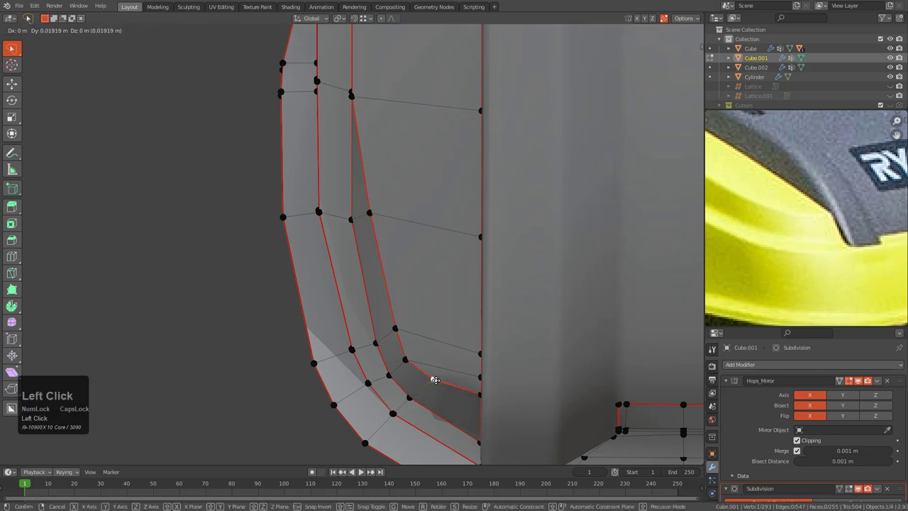
pyautogui.click(435, 380)
# - Move three crease vertices along the side, beyond the corner, inward from the outer wall
pyautogui.keyDown('shift'); pyautogui.moveTo(435, 380); pyautogui.dragTo(422, 259, button='middle'); pyautogui.keyUp('shift')
pyautogui.press('g')
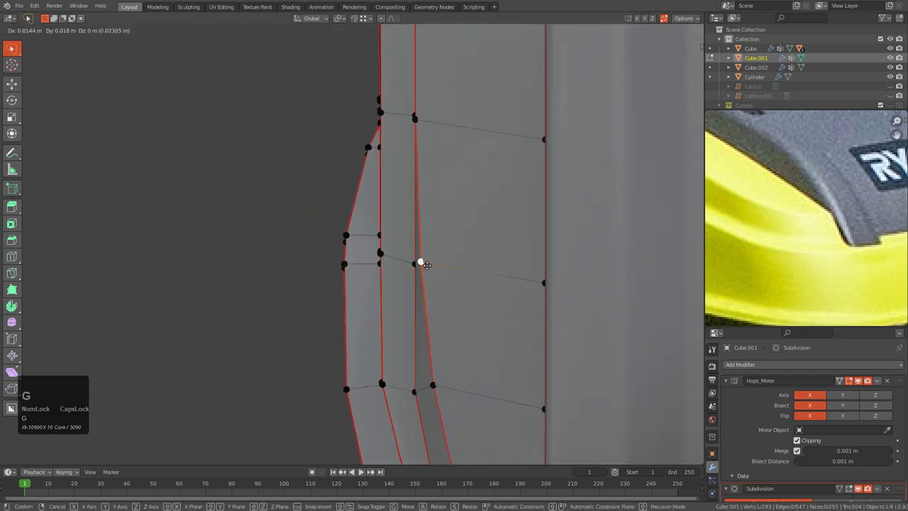
pyautogui.click(435, 265)
pyautogui.press('g')
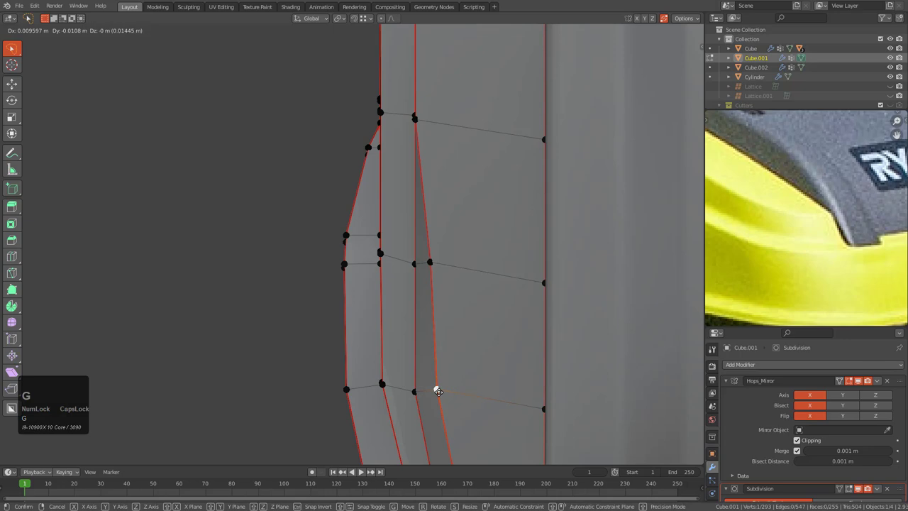
pyautogui.click(435, 389)
pyautogui.keyDown('shift'); pyautogui.moveTo(436, 389); pyautogui.dragTo(432, 373, button='middle'); pyautogui.keyUp('shift')
pyautogui.click(420, 295)
pyautogui.press('g')
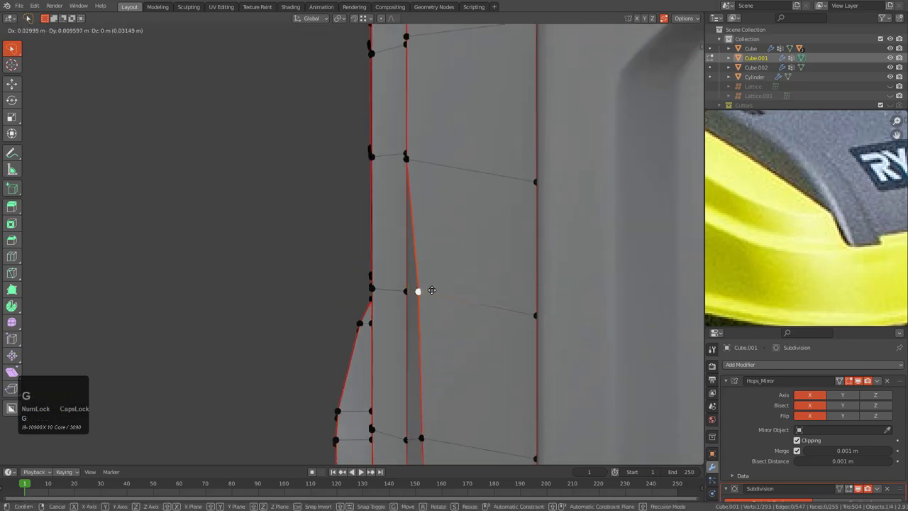
pyautogui.click(432, 290)
# - Move the following side crease vertex inward along X, in line with its neighbours
pyautogui.scroll(-5, 432, 290)
pyautogui.moveTo(432, 290); pyautogui.dragTo(365, 337, button='middle')
pyautogui.scroll(4, 433, 302)
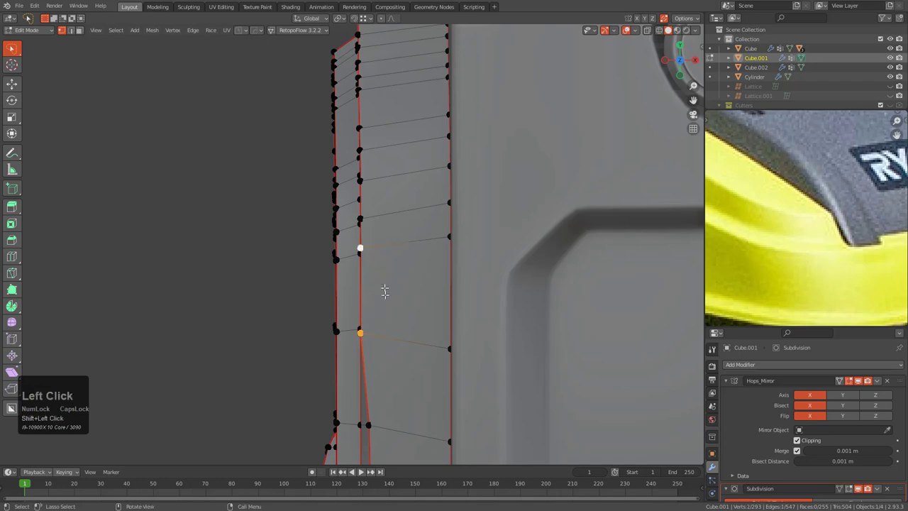
pyautogui.press('g')
pyautogui.press('x')
pyautogui.click(380, 330)
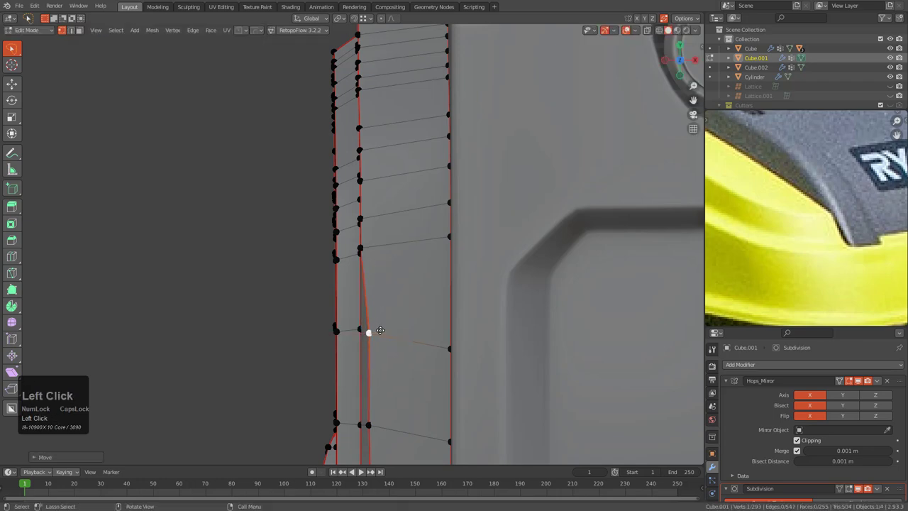
# - Select the four side crease vertices, scale them to 0 in X, and move them outward along X over the lower crease line
pyautogui.moveTo(380, 330); pyautogui.dragTo(496, 288, button='middle')
pyautogui.scroll(-2, 419, 304)
pyautogui.moveTo(419, 304); pyautogui.dragTo(397, 284, button='middle')
pyautogui.scroll(3, 418, 290)
pyautogui.keyDown('shift'); pyautogui.moveTo(458, 302); pyautogui.dragTo(448, 346, button='middle'); pyautogui.keyUp('shift')
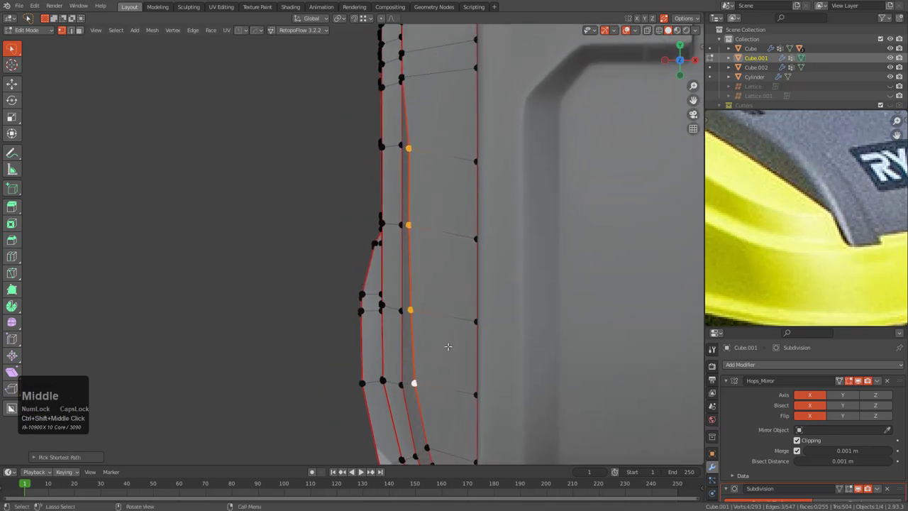
pyautogui.scroll(1, 448, 346)
pyautogui.press('s')
pyautogui.press('x')
pyautogui.press('0')
pyautogui.press('KP_Enter')
pyautogui.press('g')
pyautogui.press('x')
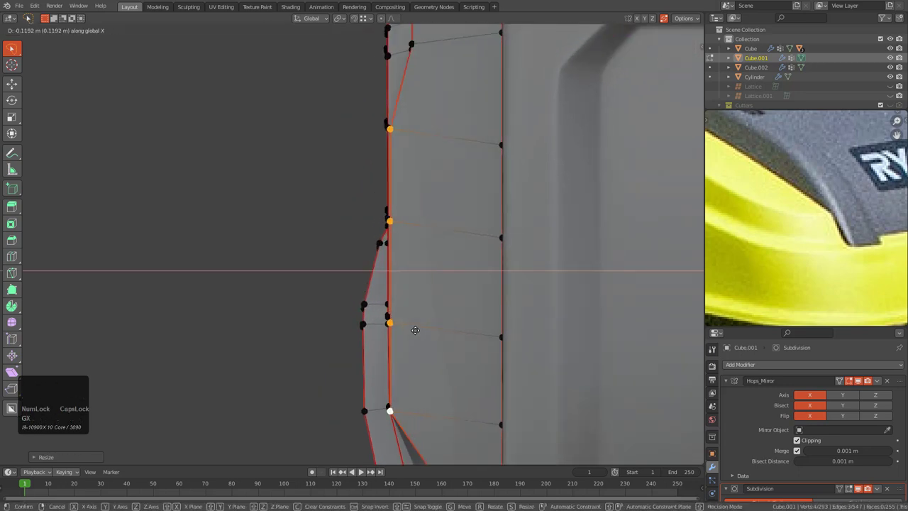
pyautogui.click(411, 324)
# - Move the aligned upper crease vertex nearest the corner about 0.053 m inward along X
pyautogui.moveTo(411, 325); pyautogui.dragTo(373, 224, button='middle')
pyautogui.scroll(2, 388, 345)
pyautogui.scroll(2, 365, 260)
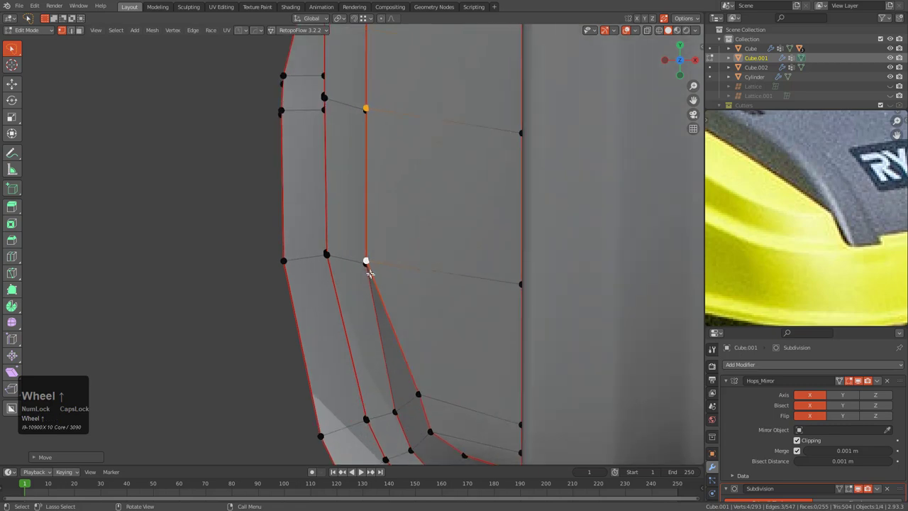
pyautogui.click(364, 260)
pyautogui.press('g')
pyautogui.press('x')
pyautogui.click(390, 258)
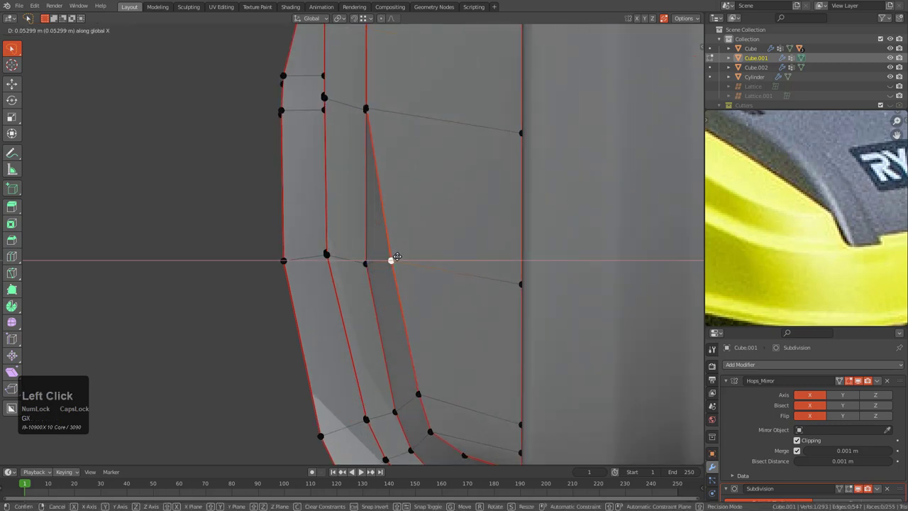
# - Slide the matching lower crease vertex and nudge it about 0.007 m in X to smooth the line into the corner
pyautogui.click(364, 260)
pyautogui.press('g')
pyautogui.press('g')
pyautogui.click(371, 248)
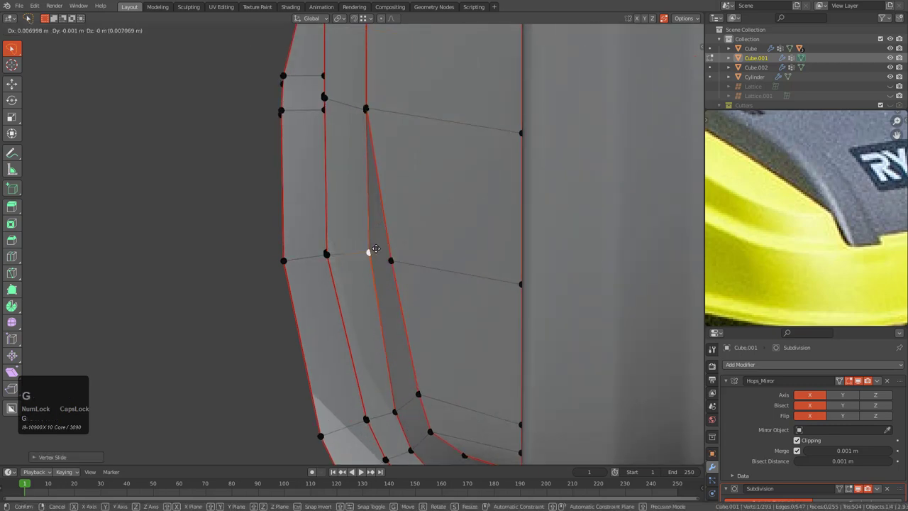
pyautogui.click(389, 258)
# - Check the smoothed corner in Object Mode and slide the lower crease's end vertex beside the rib
pyautogui.press('Tab')
pyautogui.moveTo(393, 260); pyautogui.dragTo(471, 280, button='middle')
pyautogui.scroll(3, 468, 294)
pyautogui.press('Tab')
pyautogui.click(472, 280)
pyautogui.press('g')
pyautogui.press('g')
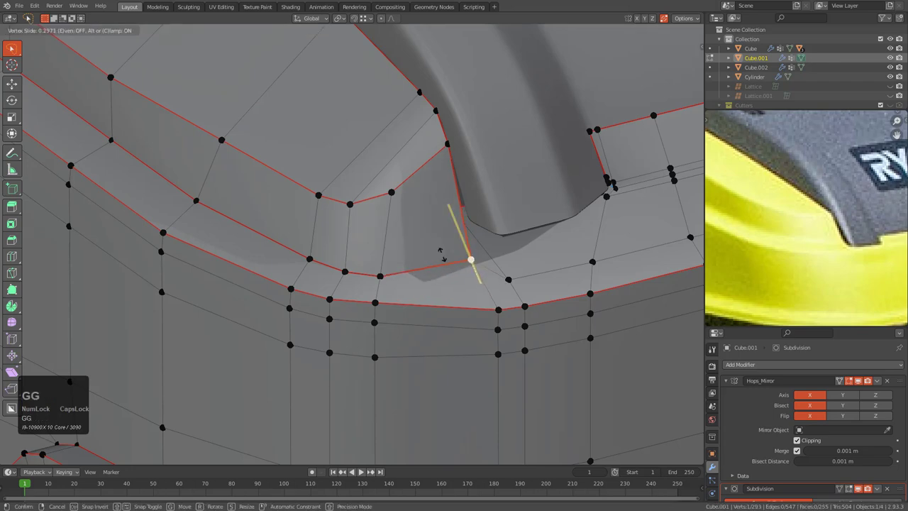
# - Slide the lower crease vertex next to the rib-side end vertex to even out the corner's curve
pyautogui.moveTo(440, 248); pyautogui.dragTo(408, 351, button='middle')
pyautogui.press('g')
pyautogui.press('g')
pyautogui.rightClick(383, 321)
pyautogui.press('g')
pyautogui.press('g')
# - Shift the two vertical vertex columns on the outer wall below the corner toward the rib side
pyautogui.scroll(-2, 408, 351)
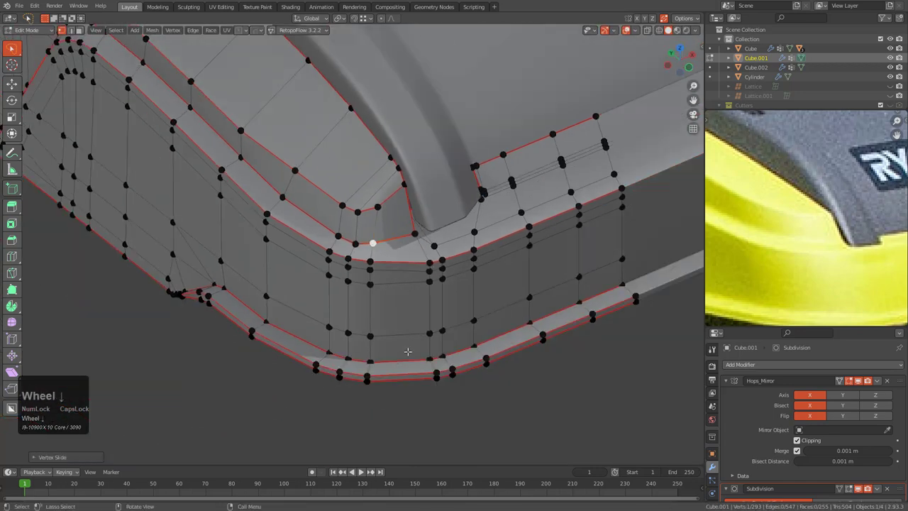
pyautogui.keyDown('ctrl'); pyautogui.click(362, 383); pyautogui.keyUp('ctrl')
pyautogui.press('g')
pyautogui.click(381, 383)
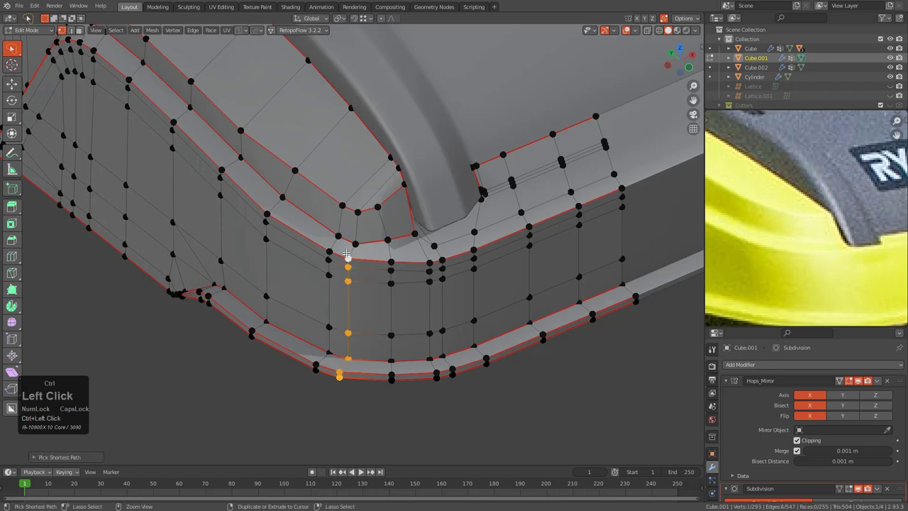
pyautogui.press('g')
pyautogui.press('g')
pyautogui.click(359, 259)
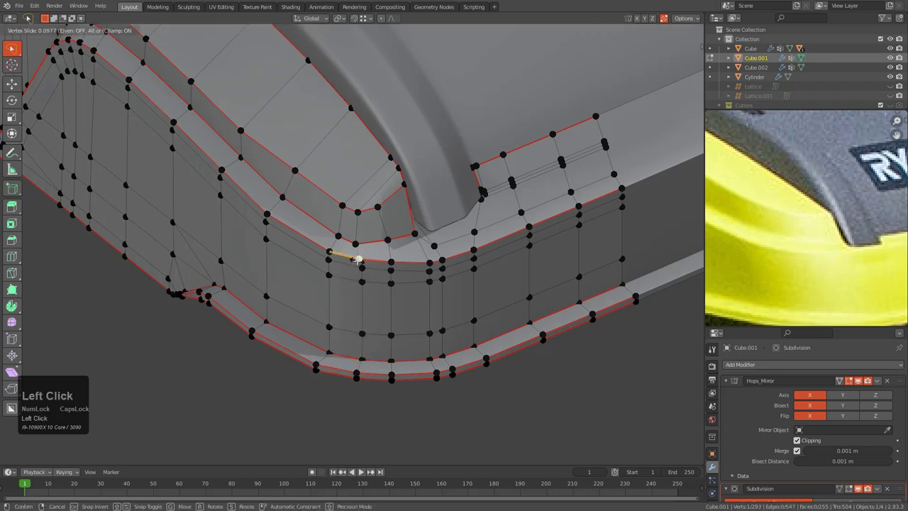
# - Select the full vertex column at the middle of the corner and adjust its position from above
pyautogui.scroll(-4, 358, 259)
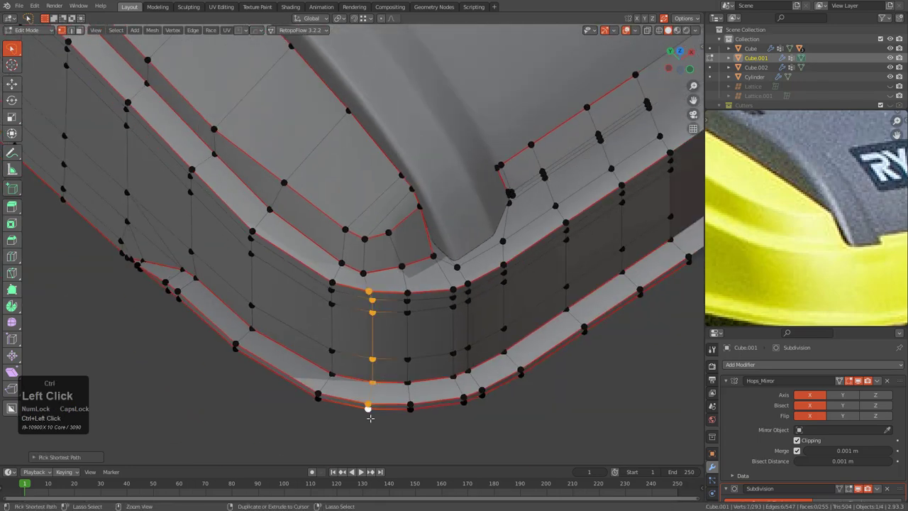
pyautogui.moveTo(369, 418)
pyautogui.mouseDown(button='middle')
pyautogui.moveTo(373, 312)
pyautogui.moveTo(362, 407)
pyautogui.mouseUp(button='middle')
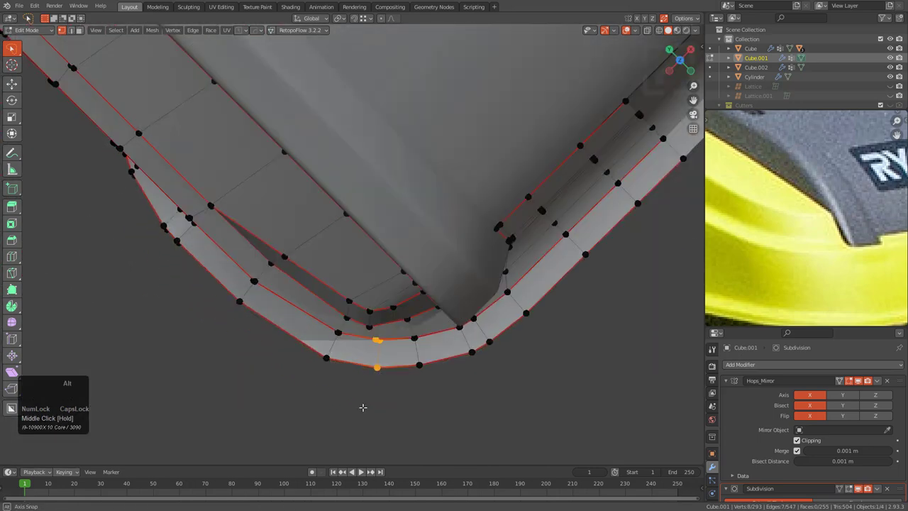
pyautogui.moveTo(396, 358); pyautogui.dragTo(397, 241, button='middle')
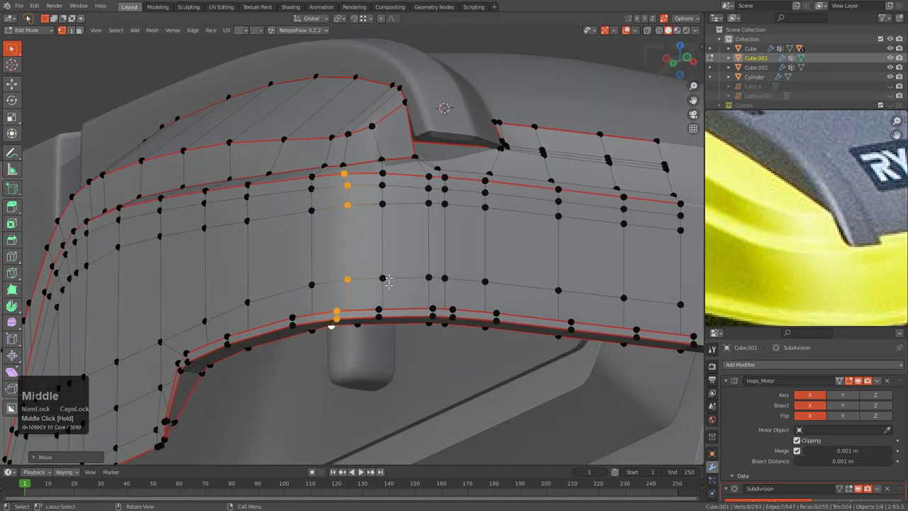
# - Slide three vertices along the lip's inner bottom edge to even out their spacing around the corner
pyautogui.scroll(2, 398, 239)
pyautogui.hotkey('shift', 'v')
pyautogui.click(399, 217)
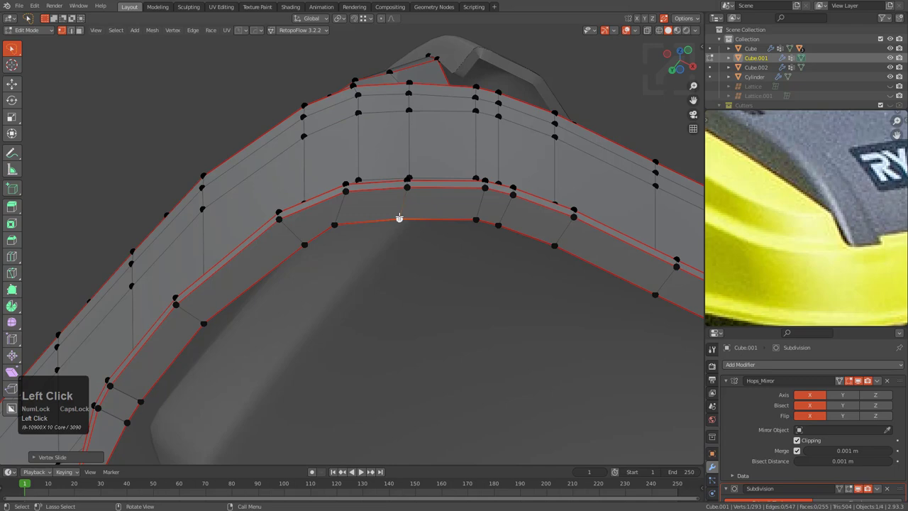
pyautogui.click(333, 228)
pyautogui.press('g')
pyautogui.press('g')
pyautogui.click(345, 229)
pyautogui.click(305, 248)
pyautogui.press('g')
pyautogui.press('g')
pyautogui.click(306, 249)
# - Slide two lower crease vertices at the corner up toward the upper crease
pyautogui.moveTo(304, 246); pyautogui.dragTo(379, 284, button='middle')
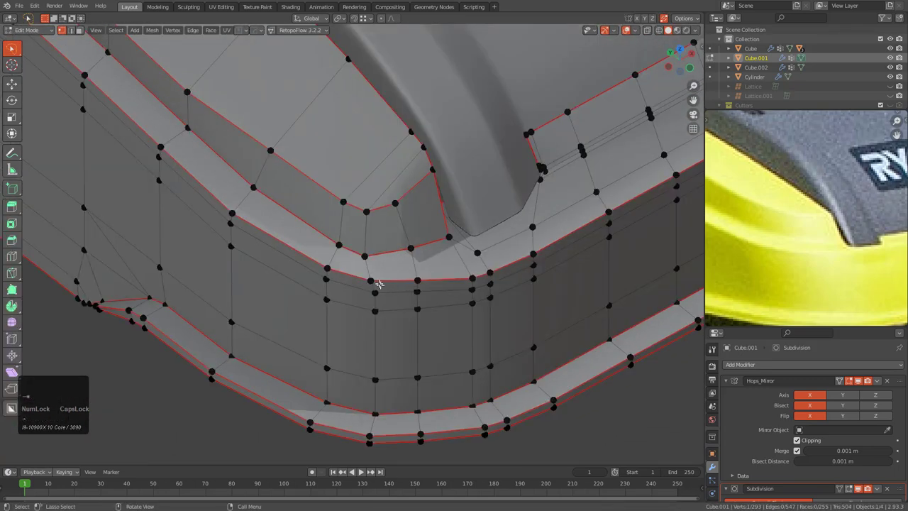
pyautogui.scroll(3, 379, 284)
pyautogui.click(373, 263)
pyautogui.press('g')
pyautogui.press('g')
pyautogui.click(373, 251)
pyautogui.click(330, 247)
pyautogui.press('g')
pyautogui.press('g')
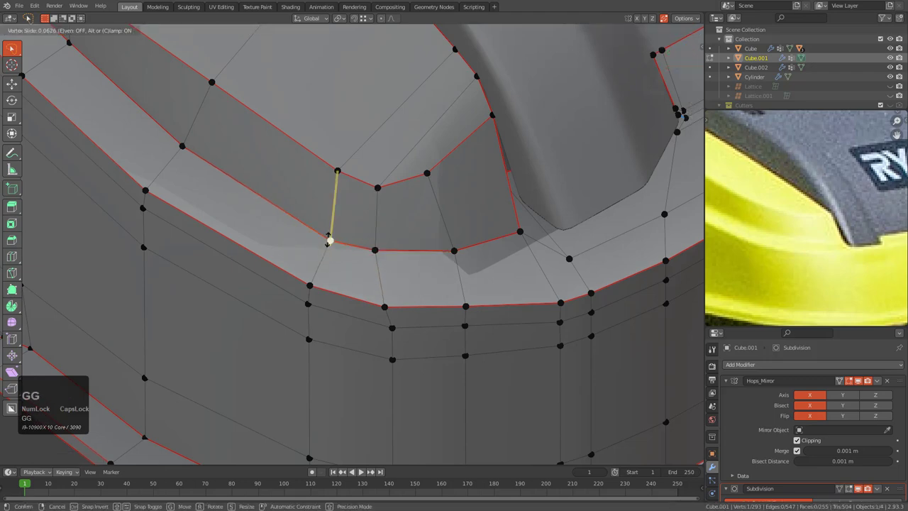
pyautogui.click(329, 240)
# - In side view, slide the second-to-last lower crease vertex near the rib slightly upward
pyautogui.scroll(-2, 344, 255)
pyautogui.moveTo(345, 258); pyautogui.dragTo(403, 232, button='middle')
pyautogui.keyDown('shift'); pyautogui.moveTo(348, 221); pyautogui.dragTo(408, 284, button='middle'); pyautogui.keyUp('shift')
pyautogui.scroll(-1, 408, 284)
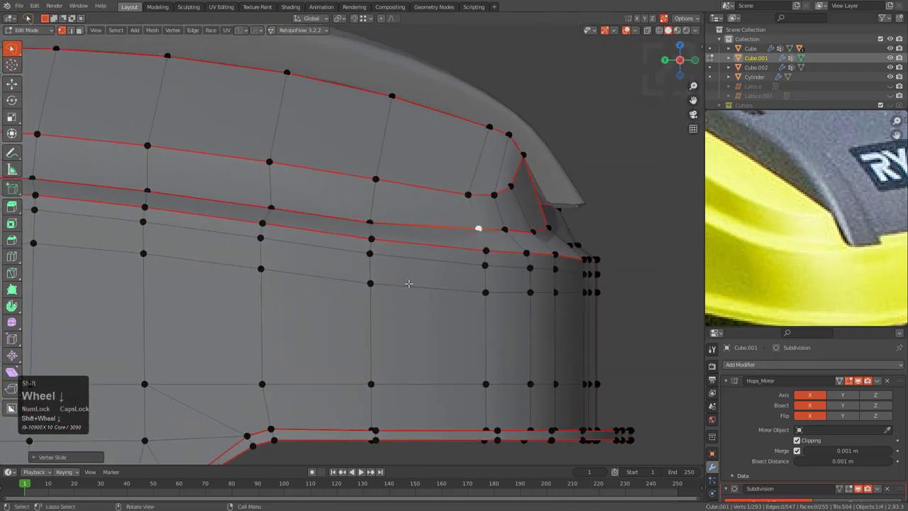
pyautogui.click(539, 231)
pyautogui.press('g')
pyautogui.press('g')
pyautogui.click(531, 227)
# - Slide the lower crease's end vertex up toward the upper crease by a factor of about 0.18 and adjust the neighbouring vertices
pyautogui.press('g')
pyautogui.press('g')
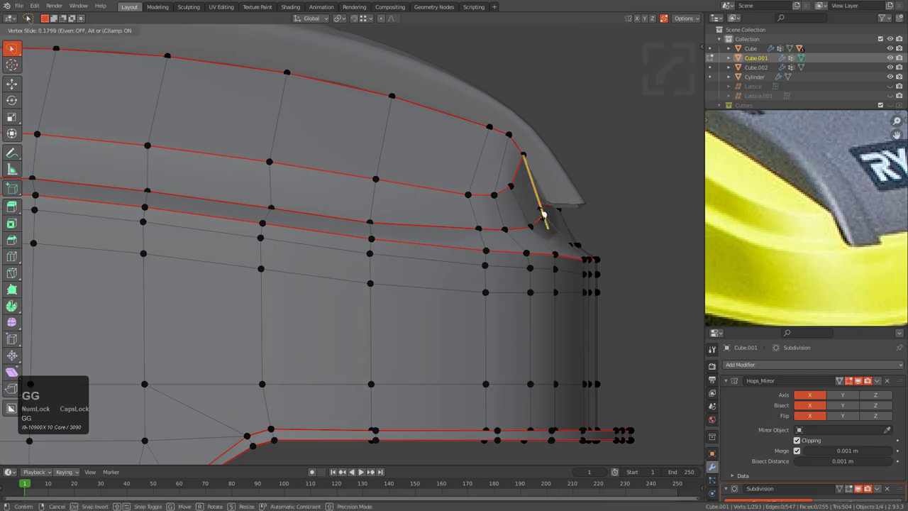
pyautogui.click(542, 214)
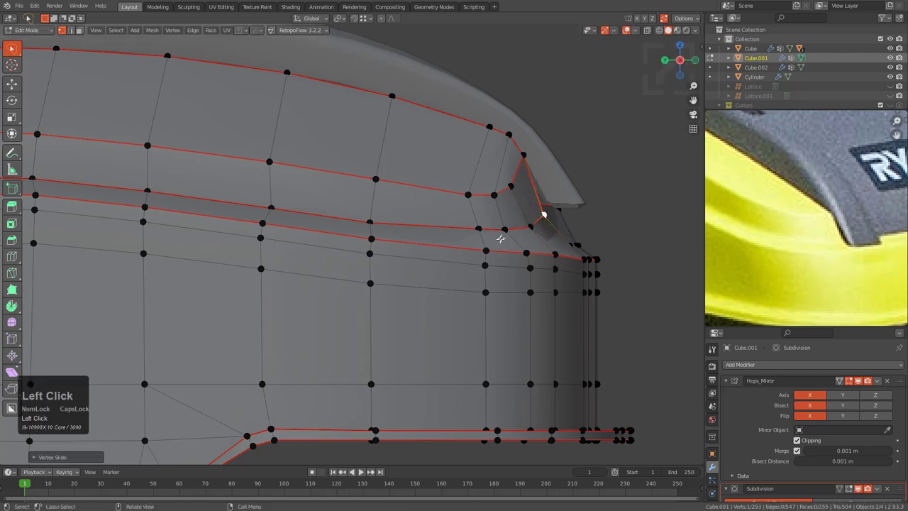
pyautogui.press('g')
pyautogui.press('g')
pyautogui.click(474, 225)
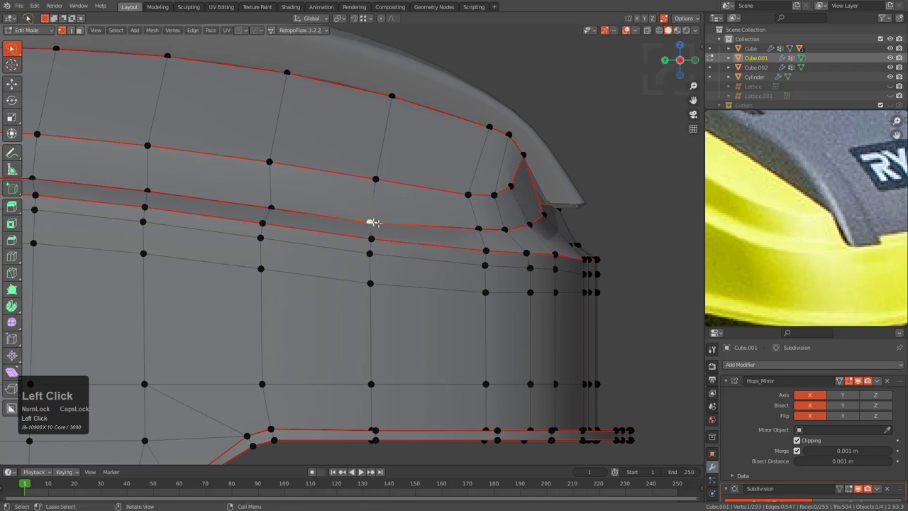
# - Select the lower crease path from the front corner back to the rear bend and edge-slide it upward by about 0.12
pyautogui.moveTo(373, 223); pyautogui.dragTo(355, 234, button='middle')
pyautogui.scroll(3, 354, 234)
pyautogui.scroll(-3, 839, 260)
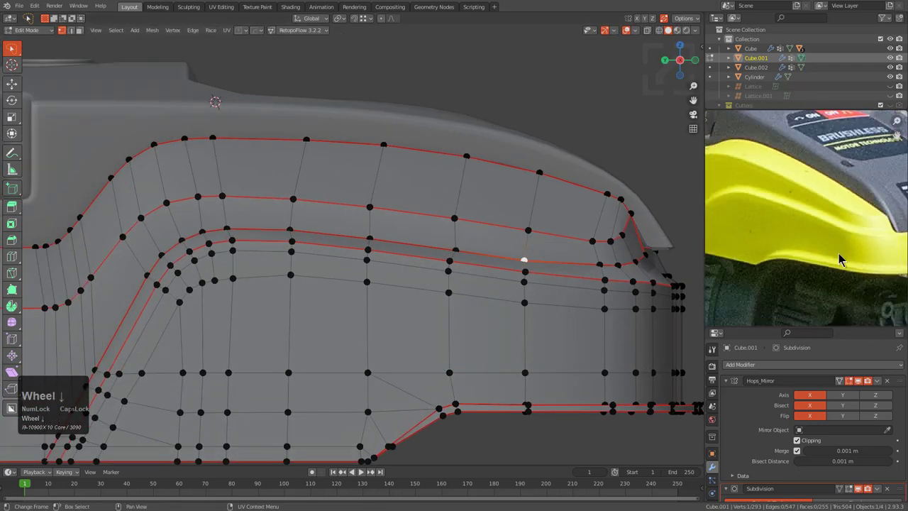
pyautogui.keyDown('shift'); pyautogui.moveTo(428, 261); pyautogui.dragTo(448, 268, button='middle'); pyautogui.keyUp('shift')
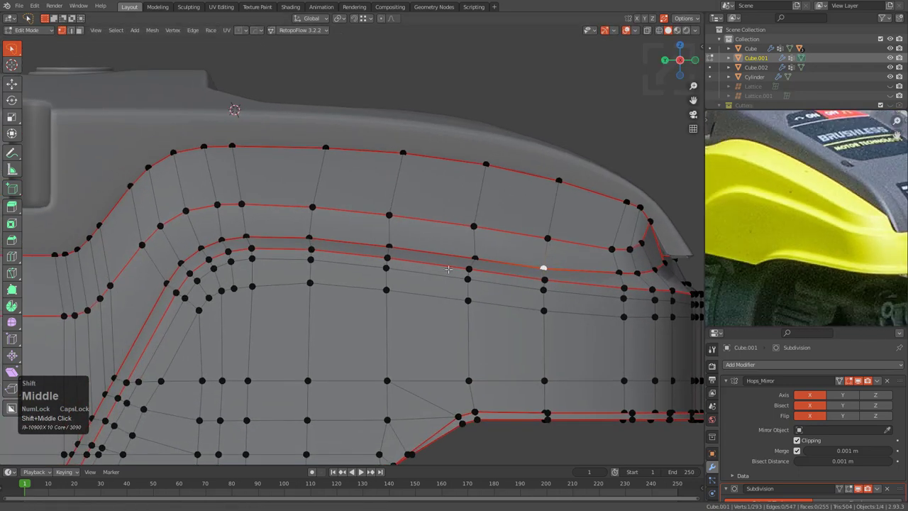
pyautogui.keyDown('ctrl'); pyautogui.click(163, 281); pyautogui.keyUp('ctrl')
pyautogui.press('g')
pyautogui.press('g')
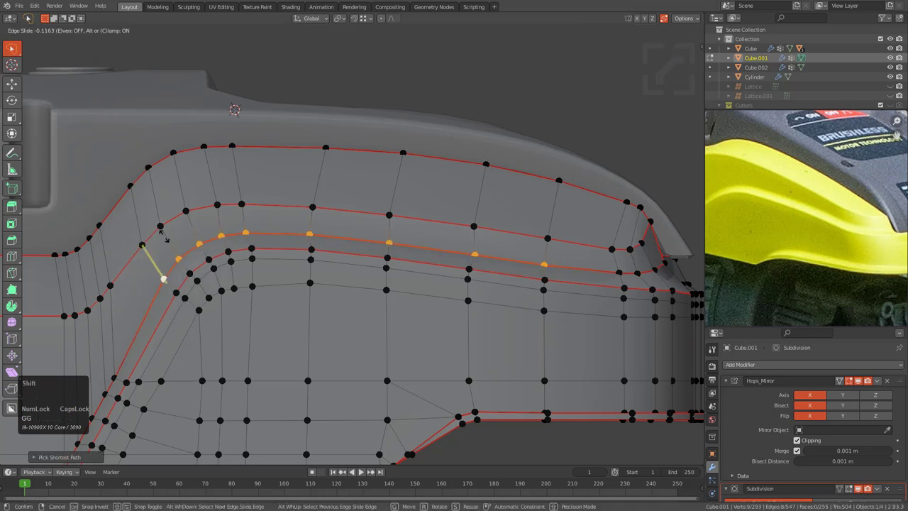
pyautogui.click(163, 237)
# - Slide the vertex just above the bottom edge, beside the slanted crease's foot, away from the crease
pyautogui.keyDown('shift'); pyautogui.moveTo(150, 311); pyautogui.dragTo(323, 232, button='middle'); pyautogui.keyUp('shift')
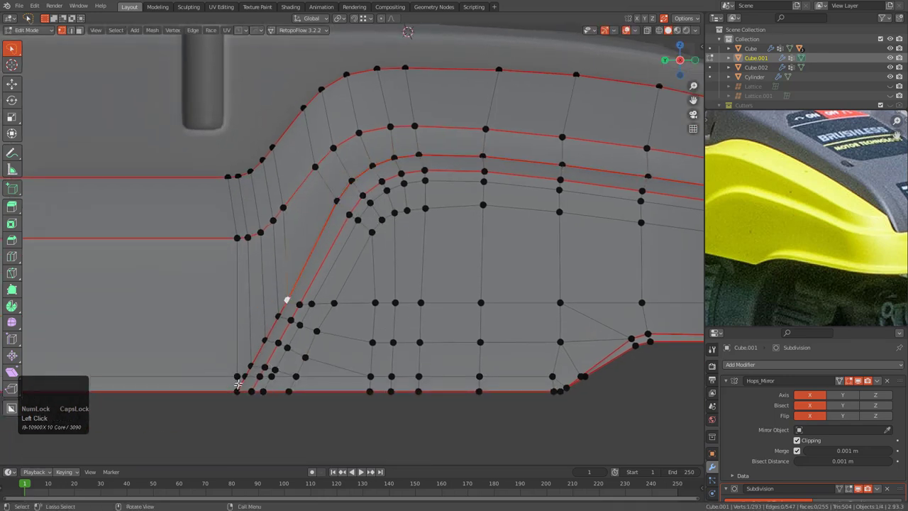
pyautogui.scroll(5, 238, 385)
pyautogui.press('g')
pyautogui.press('g')
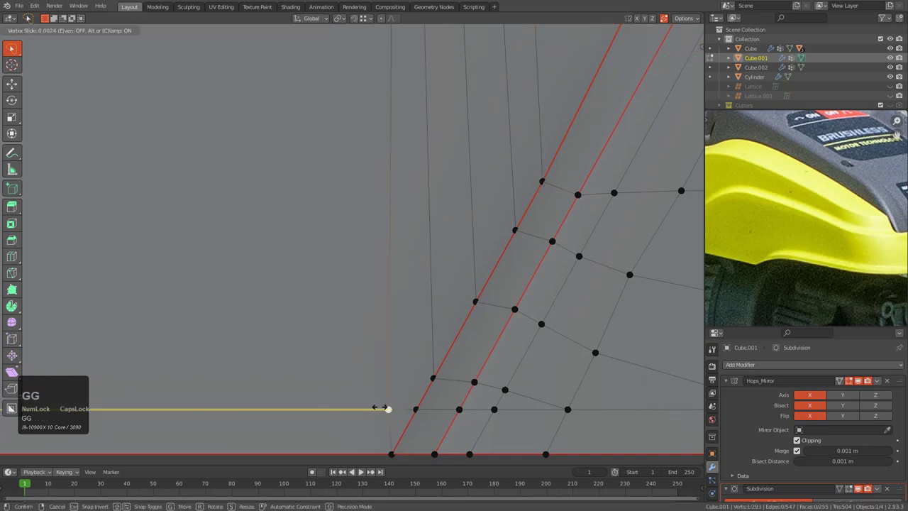
pyautogui.click(353, 403)
# - Select the six vertices of the slanted crease's lower end and move them about 0.026 m along Y away from the parallel crease
pyautogui.scroll(-2, 390, 374)
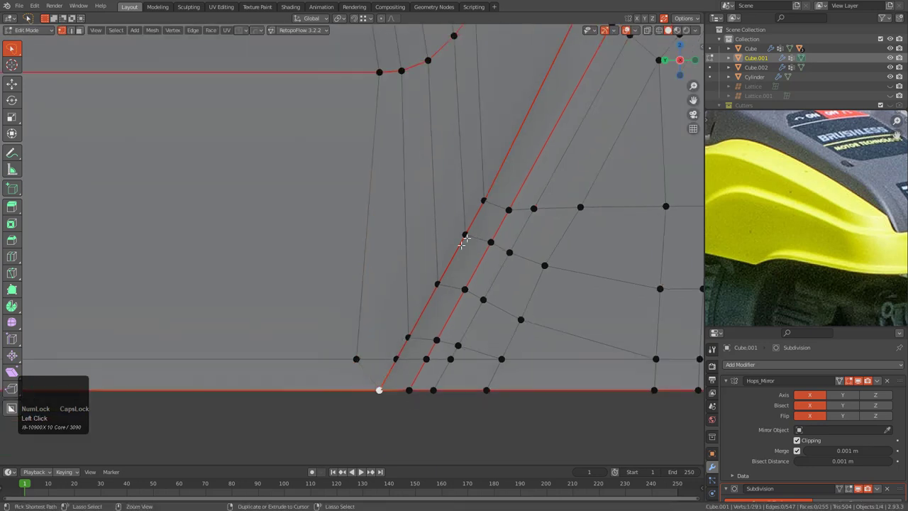
pyautogui.scroll(-3, 493, 210)
pyautogui.keyDown('shift'); pyautogui.moveTo(492, 212); pyautogui.dragTo(489, 253, button='middle'); pyautogui.keyUp('shift')
pyautogui.scroll(2, 490, 255)
pyautogui.press('g')
pyautogui.press('g')
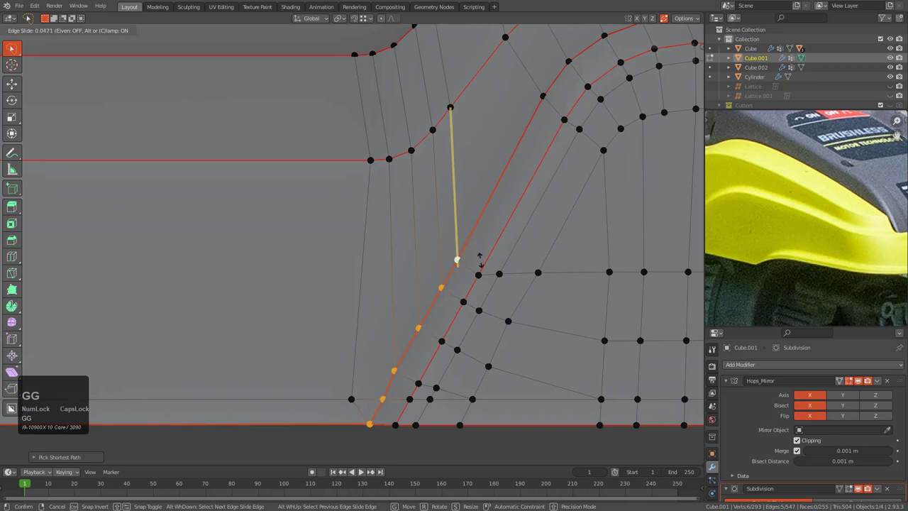
pyautogui.rightClick(466, 278)
pyautogui.press('g')
pyautogui.press('x')
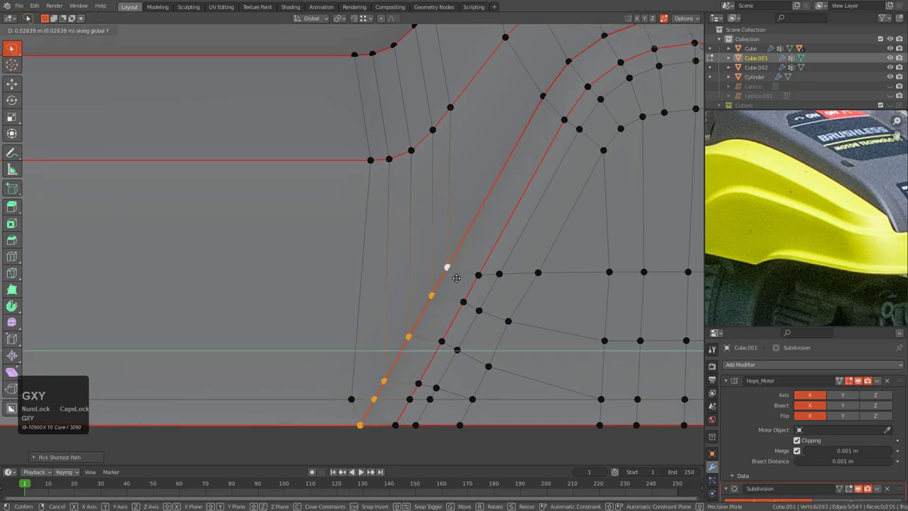
pyautogui.click(457, 278)
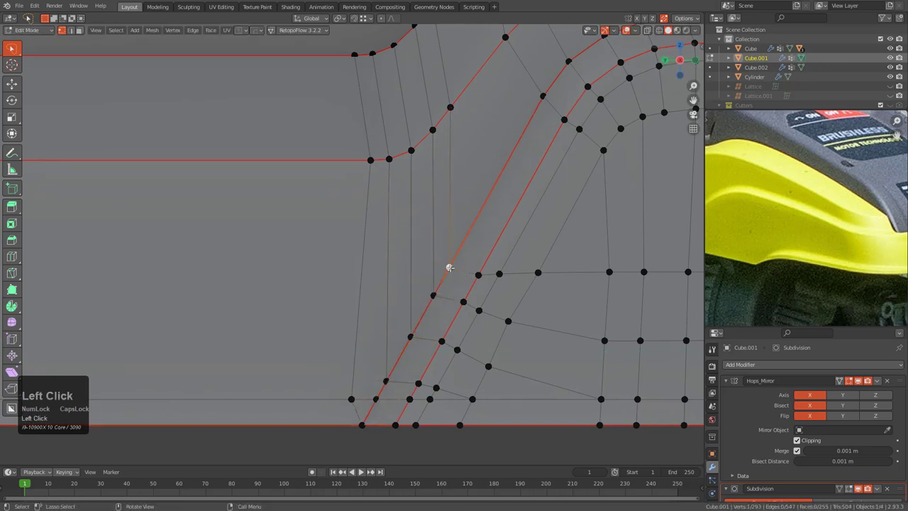
# - Slide the top two moved vertices slightly up along the slanted crease to even out their spacing
pyautogui.press('g')
pyautogui.press('g')
pyautogui.click(454, 258)
pyautogui.click(433, 295)
pyautogui.press('g')
pyautogui.press('g')
pyautogui.click(435, 307)
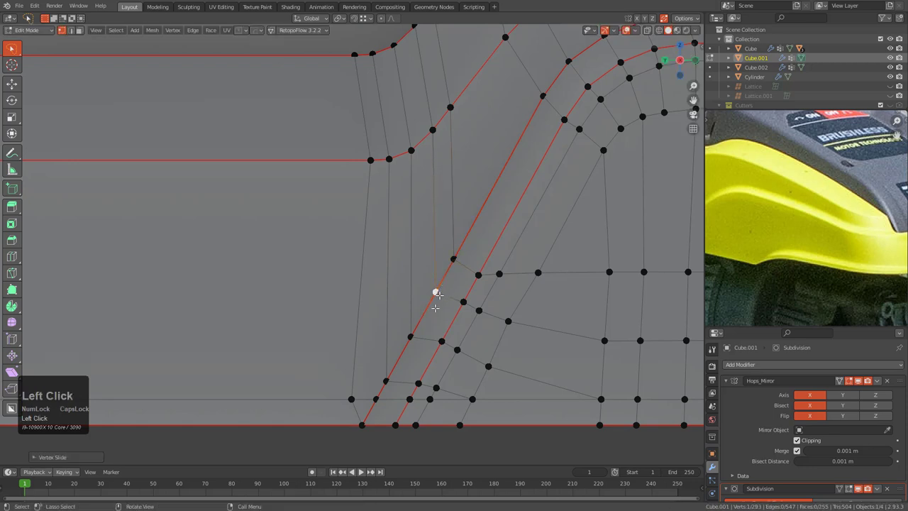
# - Slide the two next lower vertices of the slanted crease slightly upward along it to even out the spacing toward its foot
pyautogui.press('g')
pyautogui.press('g')
pyautogui.click(413, 330)
pyautogui.press('g')
pyautogui.press('g')
pyautogui.click(386, 374)
pyautogui.scroll(-1, 380, 372)
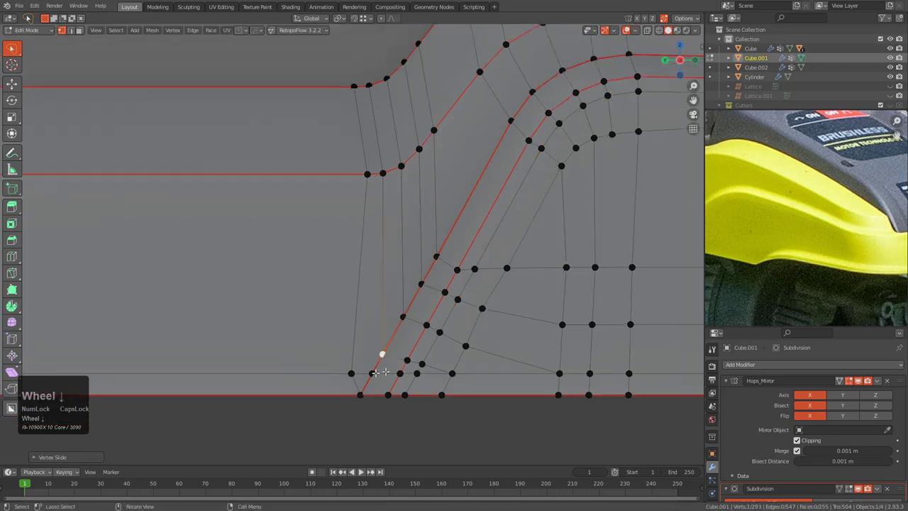
# - Add a loop cut just above the side wall's bottom support edge and connect its end to the nearest slanted crease vertex
pyautogui.scroll(-2, 361, 365)
pyautogui.keyDown('shift'); pyautogui.moveTo(245, 312); pyautogui.dragTo(413, 300, button='middle'); pyautogui.keyUp('shift')
pyautogui.scroll(-3, 284, 280)
pyautogui.hotkey('ctrl', 'r')
pyautogui.click(158, 268)
pyautogui.click(172, 298)
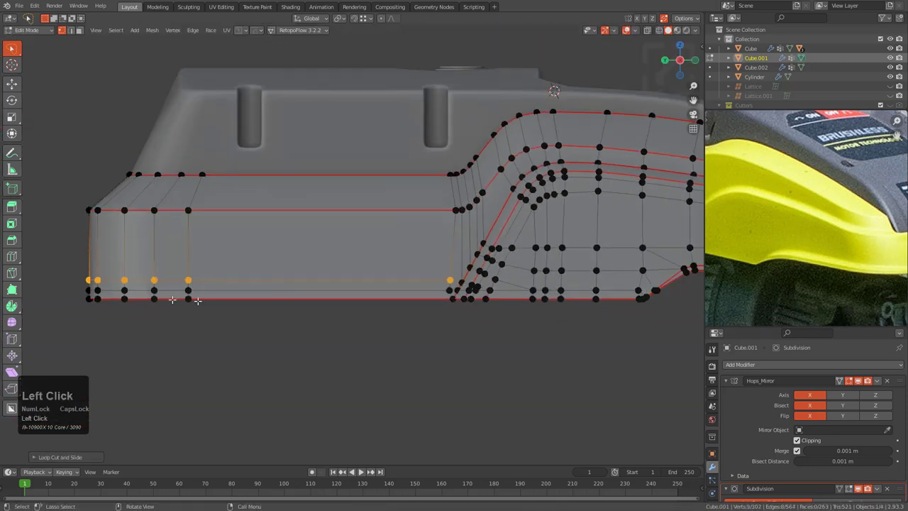
pyautogui.scroll(5, 197, 300)
pyautogui.keyDown('ctrl'); pyautogui.click(438, 339); pyautogui.keyUp('ctrl')
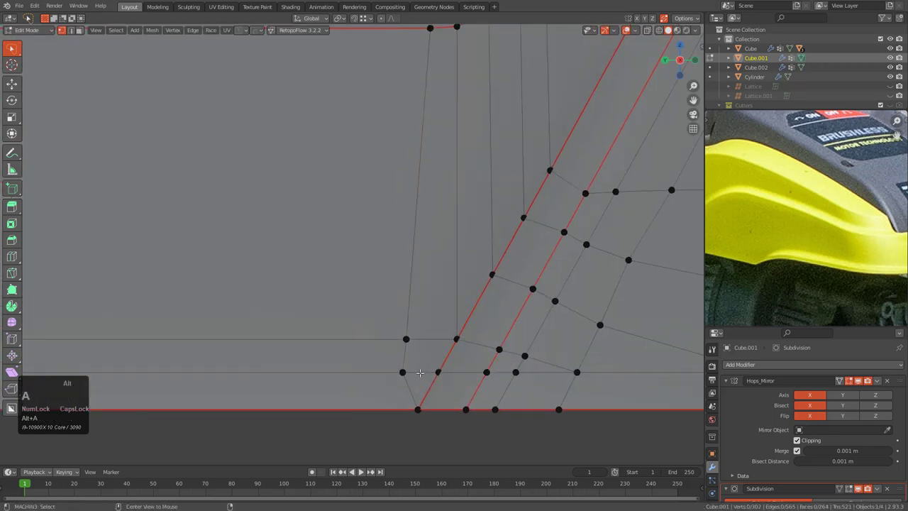
# - Knife a new edge from the vertex beside the crease's foot to the bottom edge and dissolve the old diagonal edge there
pyautogui.click(385, 411)
pyautogui.press('KP_Enter')
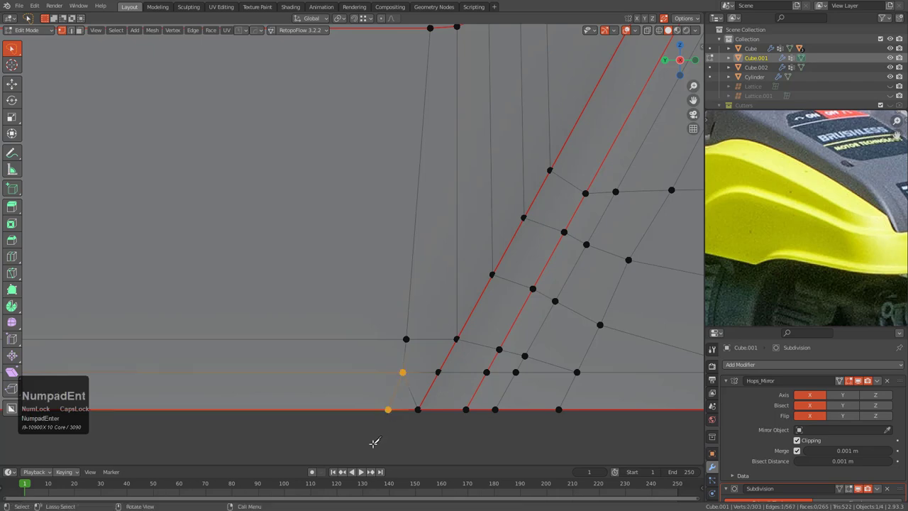
pyautogui.press('2')
pyautogui.scroll(-3, 288, 330)
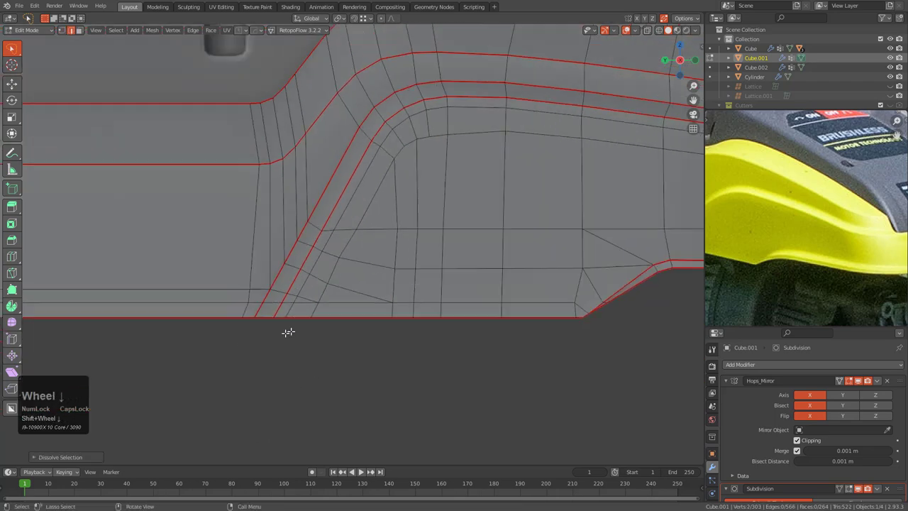
# - Examine the smoothed trim's slanted crease and front corner in Object Mode from several angles
pyautogui.press('Tab')
pyautogui.moveTo(297, 327); pyautogui.dragTo(500, 288, button='middle')
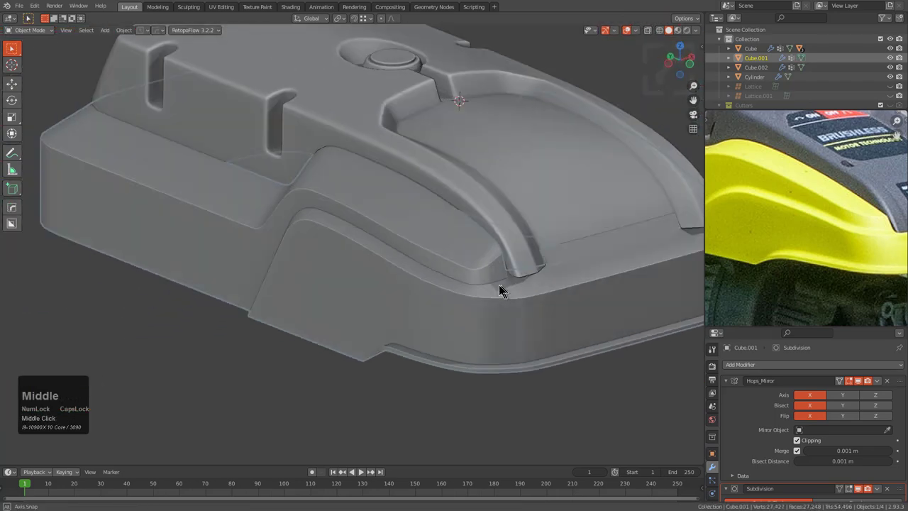
pyautogui.scroll(3, 525, 295)
pyautogui.scroll(3, 397, 255)
pyautogui.scroll(-1, 401, 258)
pyautogui.keyDown('alt'); pyautogui.moveTo(420, 258); pyautogui.dragTo(476, 239, button='middle'); pyautogui.keyUp('alt')
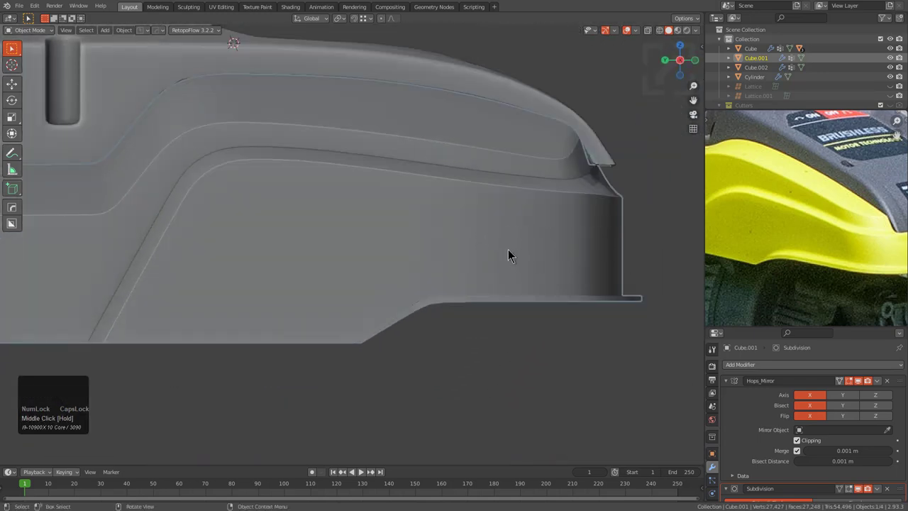
pyautogui.scroll(-1, 507, 255)
pyautogui.moveTo(508, 255); pyautogui.dragTo(459, 260, button='middle')
# - Edge-slide the short edge at the raised panel's front tip downward and slide the rim vertex above it down along the rim
pyautogui.press('Tab')
pyautogui.scroll(3, 433, 268)
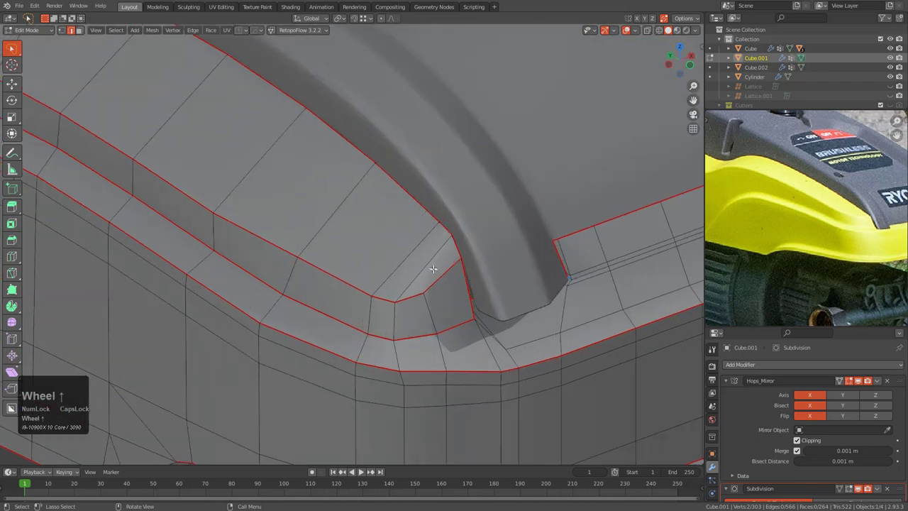
pyautogui.press('g')
pyautogui.press('g')
pyautogui.click(453, 292)
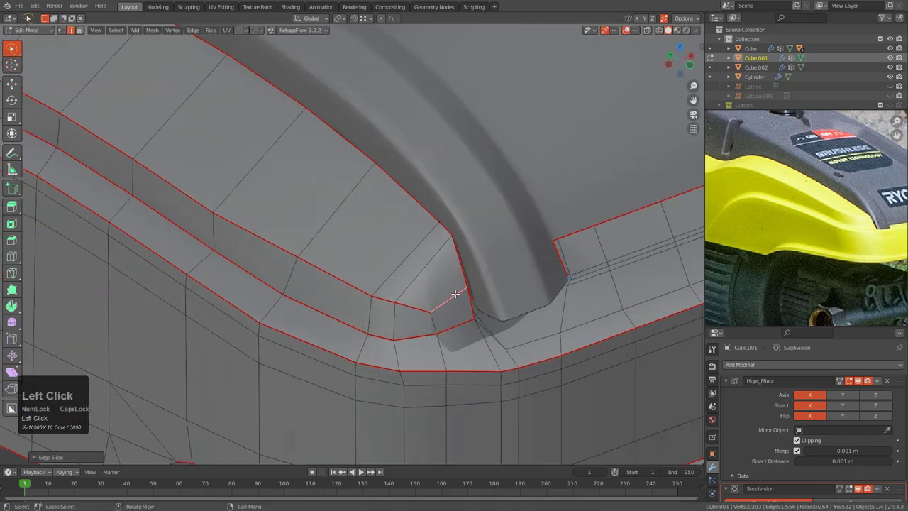
pyautogui.press('1')
pyautogui.press('g')
pyautogui.press('g')
pyautogui.click(457, 249)
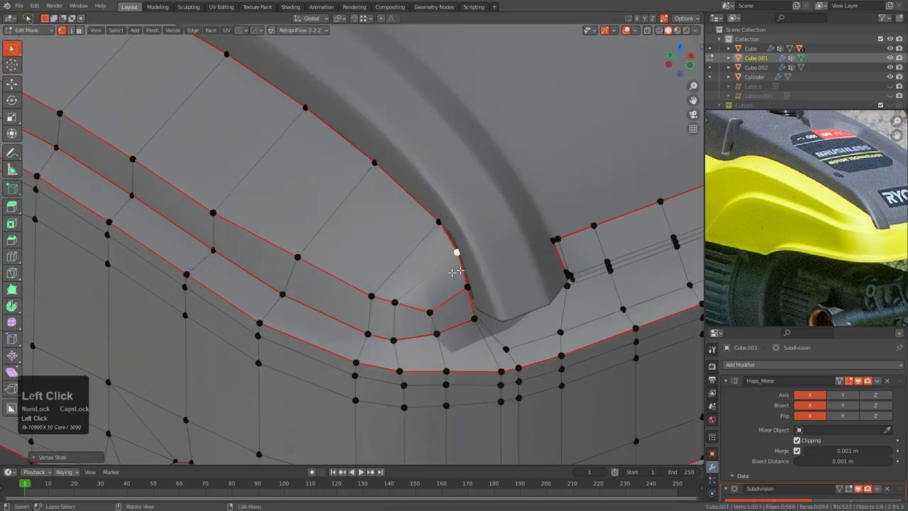
# - In side view, move the panel tip's rim vertex about 0.016 m along -Y and 0.0075 m up, and shift the rim vertex above it outward slightly
pyautogui.press('KP_Decimal')
pyautogui.moveTo(457, 250); pyautogui.dragTo(387, 282, button='middle')
pyautogui.scroll(2, 469, 243)
pyautogui.click(378, 304)
pyautogui.press('g')
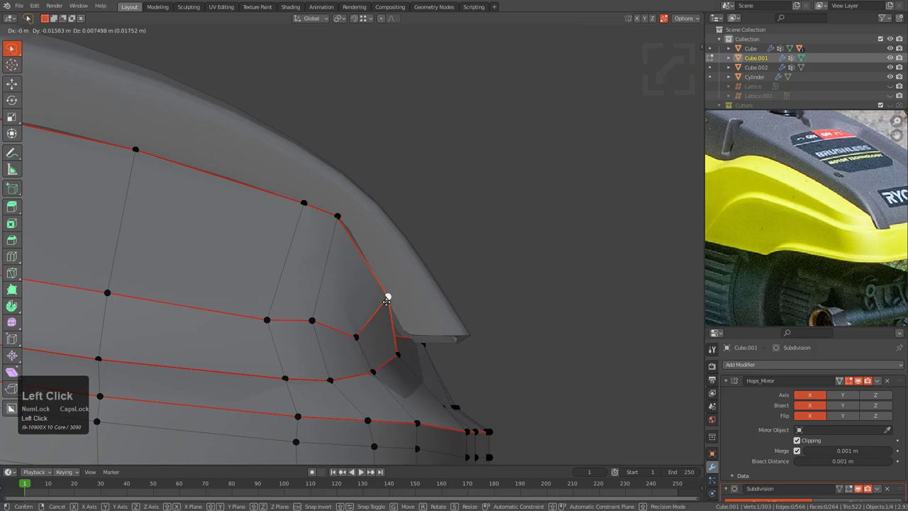
pyautogui.click(385, 301)
pyautogui.click(343, 217)
pyautogui.press('g')
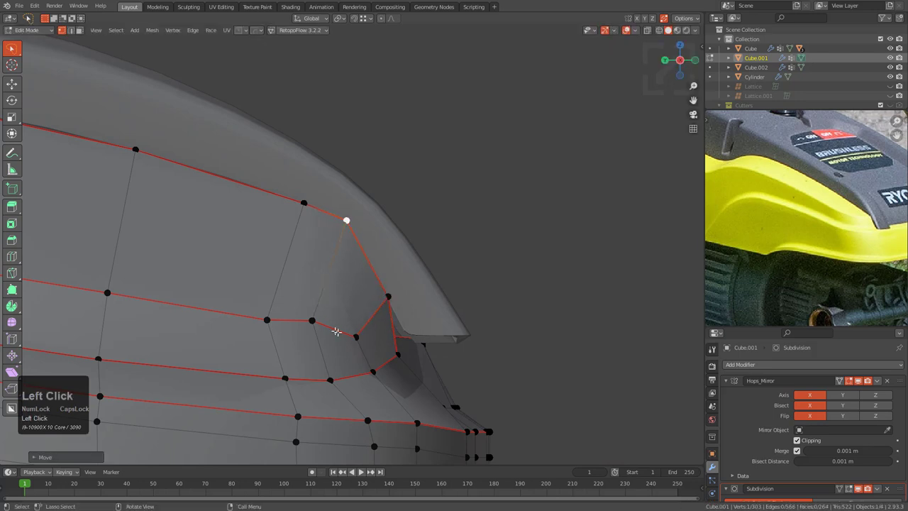
# - Shift the crease vertex beside the panel's tip toward the tip and slide its neighbouring crease vertex slightly downward
pyautogui.click(355, 336)
pyautogui.press('g')
pyautogui.click(358, 331)
pyautogui.click(312, 320)
pyautogui.press('g')
pyautogui.press('g')
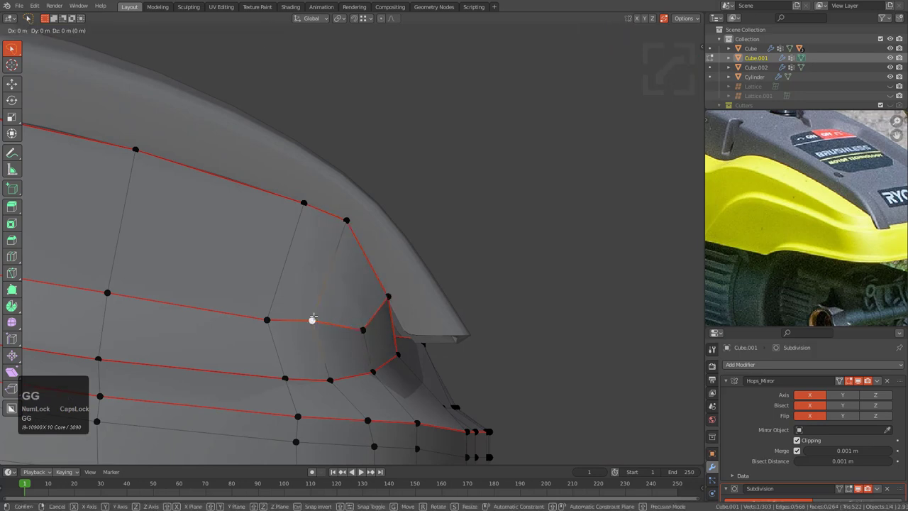
pyautogui.click(315, 325)
# - In front view, level the last two vertices of the panel's lower crease under the arm by scaling them to 0 along Z
pyautogui.press('Tab')
pyautogui.scroll(-1, 443, 319)
pyautogui.moveTo(442, 320); pyautogui.dragTo(337, 320, button='middle')
pyautogui.scroll(-2, 405, 322)
pyautogui.scroll(2, 354, 320)
pyautogui.press('Tab')
pyautogui.click(359, 313)
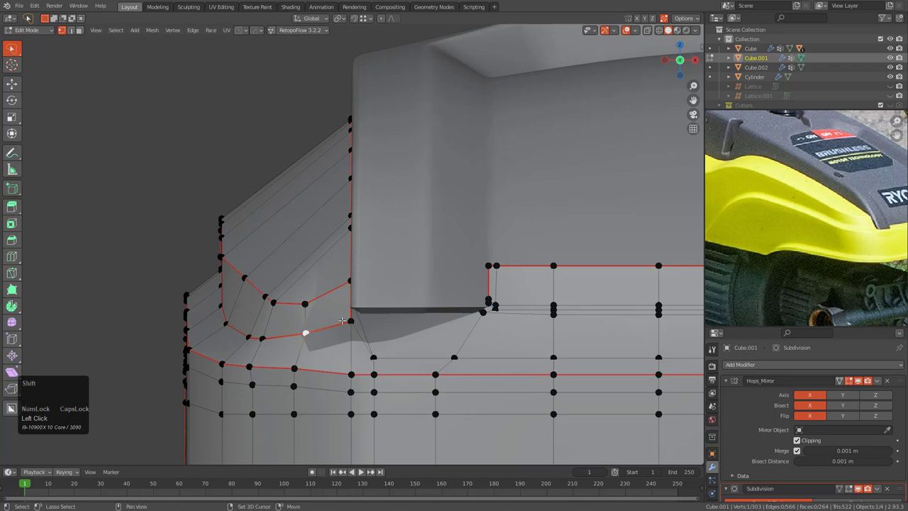
pyautogui.keyDown('shift'); pyautogui.click(343, 321); pyautogui.keyUp('shift')
pyautogui.press('s')
pyautogui.press('z')
pyautogui.press('0')
pyautogui.press('KP_Enter')
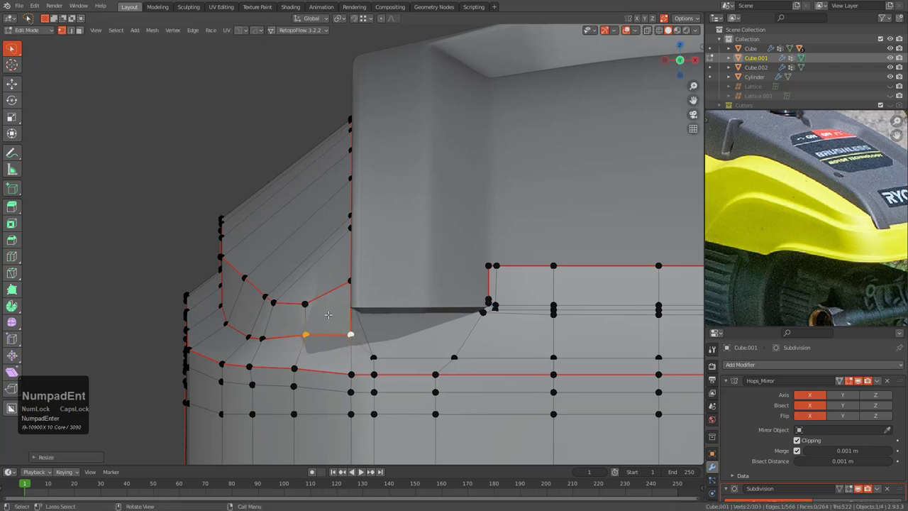
# - Adjust the height of the levelled vertex pair along Z and lower the panel tip's rim vertex above it along Z
pyautogui.press('g')
pyautogui.press('z')
pyautogui.click(350, 325)
pyautogui.moveTo(349, 325)
pyautogui.keyDown('shift'); pyautogui.mouseDown(button='middle')
pyautogui.moveTo(355, 280)
pyautogui.moveTo(367, 307)
pyautogui.moveTo(358, 315)
pyautogui.moveTo(387, 317)
pyautogui.moveTo(357, 319)
pyautogui.mouseUp(button='middle'); pyautogui.keyUp('shift')
pyautogui.click(355, 278)
pyautogui.press('g')
pyautogui.press('z')
pyautogui.click(343, 302)
# - On the upper cover, move the two vertices at the arm's lower inner corner along Y toward the trim panel and rotate them slightly
pyautogui.press('Tab')
pyautogui.scroll(-2, 387, 267)
pyautogui.click(387, 266)
pyautogui.press('Tab')
pyautogui.scroll(3, 389, 269)
pyautogui.click(400, 306)
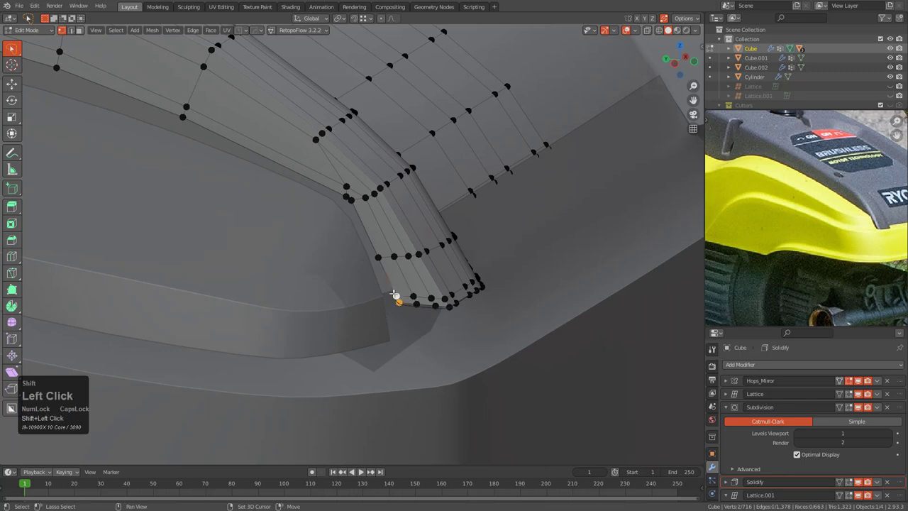
pyautogui.moveTo(344, 217); pyautogui.dragTo(448, 356, button='middle')
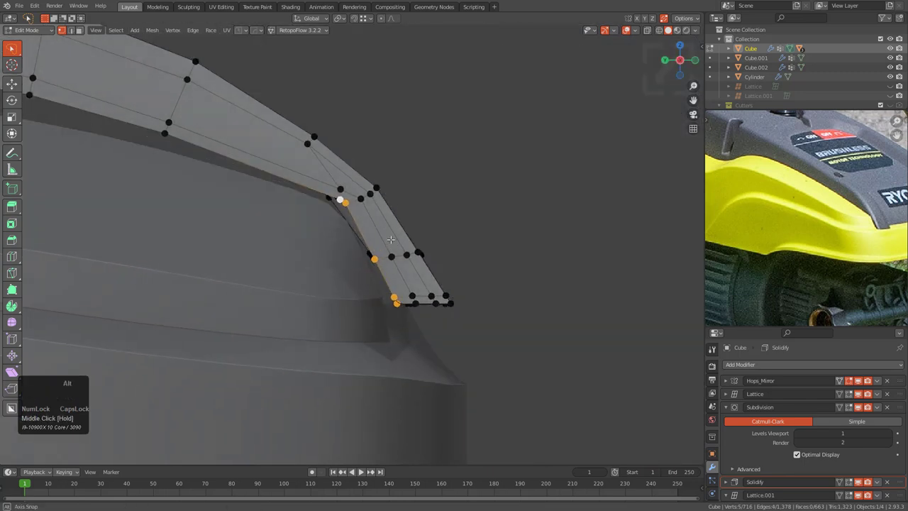
pyautogui.scroll(3, 448, 356)
pyautogui.keyDown('shift'); pyautogui.click(448, 365); pyautogui.keyUp('shift')
pyautogui.press('g')
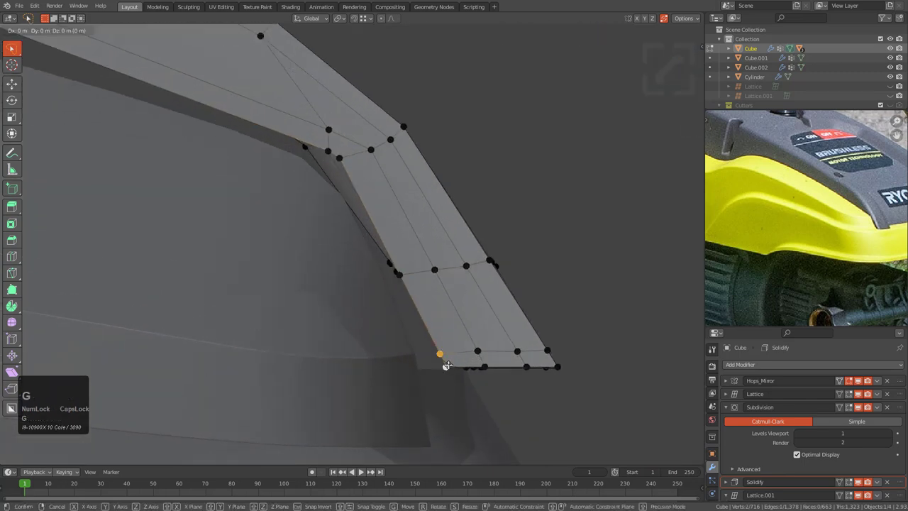
pyautogui.press('x')
pyautogui.press('y')
pyautogui.click(455, 377)
pyautogui.press('g')
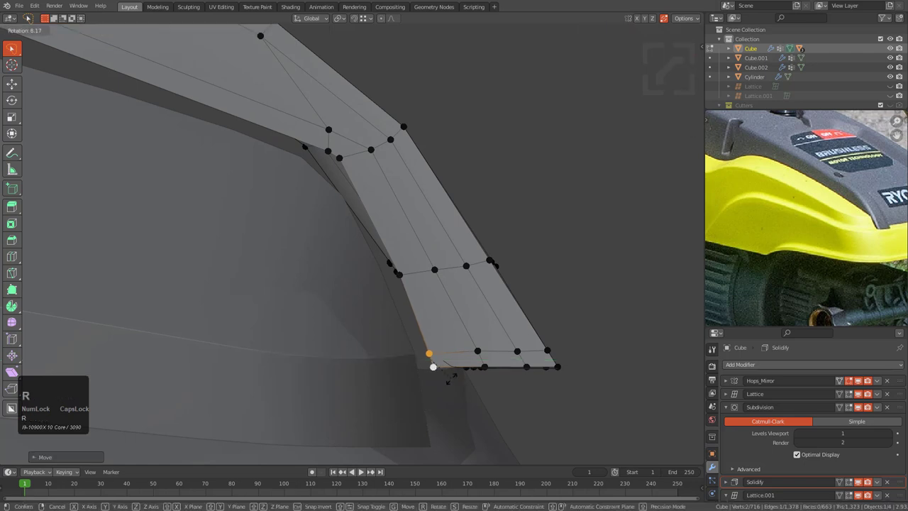
pyautogui.click(446, 379)
# - Move the arm's lower inner corner pair further along Y and shift the inner edge vertex above it along Y toward the trim
pyautogui.press('Tab')
pyautogui.press('Tab')
pyautogui.press('g')
pyautogui.press('y')
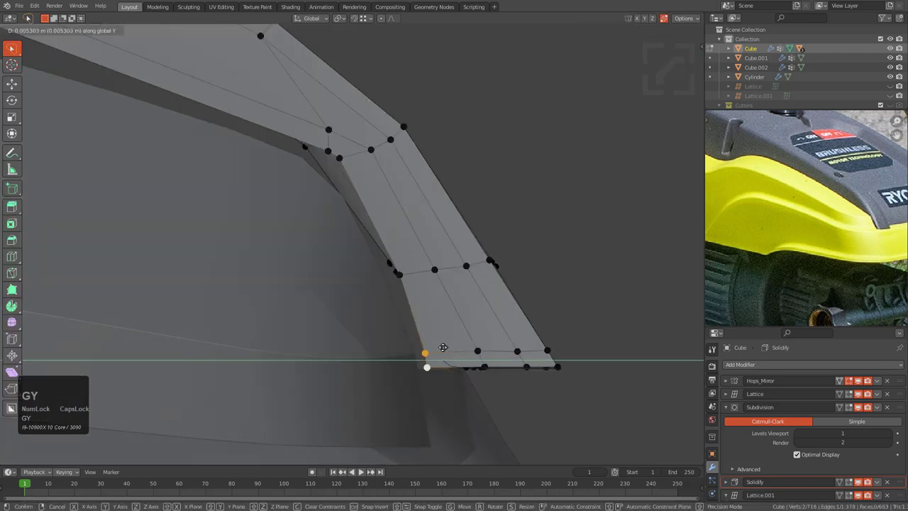
pyautogui.click(438, 347)
pyautogui.press('Tab')
pyautogui.press('Tab')
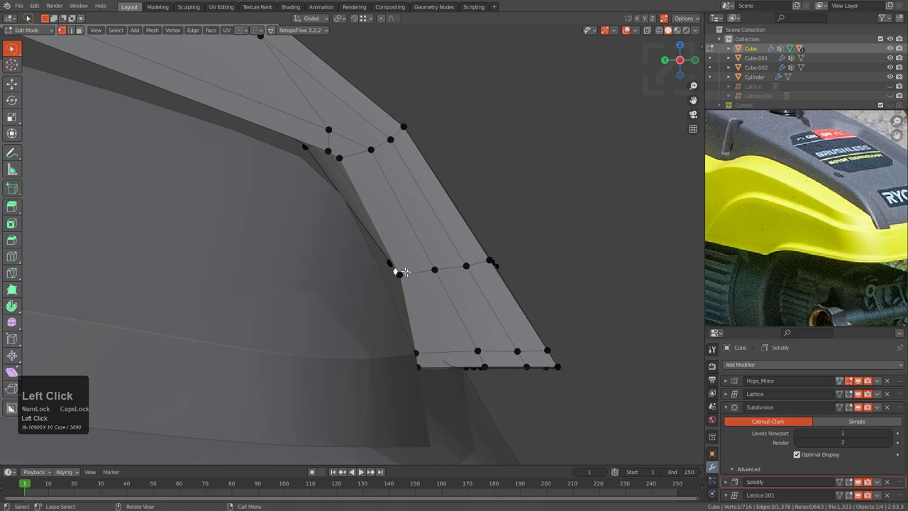
pyautogui.press('g')
pyautogui.press('y')
pyautogui.click(385, 274)
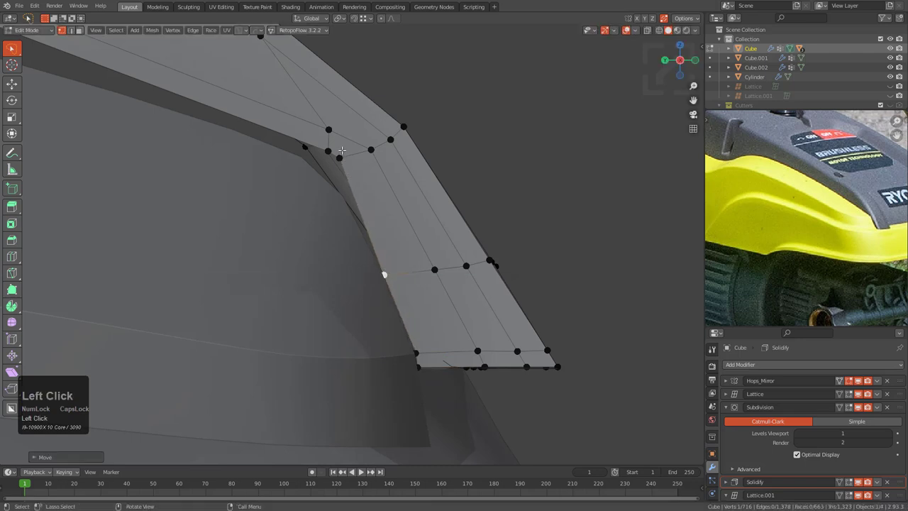
# - Move the two inner vertices at the arm's bend down and back toward the trim panel's rim
pyautogui.click(340, 155)
pyautogui.keyDown('shift'); pyautogui.click(329, 151); pyautogui.keyUp('shift')
pyautogui.press('g')
pyautogui.click(316, 172)
pyautogui.press('Tab')
# - Examine how the arm's inner edge meets the trim panel around the front corner with everything deselected
pyautogui.scroll(-1, 335, 206)
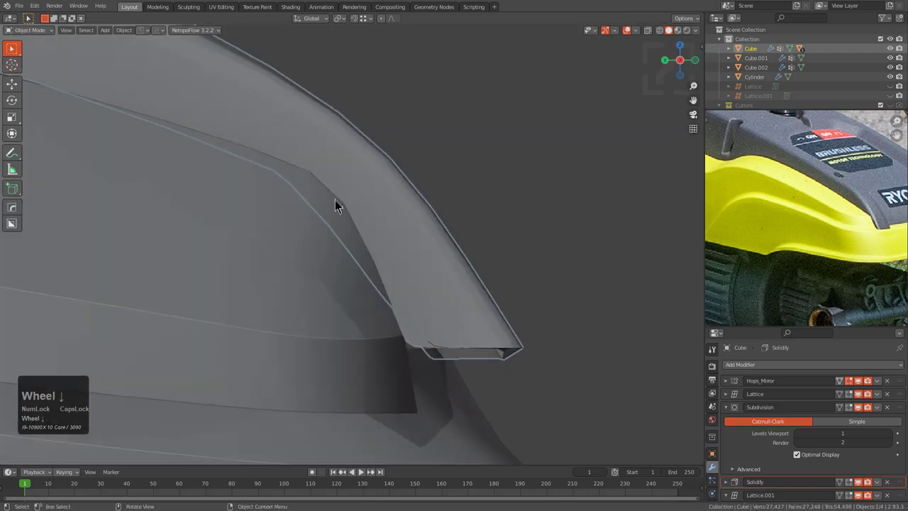
pyautogui.scroll(-4, 456, 235)
pyautogui.hotkey('alt', 'a')
pyautogui.moveTo(456, 235); pyautogui.dragTo(322, 283, button='middle')
pyautogui.hotkey('alt', 'a')
pyautogui.scroll(-4, 323, 283)
pyautogui.moveTo(364, 320); pyautogui.dragTo(418, 334, button='middle')
pyautogui.scroll(3, 425, 336)
# - Enter Edit Mode on the lower trim and isolate it in Local View
pyautogui.click(426, 335)
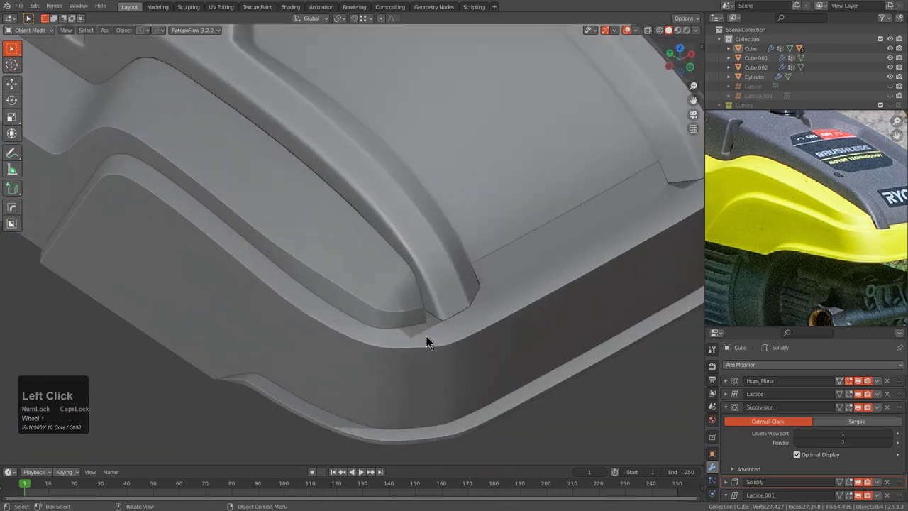
pyautogui.press('Tab')
pyautogui.scroll(4, 440, 340)
pyautogui.moveTo(426, 290); pyautogui.dragTo(330, 276, button='middle')
pyautogui.hotkey('alt', 'z')
pyautogui.press('KP_Divide')
pyautogui.hotkey('alt', 'z')
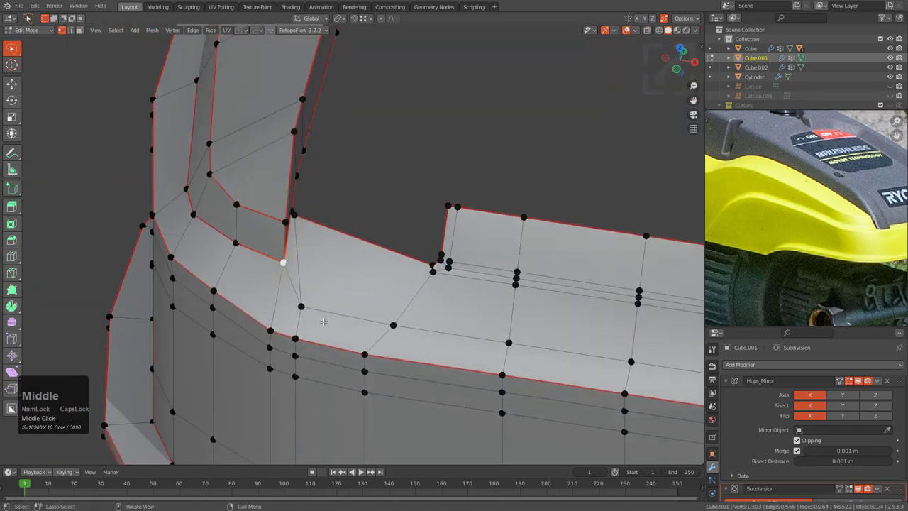
# - Select the five-vertex row running across the front ledge below the notch and edge-slide it toward the ledge's upper rim
pyautogui.keyDown('ctrl'); pyautogui.click(628, 361); pyautogui.keyUp('ctrl')
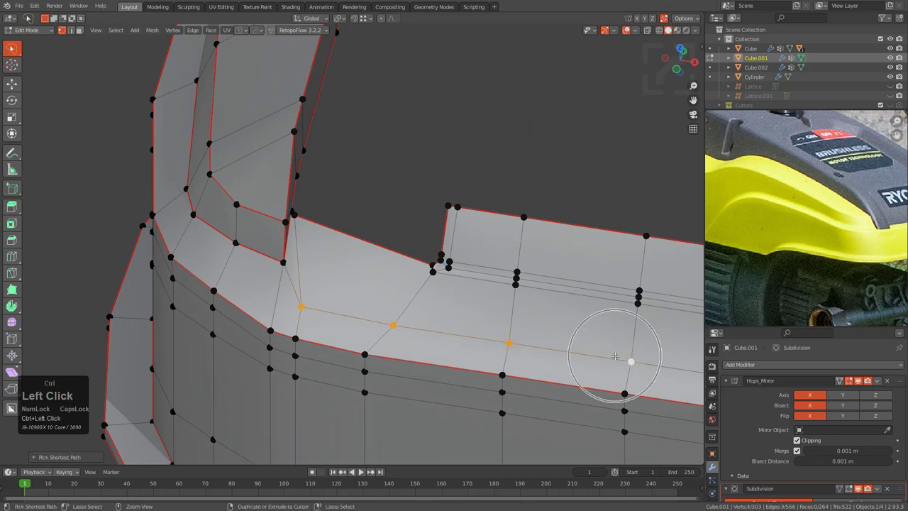
pyautogui.press('g')
pyautogui.press('g')
pyautogui.click(630, 333)
pyautogui.moveTo(630, 334); pyautogui.dragTo(466, 303, button='middle')
pyautogui.press('g')
pyautogui.press('g')
pyautogui.click(543, 302)
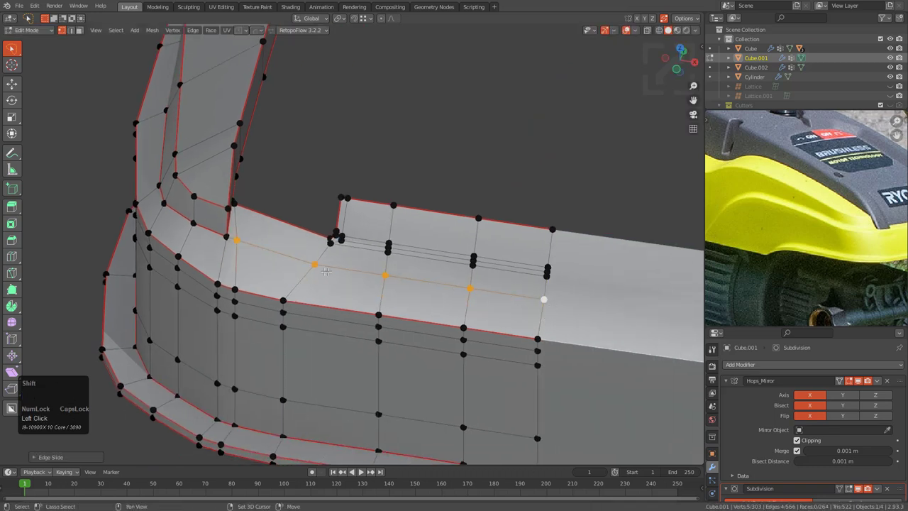
# - Slide the row's end vertex beside the panel tip along the row, away from the tip
pyautogui.scroll(4, 332, 249)
pyautogui.press('g')
pyautogui.press('g')
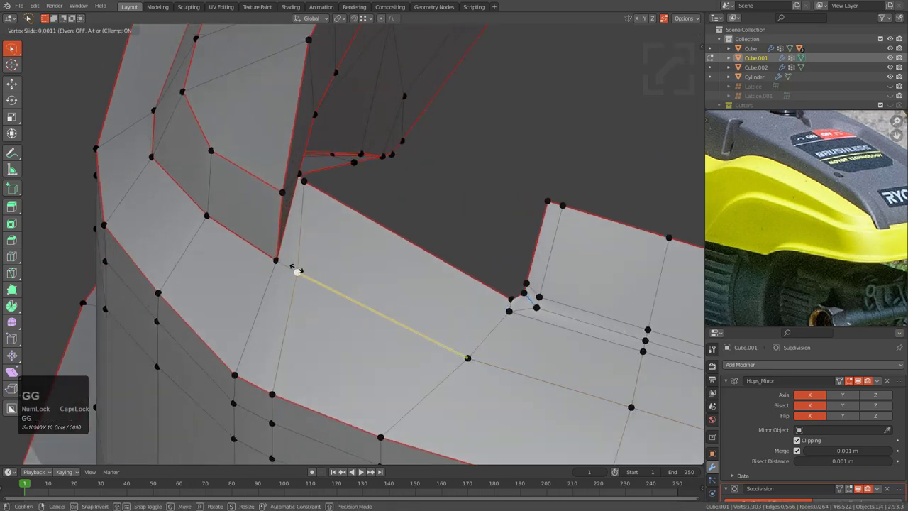
pyautogui.click(323, 282)
pyautogui.scroll(-3, 332, 280)
pyautogui.moveTo(334, 279); pyautogui.dragTo(381, 198, button='middle')
pyautogui.scroll(-2, 348, 254)
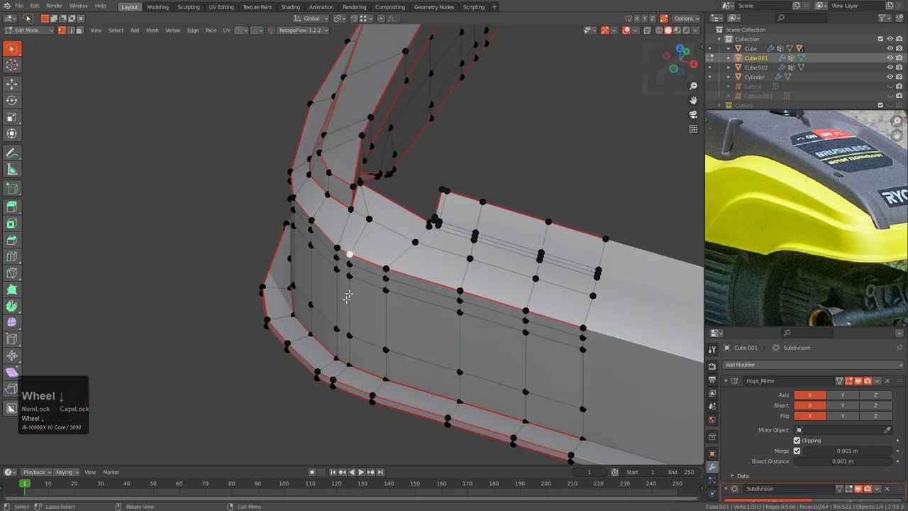
# - Edge-slide the two vertical loops of the front wall just past the corner away from it to space them more evenly
pyautogui.moveTo(348, 253); pyautogui.dragTo(425, 348, button='middle')
pyautogui.press('g')
pyautogui.press('g')
pyautogui.click(403, 268)
pyautogui.press('g')
pyautogui.press('g')
pyautogui.click(436, 253)
# - Slide the first two vertices of the ledge row away from the corner to follow the shifted vertical loops
pyautogui.scroll(-2, 426, 348)
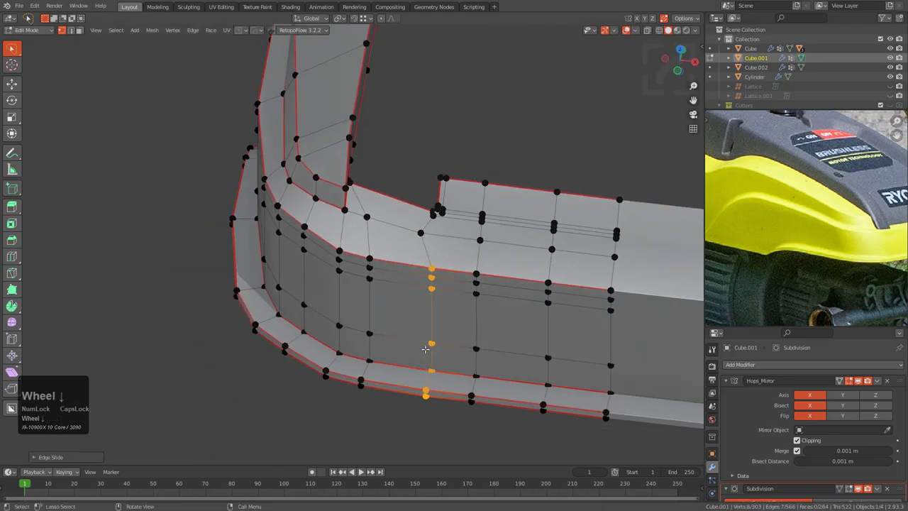
pyautogui.keyDown('shift'); pyautogui.moveTo(376, 234); pyautogui.dragTo(417, 299, button='middle'); pyautogui.keyUp('shift')
pyautogui.scroll(3, 417, 299)
pyautogui.click(434, 301)
pyautogui.press('g')
pyautogui.press('g')
pyautogui.click(444, 302)
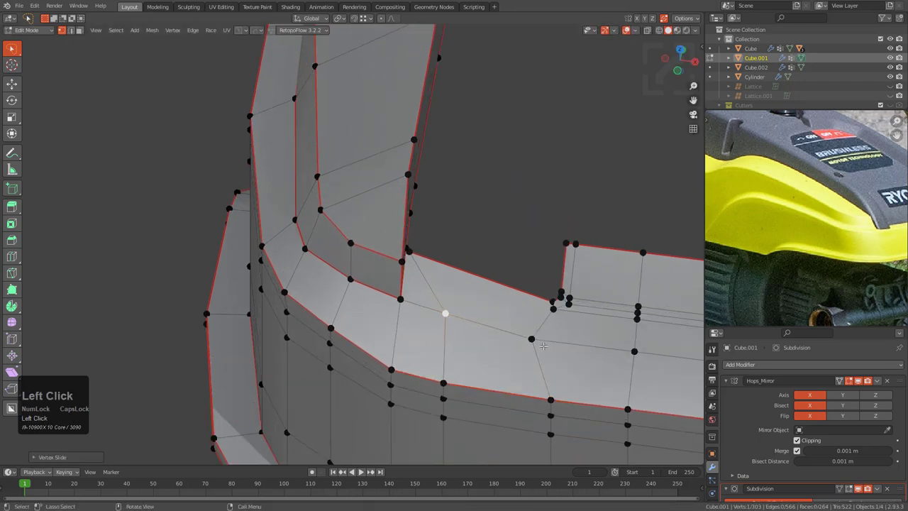
pyautogui.click(541, 345)
pyautogui.press('g')
pyautogui.press('g')
pyautogui.click(555, 346)
# - Connect the vertex below the notch's corner to the panel tip's rim vertex with a new edge path across the ledge
pyautogui.moveTo(549, 339); pyautogui.dragTo(556, 295, button='middle')
pyautogui.keyDown('shift'); pyautogui.moveTo(556, 295); pyautogui.dragTo(348, 272, button='middle'); pyautogui.keyUp('shift')
pyautogui.scroll(3, 545, 278)
pyautogui.hotkey('alt', 'z')
pyautogui.click(573, 278)
pyautogui.hotkey('alt', 'z')
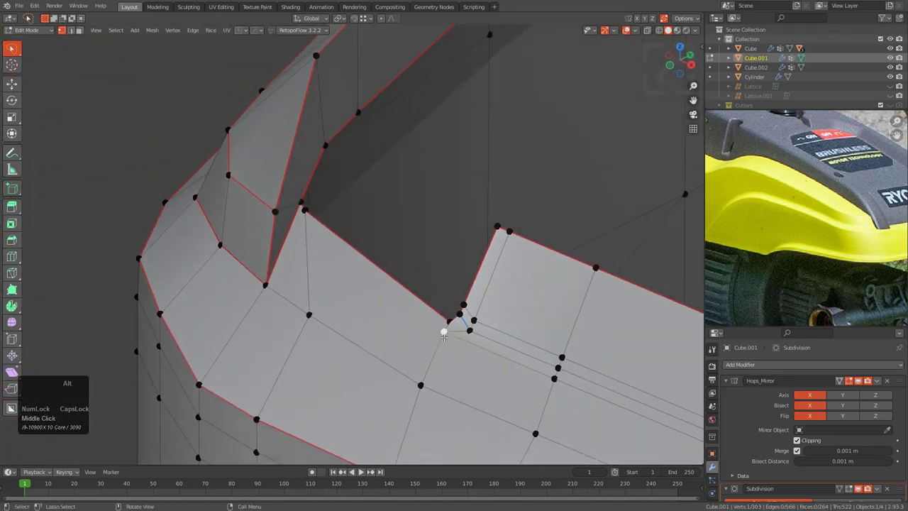
pyautogui.hotkey('alt', 'z')
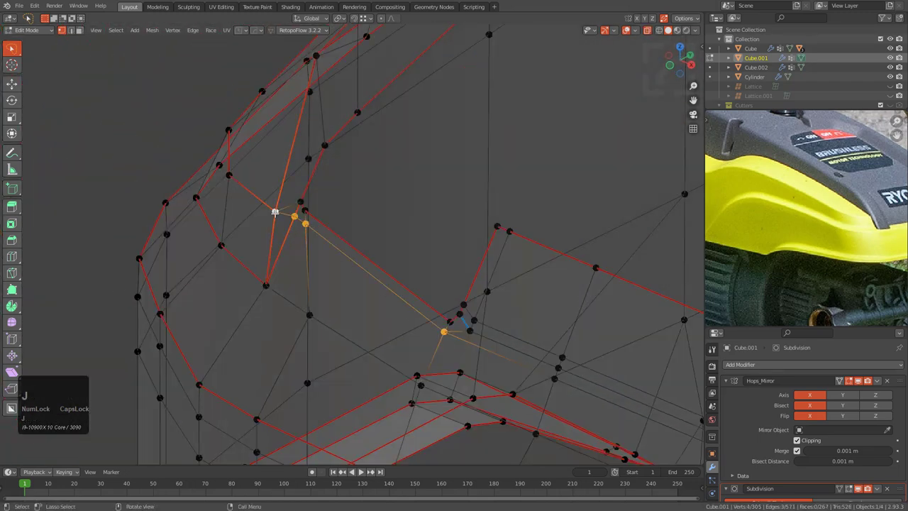
pyautogui.scroll(1, 296, 225)
pyautogui.hotkey('alt', 'z')
pyautogui.moveTo(303, 227)
pyautogui.mouseDown(button='middle')
pyautogui.moveTo(346, 259)
pyautogui.moveTo(310, 238)
pyautogui.mouseUp(button='middle')
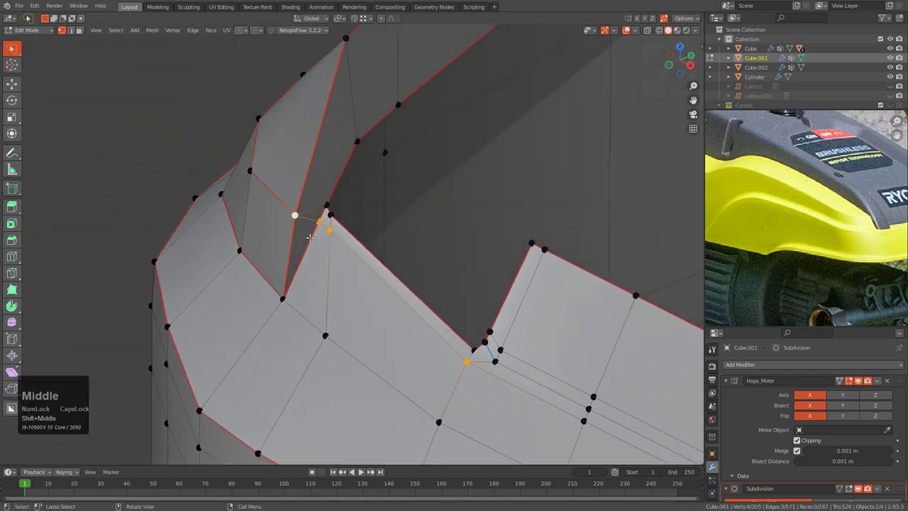
# - Connect the panel's inner vertex across the crease to the tip's rim vertex, and slide the crossing vertex up along the crease
pyautogui.scroll(1, 315, 213)
pyautogui.scroll(-1, 339, 210)
pyautogui.moveTo(317, 198); pyautogui.dragTo(307, 214, button='middle')
pyautogui.click(324, 205)
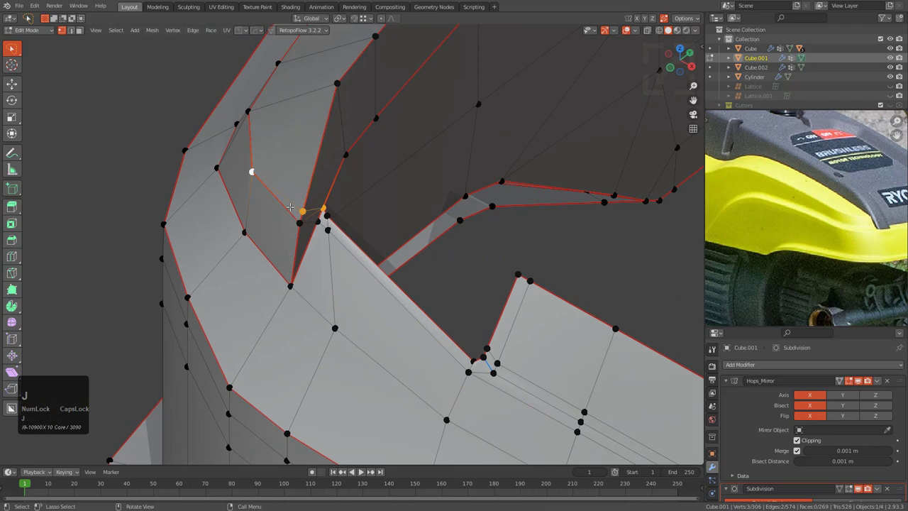
pyautogui.press('g')
pyautogui.press('g')
pyautogui.click(309, 215)
# - Dissolve the short leftover edge across the gap at the panel tip, and slide the vertex just below the tip along its edge
pyautogui.press('2')
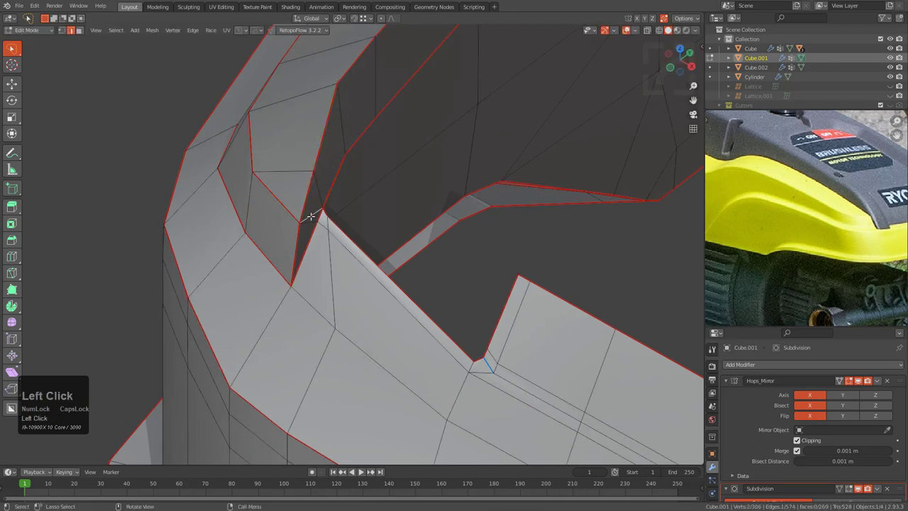
pyautogui.hotkey('ctrl', 'x')
pyautogui.moveTo(318, 251); pyautogui.dragTo(482, 239, button='middle')
pyautogui.press('1')
pyautogui.click(333, 234)
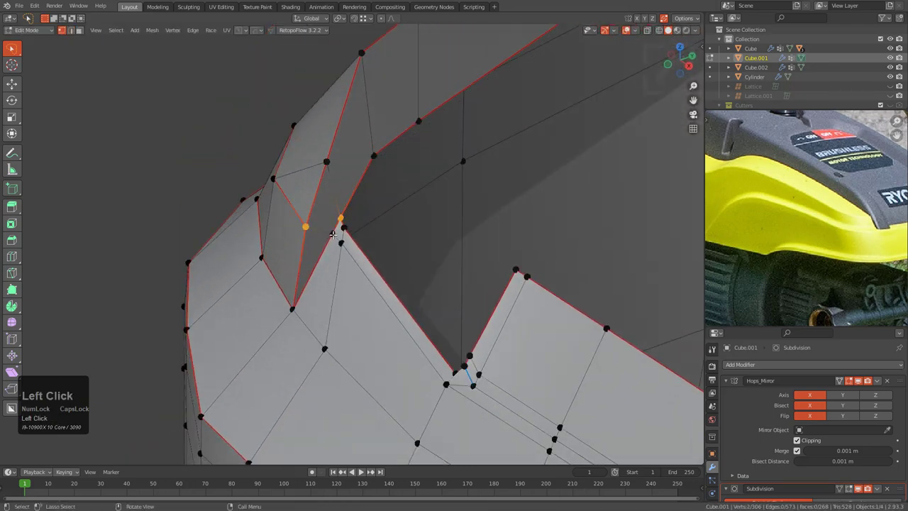
pyautogui.press('g')
pyautogui.press('g')
pyautogui.click(340, 243)
# - Slide the vertex below the notch's corner, and edge-slide the short diagonal edge beside it to tidy the corner's support edges
pyautogui.press('g')
pyautogui.press('g')
pyautogui.click(482, 239)
pyautogui.press('g')
pyautogui.press('g')
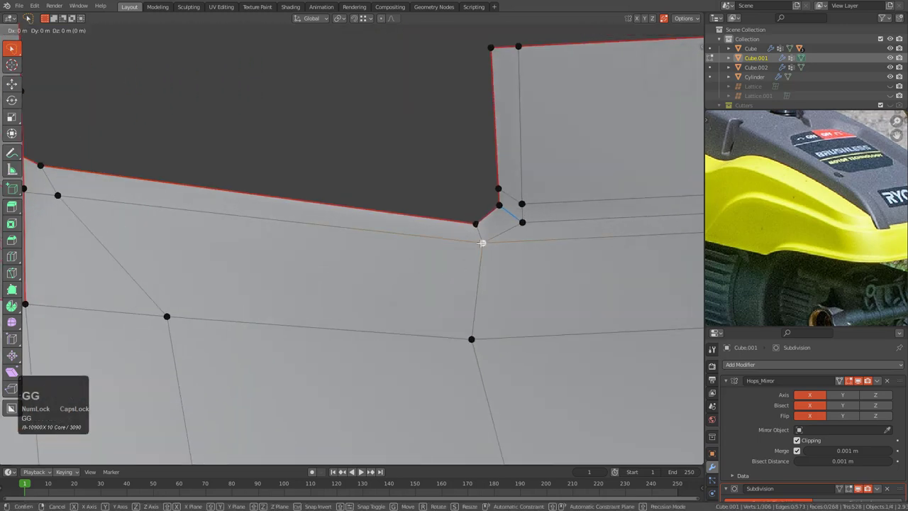
pyautogui.click(484, 241)
pyautogui.press('2')
pyautogui.click(479, 236)
pyautogui.press('g')
pyautogui.press('g')
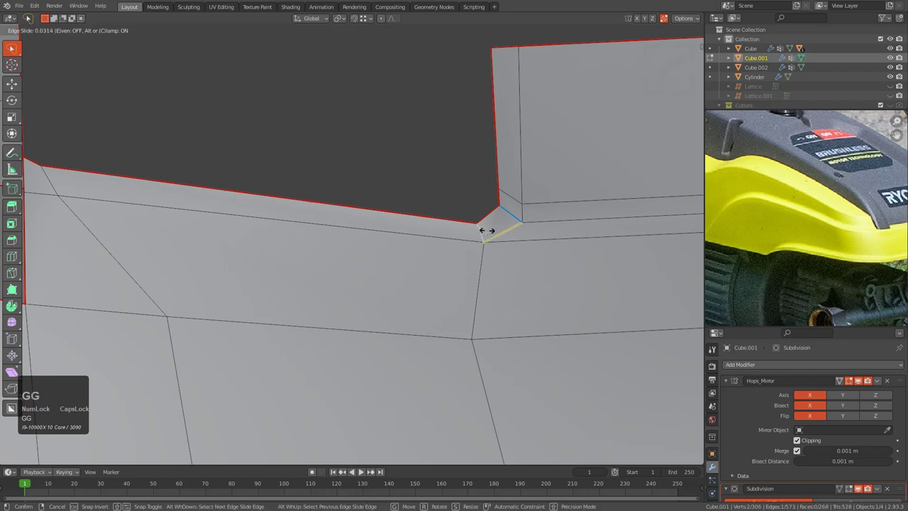
pyautogui.click(511, 211)
# - Dissolve the topmost support edge row running from the notch's corner along the ledge, and bring the whole model back out of local view
pyautogui.press('Tab')
pyautogui.scroll(-4, 486, 237)
pyautogui.moveTo(482, 239); pyautogui.dragTo(423, 251, button='middle')
pyautogui.press('Tab')
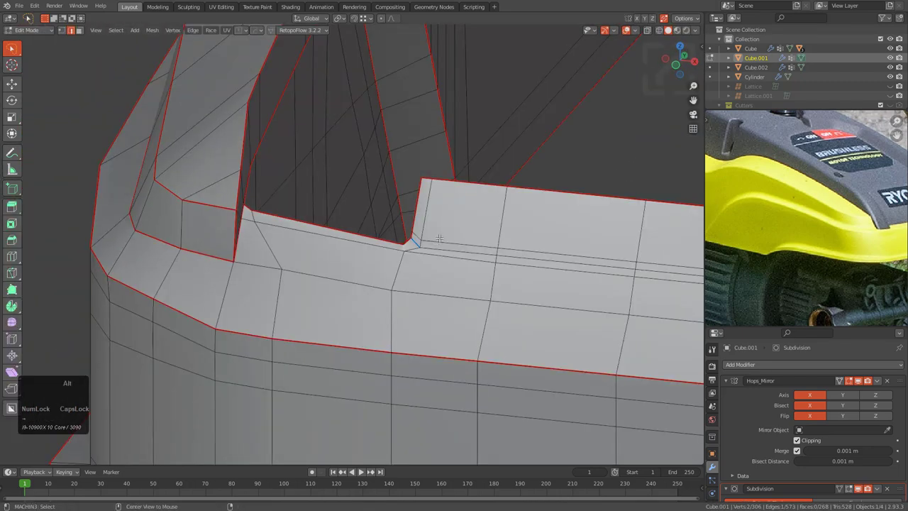
pyautogui.keyDown('alt'); pyautogui.click(439, 237); pyautogui.keyUp('alt')
pyautogui.keyDown('alt'); pyautogui.click(492, 239); pyautogui.keyUp('alt')
pyautogui.keyDown('alt'); pyautogui.click(484, 243); pyautogui.keyUp('alt')
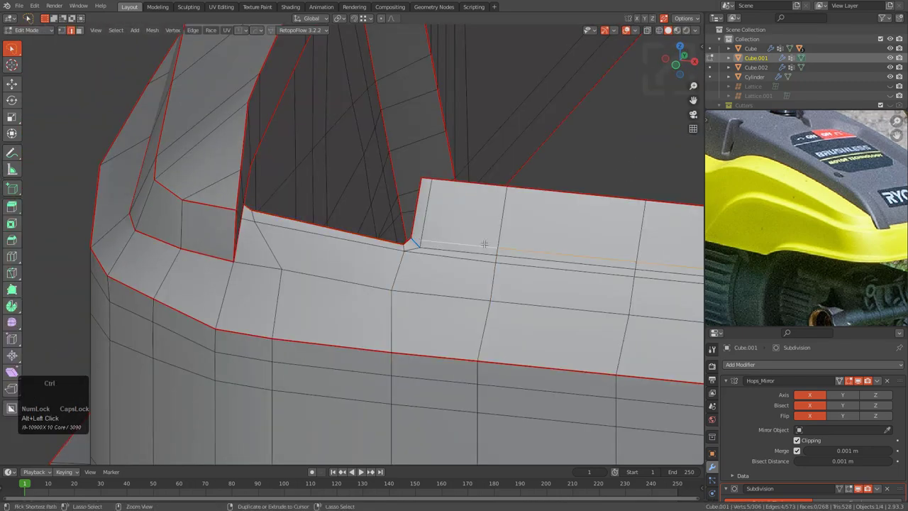
pyautogui.hotkey('ctrl', 'x')
pyautogui.press('Tab')
pyautogui.scroll(-3, 411, 271)
pyautogui.moveTo(411, 271); pyautogui.dragTo(480, 263, button='middle')
pyautogui.press('KP_Divide')
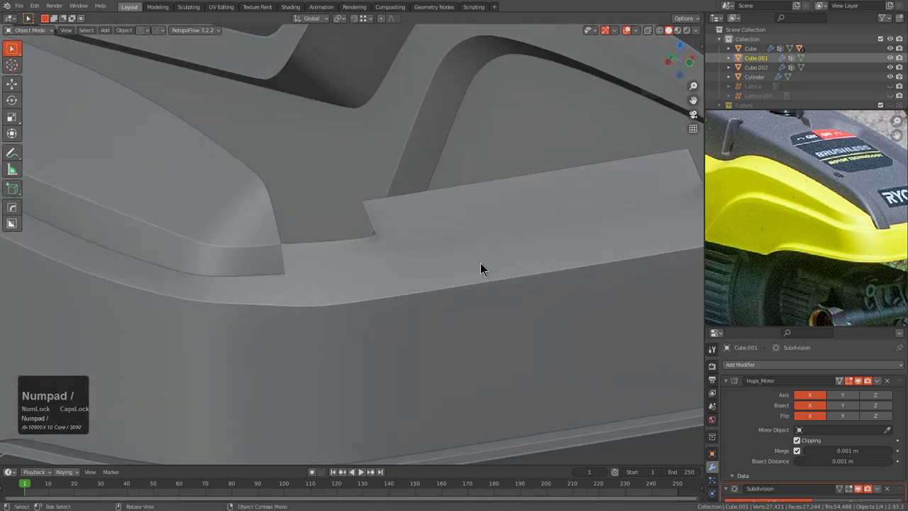
# - In side view, select the side panel's middle crease row from the front tip to the rear bend and set up a 5-point Mira curve
pyautogui.scroll(-3, 480, 264)
pyautogui.moveTo(367, 231); pyautogui.dragTo(472, 261, button='middle')
pyautogui.scroll(2, 471, 261)
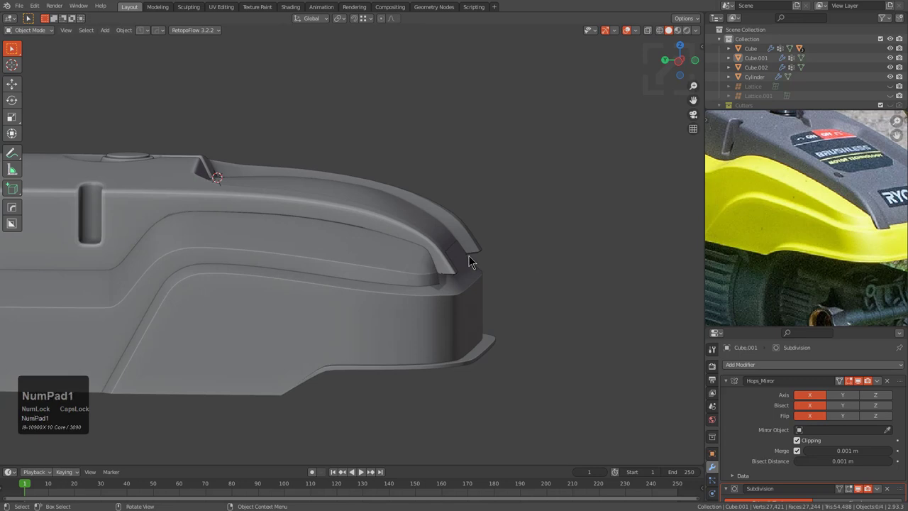
pyautogui.press('KP_3')
pyautogui.press('KP_9')
pyautogui.scroll(2, 380, 258)
pyautogui.keyDown('shift'); pyautogui.moveTo(380, 259); pyautogui.dragTo(507, 277, button='middle'); pyautogui.keyUp('shift')
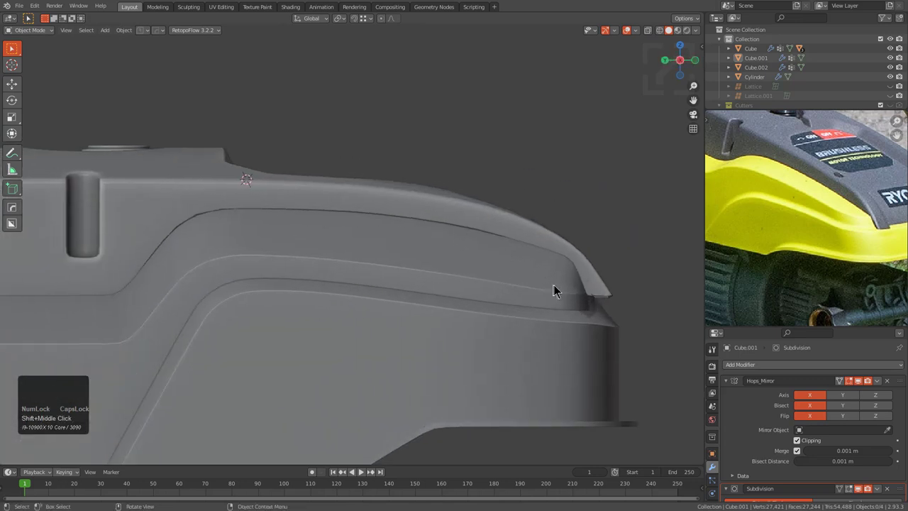
pyautogui.press('Tab')
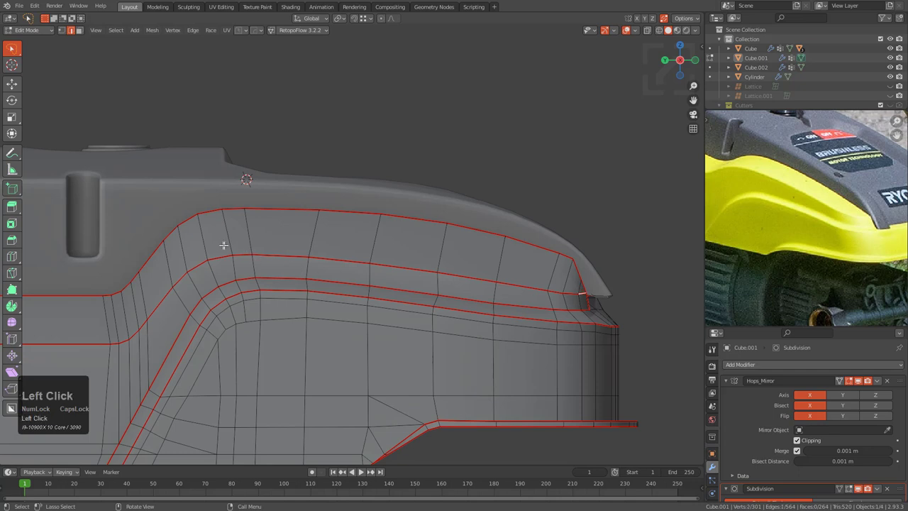
pyautogui.keyDown('ctrl'); pyautogui.click(197, 265); pyautogui.keyUp('ctrl')
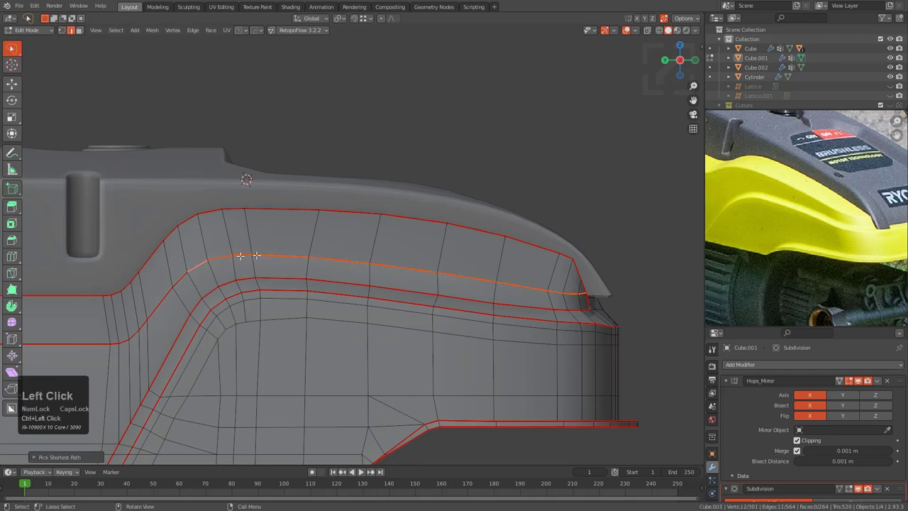
pyautogui.hotkey('ctrl', 'shift', '`')
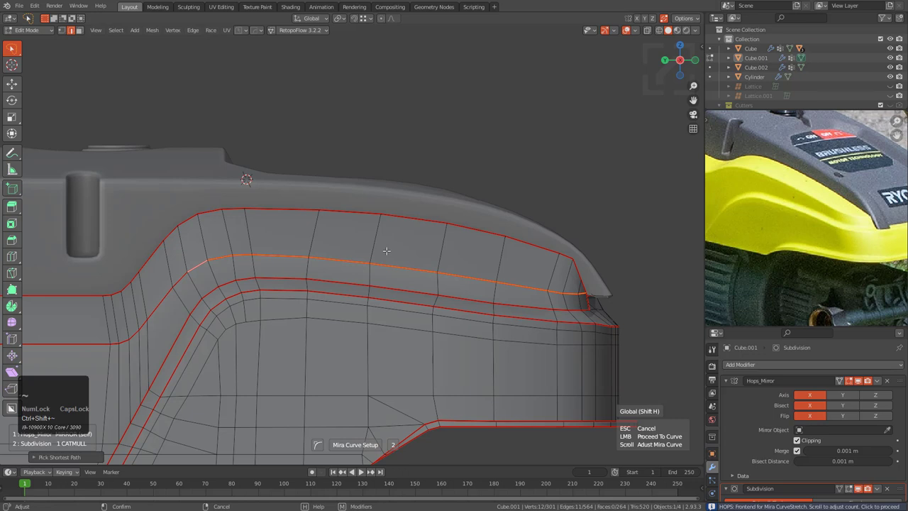
pyautogui.scroll(2, 386, 250)
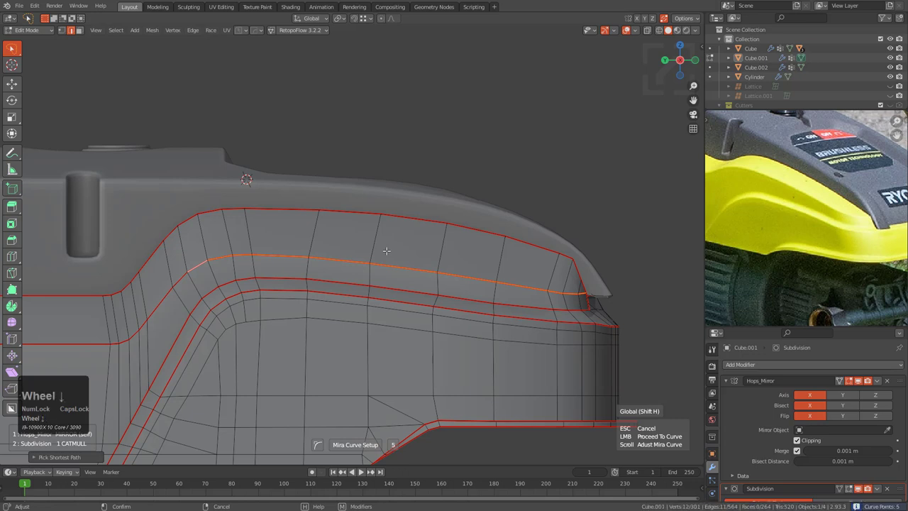
pyautogui.click(386, 250)
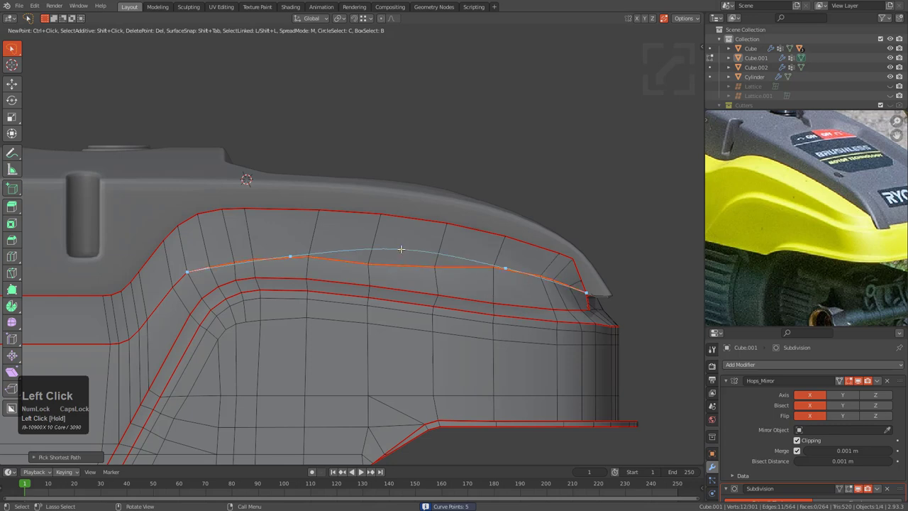
# - Raise the Mira curve's points to bend the crease row into a smooth arch following the panel's upper rim, and finish the curve
pyautogui.moveTo(402, 249); pyautogui.dragTo(397, 248)
pyautogui.moveTo(289, 232); pyautogui.dragTo(278, 241)
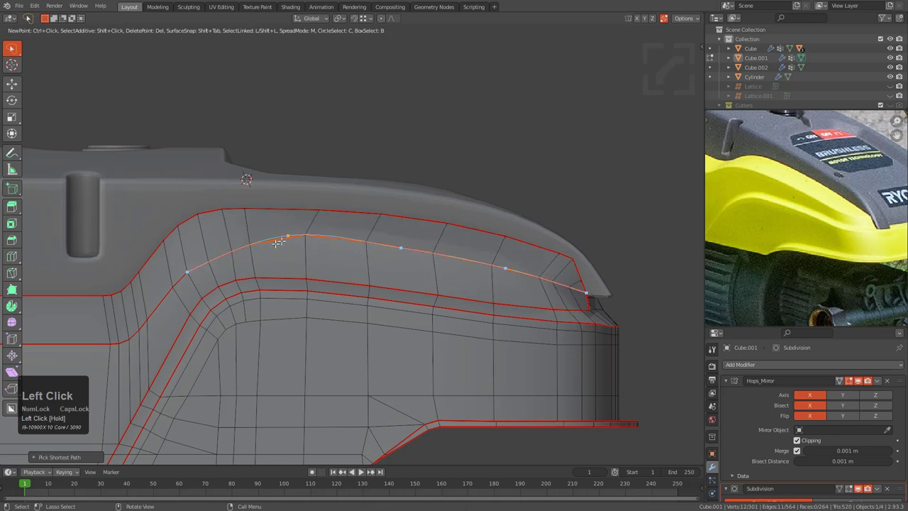
pyautogui.moveTo(199, 252); pyautogui.dragTo(203, 246)
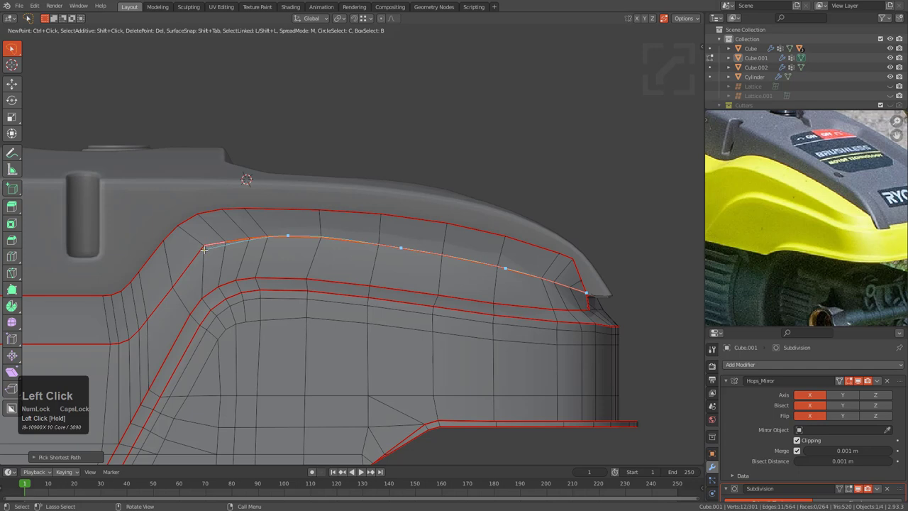
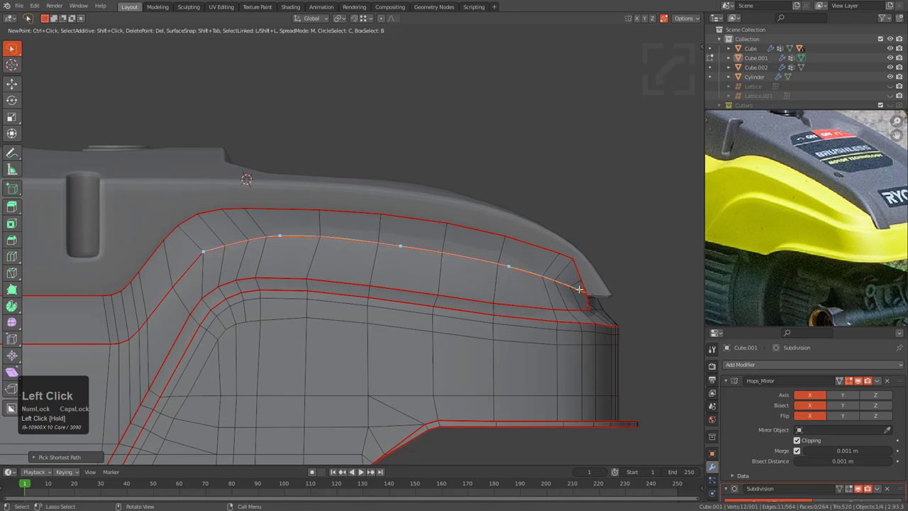
pyautogui.moveTo(580, 288); pyautogui.dragTo(584, 291)
pyautogui.moveTo(504, 265); pyautogui.dragTo(423, 326, button='middle')
pyautogui.rightClick(419, 334)
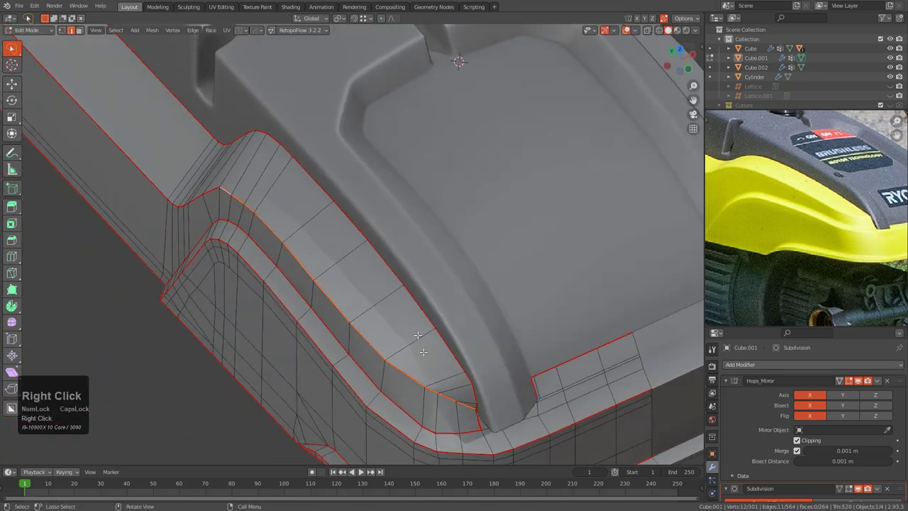
# - Move the last two vertices of the crease row forward about 0.05 m toward the arm's tip, and nudge them further along Y
pyautogui.scroll(8, 418, 335)
pyautogui.press('1')
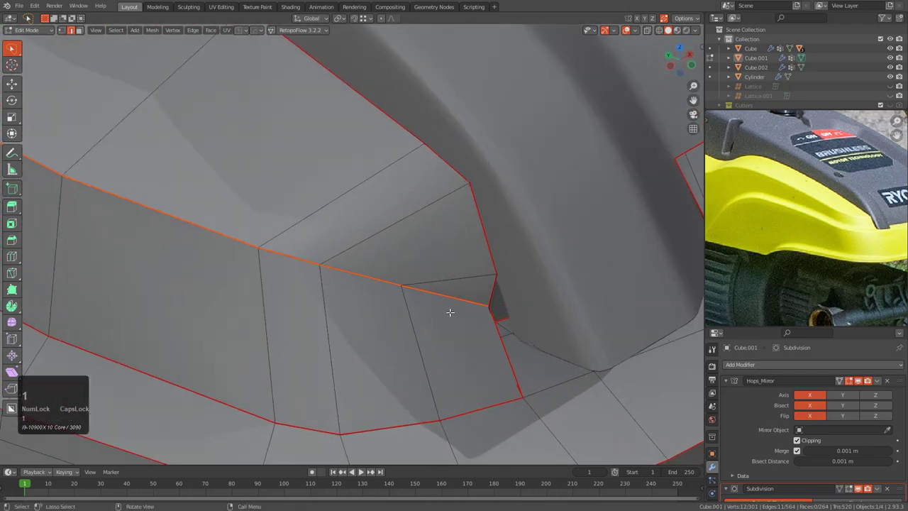
pyautogui.click(487, 305)
pyautogui.keyDown('shift'); pyautogui.click(401, 285); pyautogui.keyUp('shift')
pyautogui.press('KP_Decimal')
pyautogui.scroll(-3, 383, 301)
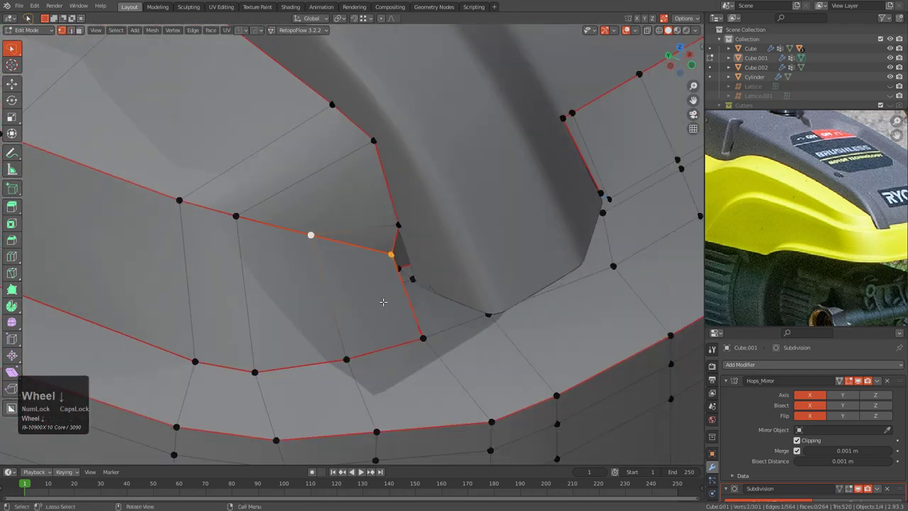
pyautogui.moveTo(383, 301); pyautogui.dragTo(447, 271, button='middle')
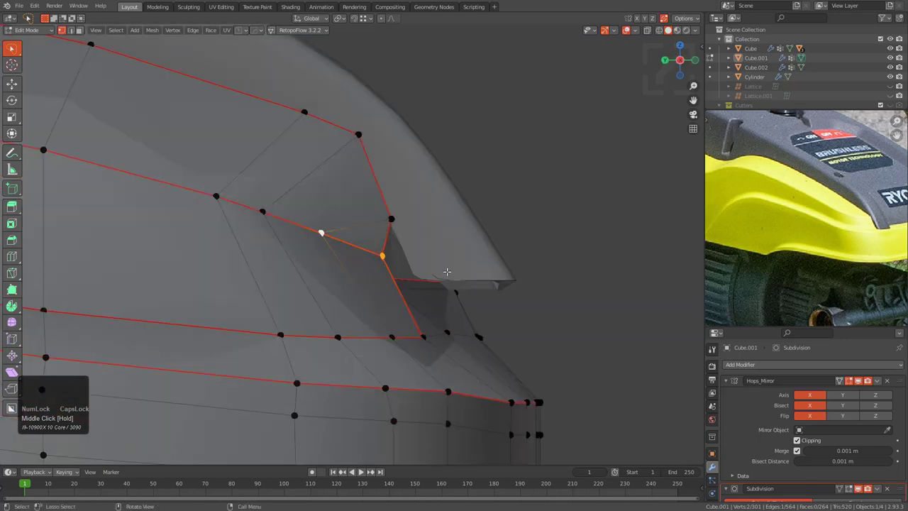
pyautogui.press('g')
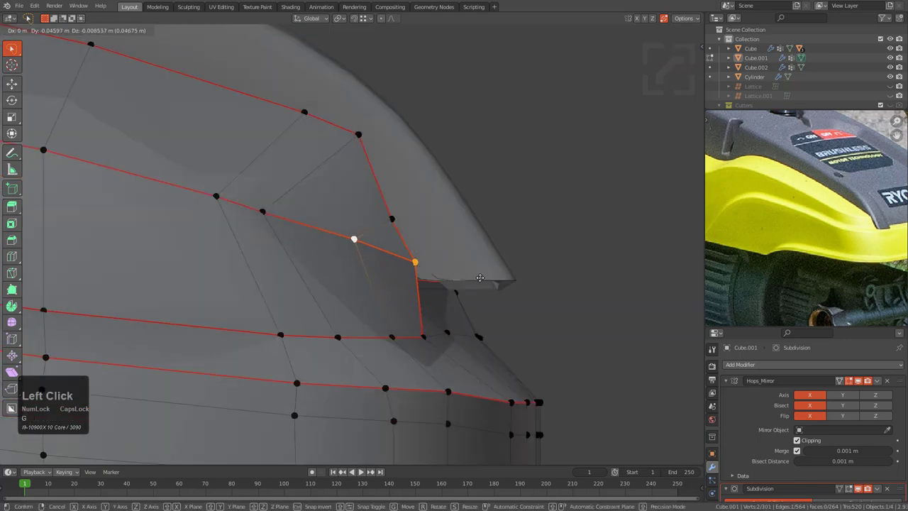
pyautogui.scroll(-2, 479, 278)
pyautogui.moveTo(413, 272); pyautogui.dragTo(391, 287, button='middle')
pyautogui.press('y')
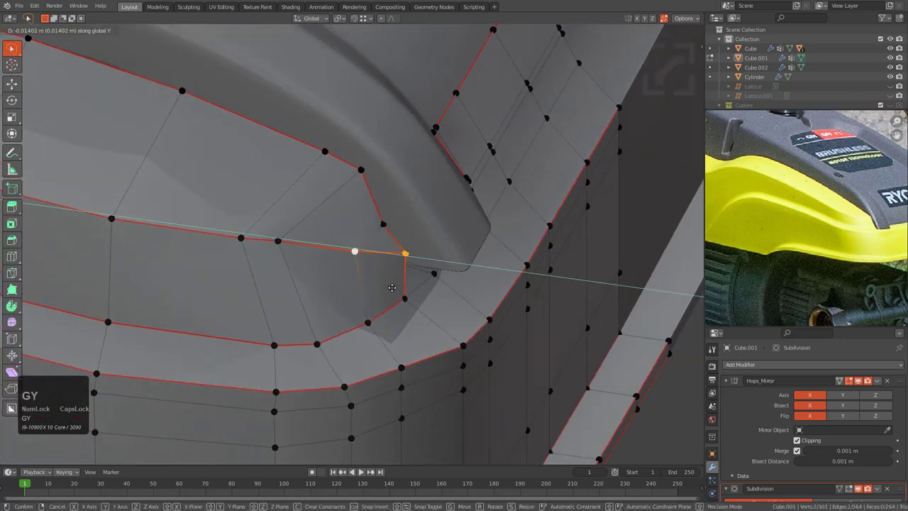
pyautogui.click(394, 286)
# - Move the crease row's second-to-last vertex and the rim vertex above it up and forward, and lower the row vertex slightly
pyautogui.moveTo(380, 223); pyautogui.dragTo(420, 186, button='middle')
pyautogui.press('g')
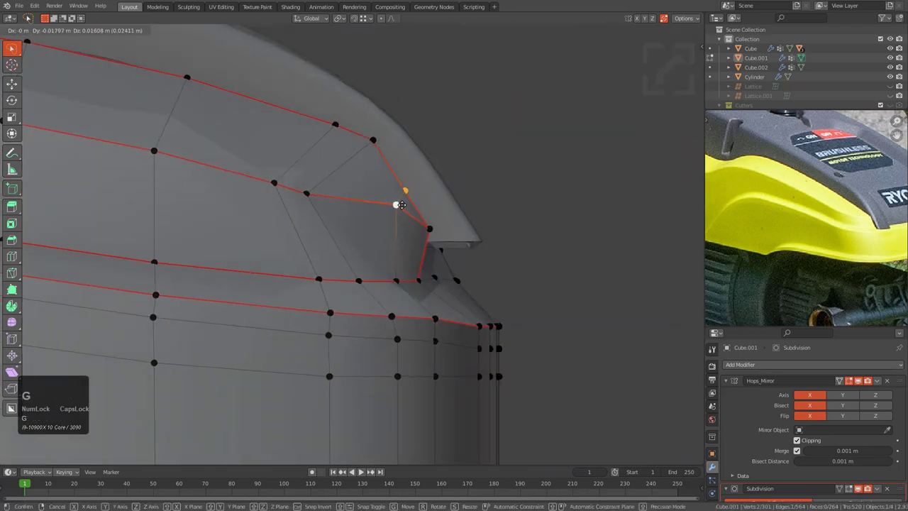
pyautogui.click(396, 203)
pyautogui.press('g')
pyautogui.click(393, 210)
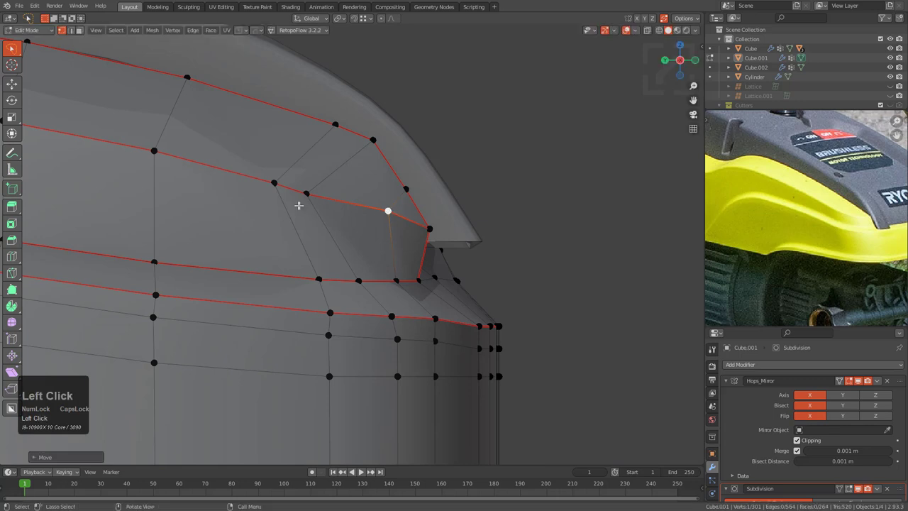
# - Edge-slide the next two cross edges between the crease row and the upper rim to even their spacing around the front bend
pyautogui.keyDown('shift'); pyautogui.moveTo(299, 202); pyautogui.dragTo(352, 235, button='middle'); pyautogui.keyUp('shift')
pyautogui.click(360, 227)
pyautogui.keyDown('shift'); pyautogui.click(426, 173); pyautogui.keyUp('shift')
pyautogui.press('g')
pyautogui.press('g')
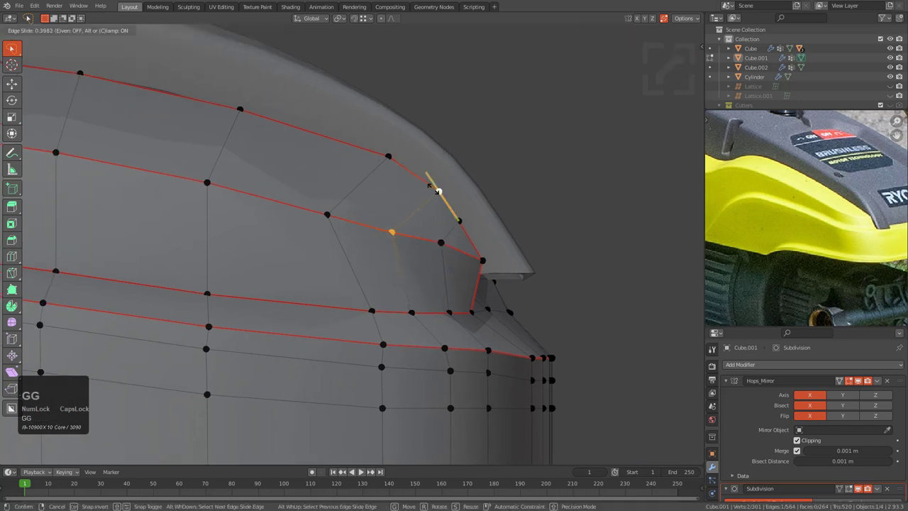
pyautogui.click(406, 198)
pyautogui.click(327, 210)
pyautogui.keyDown('shift'); pyautogui.click(388, 164); pyautogui.keyUp('shift')
pyautogui.press('g')
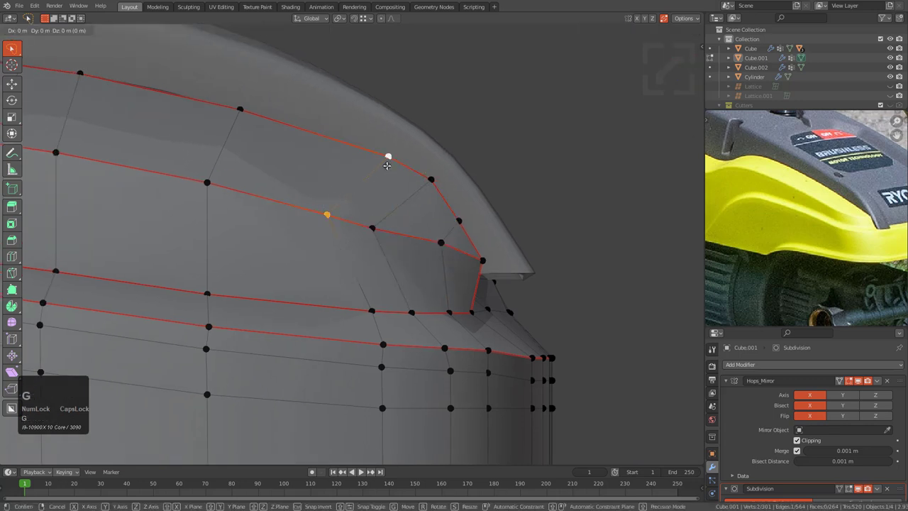
pyautogui.press('g')
pyautogui.click(383, 170)
# - From above, reposition the two crease-row vertices at the front corner so the row rounds the corner in a smoother arc
pyautogui.press('Tab')
pyautogui.moveTo(403, 203); pyautogui.dragTo(323, 326, button='middle')
pyautogui.press('Tab')
pyautogui.click(331, 263)
pyautogui.press('g')
pyautogui.click(302, 275)
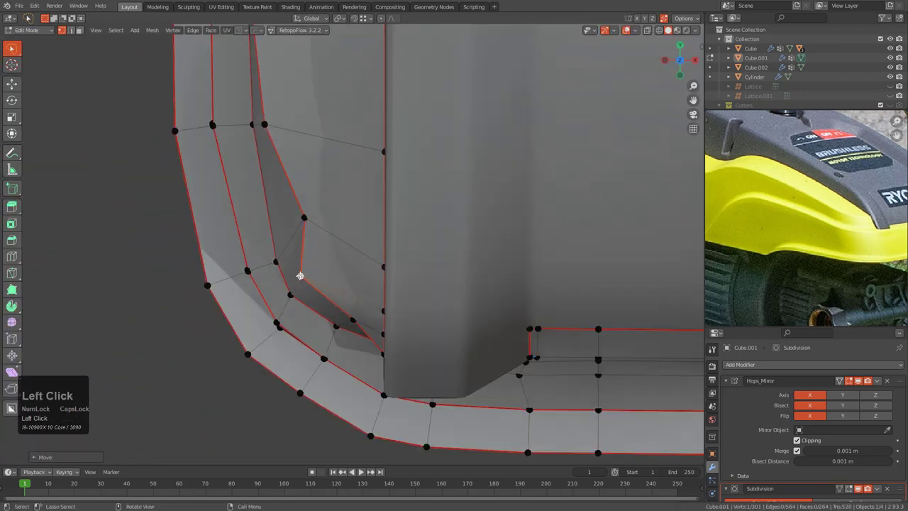
pyautogui.click(308, 214)
pyautogui.press('g')
pyautogui.click(291, 231)
pyautogui.moveTo(299, 275); pyautogui.dragTo(306, 281)
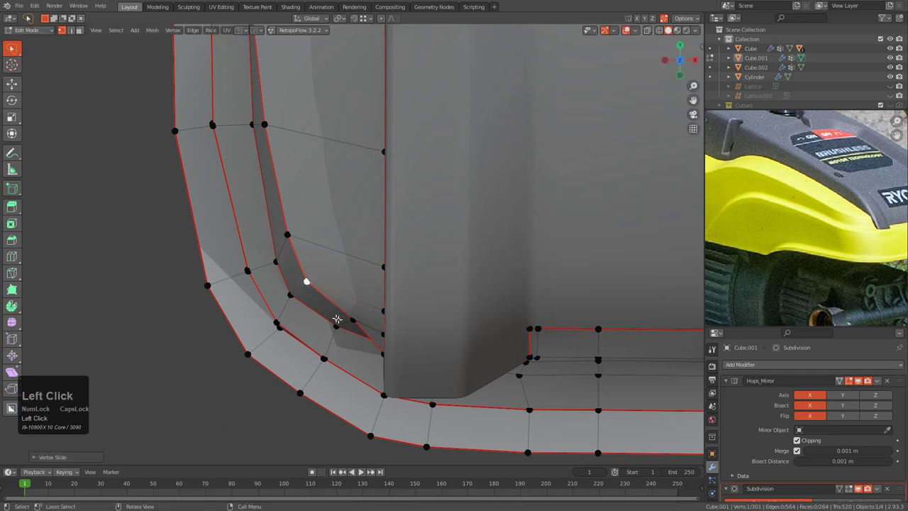
# - Slide the vertices at the recess's curved corner and along its adjoining straight edge to even out their spacing
pyautogui.moveTo(352, 320); pyautogui.dragTo(346, 325)
pyautogui.click(383, 309)
pyautogui.press('g')
pyautogui.press('g')
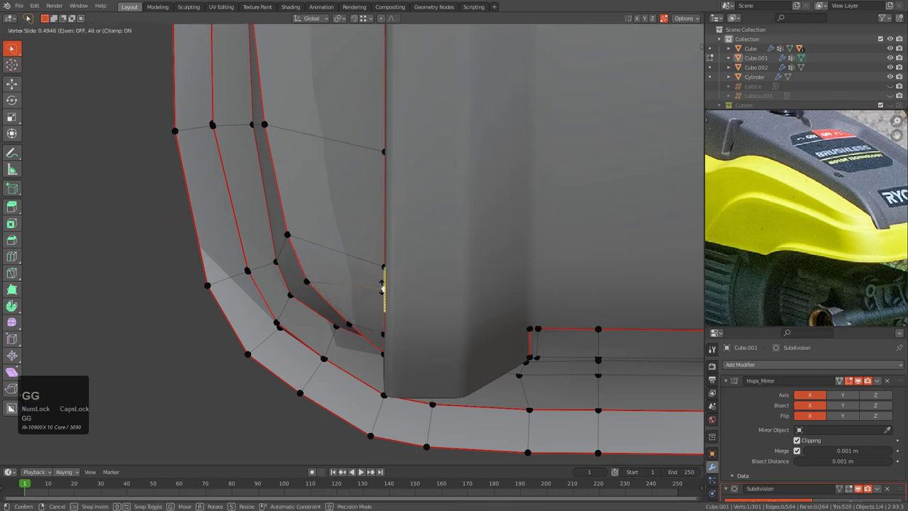
pyautogui.click(383, 284)
pyautogui.click(383, 267)
pyautogui.press('g')
pyautogui.press('g')
pyautogui.click(378, 225)
pyautogui.click(384, 333)
pyautogui.press('g')
pyautogui.press('g')
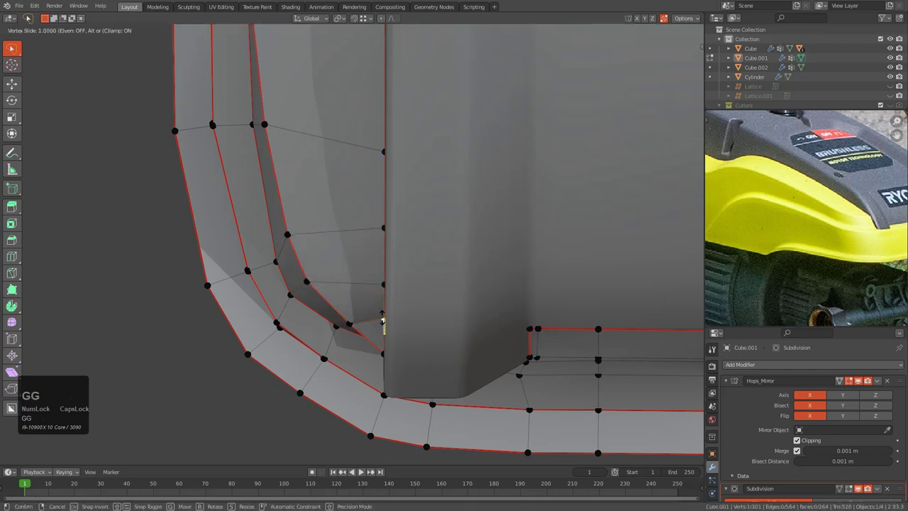
pyautogui.click(381, 326)
# - Slide the last two vertices on the recess's inner edge back along that edge, away from the pointed tip
pyautogui.moveTo(378, 333); pyautogui.dragTo(447, 277, button='middle')
pyautogui.press('g')
pyautogui.press('g')
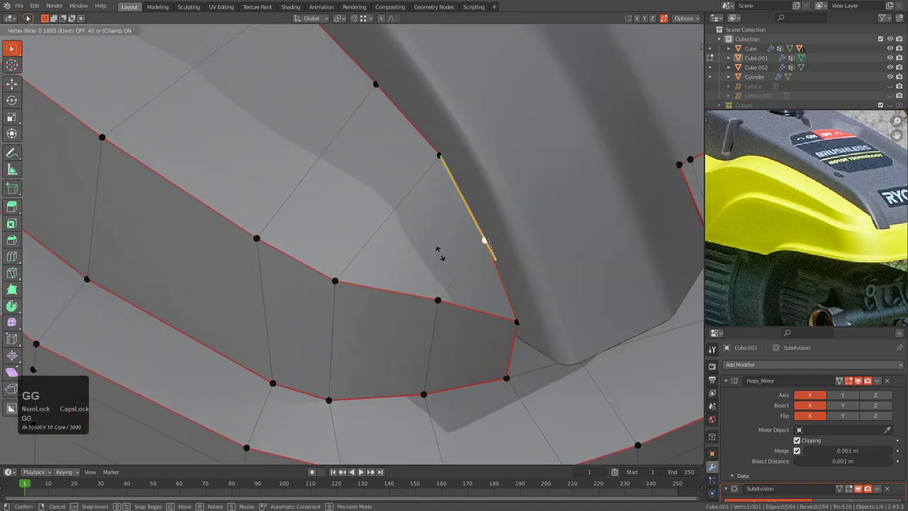
pyautogui.click(453, 266)
pyautogui.press('g')
pyautogui.press('g')
pyautogui.click(504, 298)
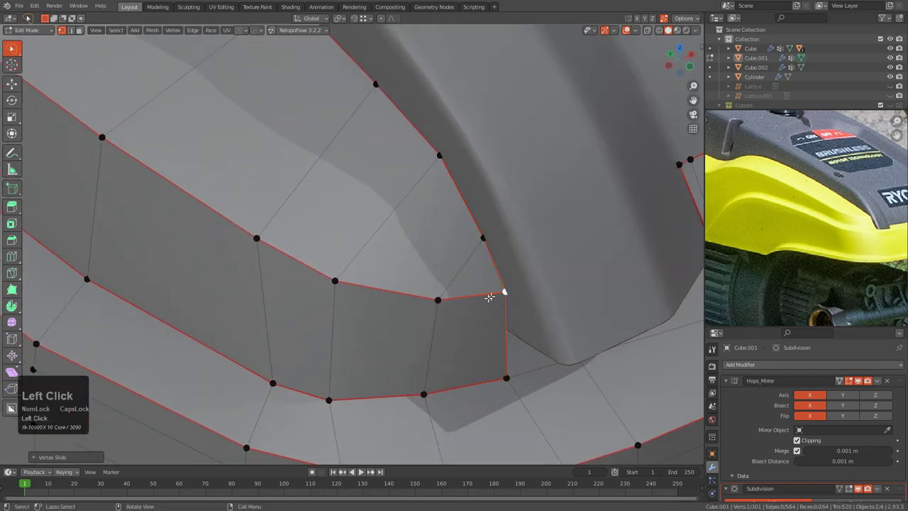
# - Select the recess's lower crease from the narrow tip to the rising bend and raise it slightly along Z
pyautogui.press('Tab')
pyautogui.moveTo(501, 293); pyautogui.dragTo(351, 273, button='middle')
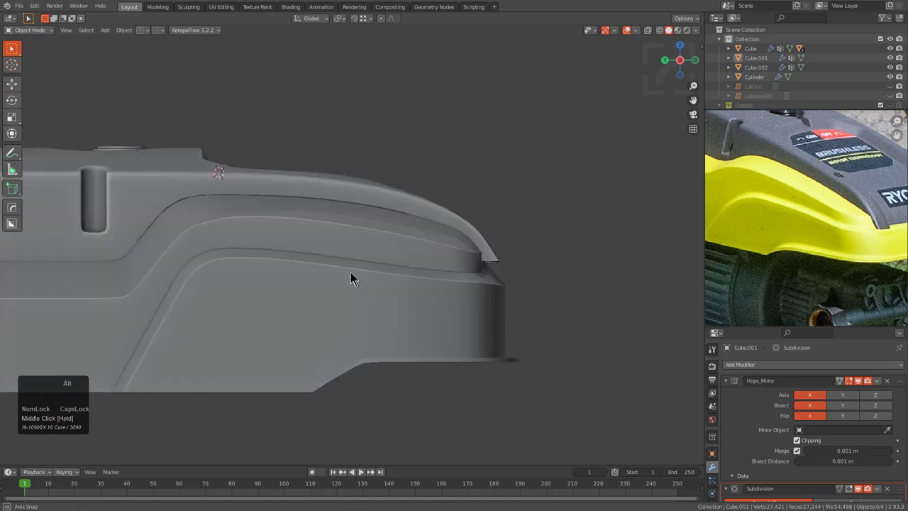
pyautogui.scroll(2, 427, 265)
pyautogui.press('Tab')
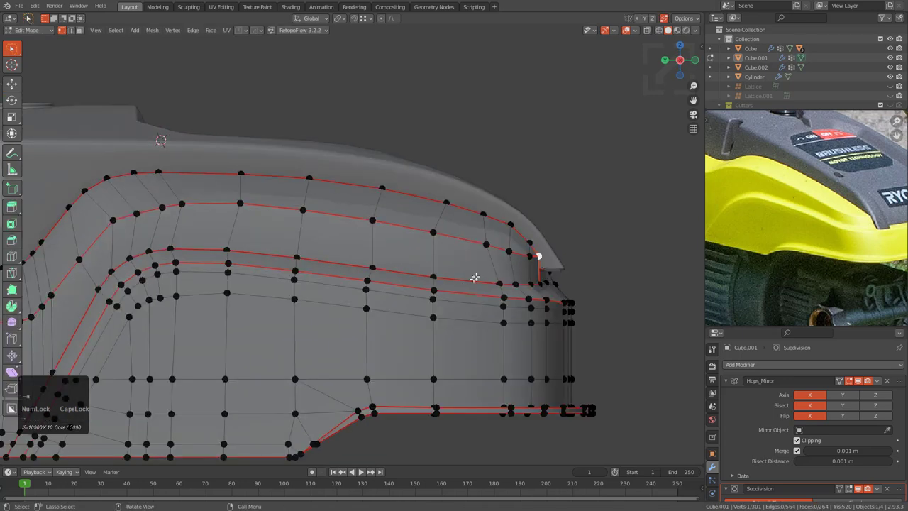
pyautogui.moveTo(475, 273); pyautogui.dragTo(481, 296, button='middle')
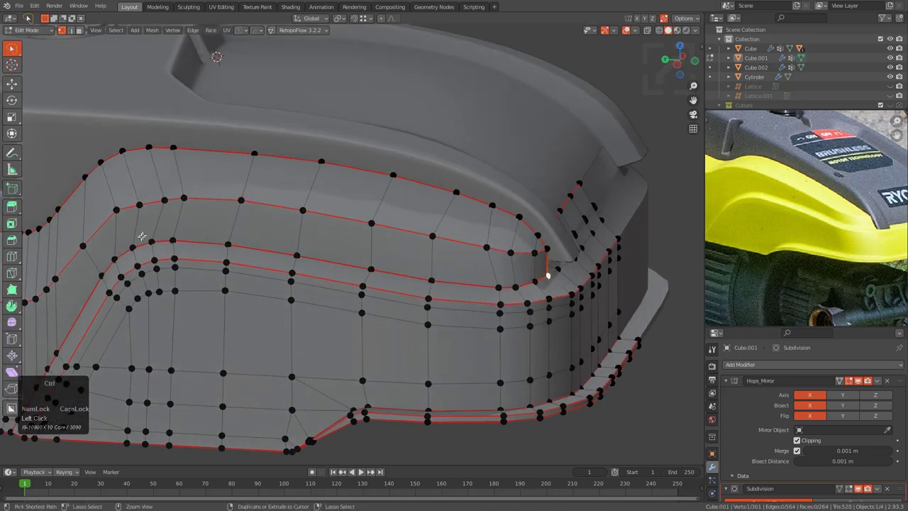
pyautogui.keyDown('ctrl'); pyautogui.click(100, 270); pyautogui.keyUp('ctrl')
pyautogui.keyDown('alt'); pyautogui.moveTo(99, 270); pyautogui.dragTo(204, 240, button='middle'); pyautogui.keyUp('alt')
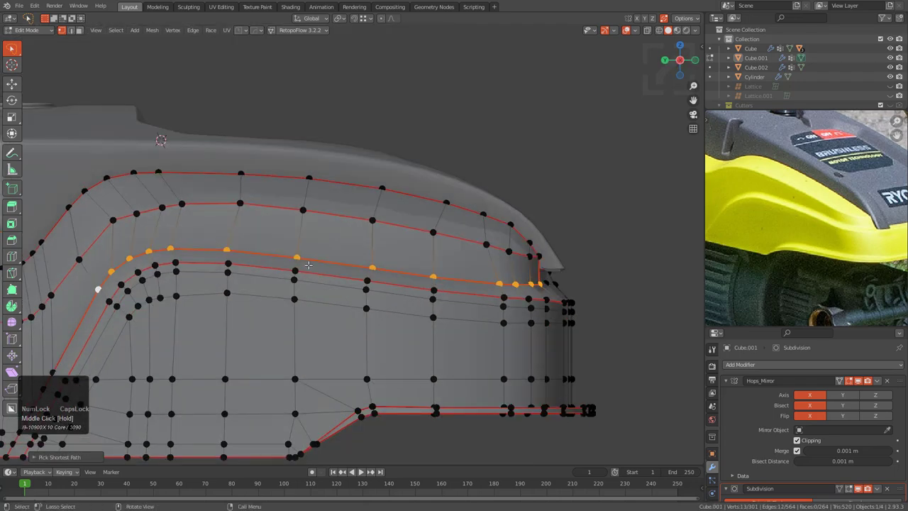
pyautogui.press('g')
pyautogui.press('z')
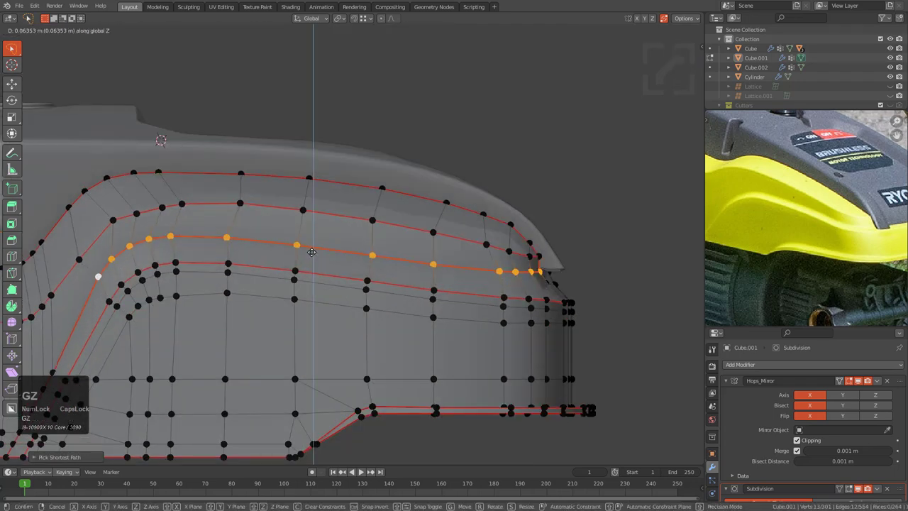
pyautogui.click(317, 260)
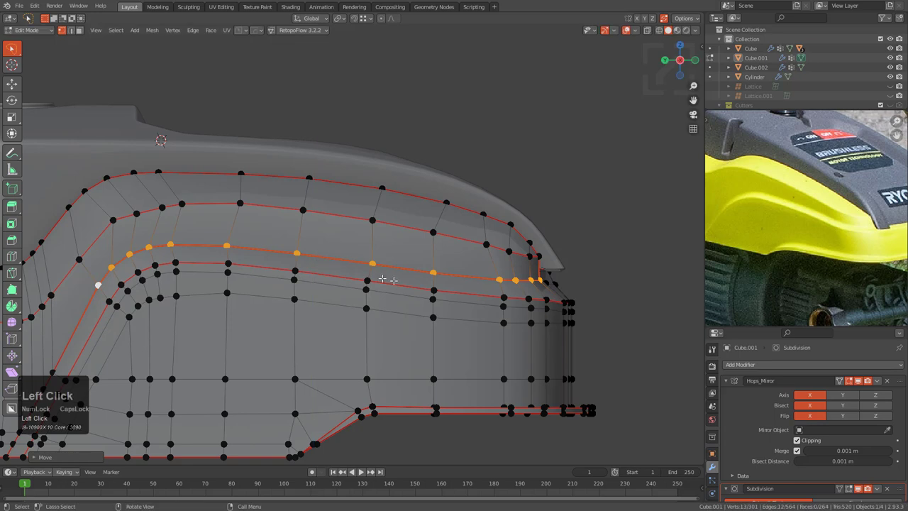
# - Raise the selected lower crease chain along Z by a further 0.024 m or so
pyautogui.scroll(1, 383, 273)
pyautogui.press('g')
pyautogui.press('z')
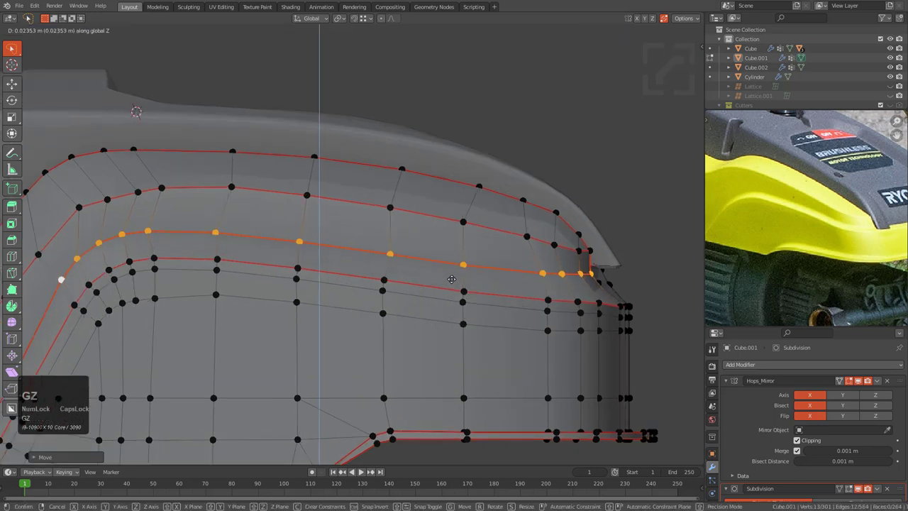
pyautogui.click(451, 279)
# - Slide two lower-crease vertices near the recess's tip away from it, and one vertex on the crease above toward it
pyautogui.scroll(1, 497, 287)
pyautogui.click(502, 282)
pyautogui.press('g')
pyautogui.press('g')
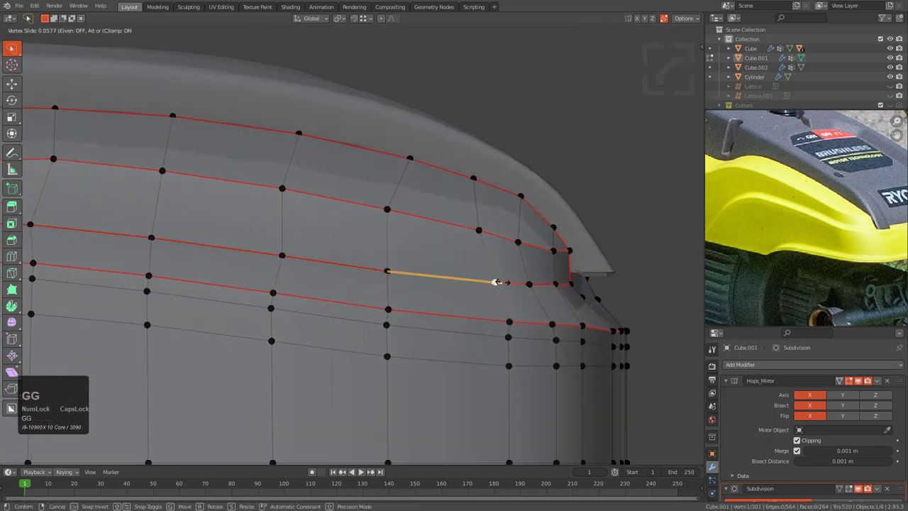
pyautogui.click(489, 281)
pyautogui.click(529, 284)
pyautogui.press('g')
pyautogui.press('g')
pyautogui.click(528, 282)
pyautogui.click(518, 243)
pyautogui.press('g')
pyautogui.press('g')
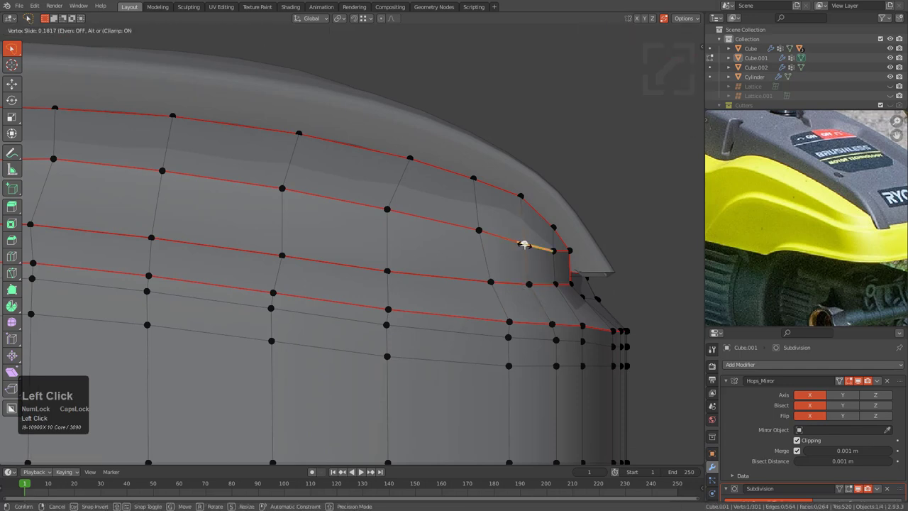
pyautogui.click(523, 245)
# - Slide the first two vertices of the second crease's rising bend down along the slope to round the curve
pyautogui.scroll(-2, 354, 241)
pyautogui.keyDown('shift'); pyautogui.moveTo(327, 259); pyautogui.dragTo(558, 276, button='middle'); pyautogui.keyUp('shift')
pyautogui.scroll(2, 225, 243)
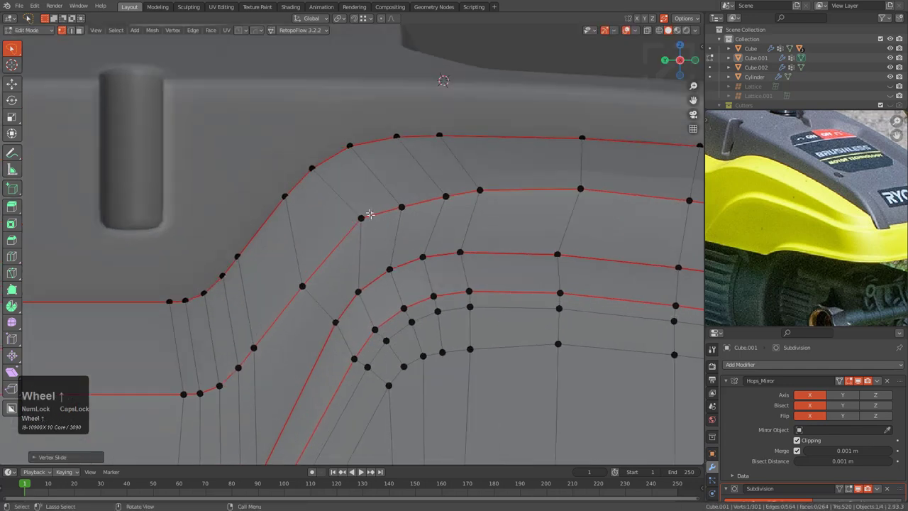
pyautogui.press('g')
pyautogui.press('g')
pyautogui.click(347, 232)
pyautogui.press('g')
pyautogui.click(377, 208)
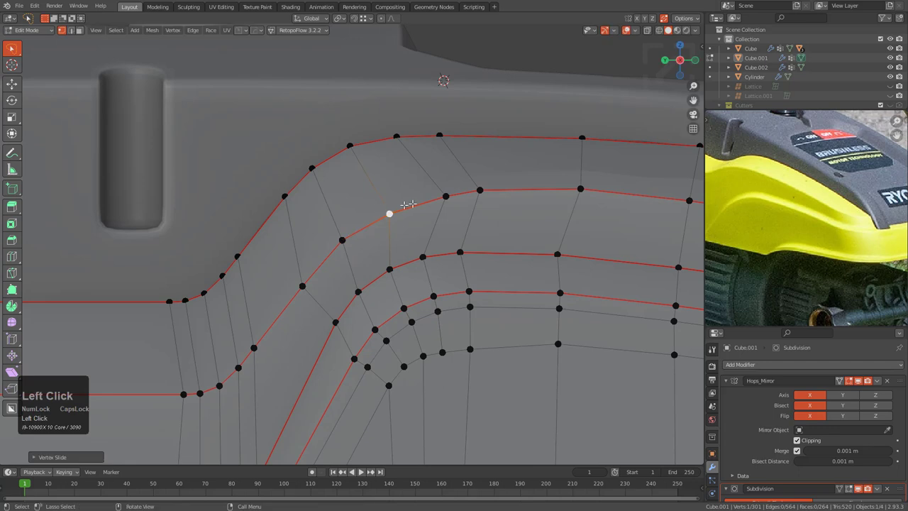
# - Slide the two second-crease vertices at the top of the bend back toward the slope
pyautogui.click(446, 196)
pyautogui.press('g')
pyautogui.press('g')
pyautogui.click(417, 202)
pyautogui.click(479, 190)
pyautogui.press('g')
pyautogui.press('g')
pyautogui.click(473, 191)
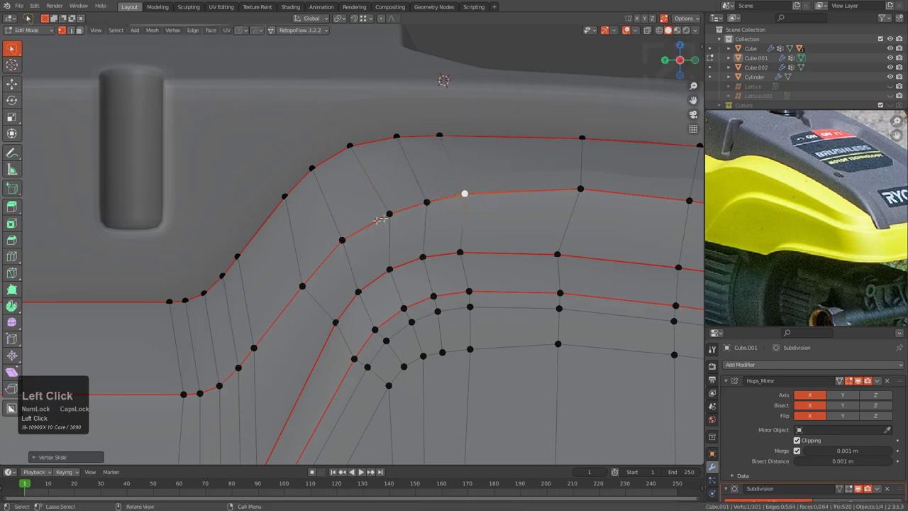
# - Fine-tune the three upper bend vertices on the second crease by sliding each slightly further toward the slope
pyautogui.click(386, 216)
pyautogui.press('g')
pyautogui.press('g')
pyautogui.click(377, 219)
pyautogui.click(419, 201)
pyautogui.press('g')
pyautogui.press('g')
pyautogui.click(411, 203)
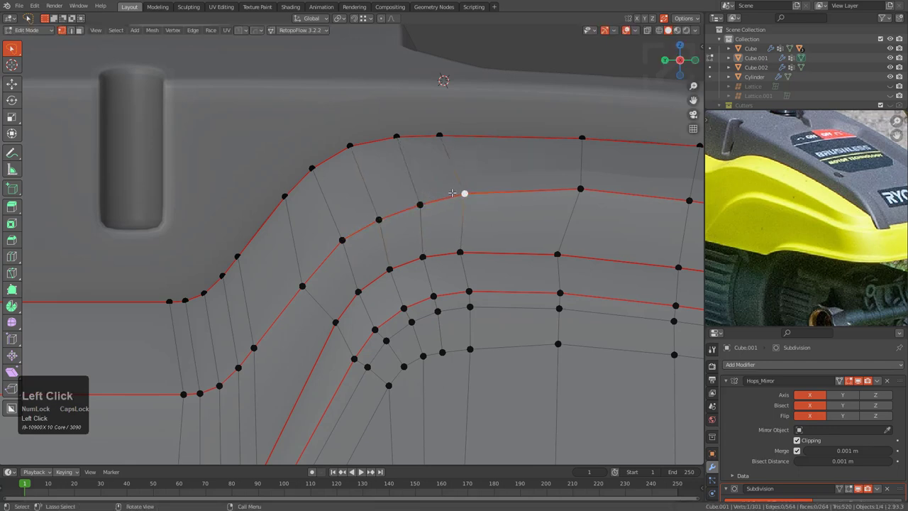
pyautogui.press('g')
pyautogui.press('g')
pyautogui.click(441, 194)
# - Slide the second crease's mid-slope vertex slightly upward and adjust the vertex above it to smooth the bend
pyautogui.click(305, 282)
pyautogui.press('g')
pyautogui.press('g')
pyautogui.click(313, 274)
pyautogui.click(342, 239)
pyautogui.press('g')
pyautogui.press('g')
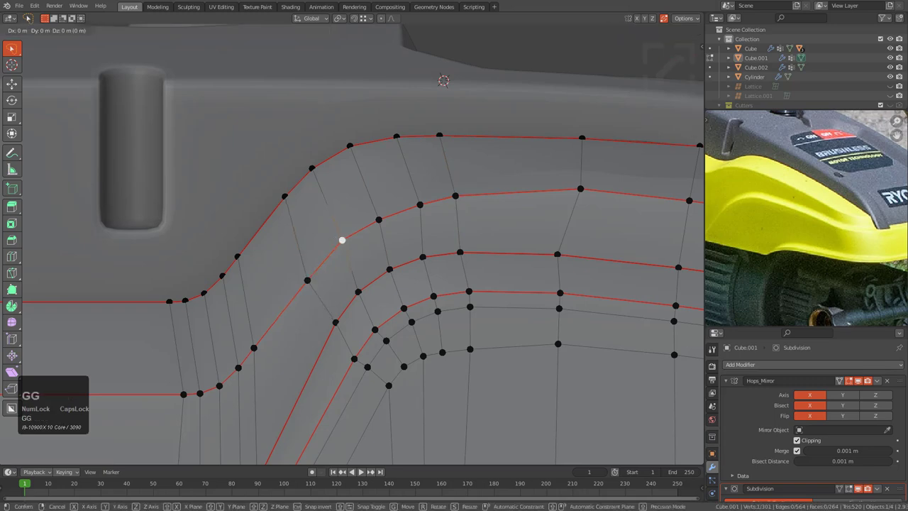
pyautogui.click(344, 243)
# - Lower the two second-crease vertices just past the bend slightly along Z, and readjust the height of the first
pyautogui.moveTo(344, 243); pyautogui.dragTo(448, 223, button='middle')
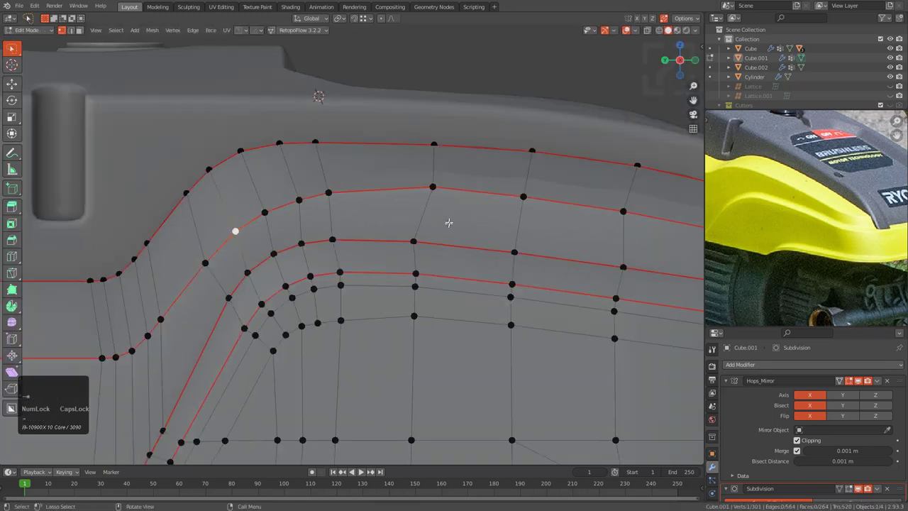
pyautogui.moveTo(433, 189); pyautogui.dragTo(417, 268, button='middle')
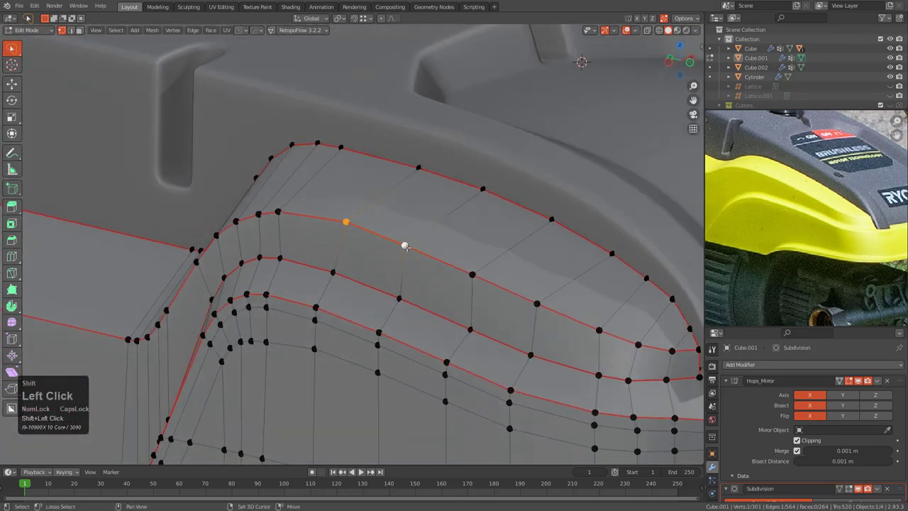
pyautogui.press('g')
pyautogui.press('z')
pyautogui.click(453, 259)
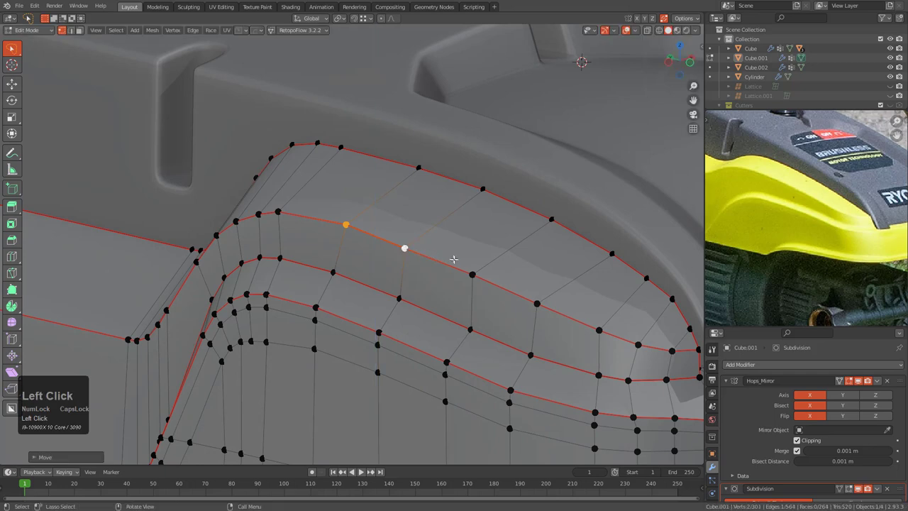
pyautogui.click(354, 219)
pyautogui.press('g')
pyautogui.press('z')
pyautogui.click(352, 220)
pyautogui.moveTo(425, 261); pyautogui.dragTo(319, 244, button='middle')
pyautogui.scroll(-5, 329, 244)
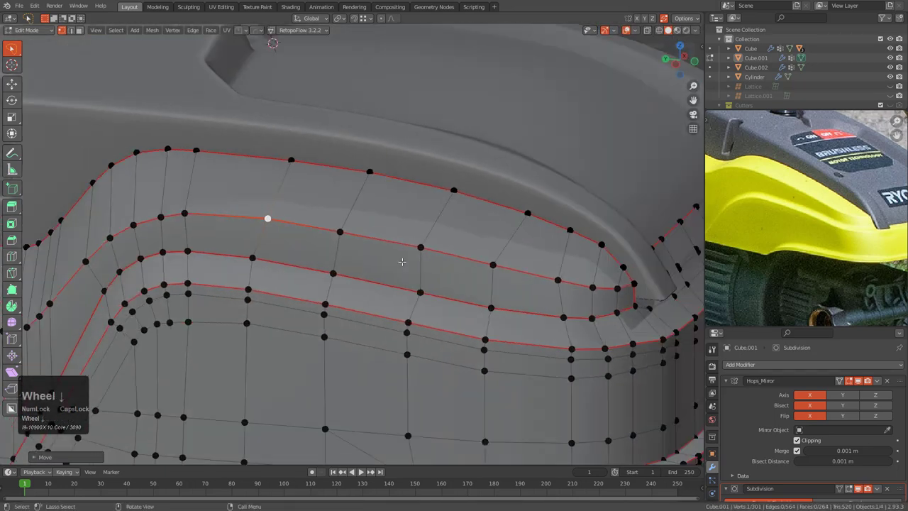
# - Raise two adjacent vertices in the middle of the third crease about 0.031 m along Z
pyautogui.press('Tab')
pyautogui.moveTo(397, 264); pyautogui.dragTo(449, 257, button='middle')
pyautogui.scroll(3, 411, 243)
pyautogui.scroll(3, 495, 255)
pyautogui.press('Tab')
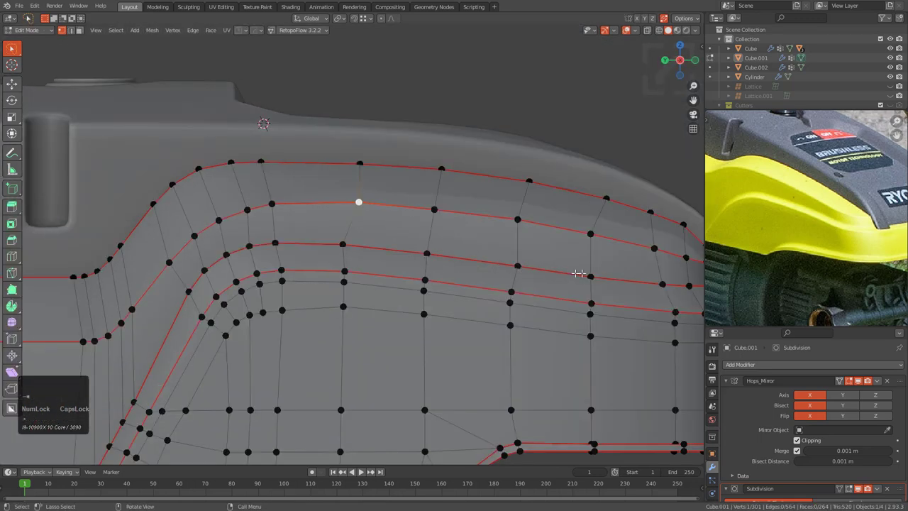
pyautogui.keyDown('shift'); pyautogui.click(508, 263); pyautogui.keyUp('shift')
pyautogui.press('g')
pyautogui.press('z')
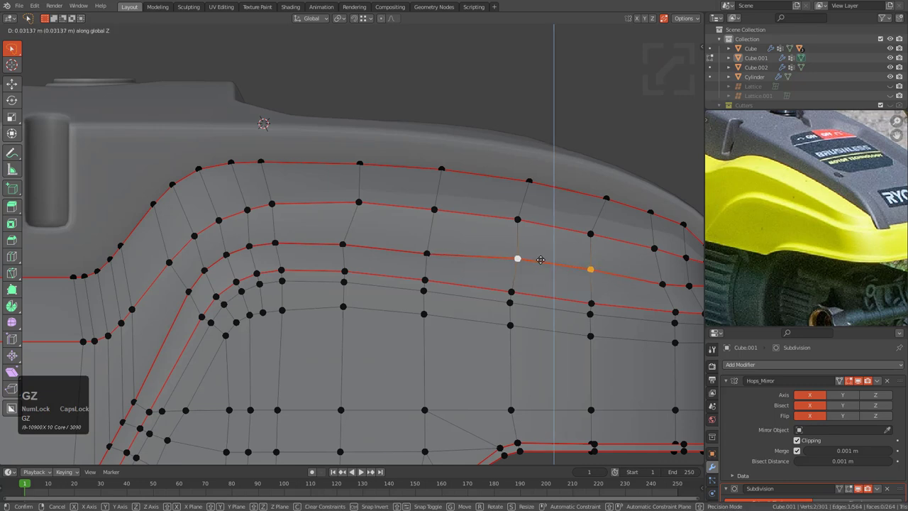
pyautogui.click(541, 259)
# - Raise the next third-crease vertex toward the bend along Z
pyautogui.click(428, 252)
pyautogui.press('g')
pyautogui.press('z')
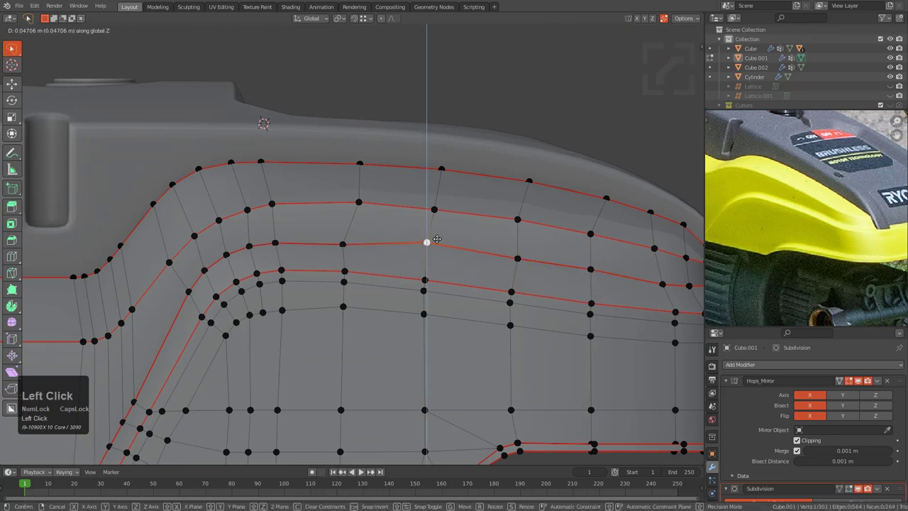
pyautogui.click(436, 240)
# - Try raising the first third-crease vertex past the bend about 0.018 m along Z, and undo the move
pyautogui.click(342, 241)
pyautogui.press('g')
pyautogui.press('z')
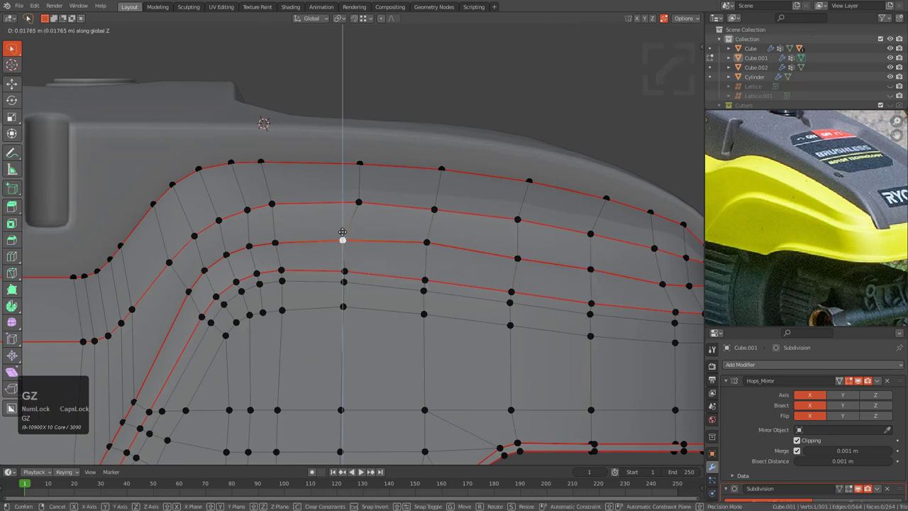
pyautogui.click(342, 234)
pyautogui.press('g')
pyautogui.hotkey('ctrl', 'z')
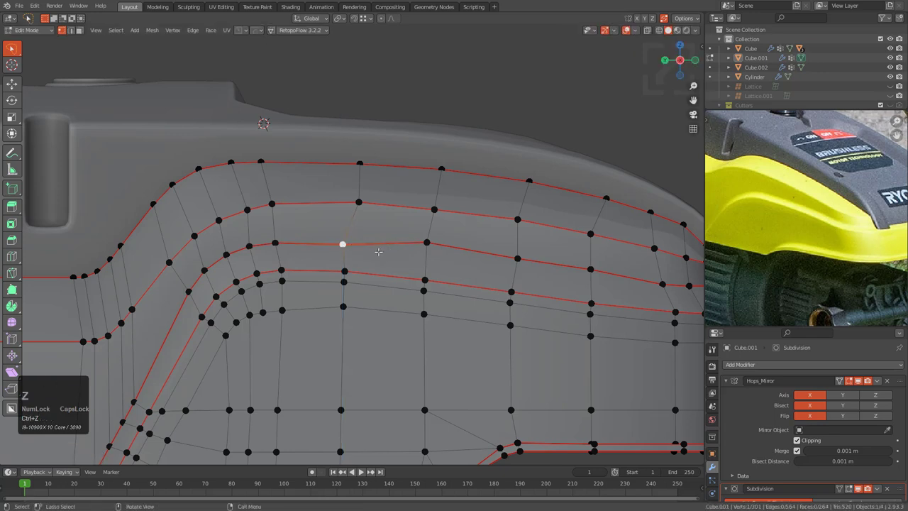
# - Move the first third-crease vertex past the bend about 0.035 m toward the tip, and reposition its neighbour slightly lower
pyautogui.press('g')
pyautogui.press('x')
pyautogui.press('g')
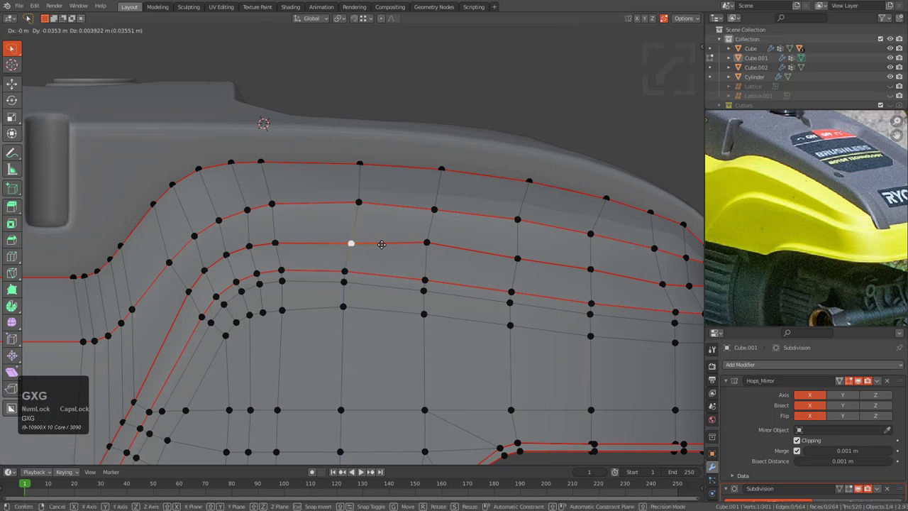
pyautogui.click(381, 244)
pyautogui.click(426, 242)
pyautogui.press('g')
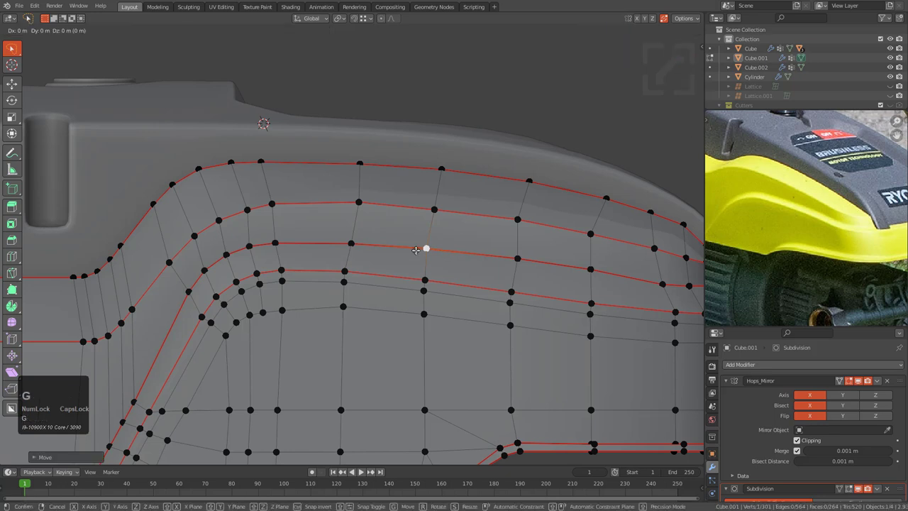
pyautogui.click(419, 250)
# - Nudge the next two third-crease vertices toward the tip into line with the curve, lowering the second slightly
pyautogui.click(517, 258)
pyautogui.press('g')
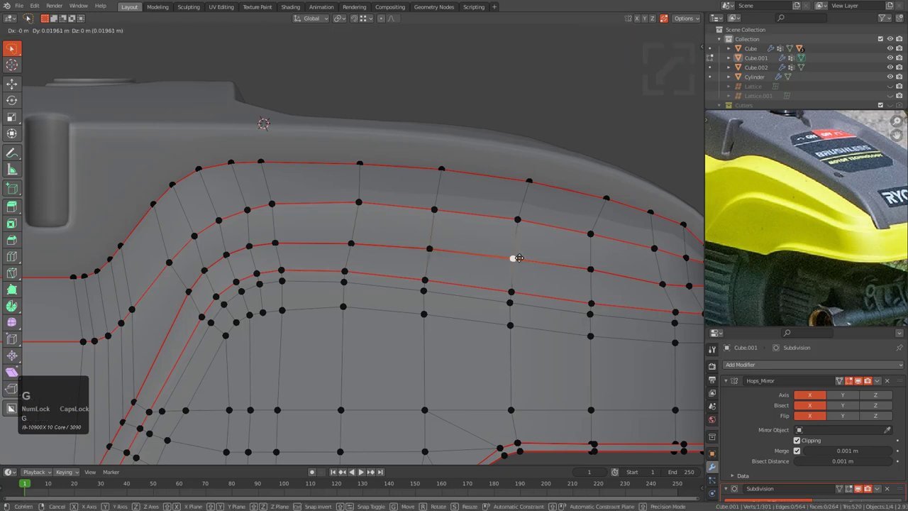
pyautogui.click(518, 259)
pyautogui.click(589, 269)
pyautogui.press('g')
pyautogui.click(591, 274)
# - Slide the third-crease vertex nearest the tip section slightly back along the crease to even its spacing
pyautogui.keyDown('shift'); pyautogui.moveTo(592, 275); pyautogui.dragTo(450, 256, button='middle'); pyautogui.keyUp('shift')
pyautogui.scroll(1, 529, 283)
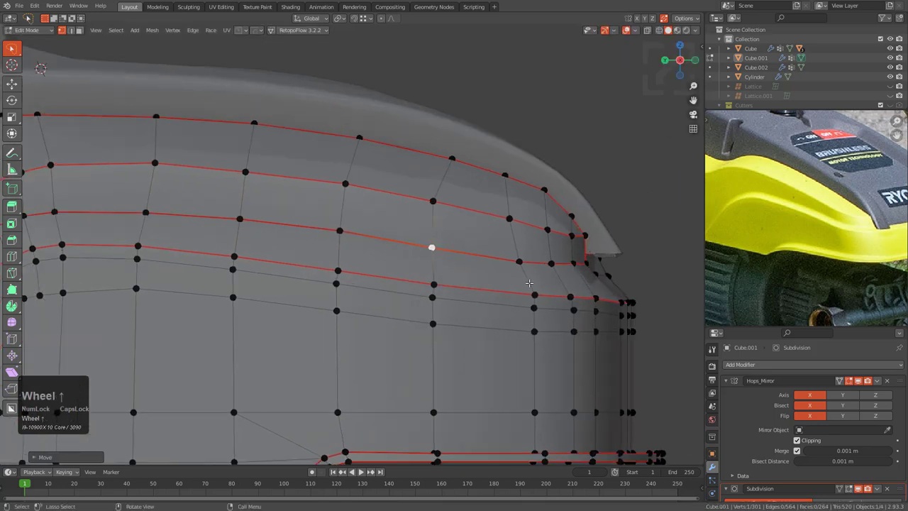
pyautogui.click(517, 260)
pyautogui.press('g')
pyautogui.press('g')
pyautogui.click(514, 262)
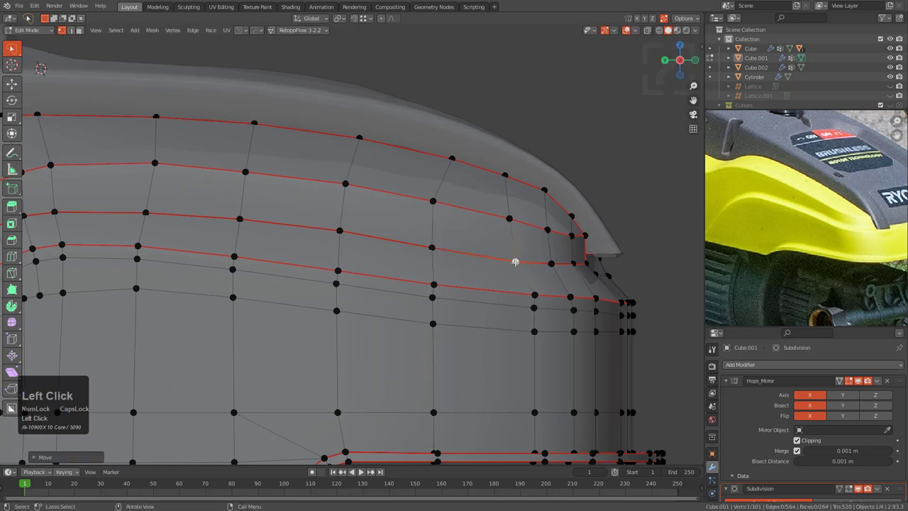
# - Examine the smoothed recess in object mode from the side, and return to editing the mesh at the rising bend
pyautogui.scroll(-2, 464, 255)
pyautogui.moveTo(464, 255); pyautogui.dragTo(584, 243, button='middle')
pyautogui.press('Tab')
pyautogui.scroll(-1, 310, 255)
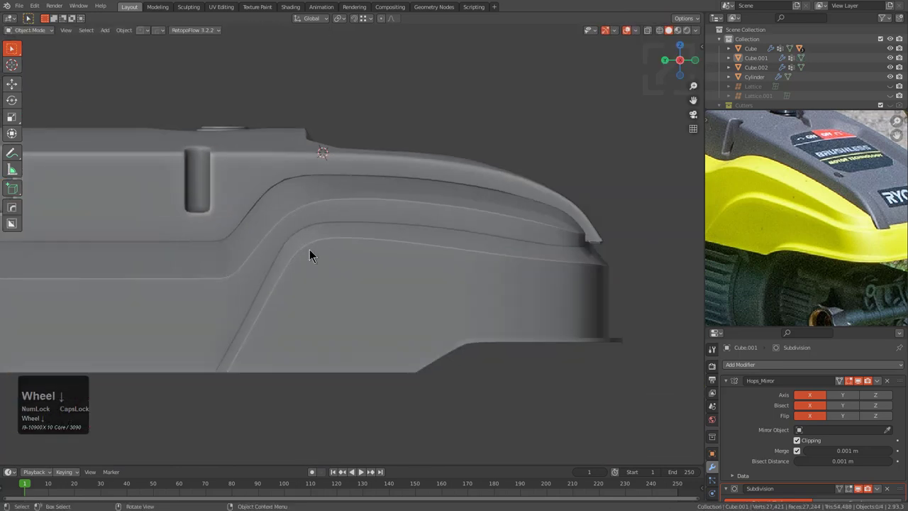
pyautogui.keyDown('shift'); pyautogui.scroll(-3, 433, 255); pyautogui.keyUp('shift')
pyautogui.keyDown('shift'); pyautogui.moveTo(460, 297); pyautogui.dragTo(455, 282, button='middle'); pyautogui.keyUp('shift')
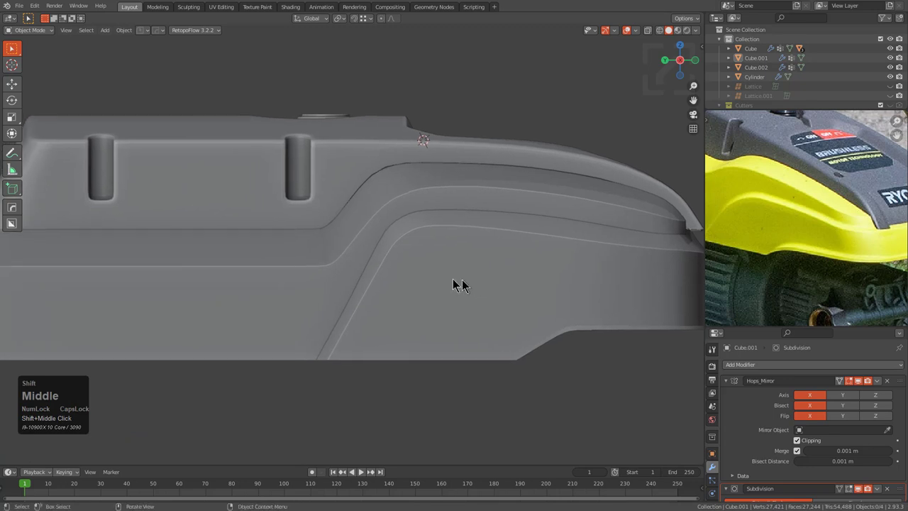
pyautogui.press('Tab')
pyautogui.scroll(3, 441, 277)
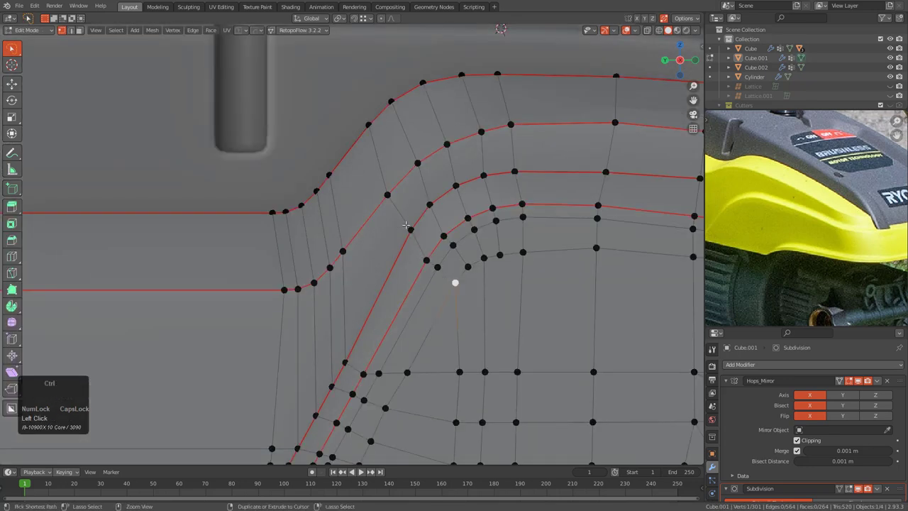
# - Slide the two cross-edge rows at the start of the recess's inner bend down along the sloping creases
pyautogui.press('g')
pyautogui.press('g')
pyautogui.click(468, 268)
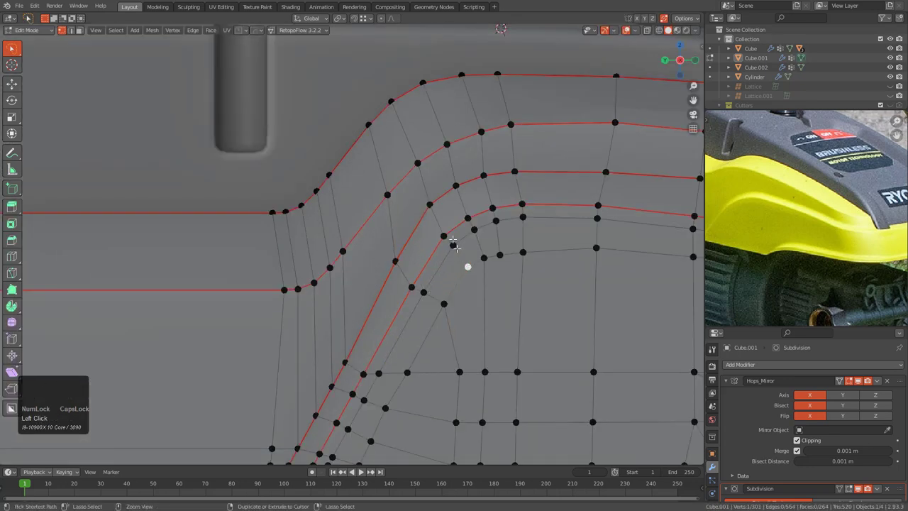
pyautogui.keyDown('ctrl'); pyautogui.click(429, 205); pyautogui.keyUp('ctrl')
pyautogui.press('g')
pyautogui.press('g')
pyautogui.click(481, 195)
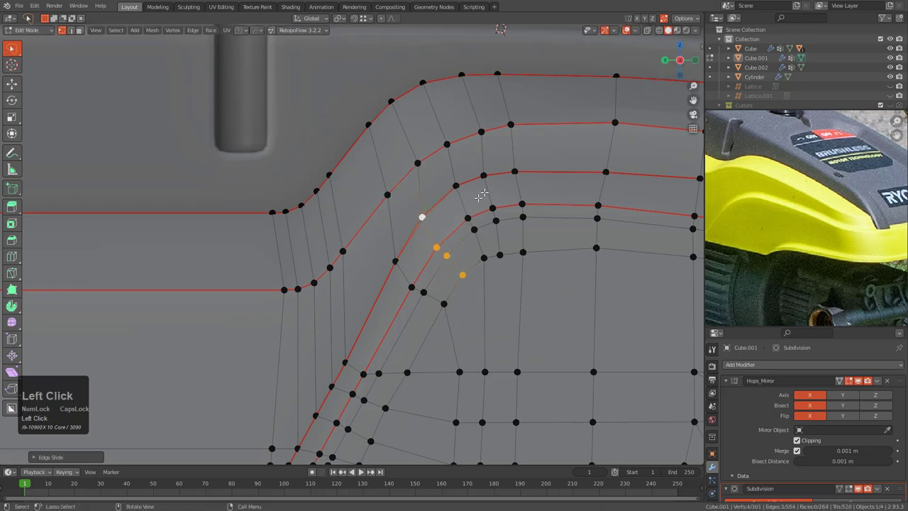
# - Slide the two cross-edge rows past the top of the inner bend toward the tip to even their spacing
pyautogui.keyDown('ctrl'); pyautogui.click(522, 252); pyautogui.keyUp('ctrl')
pyautogui.press('g')
pyautogui.press('g')
pyautogui.click(515, 265)
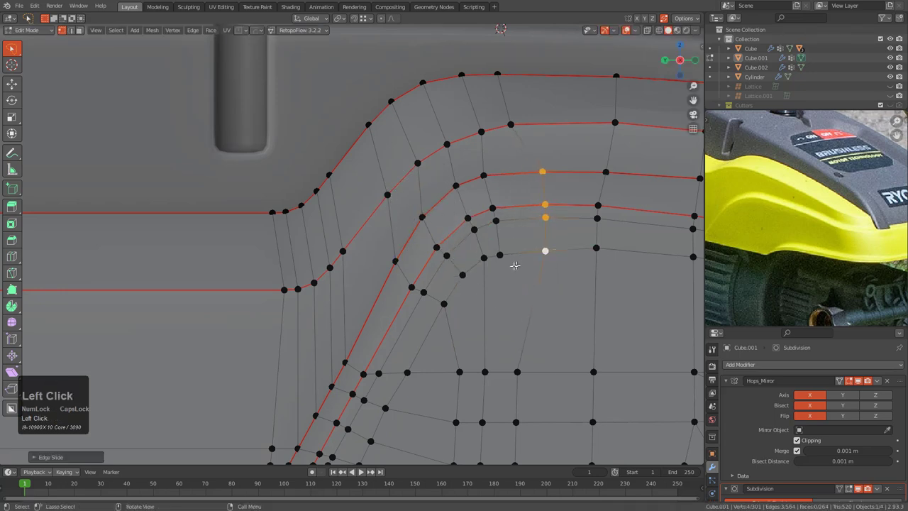
pyautogui.keyDown('ctrl'); pyautogui.click(482, 176); pyautogui.keyUp('ctrl')
pyautogui.press('g')
pyautogui.press('g')
pyautogui.click(497, 175)
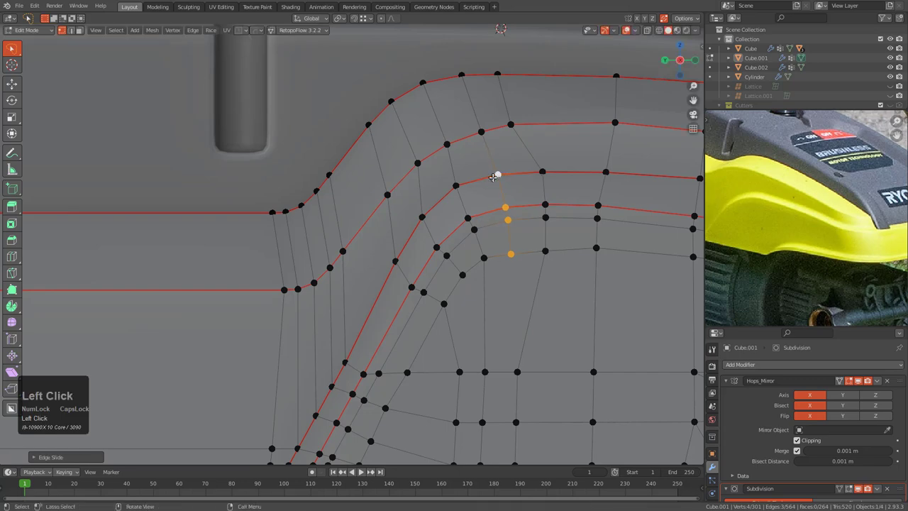
pyautogui.press('g')
pyautogui.press('g')
pyautogui.click(494, 176)
# - Slide the panel vertex below the inner bend slightly toward the sloping creases along its horizontal edge
pyautogui.press('Tab')
pyautogui.scroll(-3, 486, 265)
pyautogui.keyDown('shift'); pyautogui.moveTo(487, 265); pyautogui.dragTo(464, 225, button='middle'); pyautogui.keyUp('shift')
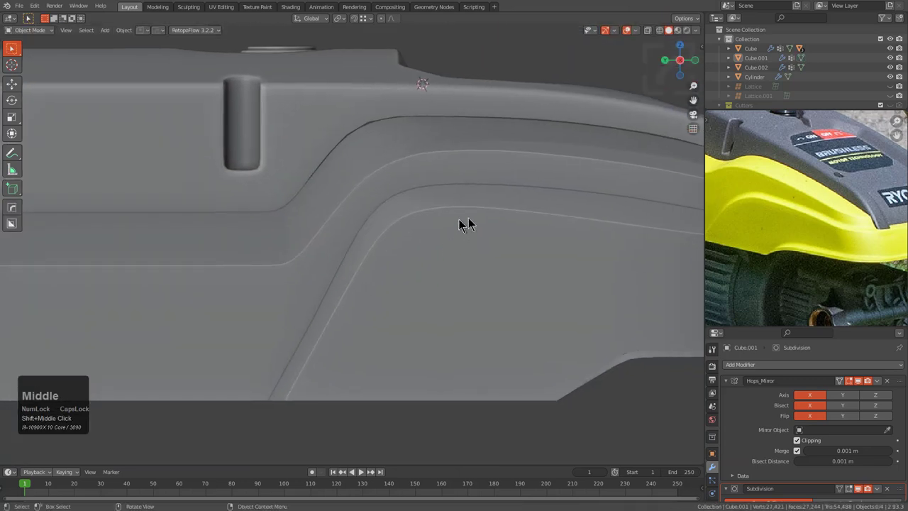
pyautogui.press('Tab')
pyautogui.scroll(3, 398, 282)
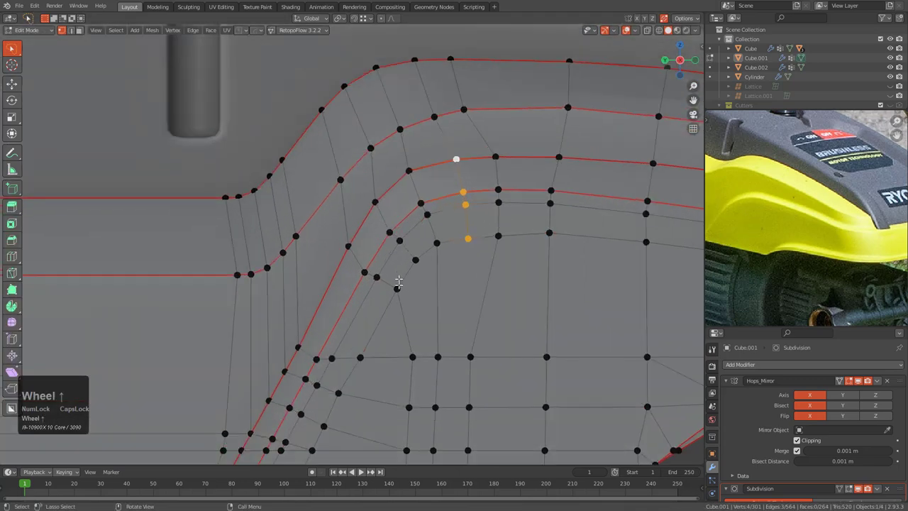
pyautogui.click(412, 355)
pyautogui.press('g')
pyautogui.press('g')
pyautogui.click(316, 350)
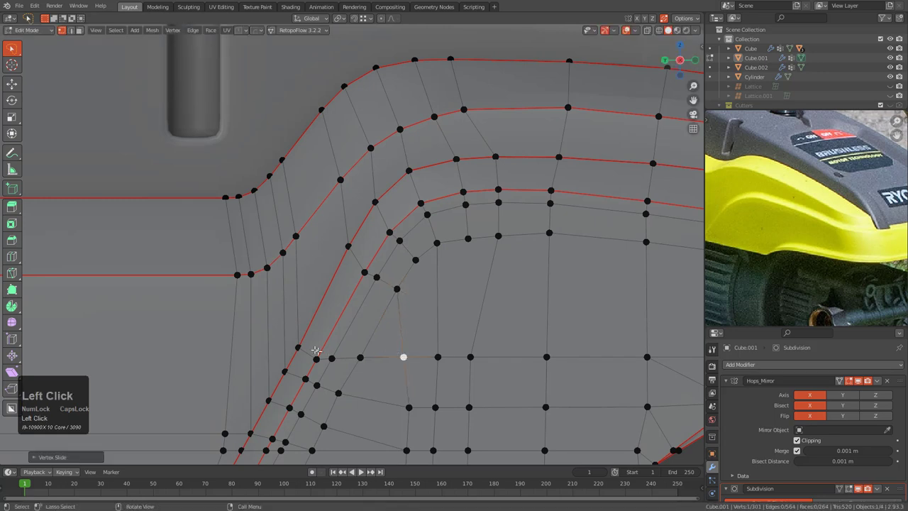
# - Slide the uppermost cross-edge row on the lower slope up along the creases toward the bend
pyautogui.press('g')
pyautogui.press('g')
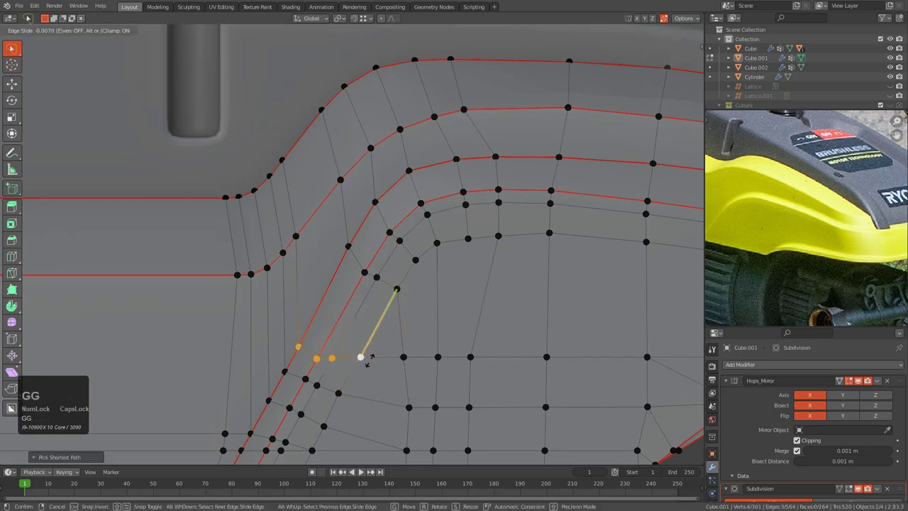
pyautogui.click(343, 338)
pyautogui.press('g')
pyautogui.press('g')
pyautogui.click(369, 345)
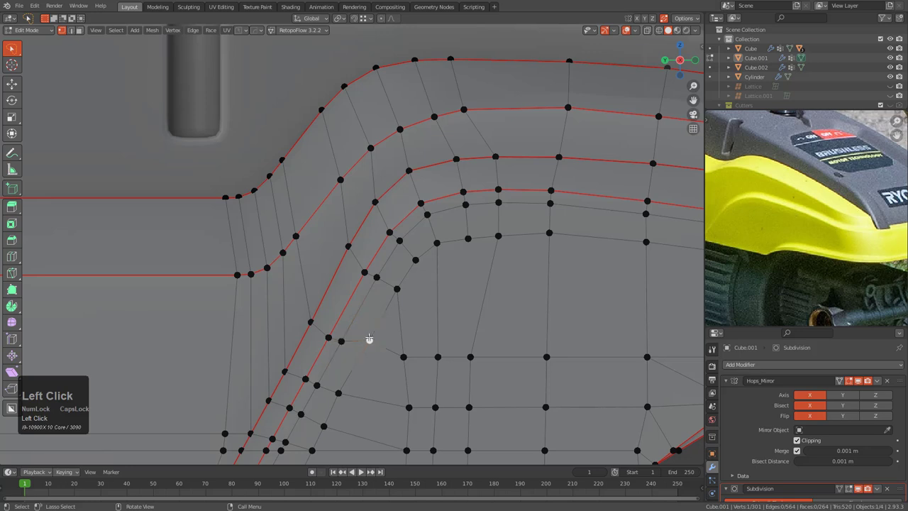
# - Slide the next two cross-edge rows on the lower slope upward so the rows are spaced more evenly
pyautogui.scroll(-1, 350, 353)
pyautogui.keyDown('shift'); pyautogui.moveTo(350, 350); pyautogui.dragTo(394, 288, button='middle'); pyautogui.keyUp('shift')
pyautogui.scroll(1, 402, 288)
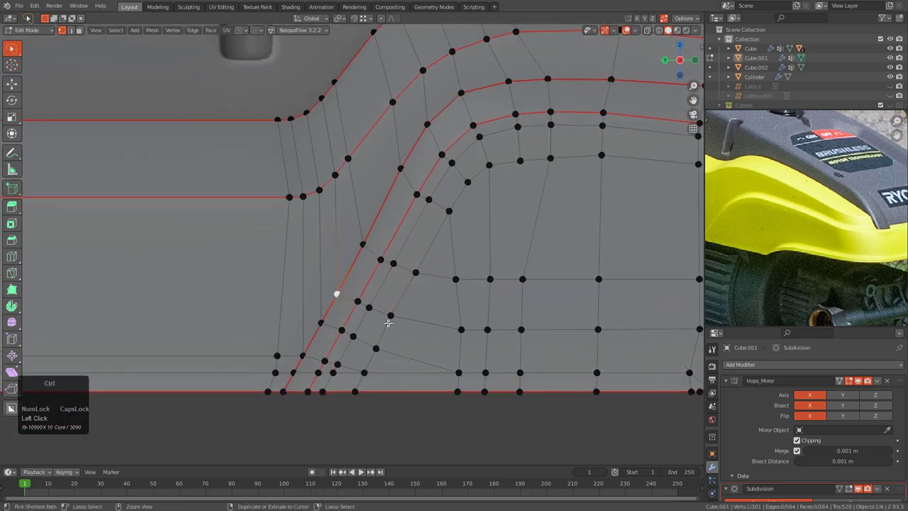
pyautogui.keyDown('ctrl'); pyautogui.click(390, 315); pyautogui.keyUp('ctrl')
pyautogui.press('g')
pyautogui.press('g')
pyautogui.click(399, 302)
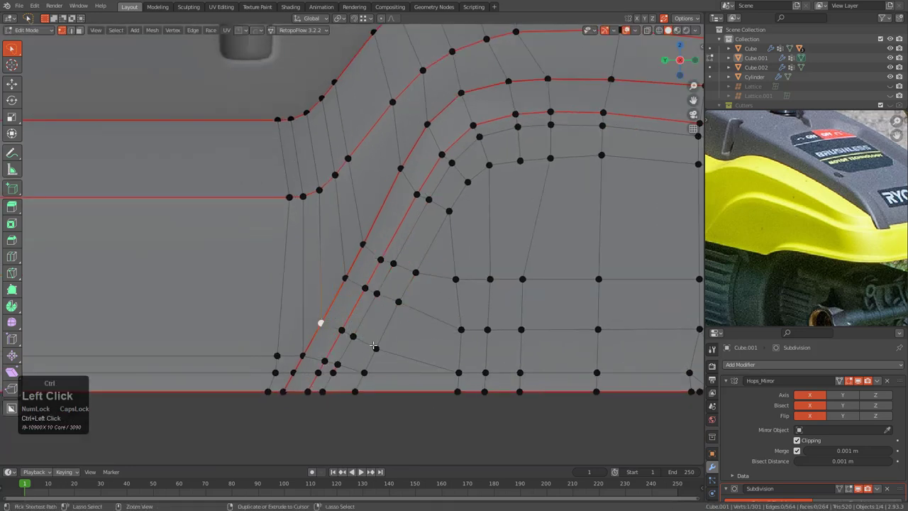
pyautogui.keyDown('ctrl'); pyautogui.click(374, 346); pyautogui.keyUp('ctrl')
pyautogui.press('g')
pyautogui.press('g')
pyautogui.click(385, 332)
# - Examine the smoothed slope and inner bend in object mode, and return to editing the mesh
pyautogui.scroll(-2, 440, 273)
pyautogui.keyDown('shift'); pyautogui.moveTo(478, 244); pyautogui.dragTo(437, 273, button='middle'); pyautogui.keyUp('shift')
pyautogui.press('Tab')
pyautogui.hotkey('alt', 'a')
pyautogui.scroll(-2, 367, 306)
pyautogui.scroll(1, 407, 271)
pyautogui.scroll(2, 436, 274)
pyautogui.press('Tab')
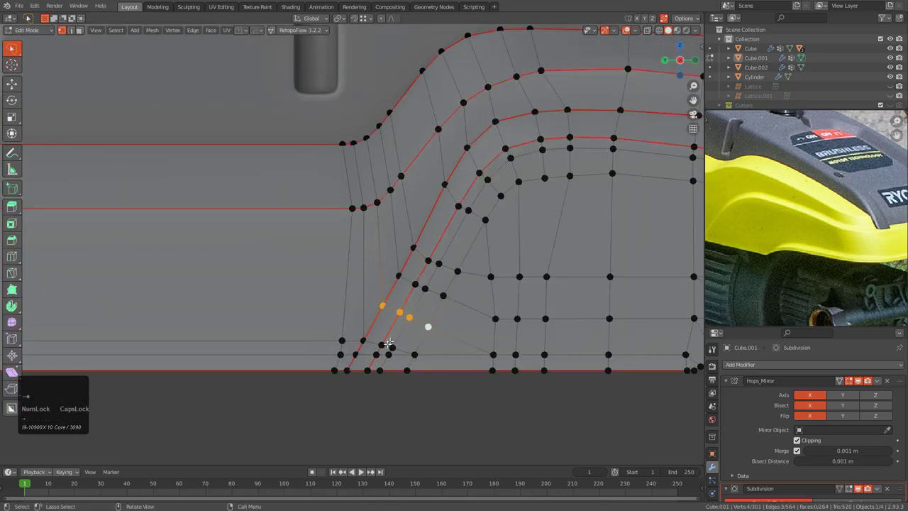
# - Move the inner strip of vertices, from the fourth crease inward along the lower slope, about 0.022 m along Y toward the tip
pyautogui.keyDown('ctrl'); pyautogui.click(490, 221); pyautogui.keyUp('ctrl')
pyautogui.press('g')
pyautogui.press('x')
pyautogui.press('y')
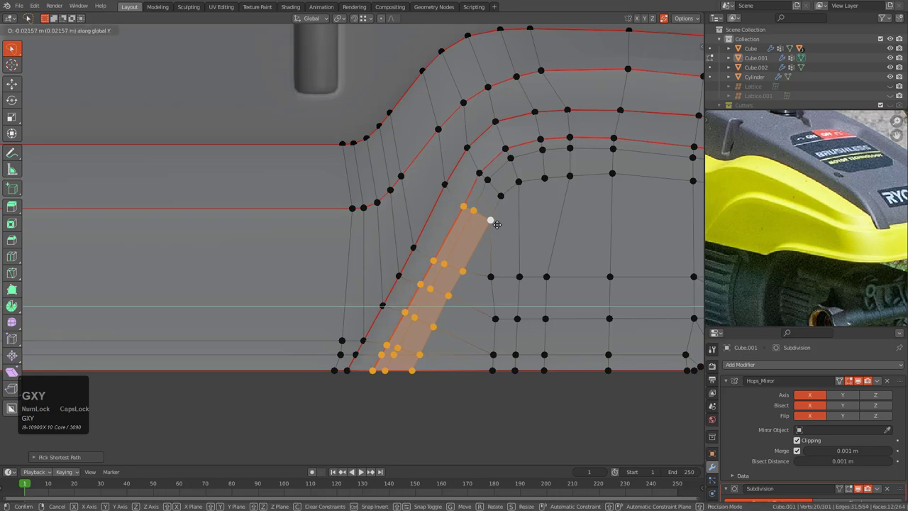
pyautogui.press('Escape')
# - Move the three inner-bend vertices just above the shifted strip slightly inward and down to blend the curve
pyautogui.scroll(3, 497, 224)
pyautogui.click(474, 253)
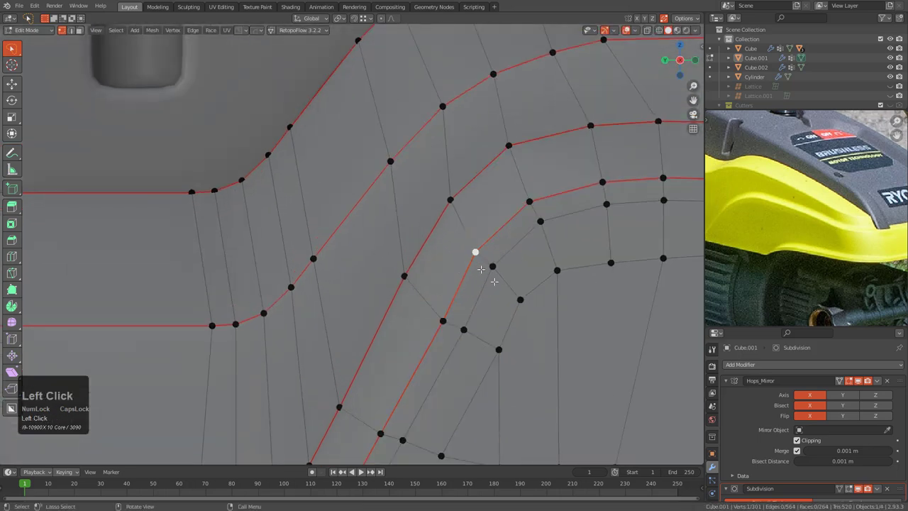
pyautogui.press('g')
pyautogui.click(527, 305)
pyautogui.scroll(-2, 564, 334)
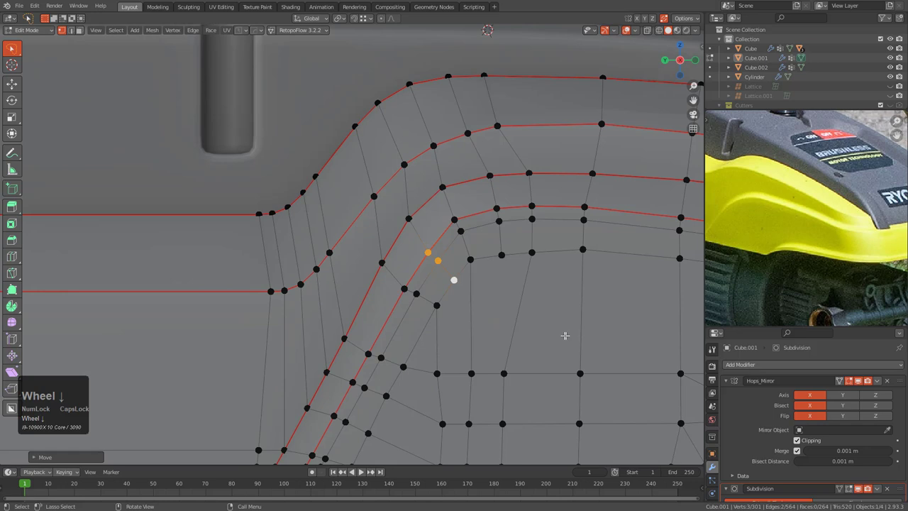
# - Connect the inner-loop vertices on both sides of the bend corner to the panel vertex below, and dissolve the edge between the new ones
pyautogui.keyDown('shift'); pyautogui.moveTo(508, 316); pyautogui.dragTo(343, 268, button='middle'); pyautogui.keyUp('shift')
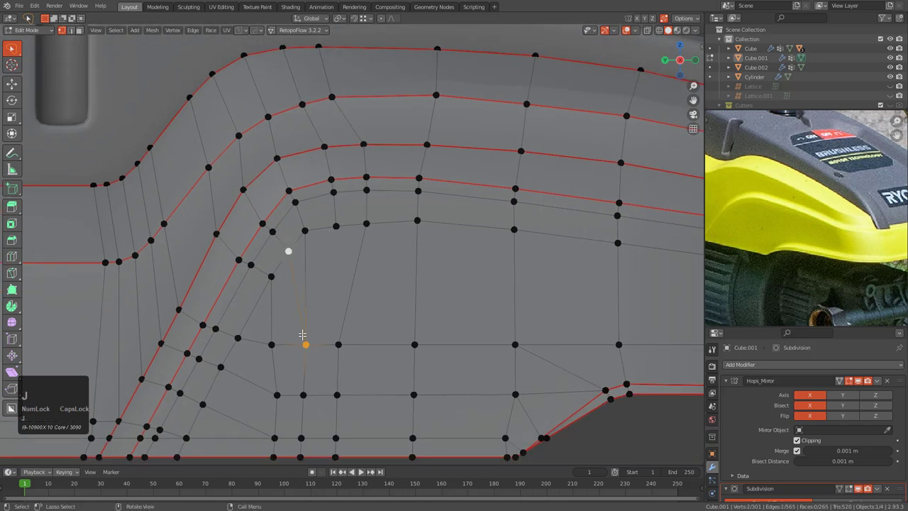
pyautogui.press('j')
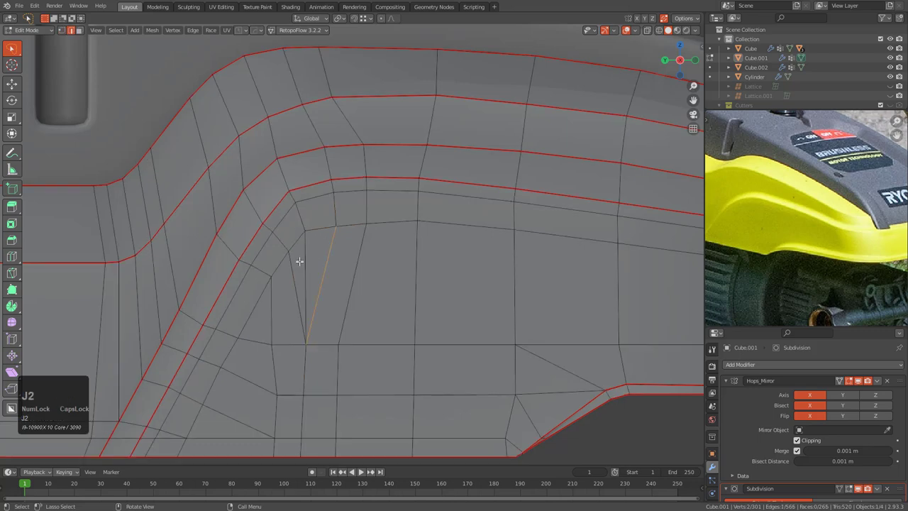
pyautogui.scroll(-3, 299, 262)
pyautogui.scroll(2, 389, 279)
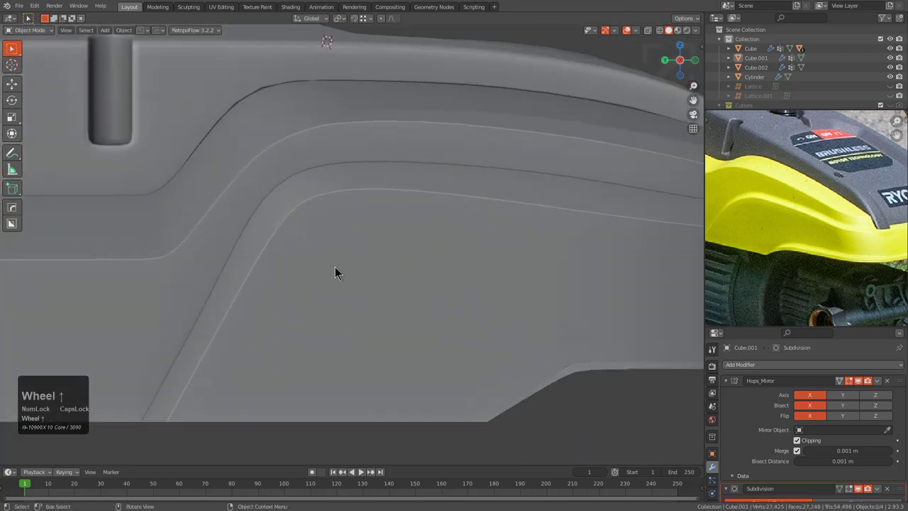
pyautogui.keyDown('shift'); pyautogui.moveTo(336, 270); pyautogui.dragTo(422, 279, button='middle'); pyautogui.keyUp('shift')
pyautogui.scroll(2, 425, 279)
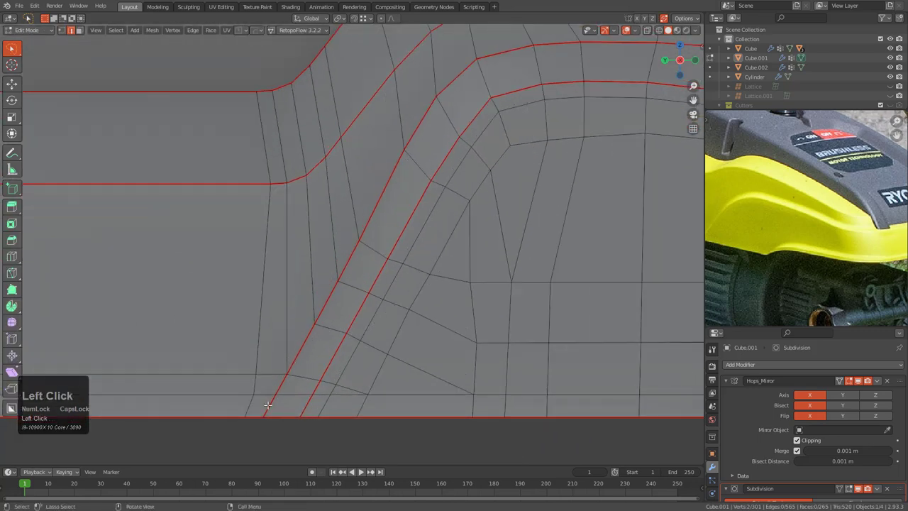
# - Move the third crease's lower sloping edges about 0.02 m along Y away from the fourth crease
pyautogui.press('g')
pyautogui.press('x')
pyautogui.press('y')
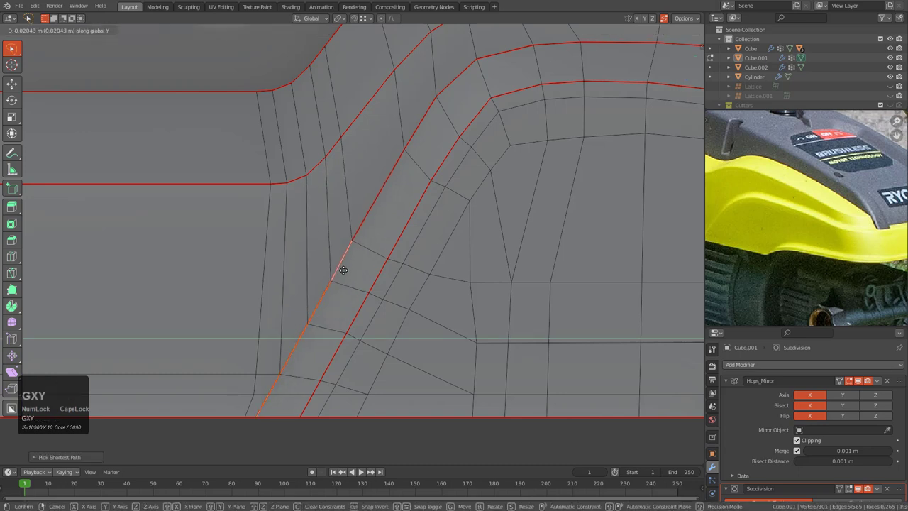
pyautogui.click(344, 269)
pyautogui.moveTo(382, 240); pyautogui.dragTo(366, 293, button='middle')
pyautogui.press('1')
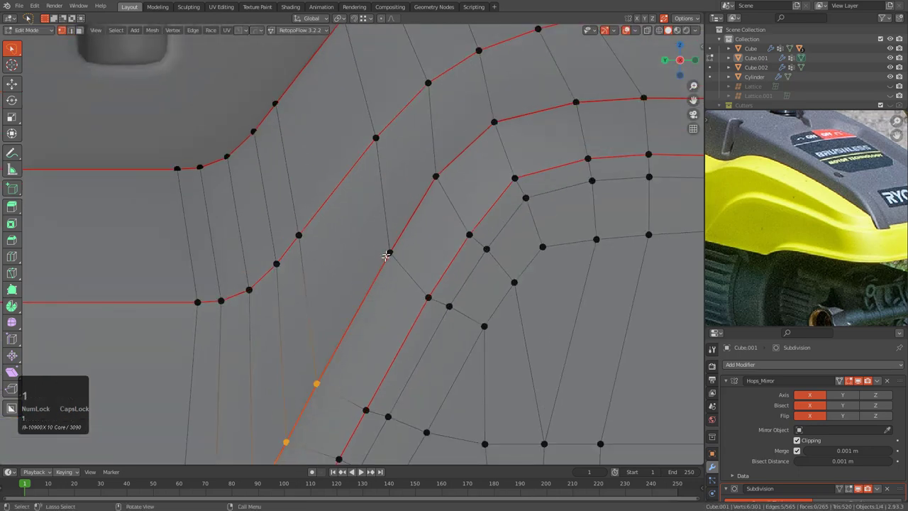
# - Slide the two second-crease vertices on the rising bend slightly down along the crease
pyautogui.click(376, 139)
pyautogui.press('g')
pyautogui.press('g')
pyautogui.click(366, 147)
pyautogui.click(428, 83)
pyautogui.press('g')
pyautogui.press('g')
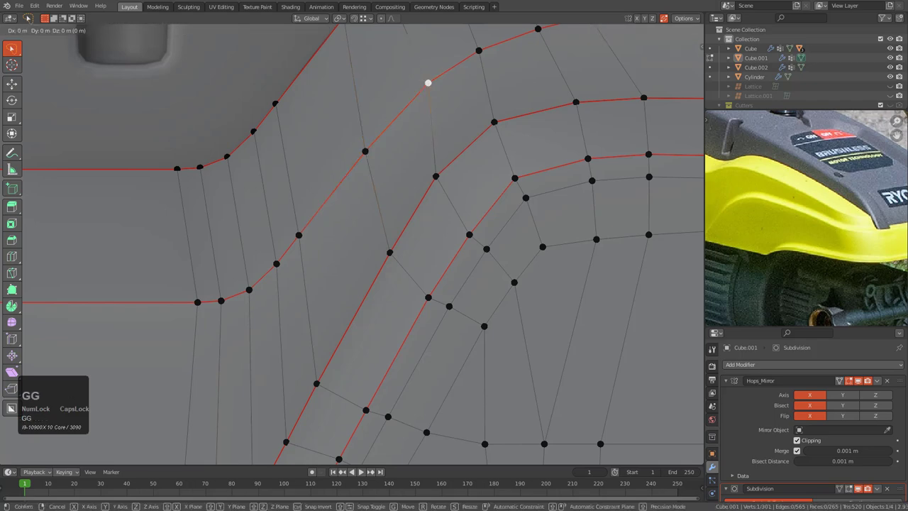
pyautogui.click(418, 93)
# - Slide the second-crease vertex at the top of the bend slightly toward the tip, and check the smoothed body in object mode
pyautogui.keyDown('shift'); pyautogui.moveTo(468, 161); pyautogui.dragTo(380, 279, button='middle'); pyautogui.keyUp('shift')
pyautogui.click(412, 196)
pyautogui.press('g')
pyautogui.press('g')
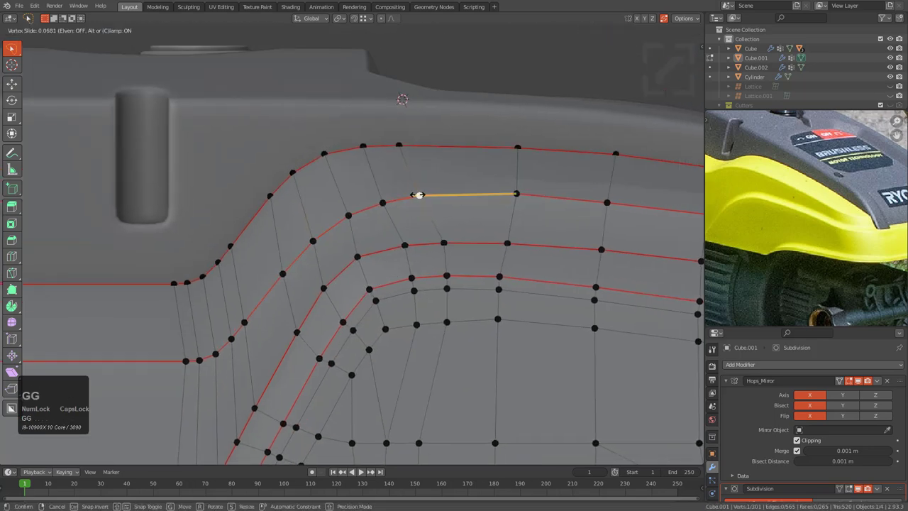
pyautogui.click(417, 203)
pyautogui.scroll(-2, 453, 287)
pyautogui.keyDown('shift'); pyautogui.moveTo(460, 297); pyautogui.dragTo(482, 282, button='middle'); pyautogui.keyUp('shift')
pyautogui.press('Tab')
pyautogui.scroll(-3, 448, 245)
pyautogui.press('Tab')
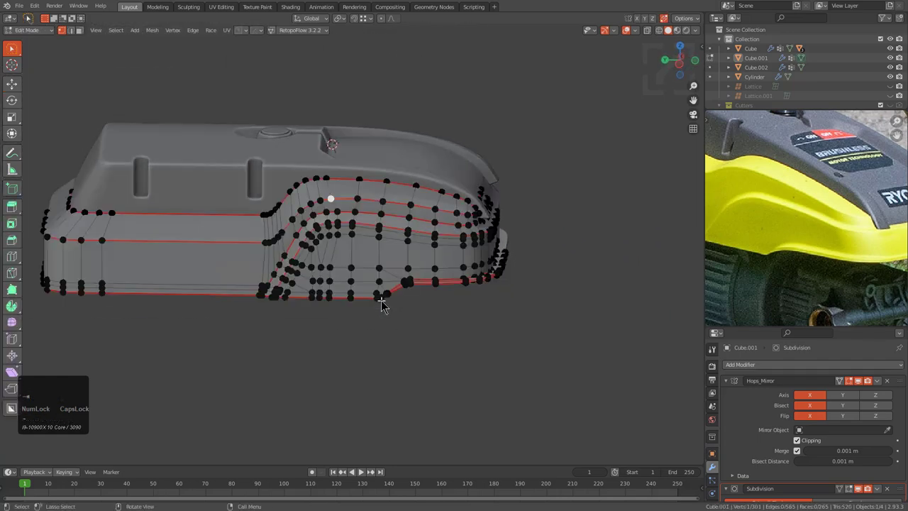
# - Select the bottom rim's upper crease edges from the step around the tip and slide them upward by a factor of about 0.16
pyautogui.press('KP_1')
pyautogui.press('KP_3')
pyautogui.press('KP_9')
pyautogui.hotkey('alt', 'z')
pyautogui.scroll(4, 440, 310)
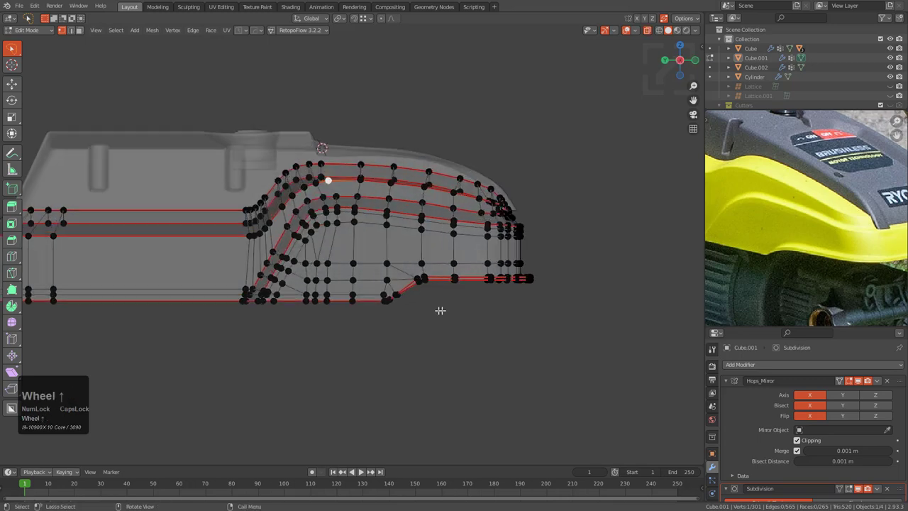
pyautogui.keyDown('shift'); pyautogui.moveTo(528, 330); pyautogui.dragTo(375, 330, button='middle'); pyautogui.keyUp('shift')
pyautogui.scroll(1, 392, 290)
pyautogui.scroll(2, 375, 331)
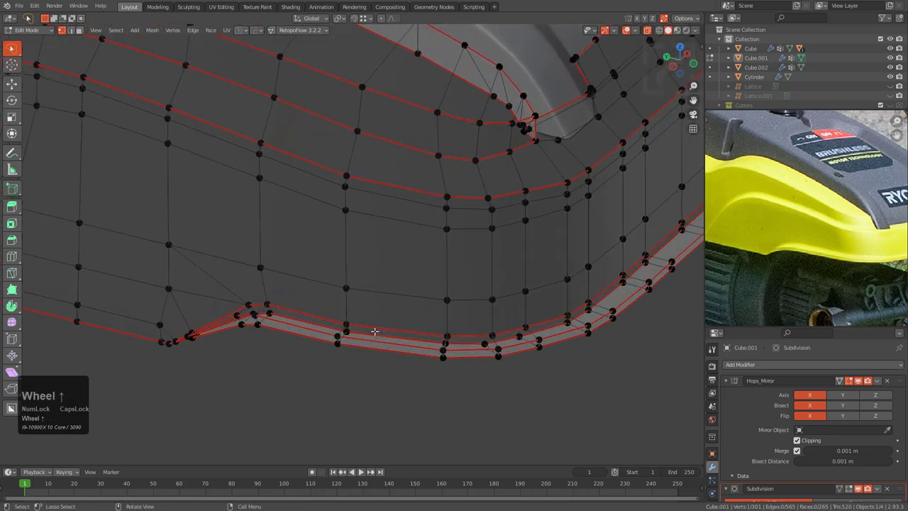
pyautogui.hotkey('alt', 'z')
pyautogui.press('2')
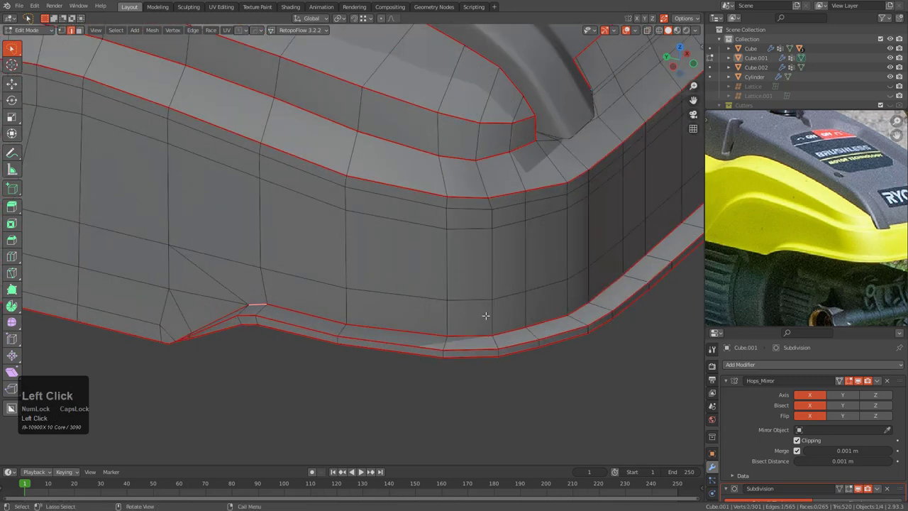
pyautogui.moveTo(485, 314); pyautogui.dragTo(548, 299, button='middle')
pyautogui.keyDown('shift'); pyautogui.moveTo(667, 292); pyautogui.dragTo(377, 345, button='middle'); pyautogui.keyUp('shift')
pyautogui.scroll(4, 391, 312)
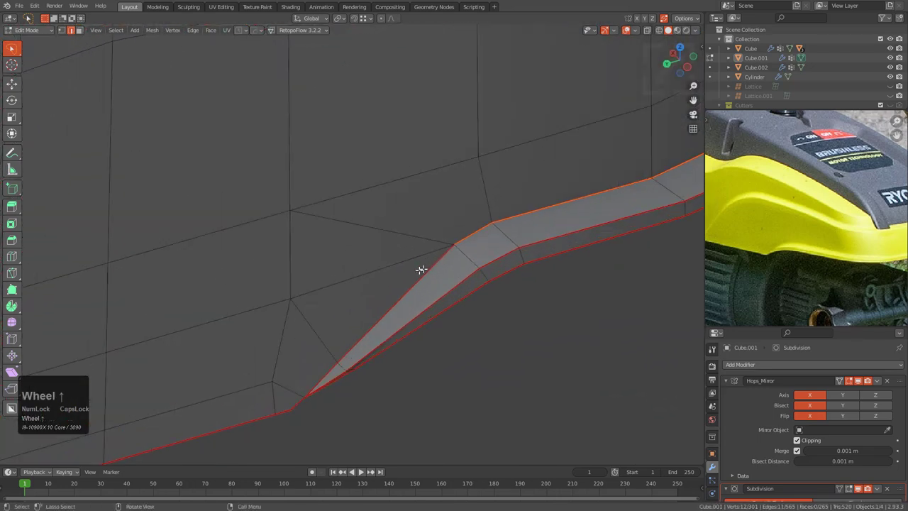
pyautogui.press('g')
pyautogui.press('g')
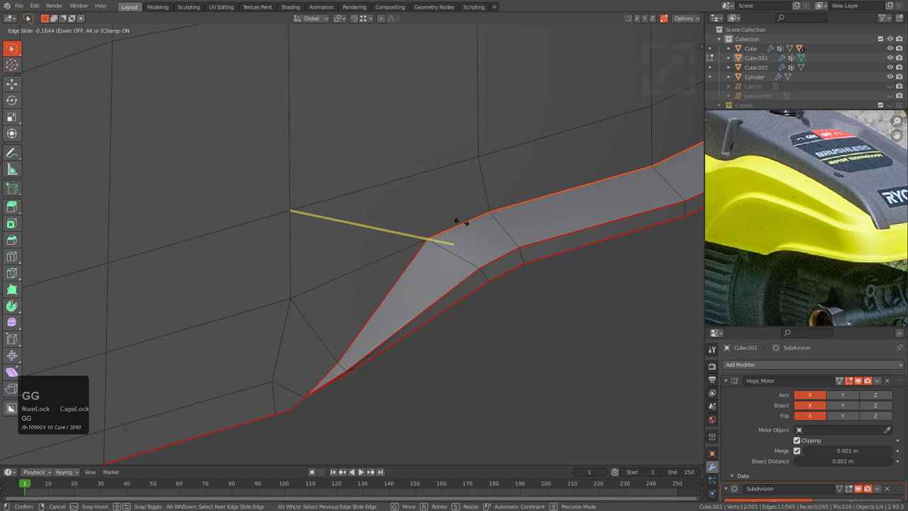
pyautogui.click(460, 222)
# - Move the upper crease vertex at the bottom step's corner down toward the tip, closer to the rim's lower creases
pyautogui.press('KP_Decimal')
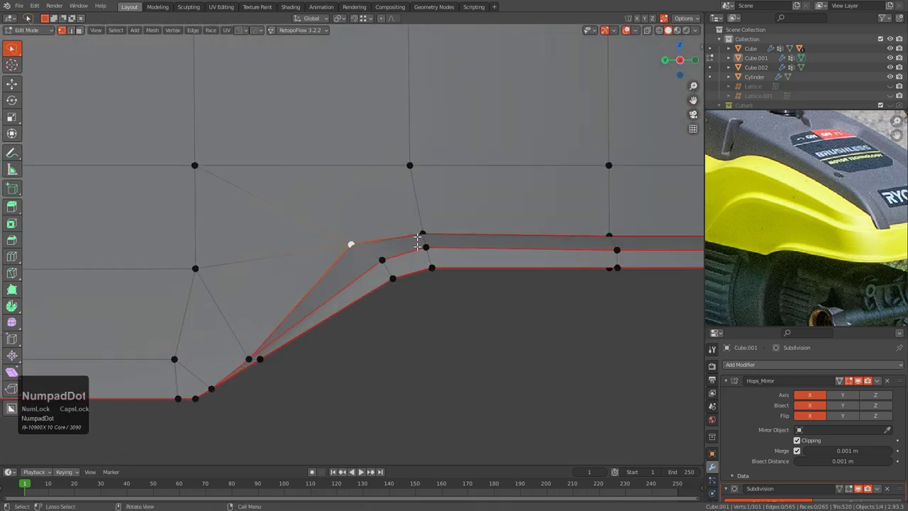
pyautogui.scroll(2, 421, 291)
pyautogui.press('g')
pyautogui.click(453, 300)
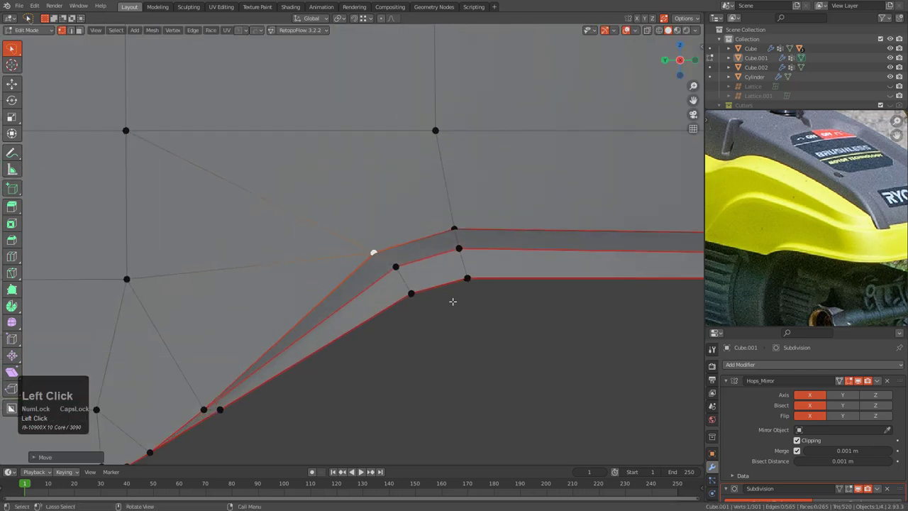
pyautogui.scroll(-2, 447, 295)
pyautogui.keyDown('shift'); pyautogui.moveTo(404, 259); pyautogui.dragTo(359, 239, button='middle'); pyautogui.keyUp('shift')
pyautogui.scroll(1, 452, 243)
pyautogui.press('g')
pyautogui.click(456, 247)
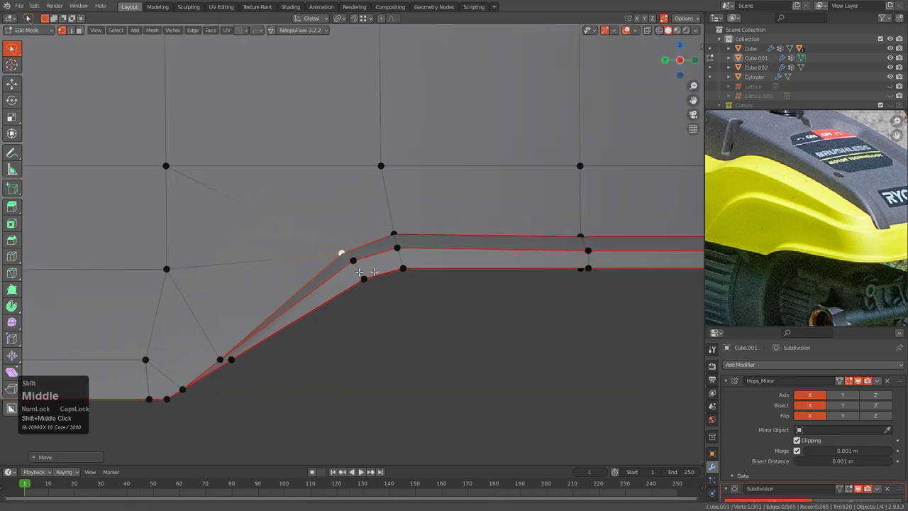
# - Slide the panel vertex above the rim's step corner slightly toward the tip along its horizontal edge
pyautogui.scroll(-1, 360, 237)
pyautogui.press('g')
pyautogui.click(361, 237)
pyautogui.press('g')
pyautogui.press('g')
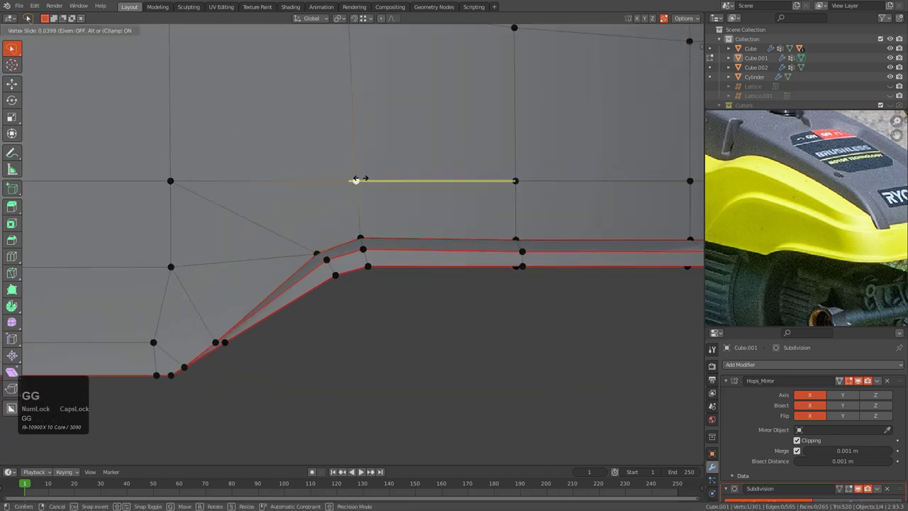
pyautogui.click(357, 178)
# - Compare the smoothed body with the reference photo from several angles, and return to editing the mesh with X-ray on
pyautogui.scroll(-3, 405, 205)
pyautogui.scroll(-1, 421, 254)
pyautogui.moveTo(464, 263); pyautogui.dragTo(526, 268, button='middle')
pyautogui.press('Tab')
pyautogui.scroll(-4, 446, 290)
pyautogui.moveTo(446, 290); pyautogui.dragTo(361, 304, button='middle')
pyautogui.scroll(-2, 789, 228)
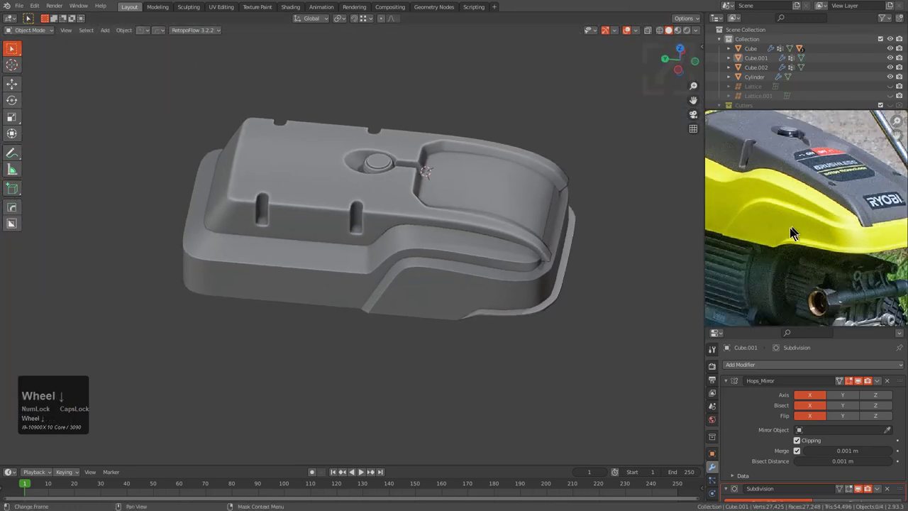
pyautogui.moveTo(789, 228); pyautogui.dragTo(809, 234, button='middle')
pyautogui.scroll(3, 759, 260)
pyautogui.keyDown('shift'); pyautogui.moveTo(322, 261); pyautogui.dragTo(404, 233, button='middle'); pyautogui.keyUp('shift')
pyautogui.press('Tab')
pyautogui.hotkey('alt', 'z')
pyautogui.moveTo(770, 269); pyautogui.dragTo(808, 263, button='middle')
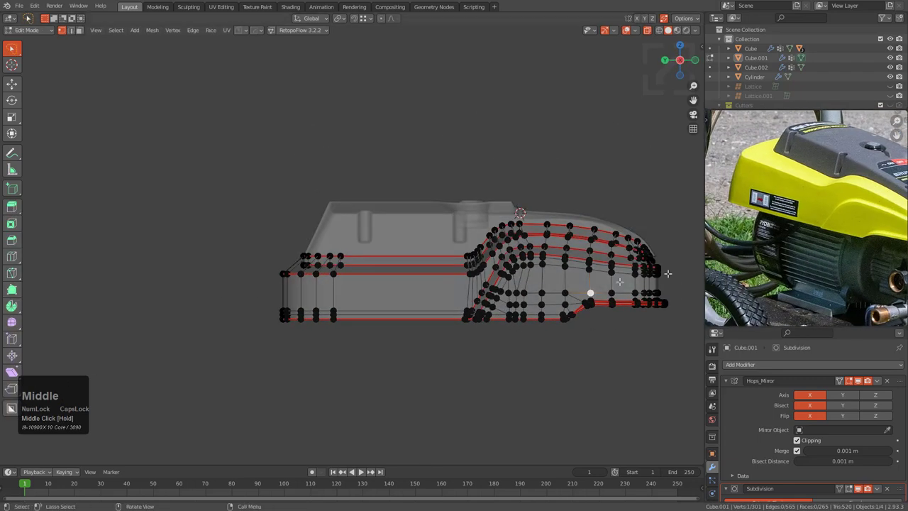
# - Select the body side's second crease line from the rear corner over the arch to the front tip
pyautogui.scroll(4, 435, 293)
pyautogui.keyDown('alt'); pyautogui.click(466, 278); pyautogui.keyUp('alt')
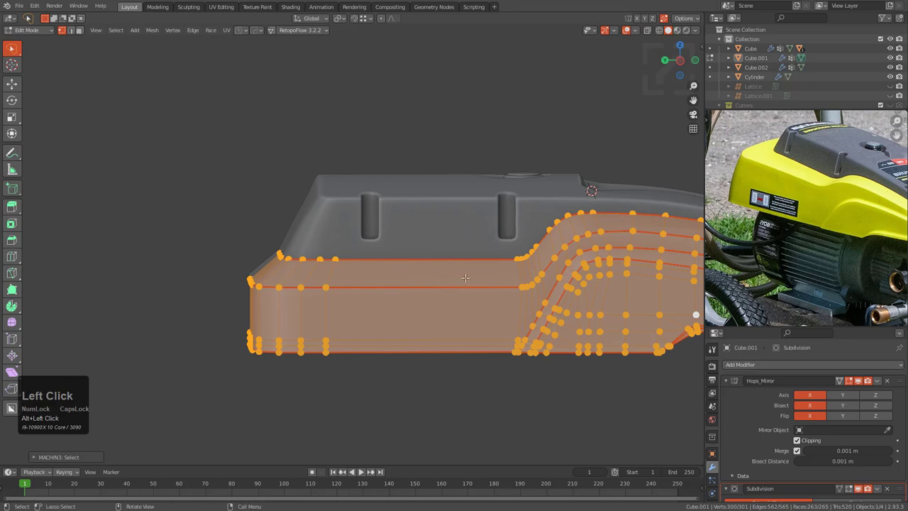
pyautogui.moveTo(324, 290); pyautogui.dragTo(280, 303, button='middle')
pyautogui.press('2')
pyautogui.click(212, 263)
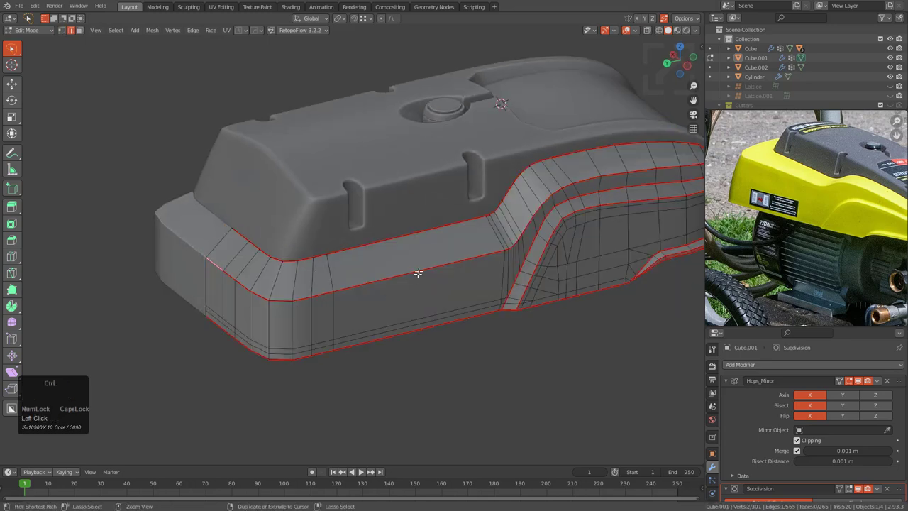
pyautogui.keyDown('ctrl'); pyautogui.click(418, 273); pyautogui.keyUp('ctrl')
pyautogui.keyDown('shift'); pyautogui.moveTo(482, 251); pyautogui.dragTo(366, 263, button='middle'); pyautogui.keyUp('shift')
pyautogui.moveTo(588, 249); pyautogui.dragTo(478, 255, button='middle')
pyautogui.keyDown('shift'); pyautogui.moveTo(642, 292); pyautogui.dragTo(489, 263, button='middle'); pyautogui.keyUp('shift')
pyautogui.scroll(3, 488, 263)
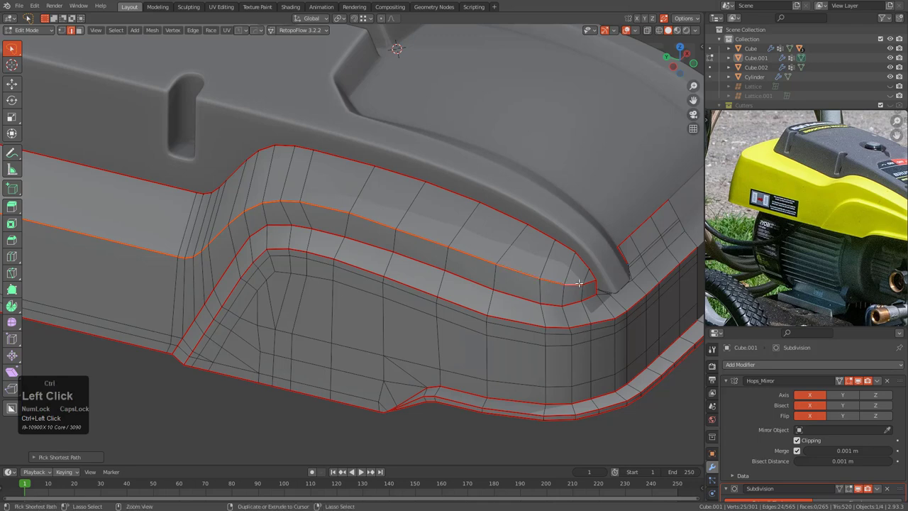
pyautogui.moveTo(578, 283); pyautogui.dragTo(610, 259, button='middle')
pyautogui.keyDown('shift'); pyautogui.moveTo(436, 251); pyautogui.dragTo(532, 258, button='middle'); pyautogui.keyUp('shift')
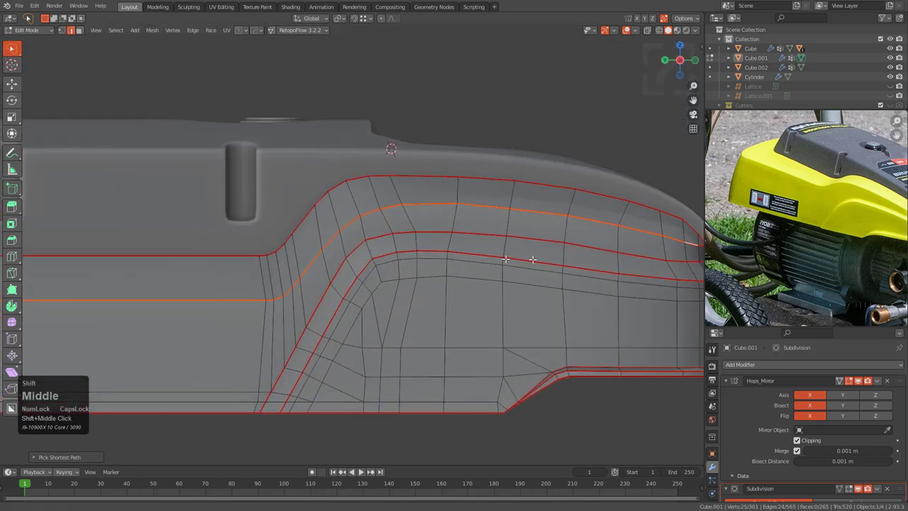
# - Try raising the selected crease line about 0.13 m along Z, inspect the tip, and undo the move
pyautogui.scroll(-2, 406, 231)
pyautogui.keyDown('shift'); pyautogui.moveTo(321, 243); pyautogui.dragTo(438, 228, button='middle'); pyautogui.keyUp('shift')
pyautogui.press('g')
pyautogui.press('z')
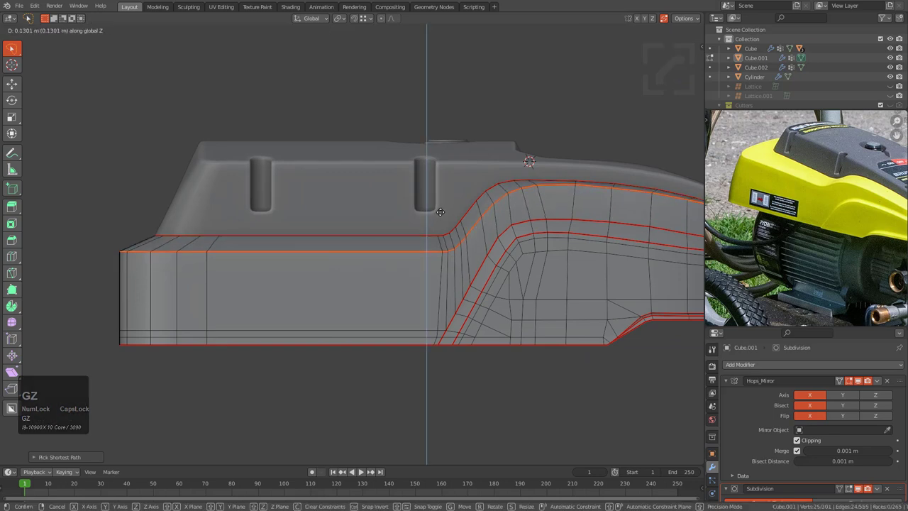
pyautogui.click(440, 213)
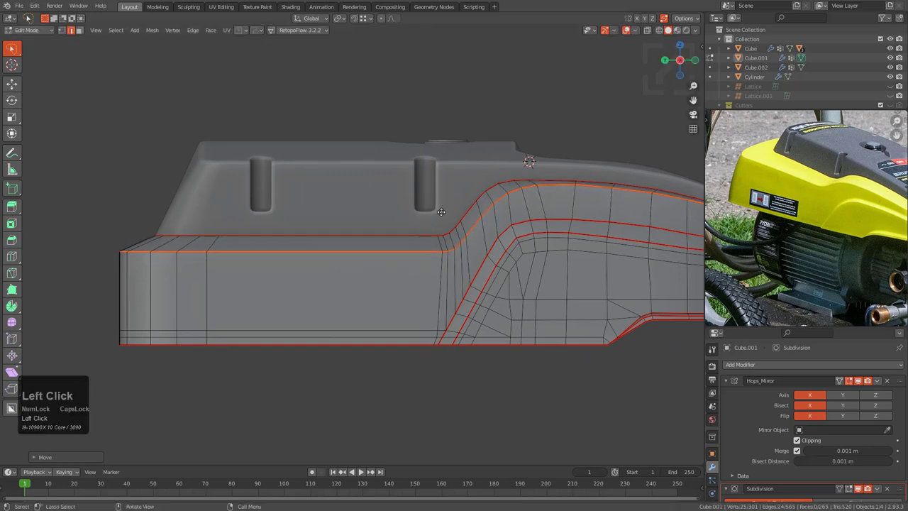
pyautogui.moveTo(439, 213); pyautogui.dragTo(428, 251, button='middle')
pyautogui.scroll(3, 427, 251)
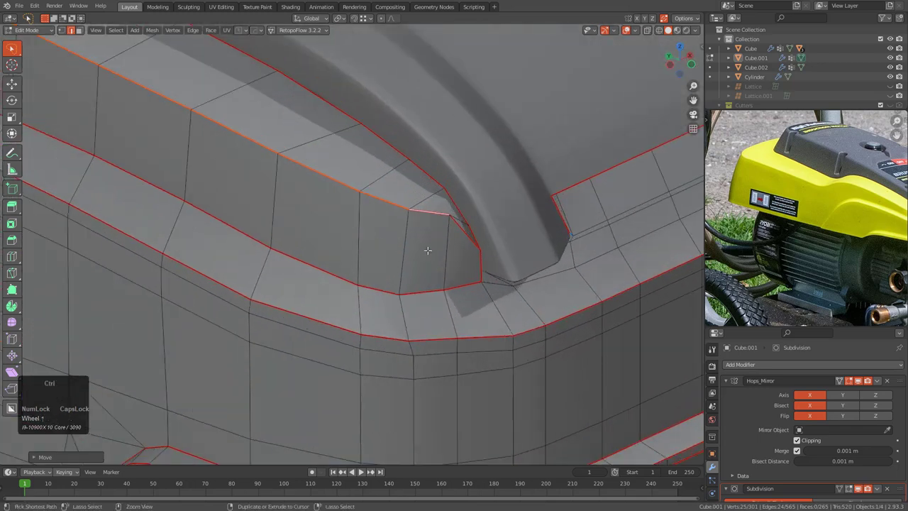
pyautogui.hotkey('ctrl', 'z')
# - Deselect the crease line's last two edges at the tip and raise the remaining edges about 0.11 m along Z
pyautogui.keyDown('shift'); pyautogui.click(432, 249); pyautogui.keyUp('shift')
pyautogui.scroll(-4, 399, 252)
pyautogui.moveTo(194, 223); pyautogui.dragTo(235, 269, button='middle')
pyautogui.scroll(2, 462, 259)
pyautogui.press('g')
pyautogui.press('z')
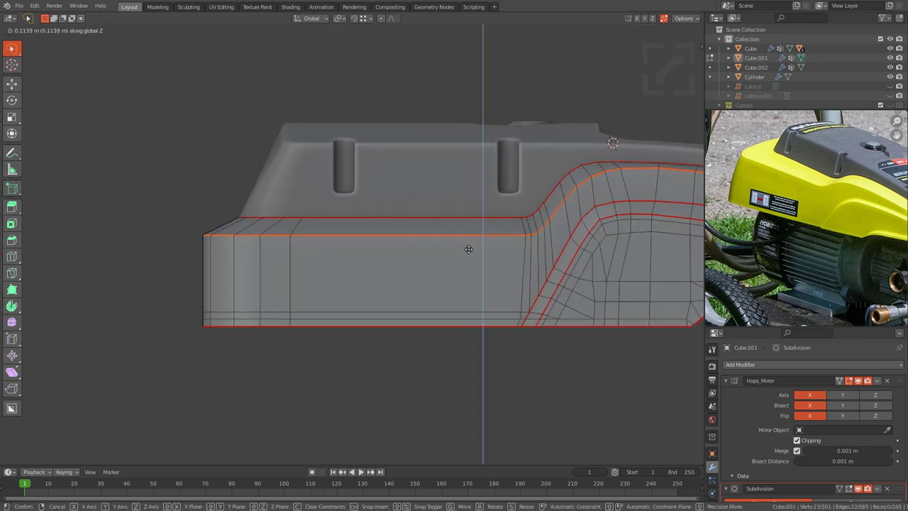
pyautogui.click(467, 249)
# - Lower the raised crease edge at the top of the arch slightly along Z
pyautogui.keyDown('shift'); pyautogui.scroll(2, 425, 237); pyautogui.keyUp('shift')
pyautogui.scroll(4, 320, 253)
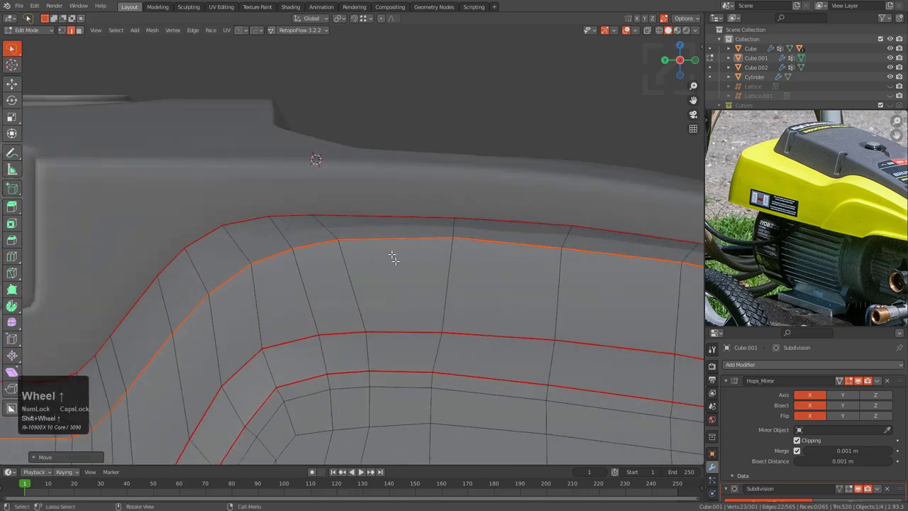
pyautogui.click(394, 258)
pyautogui.moveTo(459, 272); pyautogui.dragTo(374, 246, button='middle')
pyautogui.press('g')
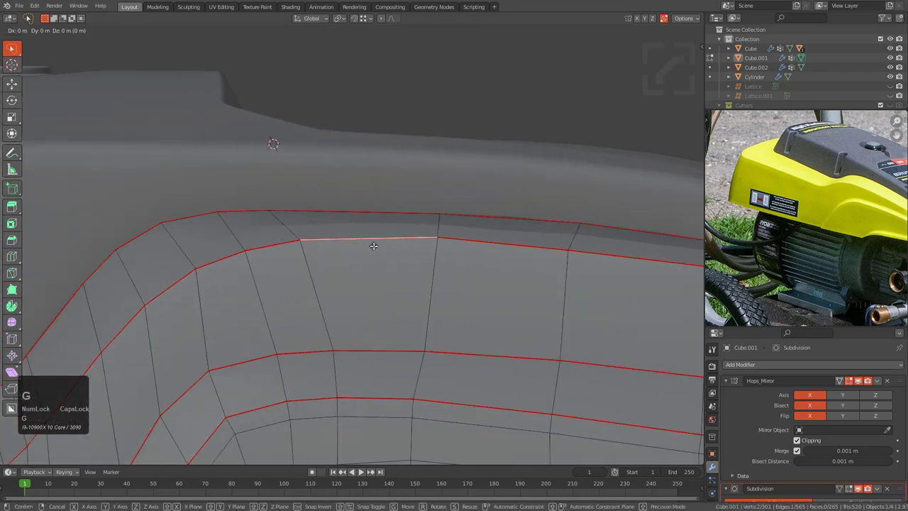
pyautogui.press('z')
pyautogui.click(372, 252)
# - Lower the following crease vertices from the top of the arch toward the tip slightly along Z, two at a time
pyautogui.press('1')
pyautogui.click(442, 251)
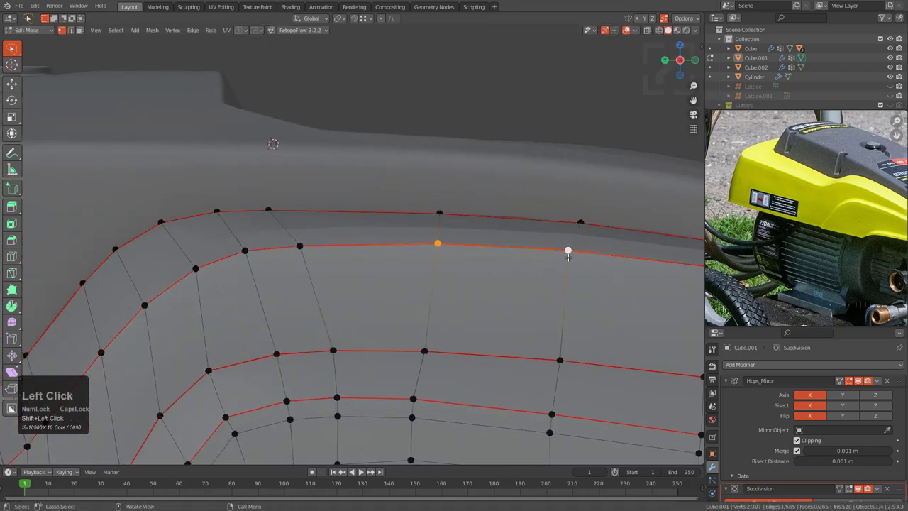
pyautogui.press('g')
pyautogui.press('z')
pyautogui.click(607, 273)
pyautogui.keyDown('shift'); pyautogui.moveTo(608, 274); pyautogui.dragTo(501, 248, button='middle'); pyautogui.keyUp('shift')
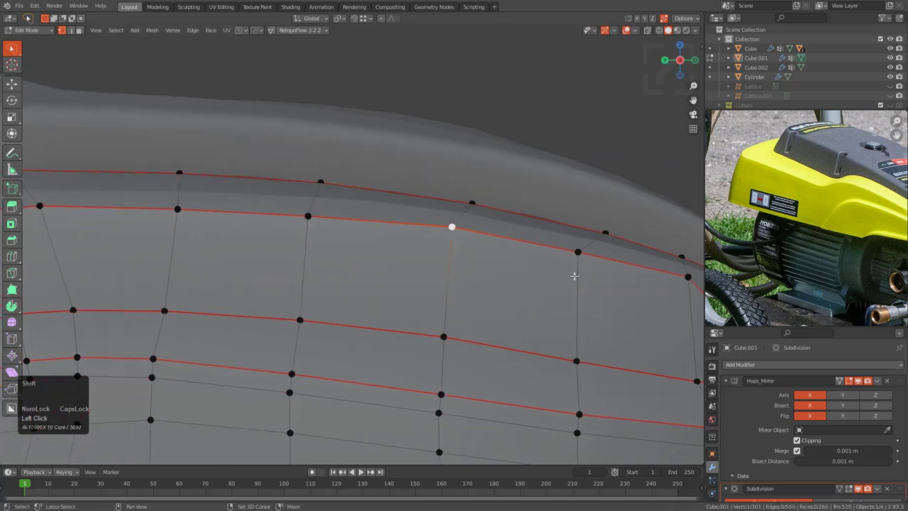
pyautogui.keyDown('shift'); pyautogui.click(577, 253); pyautogui.keyUp('shift')
pyautogui.press('g')
pyautogui.press('z')
pyautogui.click(638, 282)
# - Lower the crease vertex where the ledge starts curving into the tip along Z
pyautogui.moveTo(640, 284); pyautogui.dragTo(404, 253, button='middle')
pyautogui.click(430, 236)
pyautogui.press('g')
pyautogui.press('z')
pyautogui.click(427, 261)
# - Move and slide the crease vertex just before the tip's curve slightly toward the tip
pyautogui.scroll(2, 428, 247)
pyautogui.click(306, 193)
pyautogui.press('g')
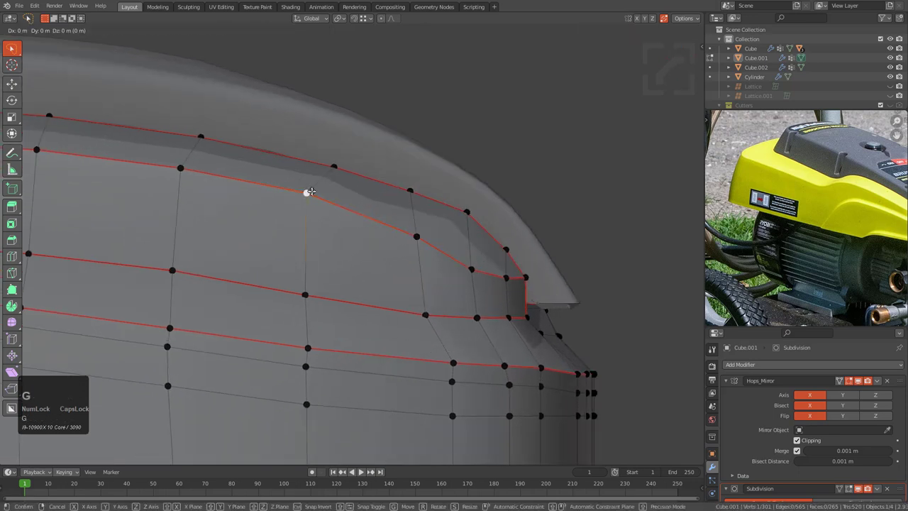
pyautogui.click(318, 196)
pyautogui.press('g')
pyautogui.press('g')
pyautogui.click(314, 197)
# - Fine-tune the last two vertices of the crease's tip curve along Z, raising the one nearer the tip about 0.01 m
pyautogui.click(416, 238)
pyautogui.press('g')
pyautogui.press('z')
pyautogui.click(411, 241)
pyautogui.click(454, 265)
pyautogui.press('g')
pyautogui.press('z')
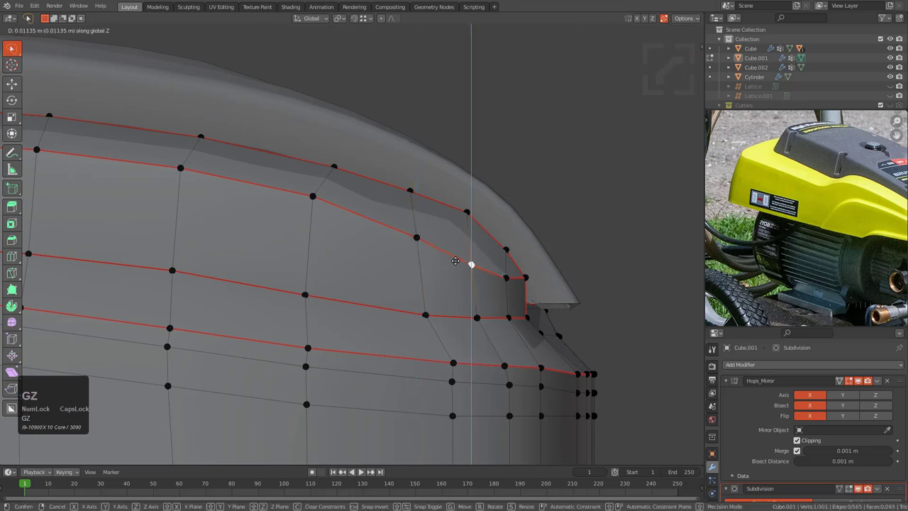
pyautogui.click(469, 263)
# - Compare the smoothed body's front tip with the front of the housing in the reference photo
pyautogui.press('Tab')
pyautogui.moveTo(502, 276); pyautogui.dragTo(363, 266, button='middle')
pyautogui.scroll(-2, 306, 234)
pyautogui.scroll(-3, 314, 236)
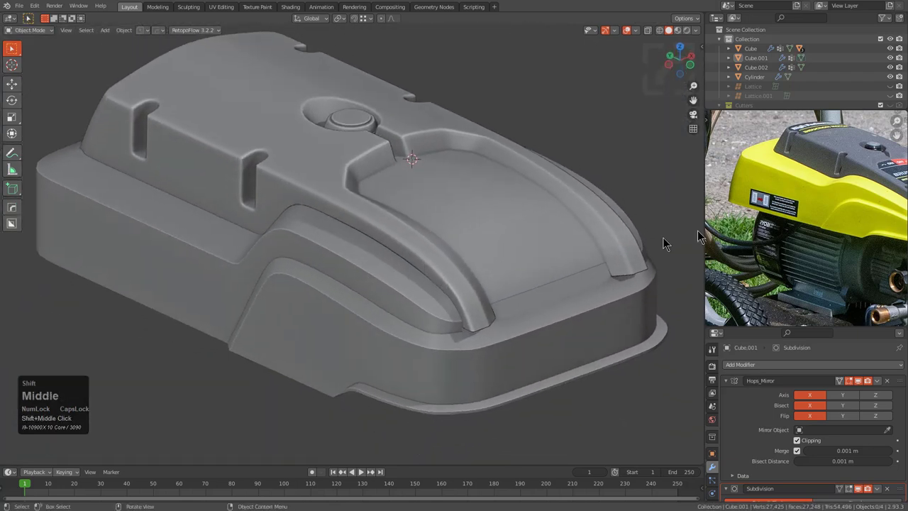
pyautogui.moveTo(780, 284); pyautogui.dragTo(708, 225, button='middle')
pyautogui.moveTo(776, 204); pyautogui.dragTo(761, 231, button='middle')
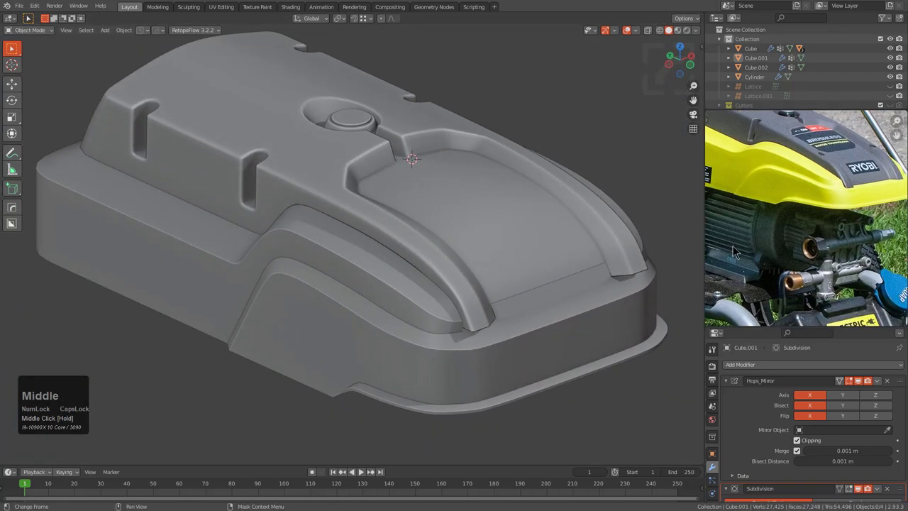
pyautogui.moveTo(506, 253); pyautogui.dragTo(467, 282, button='middle')
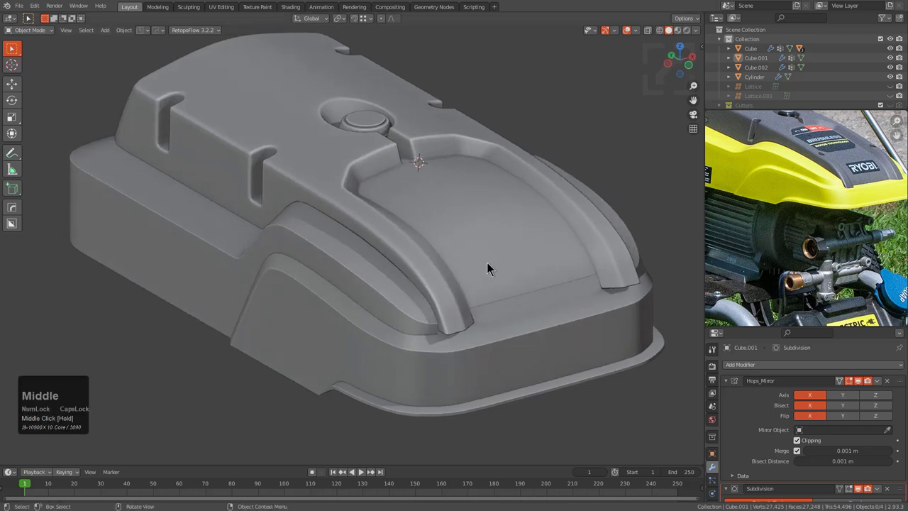
pyautogui.moveTo(432, 288); pyautogui.dragTo(409, 285, button='middle')
# - Slide the lower crease edge at the ledge's tip corner slightly down toward the crease below it
pyautogui.scroll(2, 409, 287)
pyautogui.press('Tab')
pyautogui.keyDown('shift'); pyautogui.moveTo(428, 343); pyautogui.dragTo(439, 363, button='middle'); pyautogui.keyUp('shift')
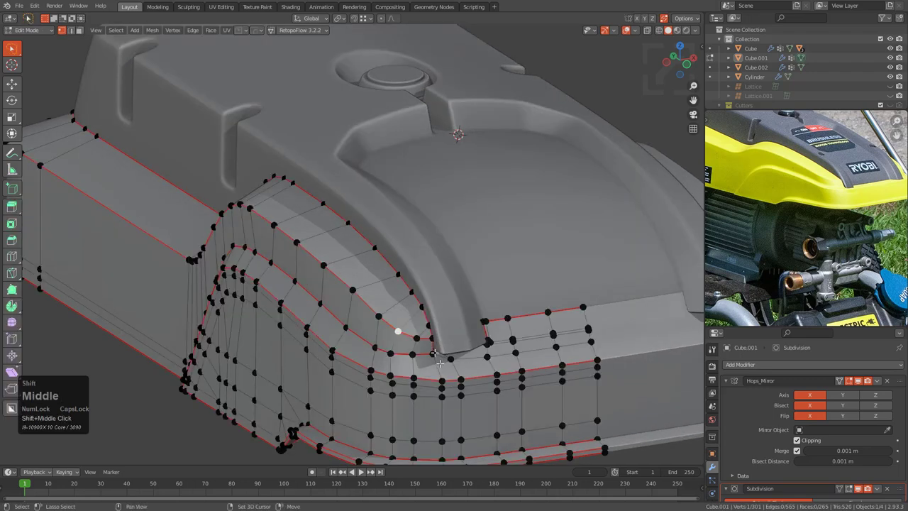
pyautogui.scroll(4, 437, 314)
pyautogui.press('g')
pyautogui.press('g')
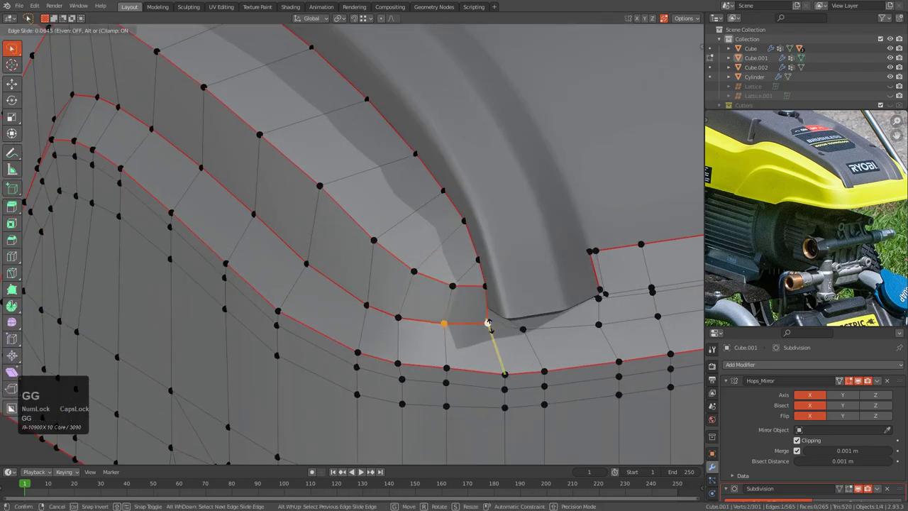
pyautogui.click(488, 325)
pyautogui.press('g')
pyautogui.press('x')
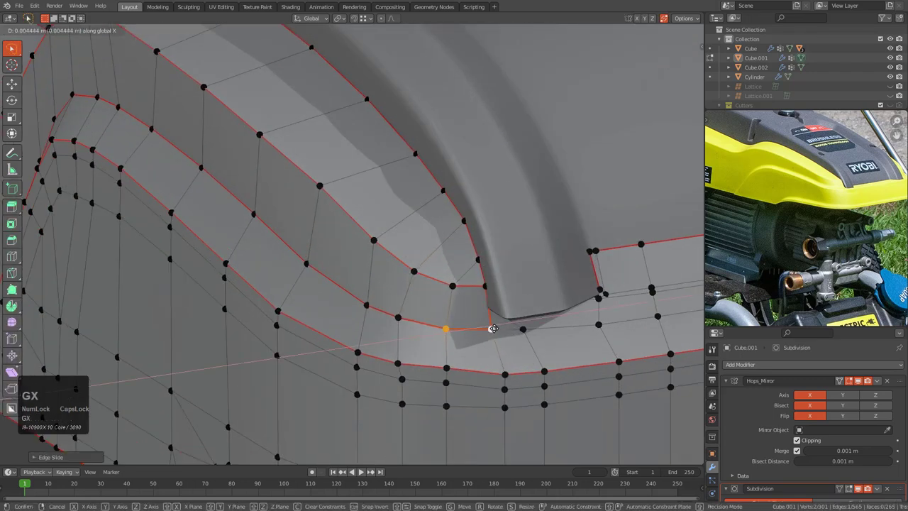
pyautogui.rightClick(492, 328)
# - Slide the crease vertex beside the tip corner edge slightly downward to smooth the curve
pyautogui.scroll(2, 461, 354)
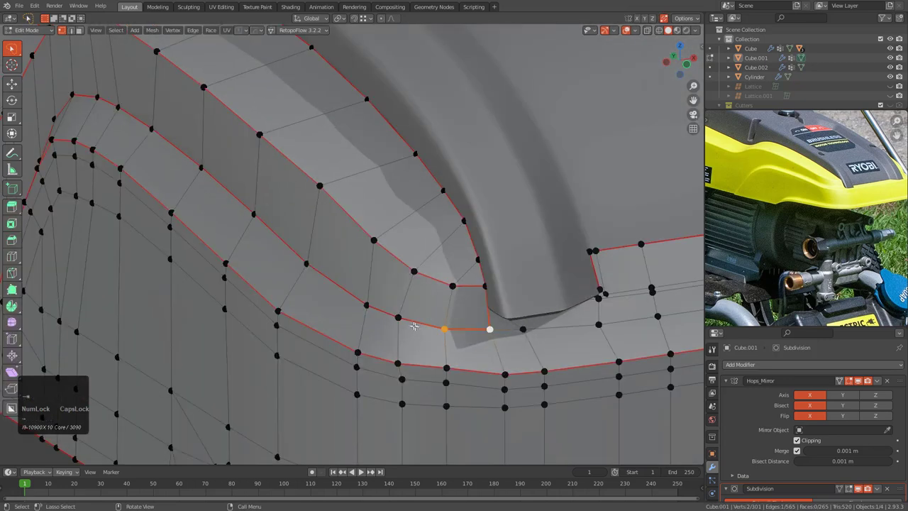
pyautogui.hotkey('shift', 'v')
pyautogui.click(404, 320)
pyautogui.moveTo(404, 321); pyautogui.dragTo(358, 328, button='middle')
# - Slide the lower support row around the front corner down by a factor of about 0.18, and the upper support row slightly down
pyautogui.scroll(2, 359, 327)
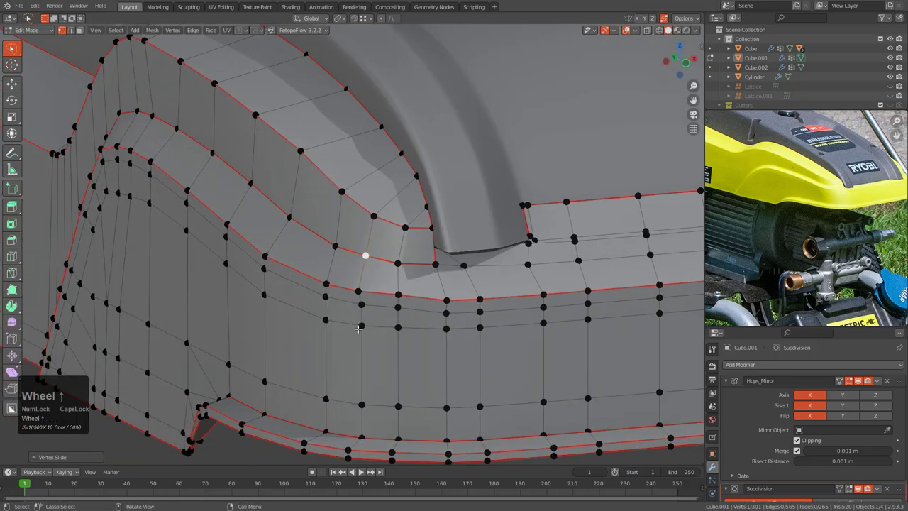
pyautogui.keyDown('ctrl'); pyautogui.click(659, 312); pyautogui.keyUp('ctrl')
pyautogui.press('g')
pyautogui.press('g')
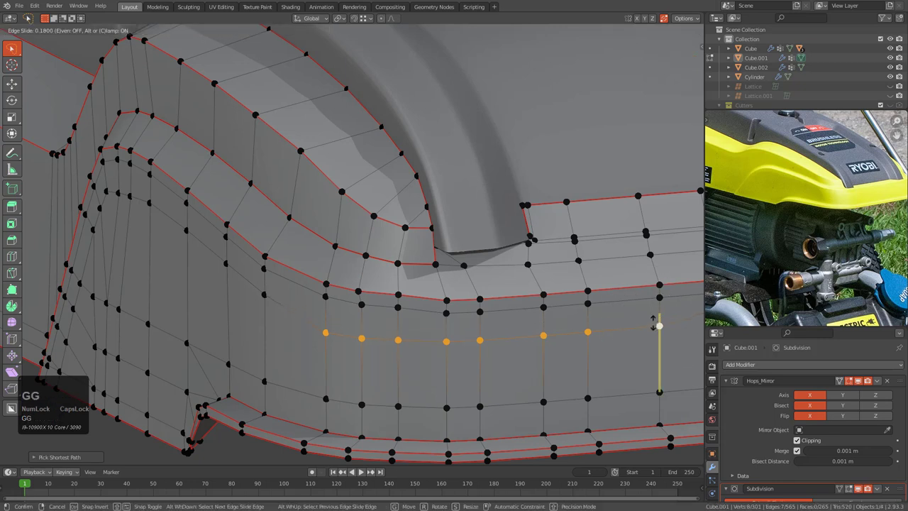
pyautogui.click(664, 304)
pyautogui.press('g')
pyautogui.press('g')
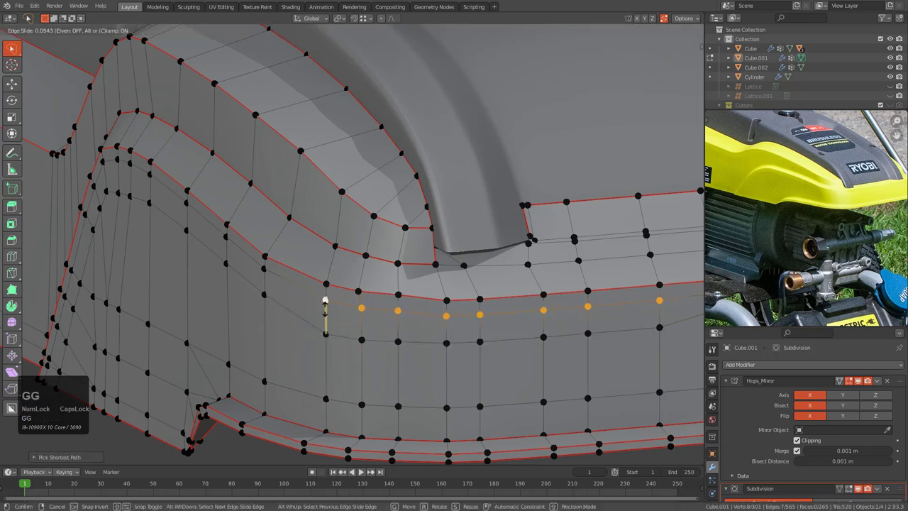
pyautogui.click(327, 310)
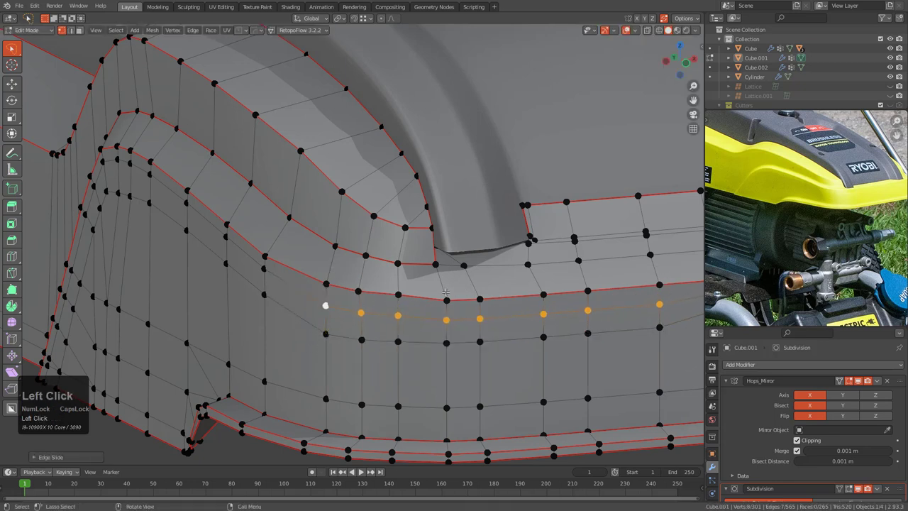
# - Try sliding the three upper vertices of the front corner's column toward the side panel, and slide them back in line
pyautogui.keyDown('shift'); pyautogui.moveTo(441, 350); pyautogui.dragTo(430, 274, button='middle'); pyautogui.keyUp('shift')
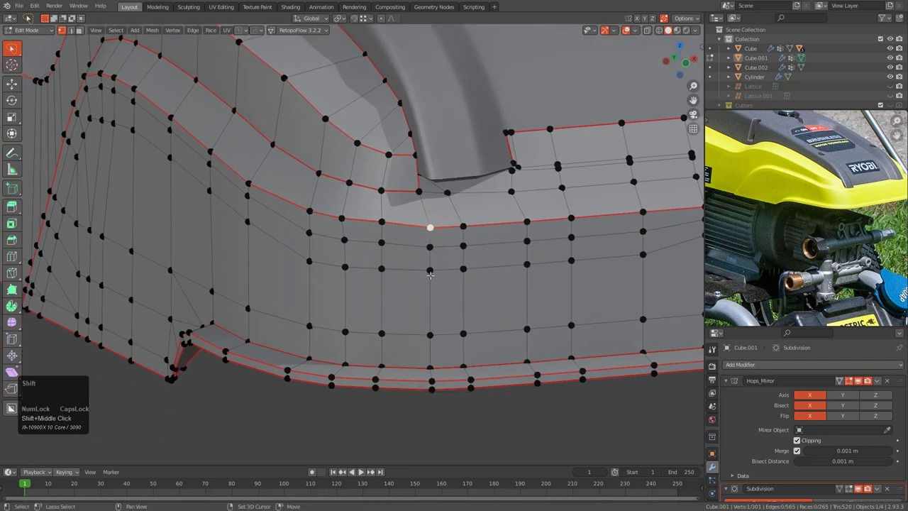
pyautogui.press('g')
pyautogui.press('g')
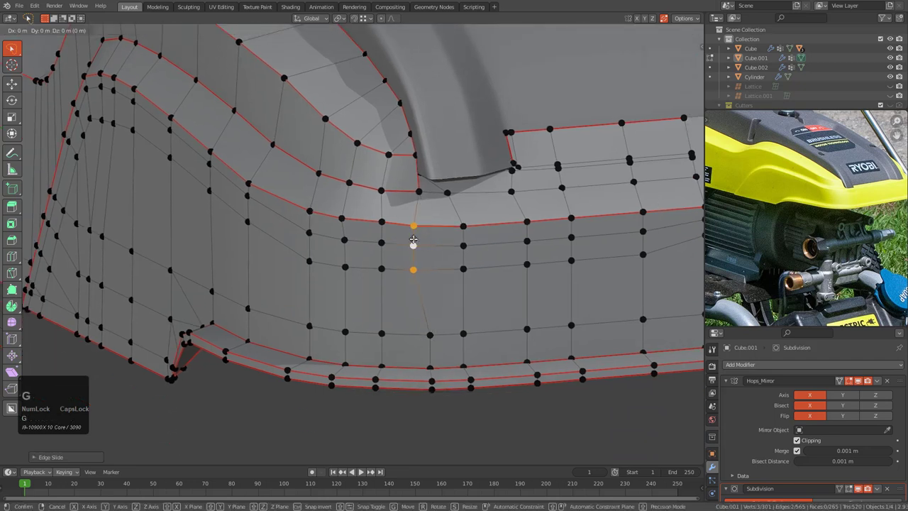
pyautogui.click(423, 246)
pyautogui.press('g')
pyautogui.press('g')
pyautogui.click(431, 246)
# - Slide the support-row vertices at the front face's mirror centre line down in line with their rows
pyautogui.scroll(-2, 468, 260)
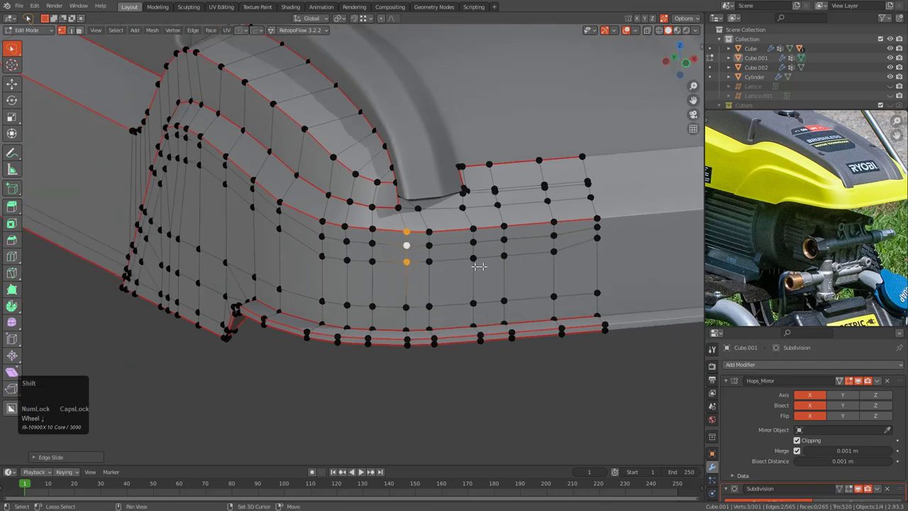
pyautogui.keyDown('shift'); pyautogui.moveTo(480, 265); pyautogui.dragTo(373, 270, button='middle'); pyautogui.keyUp('shift')
pyautogui.scroll(2, 512, 260)
pyautogui.click(535, 245)
pyautogui.click(538, 254)
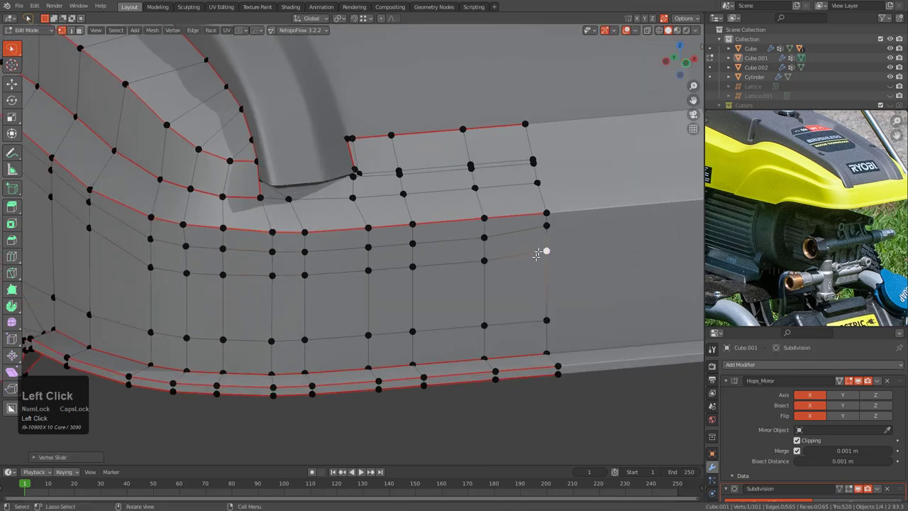
pyautogui.press('g')
pyautogui.press('g')
pyautogui.click(544, 257)
pyautogui.press('g')
pyautogui.press('g')
pyautogui.click(546, 265)
# - Inspect the smoothed side recess, tip and bottom rim from several angles and compare them with the reference photo
pyautogui.scroll(-3, 290, 283)
pyautogui.moveTo(288, 284); pyautogui.dragTo(379, 297, button='middle')
pyautogui.scroll(1, 384, 273)
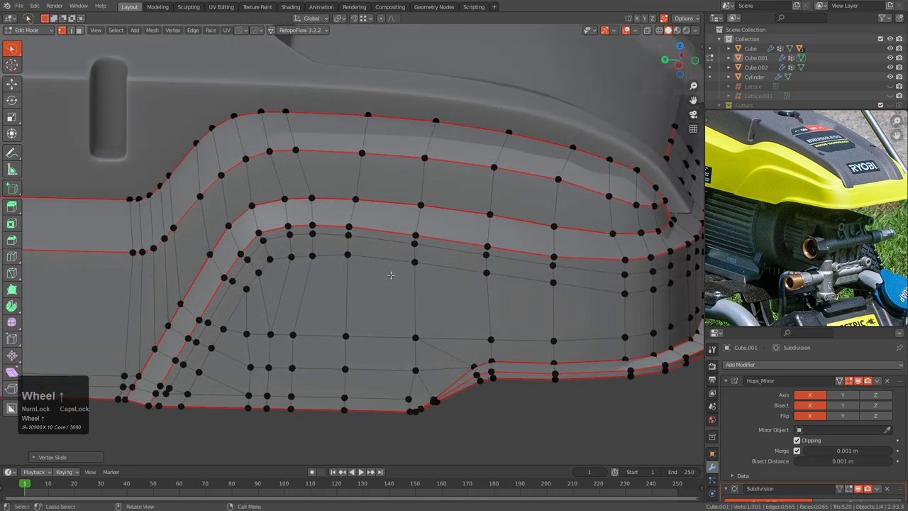
pyautogui.scroll(2, 390, 281)
pyautogui.press('Tab')
pyautogui.scroll(-3, 413, 284)
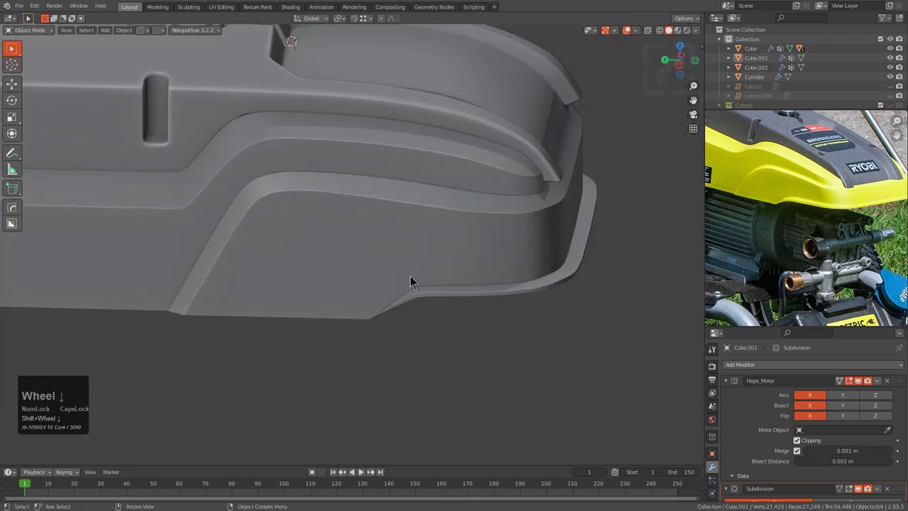
pyautogui.moveTo(413, 284); pyautogui.dragTo(472, 284, button='middle')
pyautogui.scroll(-2, 440, 314)
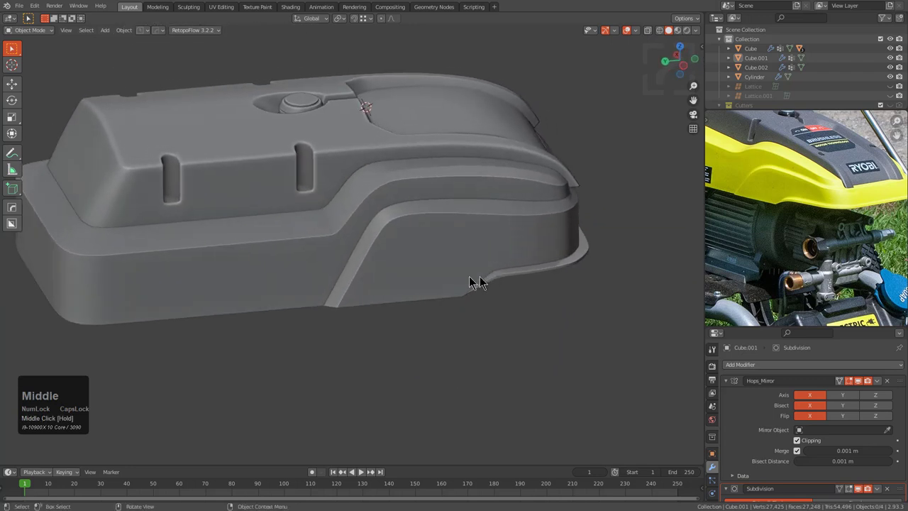
pyautogui.scroll(-3, 794, 245)
pyautogui.moveTo(795, 245); pyautogui.dragTo(819, 245, button='middle')
pyautogui.scroll(3, 820, 245)
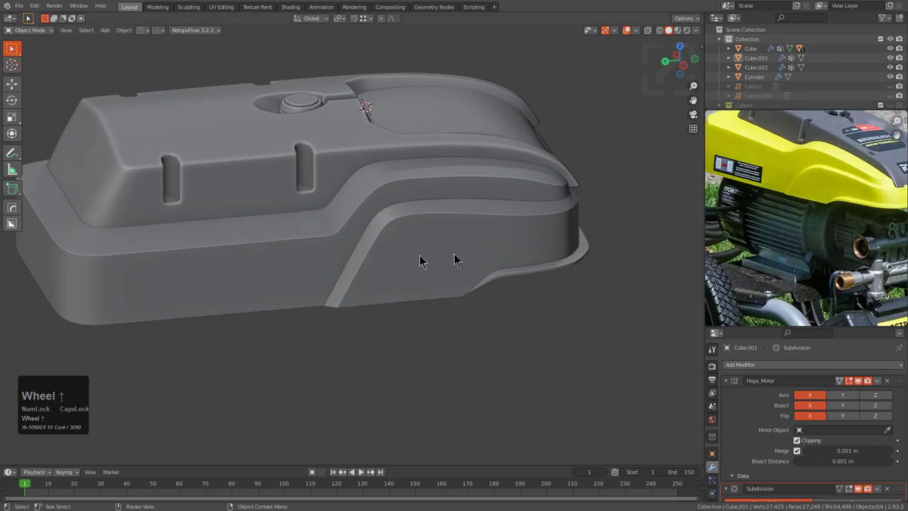
pyautogui.moveTo(385, 273); pyautogui.dragTo(366, 259, button='middle')
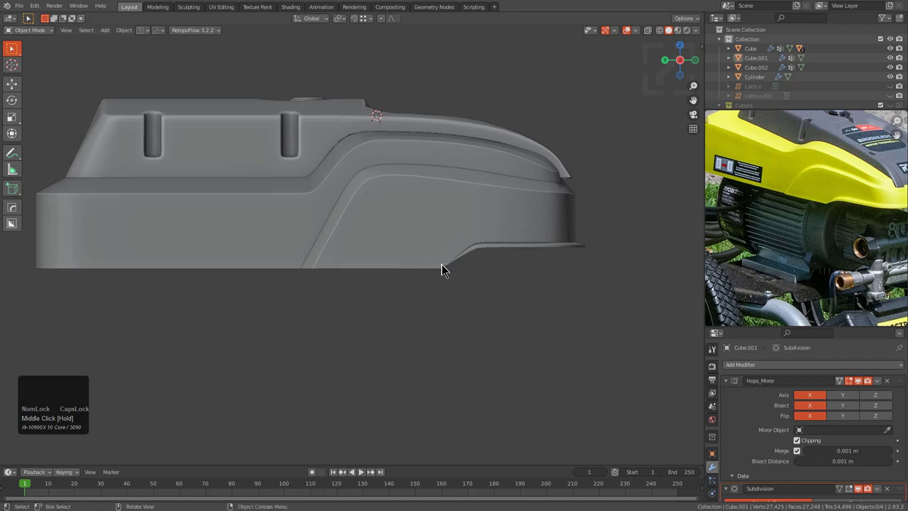
pyautogui.moveTo(544, 241); pyautogui.dragTo(519, 286, button='middle')
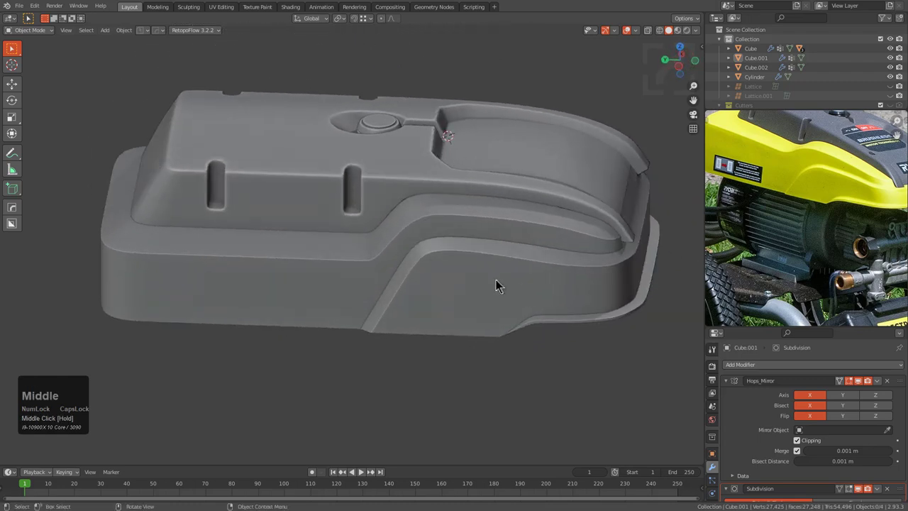
# - Compare the lower body shell, isolated and with the cover, against the reference photo, and save the file
pyautogui.scroll(-4, 784, 266)
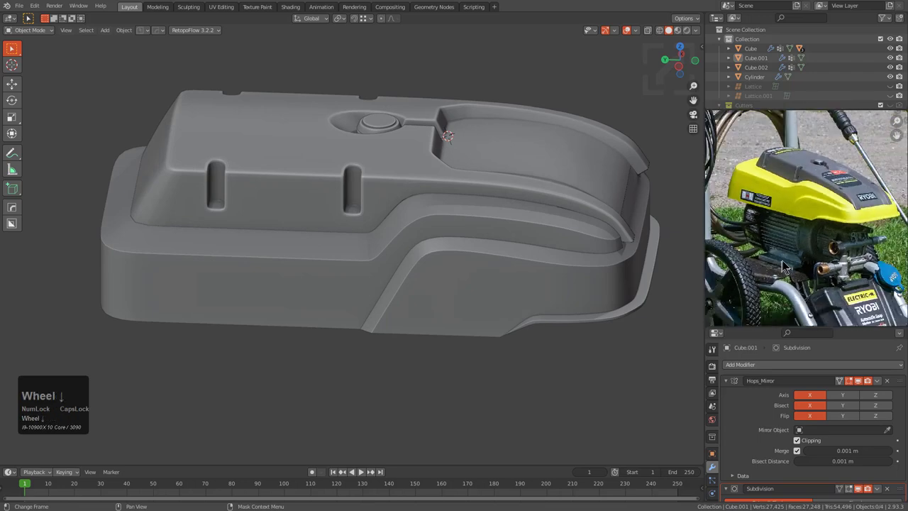
pyautogui.scroll(3, 787, 264)
pyautogui.scroll(-3, 787, 264)
pyautogui.moveTo(376, 295); pyautogui.dragTo(449, 328, button='middle')
pyautogui.click(369, 322)
pyautogui.press('KP_Divide')
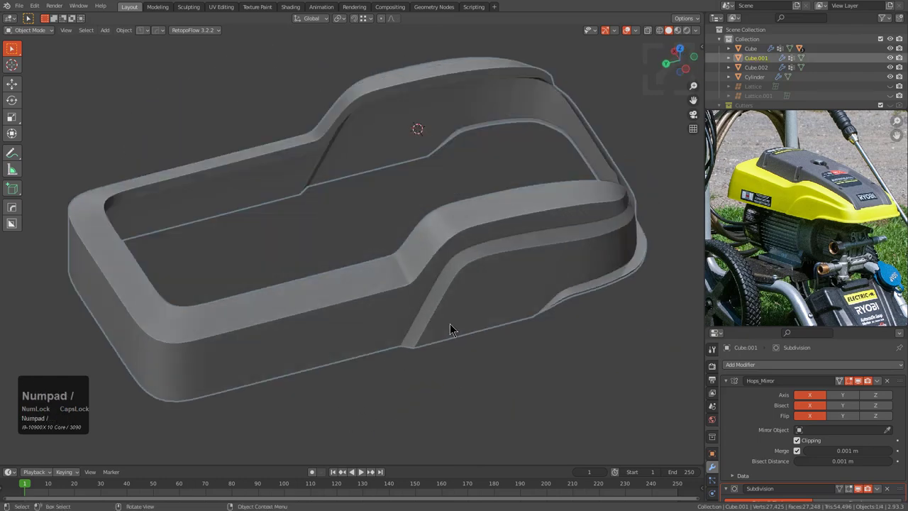
pyautogui.press('KP_Divide')
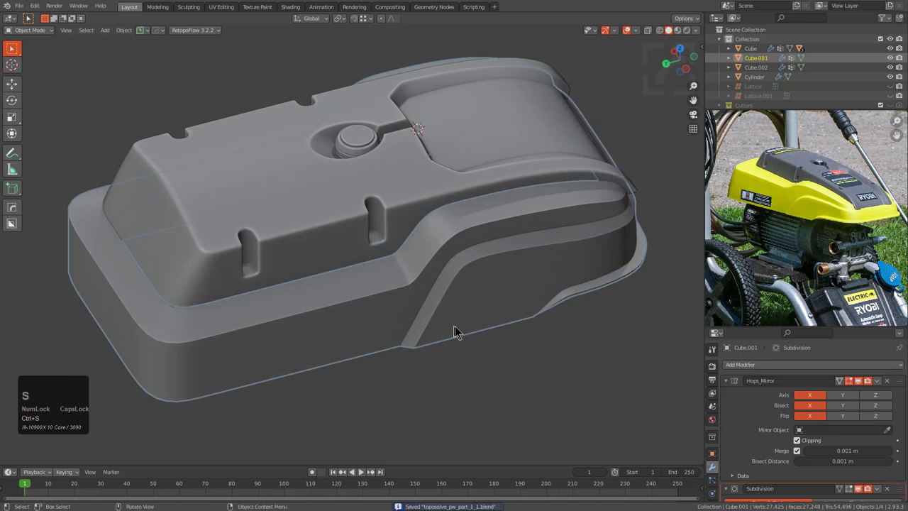
# - Duplicate the lower body shell in place and move the copy into a new collection named junk
pyautogui.click(477, 281)
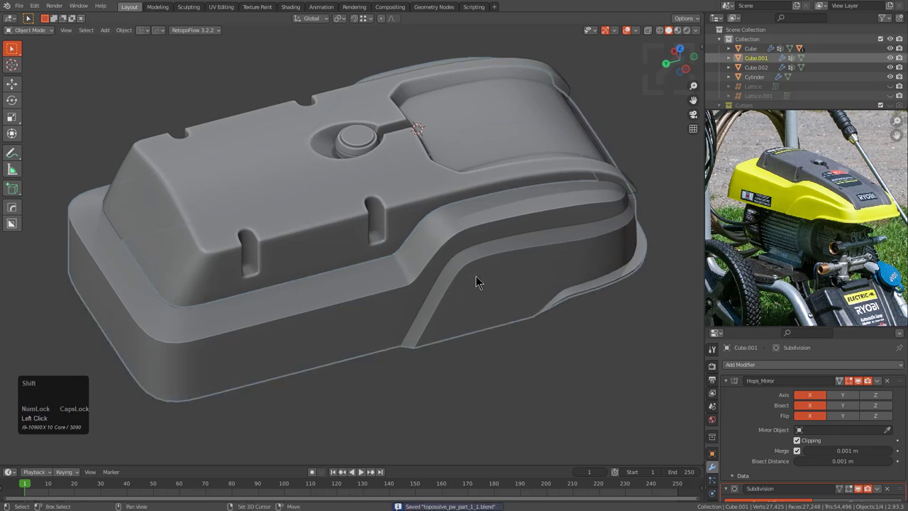
pyautogui.scroll(-3, 725, 67)
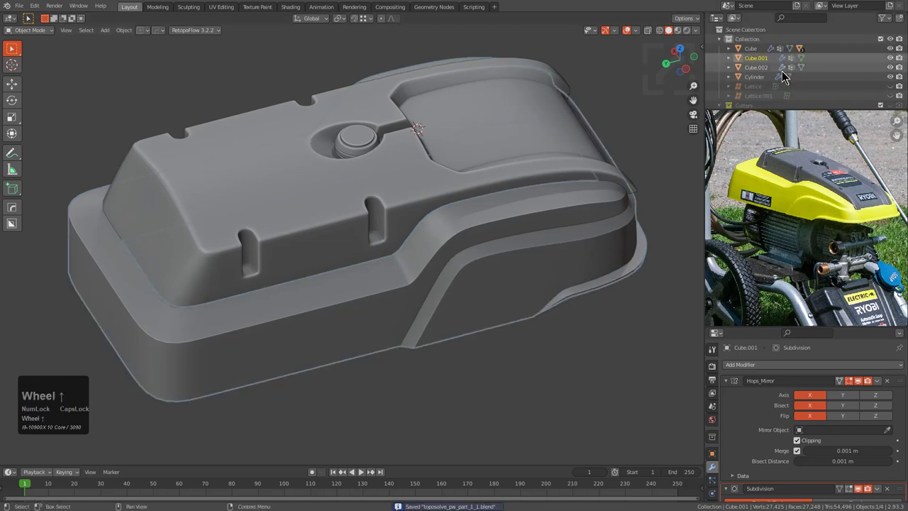
pyautogui.click(721, 71)
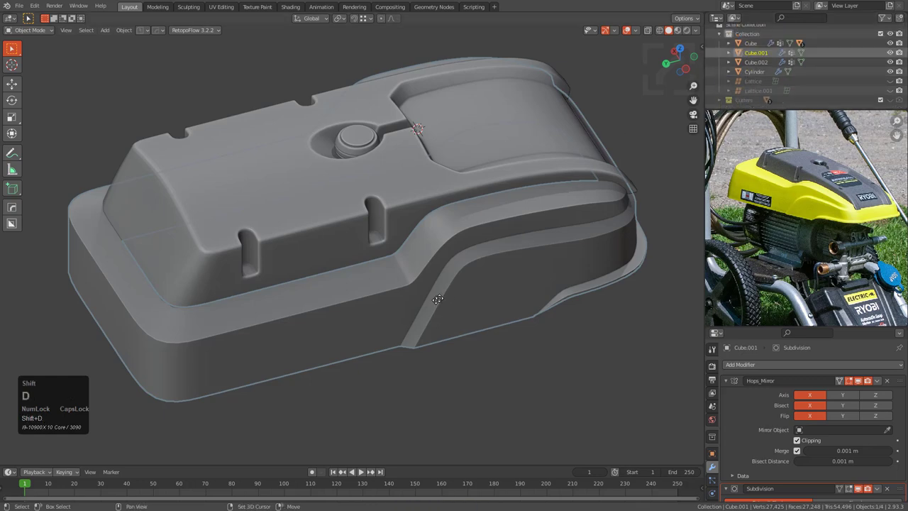
pyautogui.hotkey('shift', 'd')
pyautogui.rightClick(489, 305)
pyautogui.press('m')
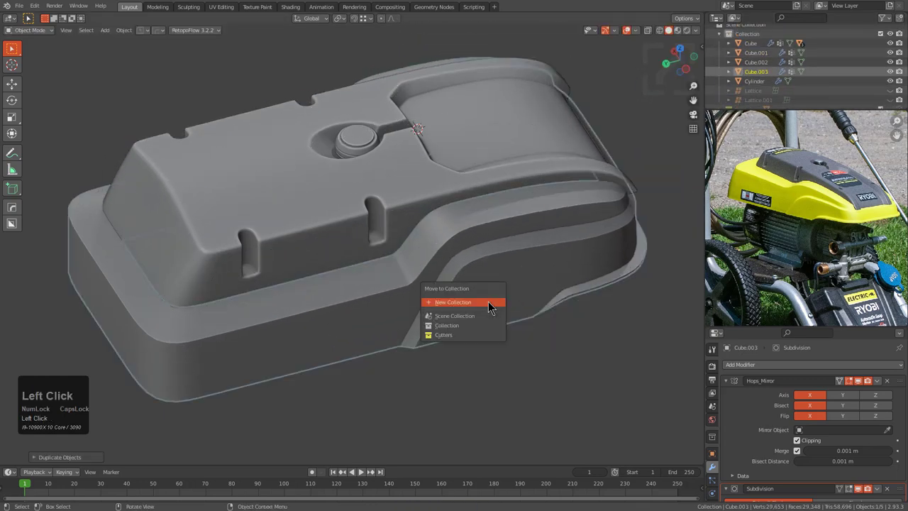
pyautogui.click(488, 307)
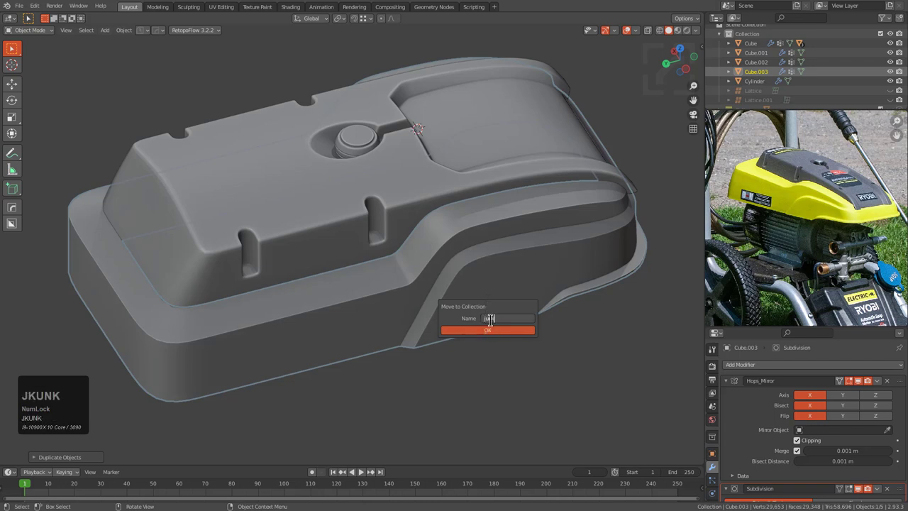
pyautogui.click(502, 331)
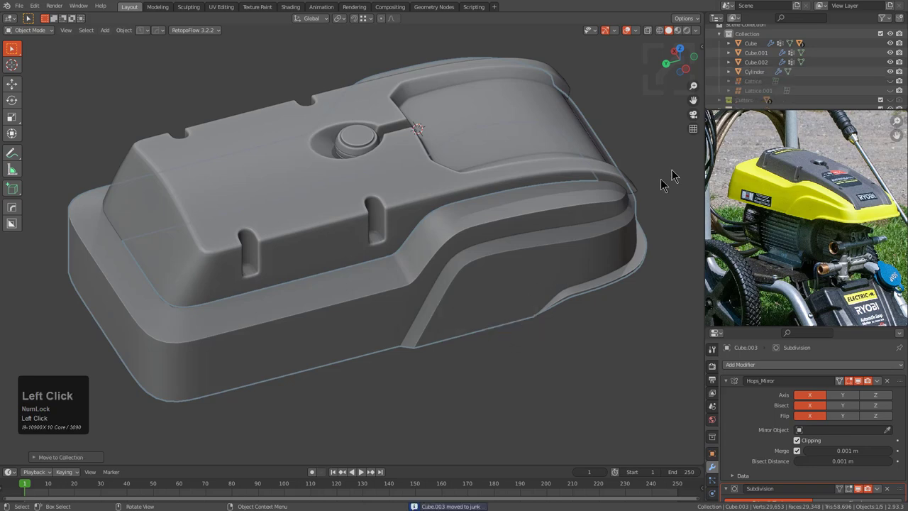
# - Select the original lower body shell and apply its Hops_Mirror modifier
pyautogui.press('1')
pyautogui.click(520, 242)
pyautogui.moveTo(519, 241); pyautogui.dragTo(441, 270, button='middle')
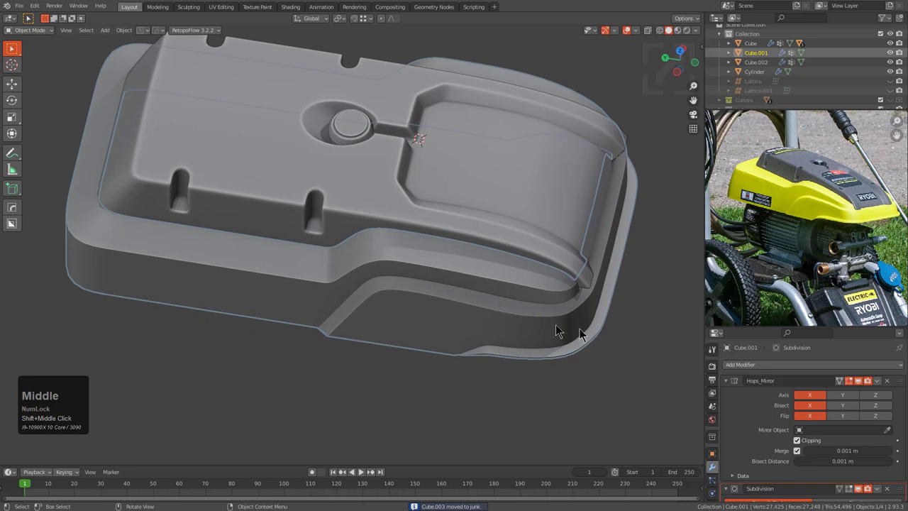
pyautogui.scroll(-2, 751, 412)
pyautogui.scroll(2, 760, 397)
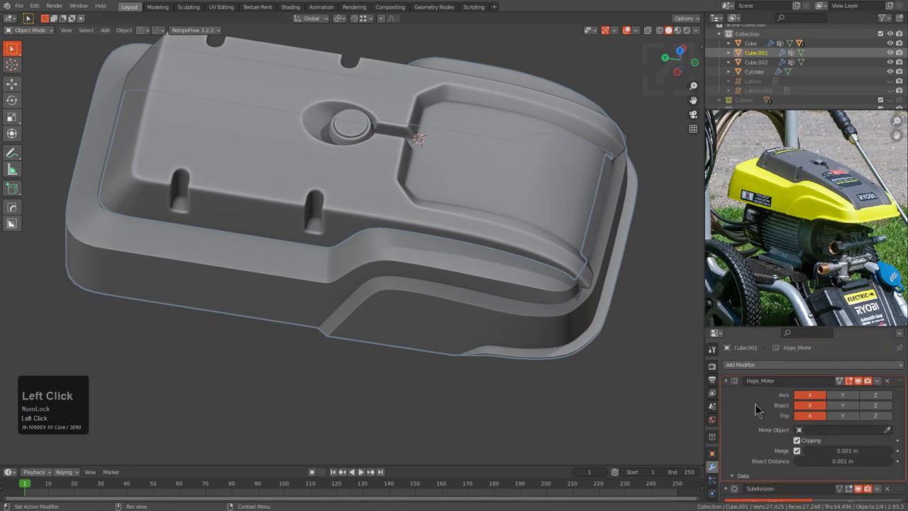
pyautogui.hotkey('ctrl', 'a')
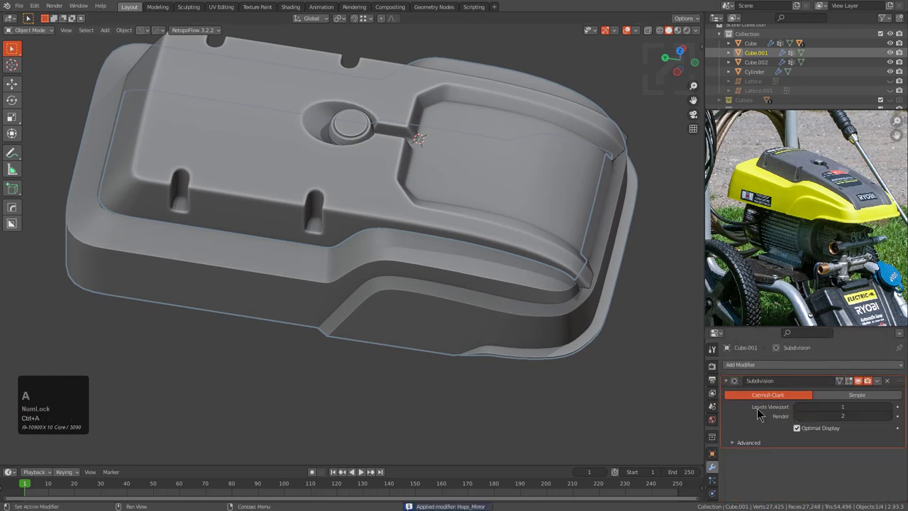
# - Isolate the lower shell and examine the mesh around the front tip and notch, as base mesh and as subdivided surface
pyautogui.press('KP_Divide')
pyautogui.press('Tab')
pyautogui.moveTo(480, 326); pyautogui.dragTo(339, 245, button='middle')
pyautogui.scroll(1, 447, 254)
pyautogui.click(450, 256)
pyautogui.scroll(4, 397, 324)
pyautogui.moveTo(449, 256); pyautogui.dragTo(468, 254, button='middle')
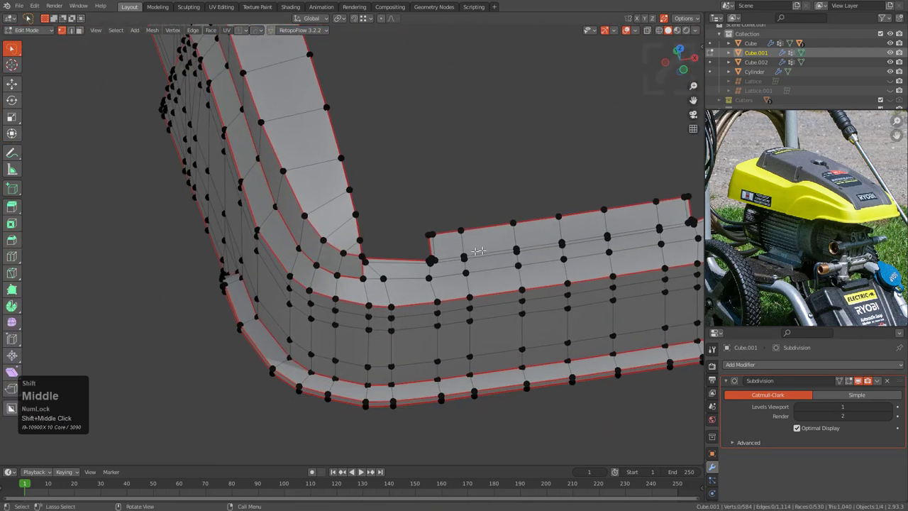
pyautogui.press('Tab')
pyautogui.scroll(4, 512, 282)
pyautogui.press('Tab')
pyautogui.moveTo(513, 289); pyautogui.dragTo(369, 252, button='middle')
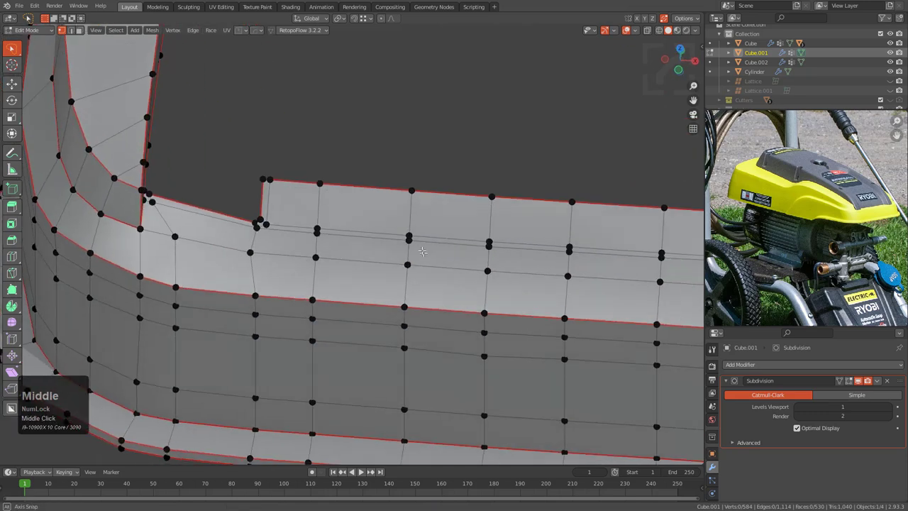
pyautogui.press('Tab')
pyautogui.rightClick(369, 250)
pyautogui.click(369, 251)
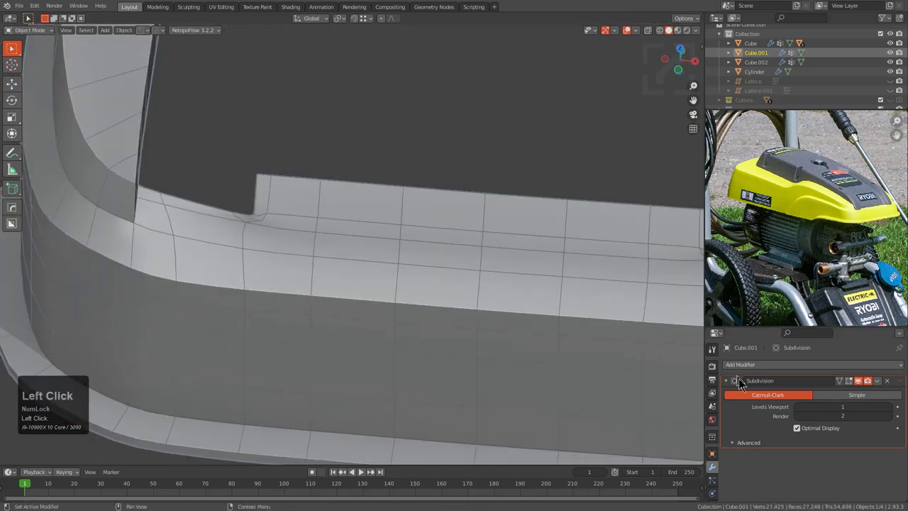
# - Turn off Optimal Display to check the shell's full subdivided wireframe, and apply the Subdivision modifier
pyautogui.click(797, 428)
pyautogui.scroll(-4, 359, 300)
pyautogui.moveTo(359, 300); pyautogui.dragTo(448, 281, button='middle')
pyautogui.scroll(-3, 445, 266)
pyautogui.scroll(6, 434, 258)
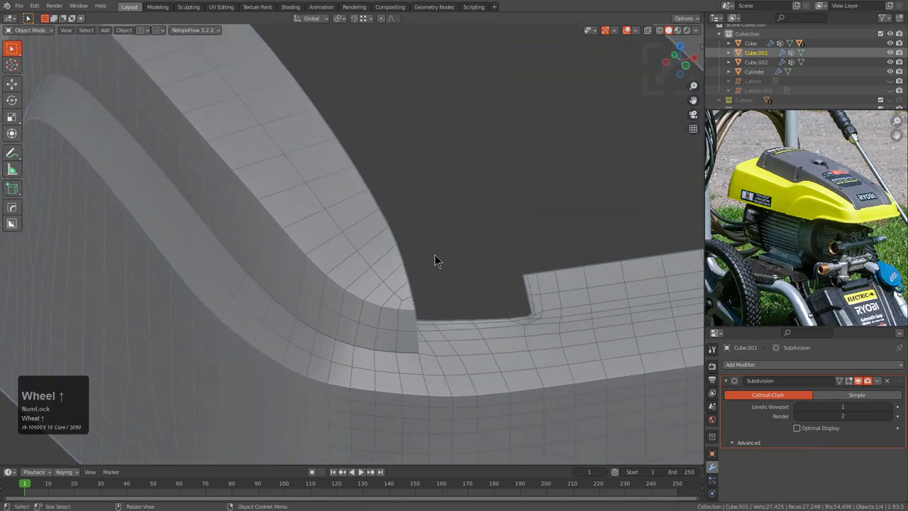
pyautogui.scroll(-6, 434, 258)
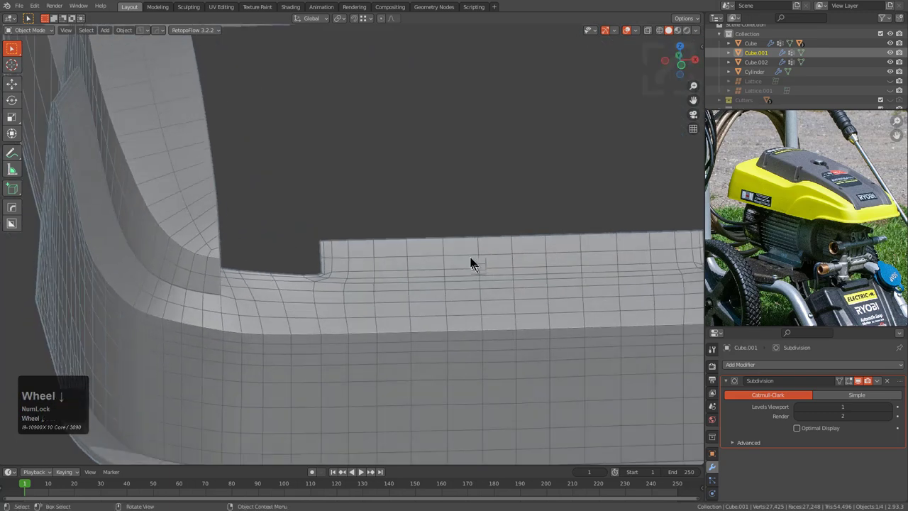
pyautogui.moveTo(472, 260); pyautogui.dragTo(531, 276, button='middle')
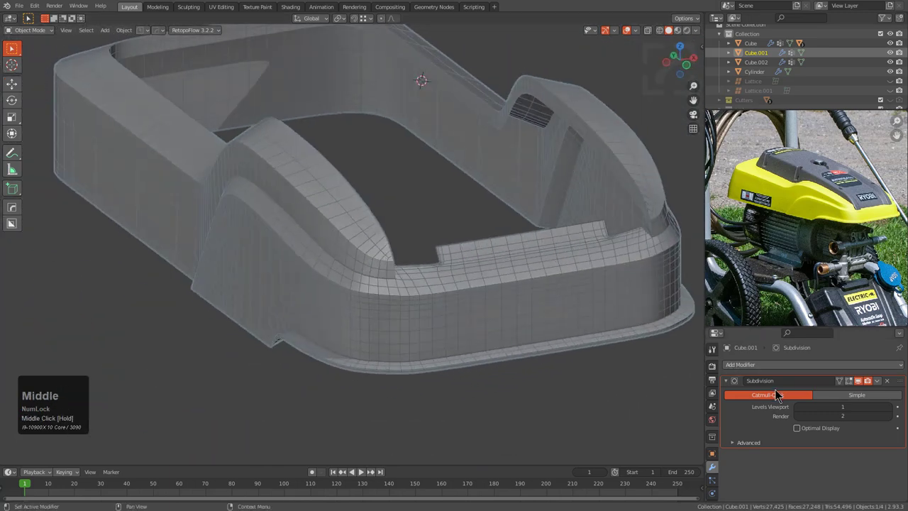
pyautogui.hotkey('ctrl', 'a')
# - Mirror the shell across its local X axis with a bisecting mirror modifier
pyautogui.moveTo(586, 343); pyautogui.dragTo(464, 276, button='middle')
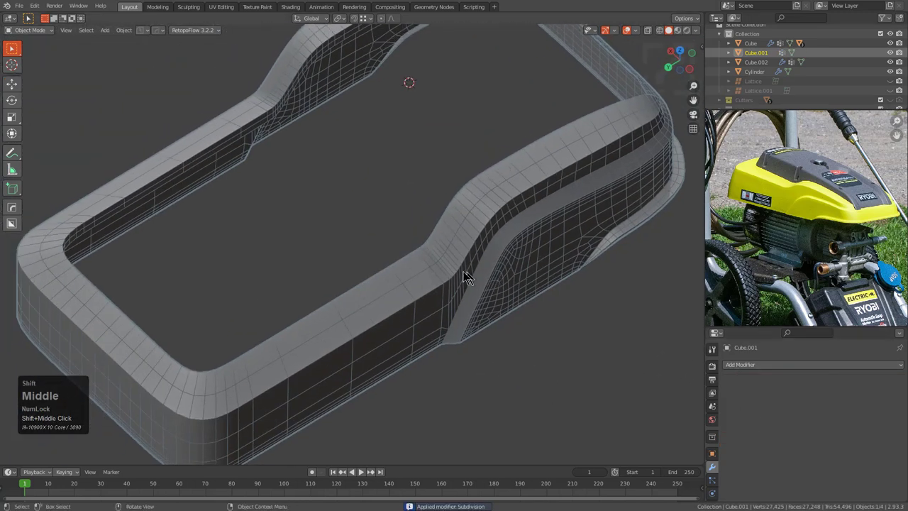
pyautogui.press('Tab')
pyautogui.hotkey('alt', 'x')
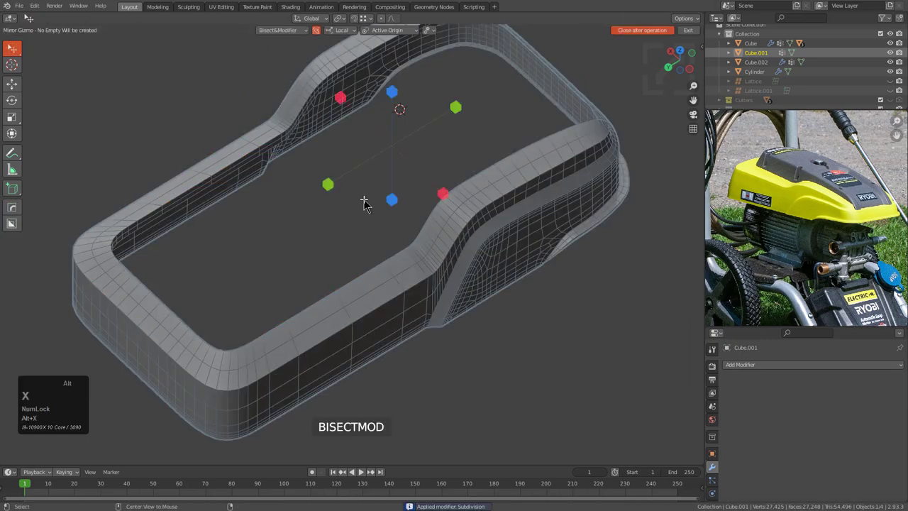
pyautogui.click(446, 195)
# - Slide the middle edge loop of the side ledge's top face close to the ledge's inner border
pyautogui.moveTo(437, 273); pyautogui.dragTo(397, 264, button='middle')
pyautogui.keyDown('shift'); pyautogui.moveTo(425, 276); pyautogui.dragTo(336, 290, button='middle'); pyautogui.keyUp('shift')
pyautogui.scroll(4, 449, 296)
pyautogui.press('Tab')
pyautogui.scroll(2, 336, 290)
pyautogui.press('KP_2')
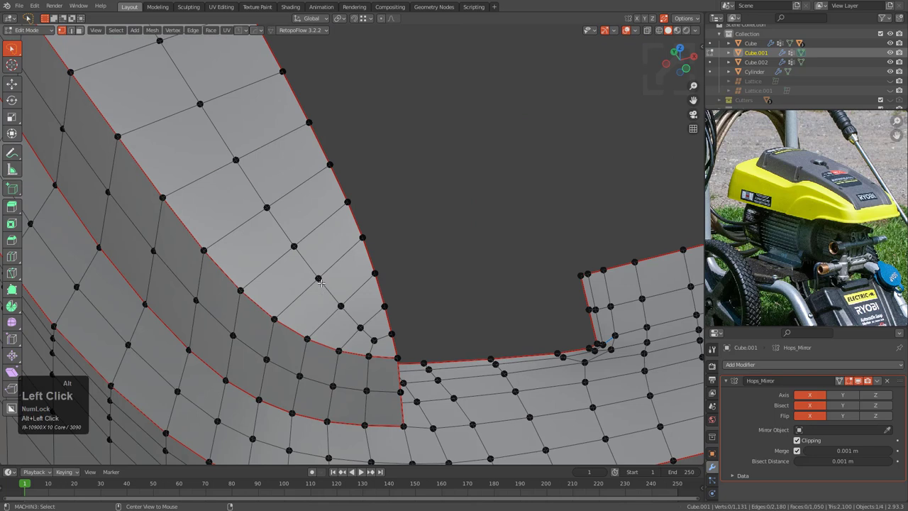
pyautogui.press('g')
pyautogui.press('g')
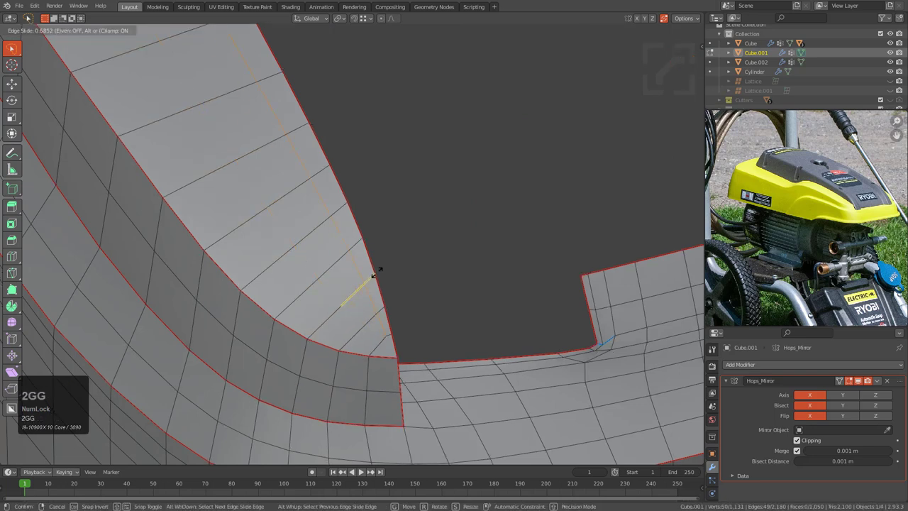
# - Subdivide the short edge at the ledge's front tip, and add an edge loop along the ledge close to its outer crease
pyautogui.hotkey('ctrl', 'r')
pyautogui.rightClick(363, 326)
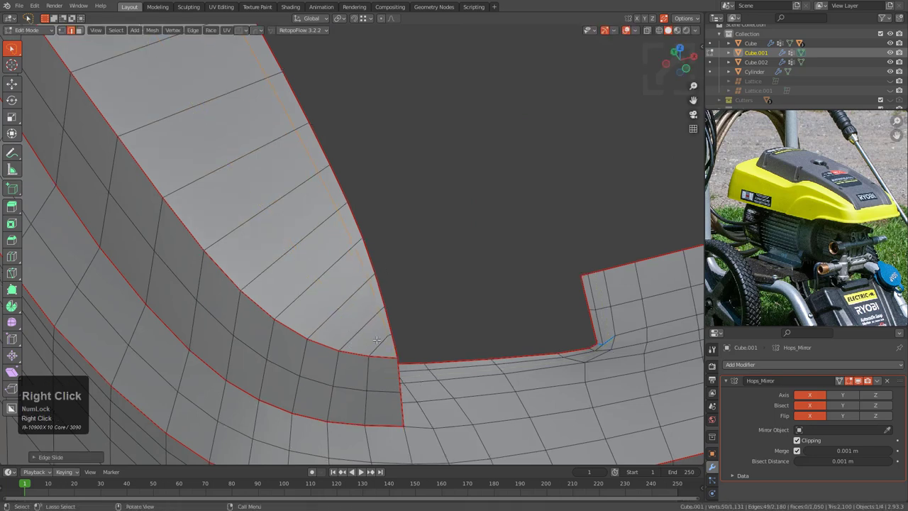
pyautogui.rightClick(376, 342)
pyautogui.click(339, 236)
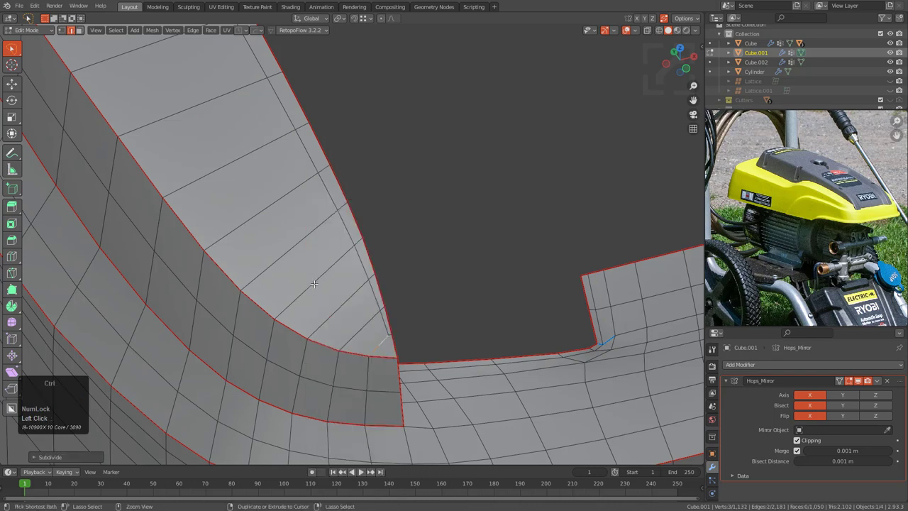
pyautogui.hotkey('ctrl', 'r')
pyautogui.keyDown('ctrl'); pyautogui.click(305, 298); pyautogui.keyUp('ctrl')
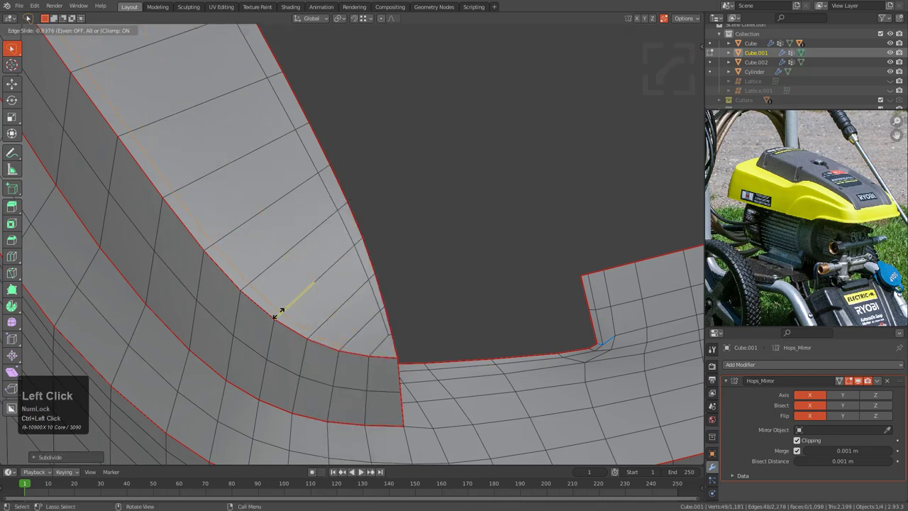
# - Slide the new vertex at the ledge tip toward the outer crease, and connect it to the support loop's end vertex
pyautogui.press('1')
pyautogui.click(378, 345)
pyautogui.hotkey('shift', 'v')
pyautogui.click(362, 344)
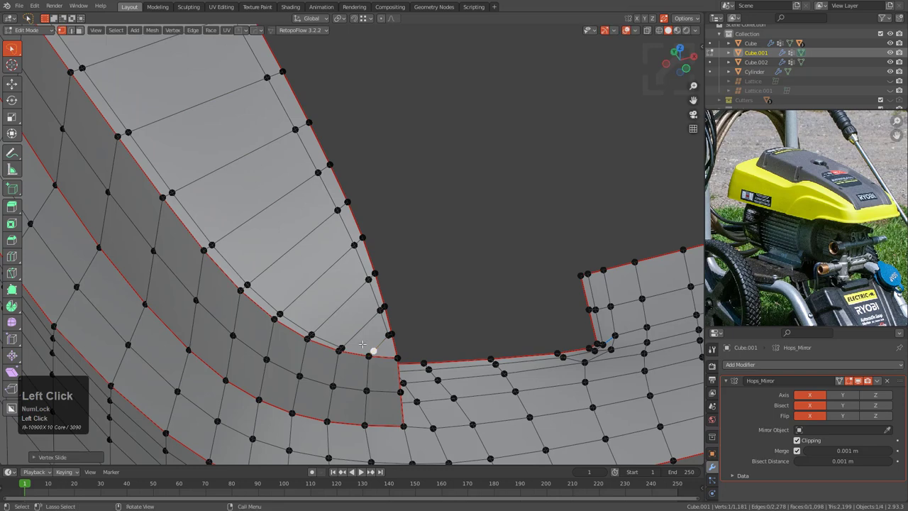
pyautogui.scroll(1, 348, 344)
pyautogui.press('KP_Decimal')
pyautogui.scroll(-1, 412, 253)
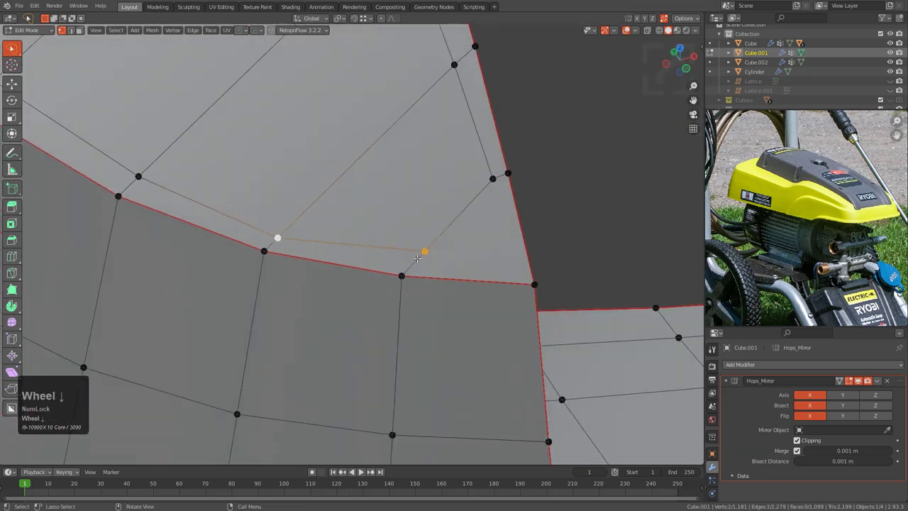
pyautogui.press('g')
pyautogui.click(403, 264)
pyautogui.scroll(-5, 404, 264)
pyautogui.moveTo(404, 265)
pyautogui.mouseDown(button='middle')
pyautogui.moveTo(405, 302)
pyautogui.moveTo(389, 268)
pyautogui.moveTo(354, 304)
pyautogui.moveTo(305, 401)
pyautogui.moveTo(404, 282)
pyautogui.moveTo(358, 269)
pyautogui.moveTo(334, 295)
pyautogui.moveTo(412, 250)
pyautogui.mouseUp(button='middle')
pyautogui.press('a')
pyautogui.press('q')
pyautogui.click(389, 266)
pyautogui.hotkey('alt', 'a')
pyautogui.scroll(-2, 357, 307)
pyautogui.hotkey('ctrl', 'z')
pyautogui.hotkey('ctrl', 'z')
pyautogui.hotkey('ctrl', 'z')
# - Bevel the crease loop that runs from the side panel's slanted strip under the ledge to the front tip, with one segment
pyautogui.press('2')
pyautogui.keyDown('alt'); pyautogui.click(345, 315); pyautogui.keyUp('alt')
pyautogui.scroll(-4, 346, 315)
pyautogui.scroll(-1, 404, 283)
pyautogui.scroll(2, 400, 273)
pyautogui.scroll(2, 340, 283)
pyautogui.scroll(-1, 341, 247)
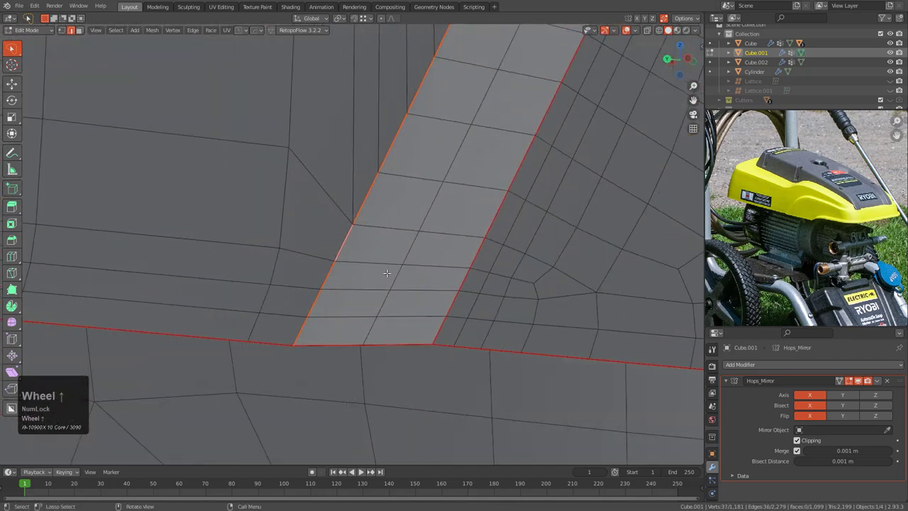
pyautogui.moveTo(341, 247); pyautogui.dragTo(388, 242, button='middle')
pyautogui.press('KP_Decimal')
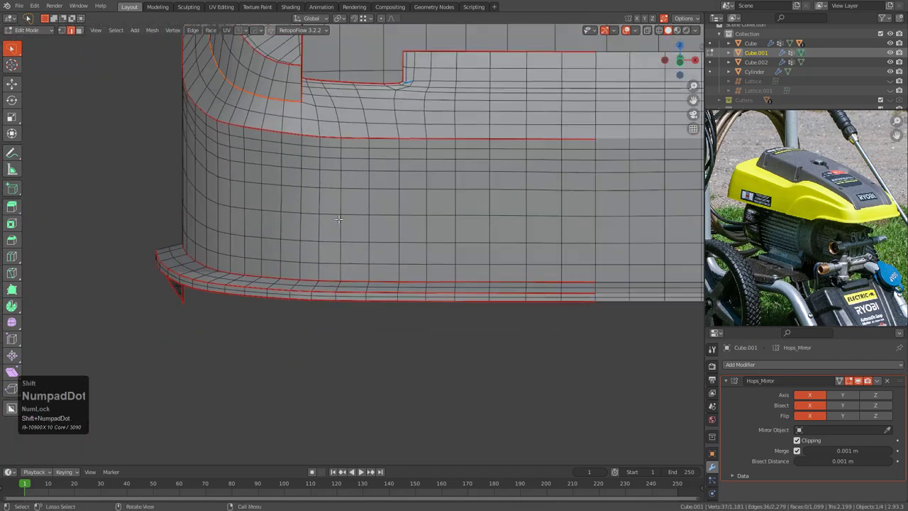
pyautogui.scroll(5, 403, 237)
pyautogui.scroll(2, 441, 299)
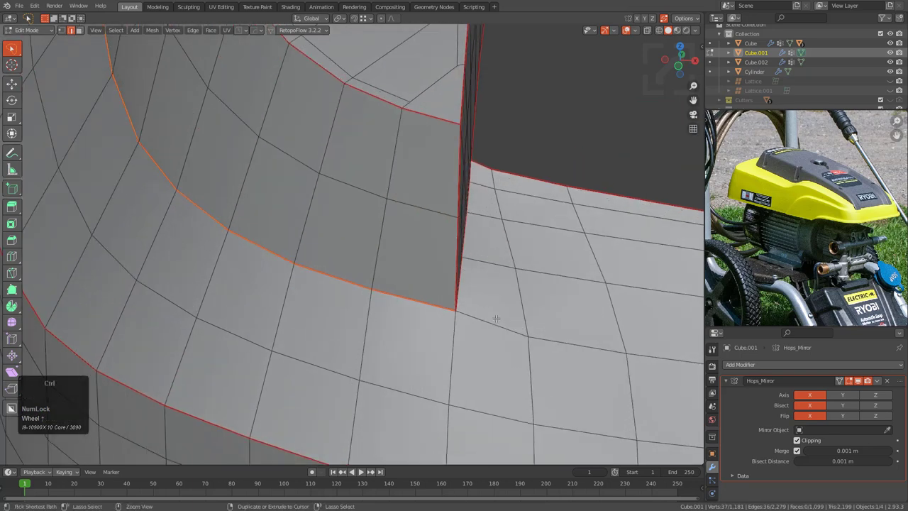
pyautogui.hotkey('ctrl', 'b')
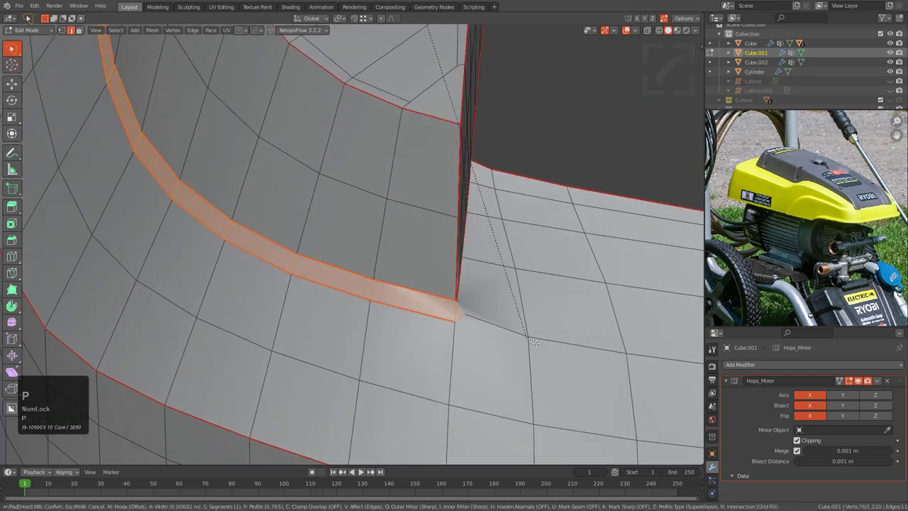
pyautogui.scroll(1, 589, 376)
pyautogui.click(583, 368)
# - Bevel the crease running from the ledge's front tip up to the corner of the opening, with one segment about 0.004 m wide
pyautogui.scroll(-8, 583, 368)
pyautogui.moveTo(568, 298); pyautogui.dragTo(425, 205, button='middle')
pyautogui.scroll(3, 398, 284)
pyautogui.keyDown('shift'); pyautogui.moveTo(369, 305); pyautogui.dragTo(353, 265, button='middle'); pyautogui.keyUp('shift')
pyautogui.scroll(5, 352, 266)
pyautogui.hotkey('alt', 'a')
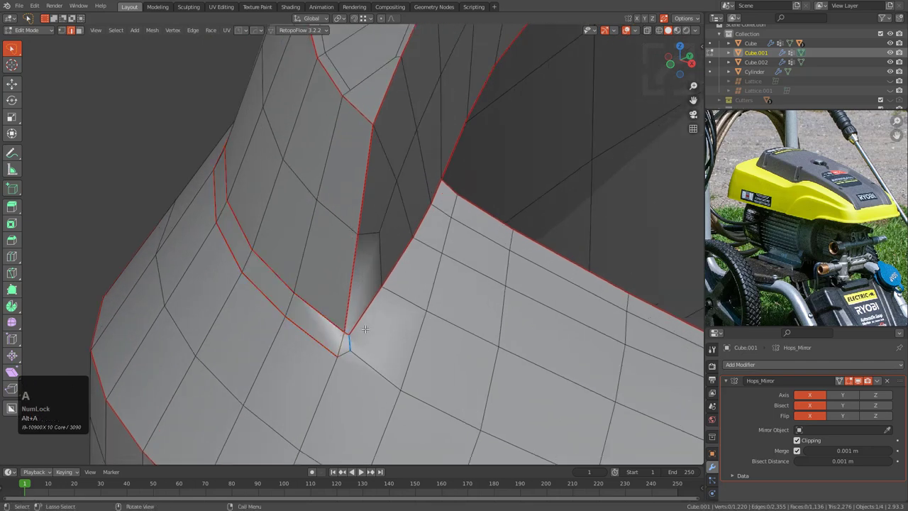
pyautogui.keyDown('shift'); pyautogui.moveTo(399, 247); pyautogui.dragTo(358, 323, button='middle'); pyautogui.keyUp('shift')
pyautogui.keyDown('shift'); pyautogui.scroll(1, 358, 333); pyautogui.keyUp('shift')
pyautogui.scroll(1, 357, 353)
pyautogui.moveTo(350, 364); pyautogui.dragTo(386, 298, button='middle')
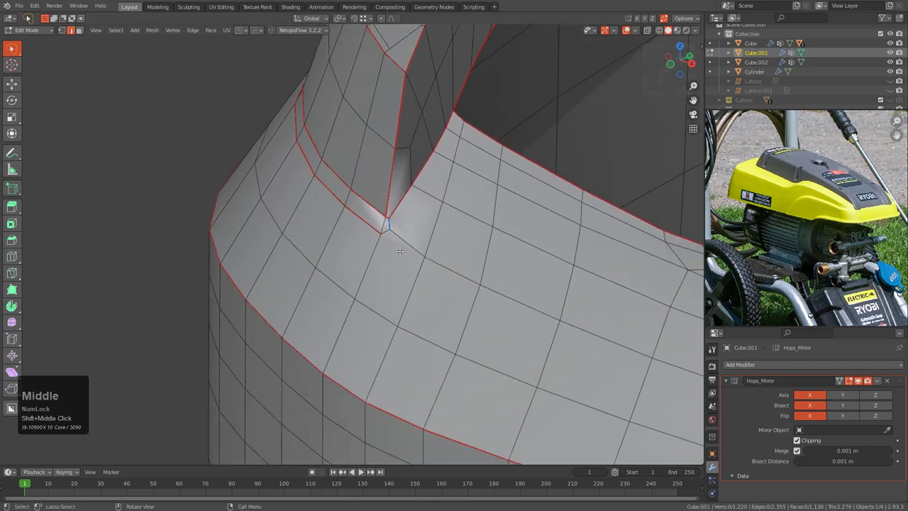
pyautogui.scroll(2, 399, 276)
pyautogui.scroll(2, 418, 202)
pyautogui.press('1')
pyautogui.moveTo(423, 204); pyautogui.dragTo(405, 241, button='middle')
pyautogui.press('2')
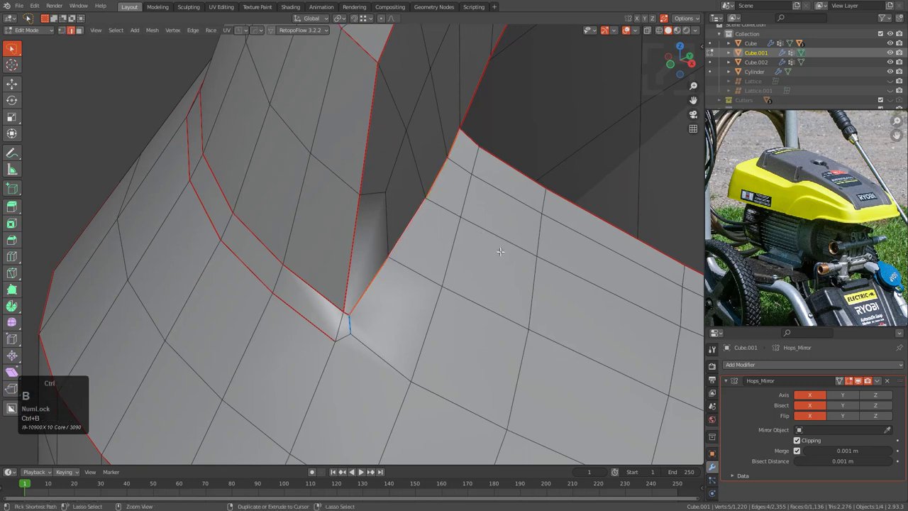
pyautogui.hotkey('ctrl', 'b')
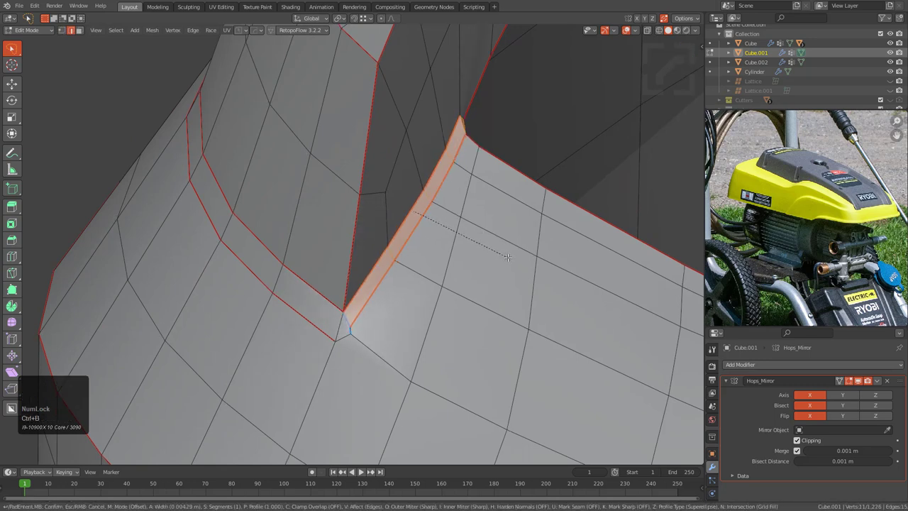
pyautogui.click(508, 257)
# - Slide the short cross edge at the new bevel's lower end along the strip, and dissolve it
pyautogui.keyDown('shift'); pyautogui.moveTo(409, 248); pyautogui.dragTo(435, 211, button='middle'); pyautogui.keyUp('shift')
pyautogui.scroll(7, 430, 284)
pyautogui.click(423, 362)
pyautogui.press('g')
pyautogui.press('g')
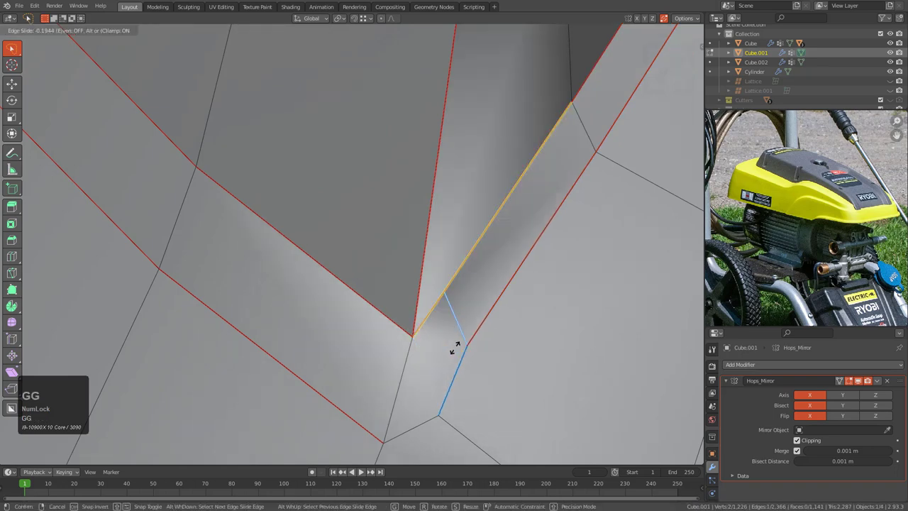
pyautogui.click(455, 347)
pyautogui.hotkey('ctrl', 'x')
pyautogui.scroll(-3, 464, 305)
pyautogui.scroll(1, 458, 302)
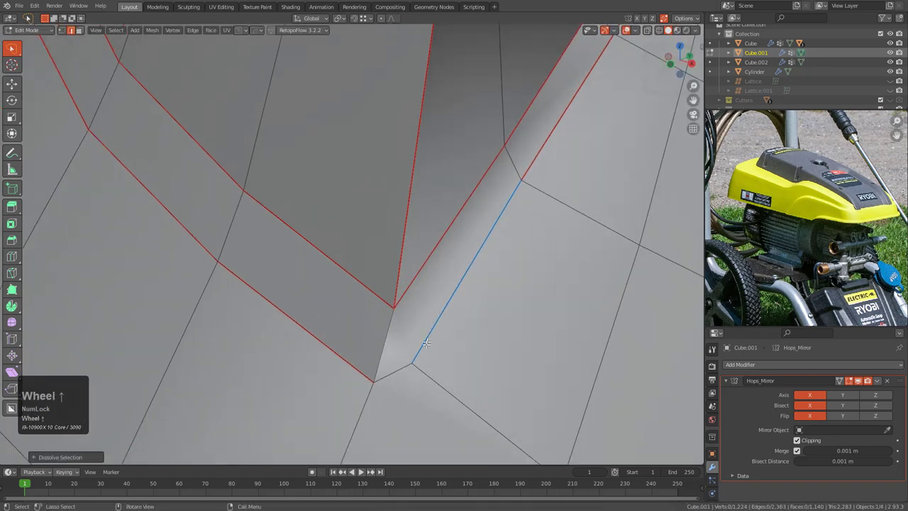
# - Knife-cut a support edge from the ledge top's loop end down beside the upright front crease to the vertex at the ledge's base
pyautogui.press('1')
pyautogui.click(413, 360)
pyautogui.scroll(-2, 413, 355)
pyautogui.keyDown('shift'); pyautogui.moveTo(411, 319); pyautogui.dragTo(392, 376, button='middle'); pyautogui.keyUp('shift')
pyautogui.scroll(-7, 392, 355)
pyautogui.keyDown('shift'); pyautogui.moveTo(392, 263); pyautogui.dragTo(363, 290, button='middle'); pyautogui.keyUp('shift')
pyautogui.scroll(4, 376, 344)
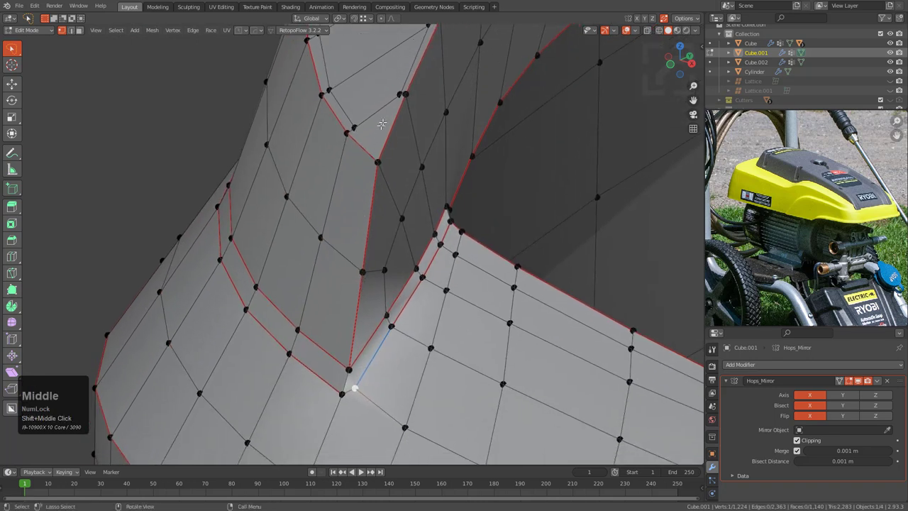
pyautogui.press('k')
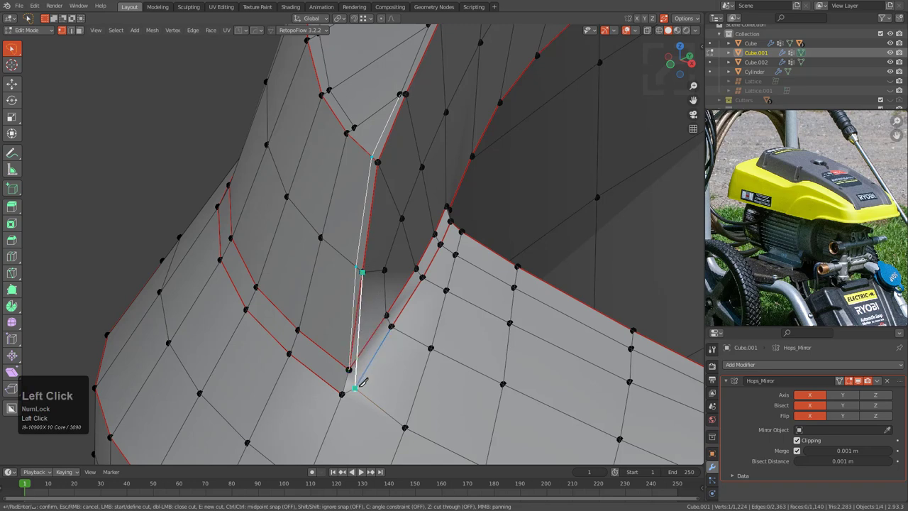
pyautogui.press('KP_Enter')
# - Dissolve the original lower segment of the upright front crease beside the new cut
pyautogui.scroll(2, 359, 384)
pyautogui.press('2')
pyautogui.click(359, 346)
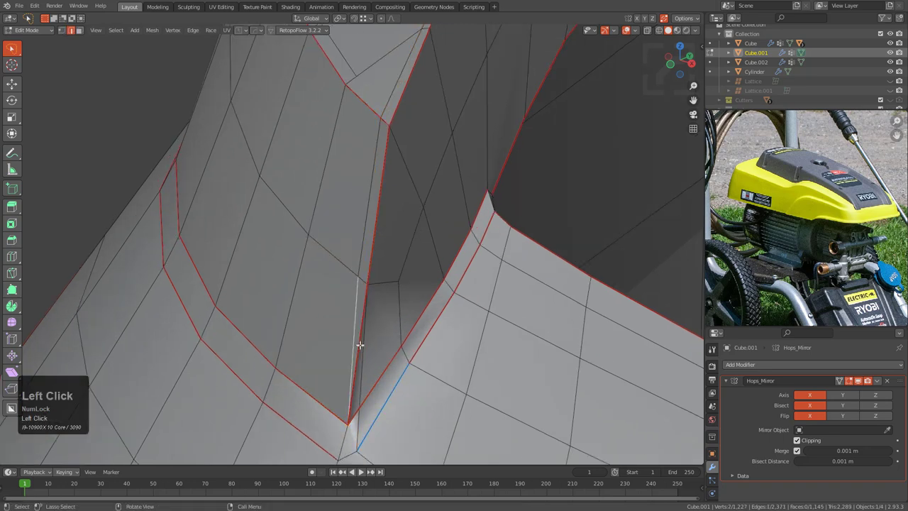
pyautogui.hotkey('ctrl', 'x')
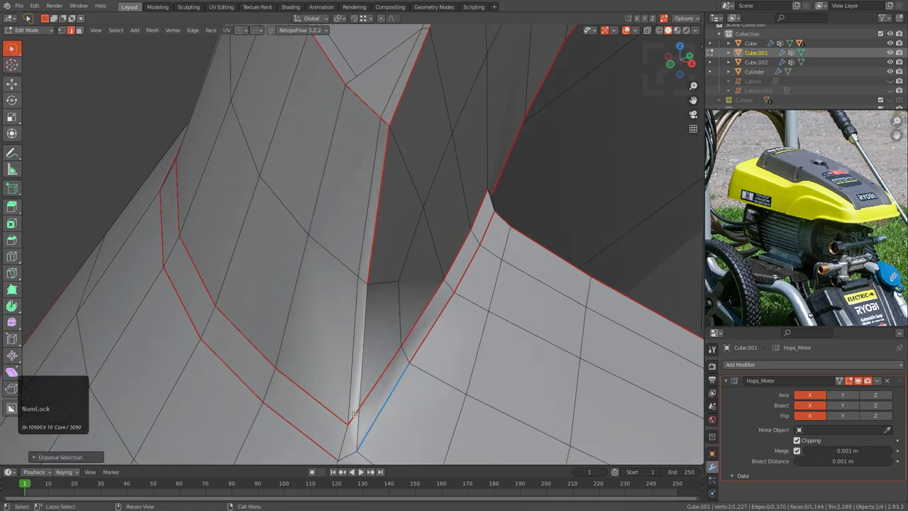
pyautogui.scroll(-3, 353, 414)
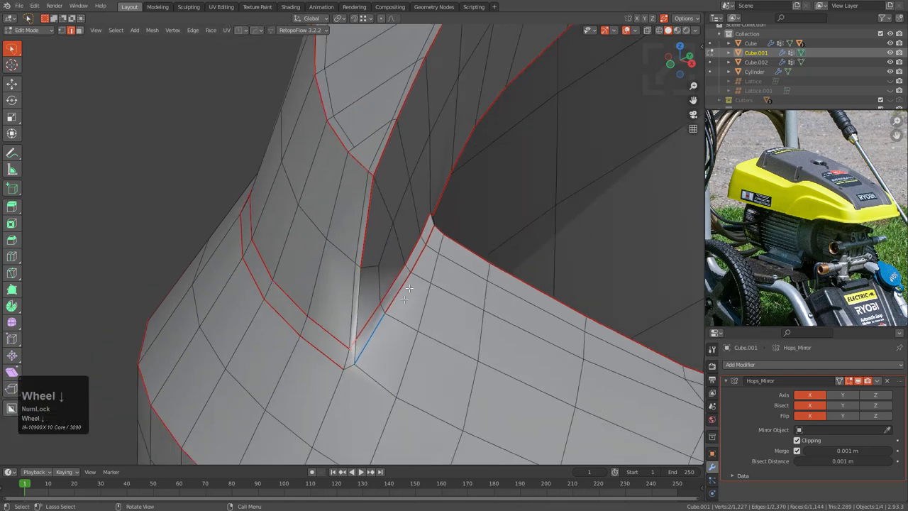
# - Knife-cut from the end of the ledge top's support loop across its front corner and down onto the dark inner wall
pyautogui.scroll(2, 376, 319)
pyautogui.moveTo(383, 284); pyautogui.dragTo(361, 303, button='middle')
pyautogui.scroll(3, 372, 300)
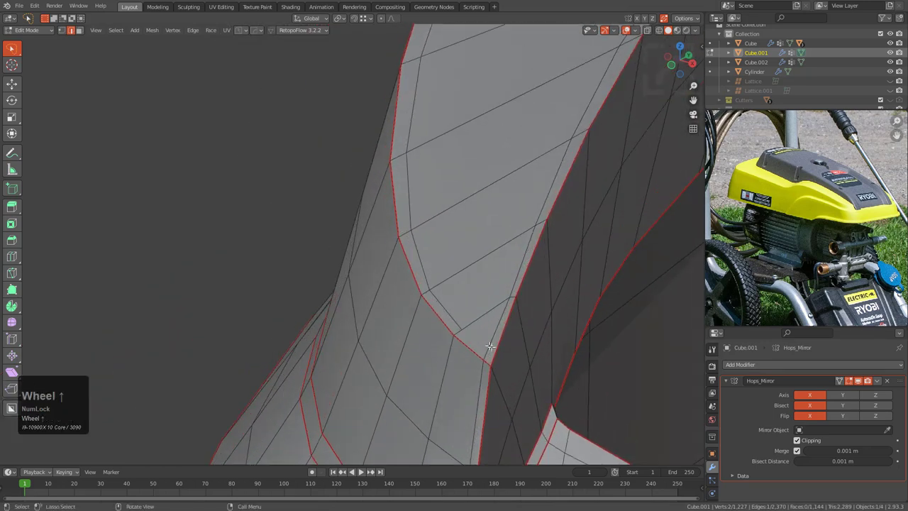
pyautogui.keyDown('shift'); pyautogui.scroll(-1, 426, 290); pyautogui.keyUp('shift')
pyautogui.keyDown('shift'); pyautogui.moveTo(490, 347); pyautogui.dragTo(364, 258, button='middle'); pyautogui.keyUp('shift')
pyautogui.scroll(-1, 425, 290)
pyautogui.scroll(2, 371, 245)
pyautogui.scroll(2, 371, 245)
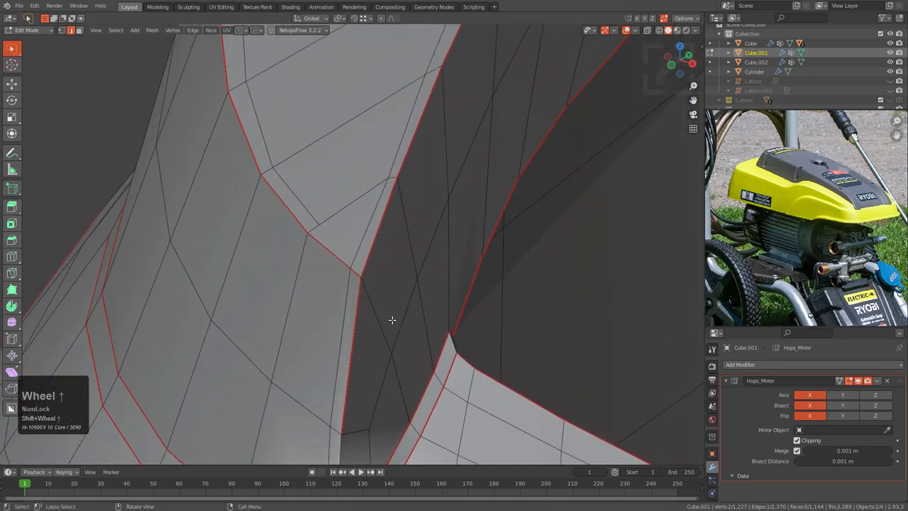
pyautogui.press('k')
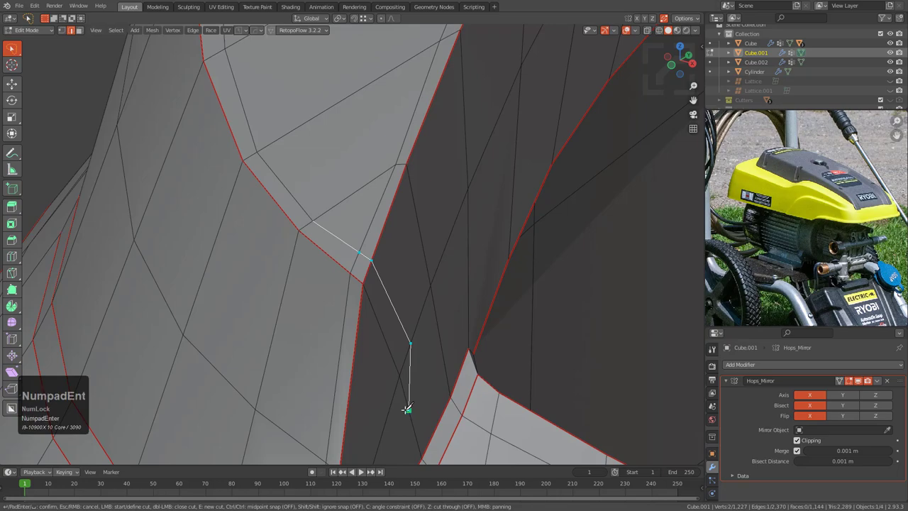
# - Slide the support loop that follows the notched edge of the body's top surface
pyautogui.scroll(-3, 406, 409)
pyautogui.moveTo(406, 409); pyautogui.dragTo(305, 262, button='middle')
pyautogui.press('KP_Decimal')
pyautogui.scroll(3, 298, 248)
pyautogui.click(280, 239)
pyautogui.press('g')
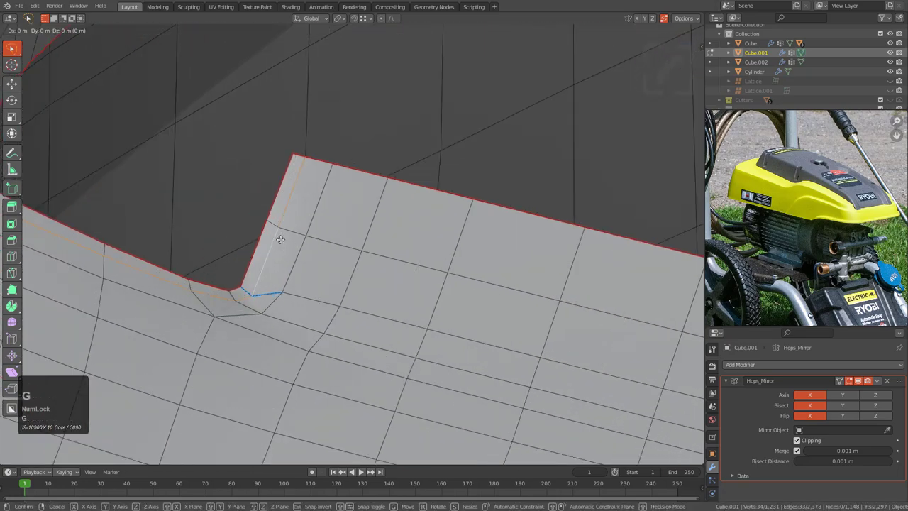
pyautogui.press('g')
pyautogui.click(277, 234)
# - Examine the edge loops around the notch and along the thin lip at the body's bottom edge
pyautogui.scroll(-3, 277, 234)
pyautogui.moveTo(277, 234); pyautogui.dragTo(407, 313, button='middle')
pyautogui.press('KP_Decimal')
pyautogui.scroll(3, 404, 286)
pyautogui.scroll(2, 367, 259)
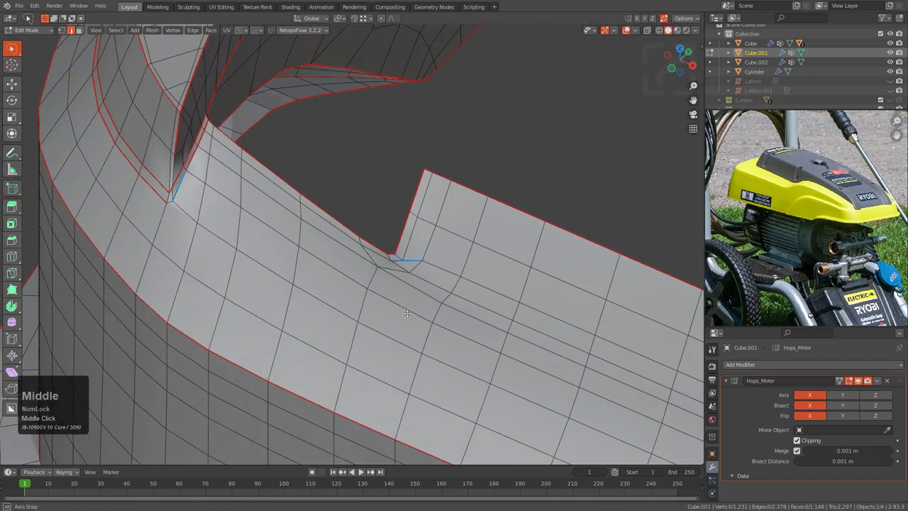
pyautogui.scroll(-1, 225, 145)
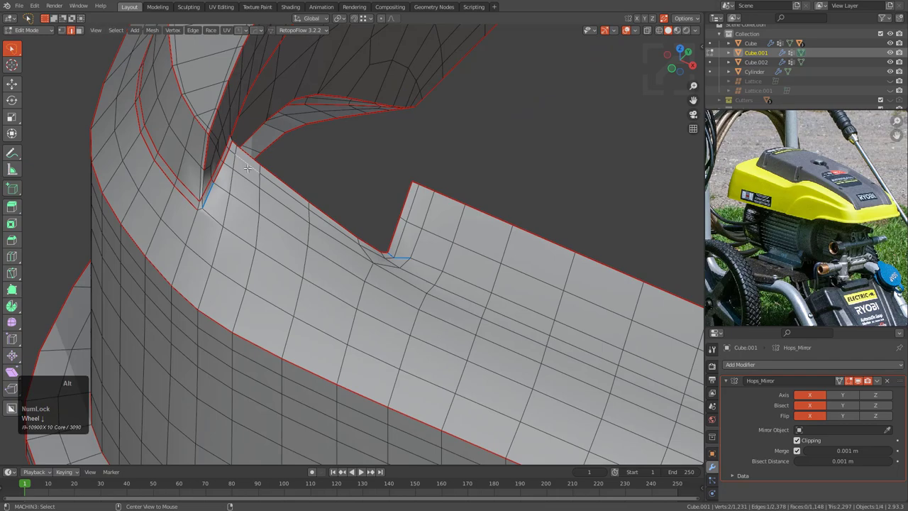
pyautogui.scroll(-2, 248, 167)
pyautogui.moveTo(248, 168); pyautogui.dragTo(300, 221, button='middle')
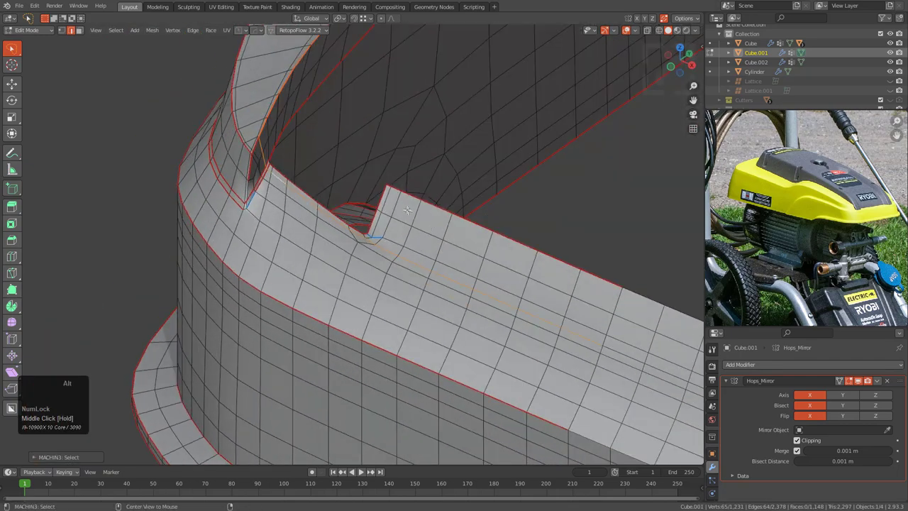
pyautogui.keyDown('alt'); pyautogui.click(383, 201); pyautogui.keyUp('alt')
pyautogui.scroll(-1, 380, 200)
pyautogui.moveTo(341, 374); pyautogui.dragTo(450, 242, button='middle')
pyautogui.scroll(-1, 404, 377)
pyautogui.moveTo(334, 292); pyautogui.dragTo(397, 283, button='middle')
pyautogui.keyDown('shift'); pyautogui.moveTo(320, 289); pyautogui.dragTo(462, 213, button='middle'); pyautogui.keyUp('shift')
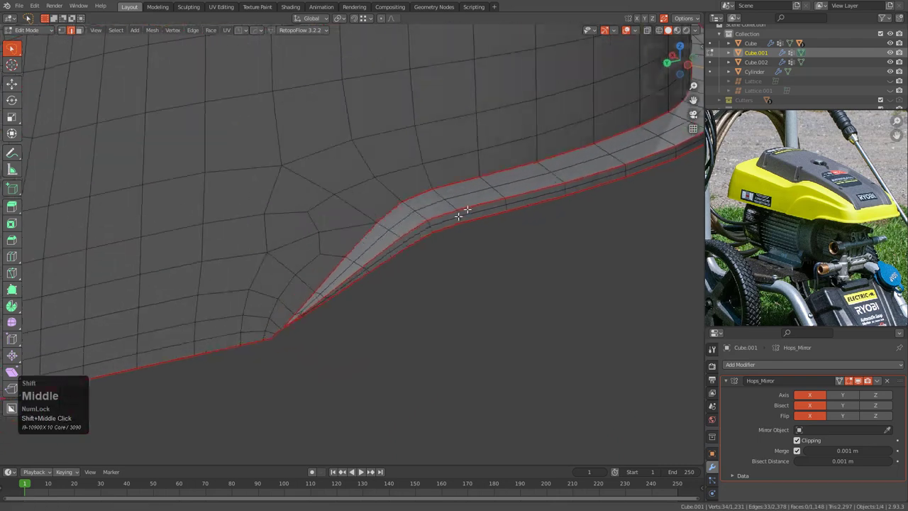
# - Slide the middle edge loop of the bottom lip's upper face close to the crease where it meets the side panel
pyautogui.scroll(3, 374, 261)
pyautogui.press('g')
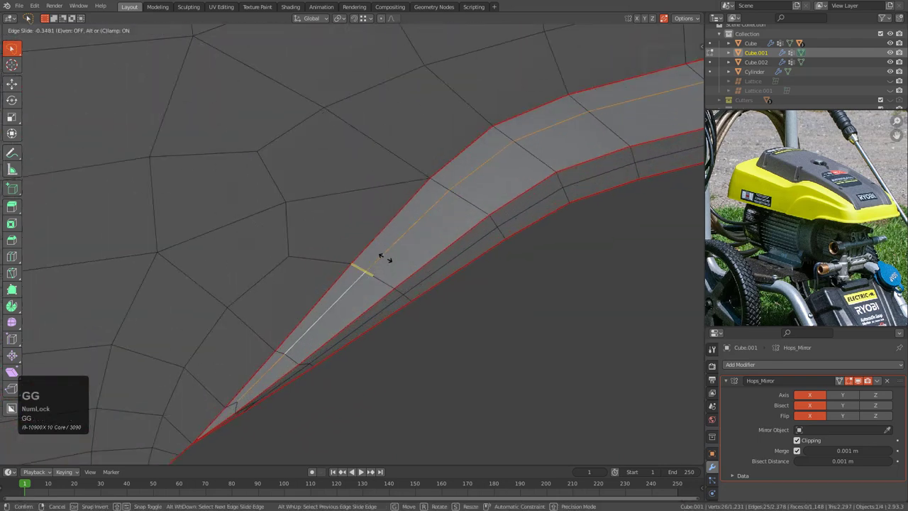
pyautogui.click(381, 242)
pyautogui.scroll(-1, 397, 227)
pyautogui.scroll(2, 442, 195)
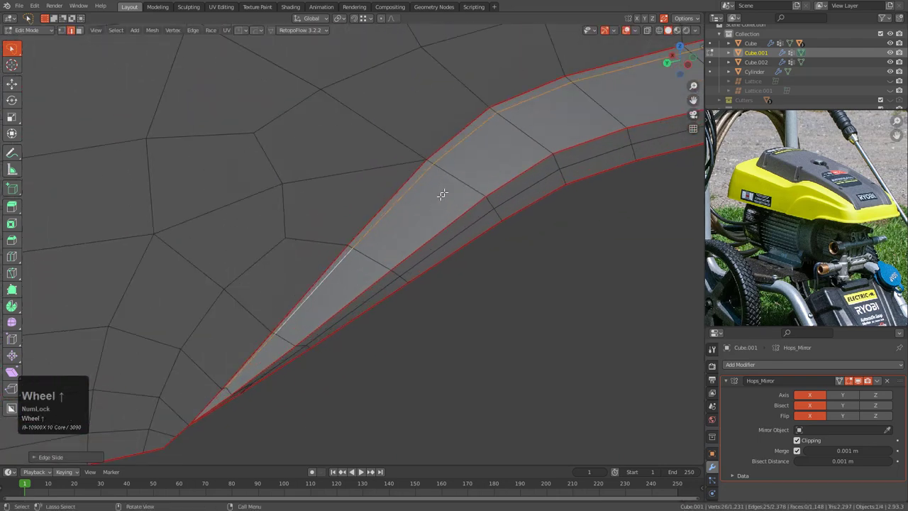
# - Subdivide the short cross edge near the pointed tip of the bottom lip
pyautogui.hotkey('ctrl', 'r')
pyautogui.scroll(3, 455, 184)
pyautogui.press('2')
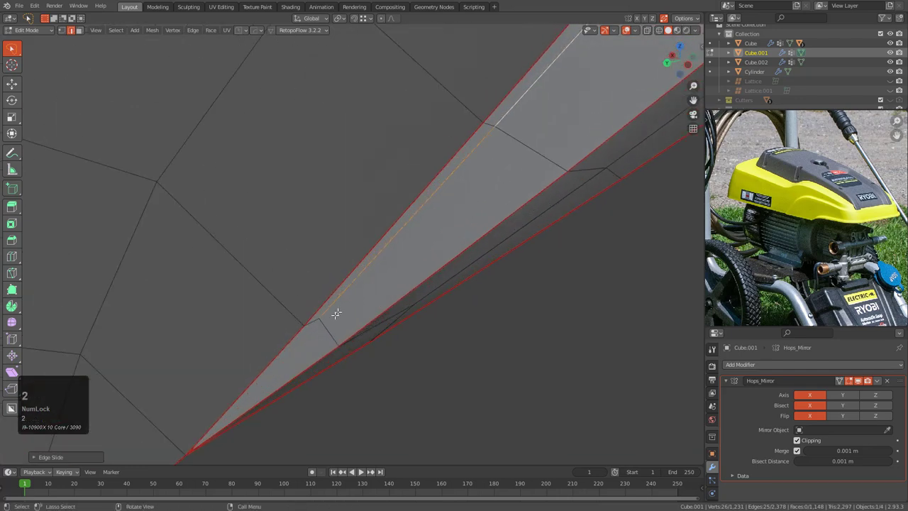
pyautogui.rightClick(330, 263)
pyautogui.click(331, 263)
pyautogui.scroll(2, 405, 229)
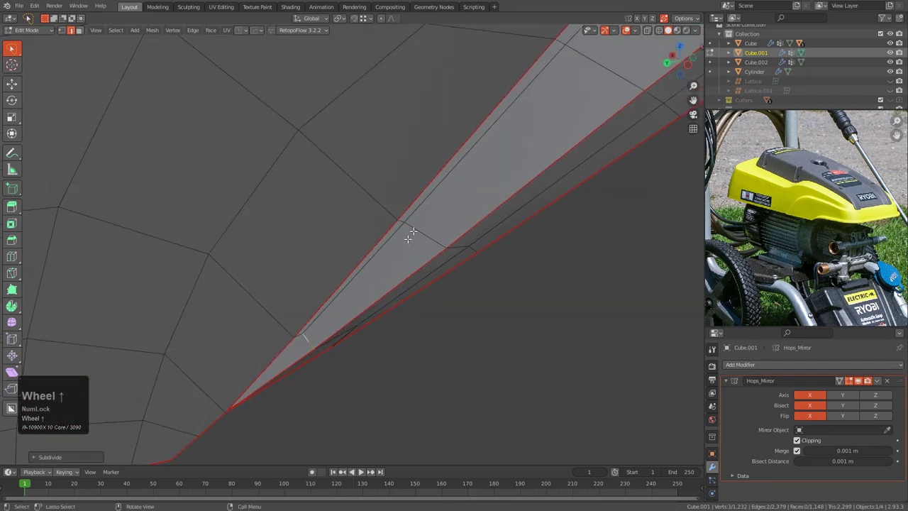
# - Add an edge loop along the bottom lip close to its outer crease, and connect it through the subdivided edge's vertex to the tip
pyautogui.hotkey('ctrl', 'r')
pyautogui.click(439, 236)
pyautogui.click(456, 250)
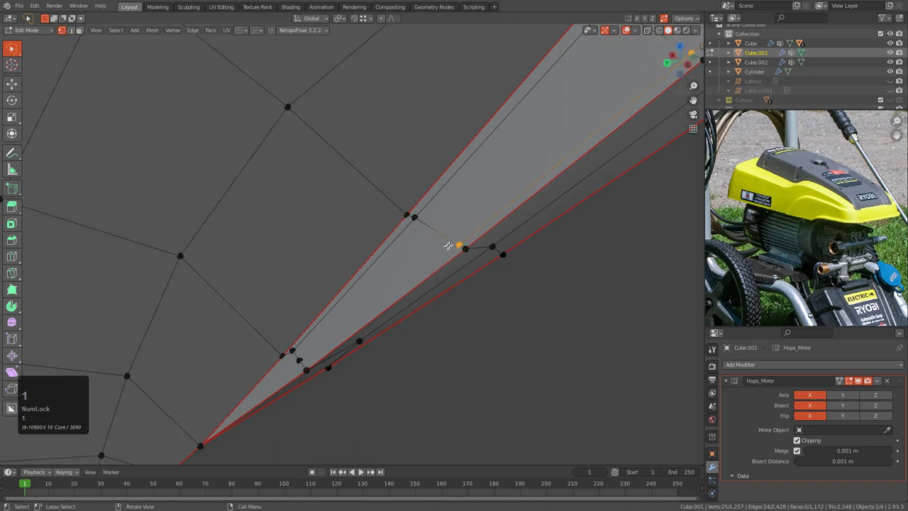
pyautogui.scroll(2, 373, 260)
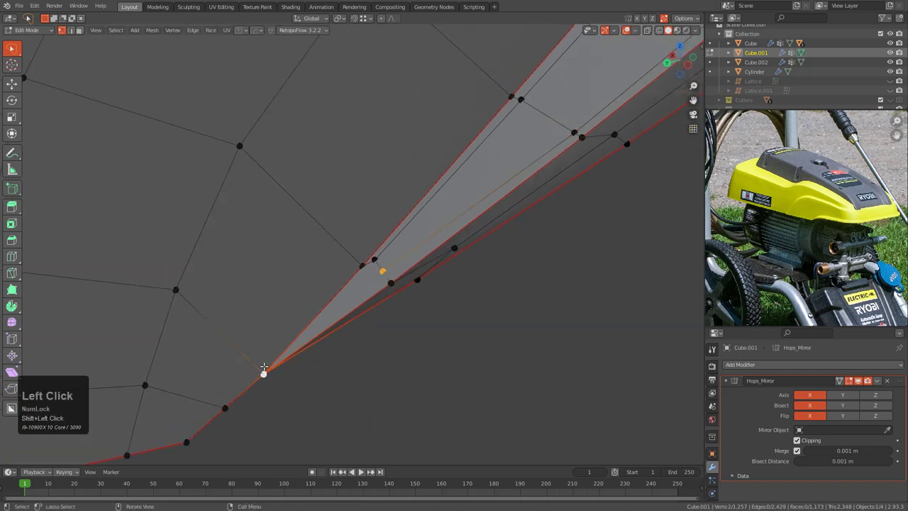
pyautogui.scroll(-6, 331, 301)
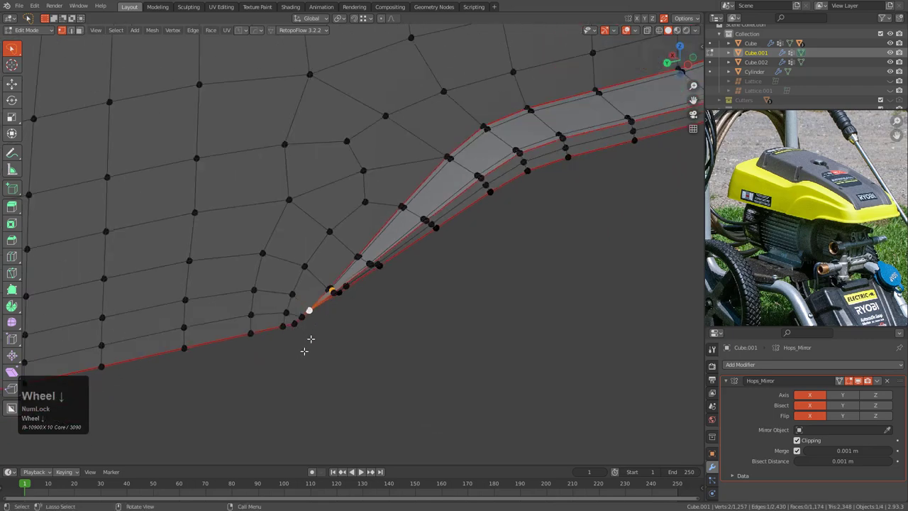
# - Slide the side panel's edge loop above the bottom lip down toward the lip's upper crease, leaving out its end edge
pyautogui.keyDown('shift'); pyautogui.moveTo(454, 273); pyautogui.dragTo(399, 251, button='middle'); pyautogui.keyUp('shift')
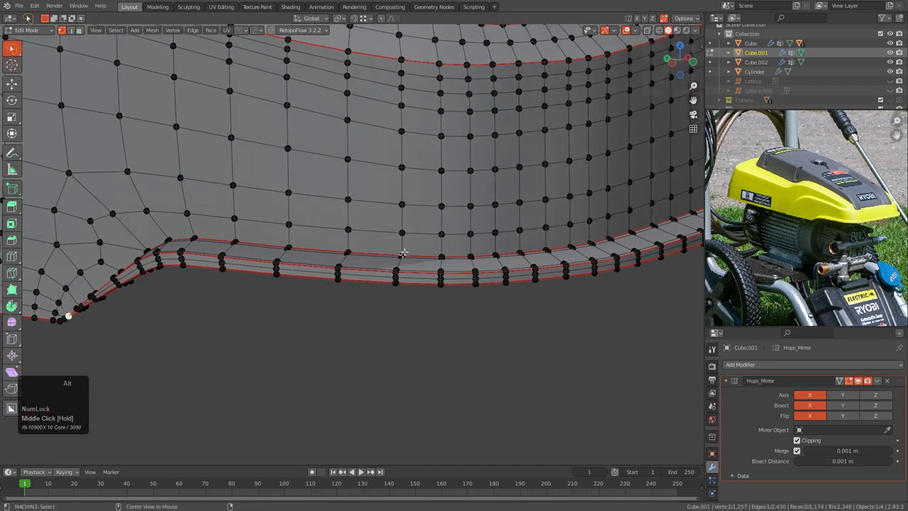
pyautogui.keyDown('alt'); pyautogui.click(414, 227); pyautogui.keyUp('alt')
pyautogui.press('2')
pyautogui.keyDown('alt'); pyautogui.click(416, 235); pyautogui.keyUp('alt')
pyautogui.scroll(-5, 411, 237)
pyautogui.keyDown('shift'); pyautogui.moveTo(319, 255); pyautogui.dragTo(347, 246, button='middle'); pyautogui.keyUp('shift')
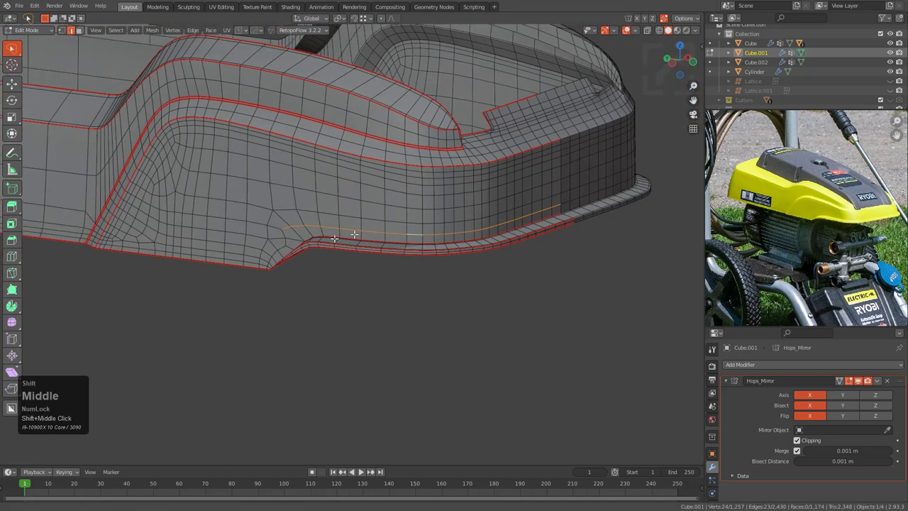
pyautogui.scroll(2, 312, 251)
pyautogui.moveTo(291, 249); pyautogui.dragTo(359, 271, button='middle')
pyautogui.scroll(4, 326, 258)
pyautogui.scroll(2, 326, 214)
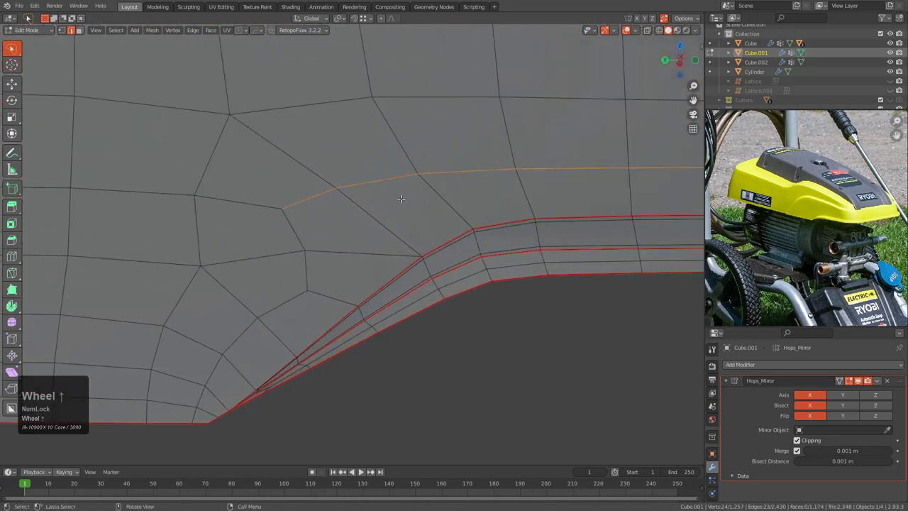
pyautogui.keyDown('shift'); pyautogui.moveTo(401, 199); pyautogui.dragTo(430, 216, button='middle'); pyautogui.keyUp('shift')
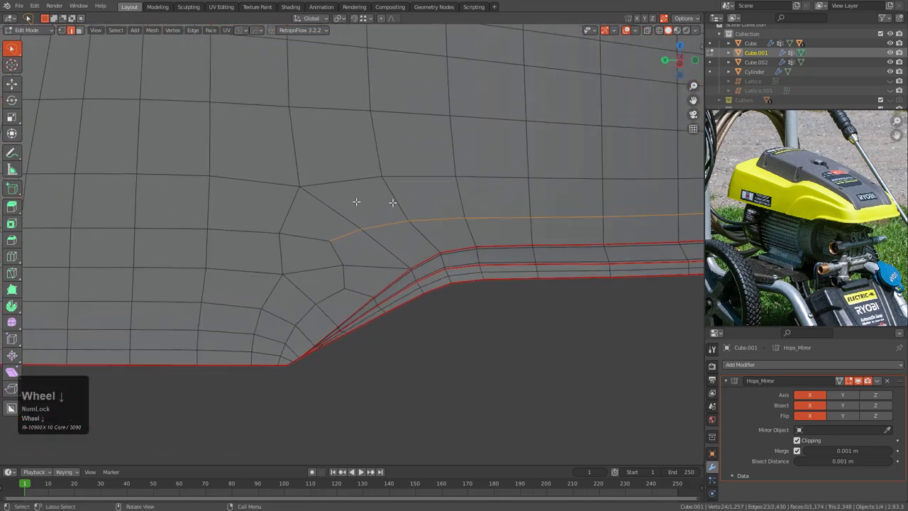
pyautogui.scroll(2, 449, 221)
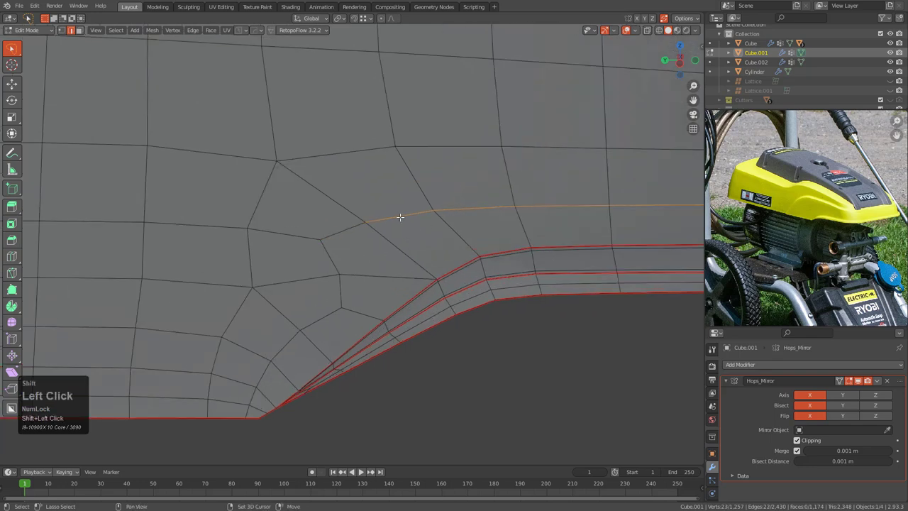
pyautogui.press('g')
pyautogui.press('g')
pyautogui.click(482, 259)
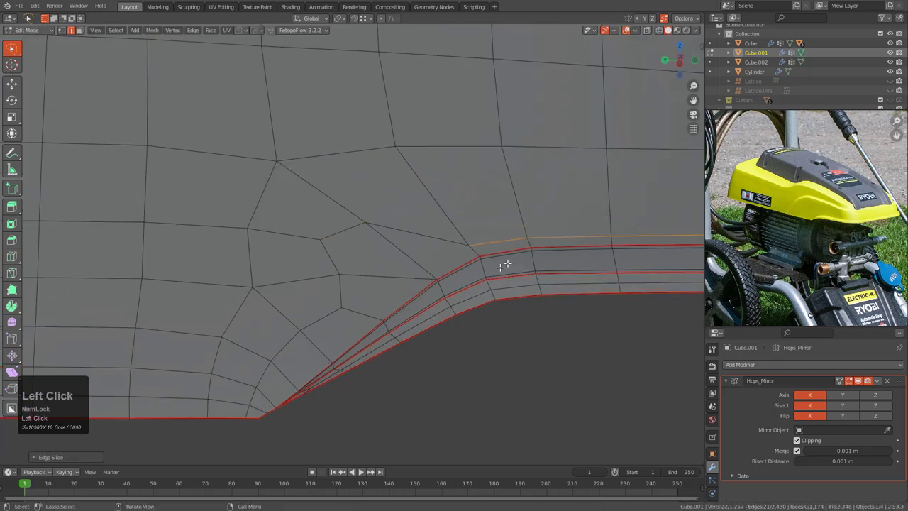
# - Slide the side panel's lowered support loop once more to sit tightly along the lip's upper crease
pyautogui.keyDown('shift'); pyautogui.moveTo(477, 259); pyautogui.dragTo(432, 247, button='middle'); pyautogui.keyUp('shift')
pyautogui.press('g')
pyautogui.press('g')
pyautogui.click(414, 240)
# - Slide the short edge loop beside the bottom lip's pointed end evenly toward the lip's upper crease
pyautogui.scroll(1, 433, 248)
pyautogui.scroll(1, 433, 247)
pyautogui.keyDown('alt'); pyautogui.click(314, 316); pyautogui.keyUp('alt')
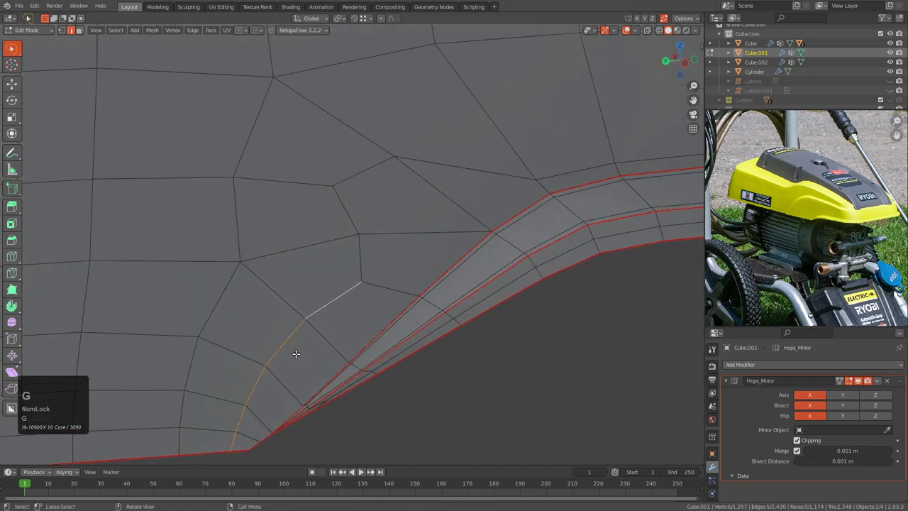
pyautogui.press('g')
pyautogui.press('g')
pyautogui.press('e')
pyautogui.press('r')
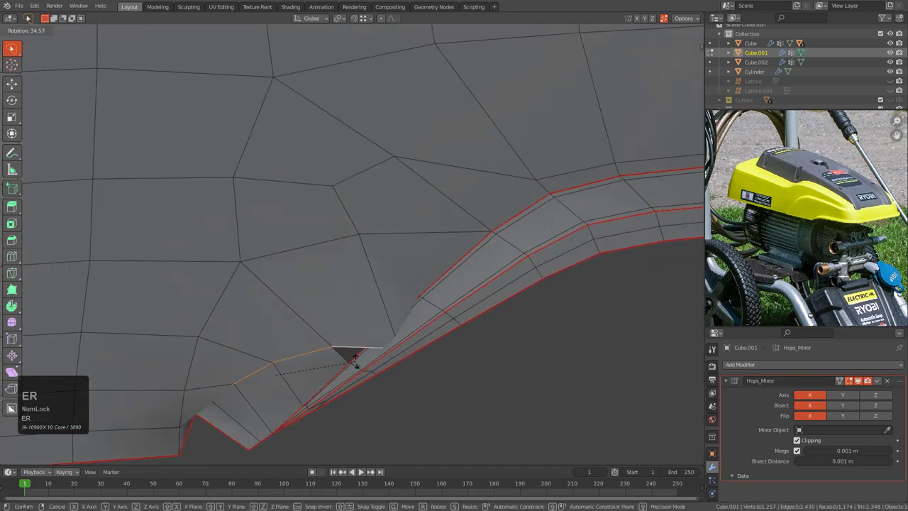
pyautogui.press('g')
pyautogui.press('g')
pyautogui.press('e')
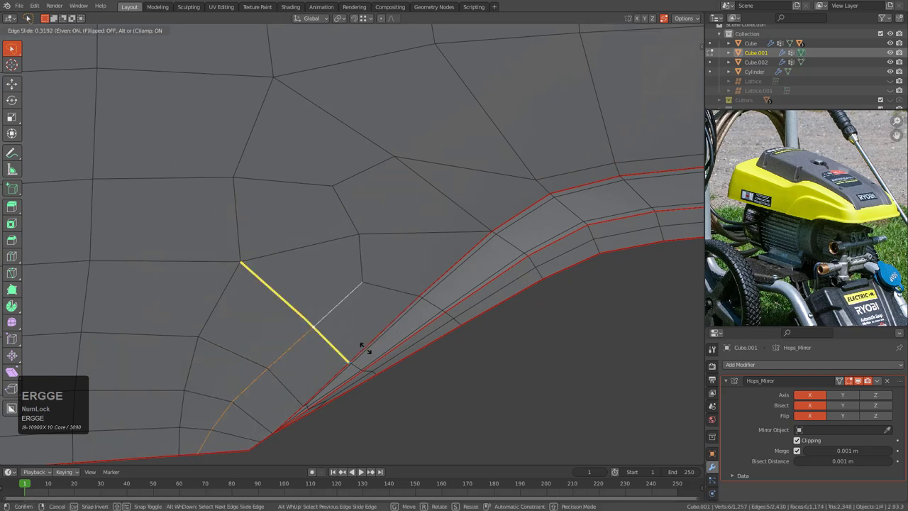
pyautogui.click(399, 359)
# - Connect the slid loop's end vertex to the start of the side panel's lowered support loop, and slide the joining vertices close to the lip's crease
pyautogui.press('1')
pyautogui.click(402, 292)
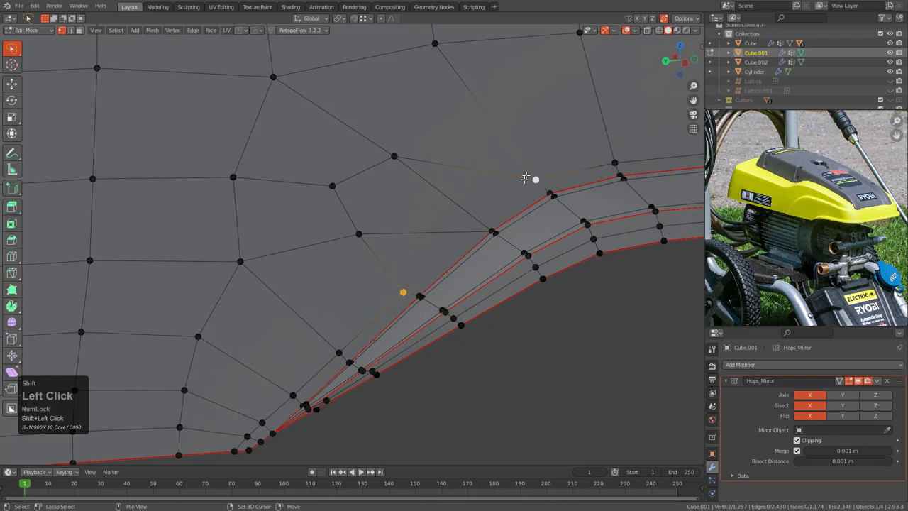
pyautogui.press('h')
pyautogui.hotkey('ctrl', 'z')
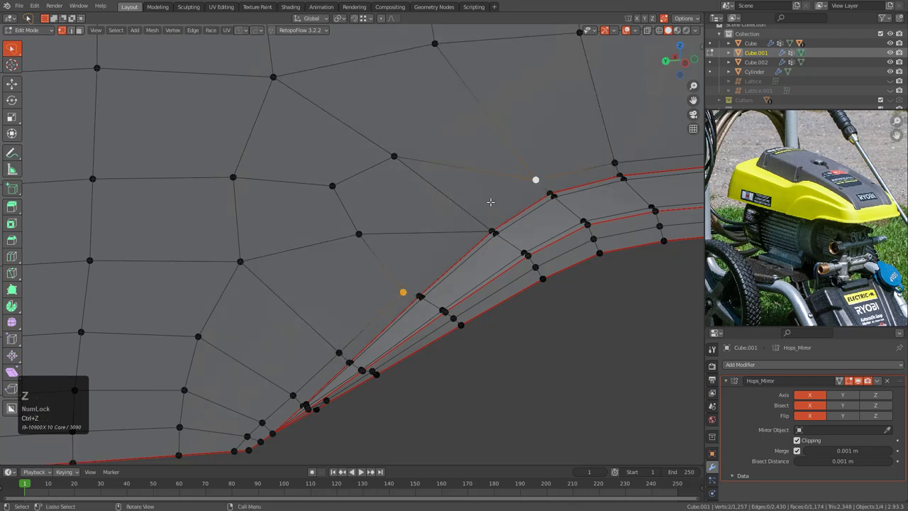
pyautogui.scroll(1, 482, 222)
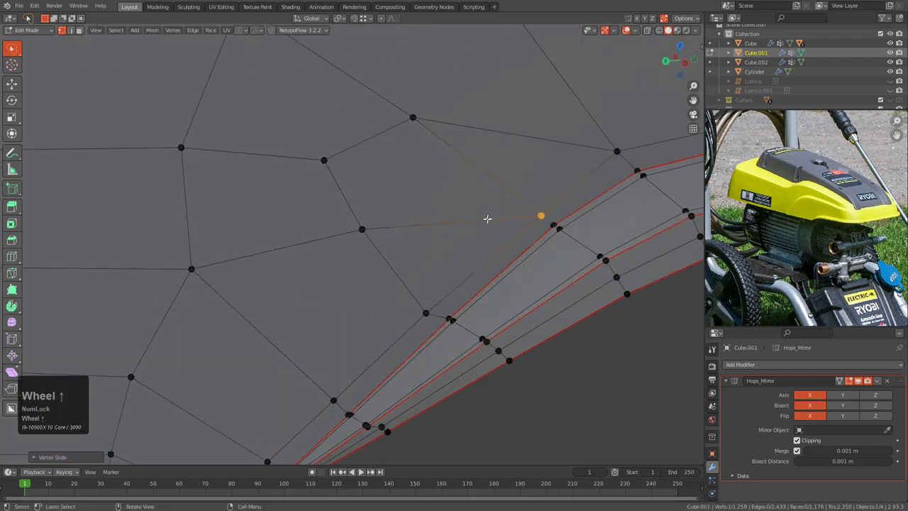
pyautogui.scroll(-2, 366, 287)
pyautogui.press('g')
pyautogui.press('g')
pyautogui.click(365, 212)
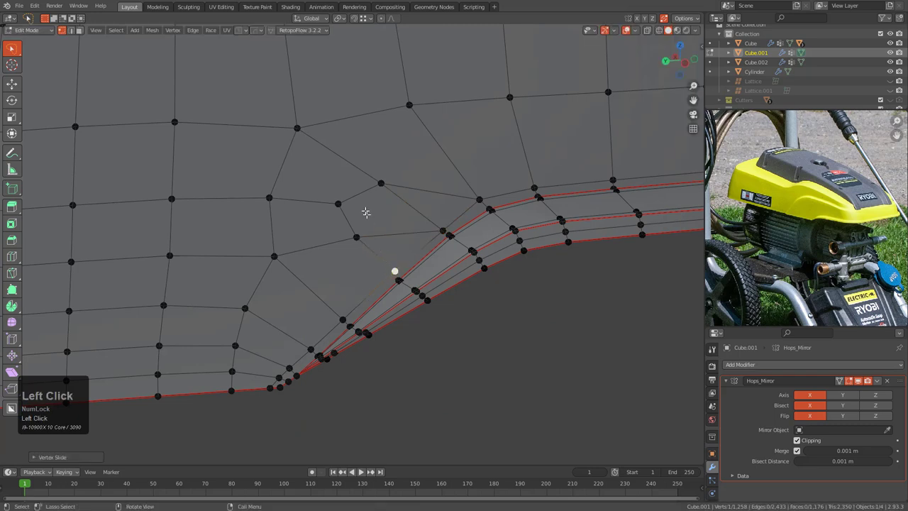
# - Try to dissolve the two short edges meeting at the inner vertex left of the lip's bend
pyautogui.press('2')
pyautogui.click(346, 216)
pyautogui.keyDown('shift'); pyautogui.click(359, 191); pyautogui.keyUp('shift')
pyautogui.hotkey('ctrl', 'x')
pyautogui.click(414, 187)
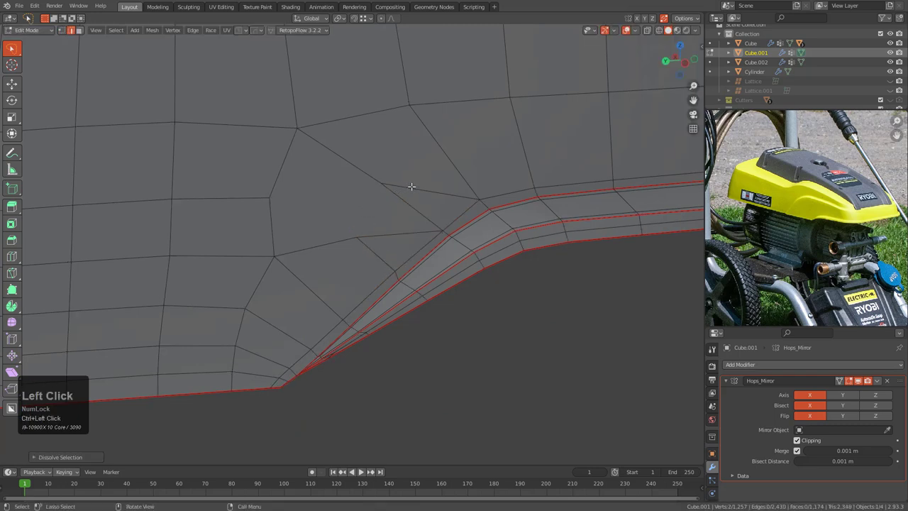
pyautogui.hotkey('ctrl', 'z')
pyautogui.hotkey('ctrl', 'z')
# - Slide the vertex below the inner corner vertex onto it to merge them, and dissolve the leftover edge running to the lip's support loop
pyautogui.press('1')
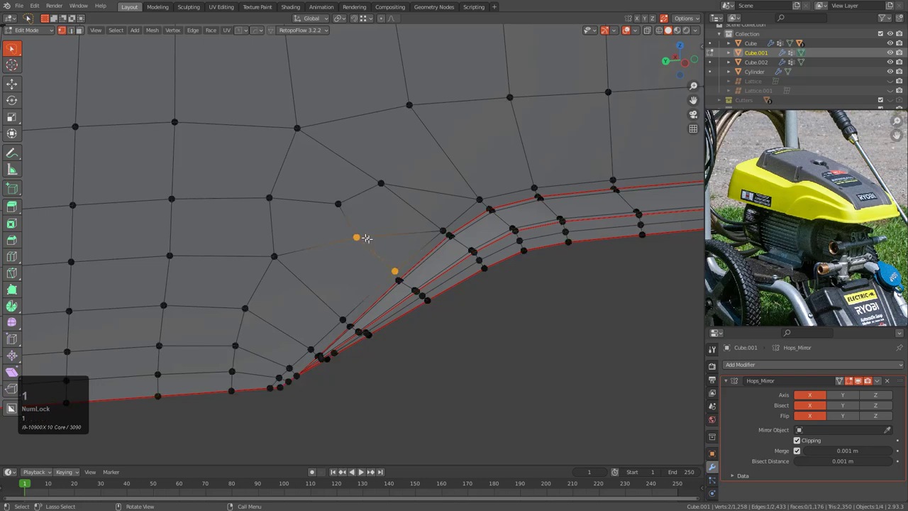
pyautogui.press('g')
pyautogui.press('g')
pyautogui.click(345, 186)
pyautogui.press('2')
pyautogui.click(381, 217)
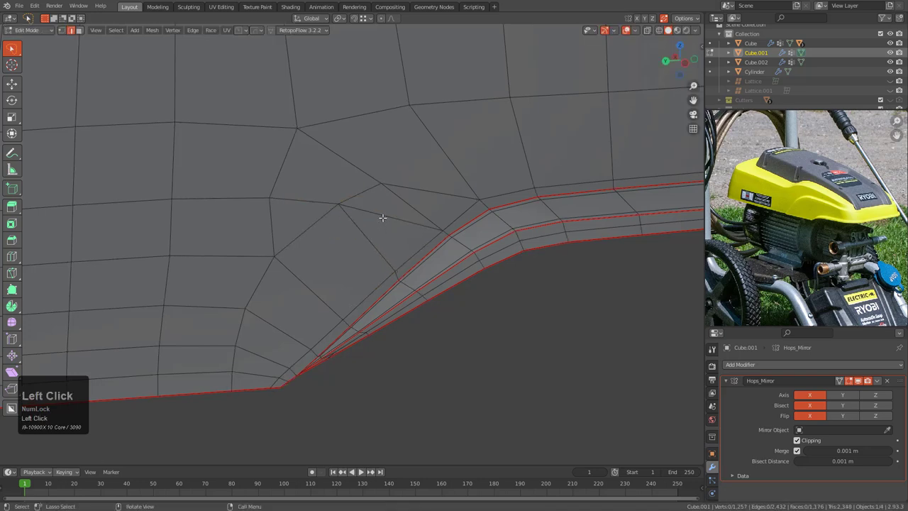
pyautogui.hotkey('ctrl', 'x')
# - Connect the vertex above the lip's bend to the panel loop vertex above it, and dissolve the diagonal edge running to the support loop
pyautogui.press('1')
pyautogui.click(381, 183)
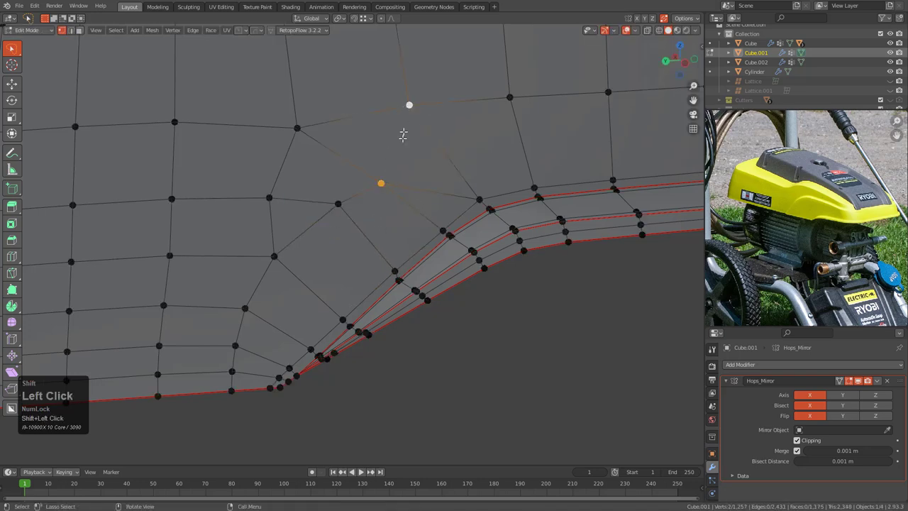
pyautogui.press('2')
pyautogui.click(430, 197)
pyautogui.hotkey('ctrl', 'x')
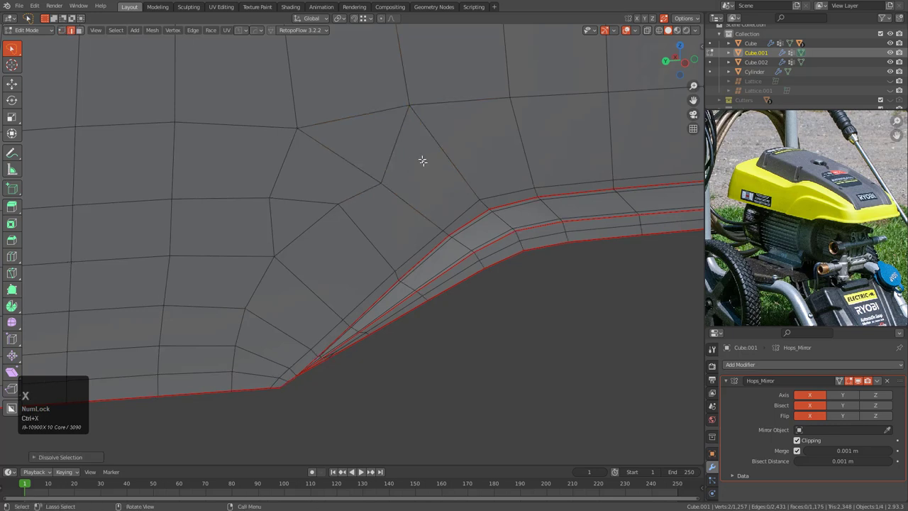
# - Slide the two panel loop vertices above the lip's bend down toward the lip
pyautogui.press('1')
pyautogui.click(402, 120)
pyautogui.press('g')
pyautogui.press('g')
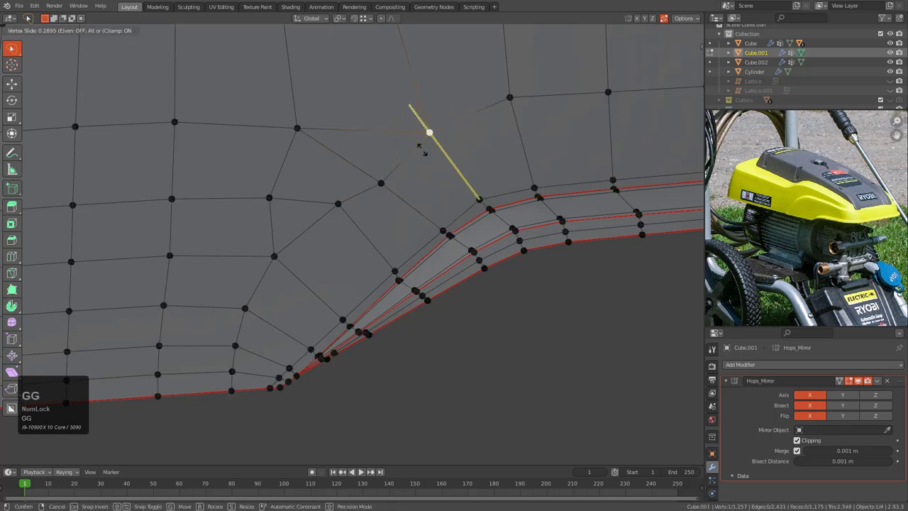
pyautogui.click(433, 143)
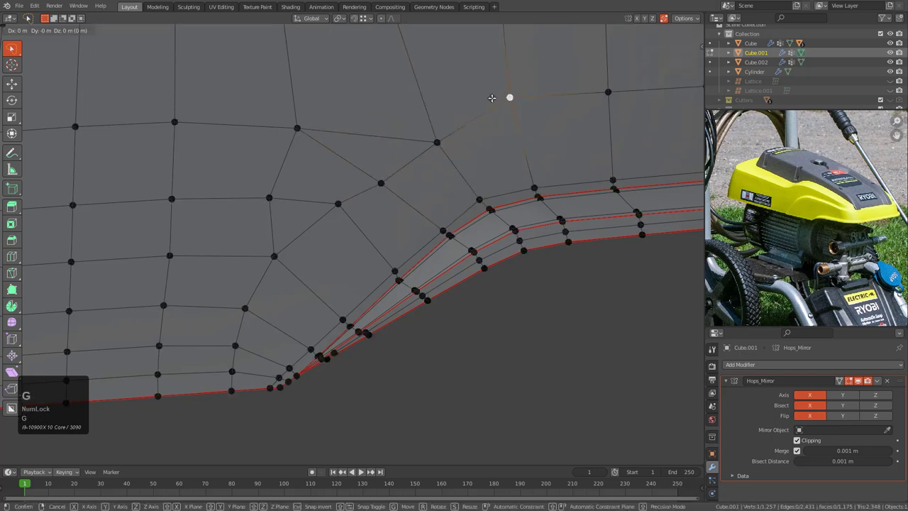
pyautogui.press('g')
pyautogui.press('g')
pyautogui.click(383, 177)
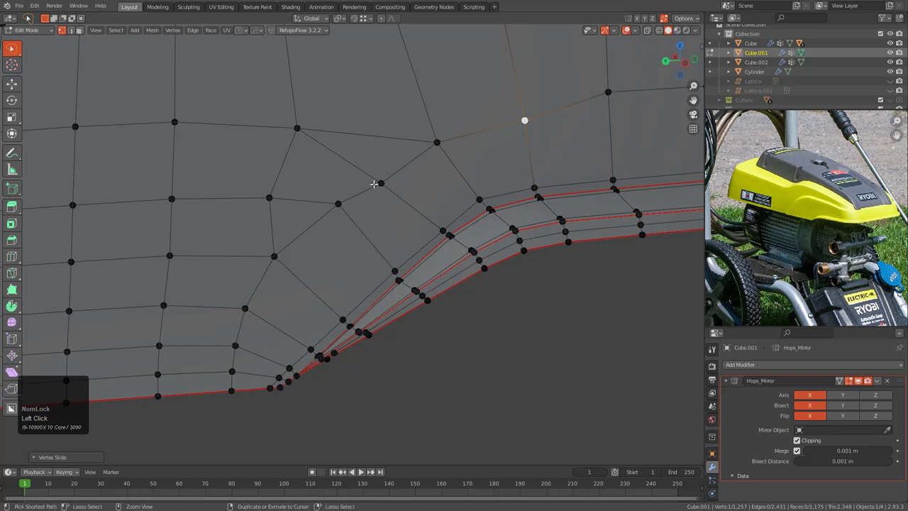
# - Slide the three vertices of the rerouted edge flow left of the lip's bend to even out the surrounding quads
pyautogui.click(378, 184)
pyautogui.press('g')
pyautogui.press('g')
pyautogui.click(385, 180)
pyautogui.press('g')
pyautogui.press('g')
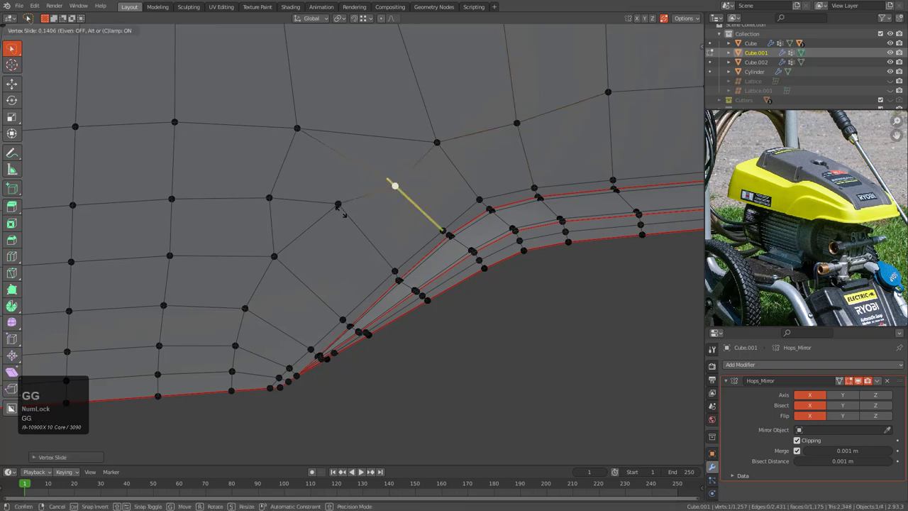
pyautogui.rightClick(393, 183)
pyautogui.click(338, 202)
pyautogui.press('g')
pyautogui.press('g')
pyautogui.click(291, 241)
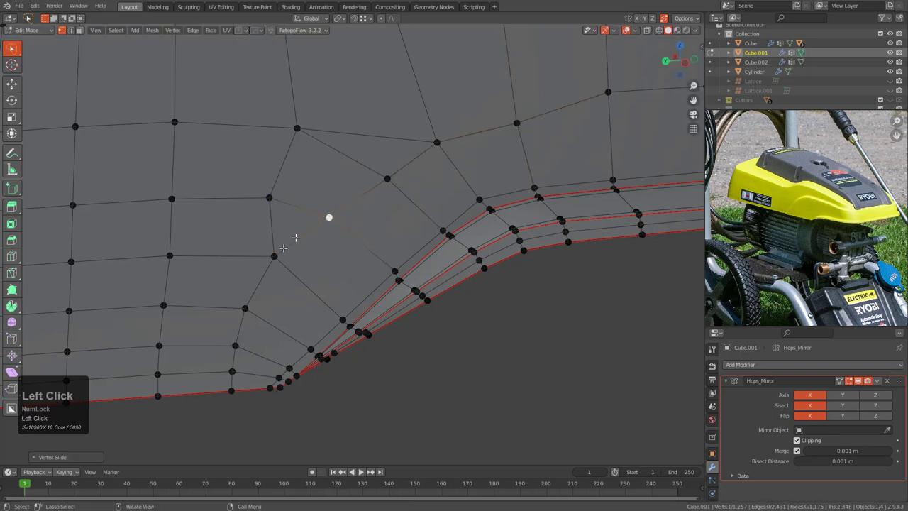
pyautogui.click(273, 256)
pyautogui.press('g')
pyautogui.press('g')
pyautogui.click(271, 261)
# - Reposition the two inner vertices of the rerouted edge flow above the lip's slope for more even spacing
pyautogui.moveTo(272, 262); pyautogui.dragTo(288, 251, button='middle')
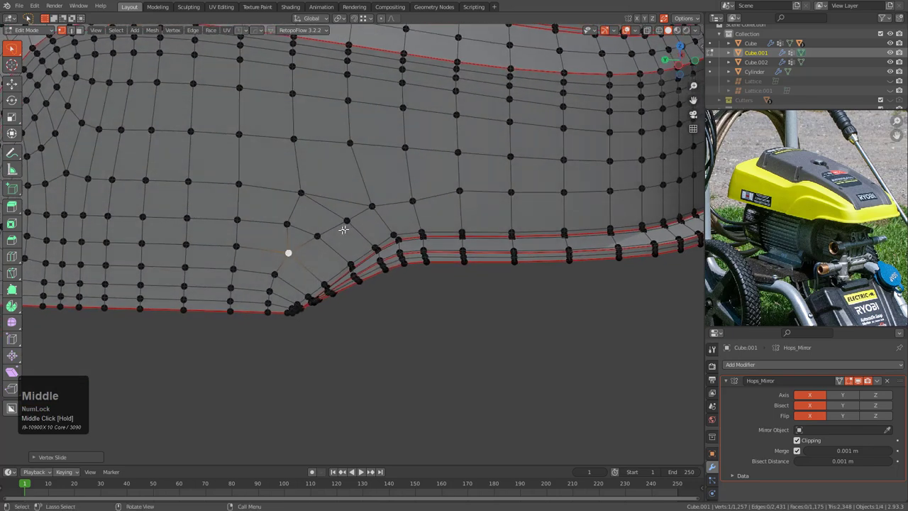
pyautogui.scroll(3, 347, 225)
pyautogui.press('g')
pyautogui.click(336, 202)
pyautogui.click(292, 229)
pyautogui.press('g')
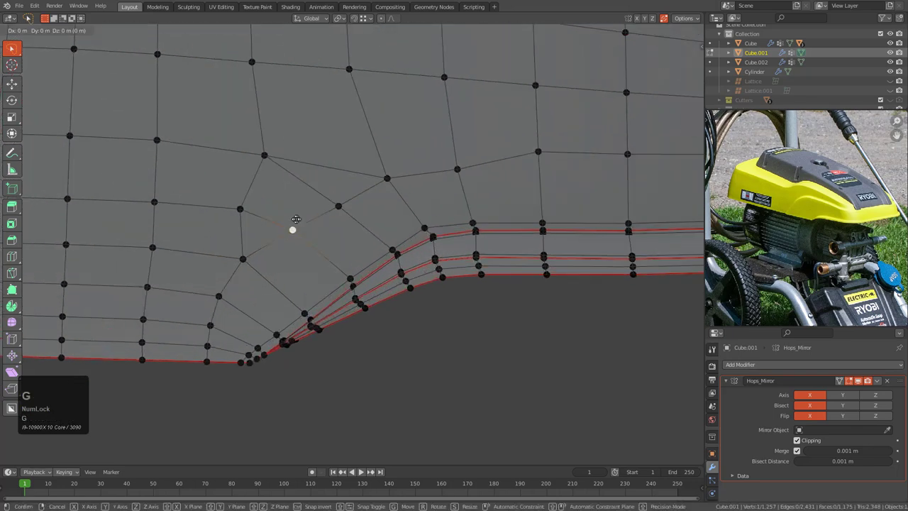
pyautogui.click(288, 235)
# - Dissolve the surplus edge loop running along the side panel next to the ledge's lower crease
pyautogui.scroll(-3, 374, 231)
pyautogui.moveTo(374, 231); pyautogui.dragTo(318, 217, button='middle')
pyautogui.moveTo(318, 216); pyautogui.dragTo(376, 231, button='middle')
pyautogui.keyDown('shift'); pyautogui.moveTo(376, 231); pyautogui.dragTo(502, 203, button='middle'); pyautogui.keyUp('shift')
pyautogui.scroll(4, 501, 202)
pyautogui.press('2')
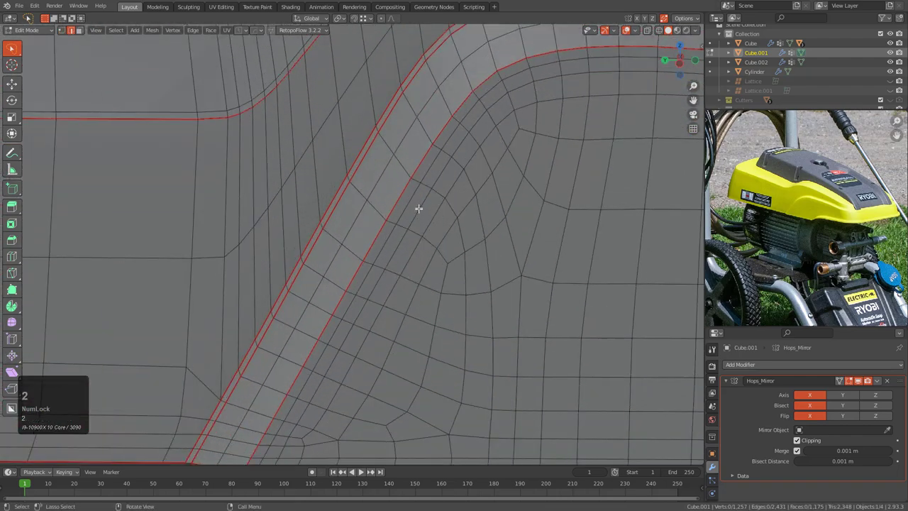
pyautogui.scroll(-5, 427, 197)
pyautogui.moveTo(432, 202); pyautogui.dragTo(478, 221, button='middle')
pyautogui.scroll(2, 326, 212)
pyautogui.hotkey('ctrl', 'x')
pyautogui.scroll(4, 478, 221)
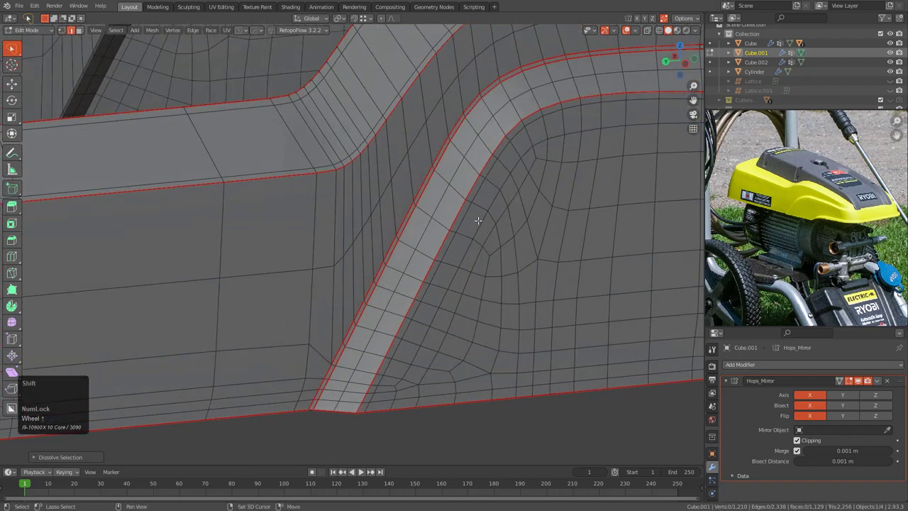
# - Slide the side panel's remaining support loop tightly against the ledge's lower crease
pyautogui.scroll(2, 478, 221)
pyautogui.keyDown('alt'); pyautogui.click(481, 165); pyautogui.keyUp('alt')
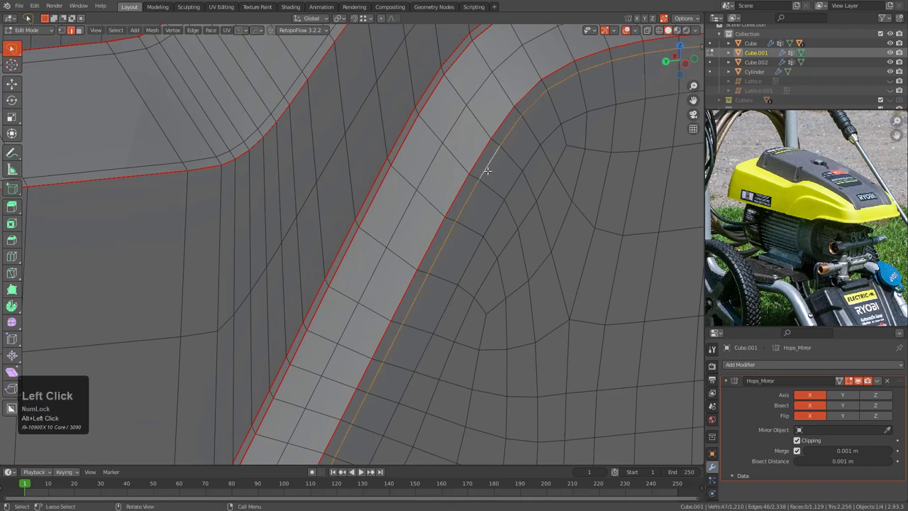
pyautogui.press('g')
pyautogui.press('g')
pyautogui.click(477, 166)
pyautogui.scroll(-6, 470, 211)
pyautogui.scroll(2, 518, 213)
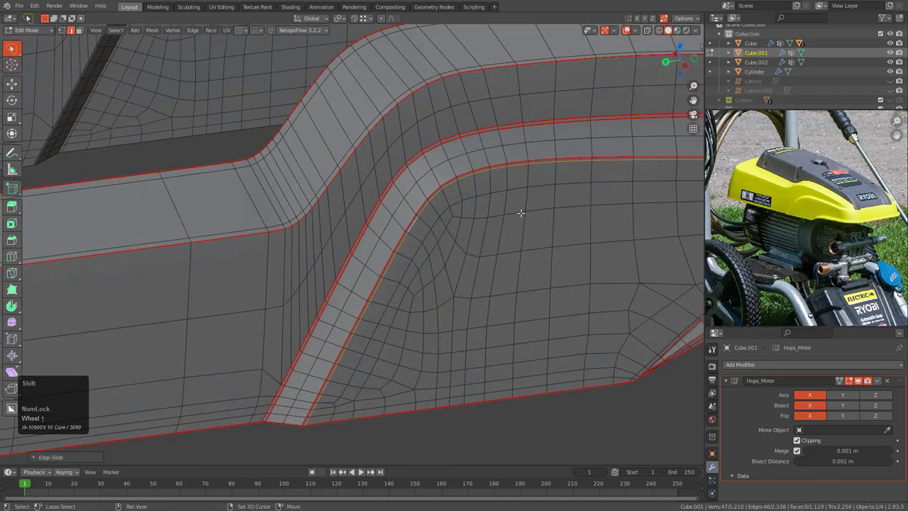
pyautogui.moveTo(518, 213); pyautogui.dragTo(382, 241, button='middle')
pyautogui.keyDown('shift'); pyautogui.scroll(2, 319, 216); pyautogui.keyUp('shift')
pyautogui.scroll(2, 402, 249)
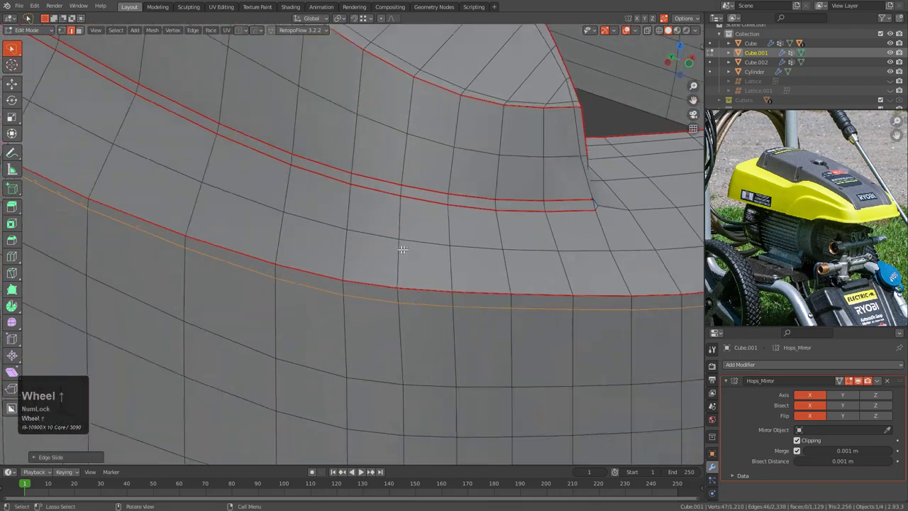
pyautogui.scroll(-3, 401, 238)
# - Slide the ledge's middle edge loop outward to sit close to its lower crease
pyautogui.moveTo(279, 248); pyautogui.dragTo(283, 253, button='middle')
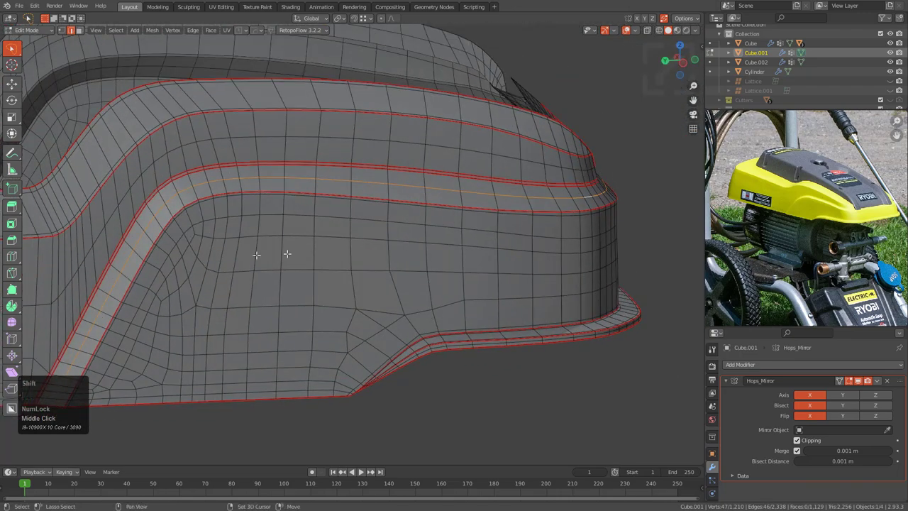
pyautogui.scroll(3, 304, 215)
pyautogui.scroll(2, 393, 216)
pyautogui.press('g')
pyautogui.press('g')
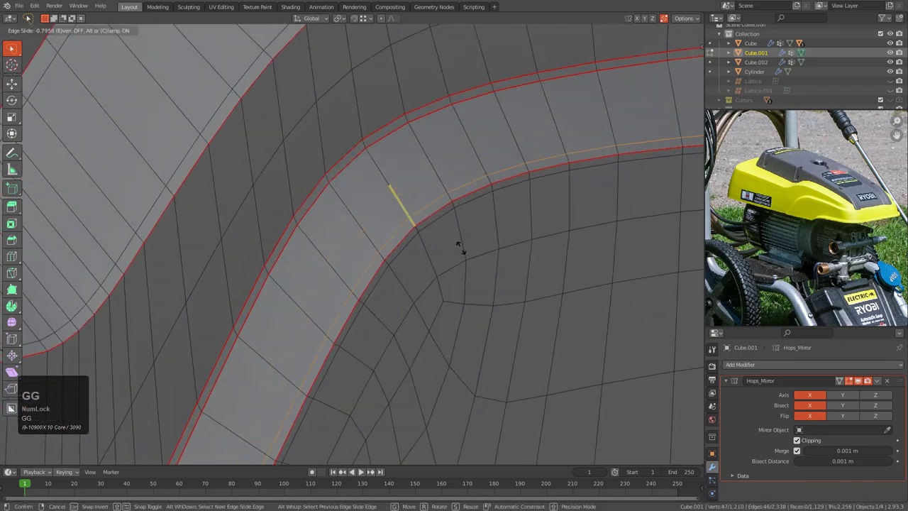
pyautogui.click(460, 246)
# - Add an edge loop along the wall above the ledge, evenly offset just below the wall's upper crease
pyautogui.moveTo(462, 248); pyautogui.dragTo(490, 263, button='middle')
pyautogui.scroll(2, 492, 263)
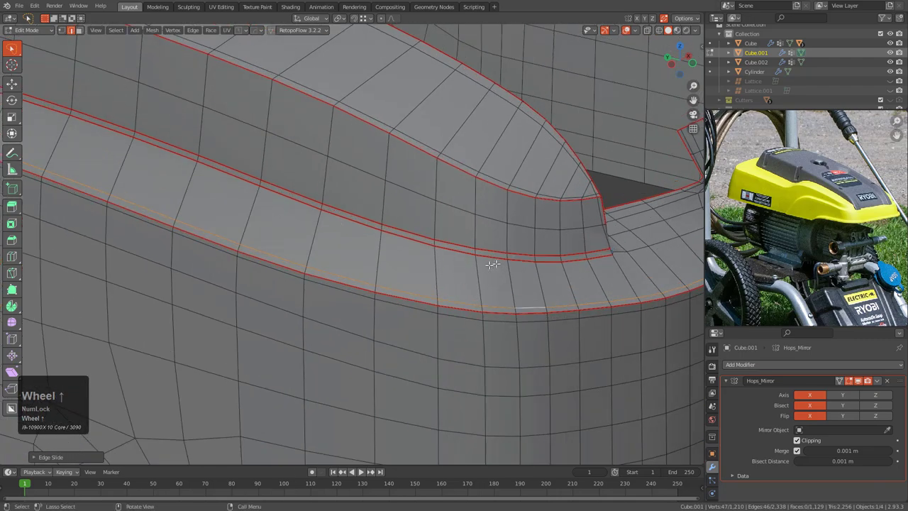
pyautogui.moveTo(586, 266); pyautogui.dragTo(379, 231, button='middle')
pyautogui.scroll(2, 379, 231)
pyautogui.scroll(2, 352, 236)
pyautogui.moveTo(248, 238); pyautogui.dragTo(419, 223, button='middle')
pyautogui.scroll(-3, 239, 199)
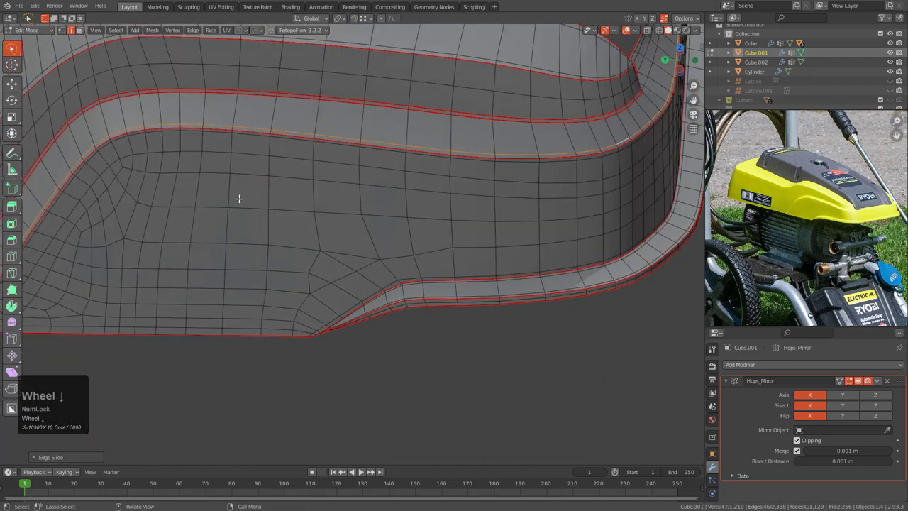
pyautogui.scroll(-2, 142, 235)
pyautogui.moveTo(107, 223); pyautogui.dragTo(400, 265, button='middle')
pyautogui.scroll(4, 400, 265)
pyautogui.hotkey('ctrl', 'r')
pyautogui.click(411, 361)
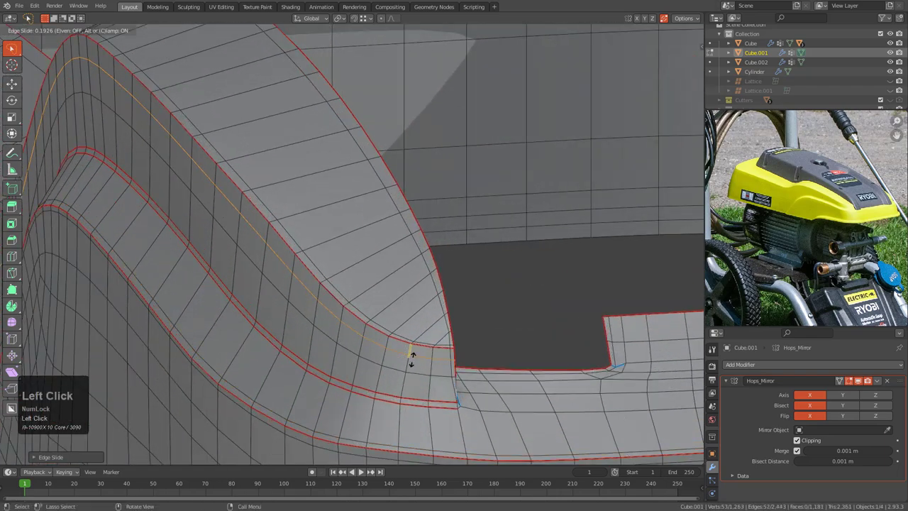
pyautogui.press('e')
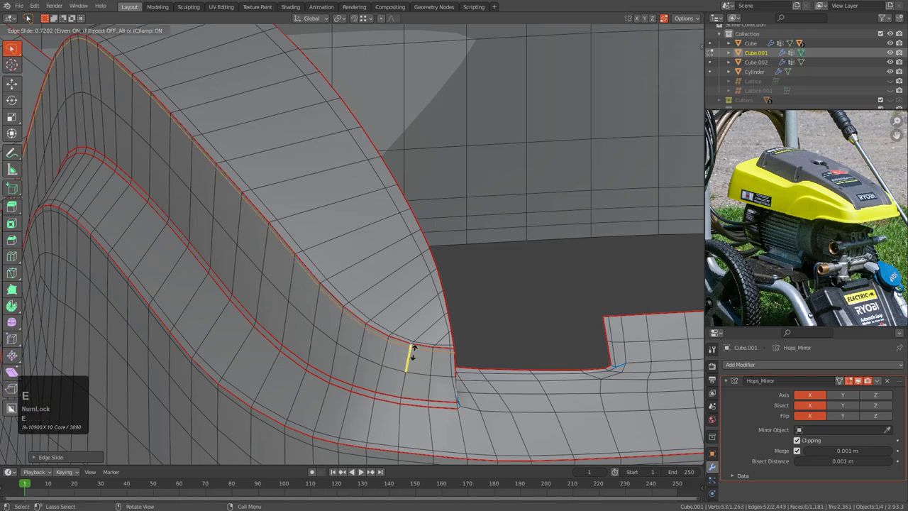
pyautogui.click(411, 352)
# - Examine the topology around the end notch's corners and the inner side of the wall
pyautogui.moveTo(411, 352); pyautogui.dragTo(352, 308, button='middle')
pyautogui.scroll(3, 462, 336)
pyautogui.moveTo(462, 336); pyautogui.dragTo(397, 341, button='middle')
pyautogui.scroll(3, 394, 215)
pyautogui.click(394, 215)
pyautogui.scroll(-3, 314, 273)
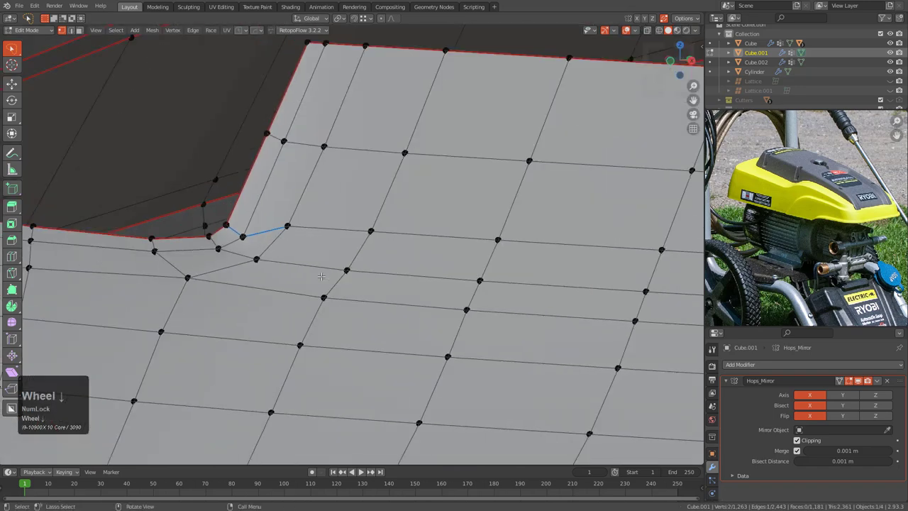
pyautogui.press('KP_Decimal')
pyautogui.scroll(-2, 435, 298)
pyautogui.moveTo(436, 298); pyautogui.dragTo(400, 289, button='middle')
pyautogui.scroll(-2, 394, 338)
pyautogui.scroll(2, 369, 320)
pyautogui.scroll(-4, 370, 310)
pyautogui.hotkey('ctrl', 'r')
pyautogui.rightClick(388, 211)
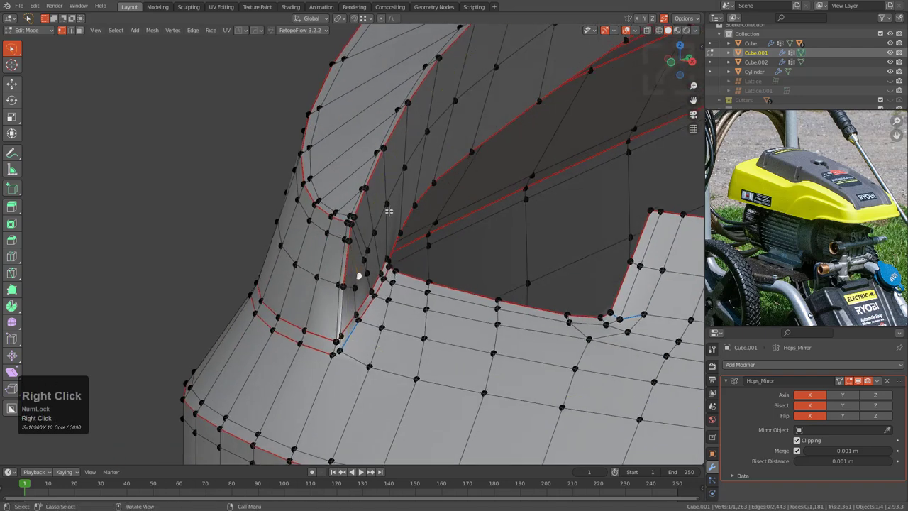
pyautogui.moveTo(389, 211); pyautogui.dragTo(366, 348, button='middle')
pyautogui.hotkey('ctrl', 'r')
pyautogui.rightClick(367, 348)
# - Subdivide the short horizontal edge on the inner wall above the notch's corner
pyautogui.press('2')
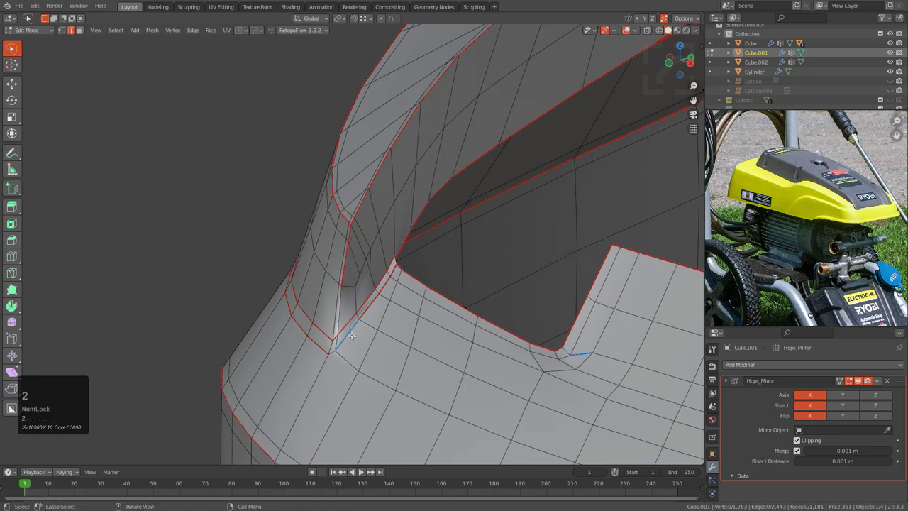
pyautogui.rightClick(349, 290)
pyautogui.click(337, 235)
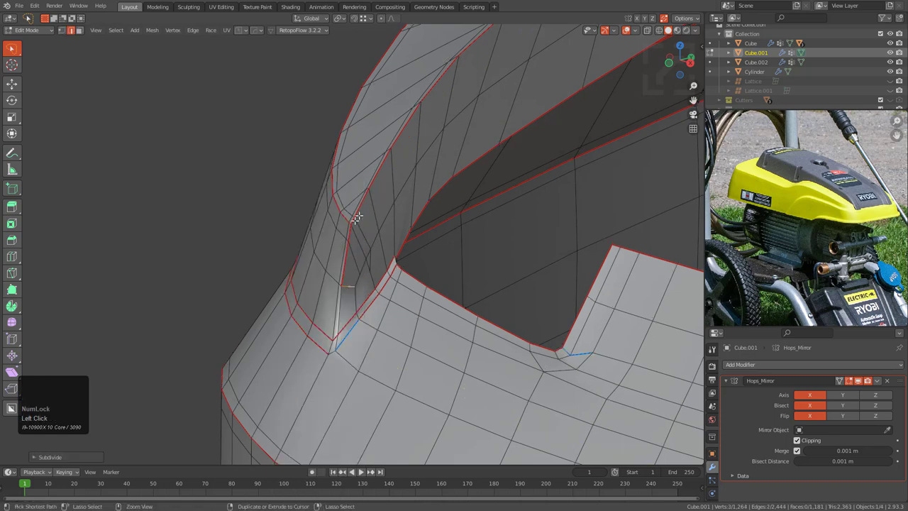
pyautogui.hotkey('ctrl', 'r')
pyautogui.click(399, 181)
pyautogui.rightClick(399, 182)
pyautogui.hotkey('ctrl', 'z')
# - Add an edge loop along the inner wall, offset close to its upper crease
pyautogui.hotkey('ctrl', 'r')
pyautogui.click(395, 177)
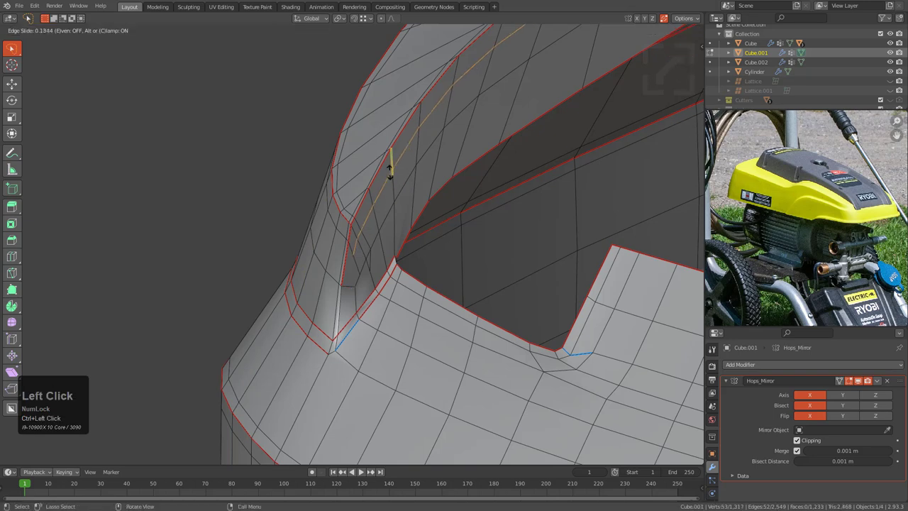
pyautogui.click(388, 162)
# - Connect the new loop's end vertex to the midpoint vertex above the notch corner, and the adjacent vertex across to the lip
pyautogui.scroll(5, 370, 268)
pyautogui.click(348, 275)
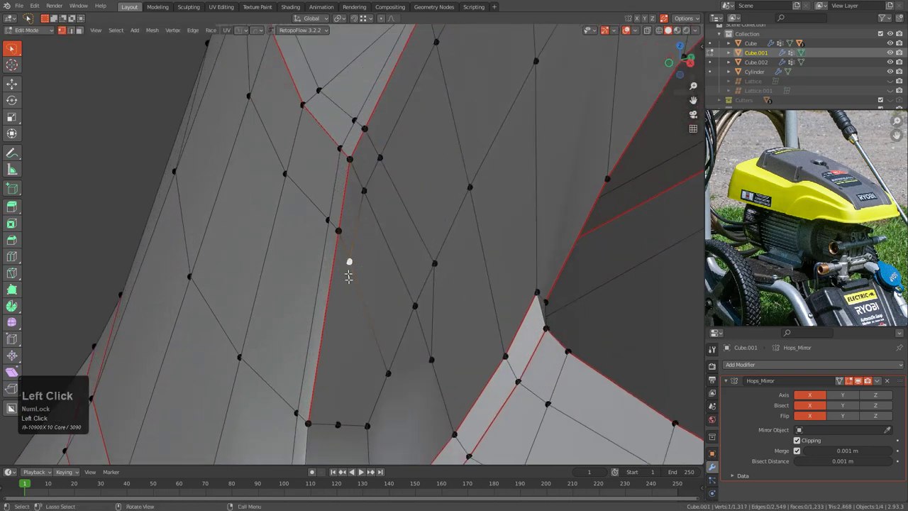
pyautogui.keyDown('shift'); pyautogui.click(338, 412); pyautogui.keyUp('shift')
pyautogui.scroll(-1, 396, 346)
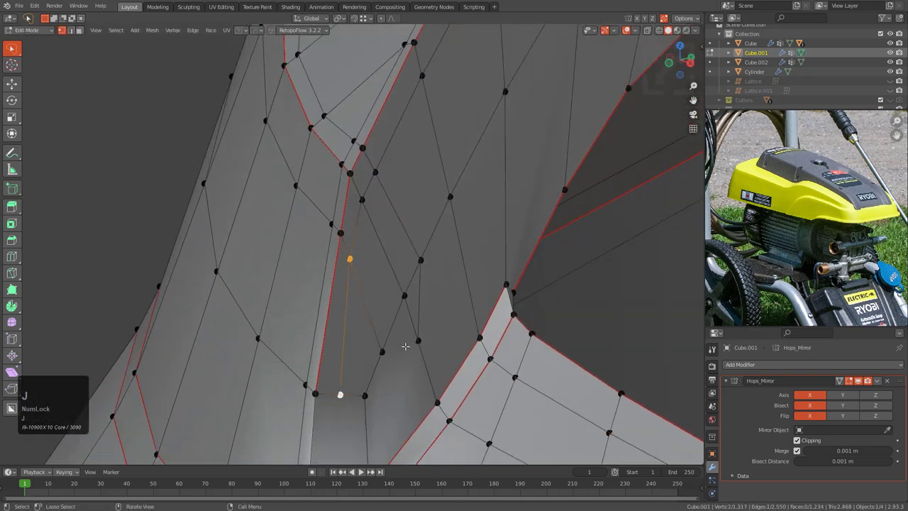
pyautogui.scroll(-1, 398, 351)
pyautogui.moveTo(371, 361); pyautogui.dragTo(385, 304, button='middle')
pyautogui.click(353, 302)
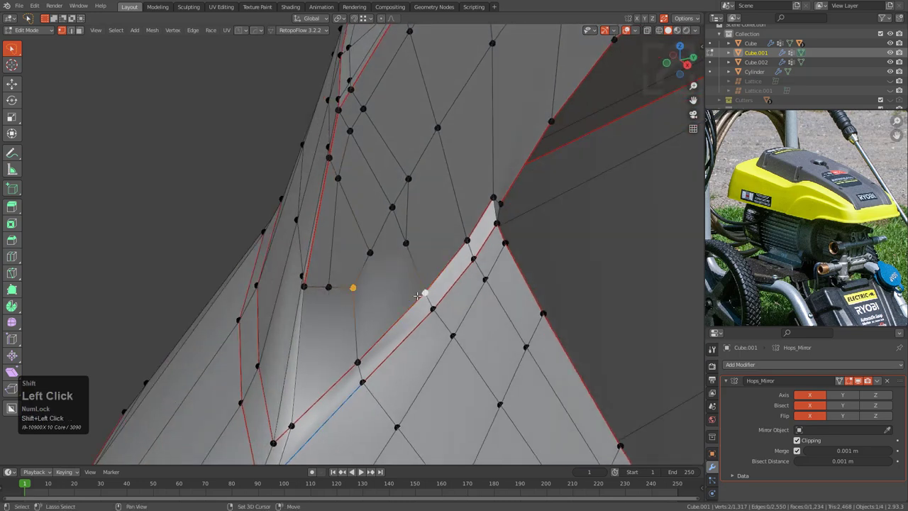
pyautogui.press('j')
# - Connect the two inner-wall vertices above the corner edge and dissolve the vertex directly above their new edge
pyautogui.click(369, 253)
pyautogui.keyDown('shift'); pyautogui.click(404, 242); pyautogui.keyUp('shift')
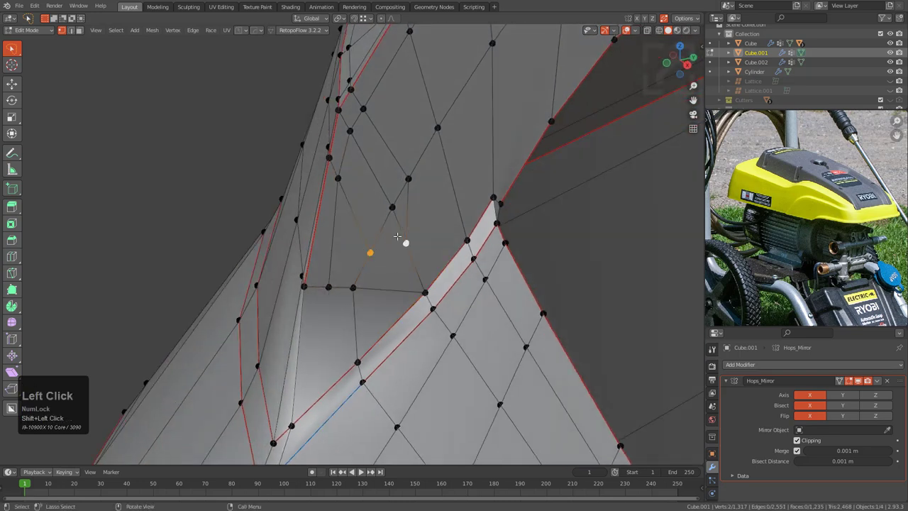
pyautogui.hotkey('ctrl', 'x')
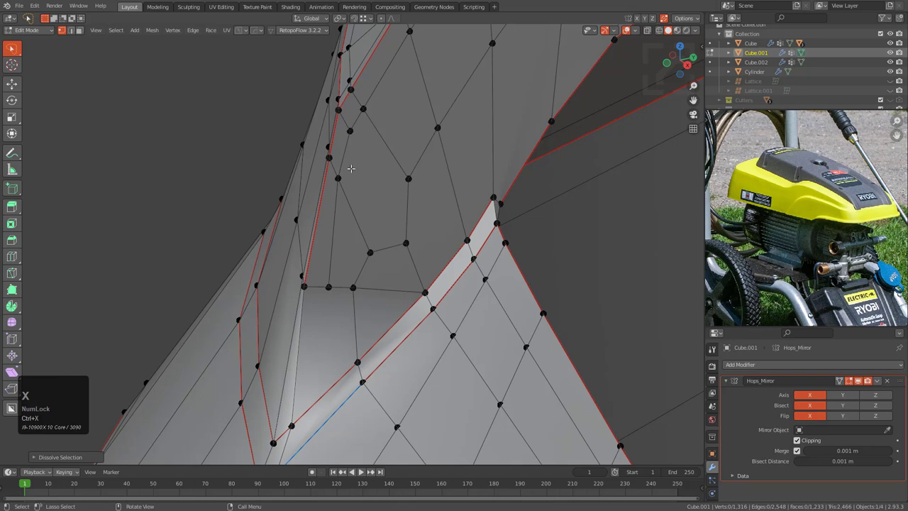
# - Reconnect the vertex beside the upper crease across the opened face, and slide the far vertex up between its neighbours
pyautogui.keyDown('shift'); pyautogui.moveTo(350, 134); pyautogui.dragTo(370, 228, button='middle'); pyautogui.keyUp('shift')
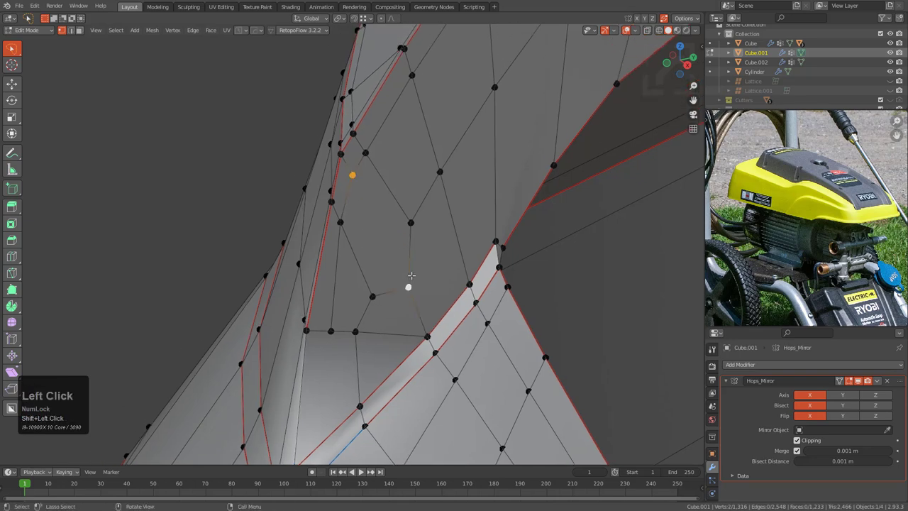
pyautogui.click(409, 281)
pyautogui.press('g')
pyautogui.press('g')
pyautogui.click(394, 254)
pyautogui.scroll(-2, 383, 284)
pyautogui.hotkey('alt', 'a')
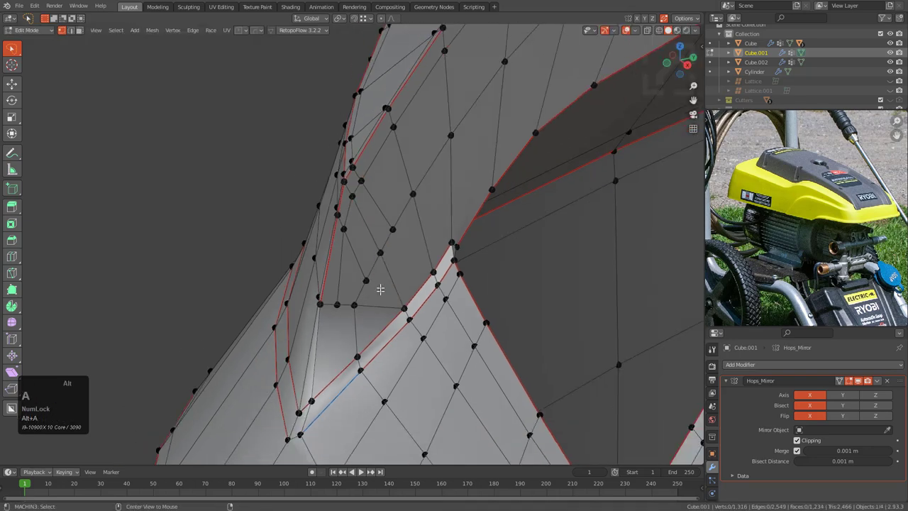
pyautogui.moveTo(379, 289); pyautogui.dragTo(386, 283, button='middle')
pyautogui.scroll(1, 387, 283)
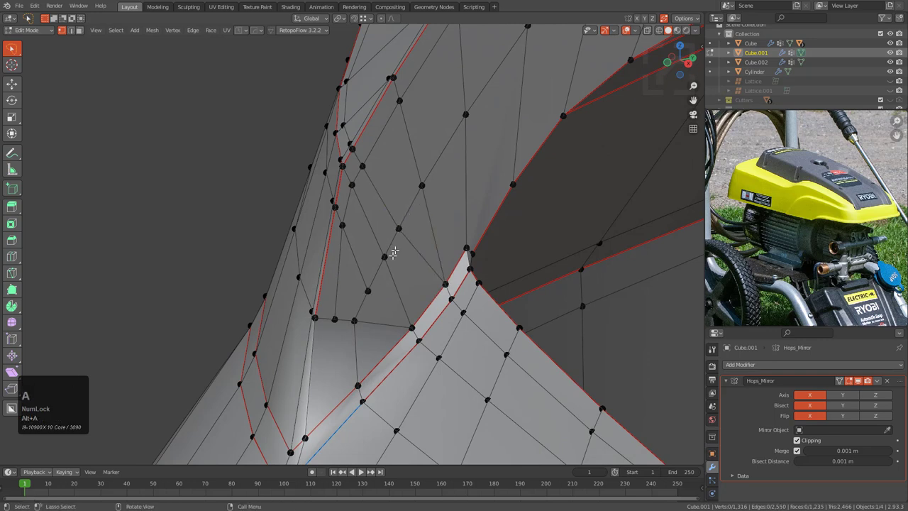
# - Connect the corner edge's midpoint to the lip vertex below and slide the two lip vertices closer to the notch corner
pyautogui.hotkey('ctrl', 'r')
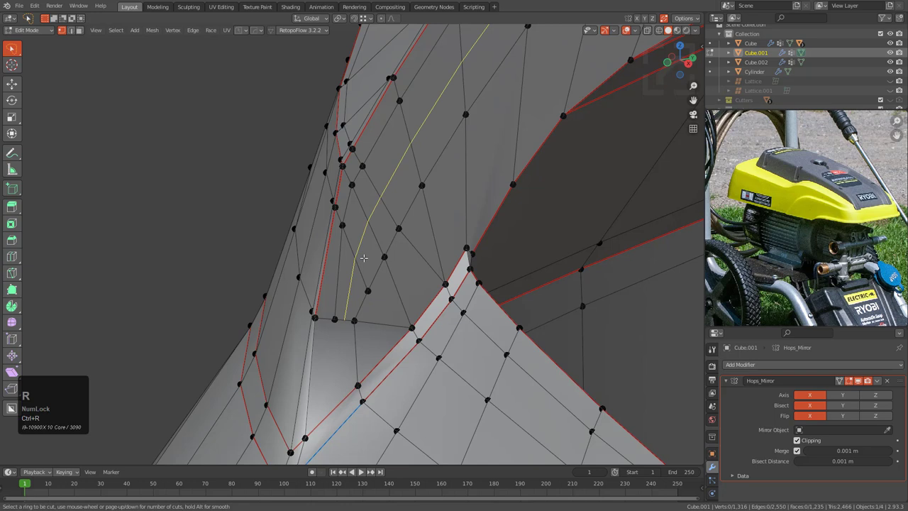
pyautogui.press('Escape')
pyautogui.keyDown('shift'); pyautogui.moveTo(340, 330); pyautogui.dragTo(356, 282, button='middle'); pyautogui.keyUp('shift')
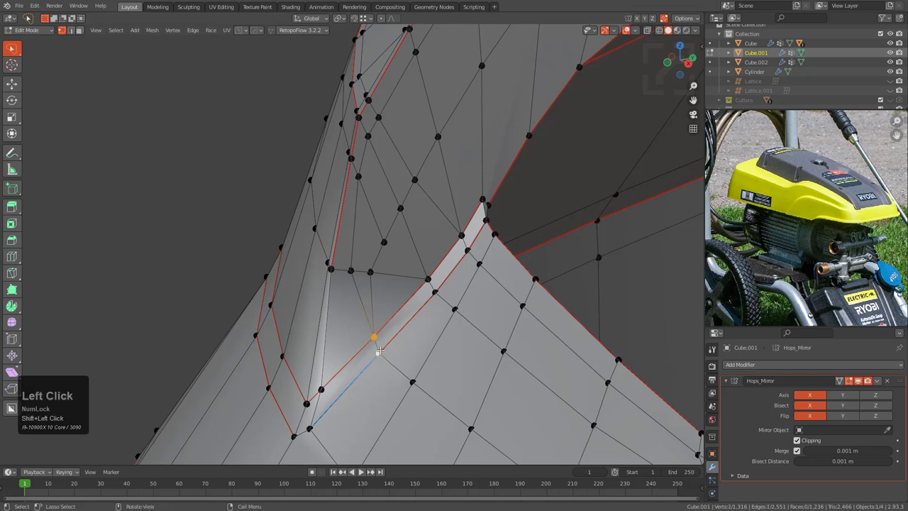
pyautogui.press('g')
pyautogui.press('g')
pyautogui.click(349, 375)
pyautogui.scroll(-2, 395, 340)
pyautogui.moveTo(395, 340); pyautogui.dragTo(400, 316, button='middle')
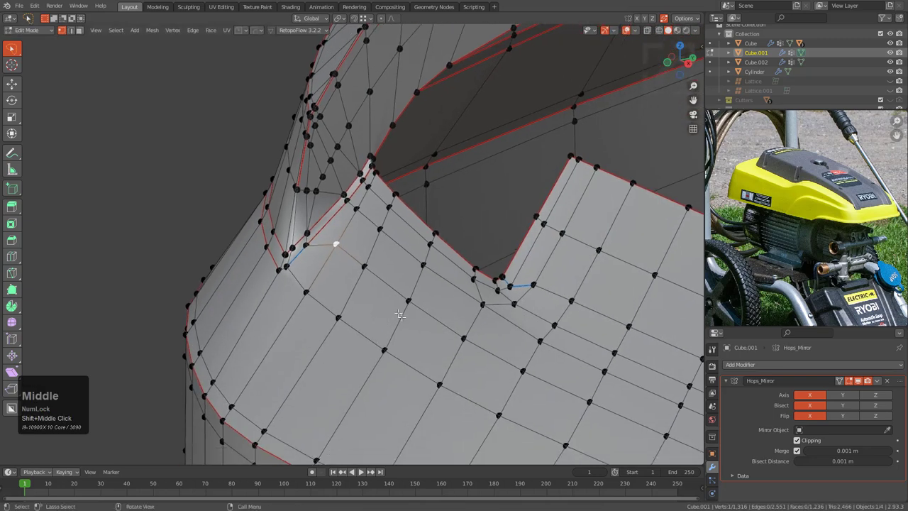
# - Slide the row of three vertices on the outer surface below the lip downward, easing the end vertex partway back
pyautogui.keyDown('ctrl'); pyautogui.click(408, 301); pyautogui.keyUp('ctrl')
pyautogui.press('g')
pyautogui.press('g')
pyautogui.click(409, 325)
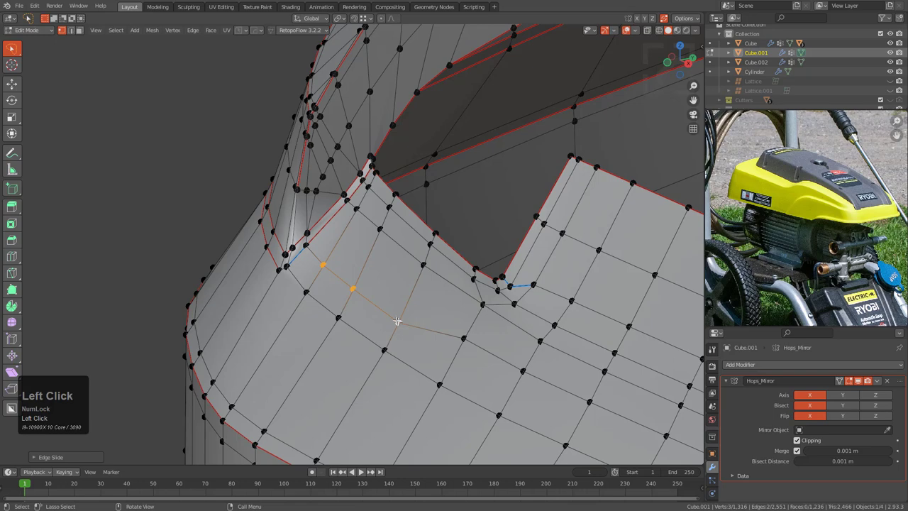
pyautogui.click(400, 321)
pyautogui.press('g')
pyautogui.press('g')
pyautogui.click(402, 311)
pyautogui.keyDown('shift'); pyautogui.moveTo(402, 311); pyautogui.dragTo(464, 366, button='middle'); pyautogui.keyUp('shift')
pyautogui.scroll(3, 454, 347)
pyautogui.hotkey('alt', 'a')
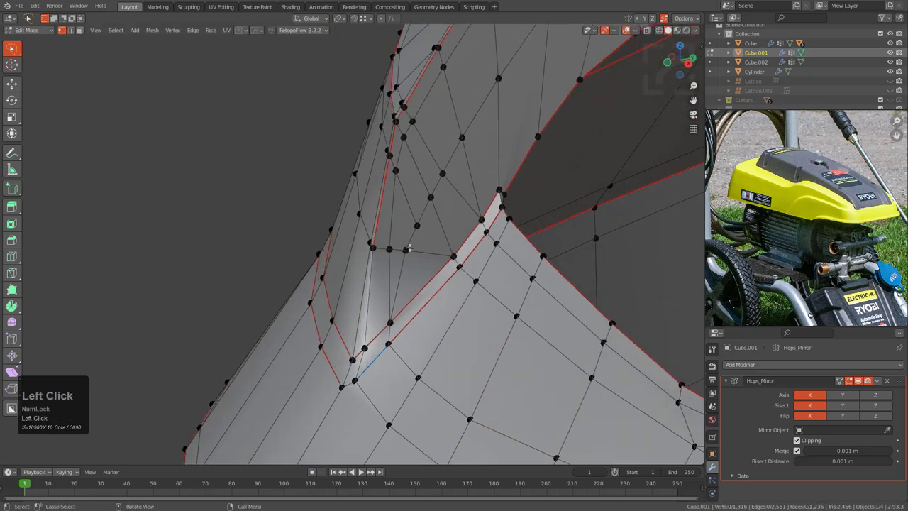
# - Reroute the inner-wall edge above the notch corner to the next vertex up and dissolve the leftover edge and vertex
pyautogui.press('g')
pyautogui.press('g')
pyautogui.click(408, 236)
pyautogui.press('2')
pyautogui.click(402, 219)
pyautogui.hotkey('ctrl', 'x')
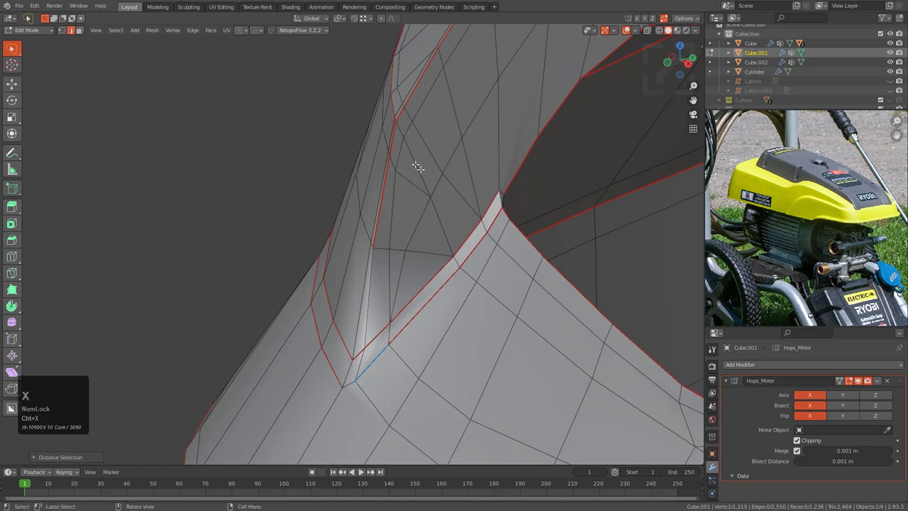
# - Connect the next vertex beside the upper crease to the middle inner-wall vertex and dissolve the old diagonal edge below
pyautogui.press('1')
pyautogui.click(406, 141)
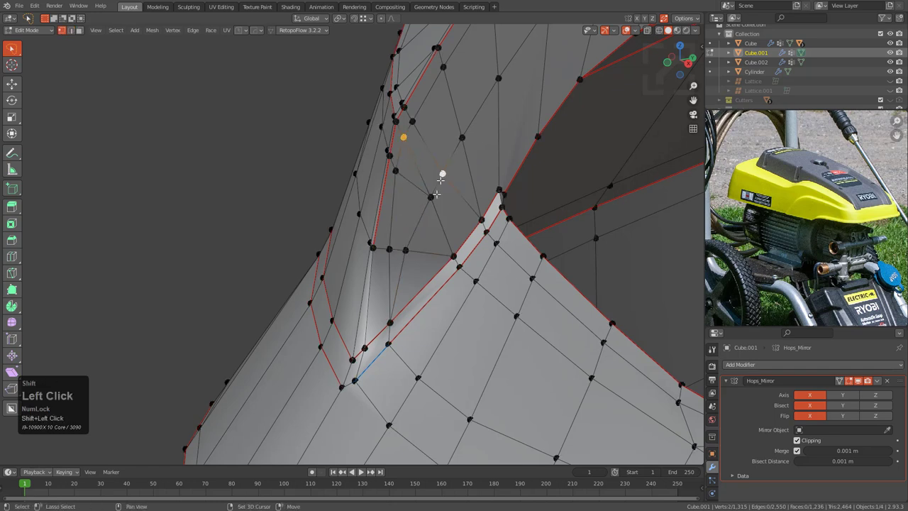
pyautogui.scroll(2, 431, 226)
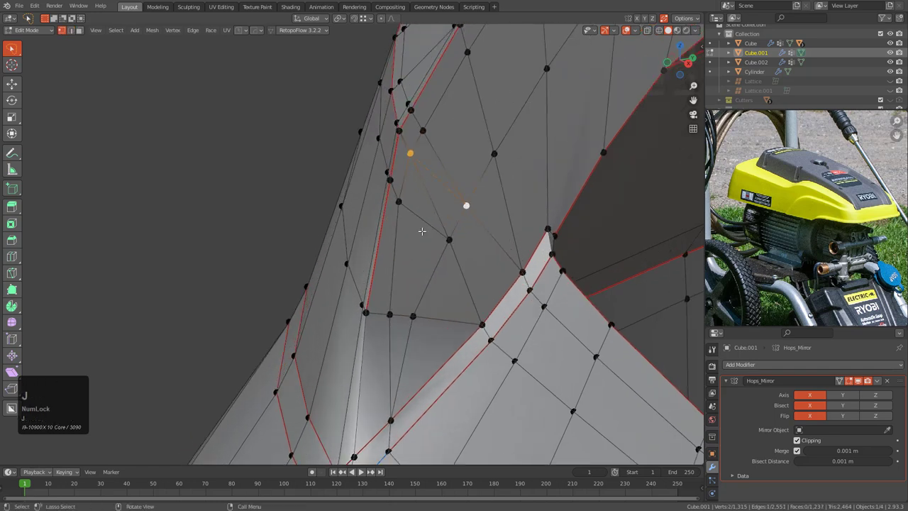
pyautogui.press('2')
pyautogui.click(430, 200)
pyautogui.hotkey('ctrl', 'x')
# - Replace the next diagonal with an edge to the neighbouring middle vertex, and slide its crease-side vertex along the support loop
pyautogui.press('1')
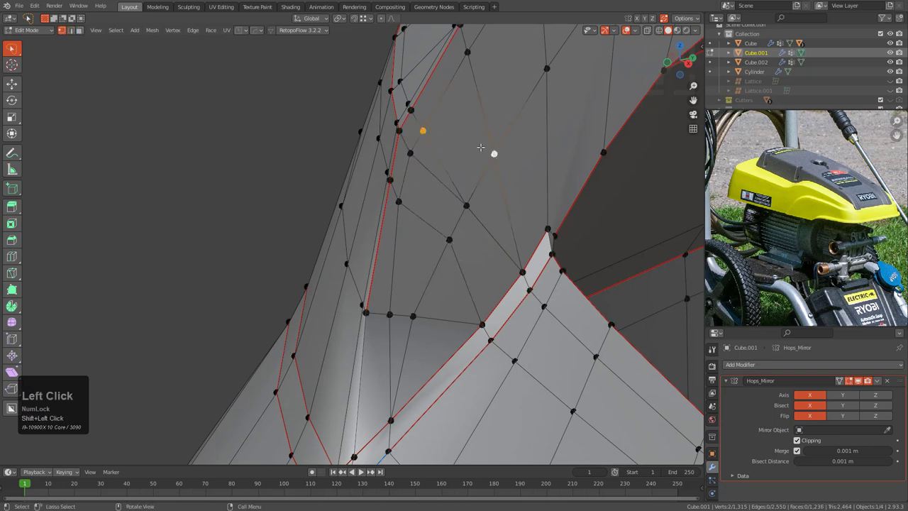
pyautogui.press('2')
pyautogui.press('1')
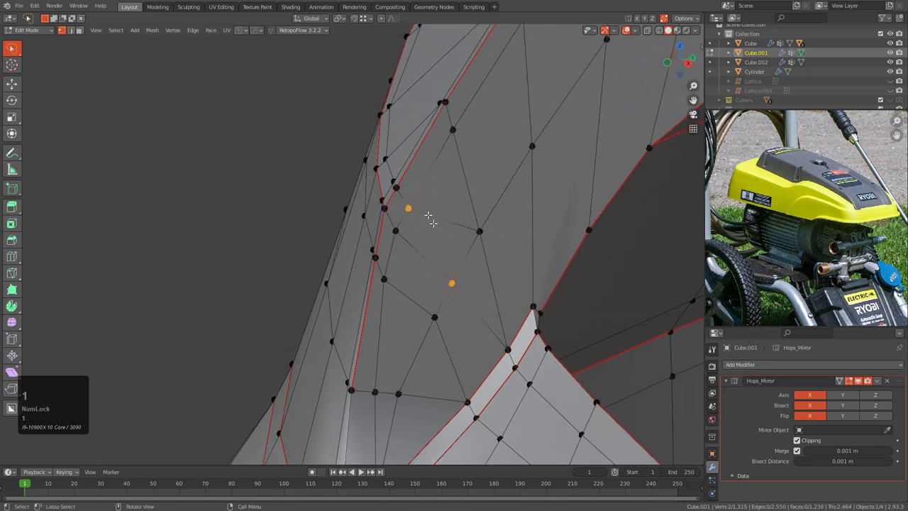
pyautogui.press('g')
pyautogui.press('g')
pyautogui.click(463, 158)
pyautogui.moveTo(517, 222); pyautogui.dragTo(495, 239, button='middle')
pyautogui.click(494, 240)
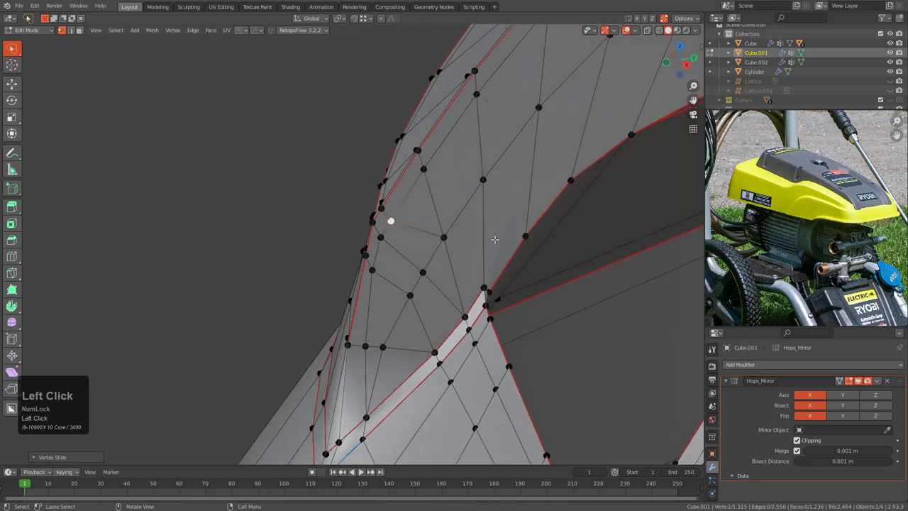
# - Slide the middle inner-wall vertex down toward the notch to even out the cross edges
pyautogui.scroll(2, 424, 168)
pyautogui.moveTo(435, 148); pyautogui.dragTo(434, 148, button='middle')
pyautogui.press('g')
pyautogui.press('g')
pyautogui.click(500, 192)
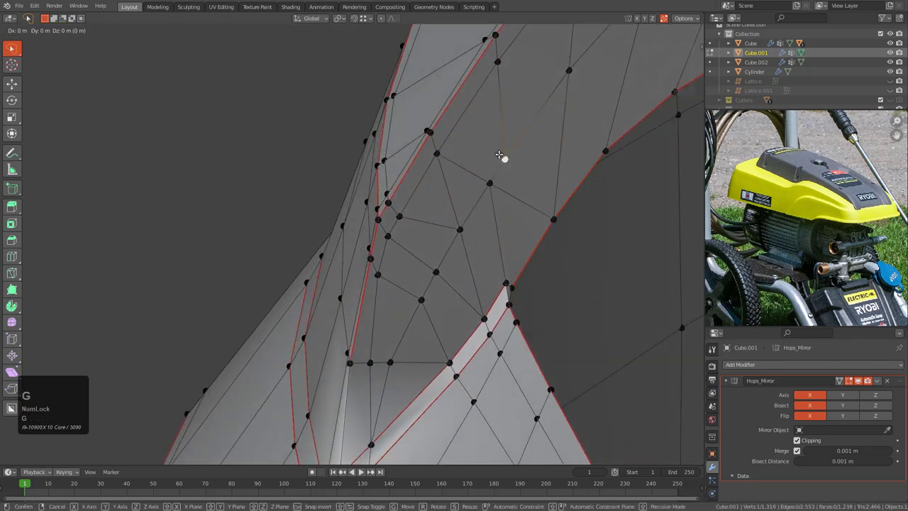
# - Slide the next middle vertex down toward the notch and dissolve the diagonal edge above it
pyautogui.click(466, 230)
pyautogui.press('g')
pyautogui.press('g')
pyautogui.click(457, 241)
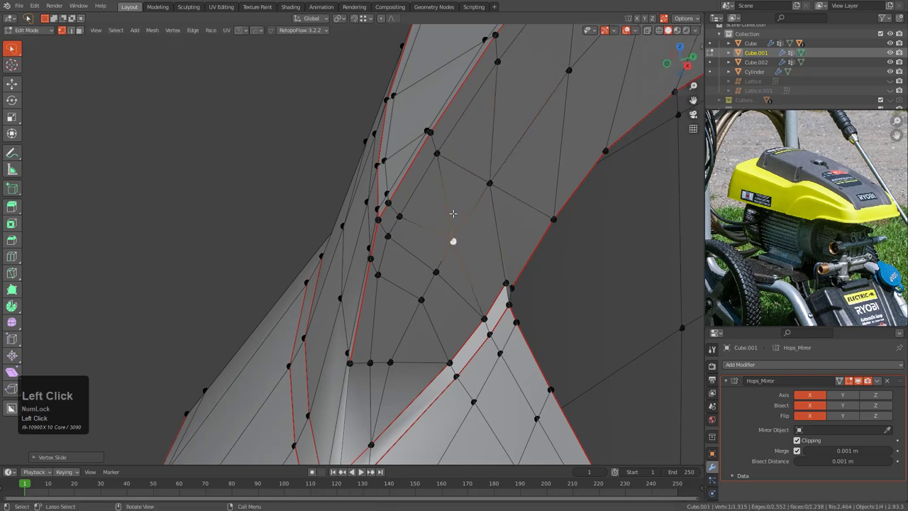
pyautogui.press('2')
pyautogui.click(452, 216)
pyautogui.hotkey('ctrl', 'x')
# - Connect the middle vertex to the notch's upper tip and dissolve the old edge running down to the lip
pyautogui.moveTo(452, 219); pyautogui.dragTo(456, 253, button='middle')
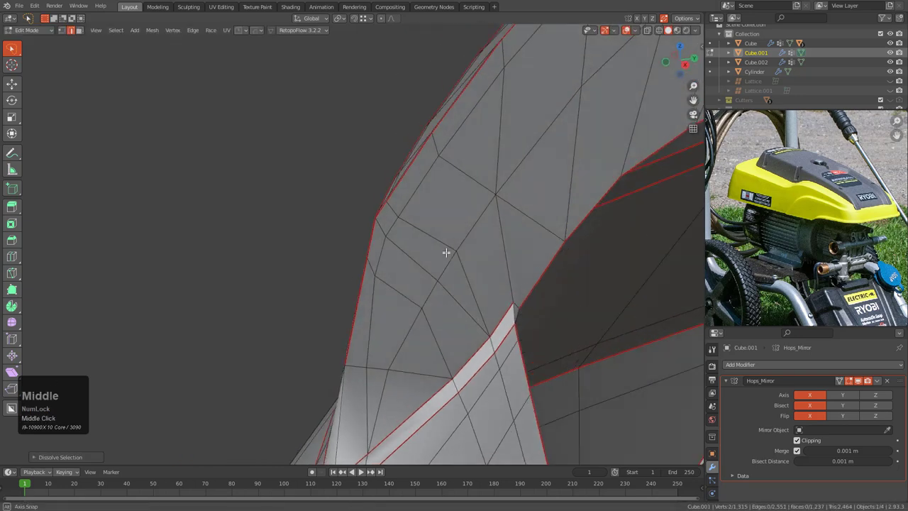
pyautogui.press('1')
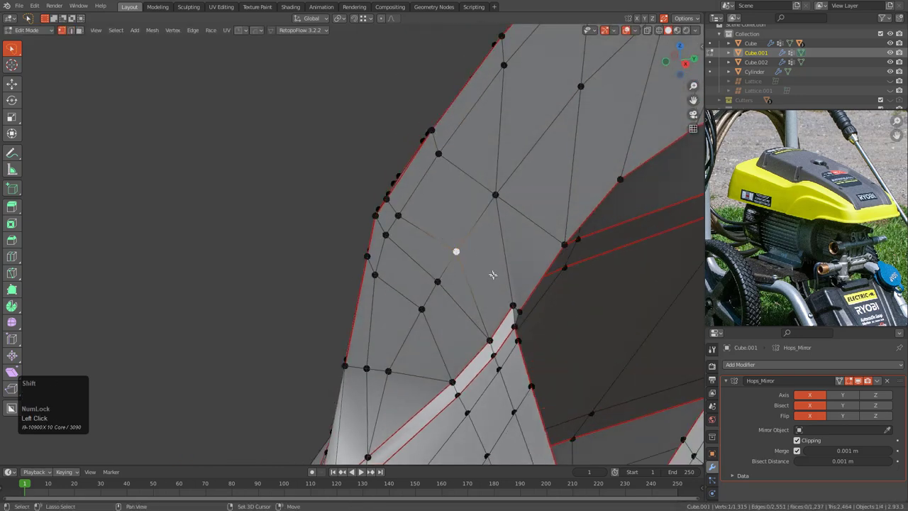
pyautogui.press('2')
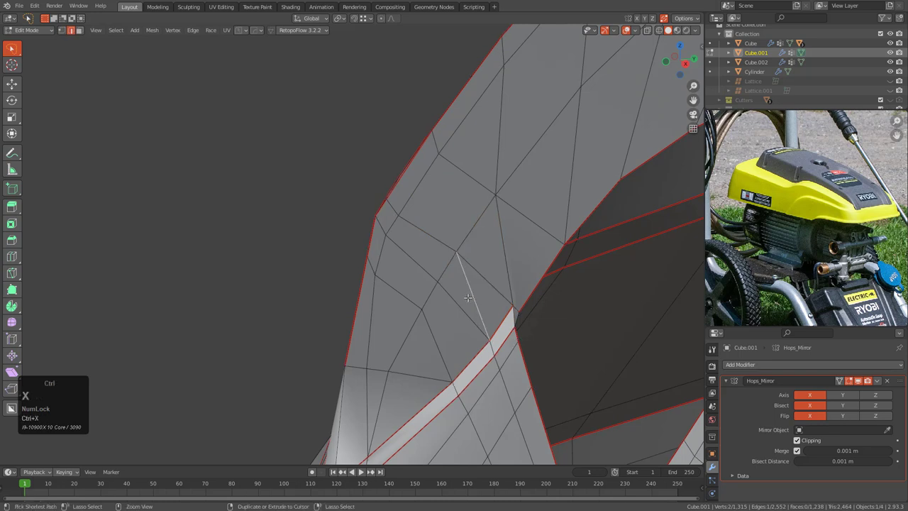
pyautogui.hotkey('ctrl', 'x')
pyautogui.moveTo(512, 255); pyautogui.dragTo(489, 244, button='middle')
pyautogui.hotkey('ctrl', 'x')
pyautogui.hotkey('ctrl', 'z')
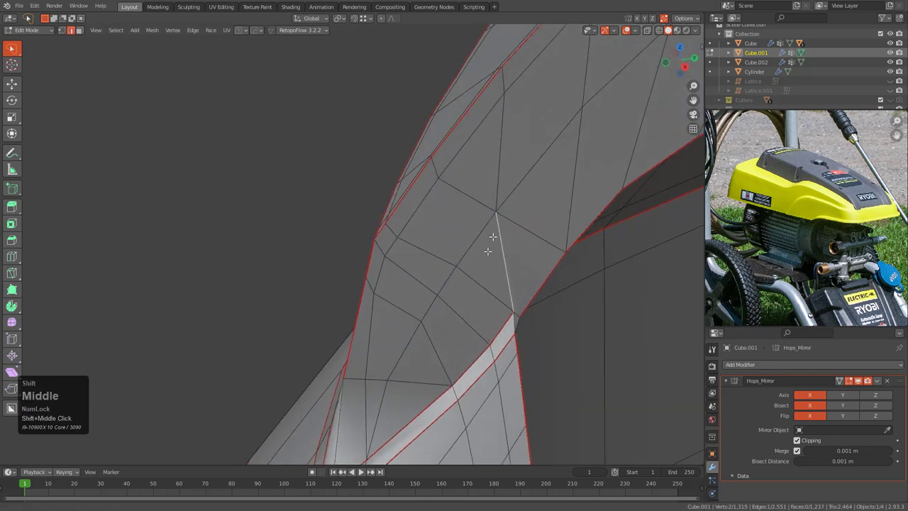
# - Connect the next support-loop vertex to the middle vertex farther up the inner wall and slide the middle vertex down
pyautogui.press('1')
pyautogui.click(547, 142)
pyautogui.scroll(-2, 405, 304)
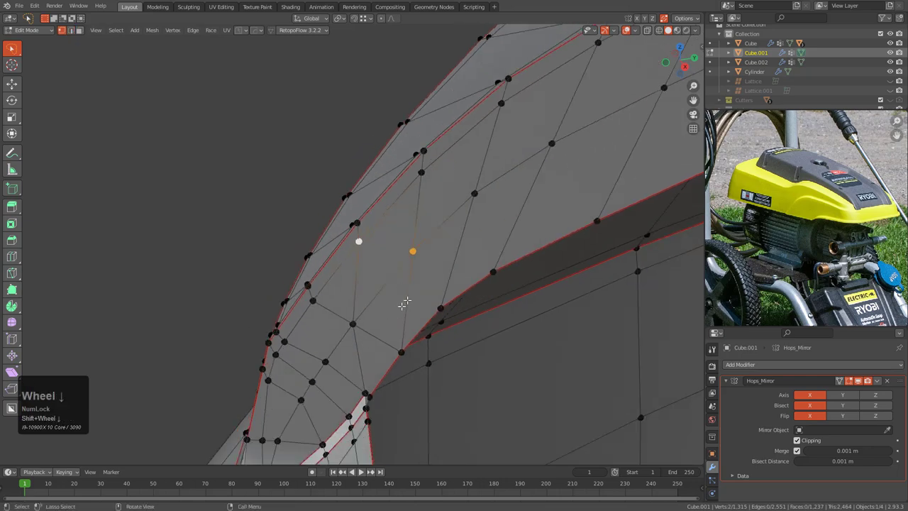
pyautogui.moveTo(405, 304); pyautogui.dragTo(428, 307, button='middle')
pyautogui.click(419, 271)
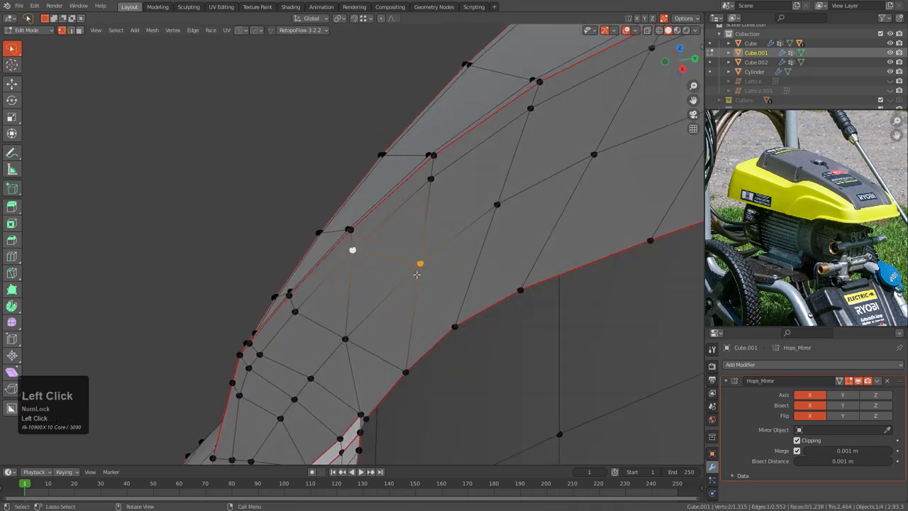
pyautogui.press('g')
pyautogui.press('g')
pyautogui.click(394, 298)
# - Dissolve the old diagonal edge between the support loop and the middle vertex below
pyautogui.press('2')
pyautogui.click(351, 303)
pyautogui.hotkey('ctrl', 'x')
# - Cut an edge with the Knife from the slid middle vertex to the lower crease and dissolve the old edge beside it
pyautogui.press('1')
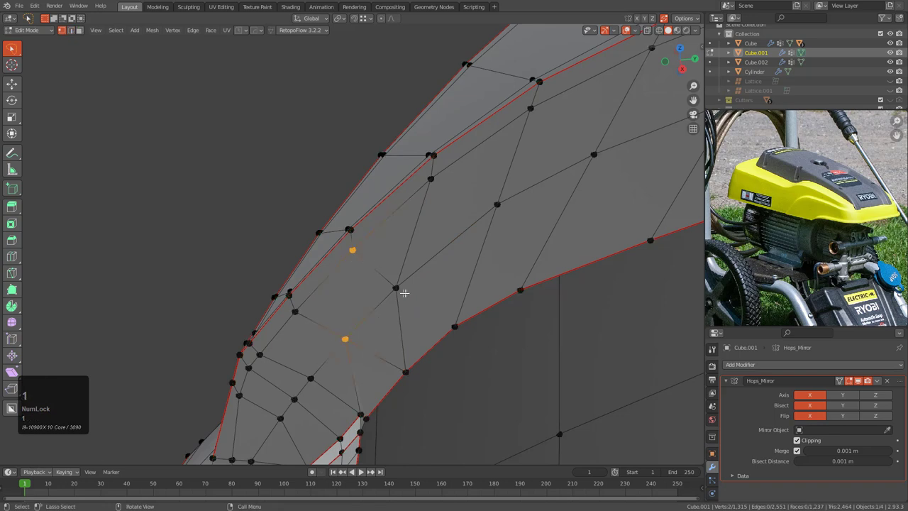
pyautogui.press('k')
pyautogui.click(442, 347)
pyautogui.press('KP_Enter')
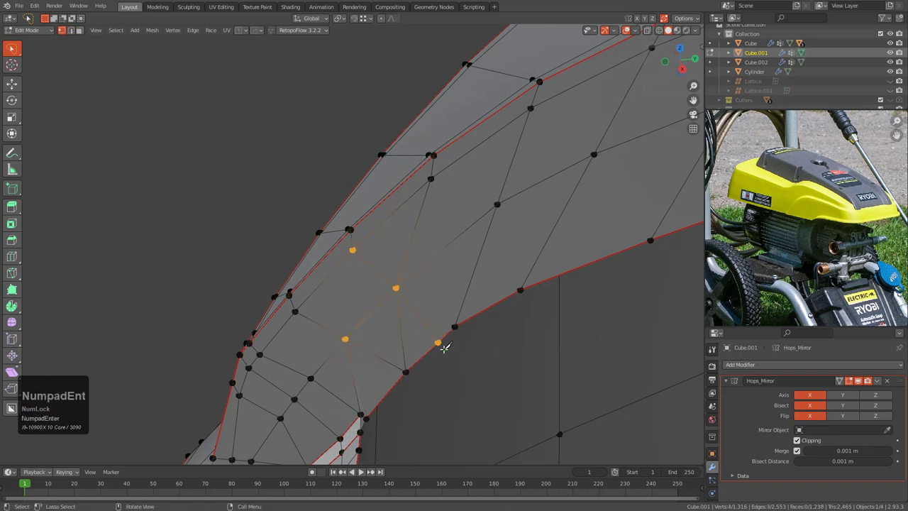
pyautogui.press('2')
pyautogui.click(405, 342)
pyautogui.hotkey('ctrl', 'x')
pyautogui.keyDown('shift'); pyautogui.moveTo(380, 347); pyautogui.dragTo(402, 270, button='middle'); pyautogui.keyUp('shift')
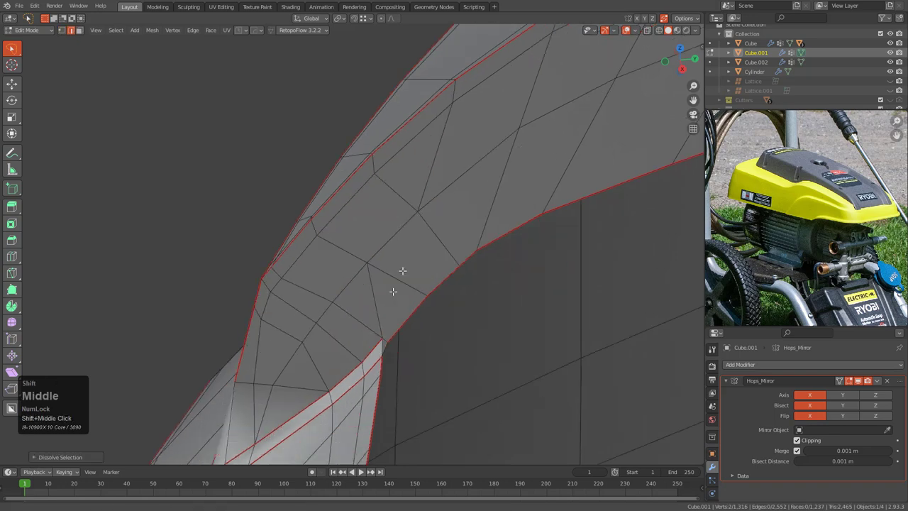
pyautogui.scroll(2, 402, 270)
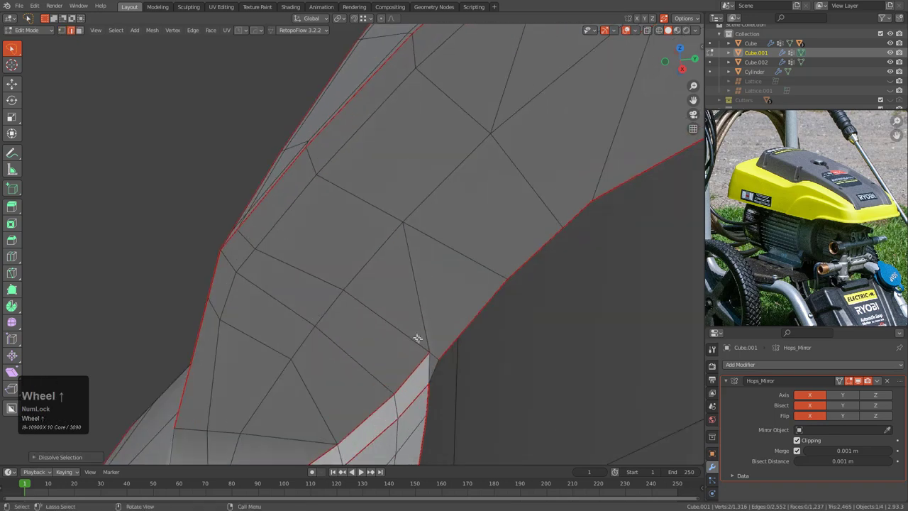
pyautogui.hotkey('ctrl', 'r')
pyautogui.rightClick(496, 259)
pyautogui.press('1')
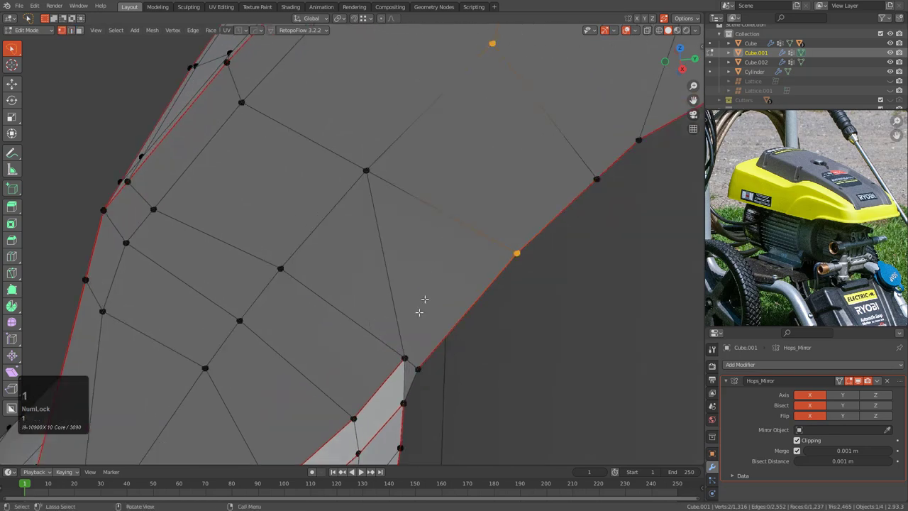
# - Dissolve the diagonal edge ending at the notch tip and add an edge loop along the inner wall close to its lower crease
pyautogui.scroll(-2, 399, 347)
pyautogui.moveTo(385, 307); pyautogui.dragTo(375, 284, button='middle')
pyautogui.press('2')
pyautogui.click(370, 283)
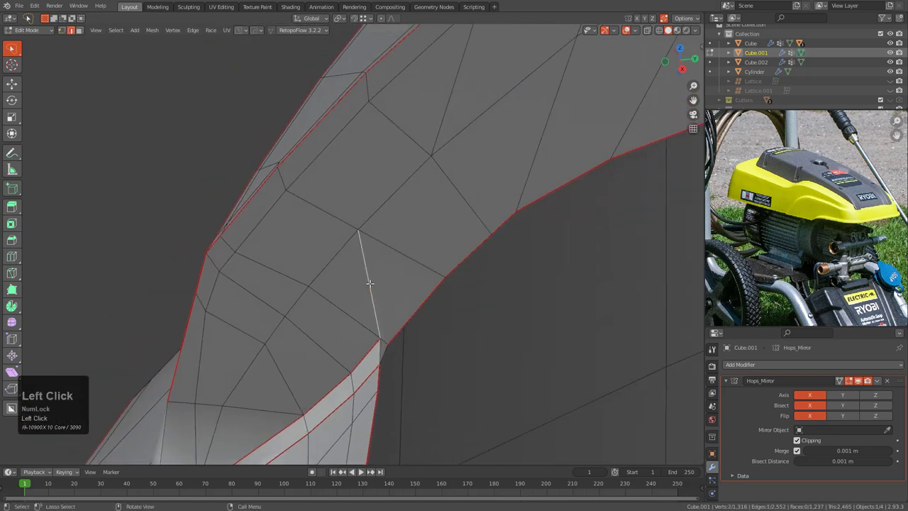
pyautogui.hotkey('ctrl', 'x')
pyautogui.click(430, 264)
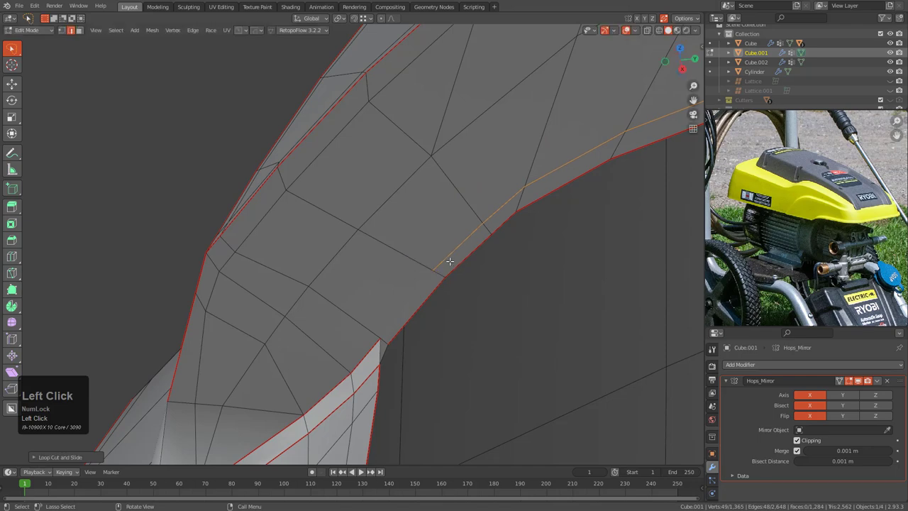
# - Connect the end vertex of the inner wall's new support loop to the notch tip with an edge
pyautogui.press('1')
pyautogui.click(433, 271)
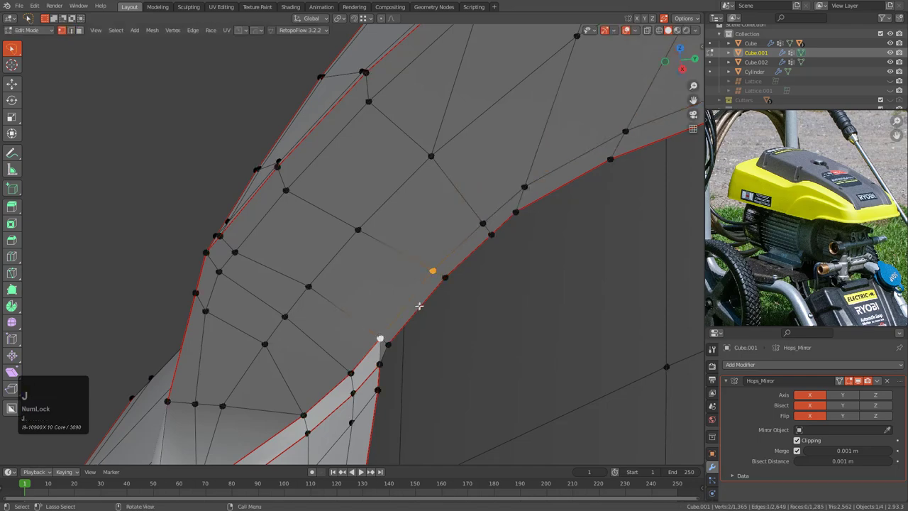
pyautogui.moveTo(419, 306)
pyautogui.mouseDown(button='middle')
pyautogui.moveTo(436, 269)
pyautogui.moveTo(419, 348)
pyautogui.moveTo(426, 304)
pyautogui.mouseUp(button='middle')
# - Knife-cut an edge from the upper support-loop vertex across the inner wall to the lower crease and slide the cut's vertices into place
pyautogui.keyDown('shift'); pyautogui.scroll(-2, 490, 267); pyautogui.keyUp('shift')
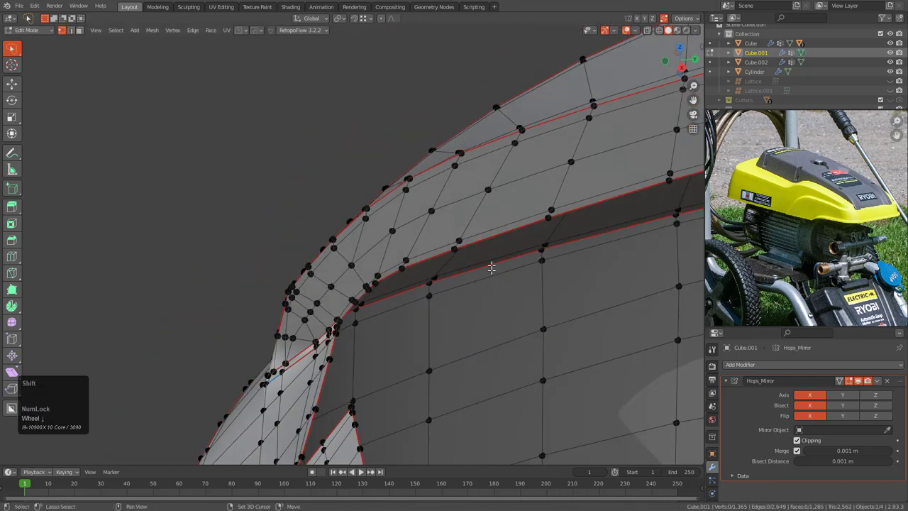
pyautogui.moveTo(490, 267); pyautogui.dragTo(353, 280, button='middle')
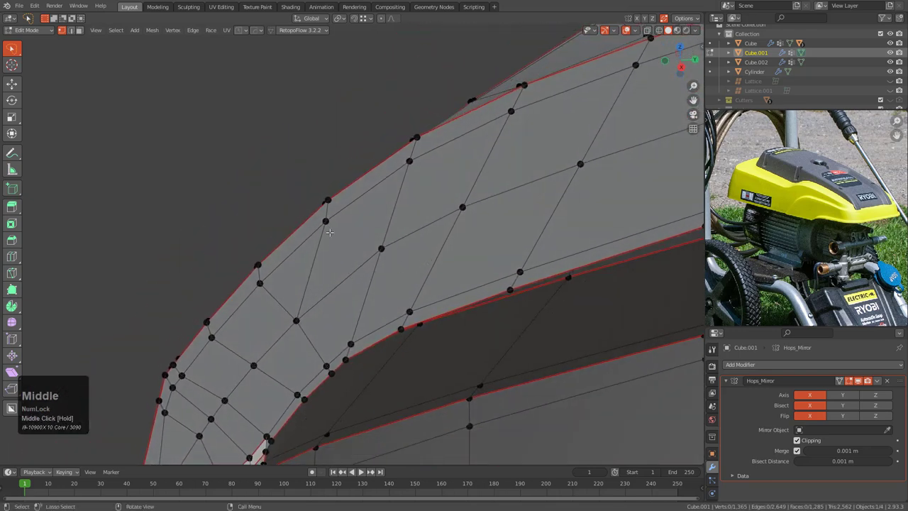
pyautogui.press('k')
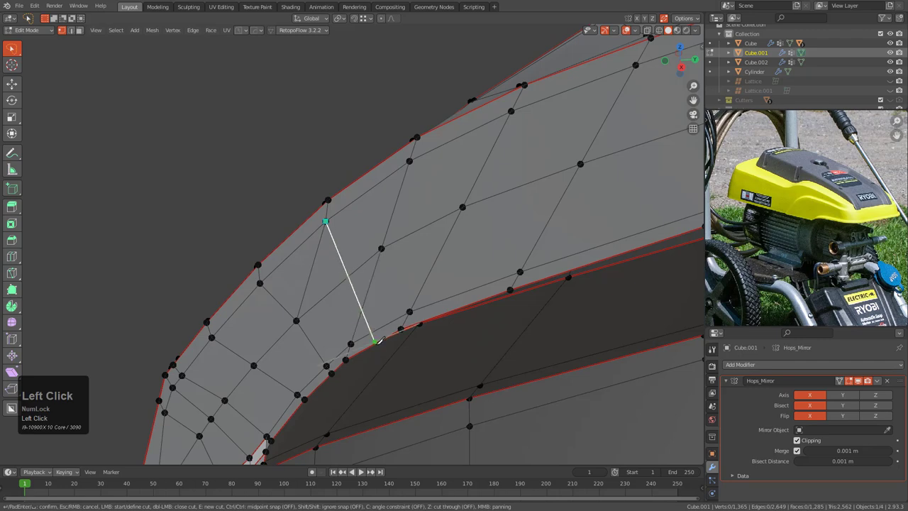
pyautogui.press('KP_Enter')
pyautogui.moveTo(371, 340); pyautogui.dragTo(419, 277, button='middle')
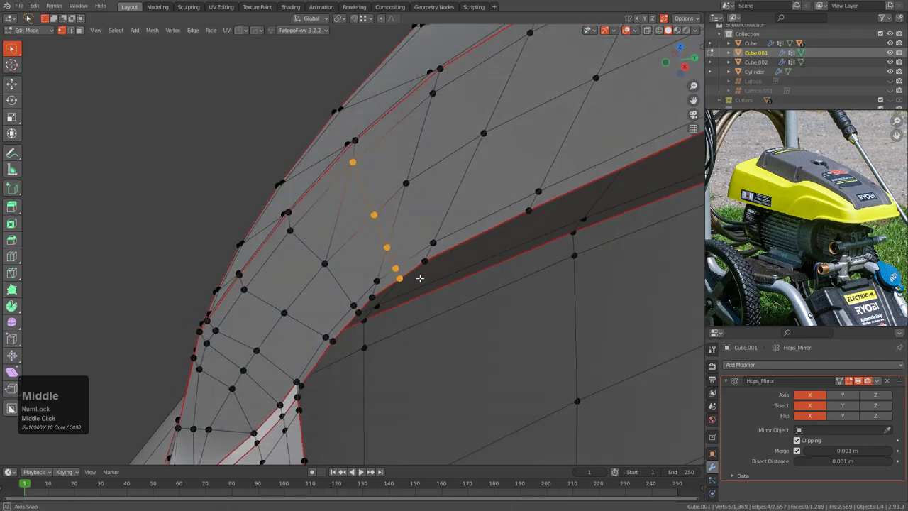
pyautogui.press('KP_2')
pyautogui.press('g')
pyautogui.press('g')
pyautogui.press('1')
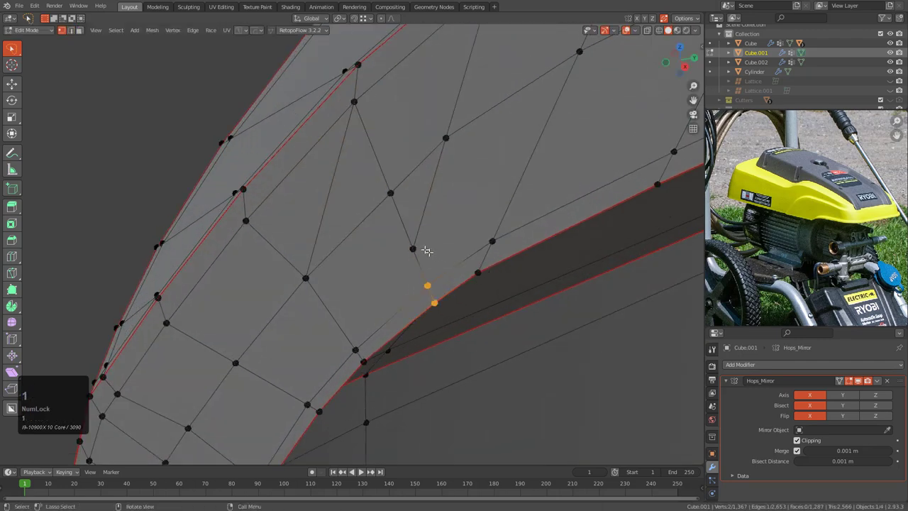
pyautogui.press('g')
pyautogui.press('g')
pyautogui.click(404, 237)
# - Dissolve the old diagonal edge beside the new cut on the inner wall
pyautogui.scroll(-2, 404, 237)
pyautogui.press('2')
pyautogui.click(343, 208)
pyautogui.hotkey('ctrl', 'x')
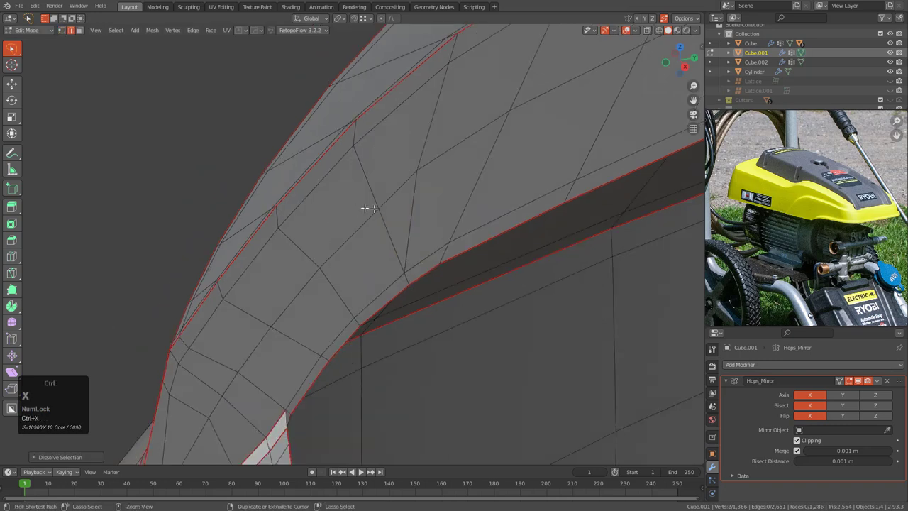
# - Slide the middle vertices along the inner wall's centre loop near the new cut to even out the face spacing
pyautogui.keyDown('shift'); pyautogui.moveTo(426, 200); pyautogui.dragTo(399, 245, button='middle'); pyautogui.keyUp('shift')
pyautogui.press('1')
pyautogui.click(386, 213)
pyautogui.press('g')
pyautogui.press('g')
pyautogui.click(479, 156)
pyautogui.press('g')
pyautogui.press('g')
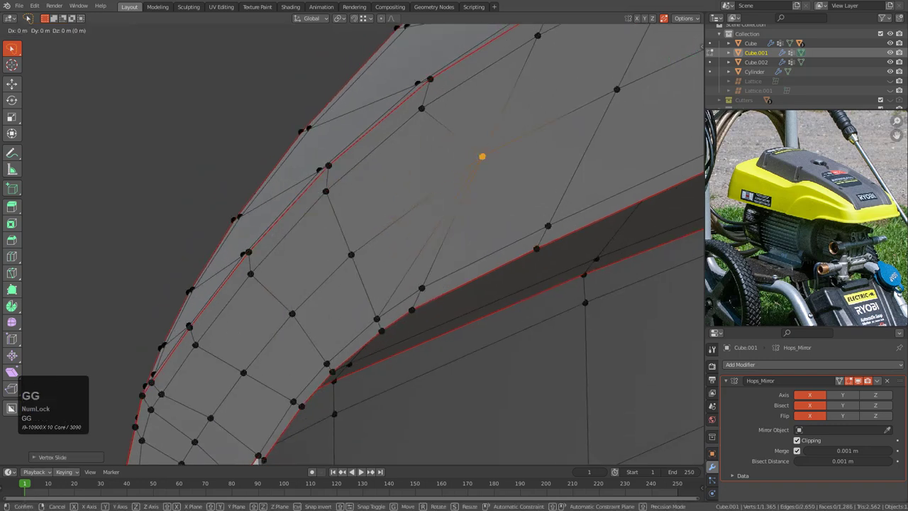
pyautogui.click(431, 173)
# - Slide the lower-crease vertex closer to its support-loop vertex and dissolve the diagonal edge from the middle vertex to the neighbouring support-loop vertex
pyautogui.click(417, 308)
pyautogui.press('g')
pyautogui.press('g')
pyautogui.click(432, 301)
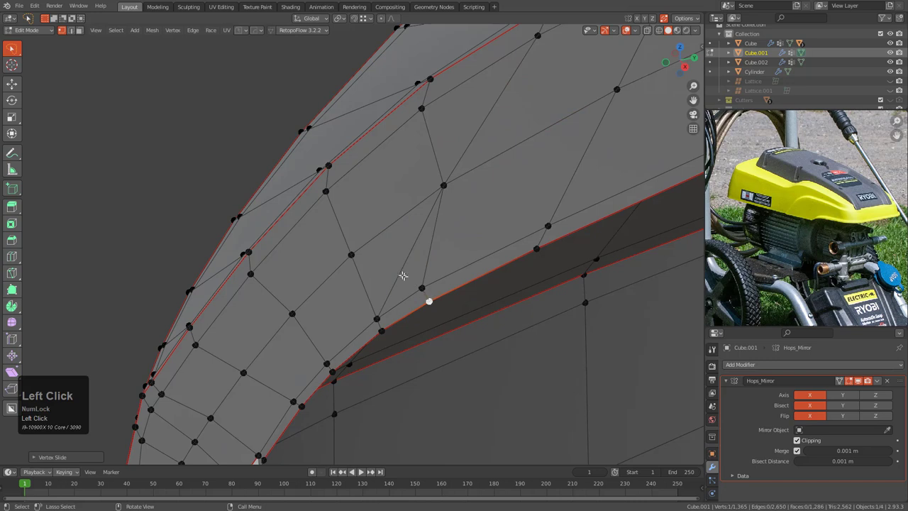
pyautogui.press('2')
pyautogui.click(400, 272)
pyautogui.hotkey('ctrl', 'x')
pyautogui.scroll(-2, 503, 234)
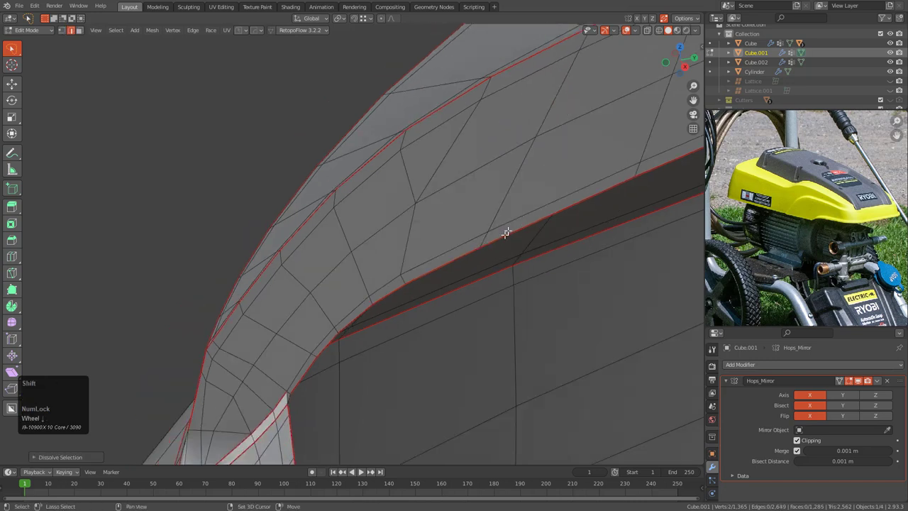
# - Connect the next upper and lower support-loop vertices across the inner wall and dissolve the old diagonal edge beside the connection
pyautogui.keyDown('shift'); pyautogui.scroll(2, 506, 232); pyautogui.keyUp('shift')
pyautogui.press('1')
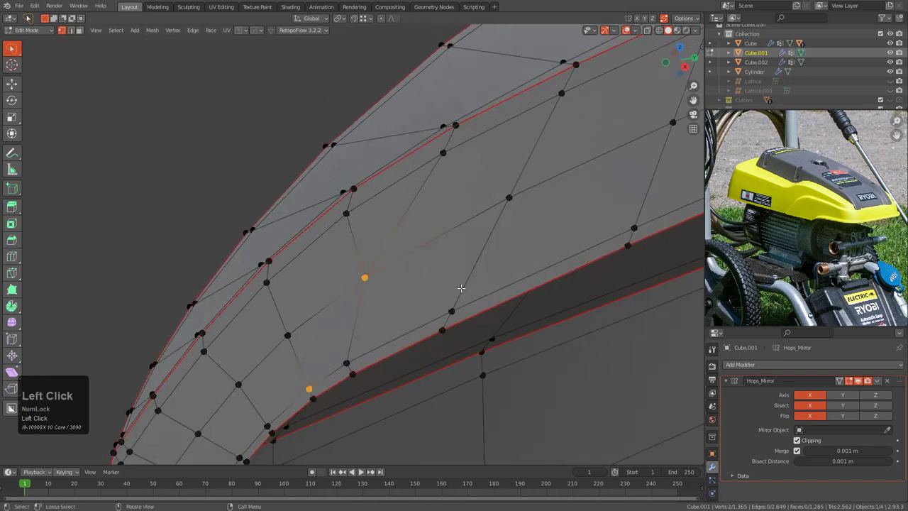
pyautogui.click(452, 308)
pyautogui.press('2')
pyautogui.click(402, 213)
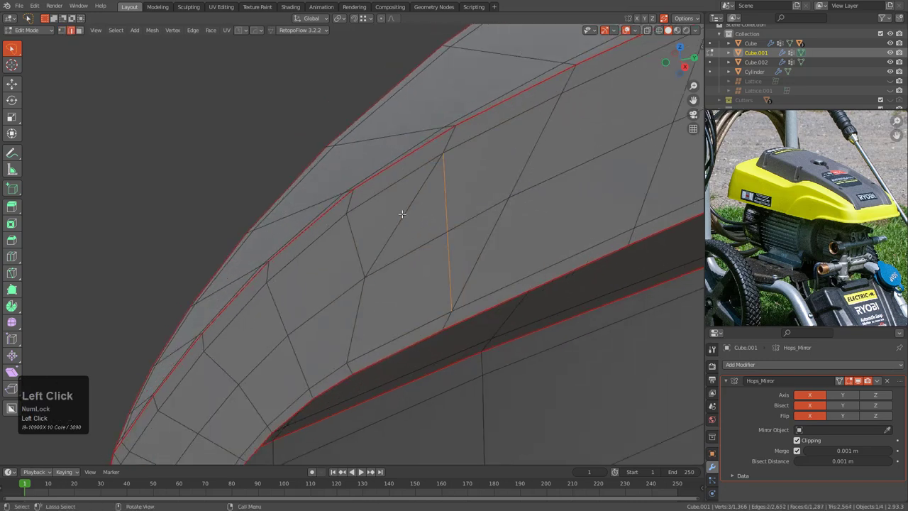
pyautogui.hotkey('ctrl', 'x')
# - Slide the adjacent middle vertex into line with its column and the lower-crease vertex closer under its support-loop vertex
pyautogui.press('1')
pyautogui.click(361, 287)
pyautogui.press('g')
pyautogui.press('g')
pyautogui.click(337, 295)
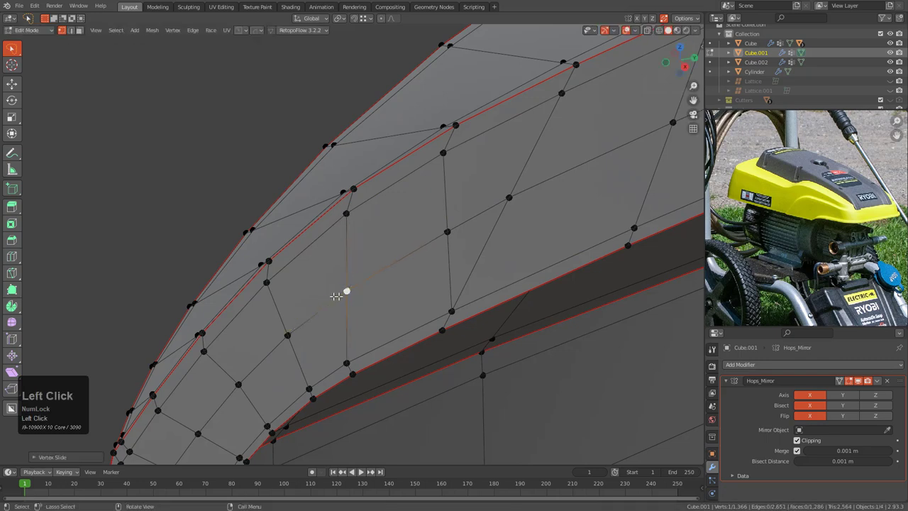
pyautogui.press('g')
pyautogui.press('g')
pyautogui.click(457, 302)
# - Slide the next middle vertex farther up the inner wall, link it to the lower support-loop vertex, and dissolve the old diagonal edge
pyautogui.press('g')
pyautogui.press('g')
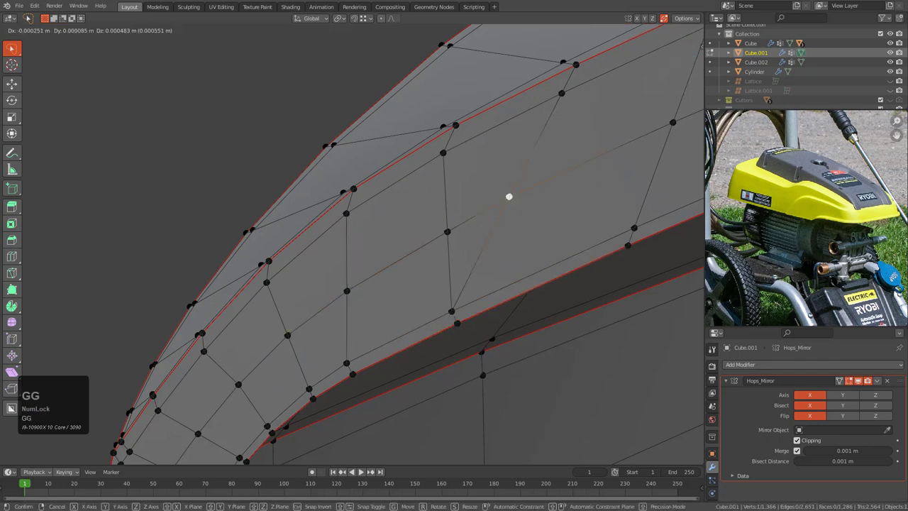
pyautogui.click(609, 197)
pyautogui.click(628, 227)
pyautogui.press('g')
pyautogui.press('g')
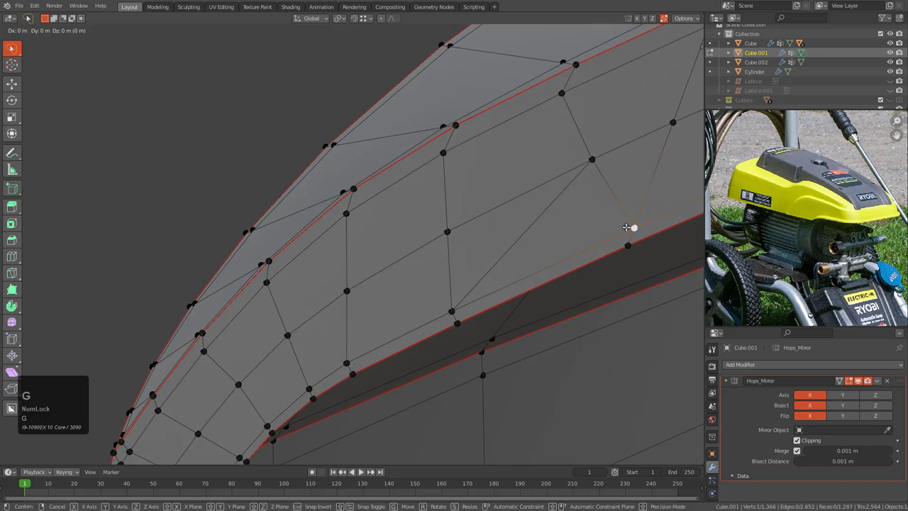
pyautogui.click(614, 227)
pyautogui.press('2')
pyautogui.click(545, 222)
# - Slide the middle vertex on the edge across the notch wall onto the crease vertex beside it to merge them
pyautogui.keyDown('shift'); pyautogui.moveTo(442, 296); pyautogui.dragTo(451, 248, button='middle'); pyautogui.keyUp('shift')
pyautogui.moveTo(451, 248); pyautogui.dragTo(480, 243, button='middle')
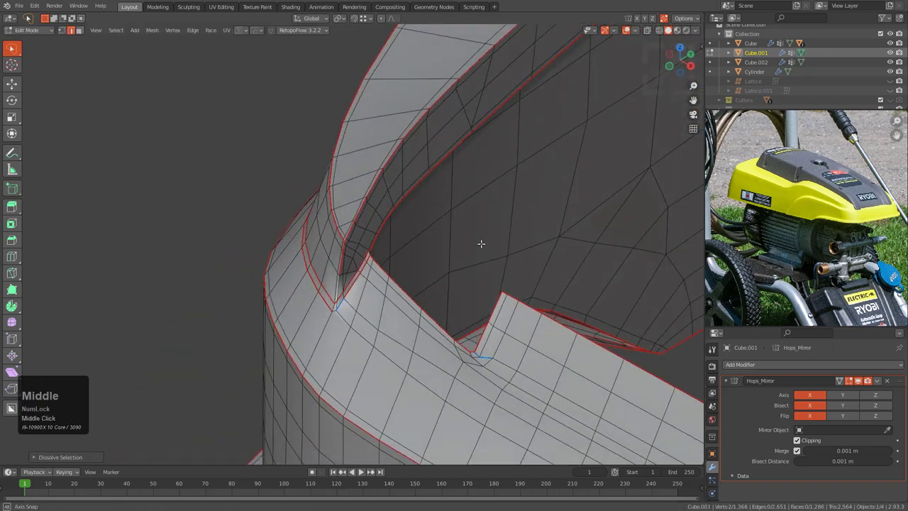
pyautogui.scroll(2, 480, 243)
pyautogui.press('Tab')
pyautogui.moveTo(365, 358); pyautogui.dragTo(454, 260, button='middle')
pyautogui.scroll(1, 464, 244)
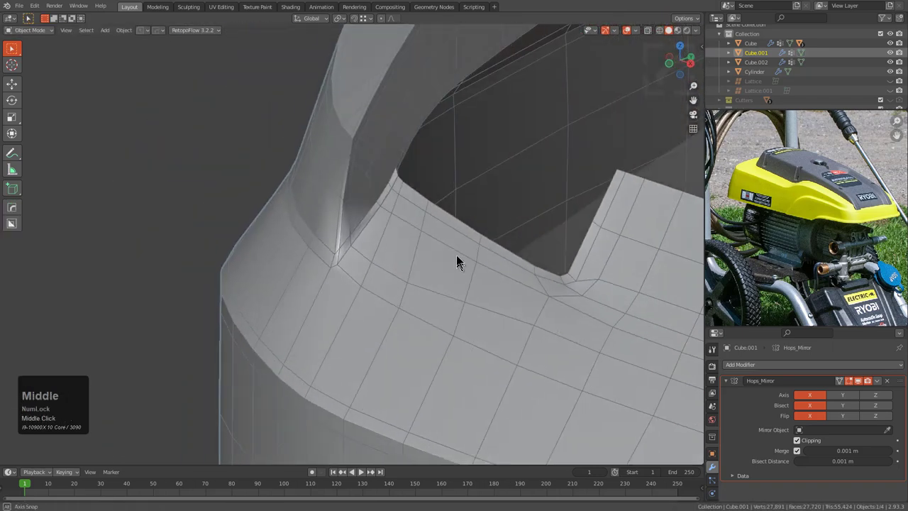
pyautogui.press('Tab')
pyautogui.scroll(4, 392, 285)
pyautogui.scroll(-2, 392, 285)
pyautogui.moveTo(392, 285); pyautogui.dragTo(345, 265, button='middle')
pyautogui.scroll(-1, 345, 265)
pyautogui.keyDown('shift'); pyautogui.moveTo(351, 212); pyautogui.dragTo(365, 304, button='middle'); pyautogui.keyUp('shift')
pyautogui.scroll(3, 366, 303)
pyautogui.scroll(1, 385, 312)
pyautogui.press('1')
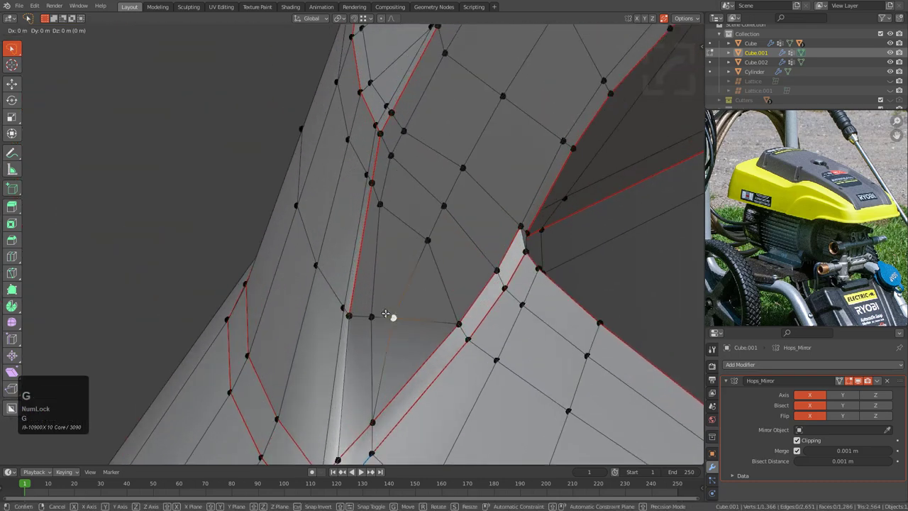
pyautogui.press('g')
pyautogui.press('g')
pyautogui.click(440, 286)
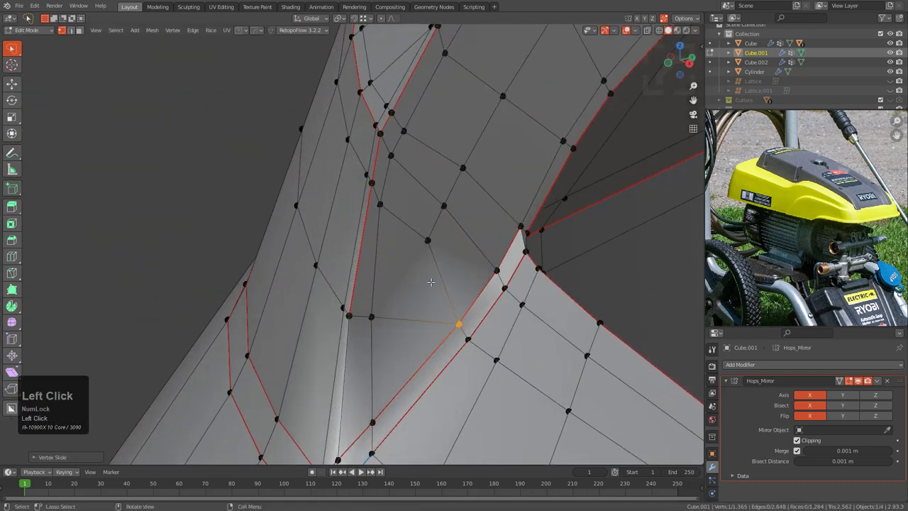
pyautogui.click(424, 239)
pyautogui.press('g')
pyautogui.press('g')
pyautogui.rightClick(429, 240)
# - Slide the outer crease's end vertex at the notch's lower corner to tighten the corner
pyautogui.scroll(1, 430, 247)
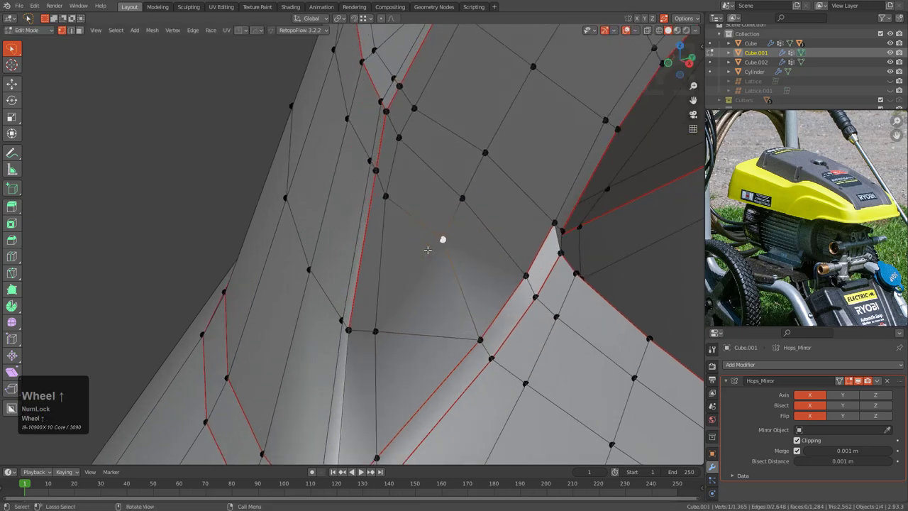
pyautogui.scroll(-1, 426, 284)
pyautogui.scroll(-2, 397, 261)
pyautogui.moveTo(391, 278)
pyautogui.mouseDown(button='middle')
pyautogui.moveTo(381, 287)
pyautogui.moveTo(403, 282)
pyautogui.mouseUp(button='middle')
pyautogui.keyDown('shift'); pyautogui.moveTo(386, 247); pyautogui.dragTo(385, 278, button='middle'); pyautogui.keyUp('shift')
pyautogui.scroll(4, 385, 278)
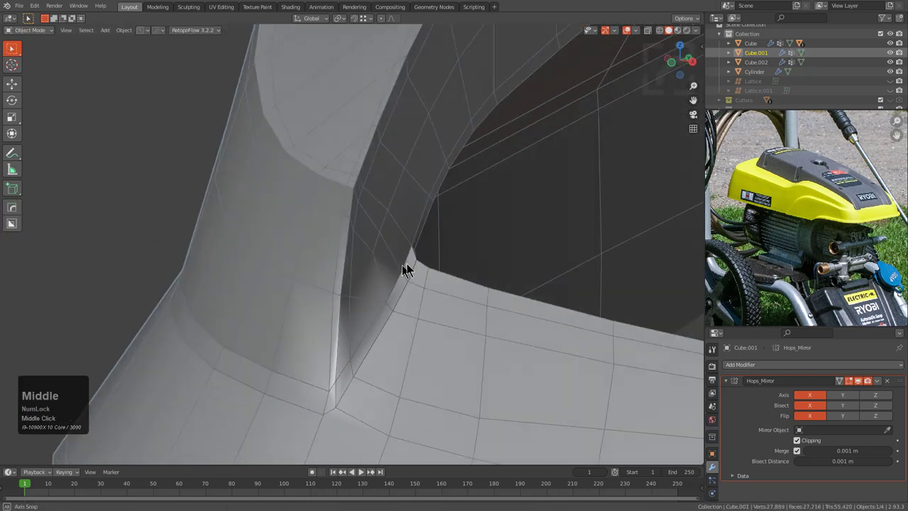
pyautogui.scroll(-2, 384, 307)
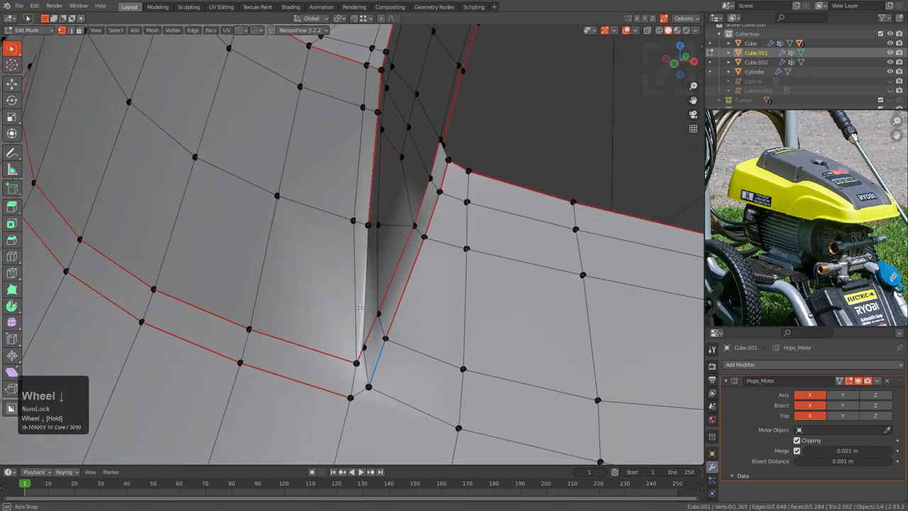
pyautogui.press('g')
pyautogui.press('g')
pyautogui.click(361, 361)
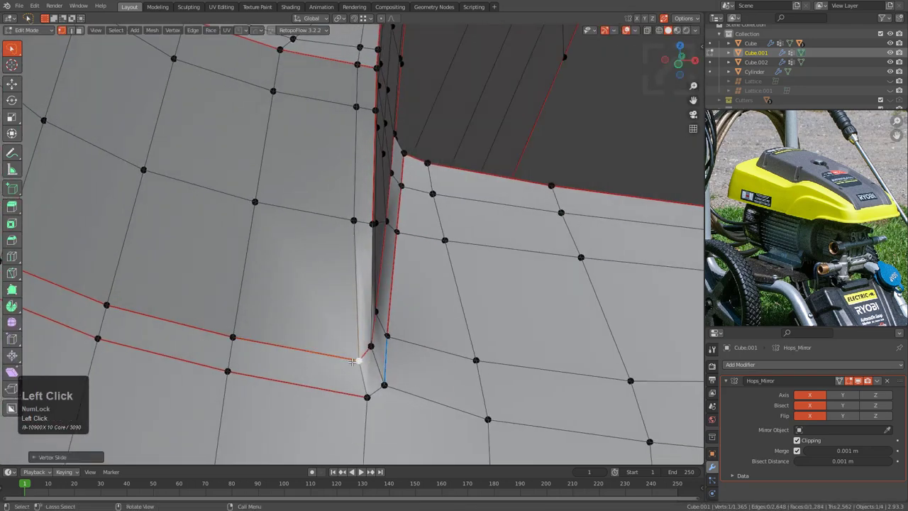
# - Clear the edge marks from the entire lower body shell mesh
pyautogui.press('a')
pyautogui.moveTo(360, 361); pyautogui.dragTo(404, 312, button='middle')
pyautogui.press('q')
pyautogui.click(373, 308)
pyautogui.hotkey('alt', 'a')
pyautogui.scroll(-2, 383, 280)
pyautogui.press('Tab')
pyautogui.scroll(-2, 450, 300)
pyautogui.press('Tab')
# - Dissolve alternate edge loops running down through the lower bend of the side step
pyautogui.keyDown('shift'); pyautogui.moveTo(404, 312); pyautogui.dragTo(397, 174, button='middle'); pyautogui.keyUp('shift')
pyautogui.scroll(-3, 381, 307)
pyautogui.scroll(2, 417, 244)
pyautogui.scroll(3, 504, 235)
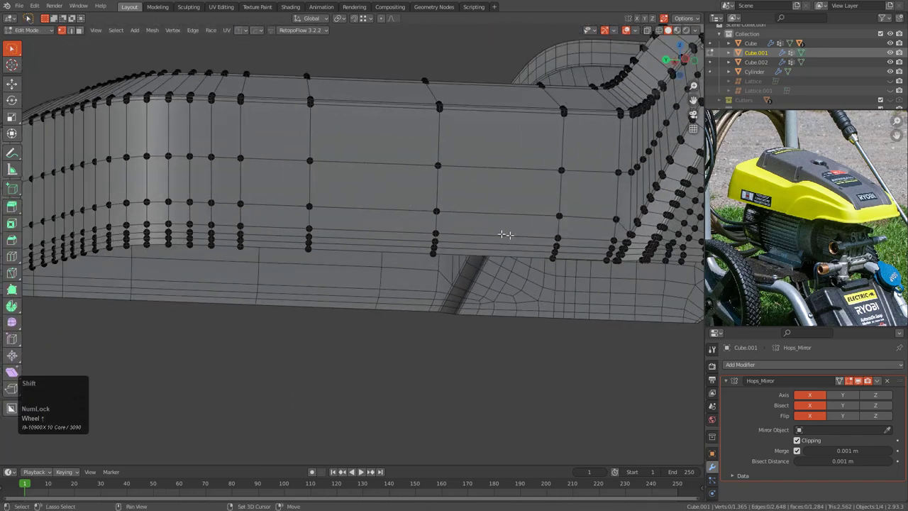
pyautogui.keyDown('shift'); pyautogui.moveTo(504, 234); pyautogui.dragTo(411, 245, button='middle'); pyautogui.keyUp('shift')
pyautogui.scroll(2, 531, 267)
pyautogui.moveTo(531, 267); pyautogui.dragTo(333, 280, button='middle')
pyautogui.scroll(2, 334, 280)
pyautogui.scroll(-3, 340, 262)
pyautogui.moveTo(348, 206); pyautogui.dragTo(360, 245, button='middle')
pyautogui.press('2')
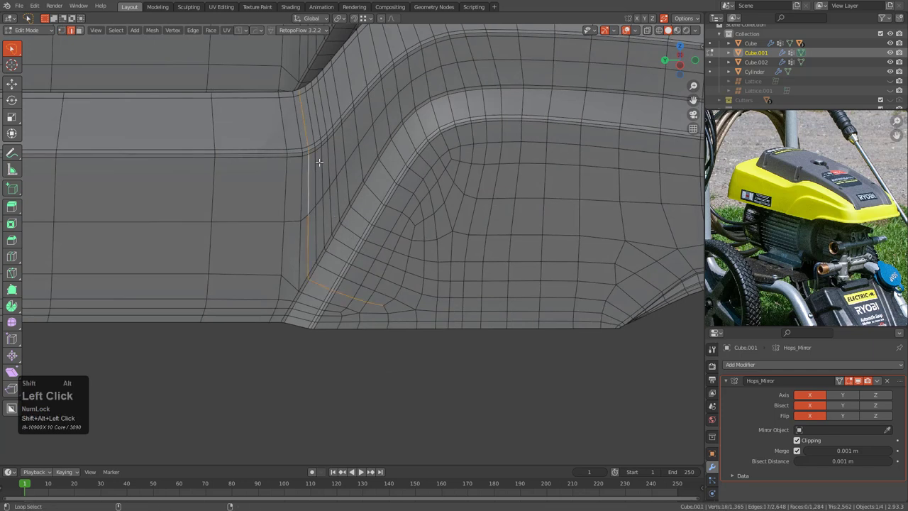
pyautogui.scroll(-2, 365, 259)
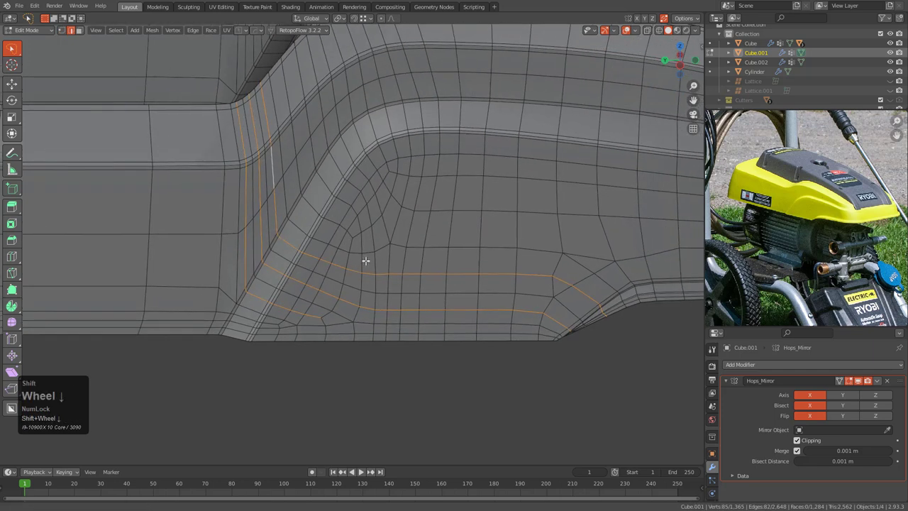
pyautogui.hotkey('ctrl', 'x')
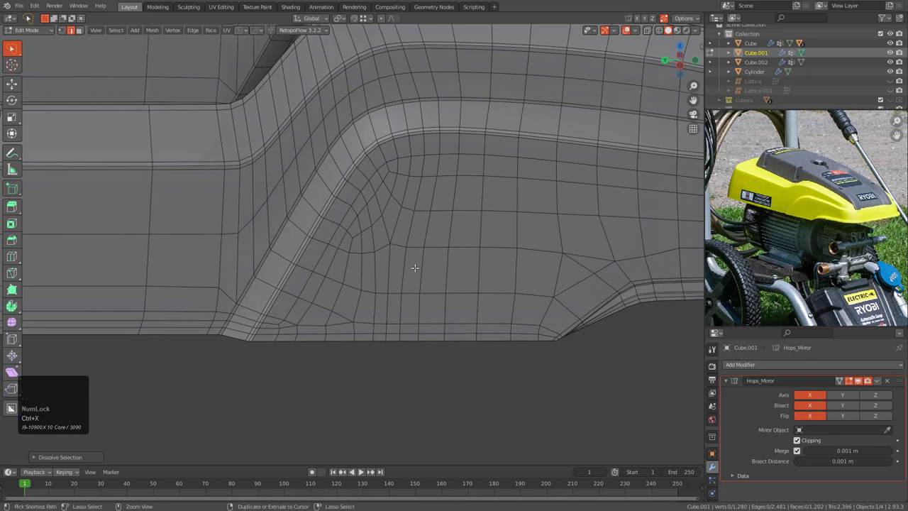
pyautogui.keyDown('alt'); pyautogui.click(414, 268); pyautogui.keyUp('alt')
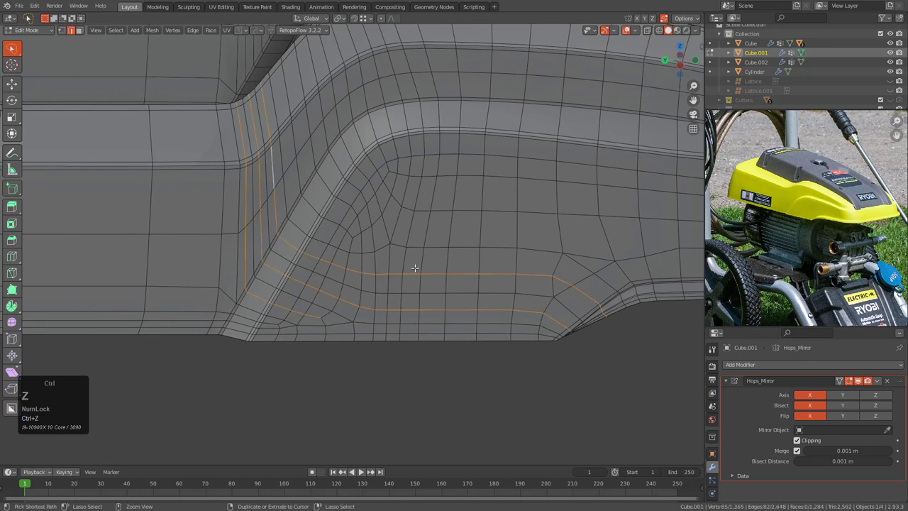
pyautogui.hotkey('ctrl', 'x')
# - Dissolve alternate edge loops crossing the lip around the side step's upper bend and slope
pyautogui.scroll(-2, 414, 231)
pyautogui.moveTo(393, 247); pyautogui.dragTo(330, 101, button='middle')
pyautogui.scroll(3, 384, 271)
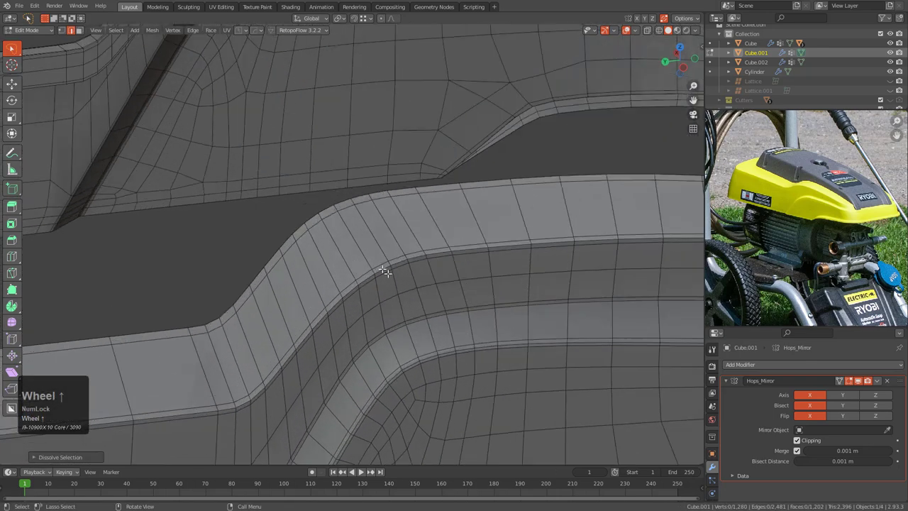
pyautogui.keyDown('alt'); pyautogui.click(391, 233); pyautogui.keyUp('alt')
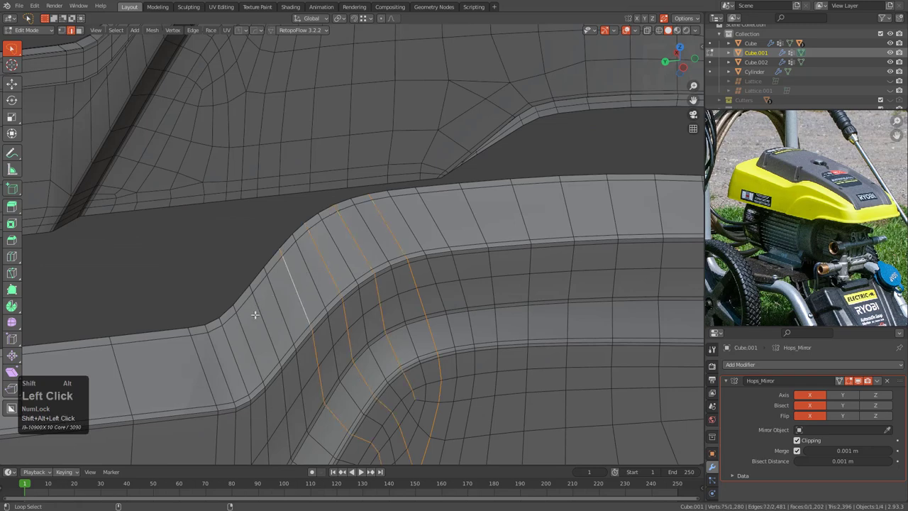
pyautogui.scroll(-3, 340, 77)
pyautogui.scroll(2, 405, 287)
pyautogui.hotkey('ctrl', 'x')
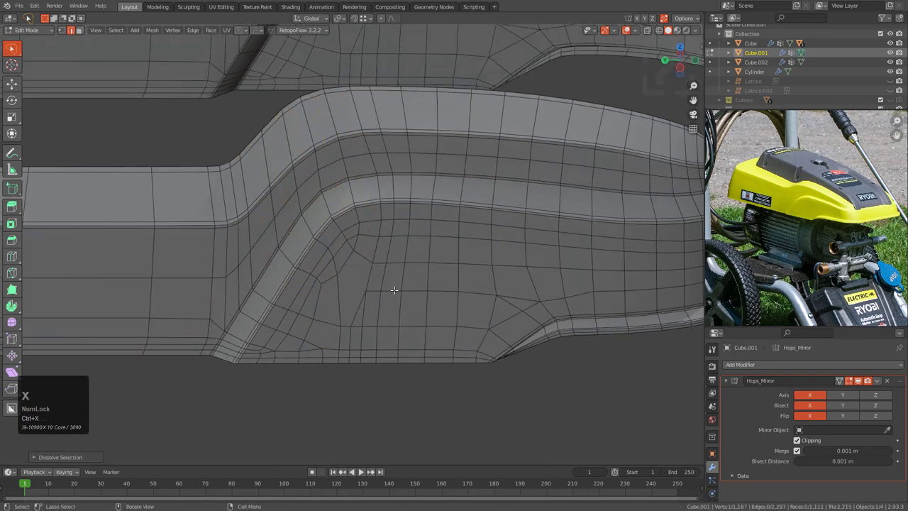
# - Leave mesh editing, add a level 1 Subdivision modifier to the lower body shell, and open the viewport display options
pyautogui.press('Tab')
pyautogui.moveTo(414, 279)
pyautogui.mouseDown(button='middle')
pyautogui.moveTo(472, 263)
pyautogui.moveTo(444, 256)
pyautogui.moveTo(439, 274)
pyautogui.moveTo(397, 275)
pyautogui.mouseUp(button='middle')
pyautogui.hotkey('ctrl', '1')
pyautogui.scroll(-2, 421, 281)
pyautogui.scroll(-2, 421, 281)
pyautogui.hotkey('alt', 'v')
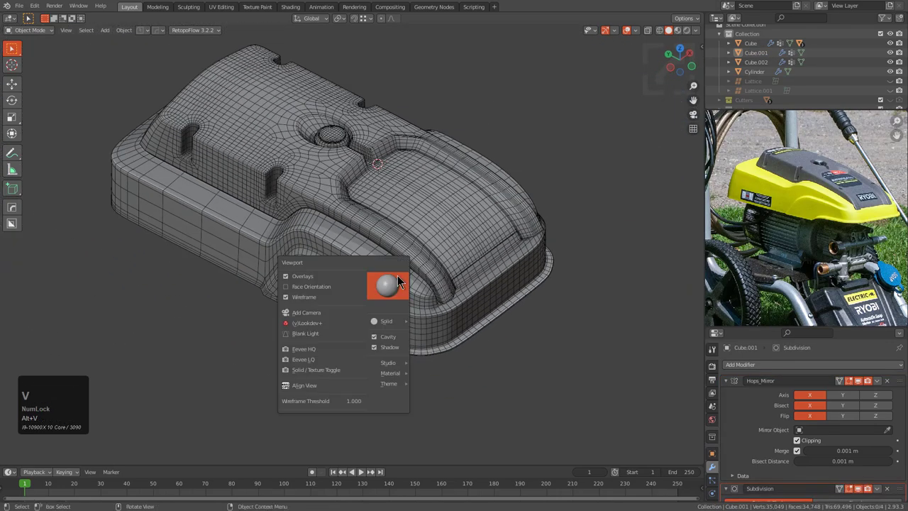
# - Start editing the top cover mesh and slide the lengthwise edge path beside the recess floor's centre line sideways
pyautogui.click(448, 238)
pyautogui.keyDown('shift'); pyautogui.moveTo(455, 253); pyautogui.dragTo(373, 273, button='middle'); pyautogui.keyUp('shift')
pyautogui.scroll(2, 461, 293)
pyautogui.press('Tab')
pyautogui.scroll(2, 334, 245)
pyautogui.keyDown('alt'); pyautogui.click(367, 407); pyautogui.keyUp('alt')
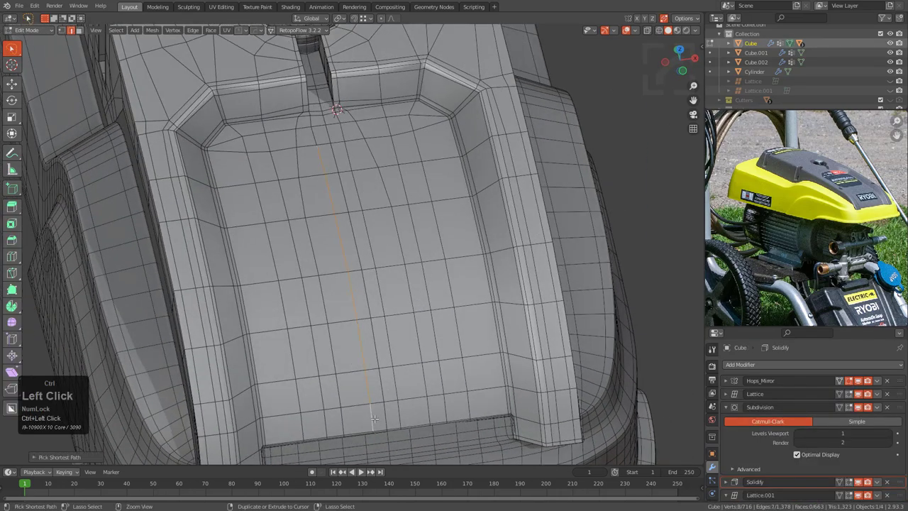
pyautogui.press('g')
pyautogui.press('g')
pyautogui.click(361, 423)
# - Slide the recess floor vertex near the slot opening sideways to even out the surrounding faces
pyautogui.keyDown('shift'); pyautogui.moveTo(315, 204); pyautogui.dragTo(391, 289, button='middle'); pyautogui.keyUp('shift')
pyautogui.scroll(4, 390, 289)
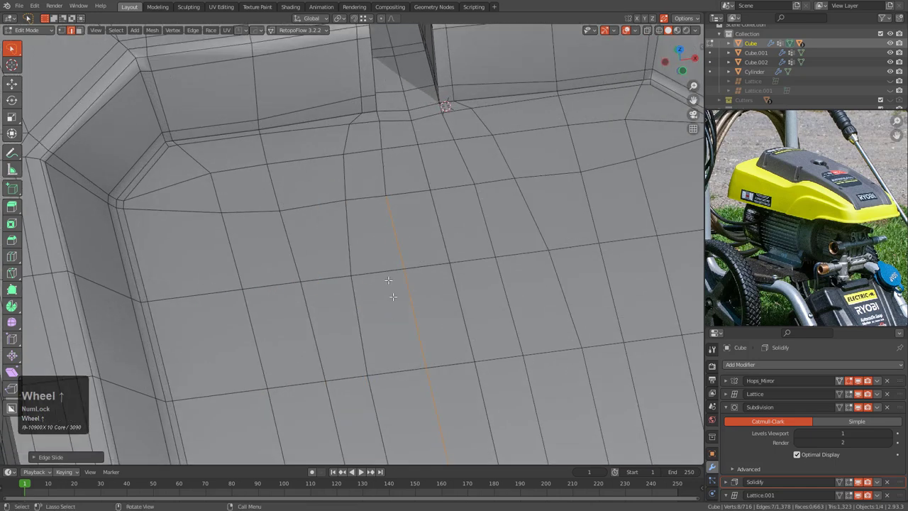
pyautogui.press('1')
pyautogui.click(345, 154)
pyautogui.press('g')
pyautogui.press('g')
pyautogui.click(339, 155)
# - Slide the short edge on the recess wall just beside the slot opening slightly down toward the floor
pyautogui.keyDown('shift'); pyautogui.moveTo(358, 243); pyautogui.dragTo(364, 305, button='middle'); pyautogui.keyUp('shift')
pyautogui.scroll(2, 364, 305)
pyautogui.moveTo(397, 304); pyautogui.dragTo(326, 244, button='middle')
pyautogui.scroll(2, 326, 244)
pyautogui.click(329, 152)
pyautogui.press('g')
pyautogui.press('g')
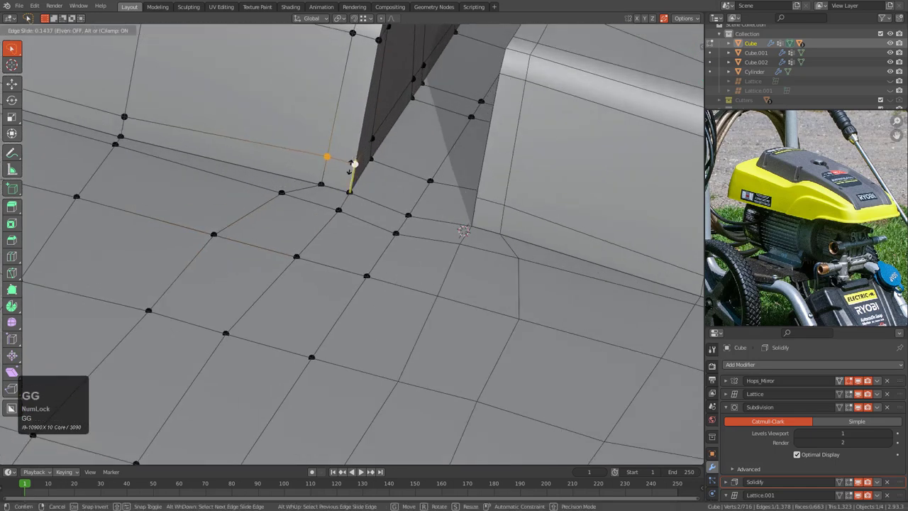
pyautogui.click(352, 167)
# - Slide the vertex at the foot of that recess wall sideways, away from the slot opening
pyautogui.click(300, 188)
pyautogui.click(322, 183)
pyautogui.press('g')
pyautogui.click(305, 180)
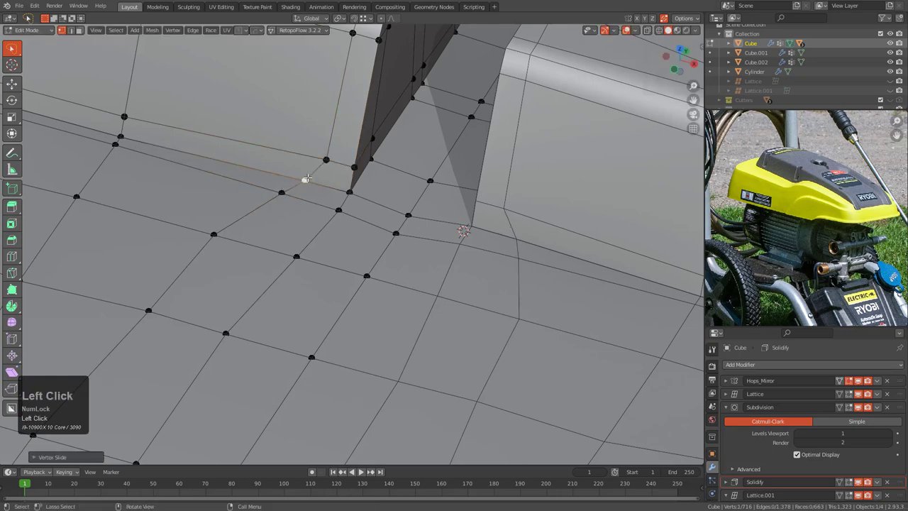
# - Leave mesh editing and move the top cover's Subdivision modifier below Lattice.001, to the end of the stack
pyautogui.press('Tab')
pyautogui.scroll(-6, 348, 279)
pyautogui.hotkey('alt', 'a')
pyautogui.moveTo(466, 312); pyautogui.dragTo(444, 280, button='middle')
pyautogui.click(339, 165)
pyautogui.click(787, 454)
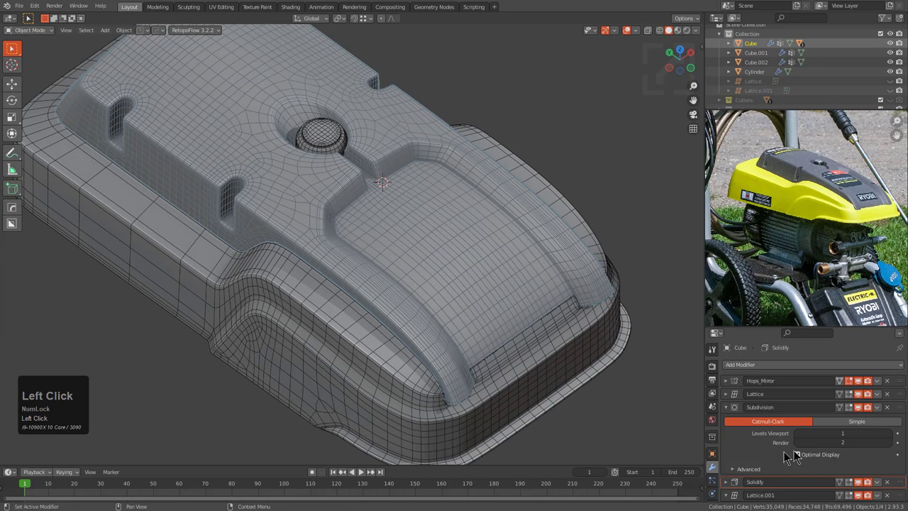
pyautogui.scroll(-2, 839, 465)
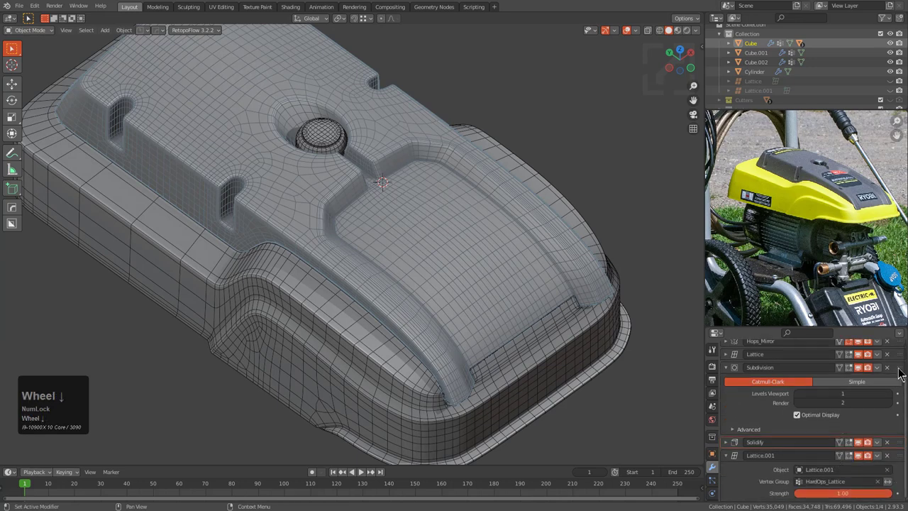
pyautogui.moveTo(899, 373); pyautogui.dragTo(898, 490)
pyautogui.hotkey('alt', 'a')
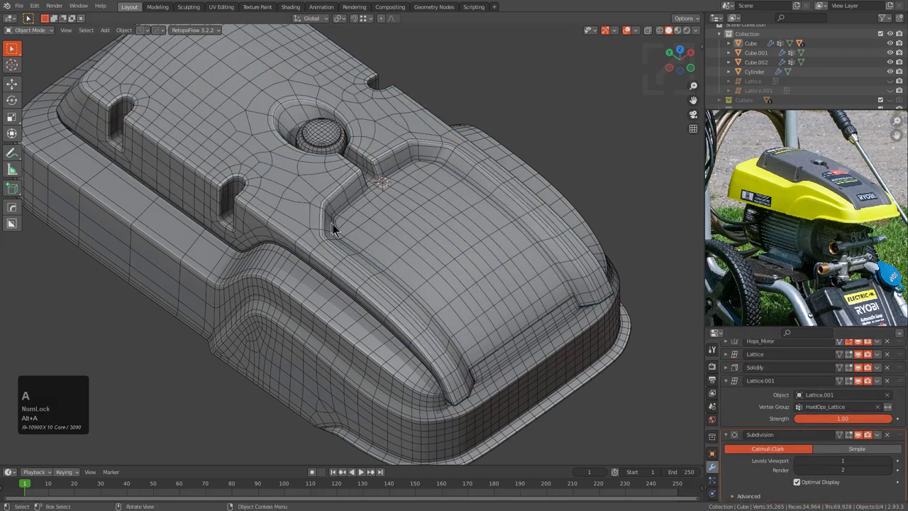
# - Try the lower body shell's Subdivision modifier ahead of Hops_Mirror, and put the mirror back first in the stack
pyautogui.moveTo(332, 229); pyautogui.dragTo(258, 173, button='middle')
pyautogui.keyDown('shift'); pyautogui.moveTo(330, 247); pyautogui.dragTo(366, 298, button='middle'); pyautogui.keyUp('shift')
pyautogui.click(366, 300)
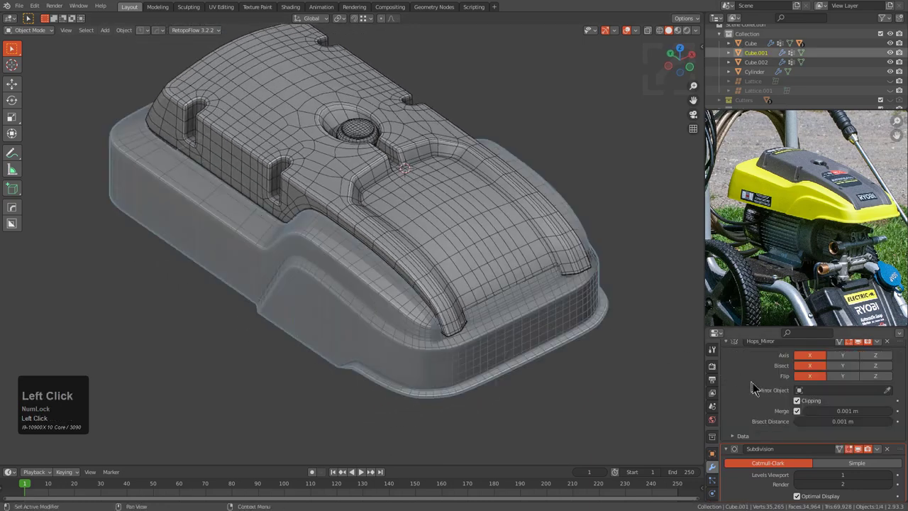
pyautogui.scroll(-1, 780, 414)
pyautogui.scroll(4, 780, 415)
pyautogui.click(726, 381)
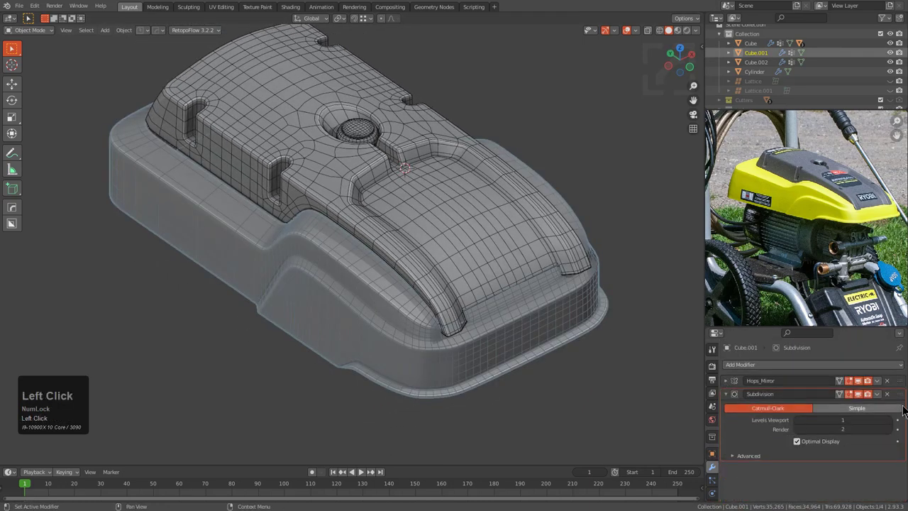
pyautogui.moveTo(899, 394); pyautogui.dragTo(899, 377)
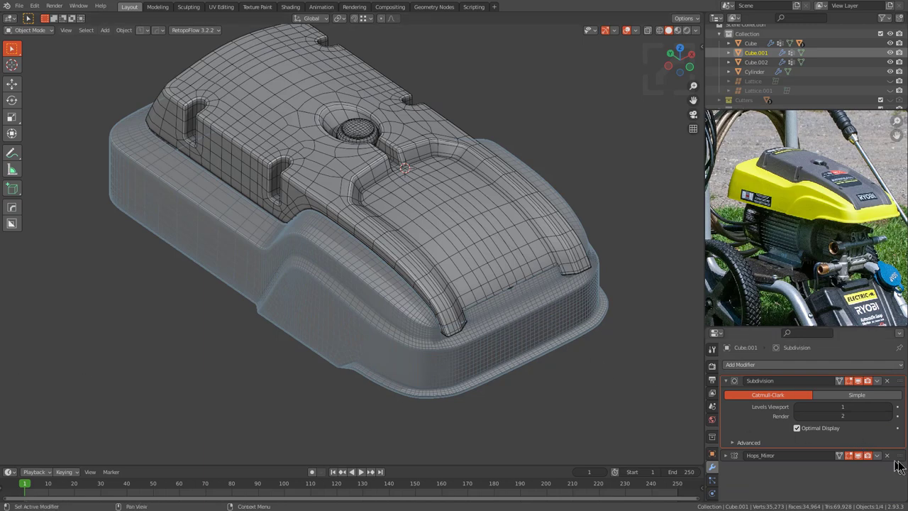
pyautogui.moveTo(897, 455); pyautogui.dragTo(881, 381)
pyautogui.hotkey('alt', 'a')
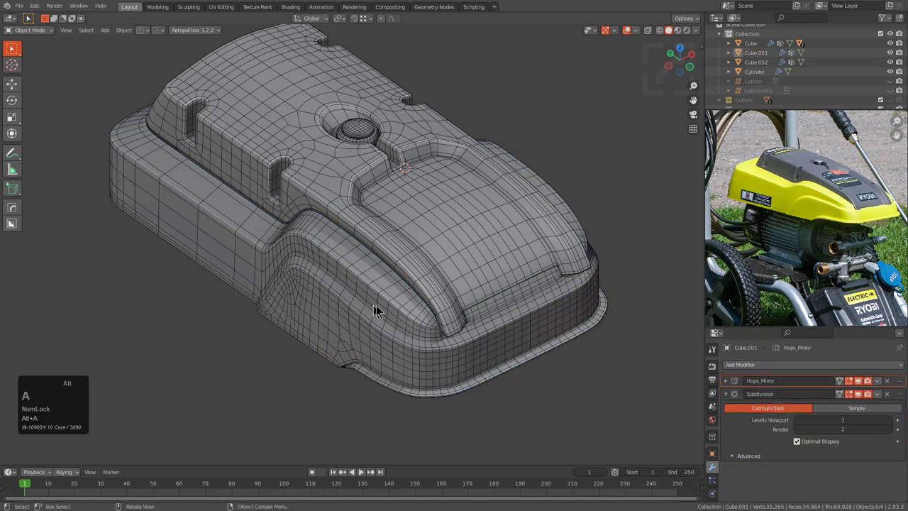
# - Start editing the lower body shell's mesh and view its rounded front corner from directly above
pyautogui.keyDown('shift'); pyautogui.moveTo(376, 305); pyautogui.dragTo(429, 276, button='middle'); pyautogui.keyUp('shift')
pyautogui.scroll(6, 350, 284)
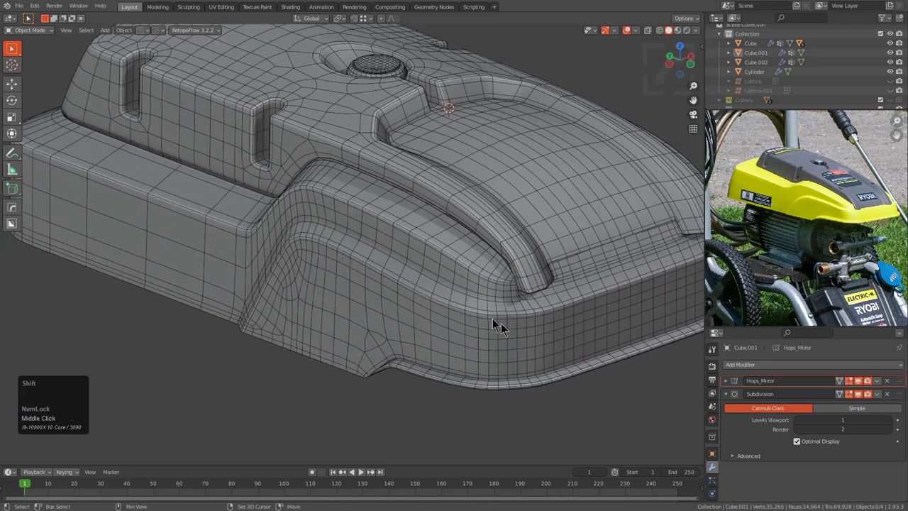
pyautogui.keyDown('shift'); pyautogui.moveTo(523, 330); pyautogui.dragTo(482, 296, button='middle'); pyautogui.keyUp('shift')
pyautogui.scroll(2, 516, 294)
pyautogui.scroll(1, 517, 296)
pyautogui.press('Tab')
pyautogui.moveTo(505, 327); pyautogui.dragTo(428, 287, button='middle')
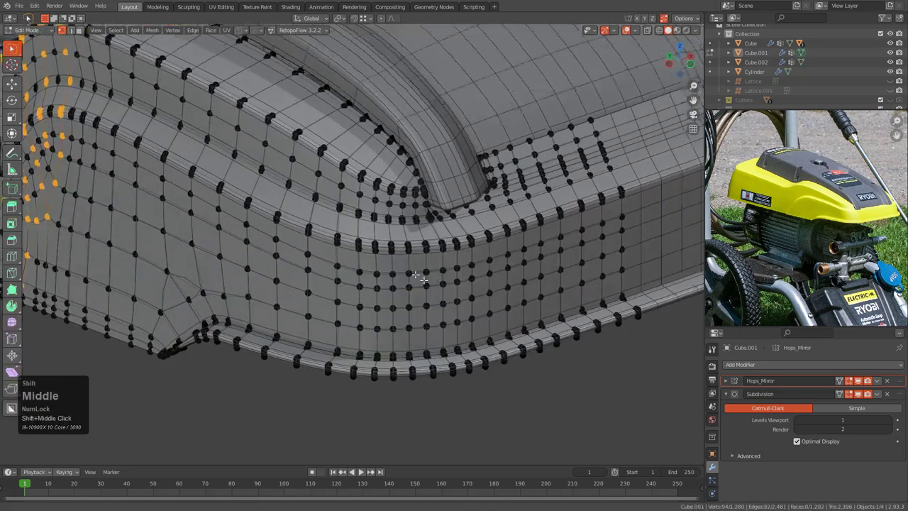
pyautogui.scroll(2, 428, 288)
pyautogui.press('KP_7')
pyautogui.scroll(-5, 428, 288)
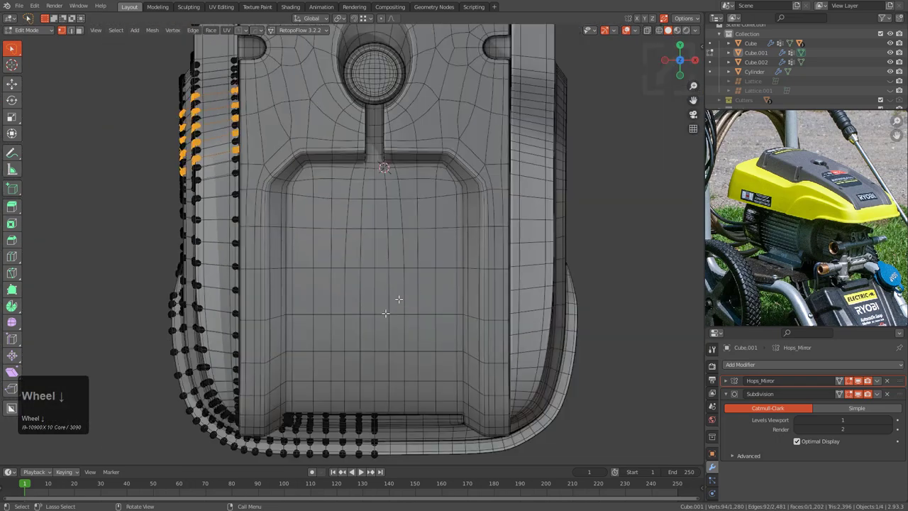
pyautogui.keyDown('shift'); pyautogui.moveTo(355, 370); pyautogui.dragTo(517, 257, button='middle'); pyautogui.keyUp('shift')
pyautogui.scroll(4, 517, 257)
pyautogui.keyDown('shift'); pyautogui.moveTo(476, 319); pyautogui.dragTo(438, 211, button='middle'); pyautogui.keyUp('shift')
pyautogui.scroll(2, 438, 212)
pyautogui.scroll(2, 391, 296)
# - Dissolve three alternate edge loops around the shell's rounded front corner, isolate the shell, and leave mesh editing
pyautogui.press('2')
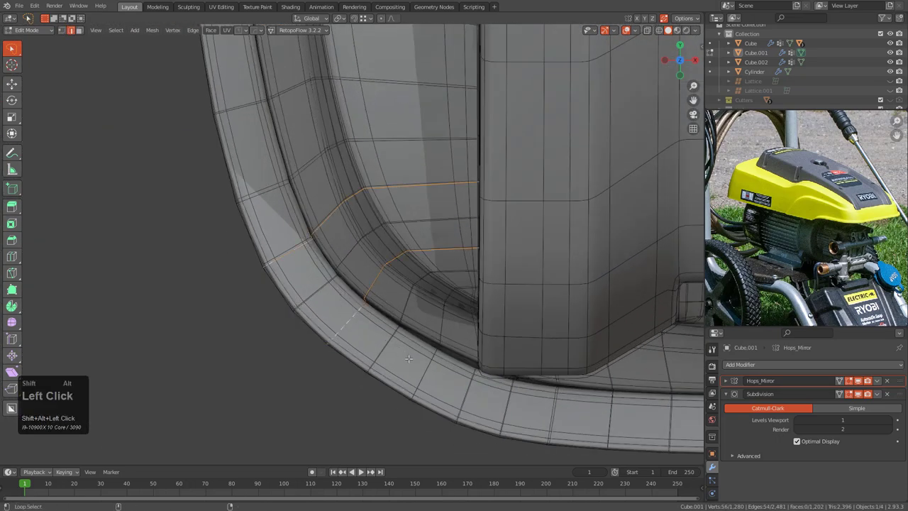
pyautogui.scroll(-2, 426, 362)
pyautogui.moveTo(415, 359); pyautogui.dragTo(450, 234, button='middle')
pyautogui.hotkey('ctrl', 'x')
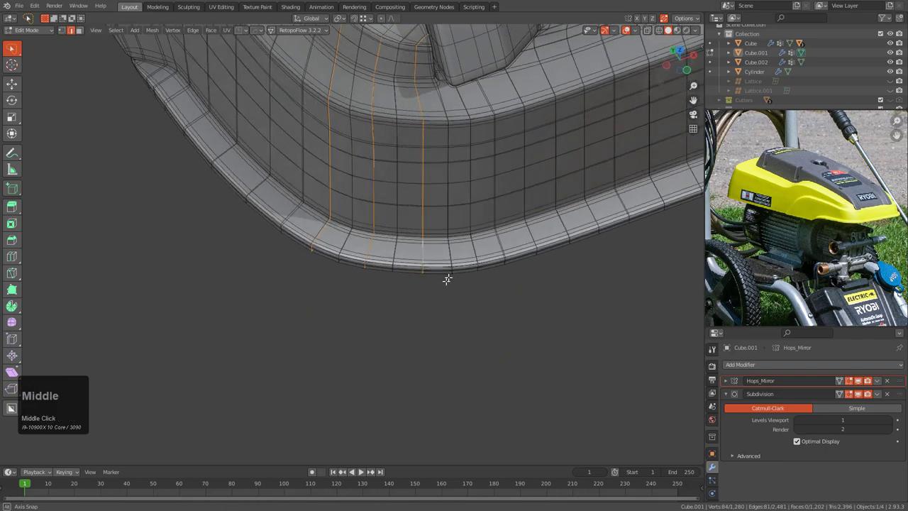
pyautogui.scroll(-2, 454, 358)
pyautogui.moveTo(454, 358); pyautogui.dragTo(340, 248, button='middle')
pyautogui.hotkey('alt', 'z')
pyautogui.press('KP_Divide')
pyautogui.scroll(2, 427, 355)
pyautogui.scroll(2, 379, 288)
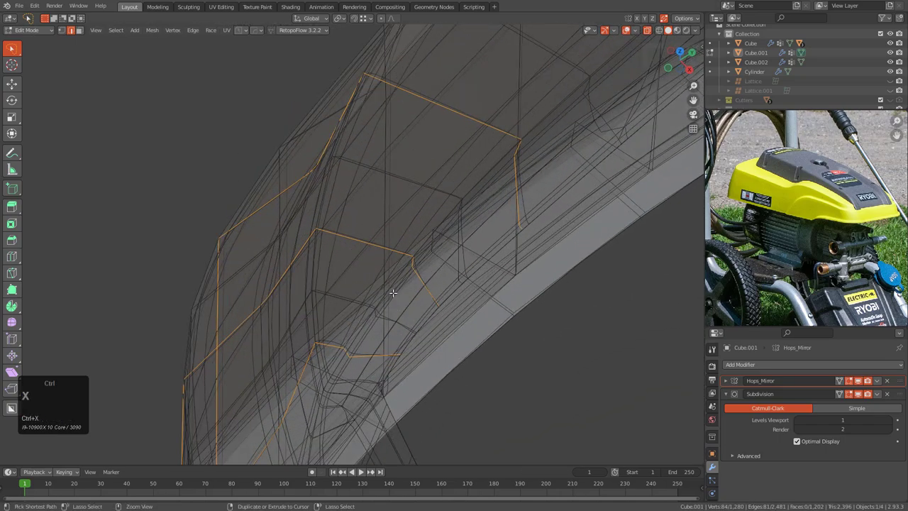
pyautogui.hotkey('ctrl', 'x')
pyautogui.hotkey('alt', 'z')
pyautogui.scroll(-3, 390, 300)
pyautogui.moveTo(389, 302); pyautogui.dragTo(376, 327, button='middle')
pyautogui.press('Tab')
# - Inspect the isolated shell's edge flow around the front corner and notch, and return the other parts to view
pyautogui.scroll(-2, 430, 330)
pyautogui.scroll(2, 426, 335)
pyautogui.scroll(4, 348, 308)
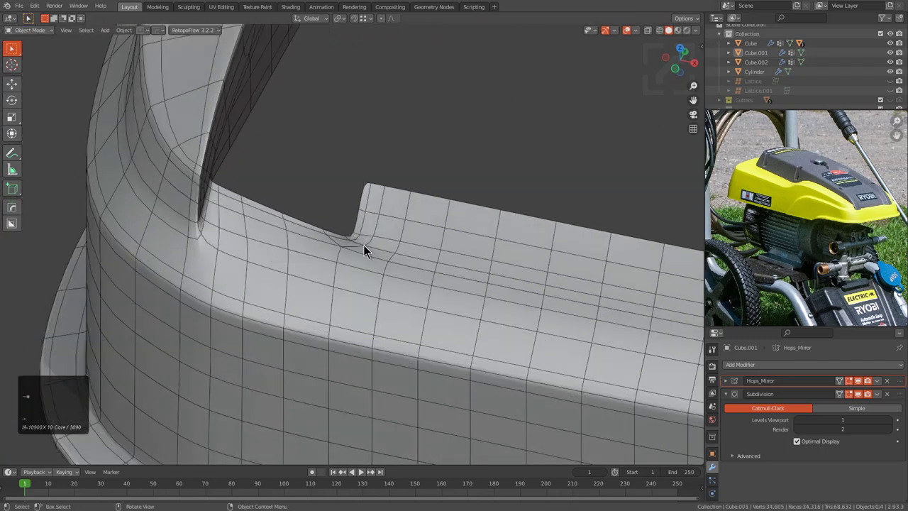
pyautogui.moveTo(363, 249); pyautogui.dragTo(419, 256, button='middle')
pyautogui.hotkey('alt', 'z')
pyautogui.scroll(-2, 397, 276)
pyautogui.hotkey('alt', 'z')
pyautogui.scroll(-1, 397, 258)
pyautogui.keyDown('shift'); pyautogui.moveTo(280, 244); pyautogui.dragTo(345, 236, button='middle'); pyautogui.keyUp('shift')
pyautogui.press('Tab')
pyautogui.press('a')
pyautogui.press('Tab')
pyautogui.hotkey('alt', 'a')
pyautogui.scroll(-4, 345, 237)
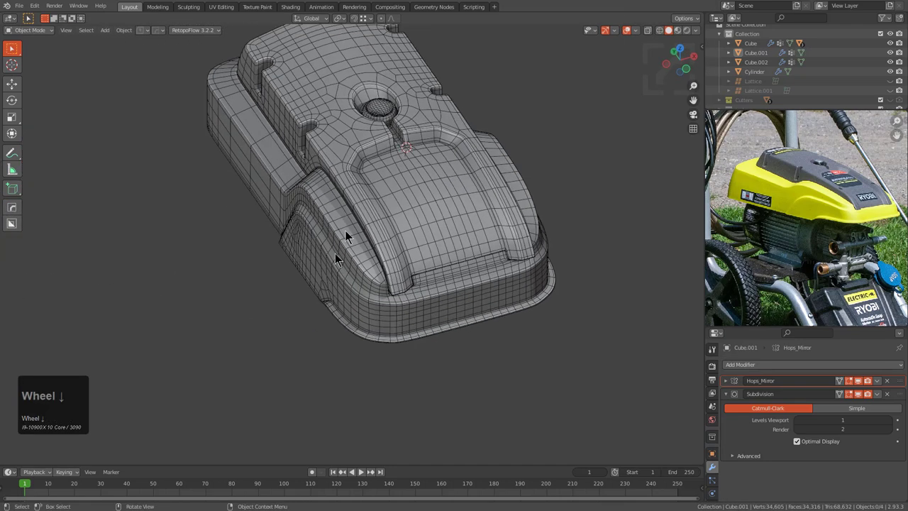
# - Place the 3D cursor in the empty space beside the body and save the file
pyautogui.moveTo(366, 329); pyautogui.dragTo(428, 265, button='middle')
pyautogui.hotkey('ctrl', 's')
pyautogui.keyDown('shift'); pyautogui.rightClick(525, 217); pyautogui.keyUp('shift')
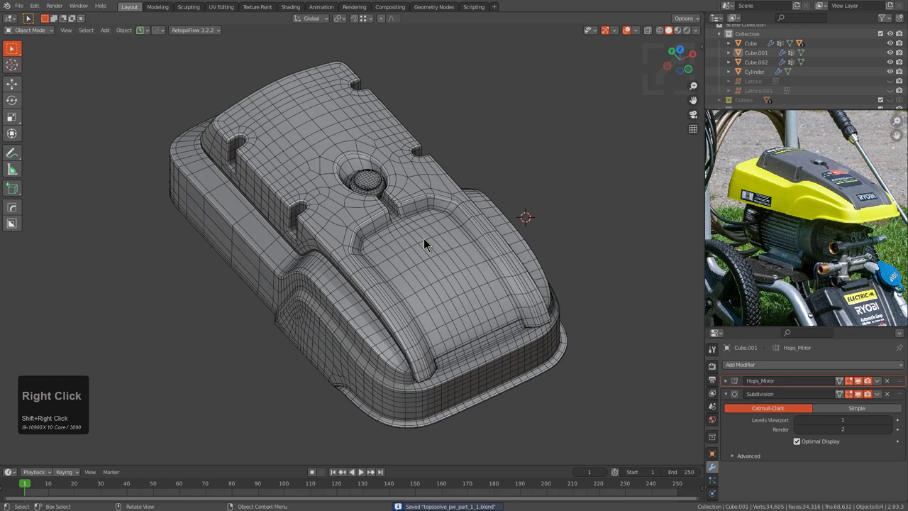
pyautogui.hotkey('ctrl', 's')
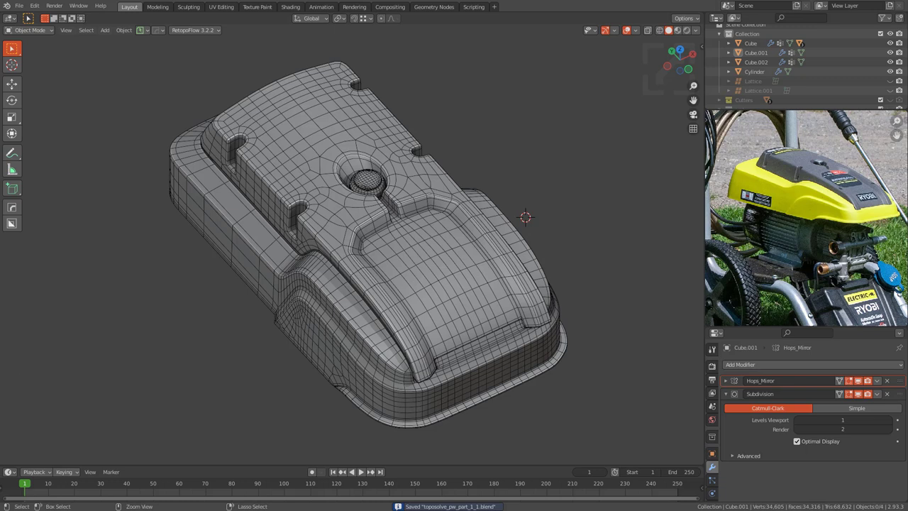
pyautogui.scroll(-1, 352, 252)
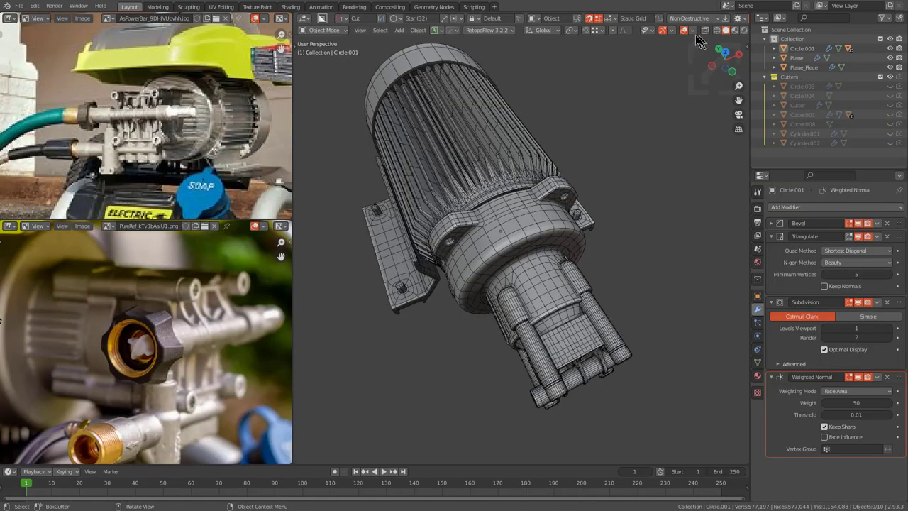
# - Show the 3D cursor, statistics and extras in the motor scene's viewport overlays
pyautogui.click(682, 31)
pyautogui.click(682, 32)
pyautogui.scroll(-1, 701, 32)
pyautogui.click(678, 32)
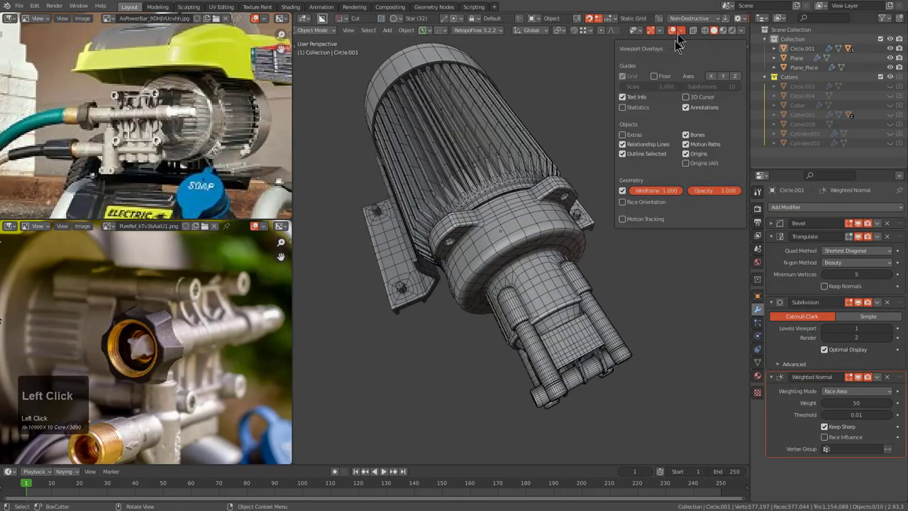
pyautogui.click(685, 97)
pyautogui.click(643, 108)
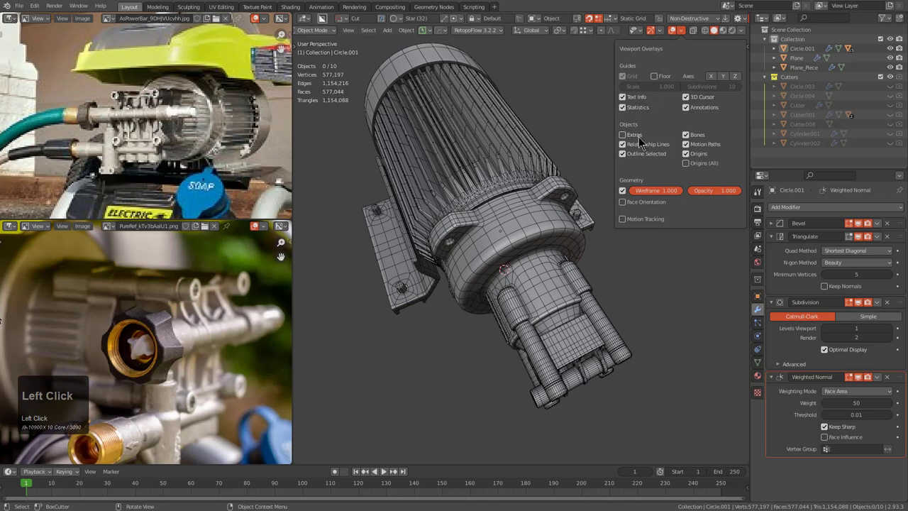
pyautogui.click(639, 135)
pyautogui.scroll(-4, 545, 172)
pyautogui.moveTo(545, 172); pyautogui.dragTo(583, 139, button='middle')
pyautogui.scroll(2, 583, 139)
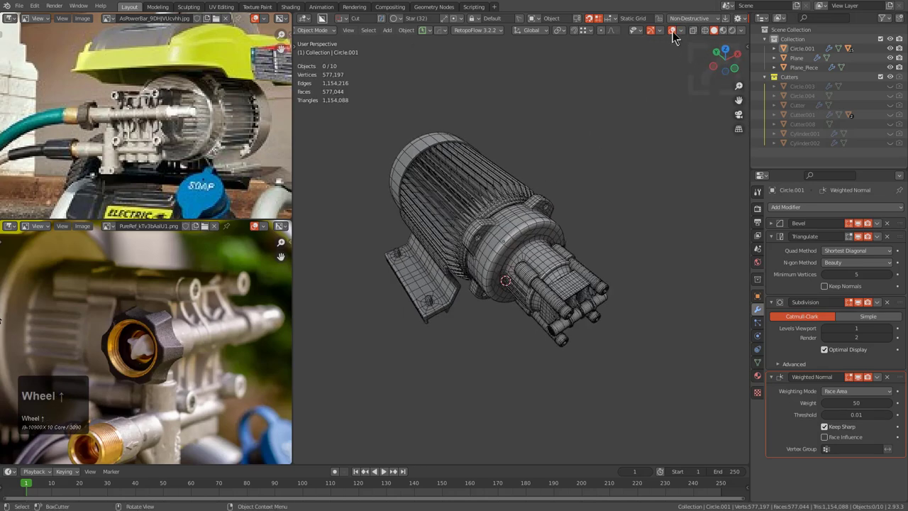
# - Show the floor grid with the X and Y axes and save the motor file
pyautogui.click(679, 32)
pyautogui.click(654, 77)
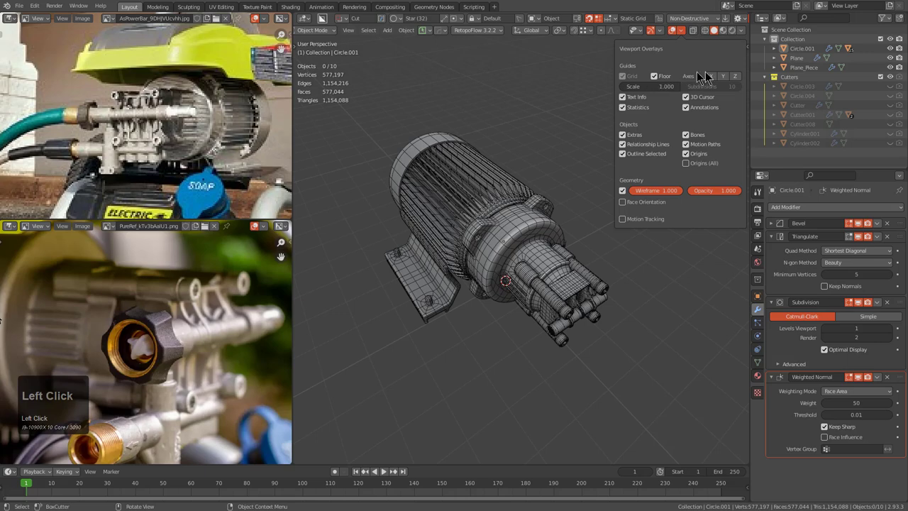
pyautogui.click(711, 77)
pyautogui.click(723, 76)
pyautogui.moveTo(433, 192); pyautogui.dragTo(463, 212, button='middle')
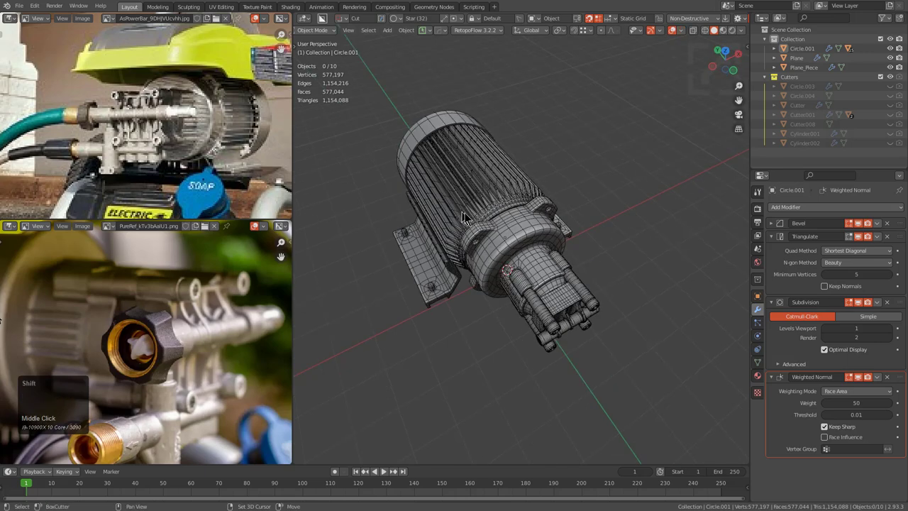
pyautogui.scroll(3, 515, 221)
pyautogui.hotkey('ctrl', 's')
pyautogui.moveTo(571, 256); pyautogui.dragTo(576, 236, button='middle')
pyautogui.keyDown('shift'); pyautogui.moveTo(658, 192); pyautogui.dragTo(656, 191, button='middle'); pyautogui.keyUp('shift')
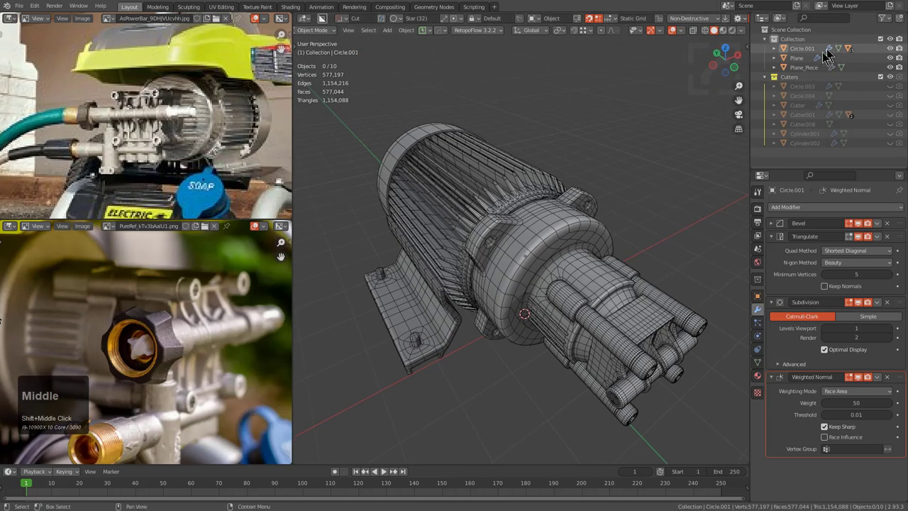
# - Rename the main collection as Motor and collapse the Motor and Cutters collections
pyautogui.click(774, 48)
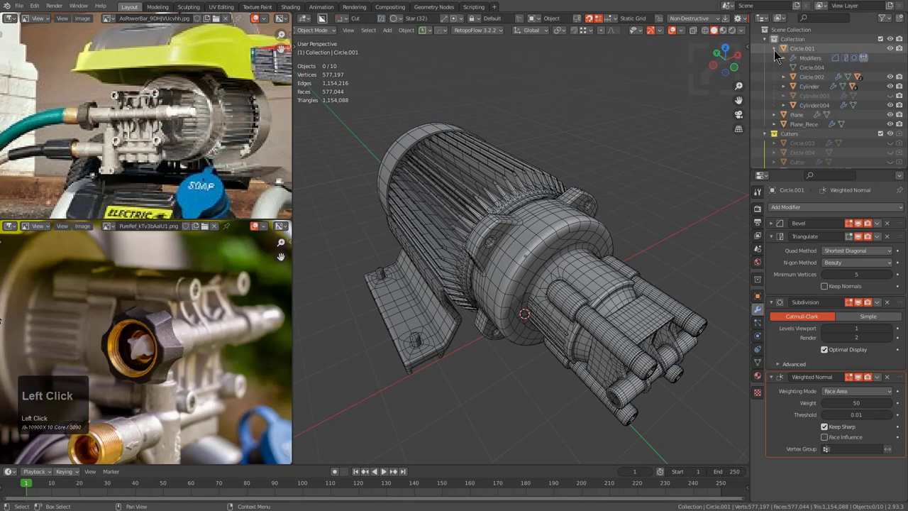
pyautogui.click(773, 48)
pyautogui.doubleClick(792, 38)
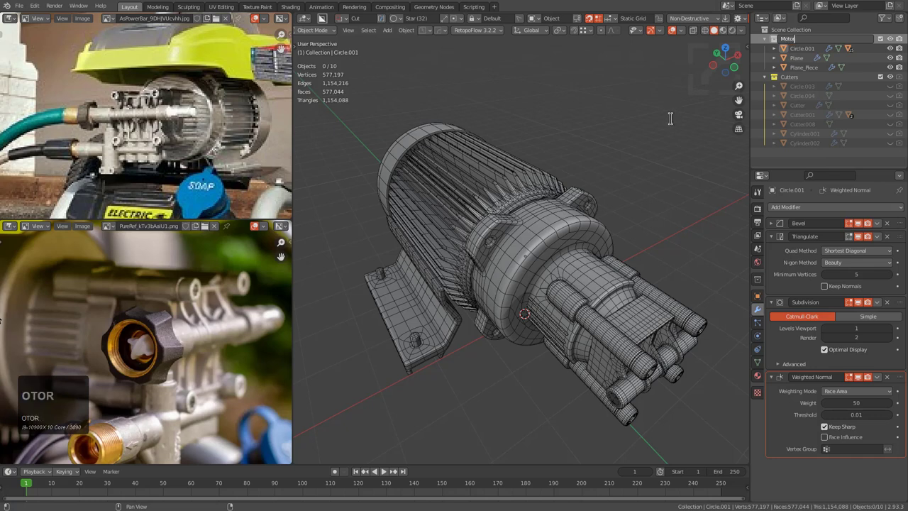
pyautogui.write('Motor')
pyautogui.press('Return')
pyautogui.click(764, 77)
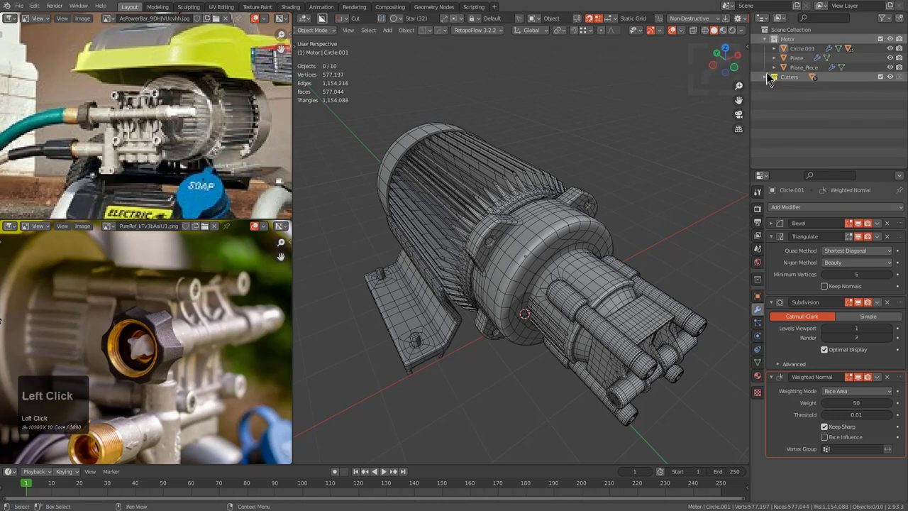
pyautogui.click(765, 39)
# - Save the motor file and reopen the recent file toposolve_pw_part_1_1.blend
pyautogui.moveTo(504, 174); pyautogui.dragTo(510, 192, button='middle')
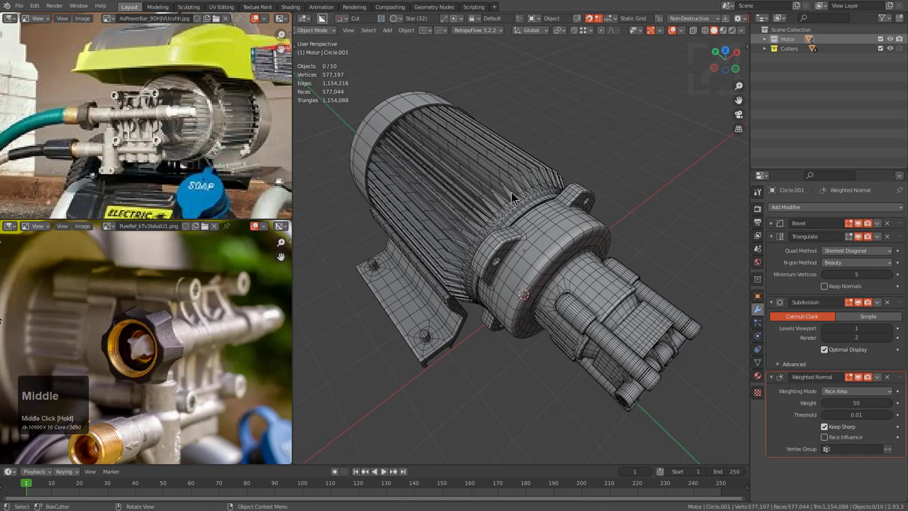
pyautogui.hotkey('ctrl', 's')
pyautogui.hotkey('shift', 'o')
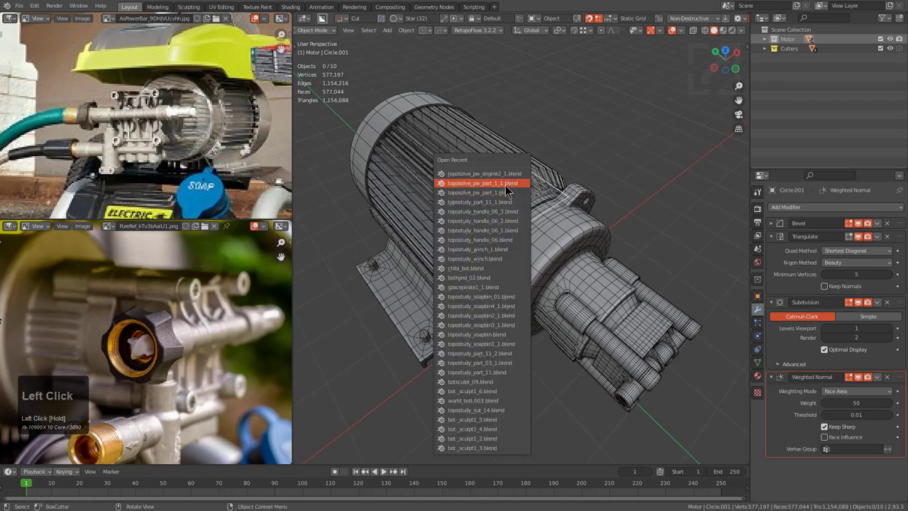
pyautogui.click(506, 186)
pyautogui.moveTo(452, 231); pyautogui.dragTo(430, 209, button='middle')
pyautogui.click(19, 5)
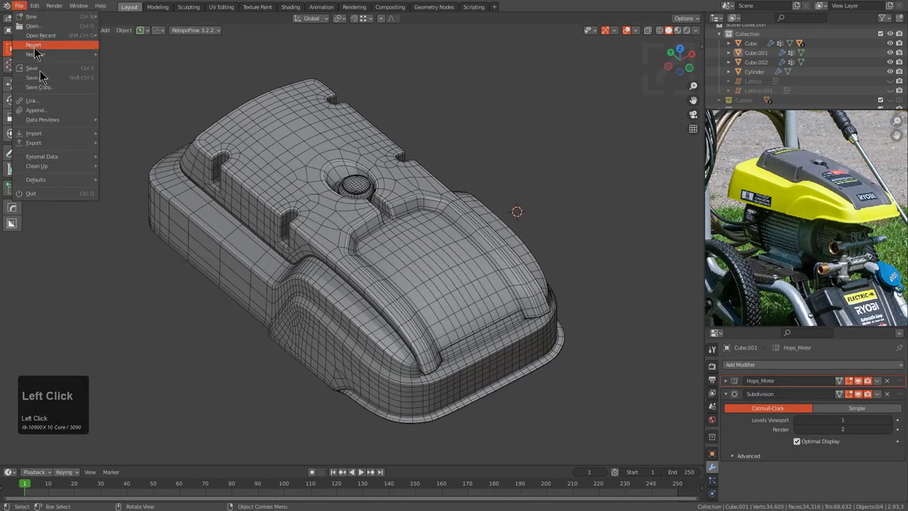
pyautogui.click(66, 102)
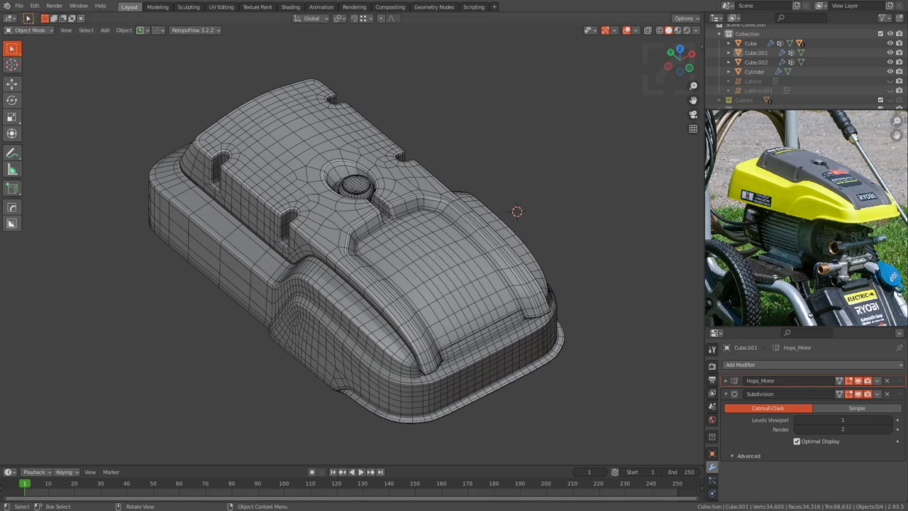
pyautogui.scroll(-1, 454, 256)
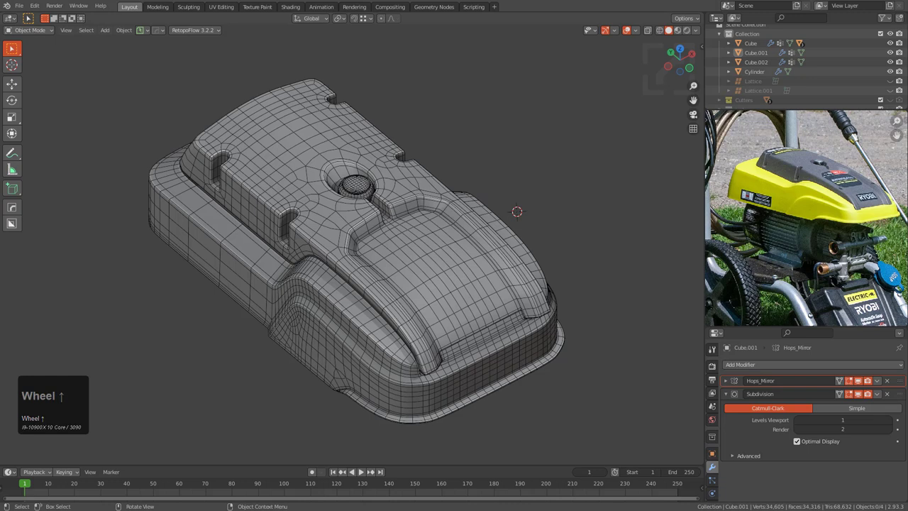
pyautogui.scroll(-1, 354, 248)
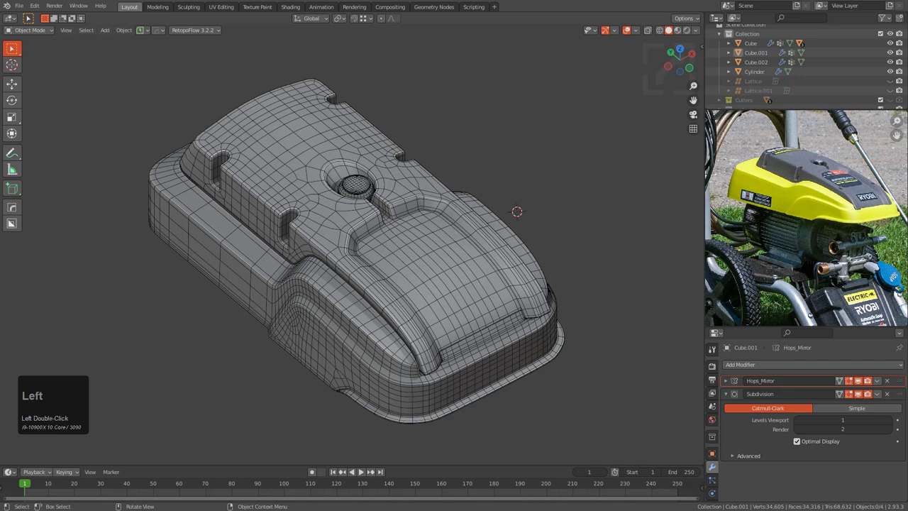
pyautogui.moveTo(512, 1); pyautogui.dragTo(523, 80)
pyautogui.click(811, 79)
pyautogui.moveTo(543, 167); pyautogui.dragTo(528, 176, button='middle')
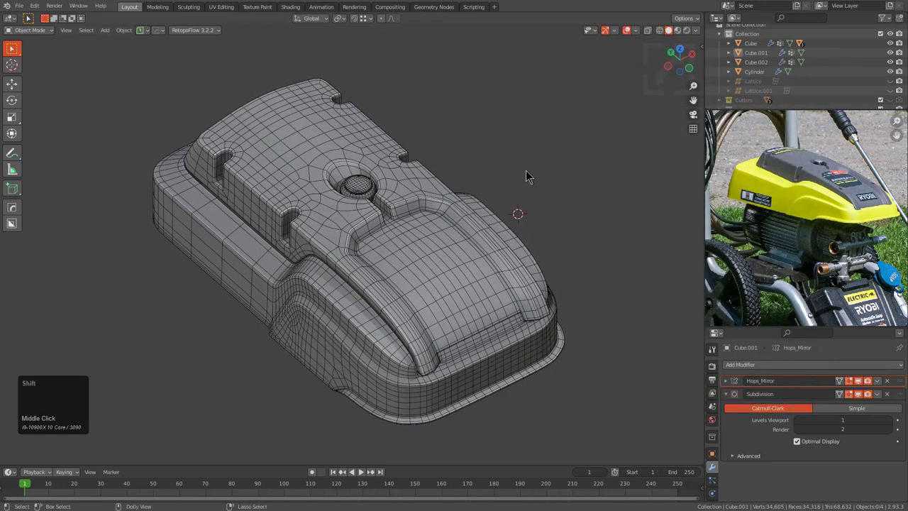
# - Reopen the recent motor file toposolve_pw_engine2_1.blend and rename its main collection as engine
pyautogui.hotkey('ctrl', 'shift', 'o')
pyautogui.click(516, 180)
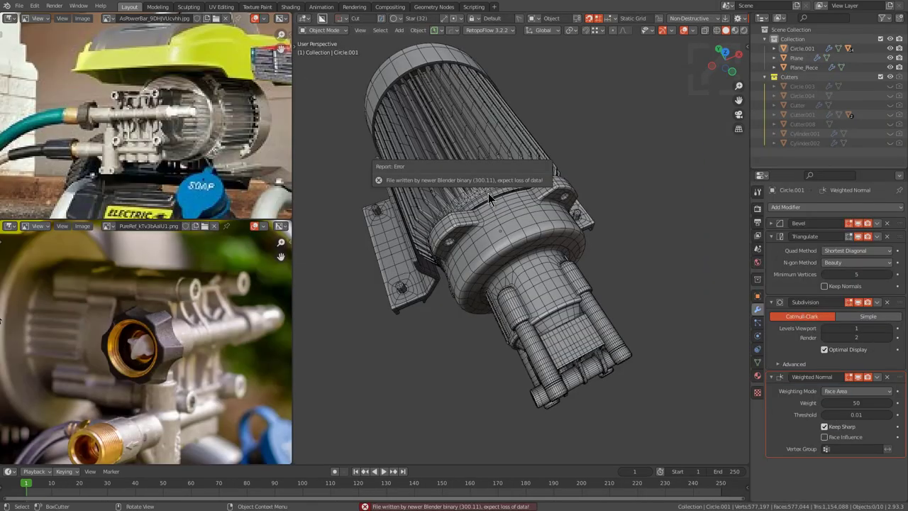
pyautogui.click(495, 225)
pyautogui.moveTo(495, 225); pyautogui.dragTo(502, 229, button='middle')
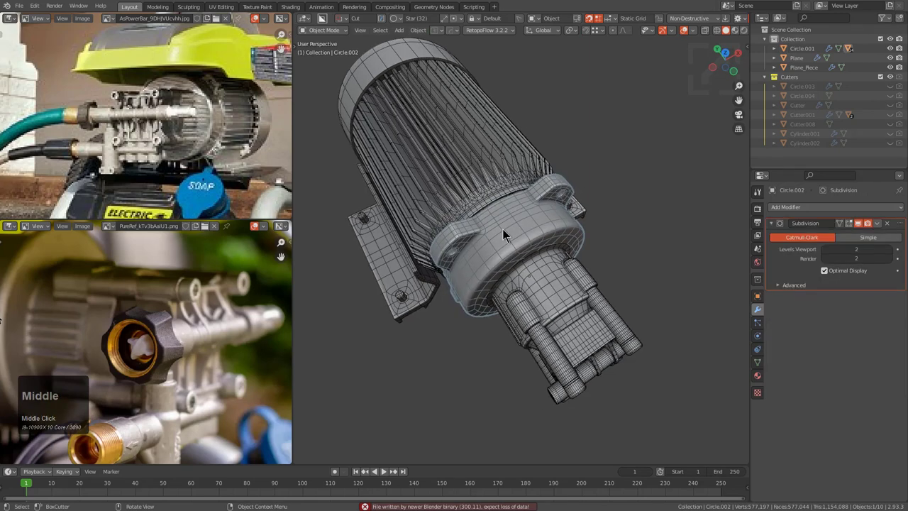
pyautogui.doubleClick(792, 39)
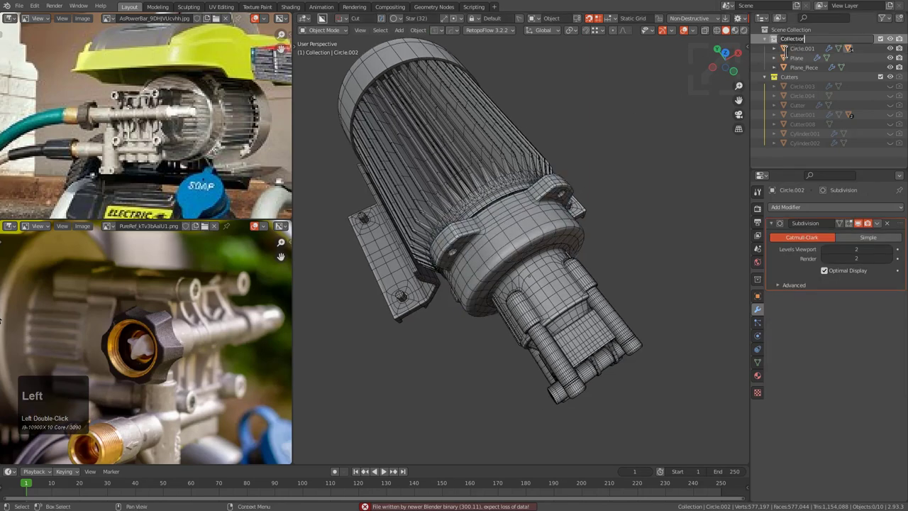
pyautogui.write('engine')
pyautogui.press('Return')
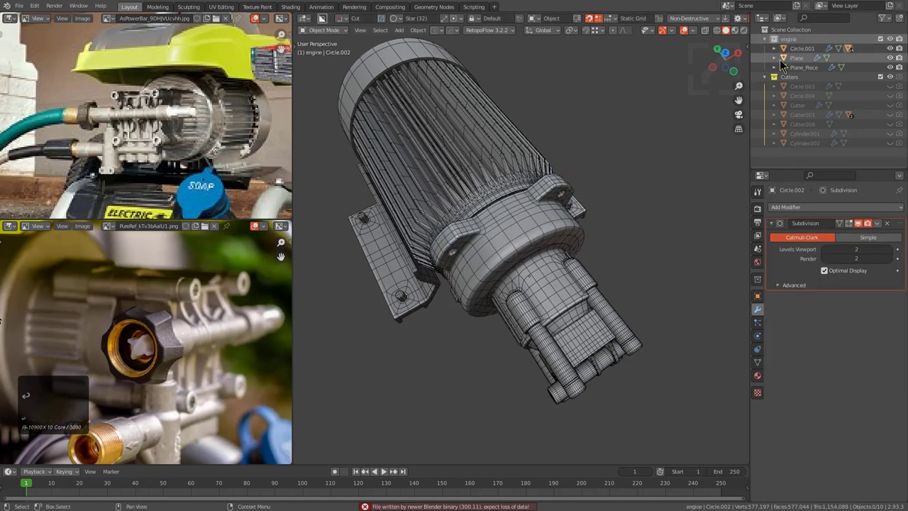
# - Save the motor file with its renamed collection and reopen toposolve_pw_part_1_1.blend
pyautogui.middleClick(568, 158)
pyautogui.moveTo(567, 158); pyautogui.dragTo(577, 155, button='middle')
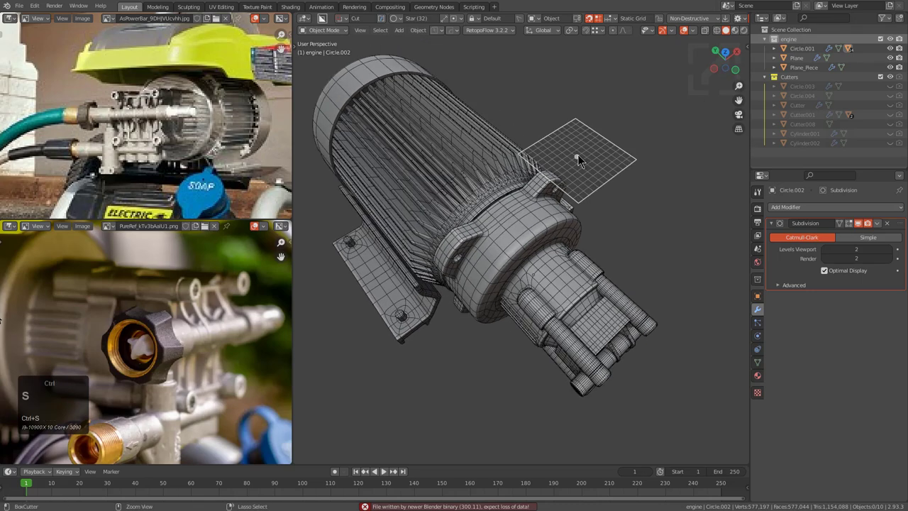
pyautogui.hotkey('shift', 'o')
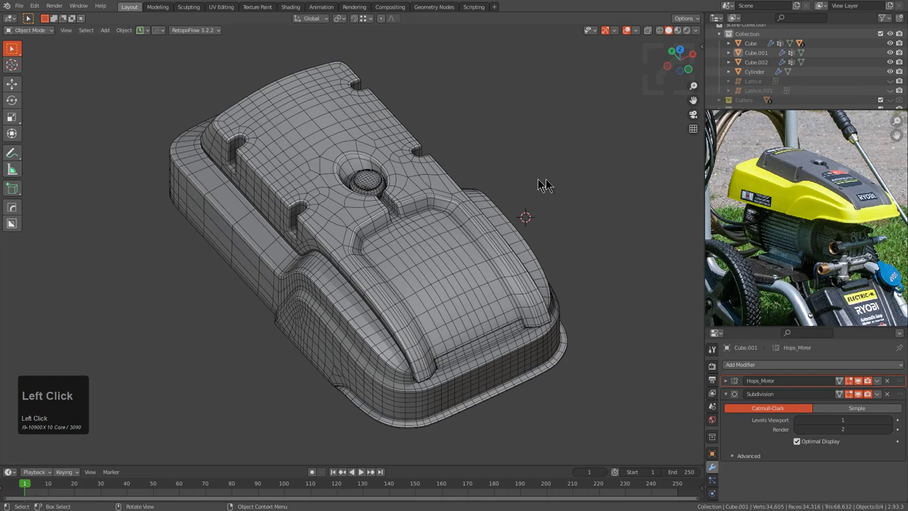
pyautogui.moveTo(444, 188); pyautogui.dragTo(441, 197, button='middle')
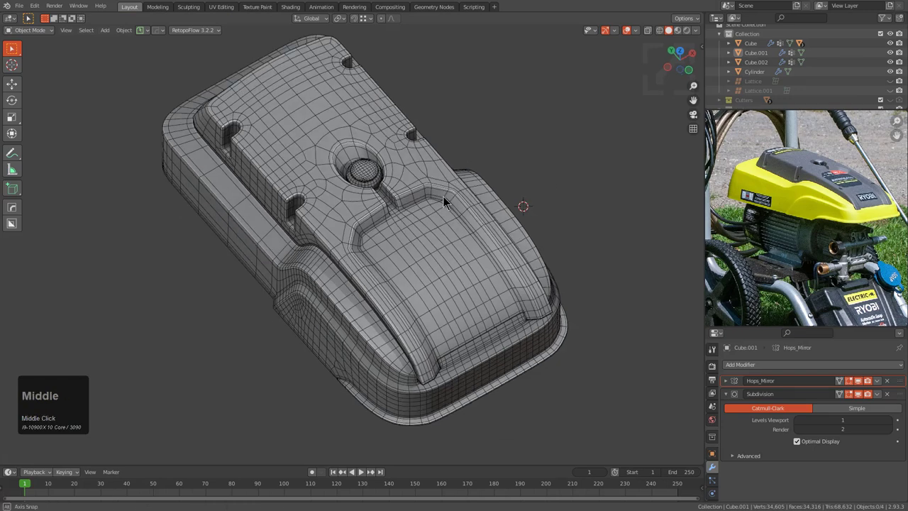
# - Link the collection named Collection from toposolve_pw_engine2_1.blend into the body scene
pyautogui.click(19, 5)
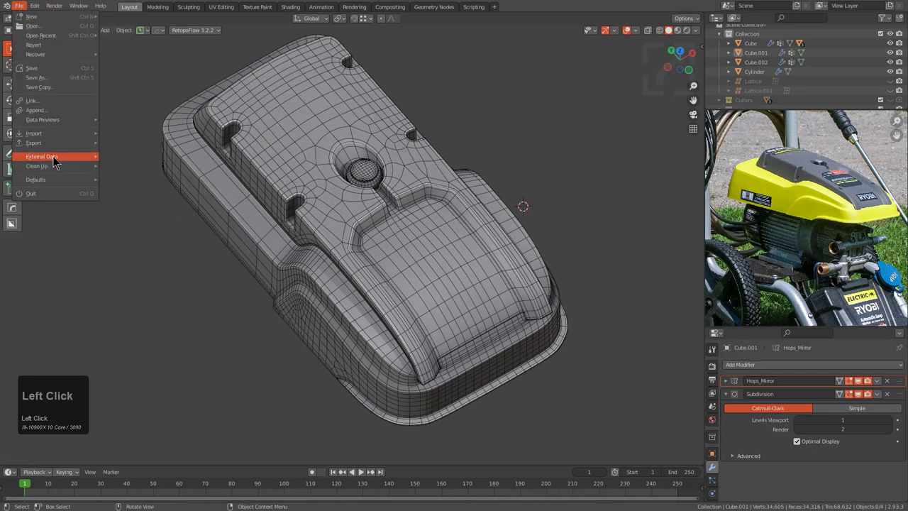
pyautogui.moveTo(70, 138)
pyautogui.click(71, 101)
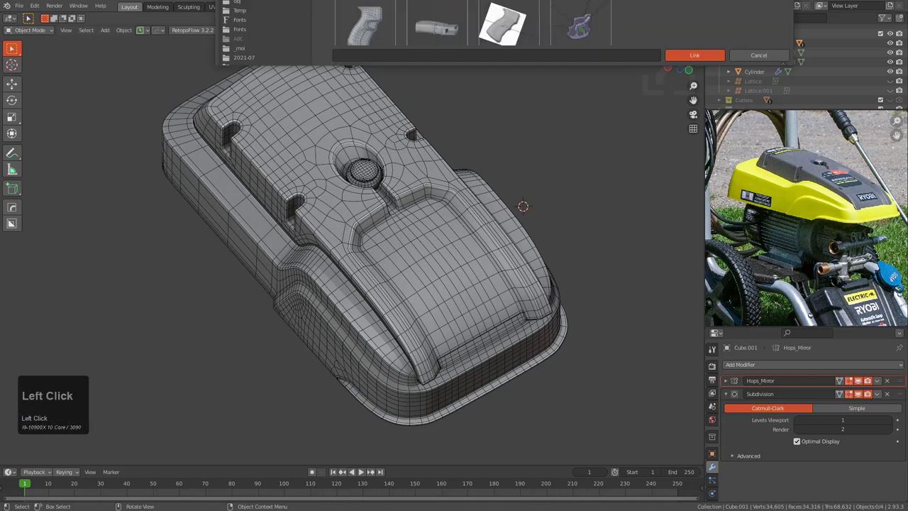
pyautogui.scroll(-5, 516, 198)
pyautogui.doubleClick(515, 198)
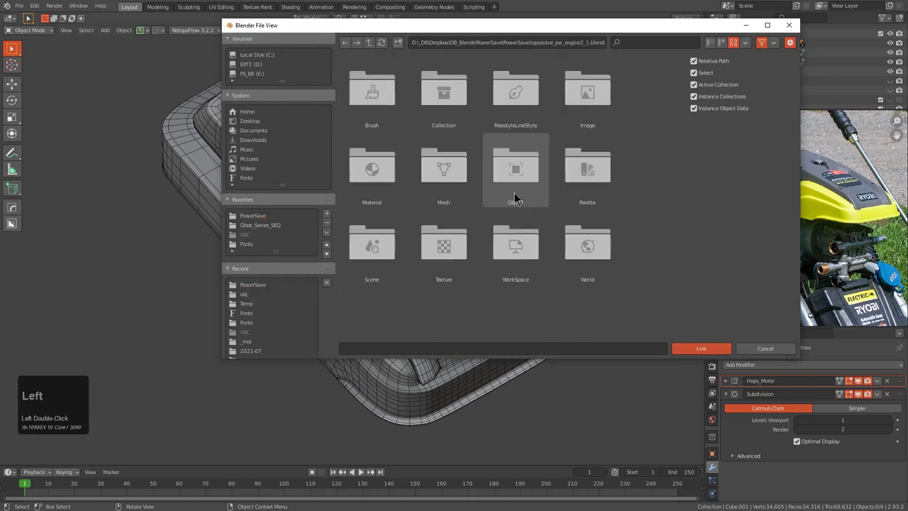
pyautogui.doubleClick(443, 141)
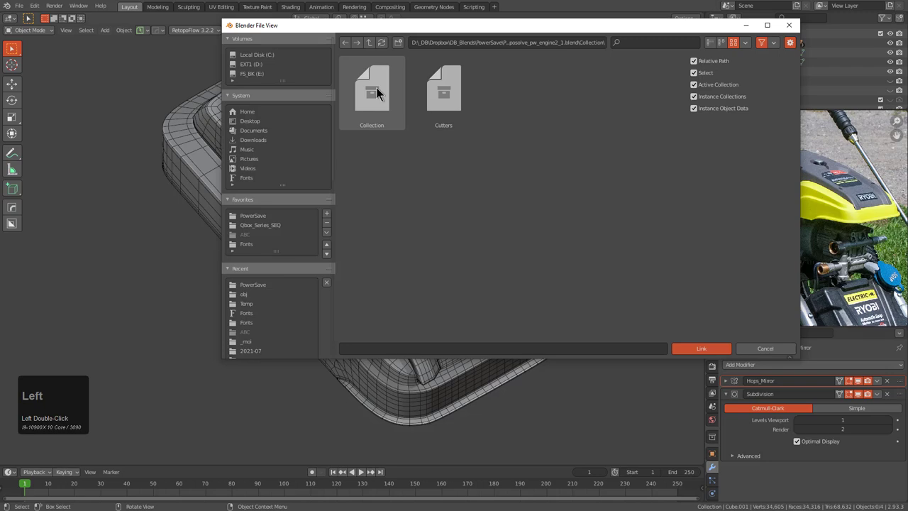
pyautogui.doubleClick(376, 88)
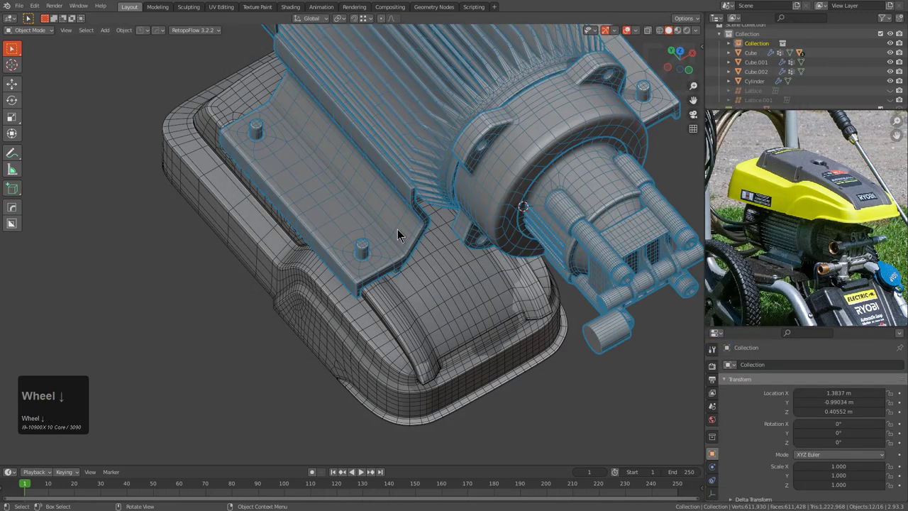
# - Scale down the linked motor and move it beneath the body in the side view
pyautogui.scroll(-5, 397, 229)
pyautogui.press('KP_Decimal')
pyautogui.moveTo(397, 229); pyautogui.dragTo(506, 214, button='middle')
pyautogui.scroll(1, 506, 214)
pyautogui.press('s')
pyautogui.click(471, 236)
pyautogui.press('g')
pyautogui.click(444, 371)
# - Scale the linked motor to about 0.626 and shift it lengthwise under the body cover
pyautogui.keyDown('shift'); pyautogui.moveTo(445, 372); pyautogui.dragTo(519, 256, button='middle'); pyautogui.keyUp('shift')
pyautogui.scroll(2, 521, 261)
pyautogui.press('s')
pyautogui.click(561, 320)
pyautogui.press('g')
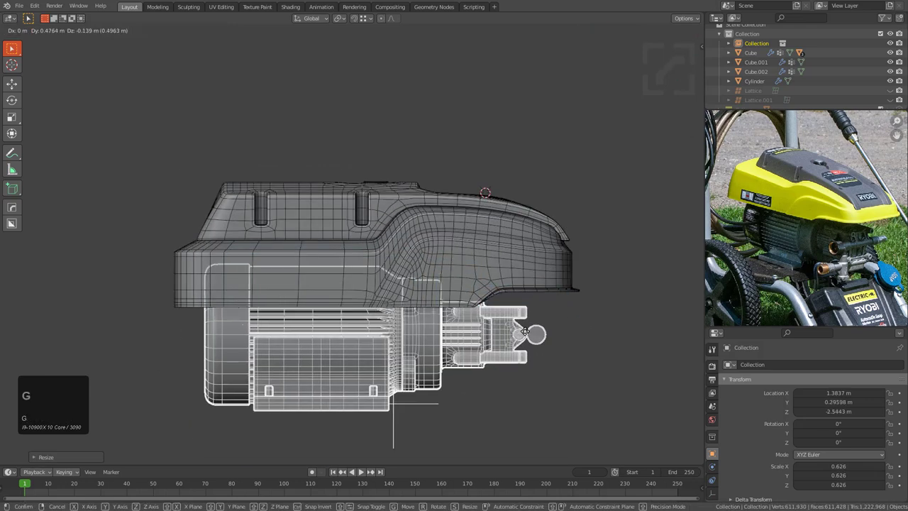
pyautogui.click(527, 331)
# - Scale the motor to about 0.739 and move it to about Y 0.12 m, Z -2.74 m
pyautogui.press('s')
pyautogui.click(568, 333)
pyautogui.press('g')
pyautogui.click(580, 346)
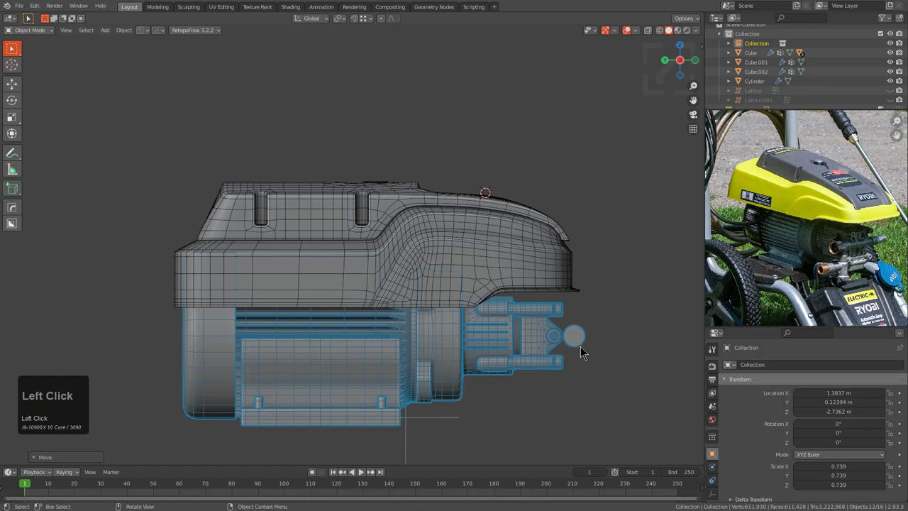
# - Reduce the motor's scale to about 0.708 and reposition it under the body cover
pyautogui.press('s')
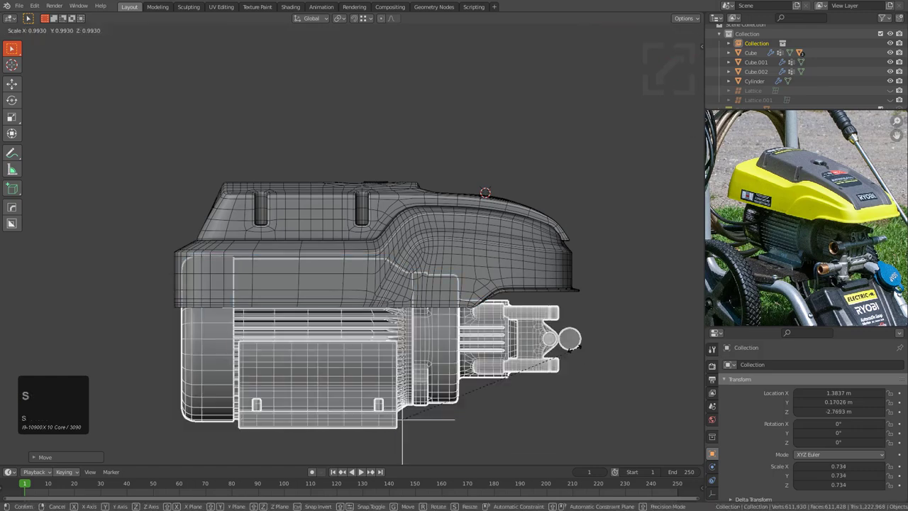
pyautogui.click(567, 347)
pyautogui.press('g')
pyautogui.click(547, 324)
# - Clear the motor's location to centre it on X, and move it below the body to about Y 0.12 m, Z -2.65 m
pyautogui.moveTo(547, 324); pyautogui.dragTo(495, 146, button='middle')
pyautogui.click(444, 259)
pyautogui.hotkey('alt', 'g')
pyautogui.press('g')
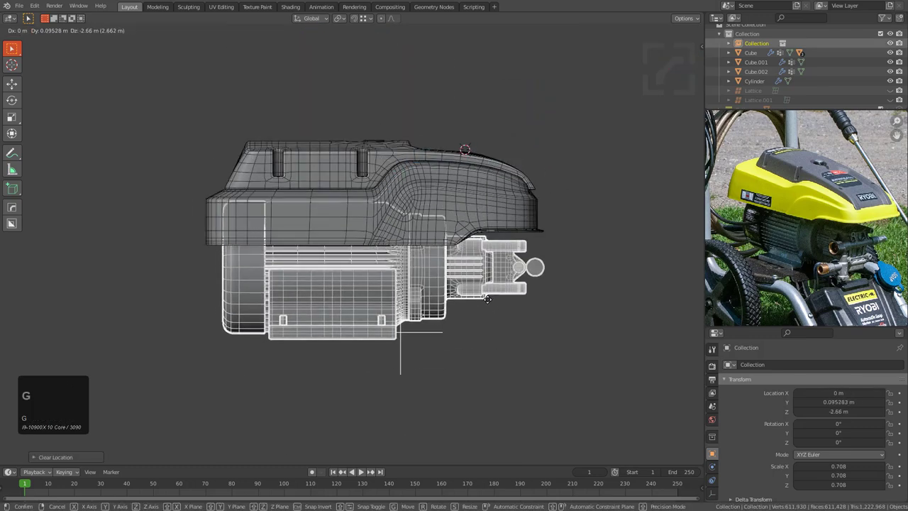
pyautogui.click(479, 305)
# - Scale the motor to about 0.682 and move it to about Y 0.16 m, Z -2.57 m
pyautogui.press('s')
pyautogui.click(486, 302)
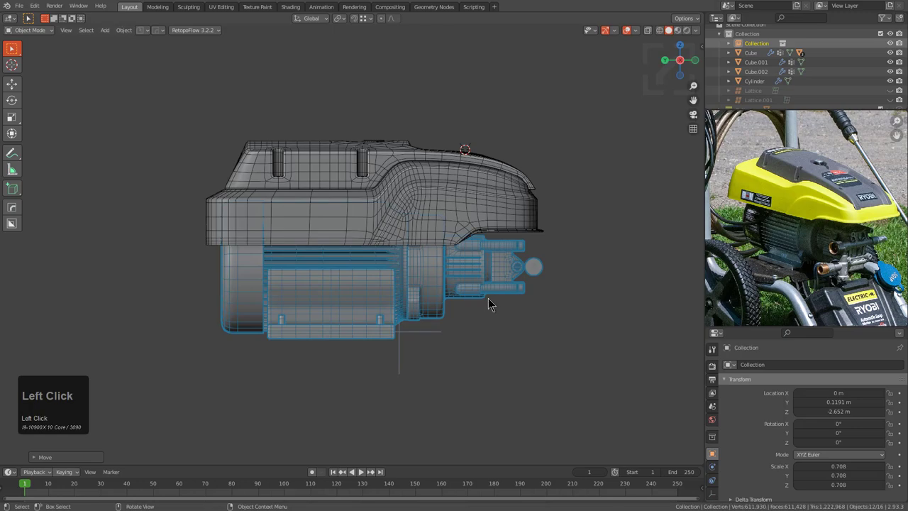
pyautogui.press('g')
pyautogui.click(483, 292)
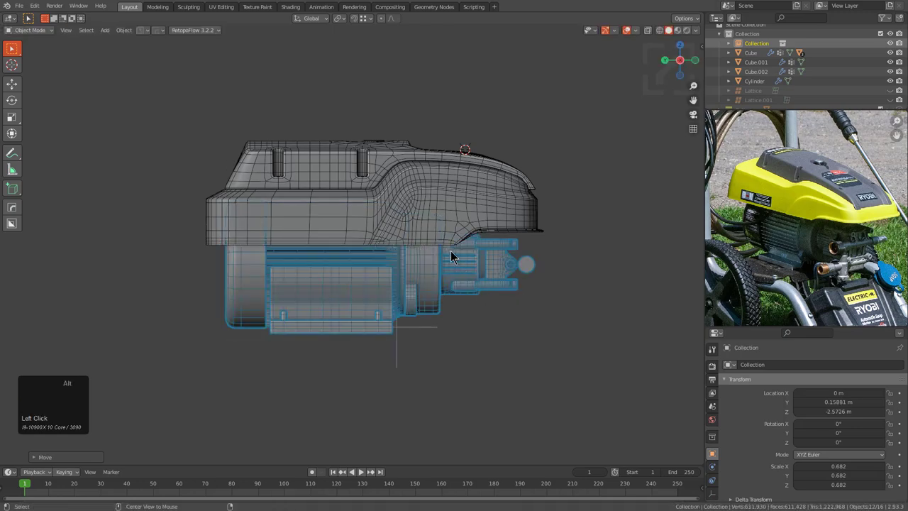
pyautogui.moveTo(482, 292); pyautogui.dragTo(436, 256, button='middle')
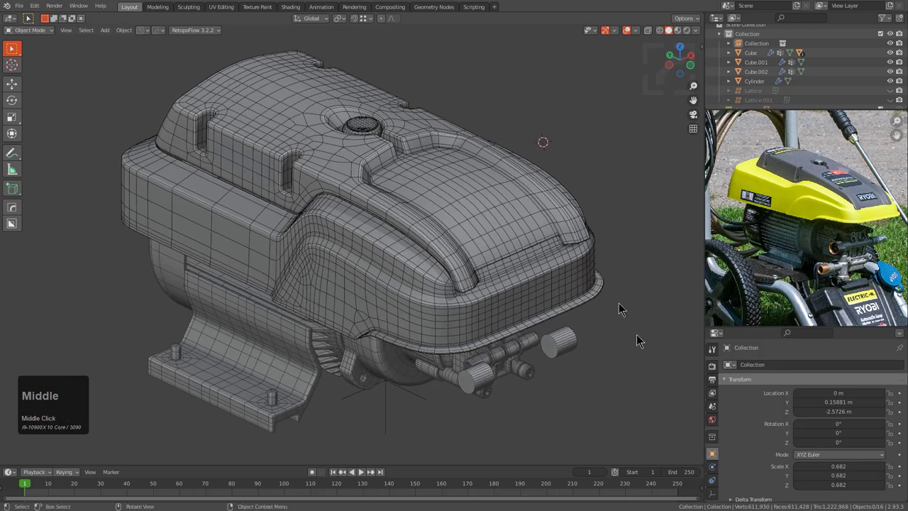
# - Save the body file with the placed motor and deselect everything
pyautogui.click(581, 353)
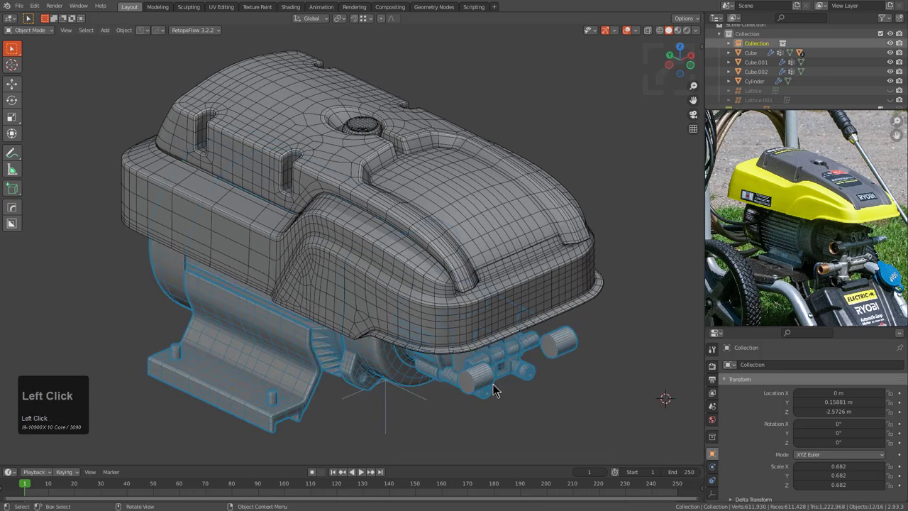
pyautogui.hotkey('alt', 'a')
pyautogui.click(471, 387)
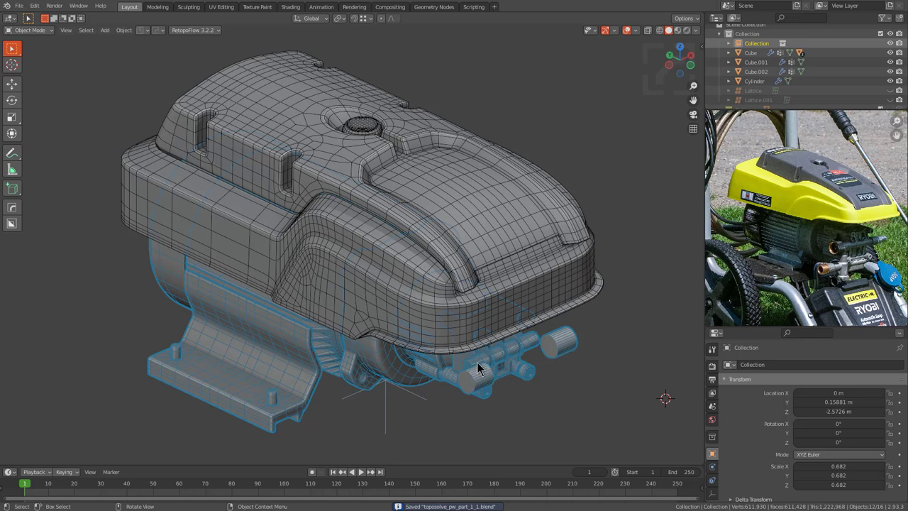
pyautogui.hotkey('alt', 'a')
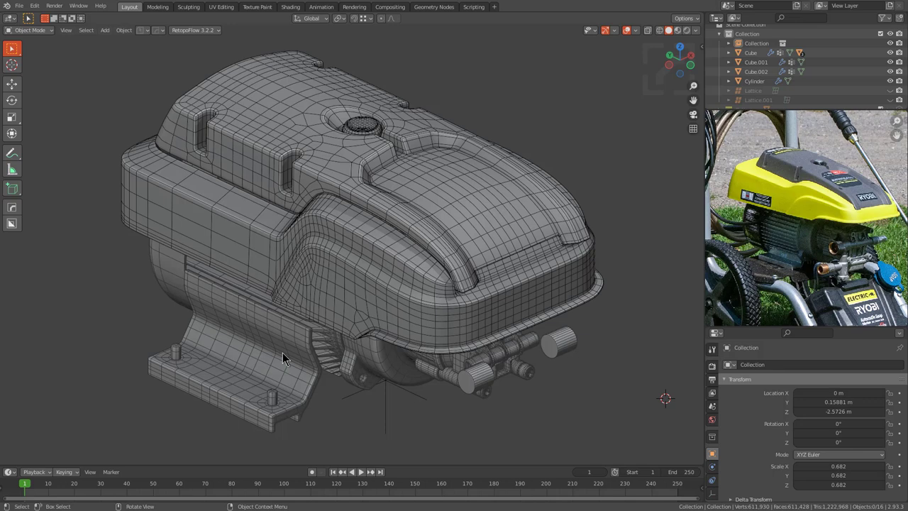
# - Hide the 3D cursor in the body scene's viewport overlays
pyautogui.moveTo(496, 361); pyautogui.dragTo(461, 268, button='middle')
pyautogui.moveTo(289, 317); pyautogui.dragTo(419, 284, button='middle')
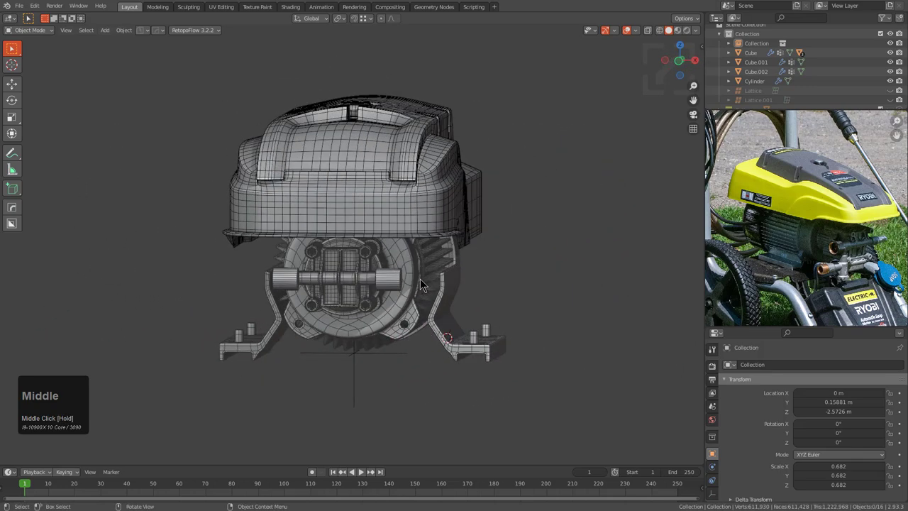
pyautogui.press('KP_Decimal')
pyautogui.scroll(-3, 420, 284)
pyautogui.scroll(-1, 475, 278)
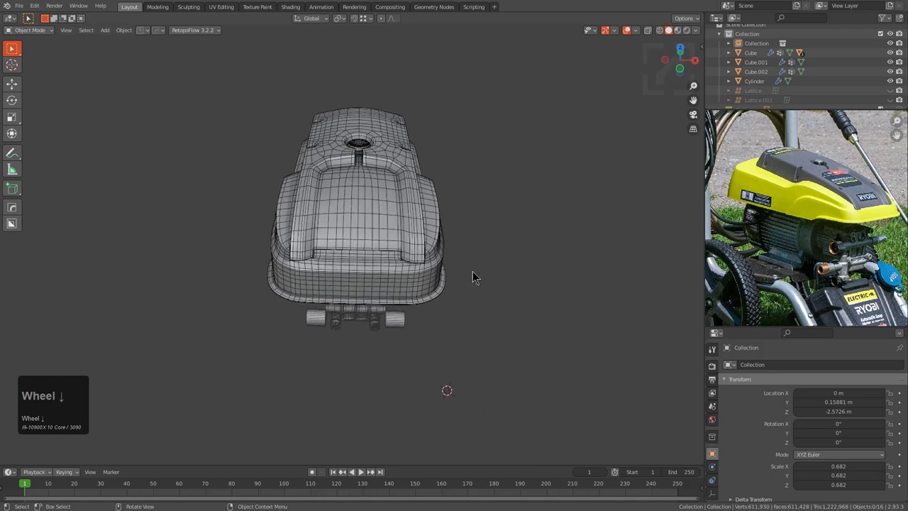
pyautogui.moveTo(476, 278); pyautogui.dragTo(641, 33, button='middle')
pyautogui.click(637, 31)
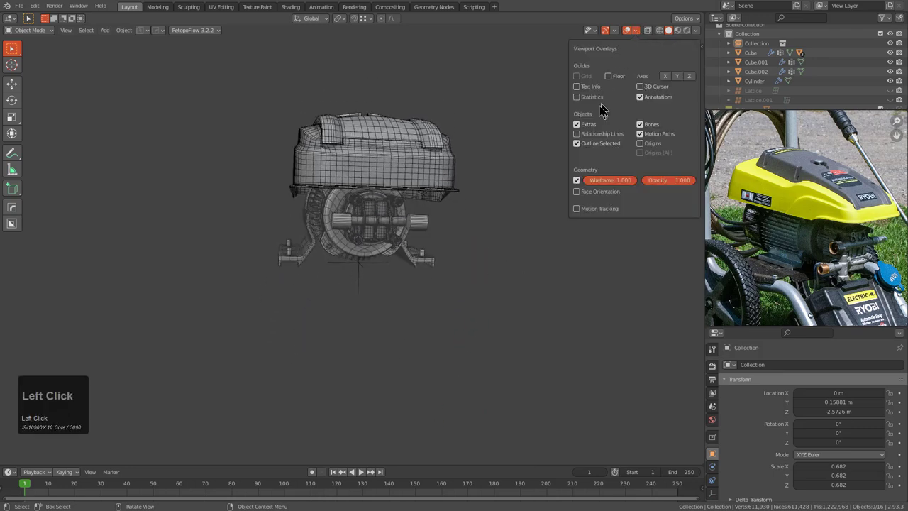
pyautogui.moveTo(493, 103); pyautogui.dragTo(498, 112, button='middle')
pyautogui.scroll(4, 498, 116)
# - Examine the lower body shell's topology around the curved side shoulder in edit mode and in the side view
pyautogui.click(354, 163)
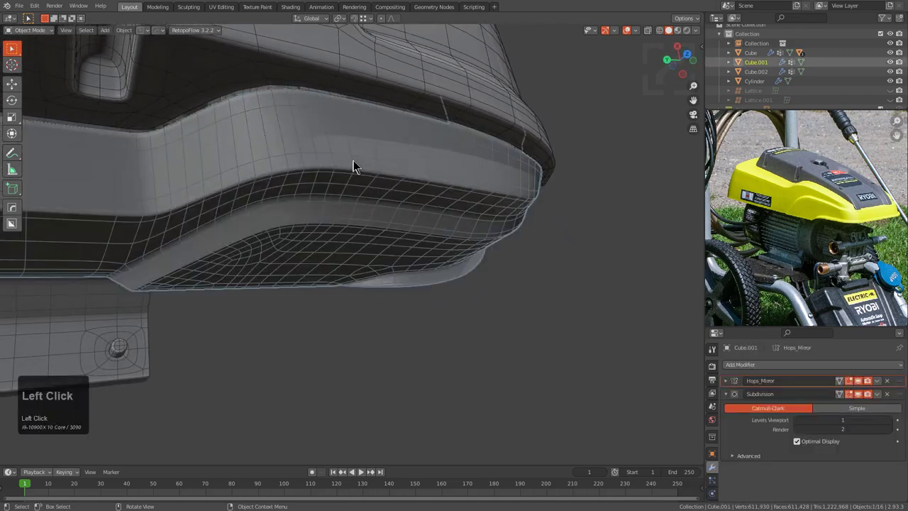
pyautogui.moveTo(355, 163); pyautogui.dragTo(388, 242, button='middle')
pyautogui.press('Tab')
pyautogui.scroll(2, 388, 243)
pyautogui.scroll(1, 388, 243)
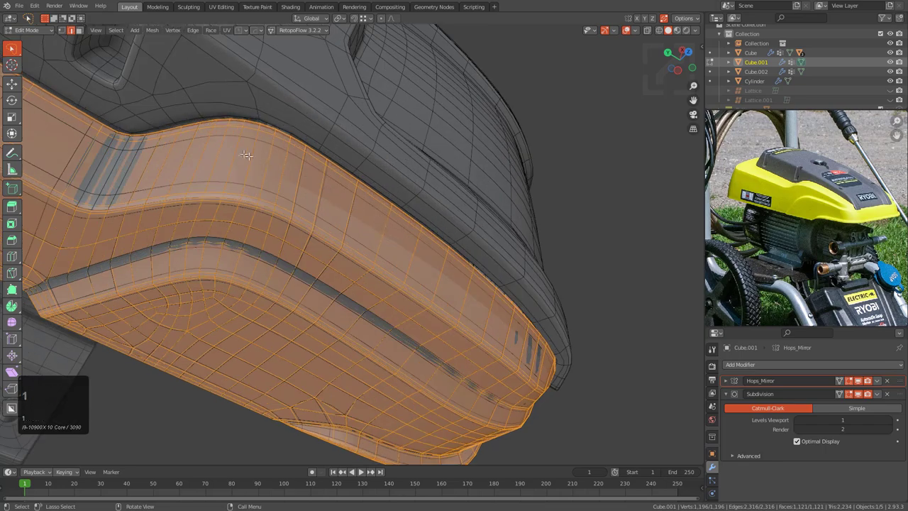
pyautogui.press('1')
pyautogui.press('Tab')
pyautogui.scroll(2, 311, 225)
pyautogui.keyDown('shift'); pyautogui.moveTo(243, 160); pyautogui.dragTo(300, 230, button='middle'); pyautogui.keyUp('shift')
pyautogui.keyDown('shift'); pyautogui.moveTo(299, 230); pyautogui.dragTo(293, 213, button='middle'); pyautogui.keyUp('shift')
pyautogui.scroll(-3, 375, 258)
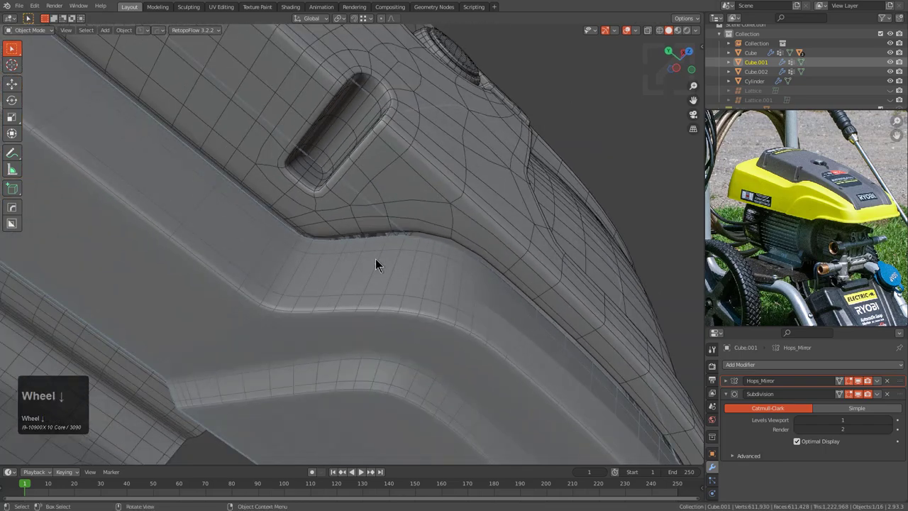
pyautogui.press('KP_Decimal')
pyautogui.press('KP_9')
pyautogui.press('KP_5')
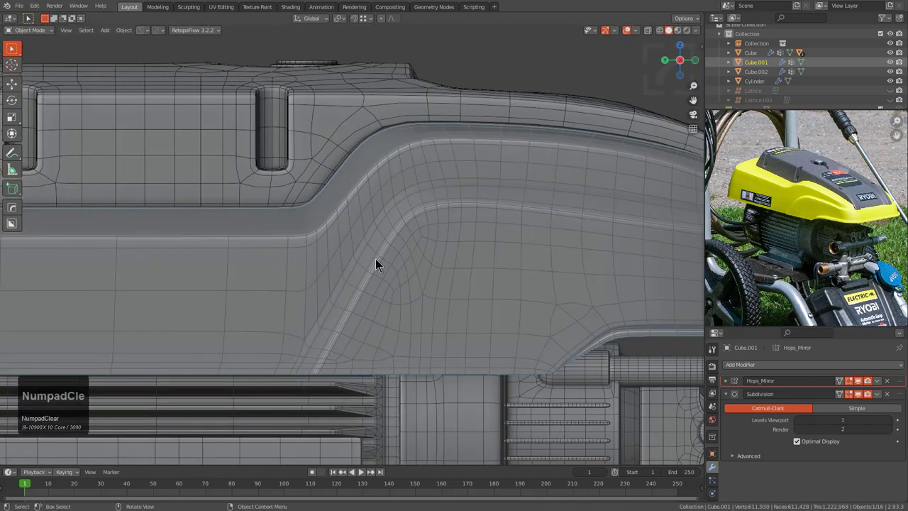
pyautogui.scroll(3, 347, 253)
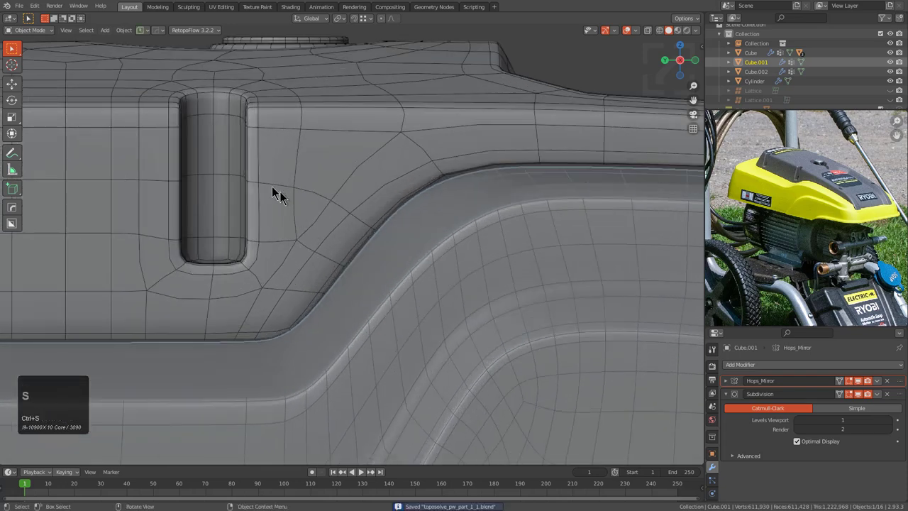
# - Switch the lower body shell to Sculpt Mode and set the Grab brush's radius to 500 px
pyautogui.click(19, 6)
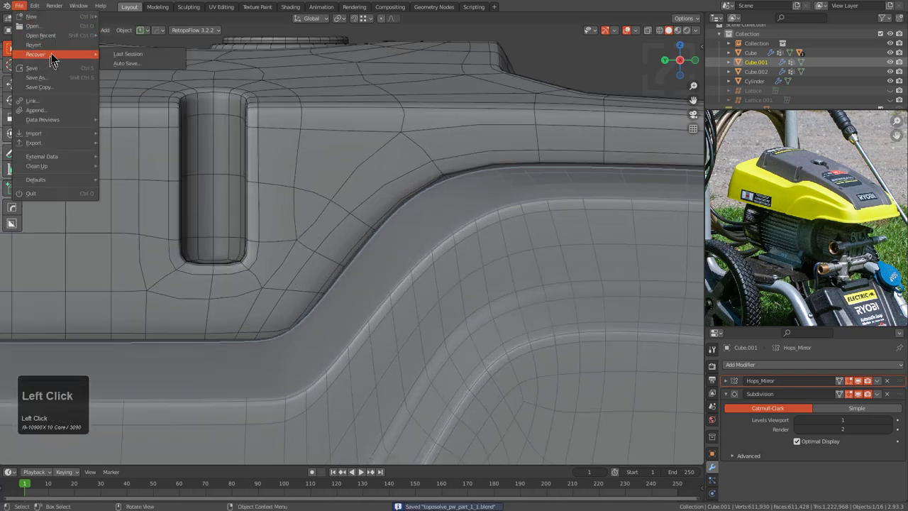
pyautogui.click(29, 30)
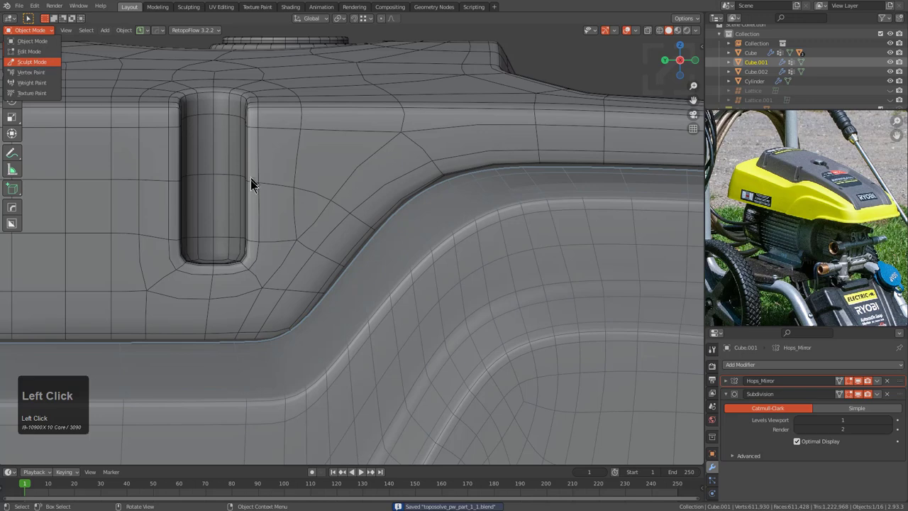
pyautogui.press('f')
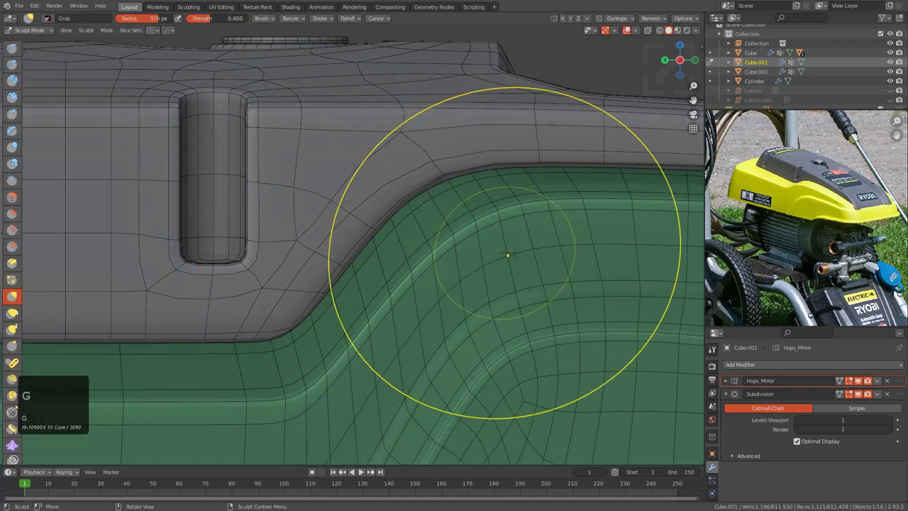
pyautogui.press('f')
pyautogui.click(559, 245)
# - Nudge the lower shell's upper edge toward the cover along the curved shoulder and the straight side section with the Grab brush
pyautogui.moveTo(454, 228)
pyautogui.mouseDown(button='middle')
pyautogui.moveTo(458, 254)
pyautogui.moveTo(447, 246)
pyautogui.mouseUp(button='middle')
pyautogui.moveTo(448, 245); pyautogui.dragTo(448, 238)
pyautogui.moveTo(343, 377); pyautogui.dragTo(325, 375)
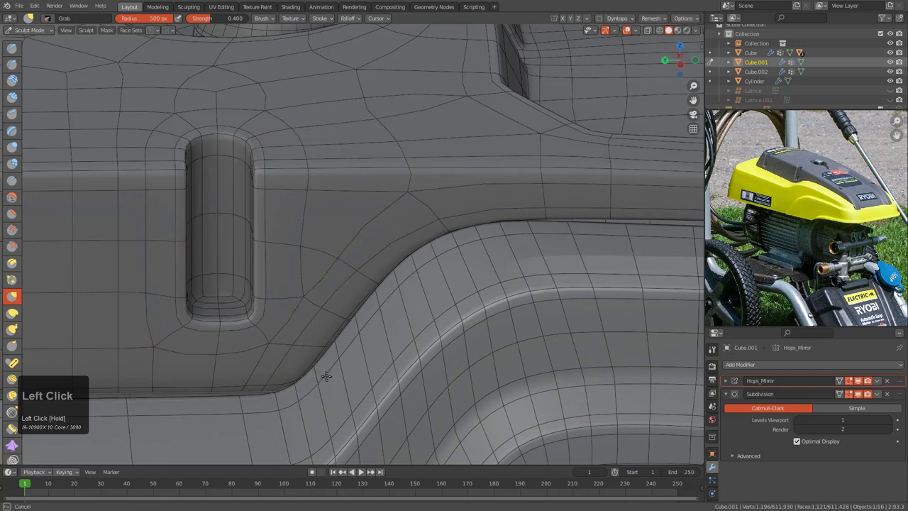
pyautogui.moveTo(402, 330)
pyautogui.mouseDown(button='middle')
pyautogui.moveTo(288, 304)
pyautogui.moveTo(348, 257)
pyautogui.mouseUp(button='middle')
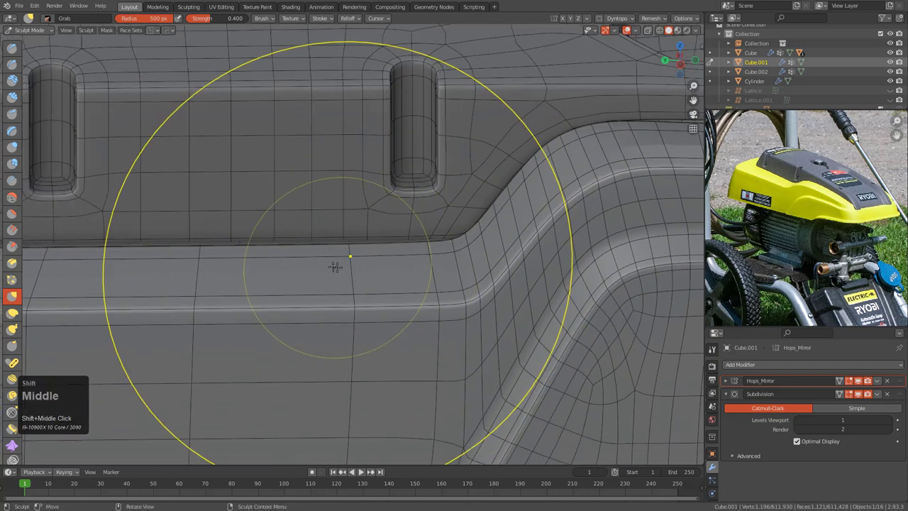
pyautogui.moveTo(317, 258); pyautogui.dragTo(316, 257)
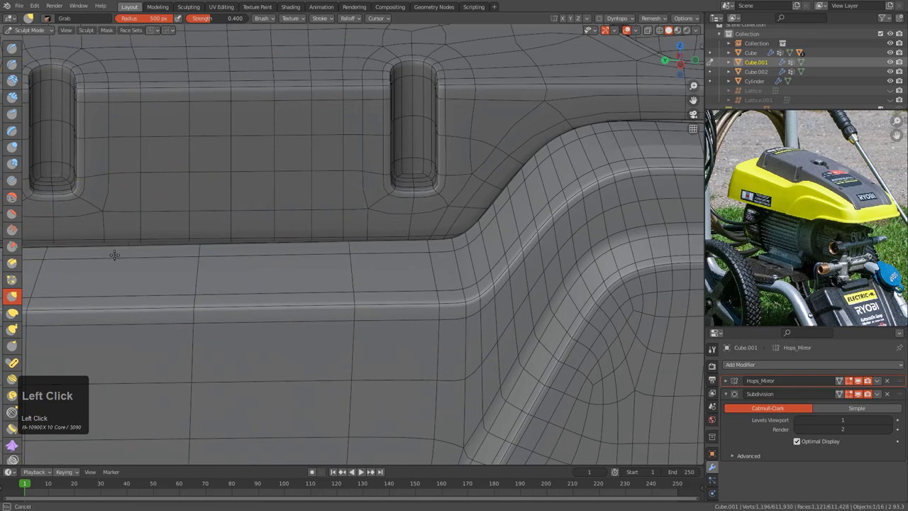
pyautogui.moveTo(114, 254); pyautogui.dragTo(114, 249)
# - Reduce the Grab brush to 389 px and fit the shell's upper edge to the cover along the long curve beyond the shoulder
pyautogui.keyDown('shift'); pyautogui.moveTo(340, 277); pyautogui.dragTo(174, 266, button='middle'); pyautogui.keyUp('shift')
pyautogui.keyDown('shift'); pyautogui.moveTo(507, 213); pyautogui.dragTo(319, 252, button='middle'); pyautogui.keyUp('shift')
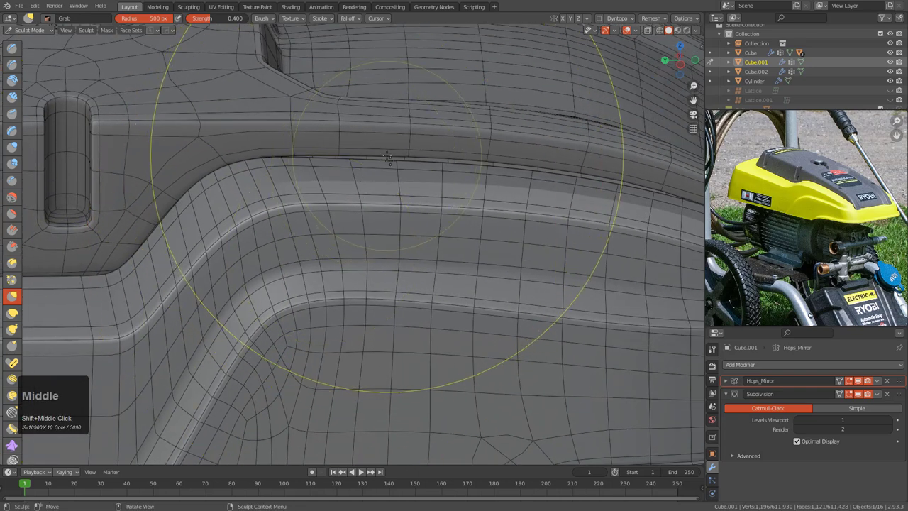
pyautogui.scroll(3, 388, 157)
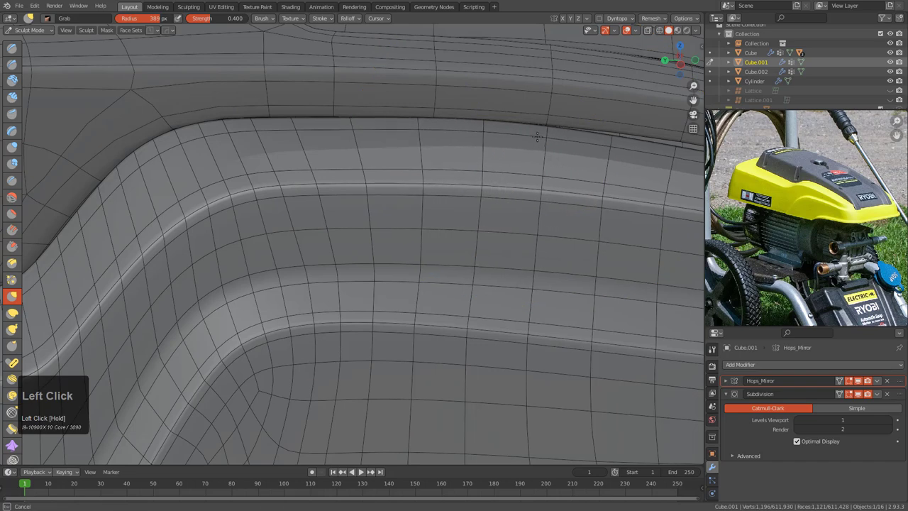
pyautogui.moveTo(537, 137); pyautogui.dragTo(537, 136)
pyautogui.moveTo(537, 136)
pyautogui.keyDown('shift'); pyautogui.mouseDown(button='middle')
pyautogui.moveTo(299, 184)
pyautogui.moveTo(381, 176)
pyautogui.mouseUp(button='middle'); pyautogui.keyUp('shift')
pyautogui.moveTo(386, 163); pyautogui.dragTo(387, 162)
pyautogui.keyDown('shift'); pyautogui.moveTo(387, 162); pyautogui.dragTo(364, 189, button='middle'); pyautogui.keyUp('shift')
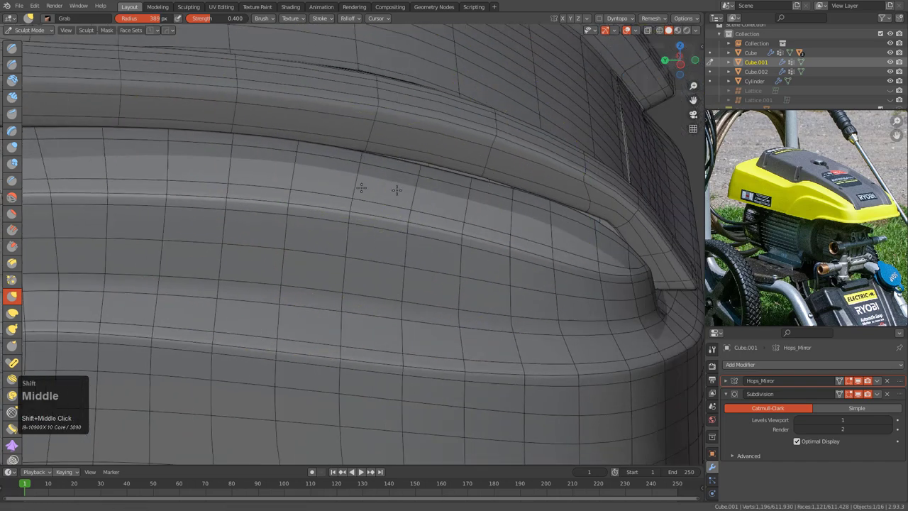
# - Grab the shell's edge beneath the cover's end corner to close the gap, reducing the brush radius to 302 px and 236 px
pyautogui.scroll(2, 399, 190)
pyautogui.press('f')
pyautogui.click(395, 186)
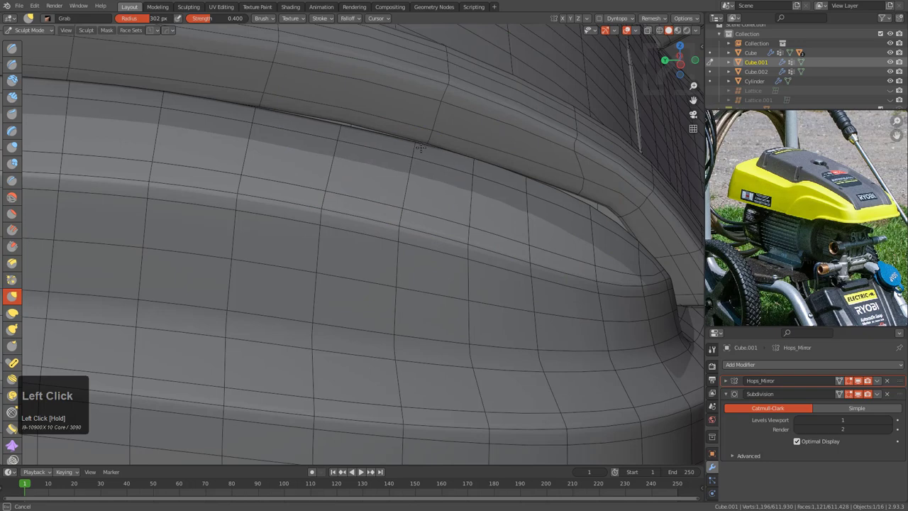
pyautogui.keyDown('shift'); pyautogui.scroll(2, 430, 170); pyautogui.keyUp('shift')
pyautogui.scroll(2, 414, 200)
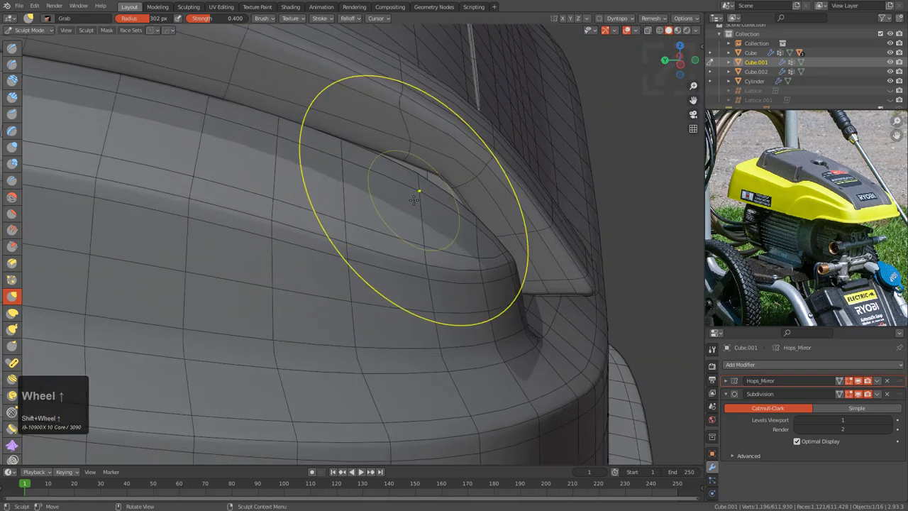
pyautogui.keyDown('ctrl'); pyautogui.moveTo(420, 216); pyautogui.dragTo(310, 177, button='middle'); pyautogui.keyUp('ctrl')
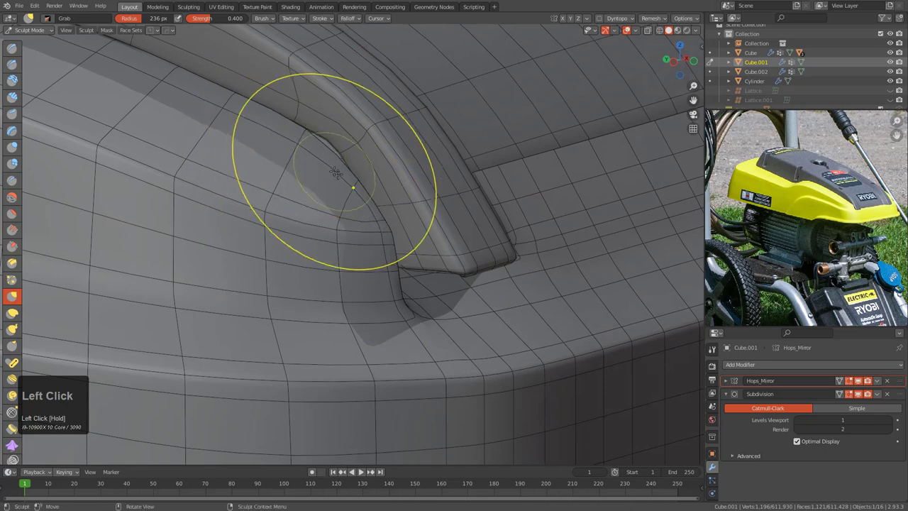
pyautogui.moveTo(343, 157)
pyautogui.mouseDown(button='middle')
pyautogui.moveTo(293, 203)
pyautogui.moveTo(390, 212)
pyautogui.mouseUp(button='middle')
pyautogui.keyDown('shift'); pyautogui.scroll(-2, 261, 211); pyautogui.keyUp('shift')
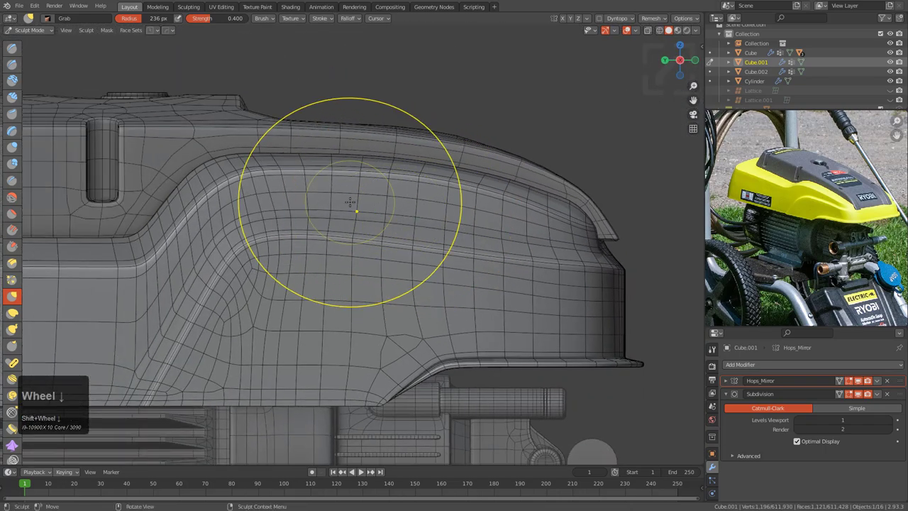
# - Refine the shell's edge under the cover's curved end in the side view with a 139 px Grab brush
pyautogui.scroll(3, 356, 208)
pyautogui.moveTo(523, 188)
pyautogui.keyDown('shift'); pyautogui.mouseDown(button='middle')
pyautogui.moveTo(312, 176)
pyautogui.moveTo(312, 165)
pyautogui.mouseUp(button='middle'); pyautogui.keyUp('shift')
pyautogui.scroll(1, 315, 167)
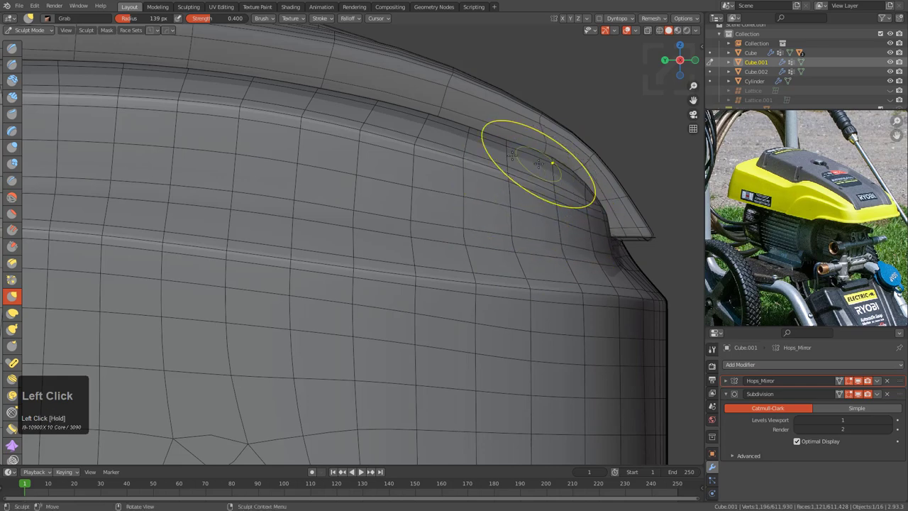
pyautogui.scroll(-5, 385, 172)
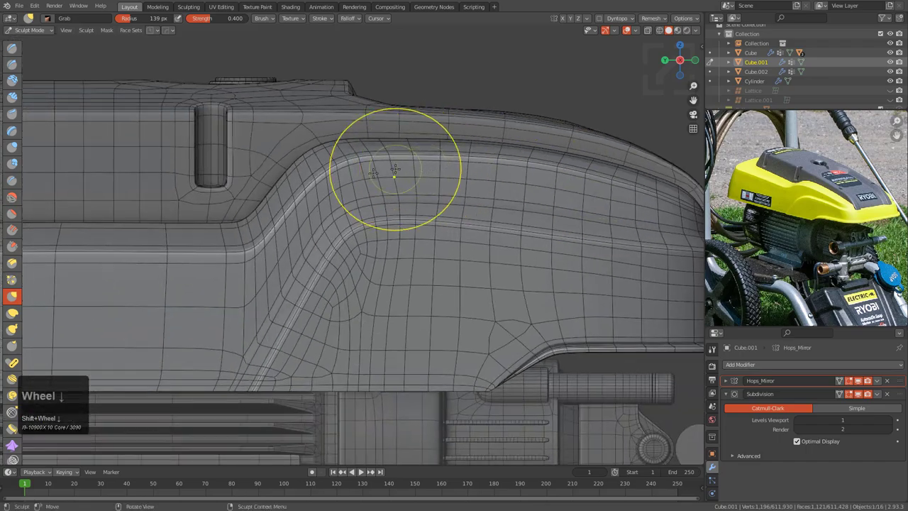
# - Touch up the shell's edge at the top of the shoulder with the Grab brush and return to Object Mode
pyautogui.moveTo(391, 166)
pyautogui.mouseDown(button='middle')
pyautogui.moveTo(359, 210)
pyautogui.moveTo(395, 148)
pyautogui.mouseUp(button='middle')
pyautogui.scroll(4, 409, 303)
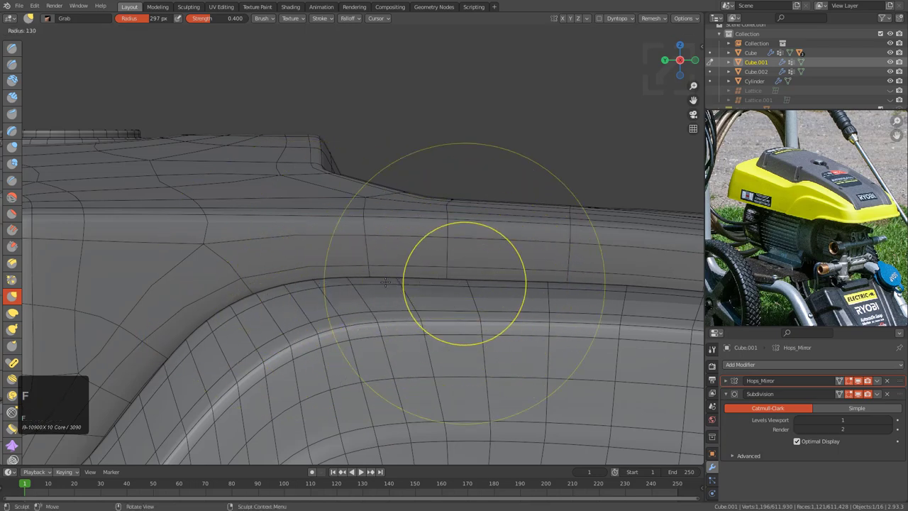
pyautogui.keyDown('shift'); pyautogui.moveTo(471, 279); pyautogui.dragTo(504, 210, button='middle'); pyautogui.keyUp('shift')
pyautogui.click(43, 42)
pyautogui.scroll(-4, 292, 238)
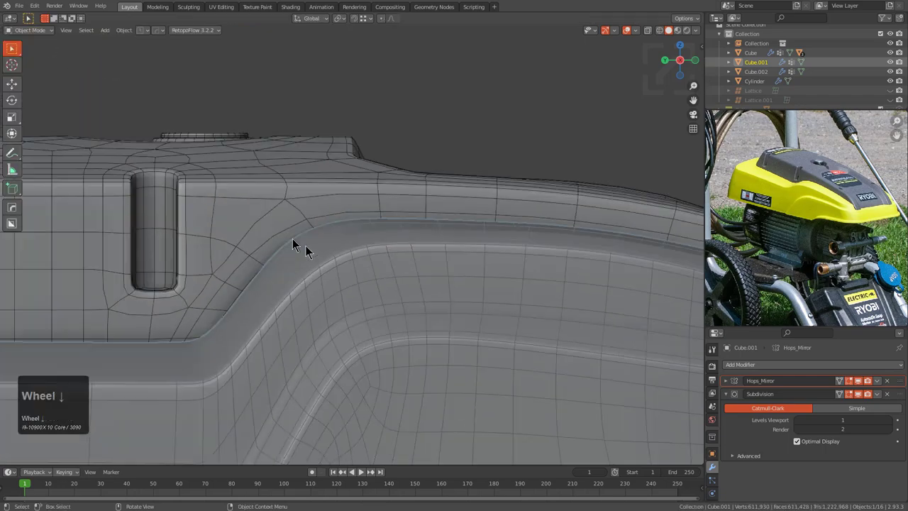
# - Deselect everything and examine the whole body with the fitted motor in perspective
pyautogui.moveTo(391, 283)
pyautogui.mouseDown(button='middle')
pyautogui.moveTo(412, 248)
pyautogui.moveTo(520, 336)
pyautogui.moveTo(546, 344)
pyautogui.moveTo(551, 361)
pyautogui.moveTo(551, 352)
pyautogui.mouseUp(button='middle')
pyautogui.hotkey('alt', 'a')
pyautogui.press('KP_5')
pyautogui.press('KP_Decimal')
pyautogui.press('KP_5')
pyautogui.scroll(2, 550, 352)
pyautogui.scroll(-3, 550, 352)
pyautogui.scroll(5, 804, 257)
# - Examine the wheel's tire tread pattern up close in the reference photo
pyautogui.moveTo(804, 258)
pyautogui.mouseDown(button='middle')
pyautogui.moveTo(804, 265)
pyautogui.moveTo(811, 241)
pyautogui.mouseUp(button='middle')
pyautogui.scroll(4, 811, 239)
pyautogui.scroll(2, 785, 217)
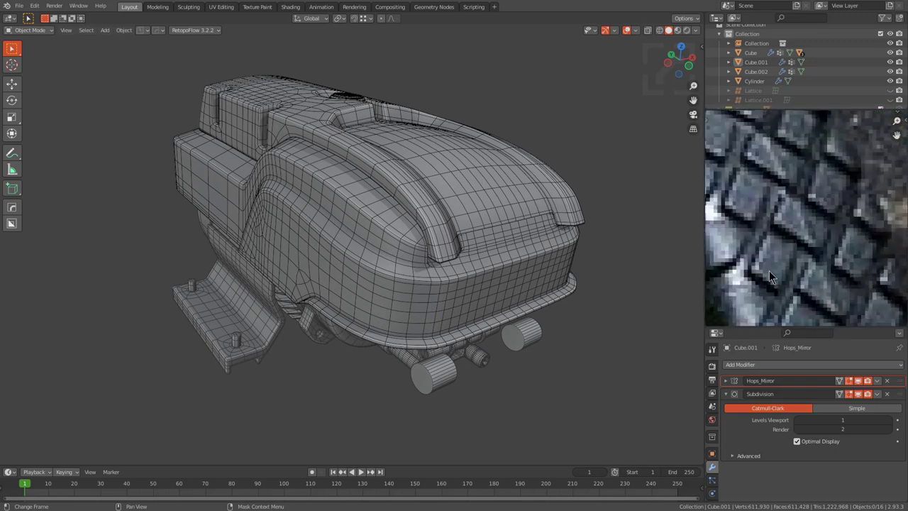
pyautogui.moveTo(768, 270); pyautogui.dragTo(728, 213, button='middle')
pyautogui.scroll(-2, 762, 310)
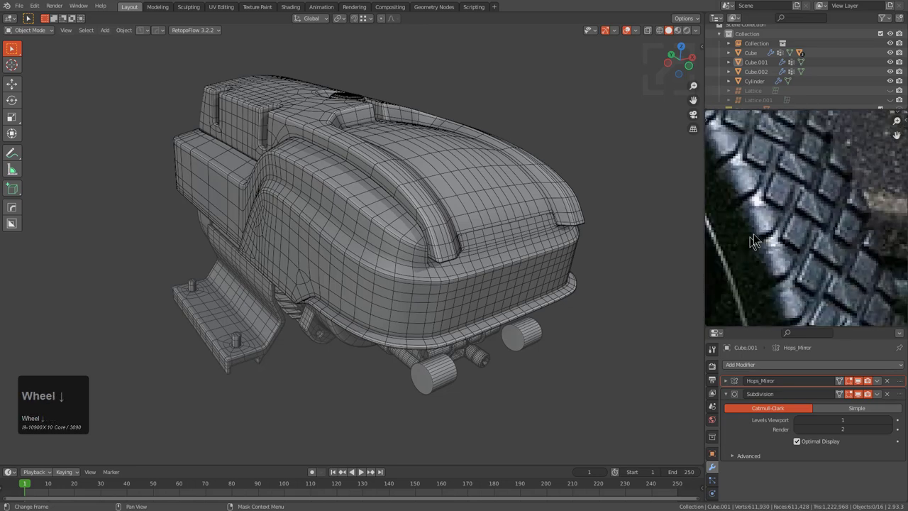
pyautogui.moveTo(815, 227); pyautogui.dragTo(806, 216, button='middle')
pyautogui.scroll(2, 806, 215)
pyautogui.scroll(-1, 809, 218)
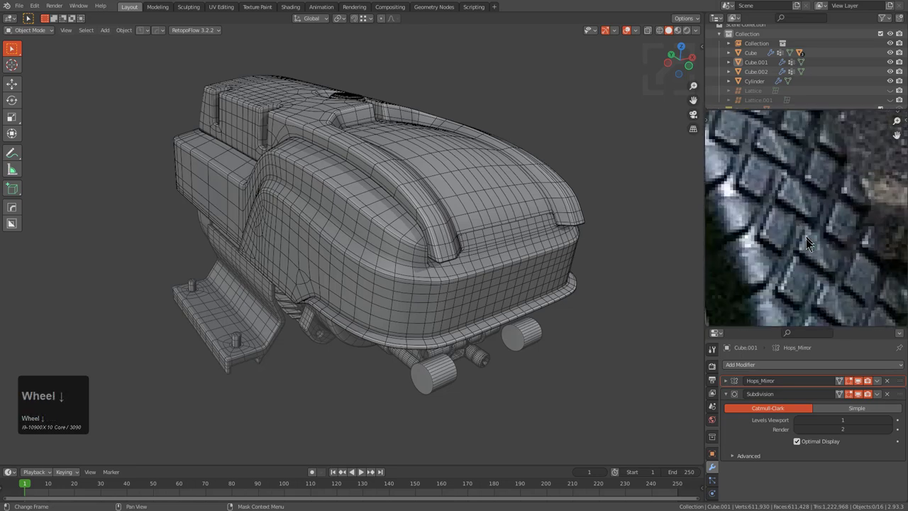
pyautogui.scroll(-1, 507, 251)
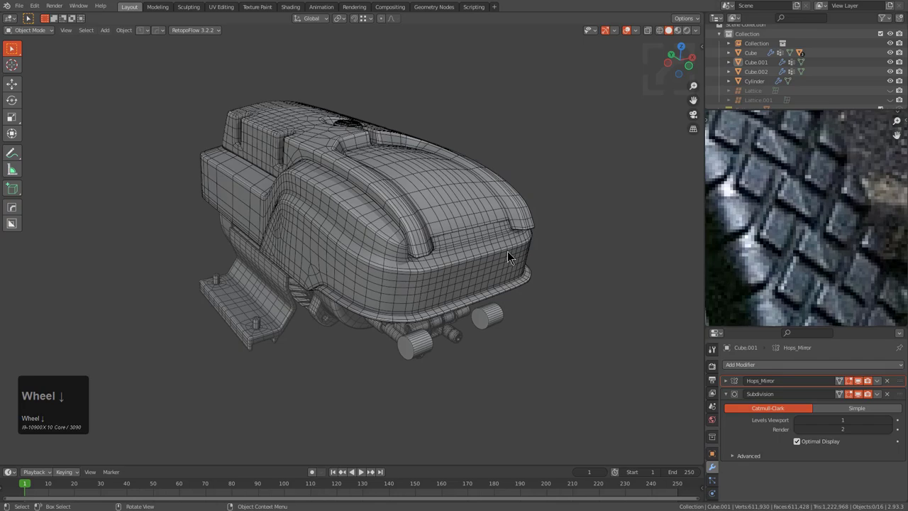
# - Inspect the body's subdivided topology and the fit between cover and lower shell from a three-quarter view
pyautogui.scroll(-2, 507, 251)
pyautogui.moveTo(507, 251); pyautogui.dragTo(501, 253, button='middle')
pyautogui.scroll(2, 500, 253)
pyautogui.scroll(3, 501, 253)
pyautogui.scroll(-2, 500, 252)
pyautogui.scroll(1, 500, 253)
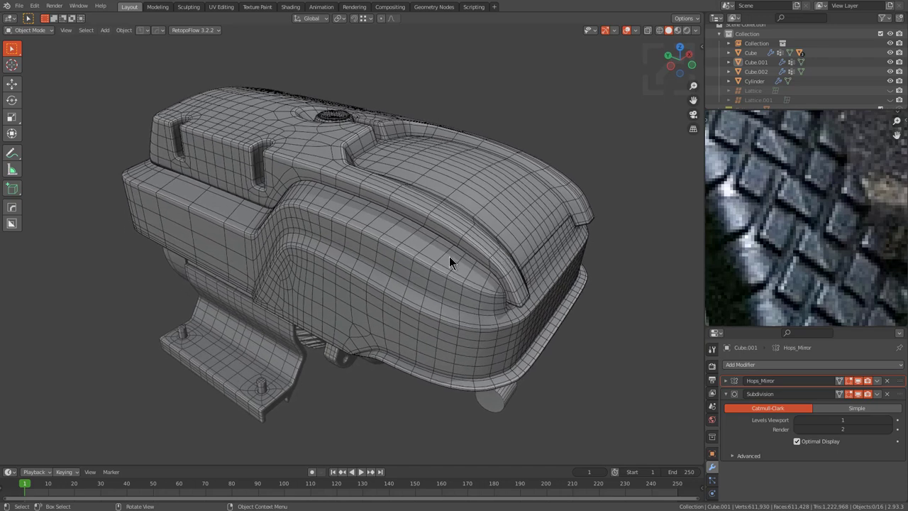